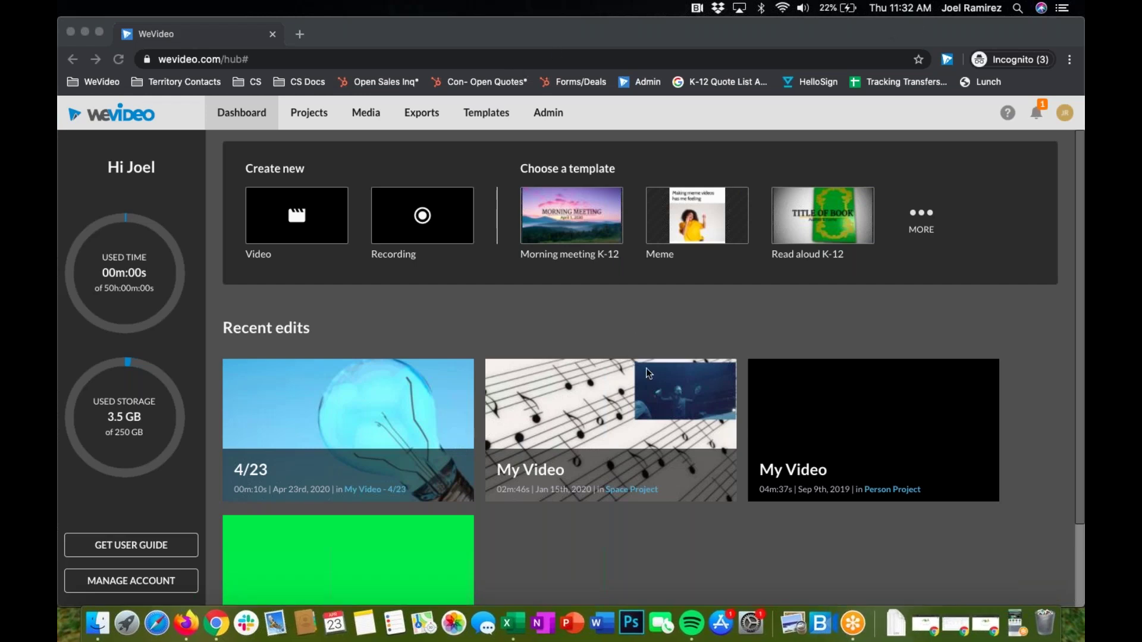
{"action": "key", "text": "XF86AudioRaiseVolume"}
{"action": "key", "text": "XF86AudioRaiseVolume"}
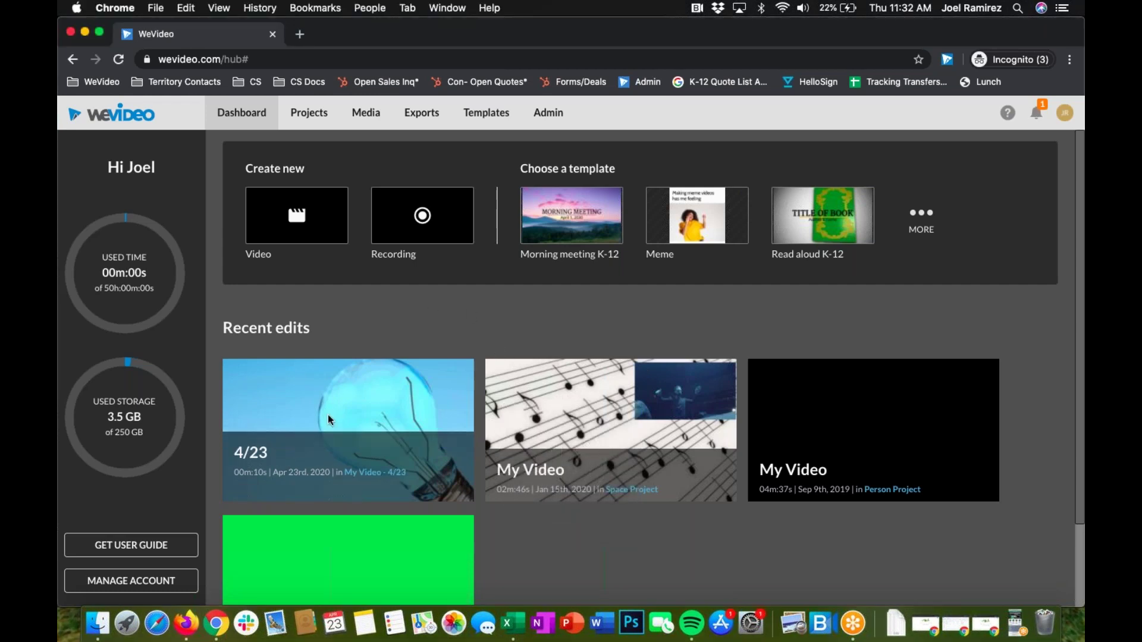
- Open the 4/23 project for editing and turn off the favorites filter in the stock media library
{"action": "left_click", "coordinate": [430, 476]}
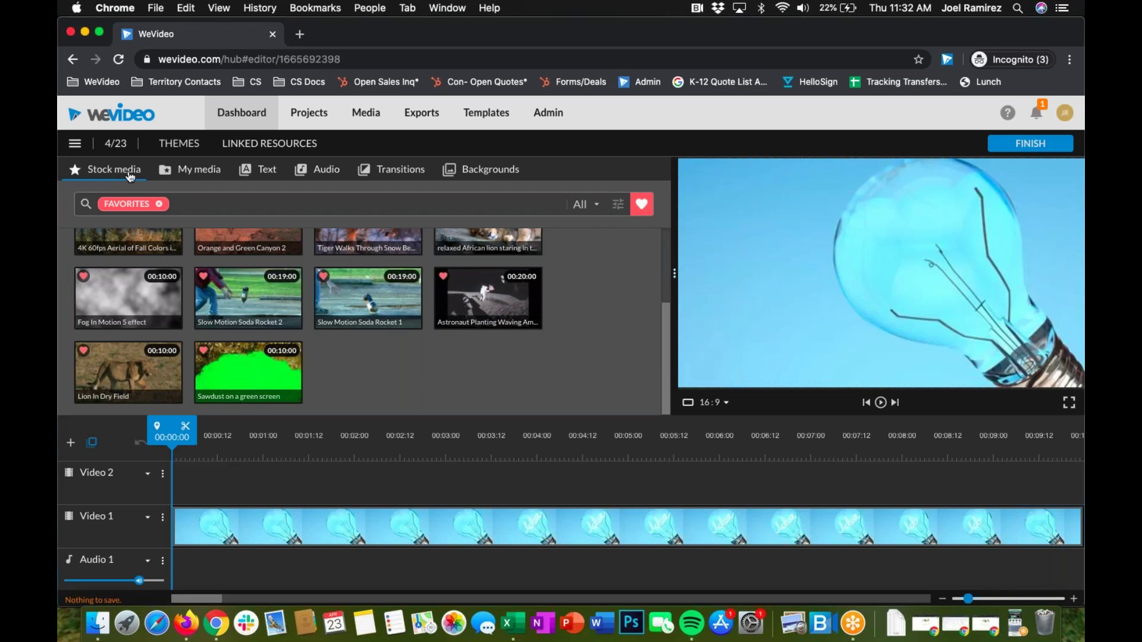
{"action": "left_click", "coordinate": [644, 207]}
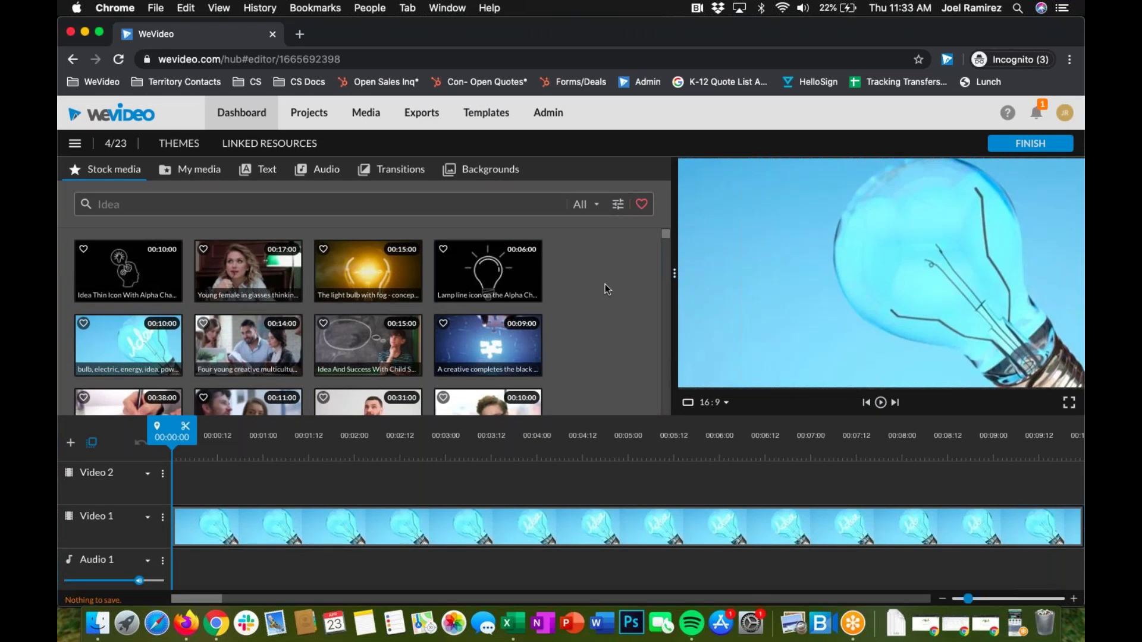
- Delete the light bulb clip from the Video 1 track
{"action": "left_click", "coordinate": [457, 525]}
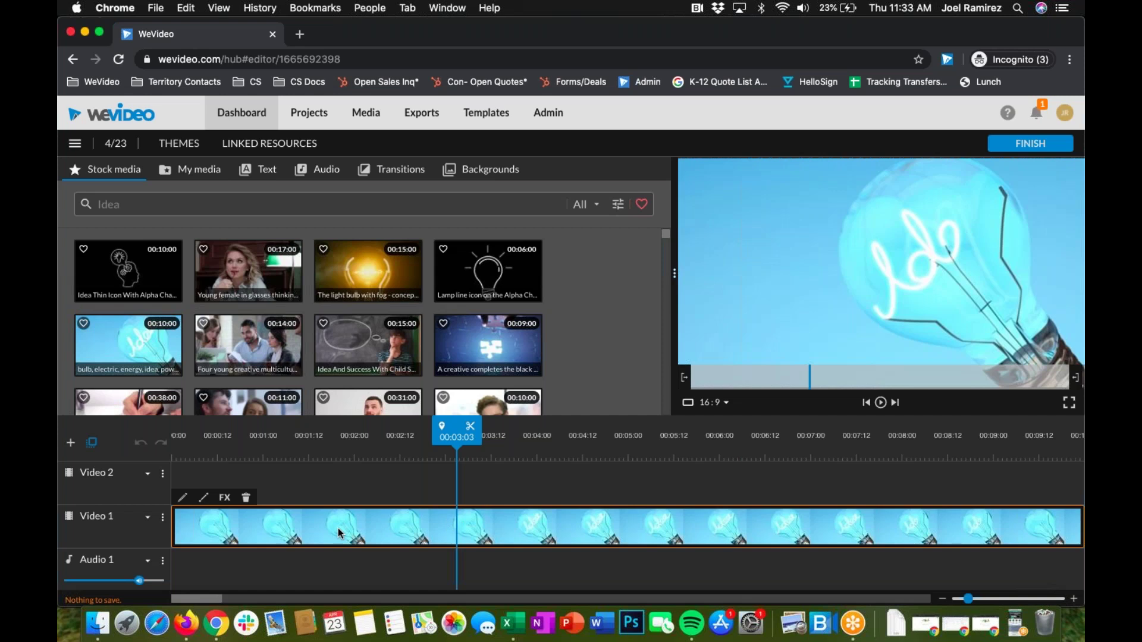
{"action": "key", "text": "Delete"}
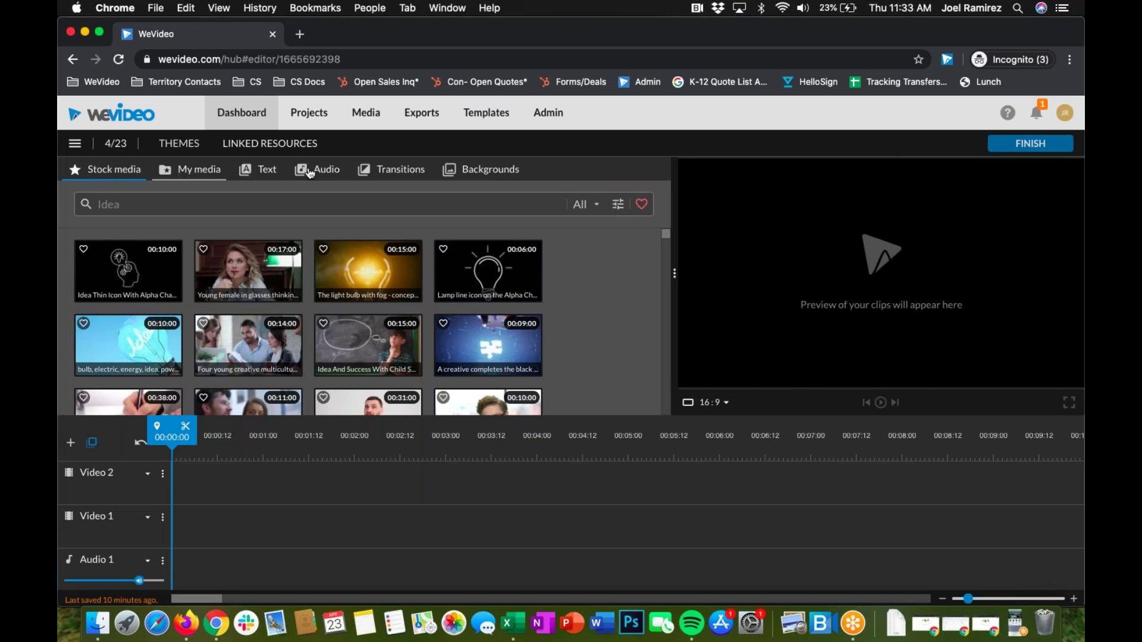
- View the standard transitions and return to the stock media library
{"action": "left_click", "coordinate": [397, 175]}
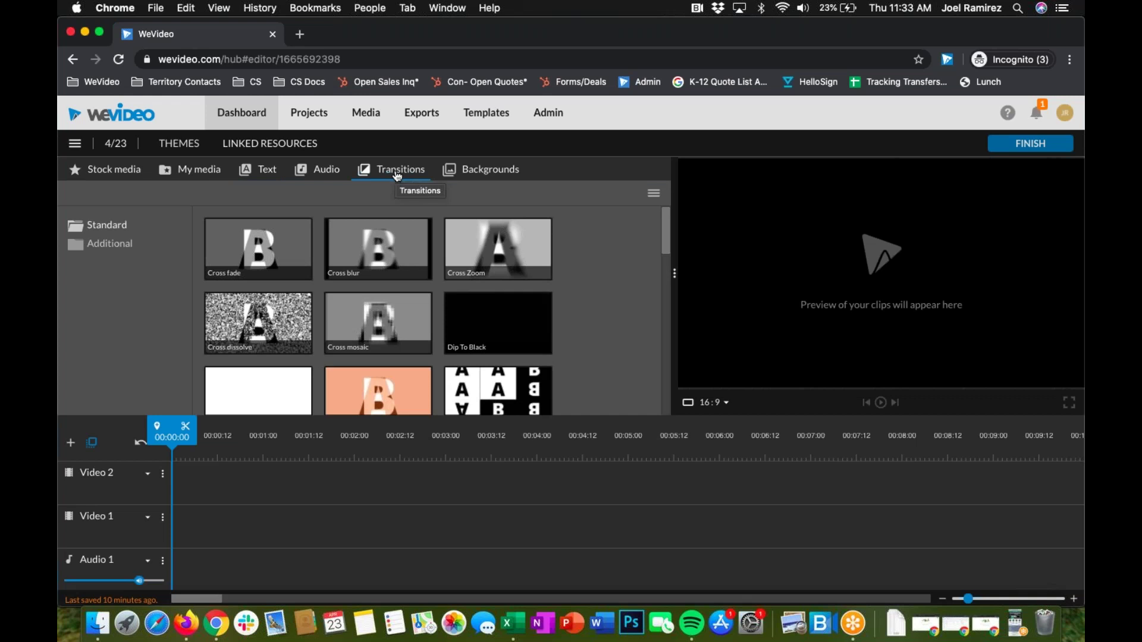
{"action": "left_click", "coordinate": [119, 175]}
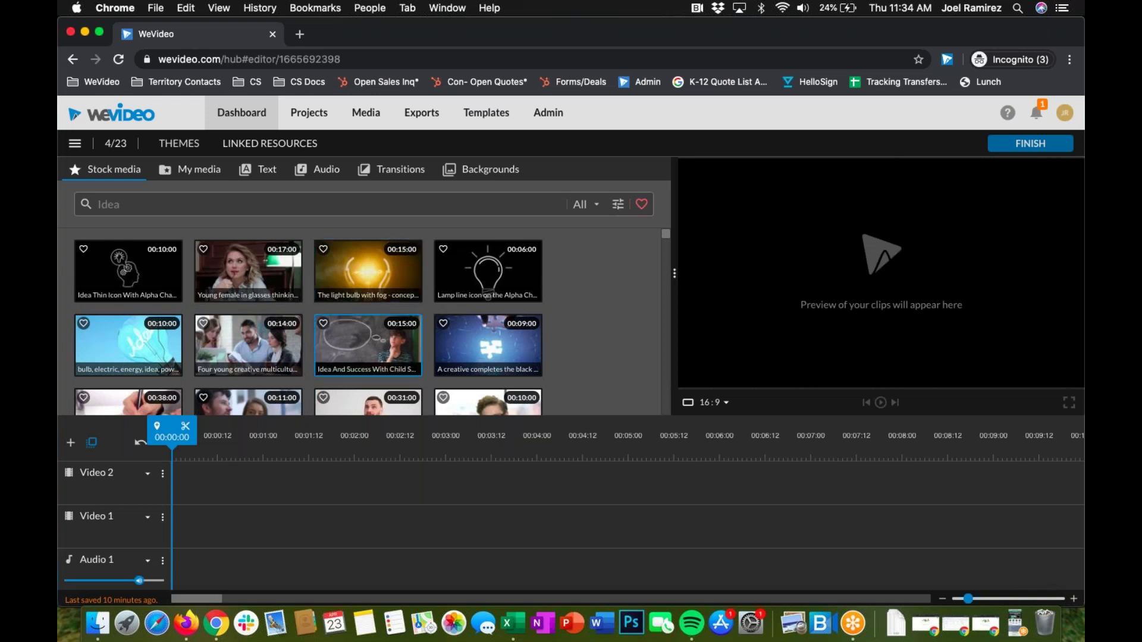
- Search the stock media library for "Canyon" and view the media type filter options, keeping all types
{"action": "left_click", "coordinate": [141, 203]}
{"action": "key", "text": "BackSpace"}
{"action": "key", "text": "BackSpace"}
{"action": "key", "text": "BackSpace"}
{"action": "key", "text": "BackSpace"}
{"action": "type", "text": "Canyon"}
{"action": "key", "text": "Return"}
{"action": "left_click", "coordinate": [595, 205]}
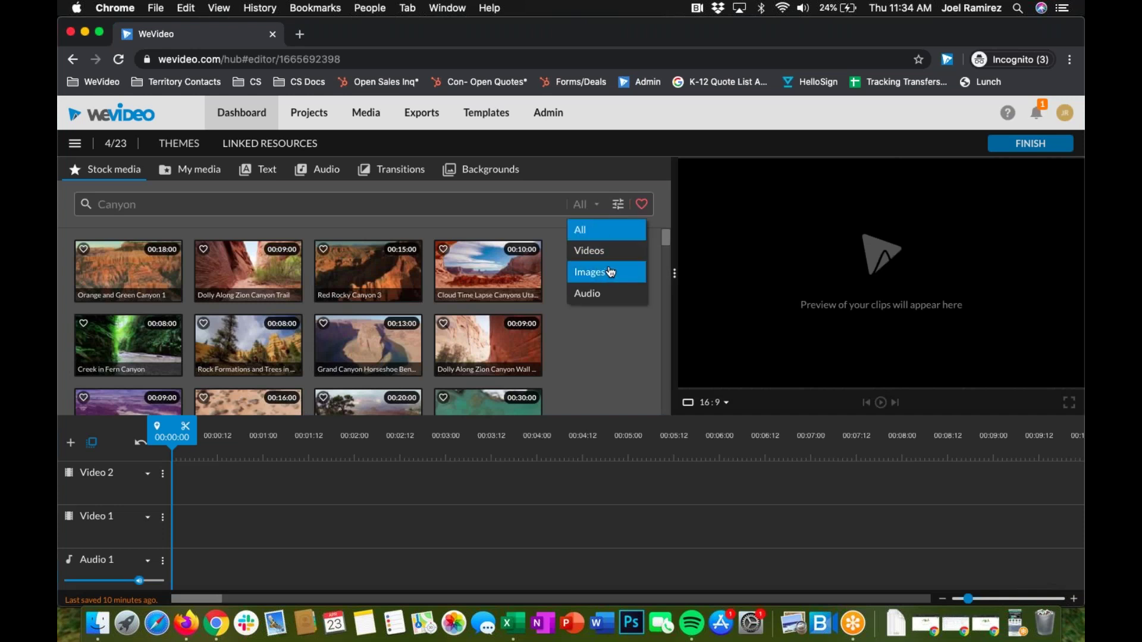
{"action": "left_click", "coordinate": [588, 348]}
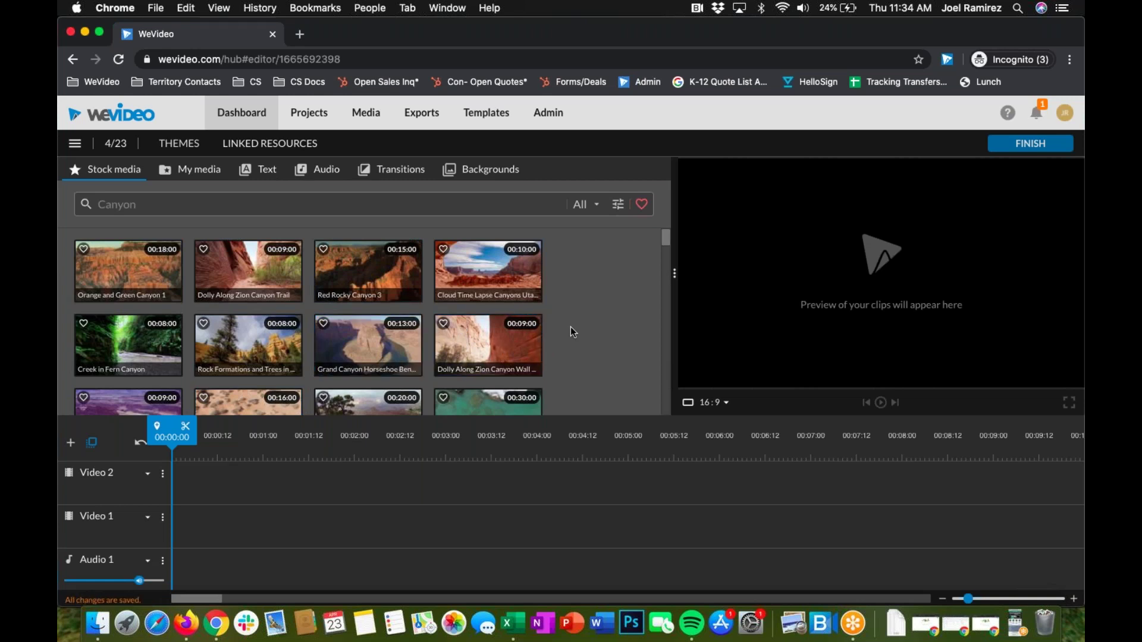
- Search the stock media library for "moon"
{"action": "left_click", "coordinate": [157, 204]}
{"action": "type", "text": "moon"}
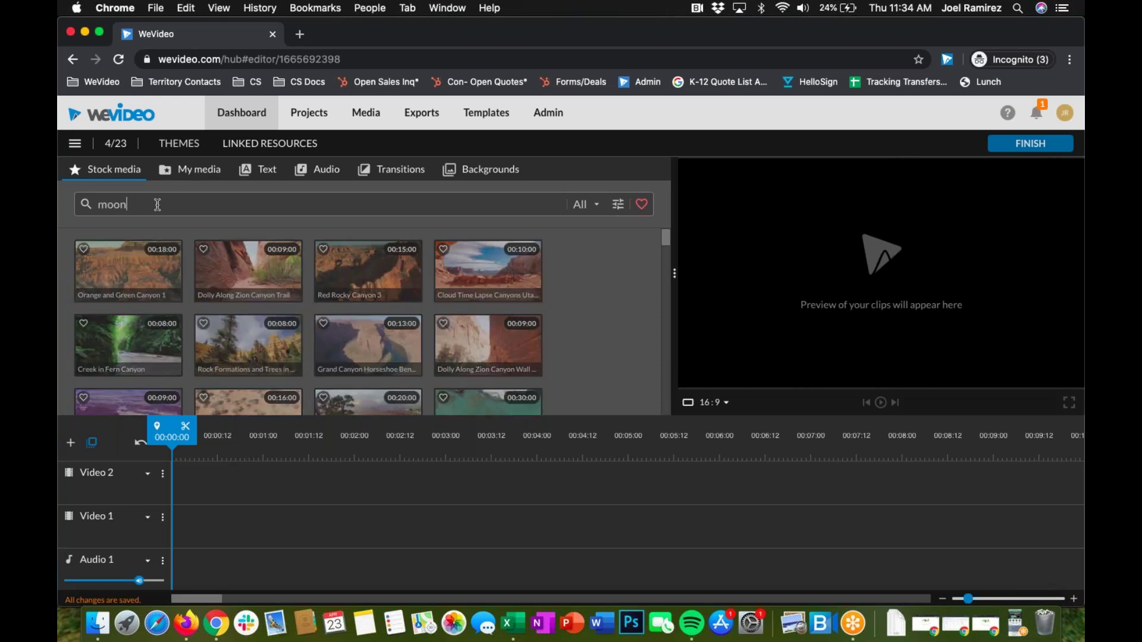
{"action": "key", "text": "Return"}
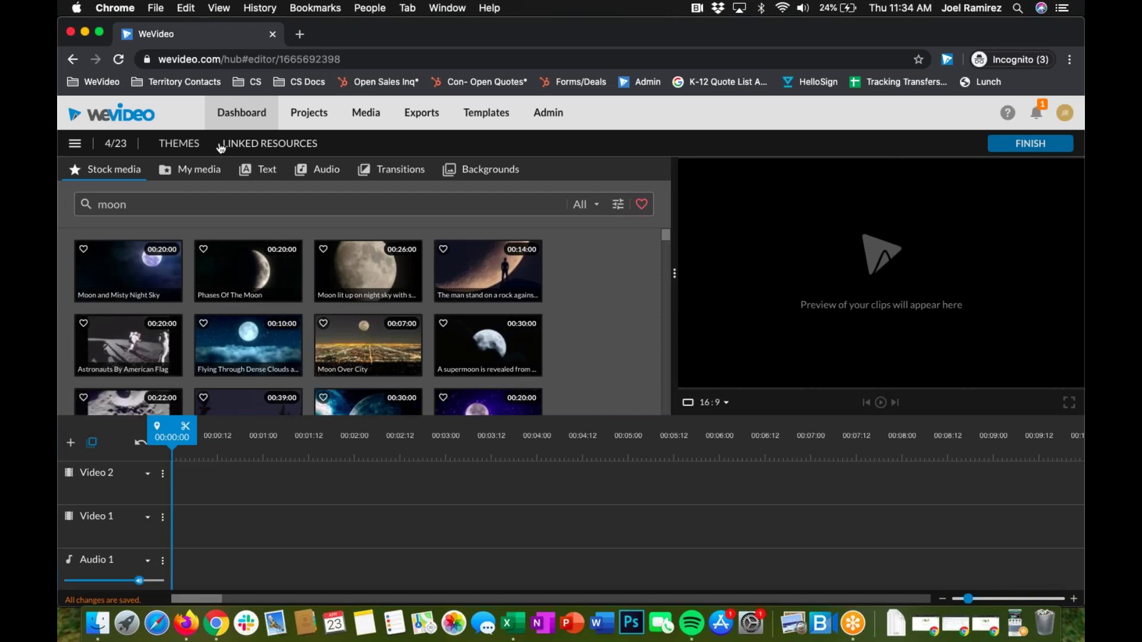
- Preview the Phases Of The Moon, Flying Through Dense Clouds and Astronauts By American Flag clips, pausing the last one
{"action": "left_click", "coordinate": [251, 286]}
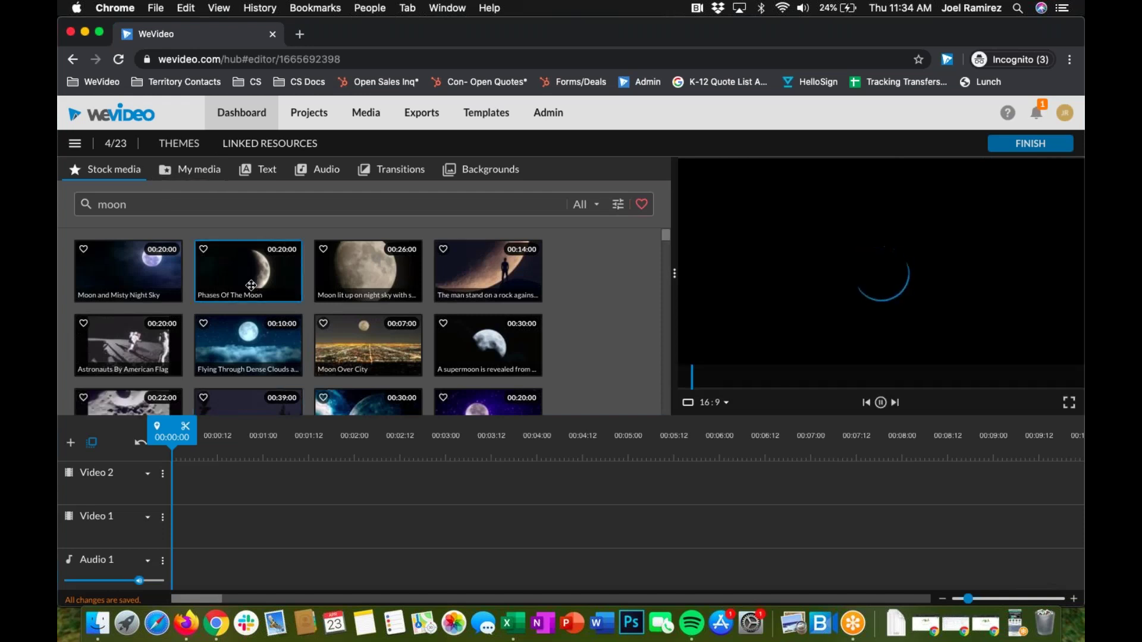
{"action": "left_click", "coordinate": [246, 348]}
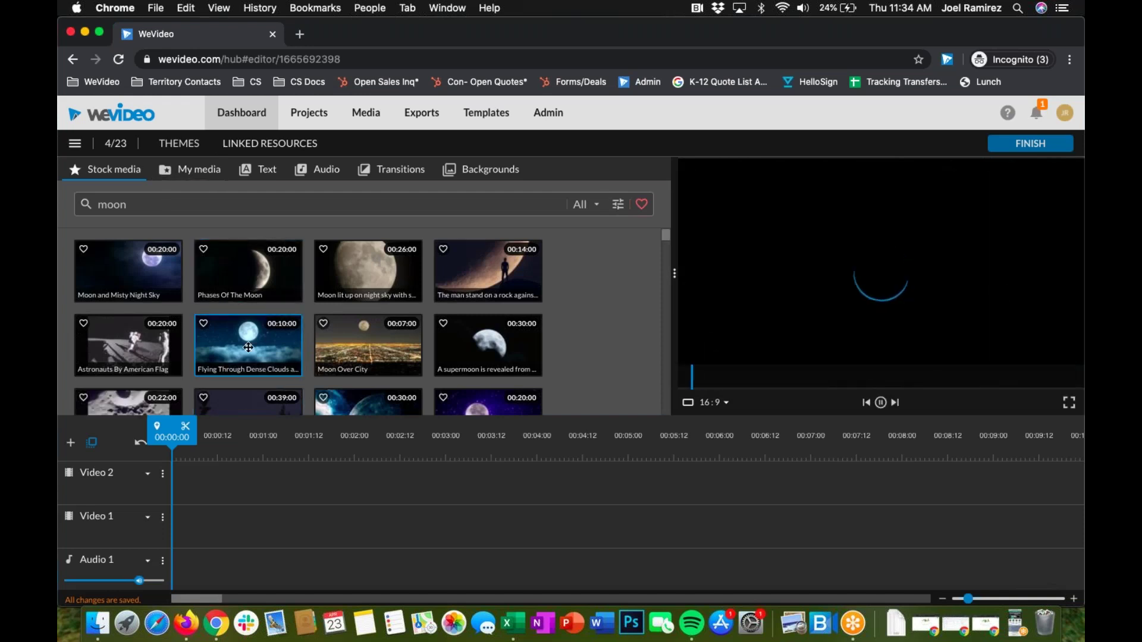
{"action": "left_click", "coordinate": [149, 341]}
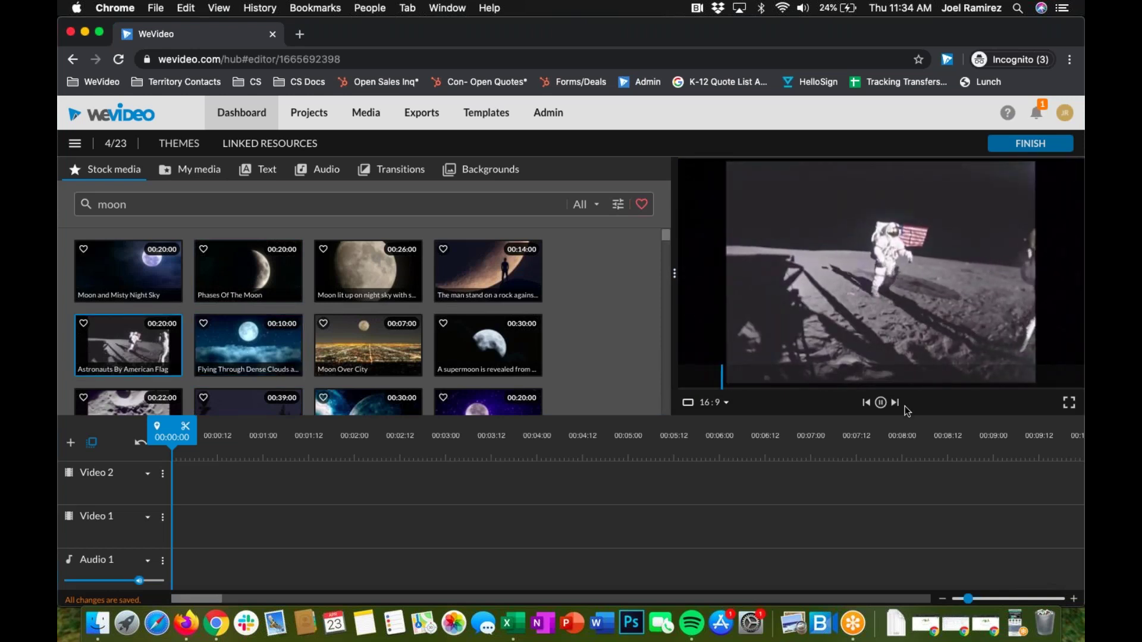
{"action": "left_click", "coordinate": [881, 403]}
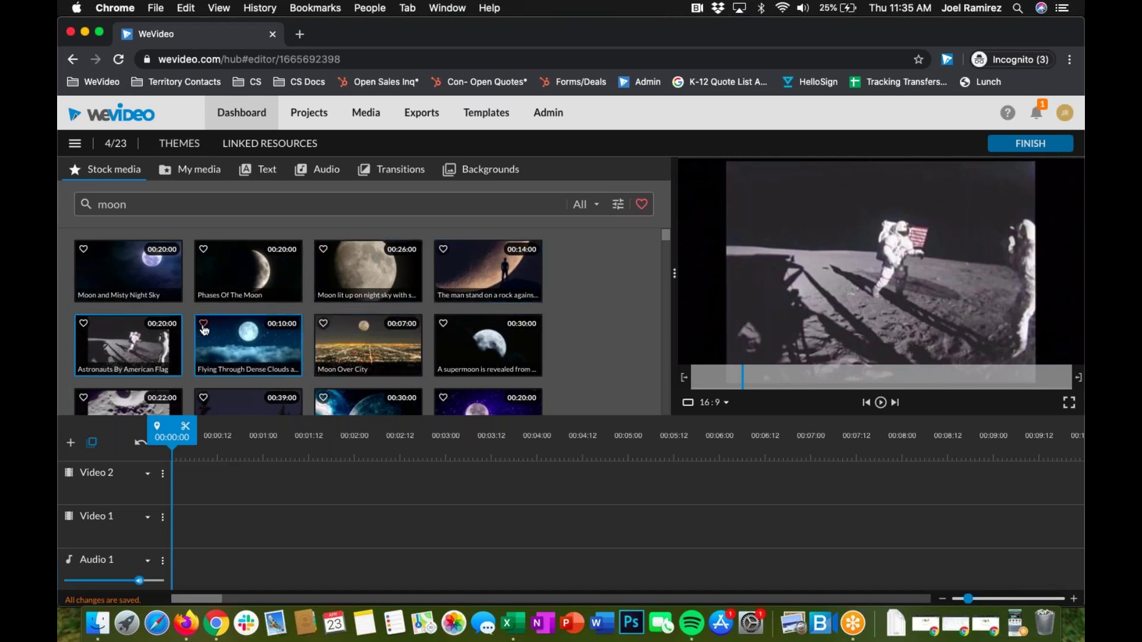
- Find the favorited Astronaut Movement Tests clip among the moon results, preview it and pause playback
{"action": "scroll", "coordinate": [204, 329], "scroll_direction": "down", "scroll_amount": 3}
{"action": "scroll", "coordinate": [248, 347], "scroll_direction": "down", "scroll_amount": 2}
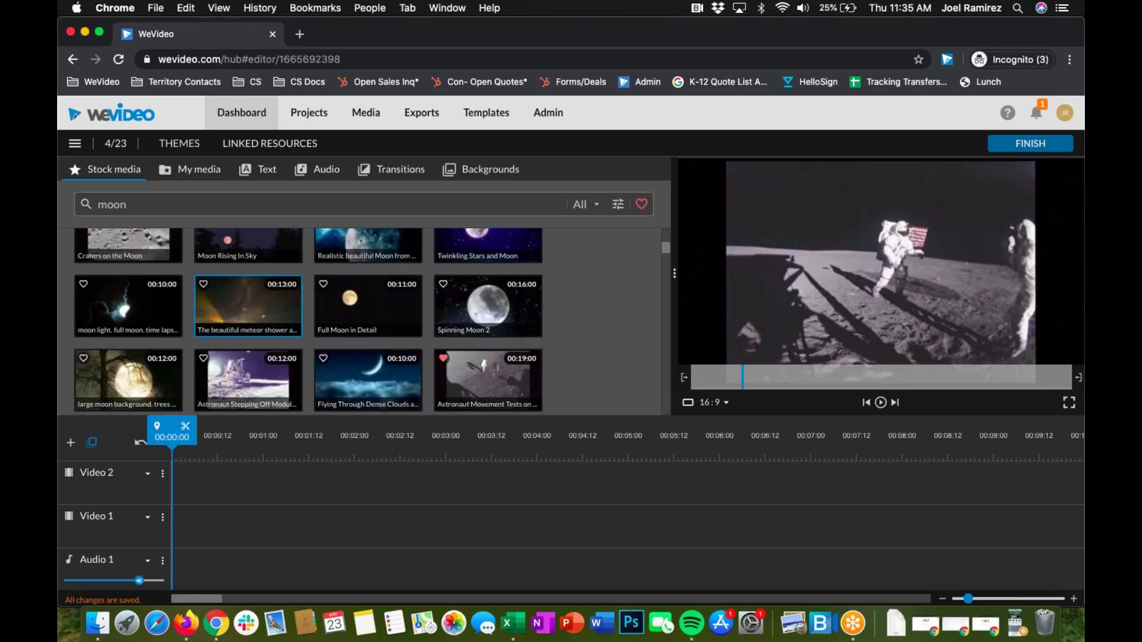
{"action": "left_click", "coordinate": [474, 358]}
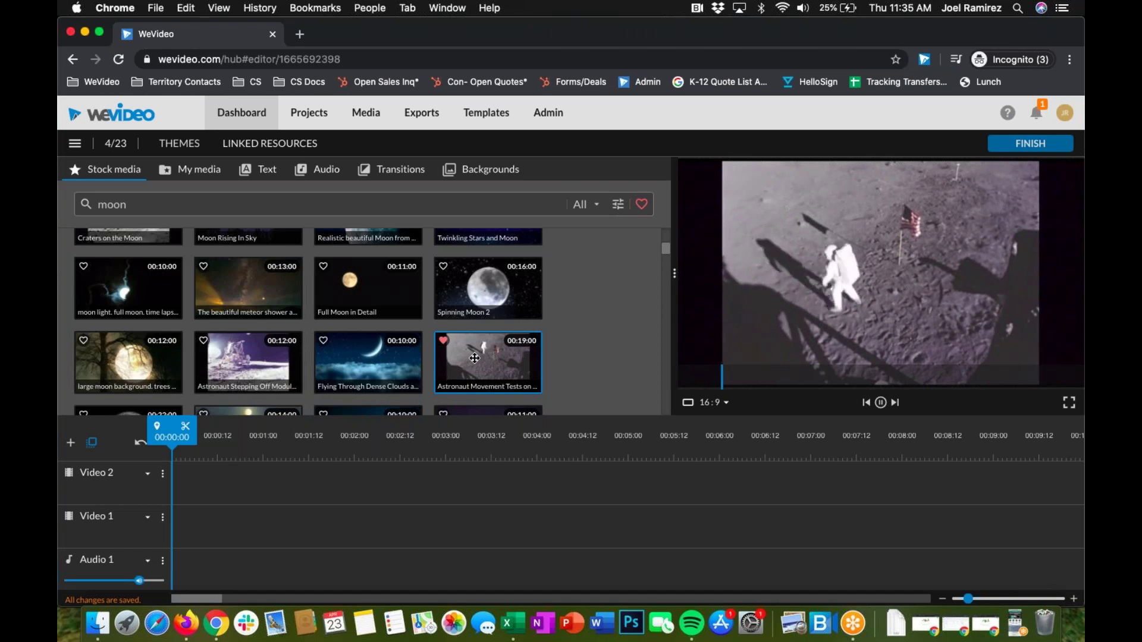
{"action": "key", "text": "space"}
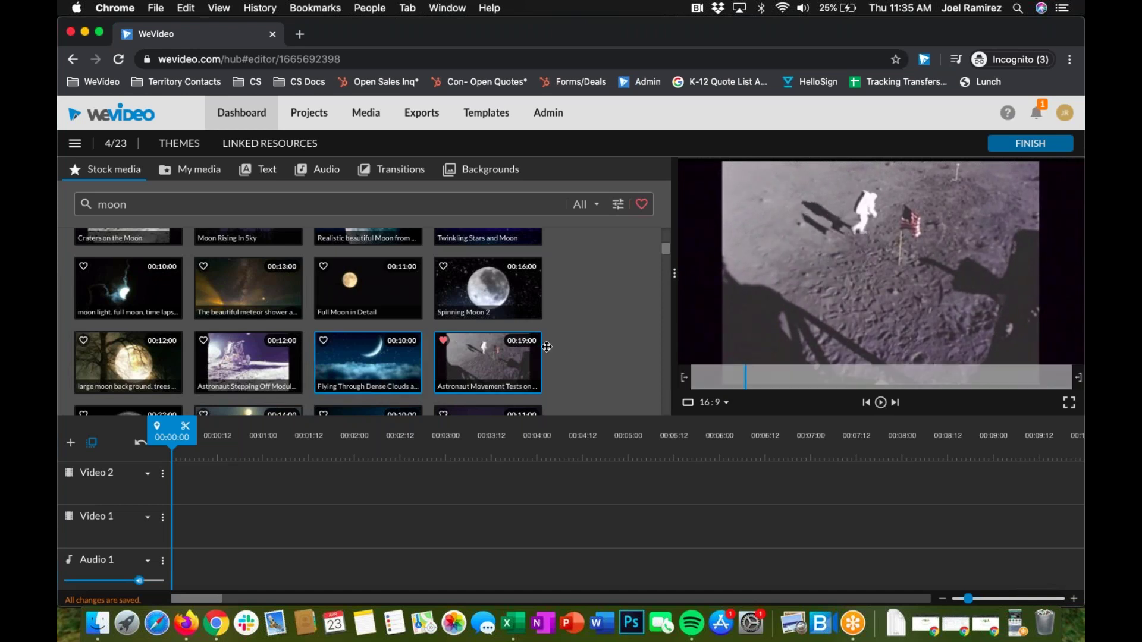
- View only the favorited stock media and return to the unfiltered moon results
{"action": "left_click", "coordinate": [641, 204]}
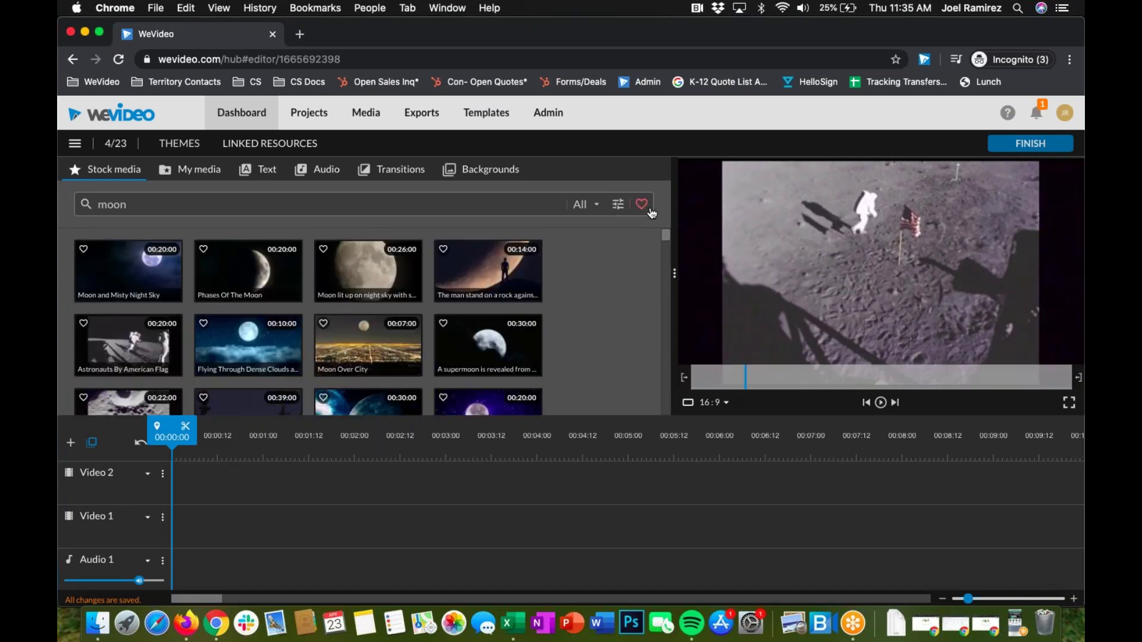
{"action": "left_click", "coordinate": [643, 206]}
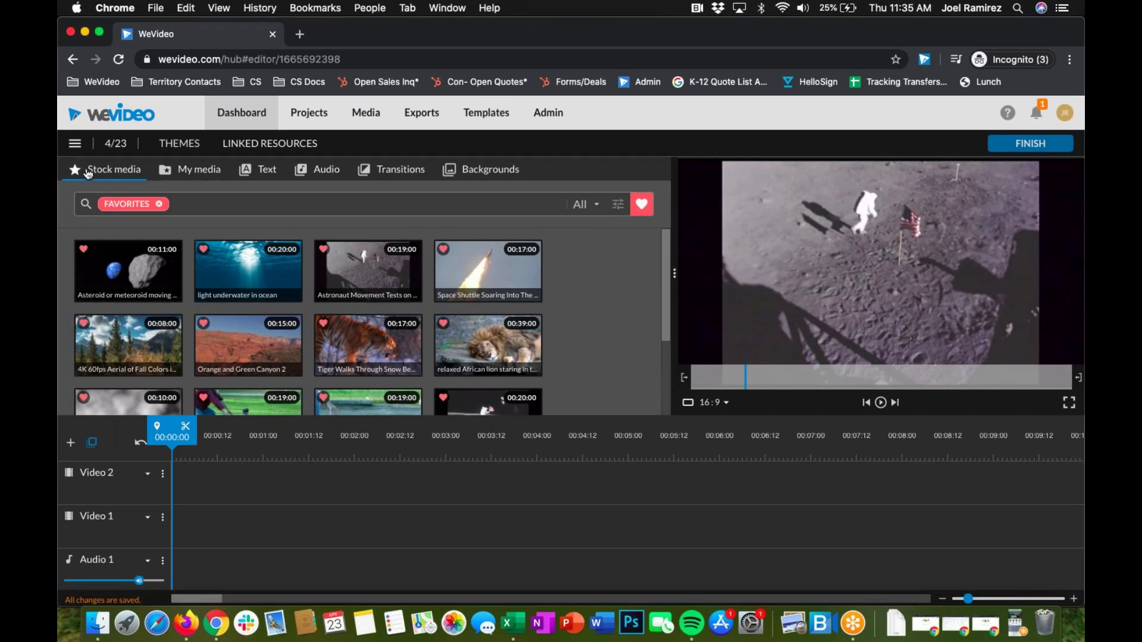
{"action": "left_click", "coordinate": [642, 205]}
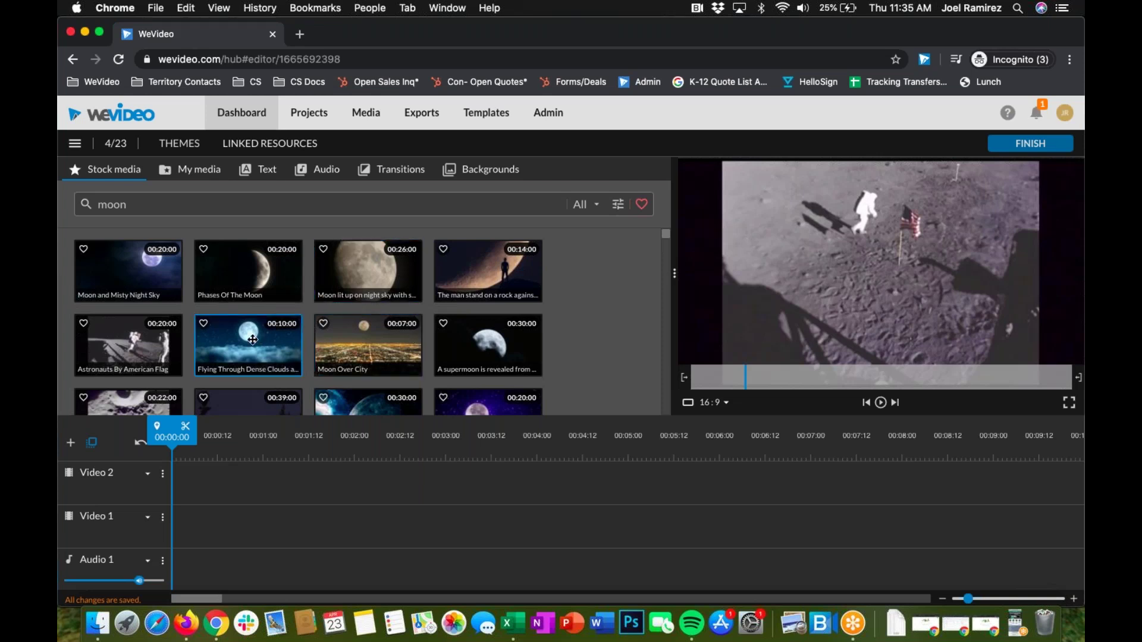
- Preview the 10-second Flying Through Dense Clouds clip with the full moon and pause playback
{"action": "left_click", "coordinate": [250, 333]}
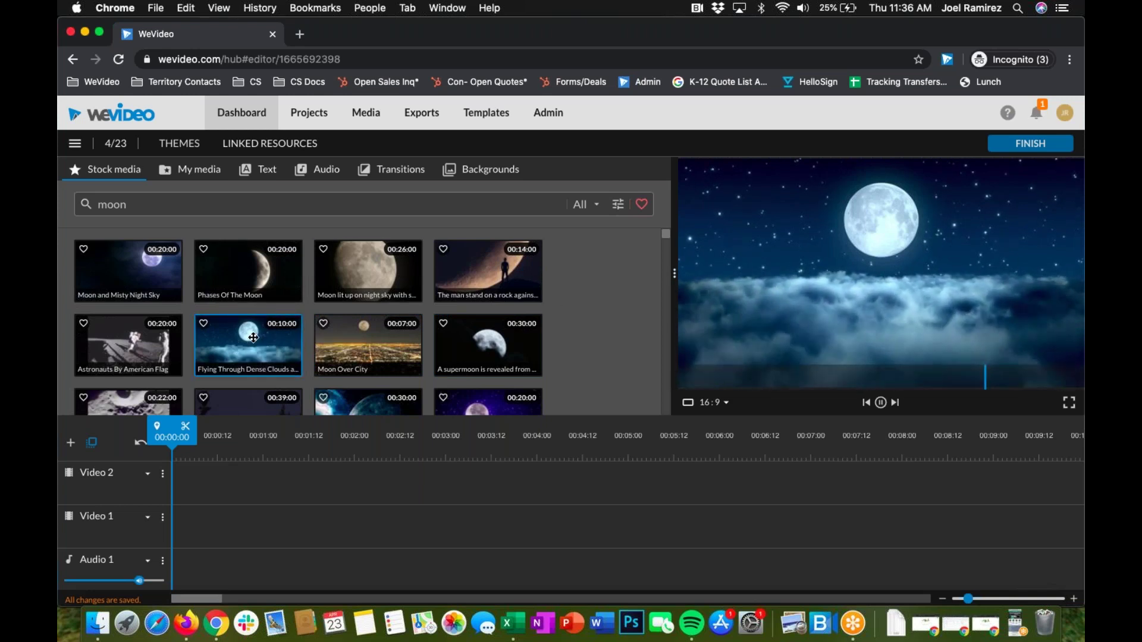
{"action": "left_click", "coordinate": [881, 403]}
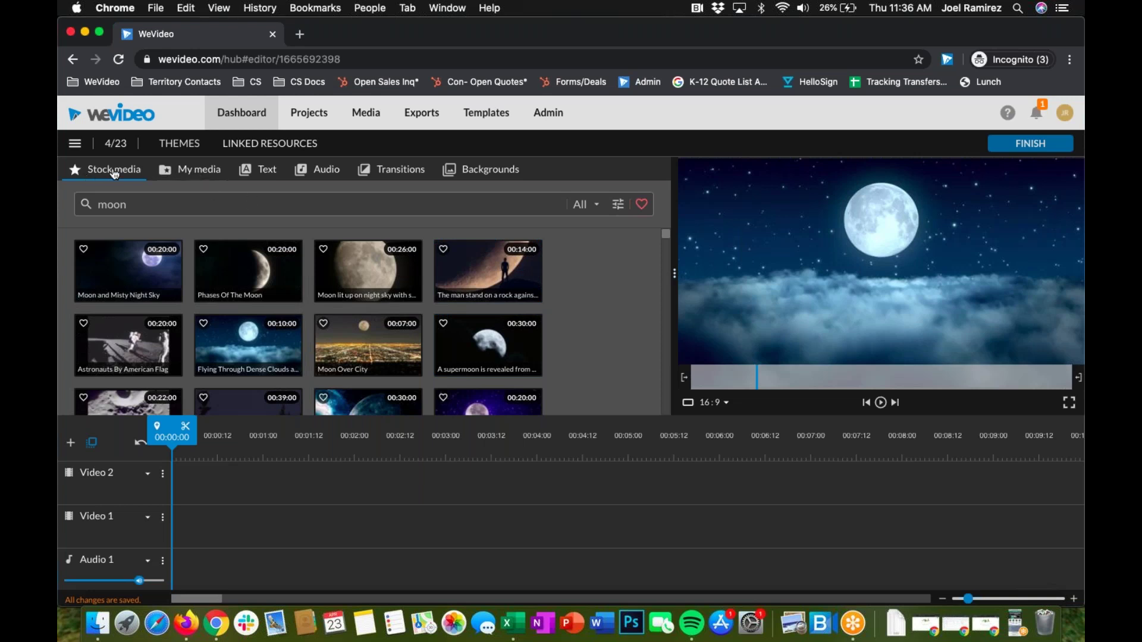
- Open the personal media library and look through its folders, recordings and images
{"action": "left_click", "coordinate": [187, 173]}
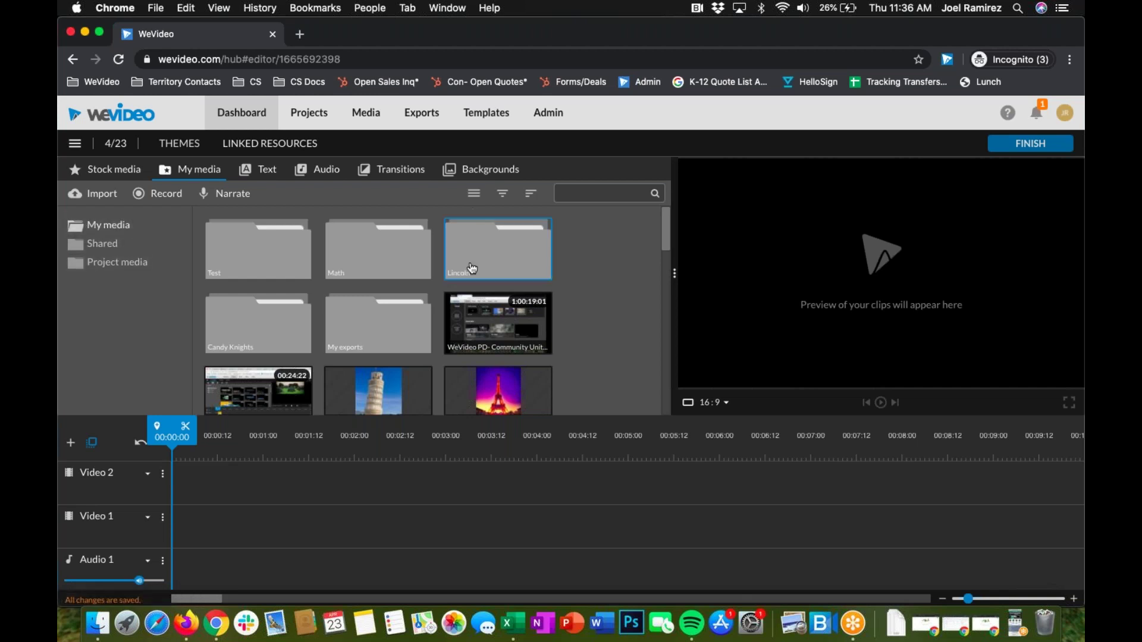
{"action": "scroll", "coordinate": [474, 248], "scroll_direction": "down", "scroll_amount": 10}
{"action": "scroll", "coordinate": [522, 277], "scroll_direction": "down", "scroll_amount": 10}
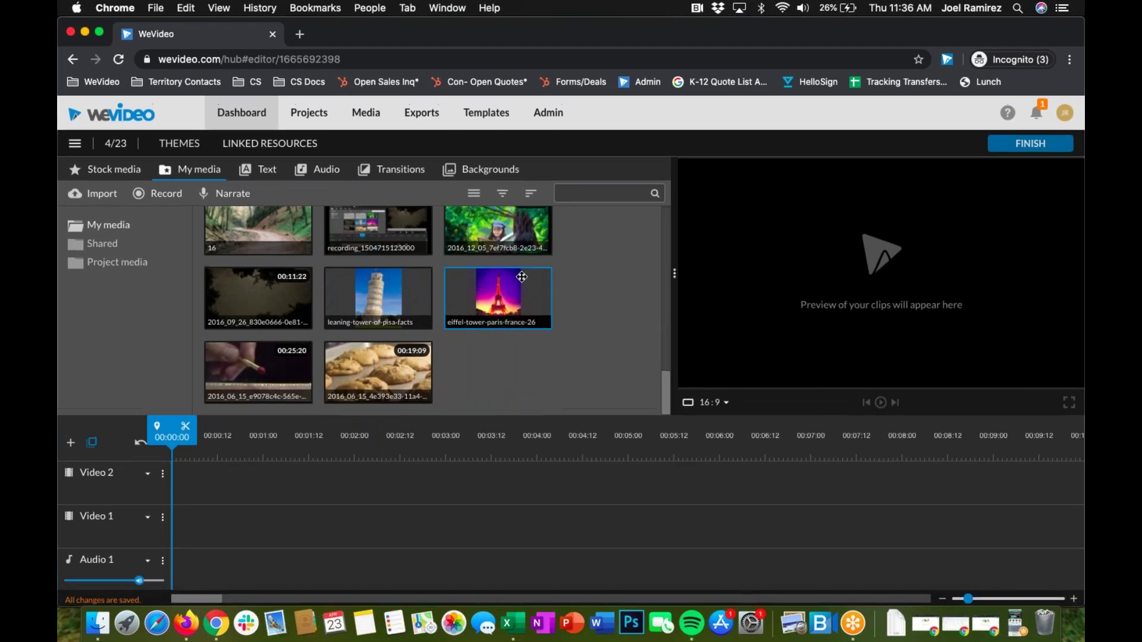
{"action": "scroll", "coordinate": [522, 277], "scroll_direction": "down", "scroll_amount": 3}
{"action": "scroll", "coordinate": [522, 276], "scroll_direction": "up", "scroll_amount": 1}
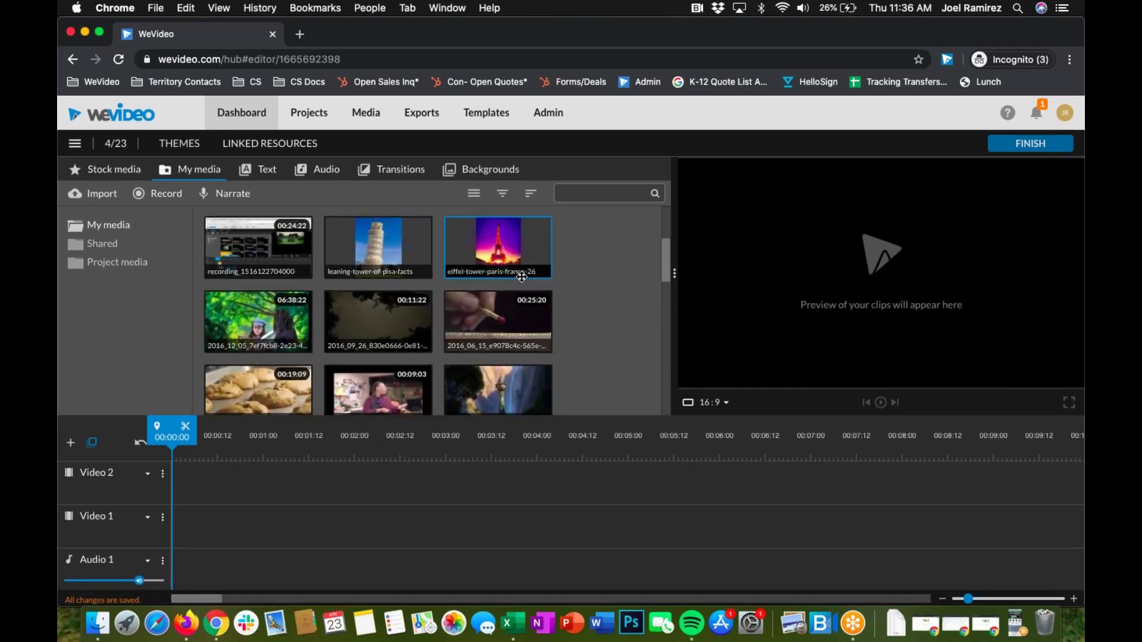
{"action": "scroll", "coordinate": [508, 333], "scroll_direction": "up", "scroll_amount": 3}
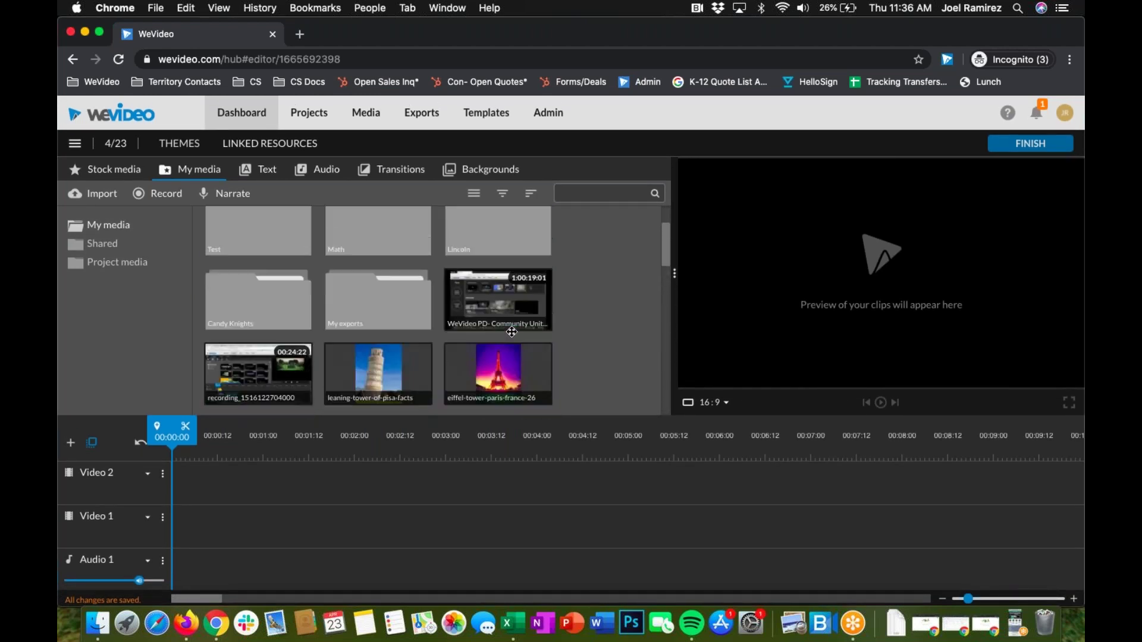
- Examine the contents of the Shared folder and the clips and images in the Project media folder
{"action": "left_click", "coordinate": [96, 246]}
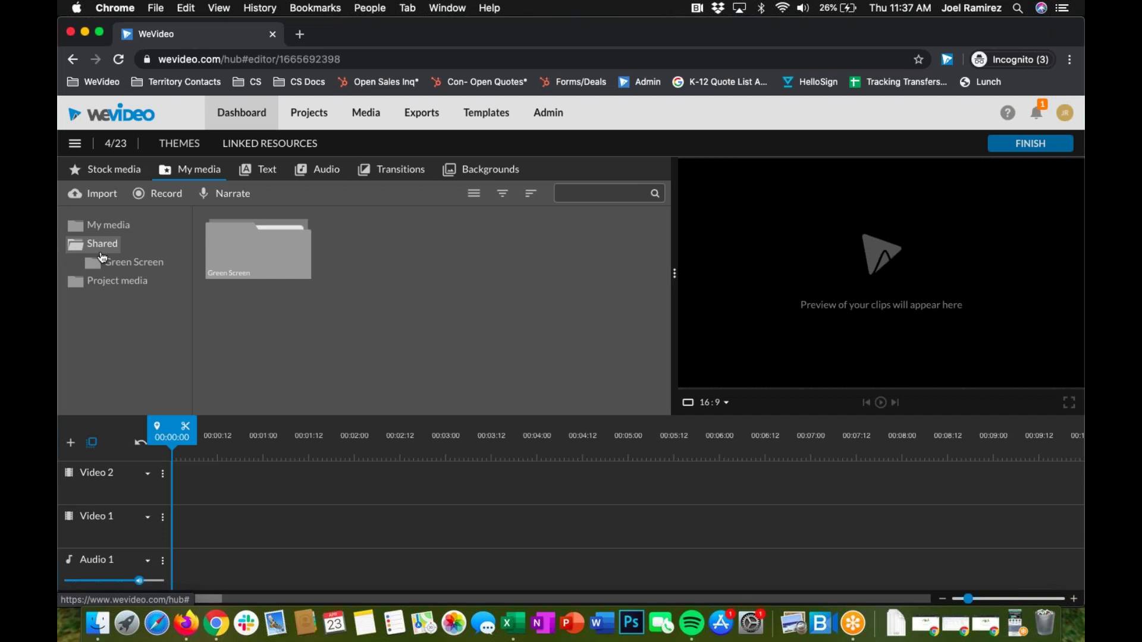
{"action": "left_click", "coordinate": [109, 282]}
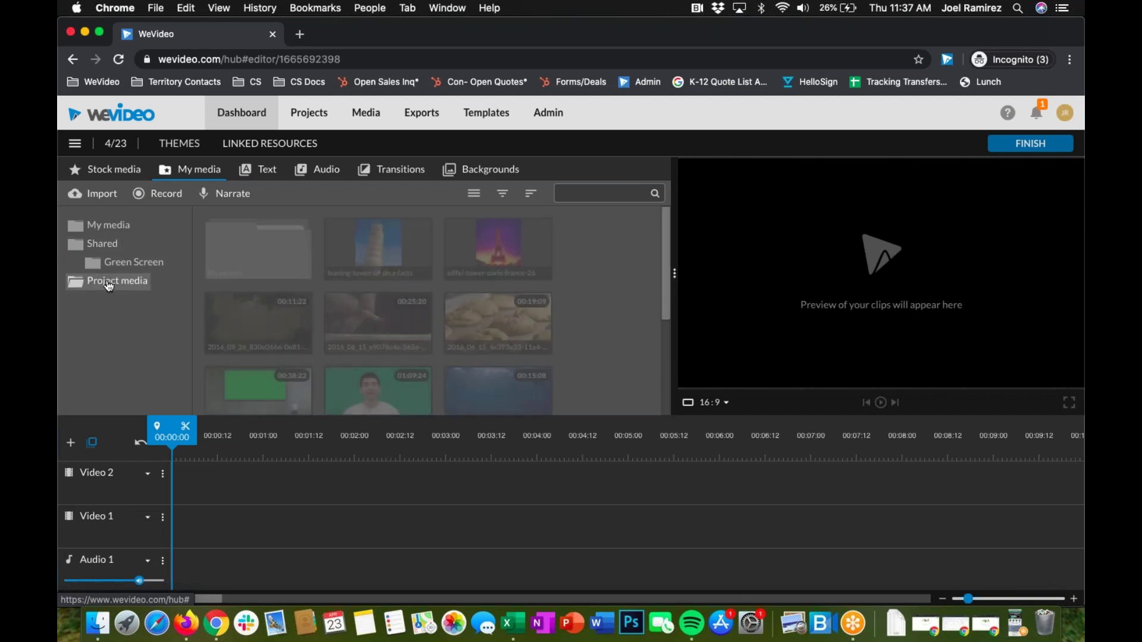
{"action": "scroll", "coordinate": [378, 297], "scroll_direction": "down", "scroll_amount": 3}
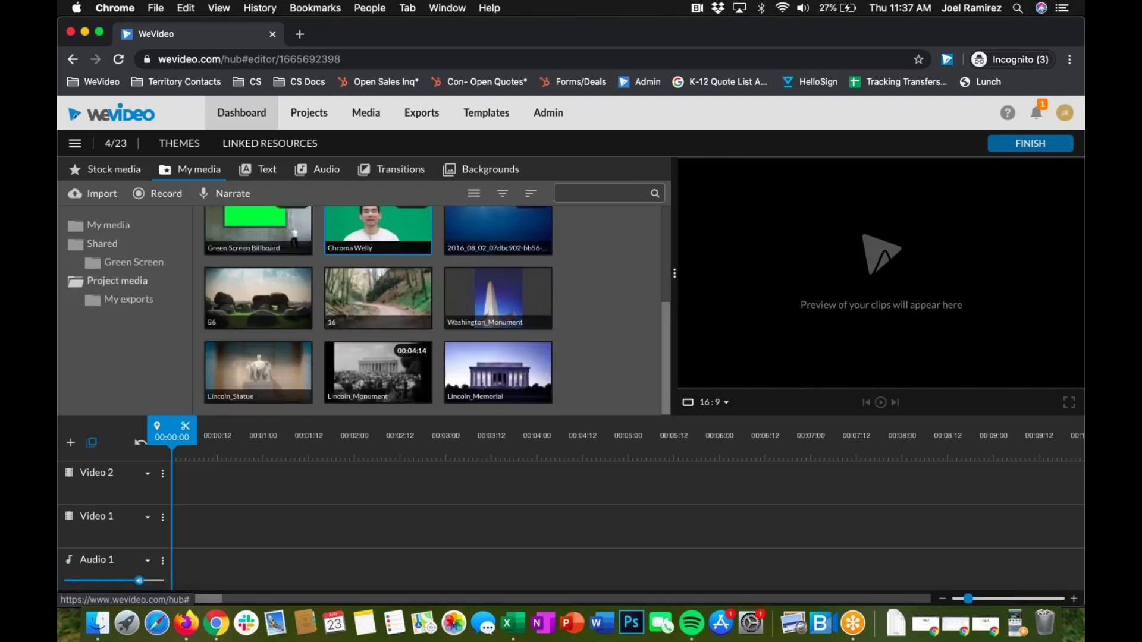
{"action": "scroll", "coordinate": [480, 279], "scroll_direction": "up", "scroll_amount": 3}
{"action": "left_click", "coordinate": [480, 280]}
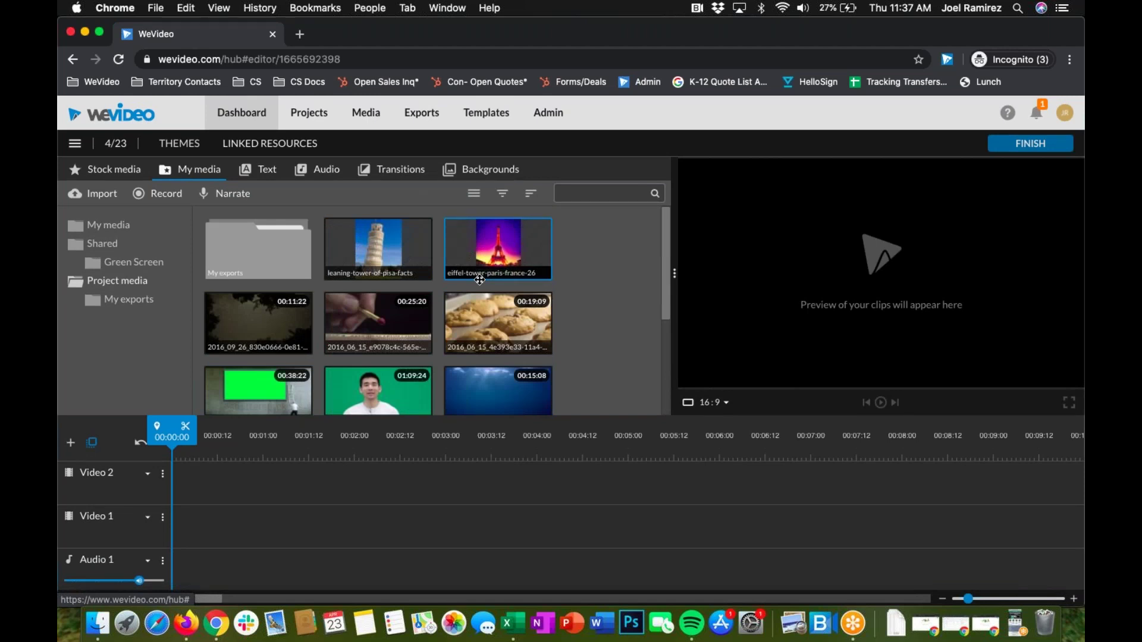
{"action": "scroll", "coordinate": [480, 279], "scroll_direction": "down", "scroll_amount": 3}
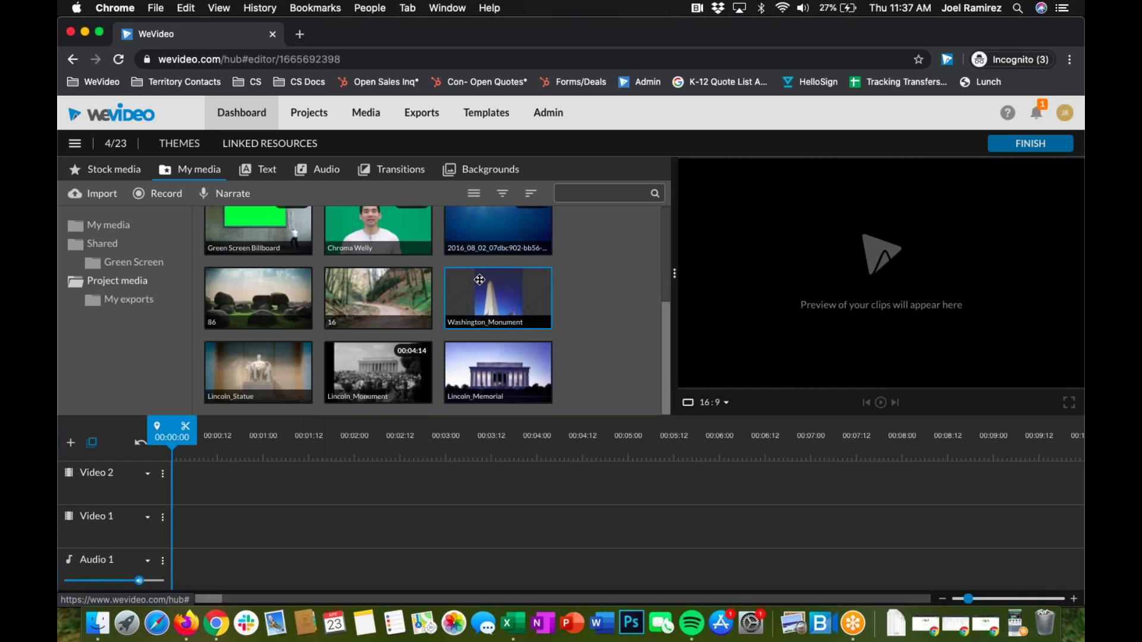
{"action": "scroll", "coordinate": [480, 280], "scroll_direction": "up", "scroll_amount": 3}
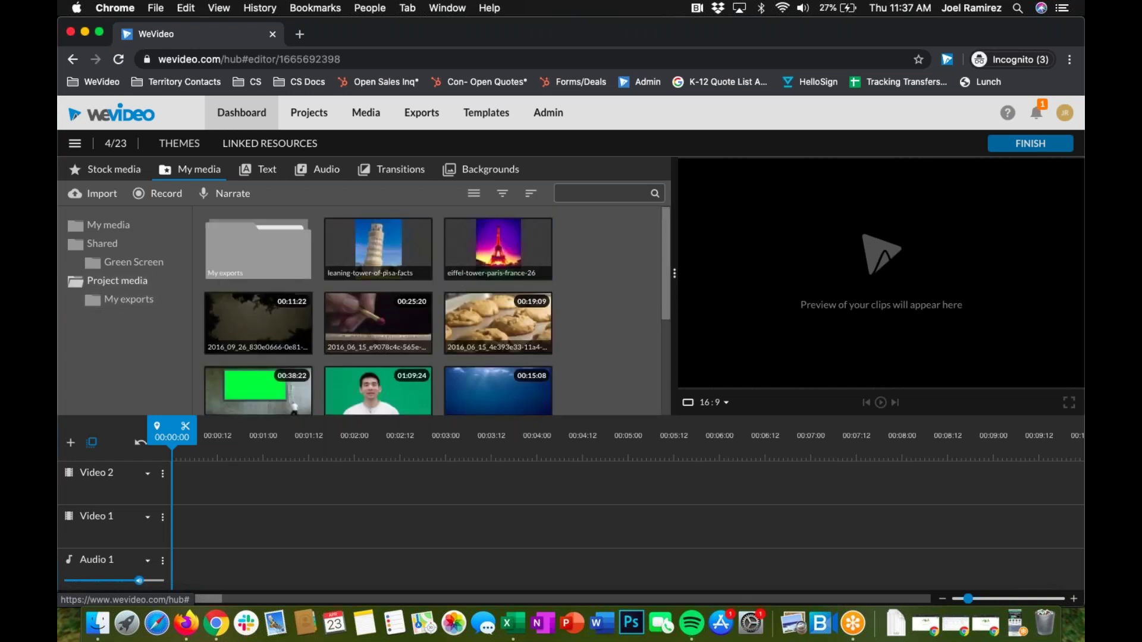
{"action": "scroll", "coordinate": [379, 309], "scroll_direction": "down", "scroll_amount": 3}
{"action": "scroll", "coordinate": [509, 277], "scroll_direction": "up", "scroll_amount": 3}
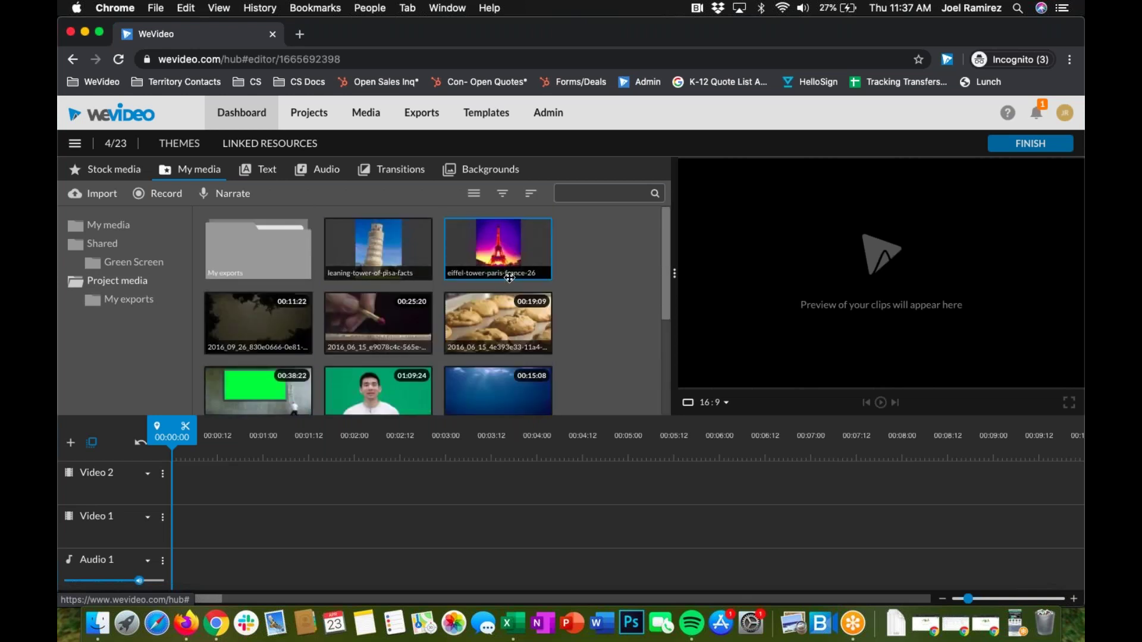
{"action": "scroll", "coordinate": [378, 256], "scroll_direction": "down", "scroll_amount": 3}
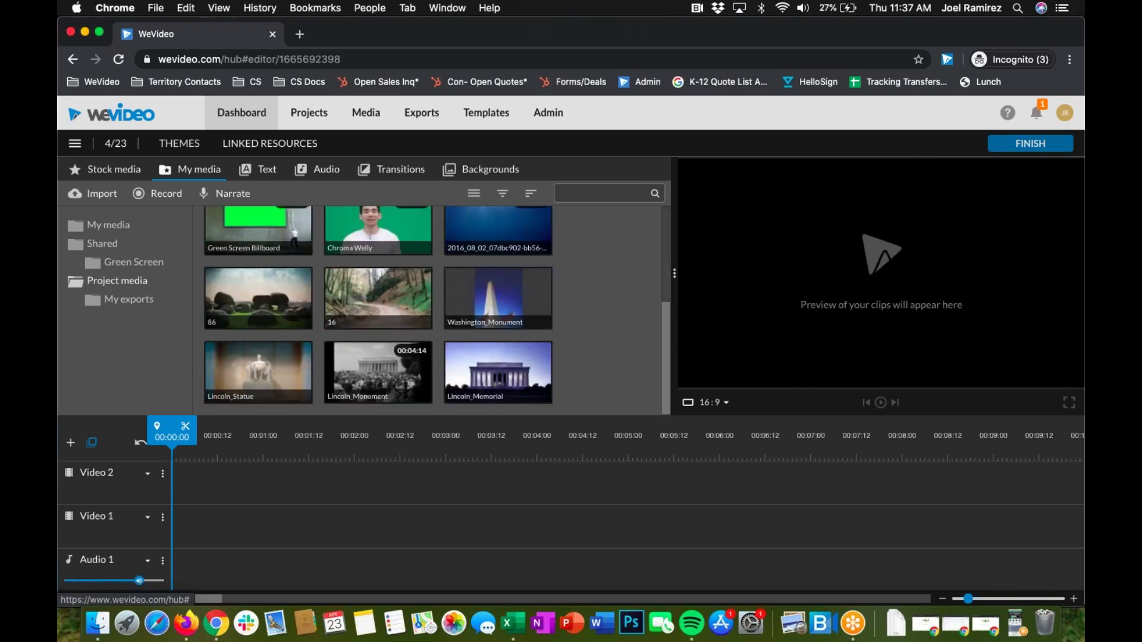
- Look through the clips and images in the Project media folder and return to the Shared folder
{"action": "scroll", "coordinate": [379, 309], "scroll_direction": "up", "scroll_amount": 3}
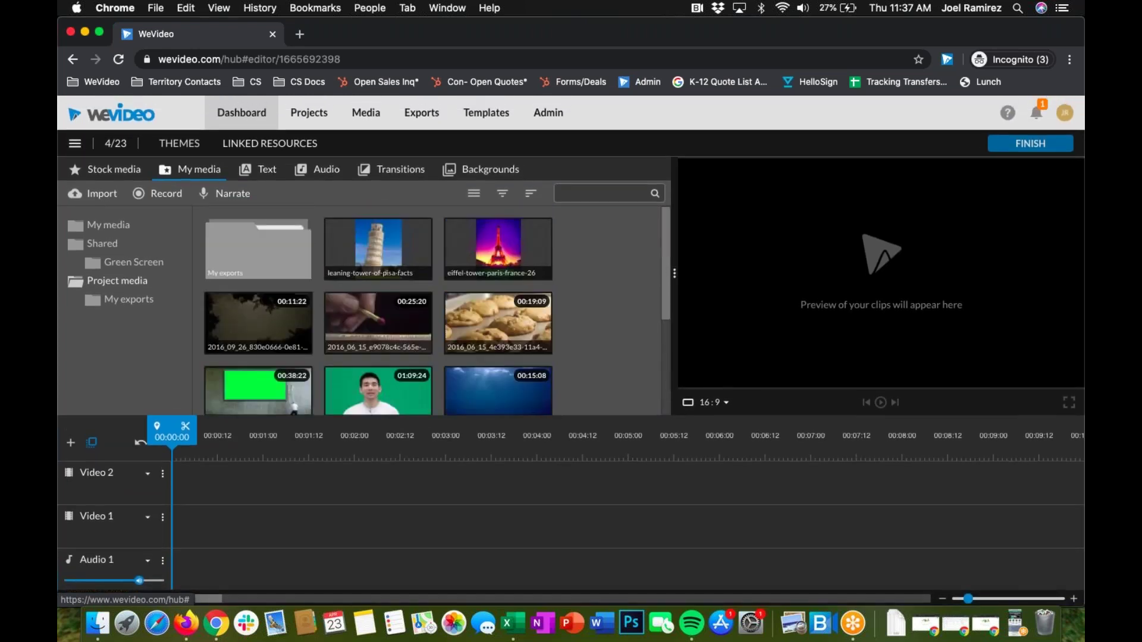
{"action": "scroll", "coordinate": [440, 304], "scroll_direction": "down", "scroll_amount": 3}
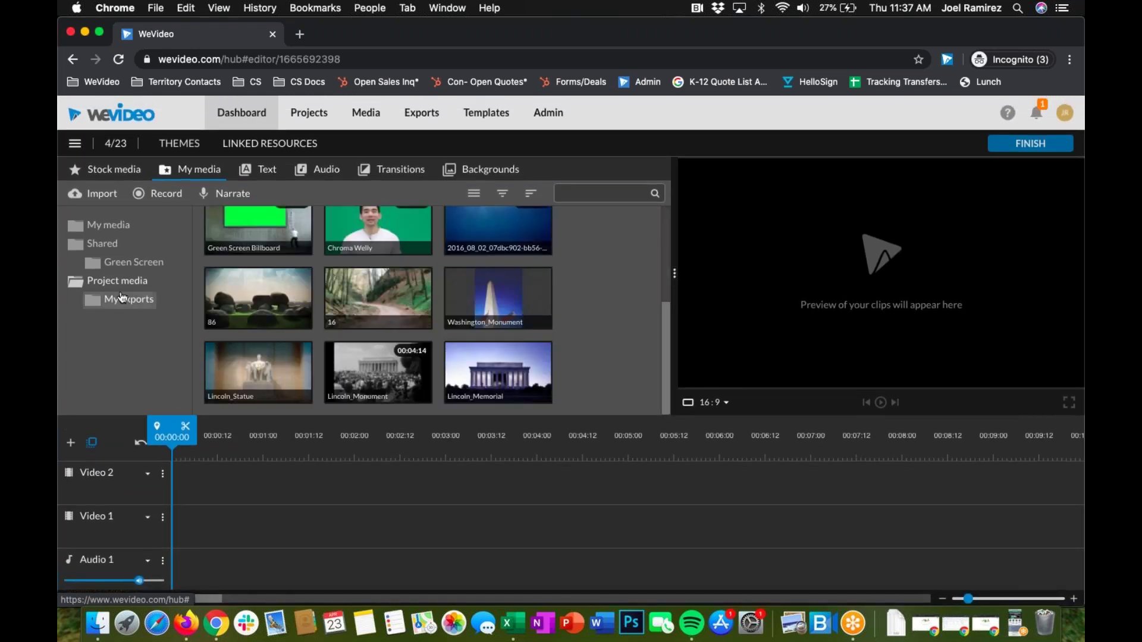
{"action": "left_click", "coordinate": [81, 250]}
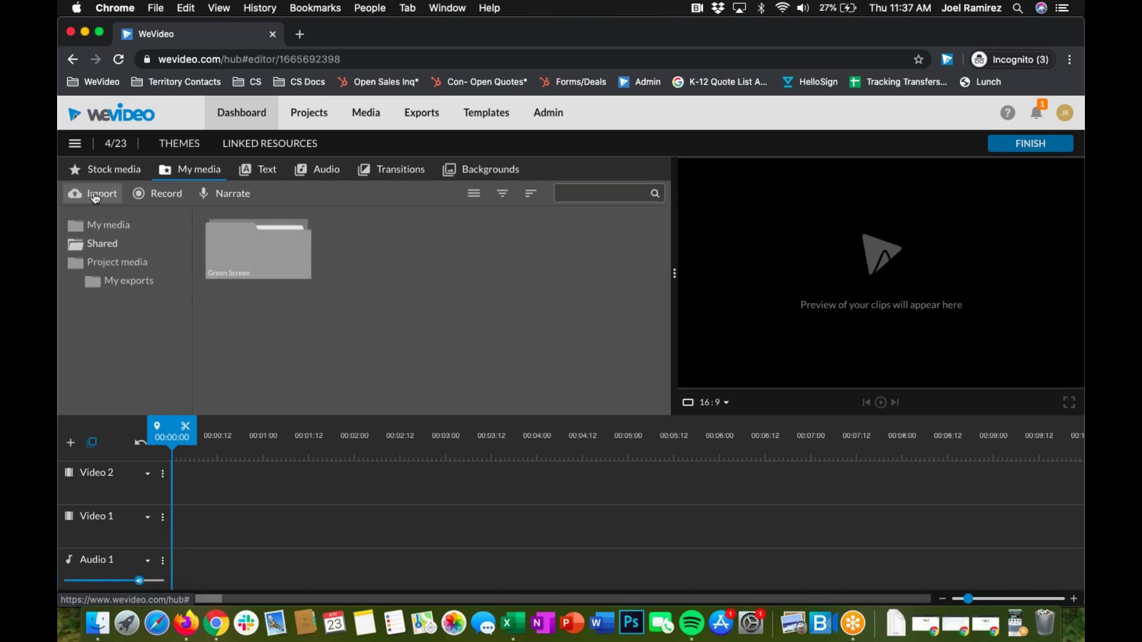
- View the recording source options and close them without starting a recording
{"action": "left_click", "coordinate": [161, 196]}
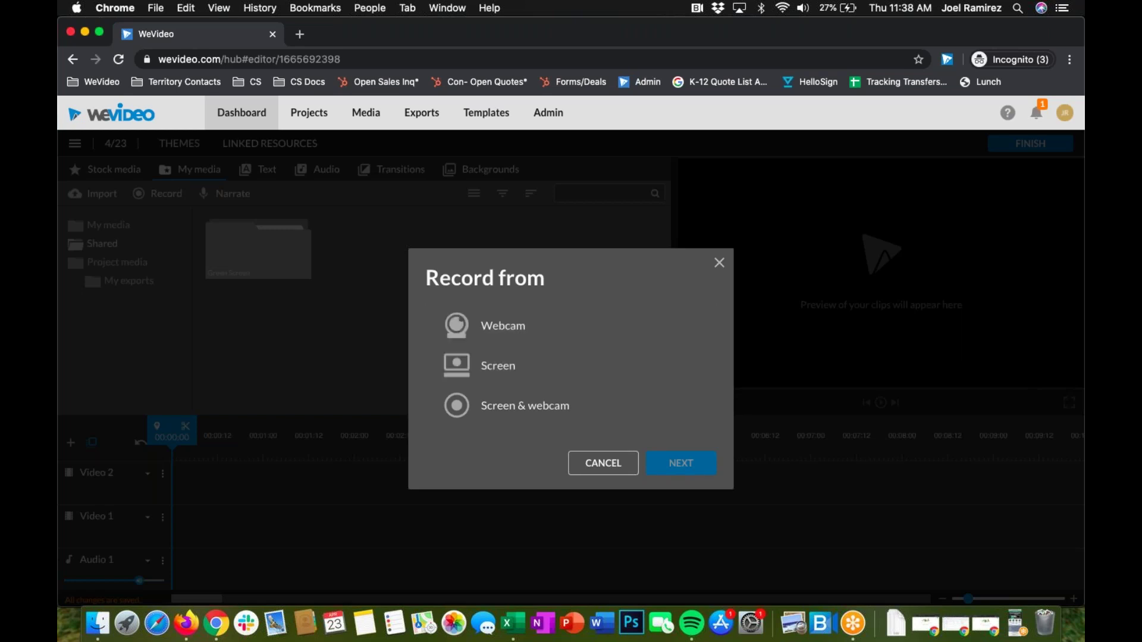
{"action": "left_click", "coordinate": [719, 263]}
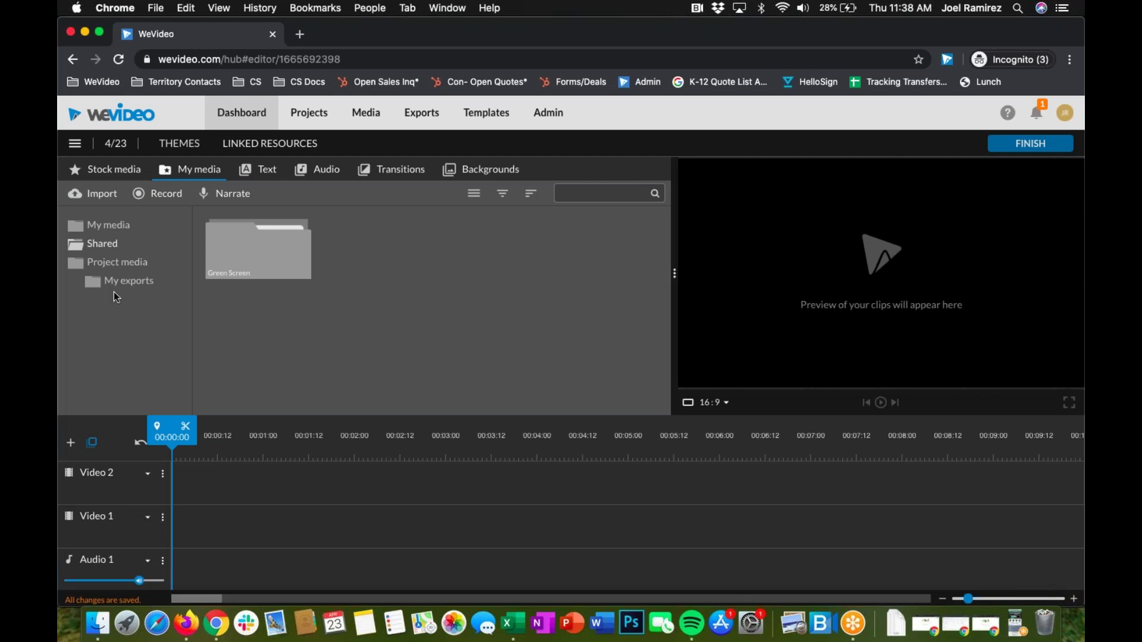
- Preview the Whisper, Puff, Above the Horizon and Leaflet motion titles from the text library and pause playback
{"action": "left_click", "coordinate": [267, 172]}
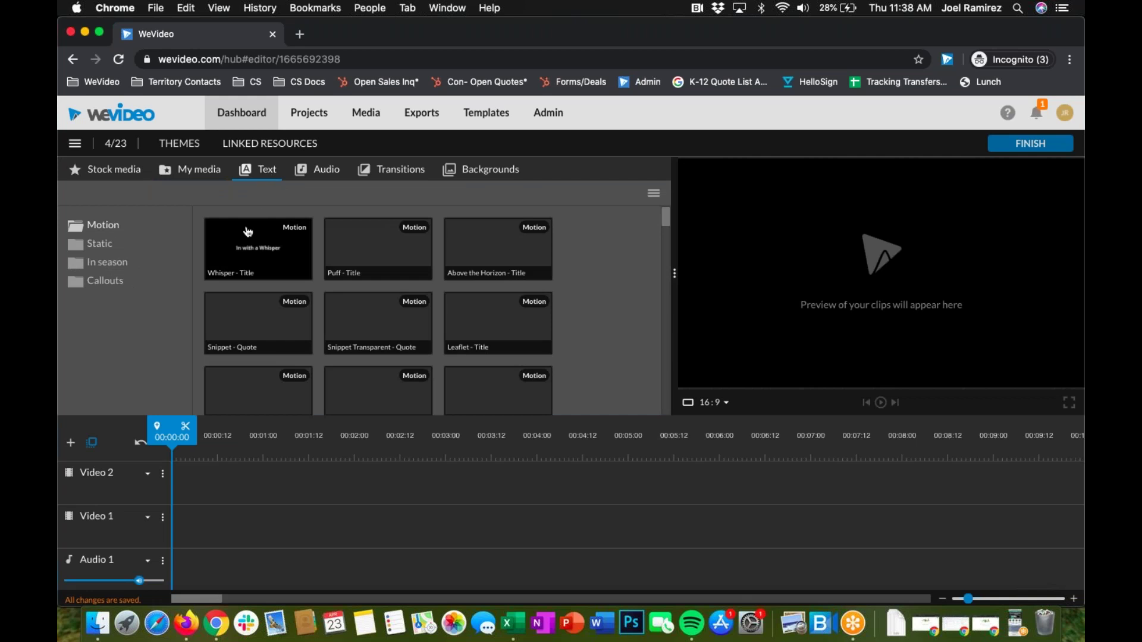
{"action": "left_click", "coordinate": [250, 247]}
{"action": "left_click", "coordinate": [361, 265]}
{"action": "left_click", "coordinate": [472, 252]}
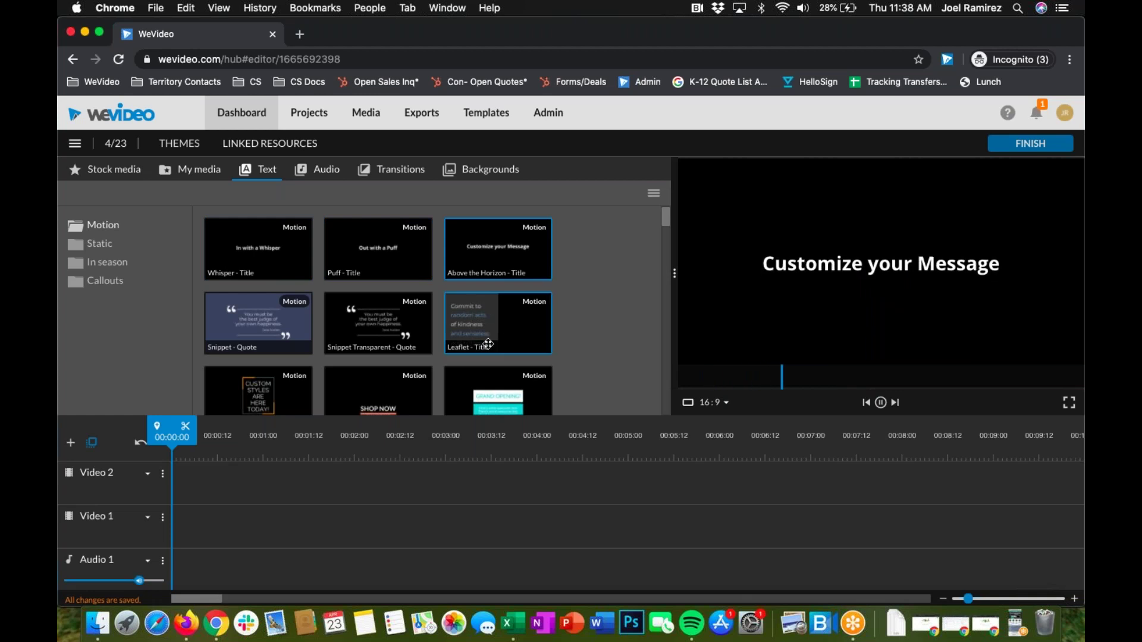
{"action": "left_click", "coordinate": [535, 349]}
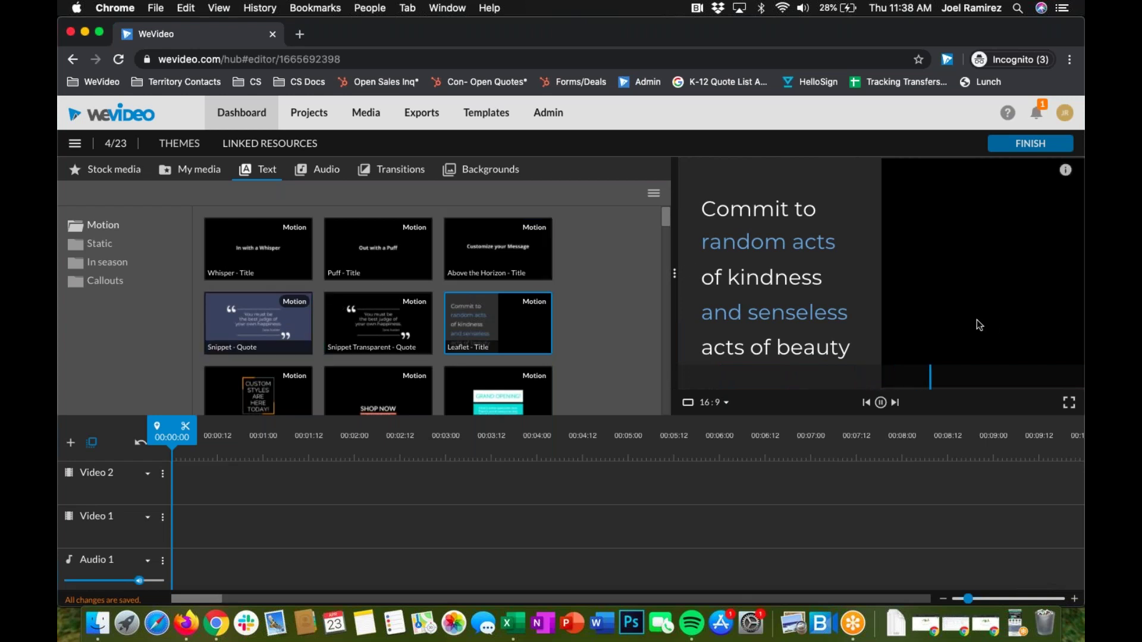
{"action": "left_click", "coordinate": [880, 403]}
- Look through the rest of the Motion text templates, including the titles, quotes and lower thirds
{"action": "scroll", "coordinate": [379, 309], "scroll_direction": "down", "scroll_amount": 5}
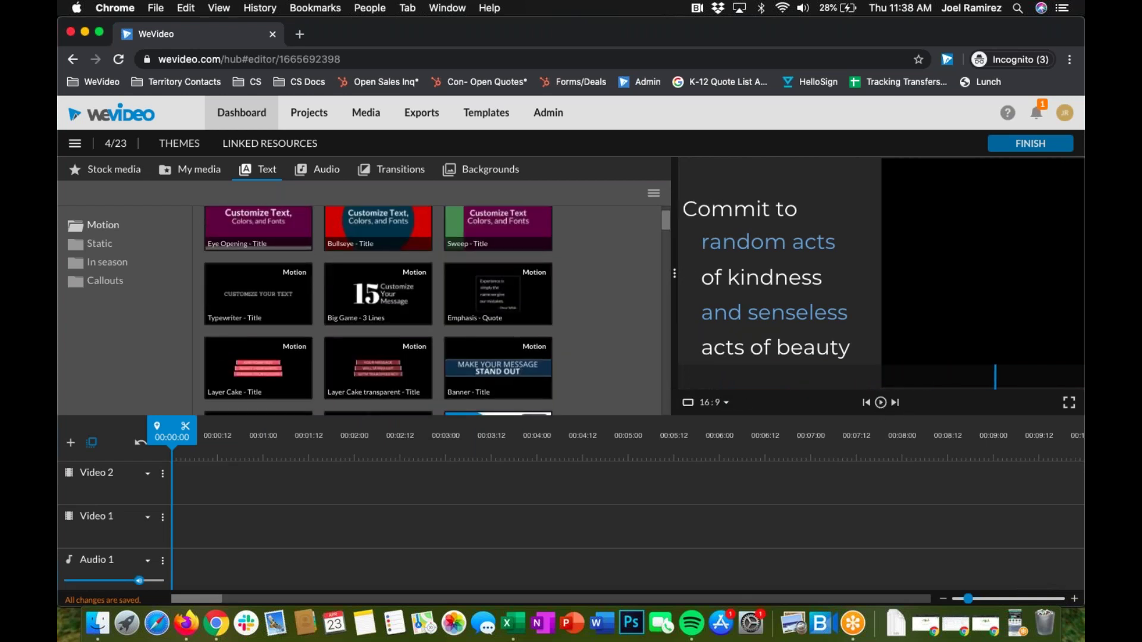
{"action": "scroll", "coordinate": [498, 333], "scroll_direction": "down", "scroll_amount": 10}
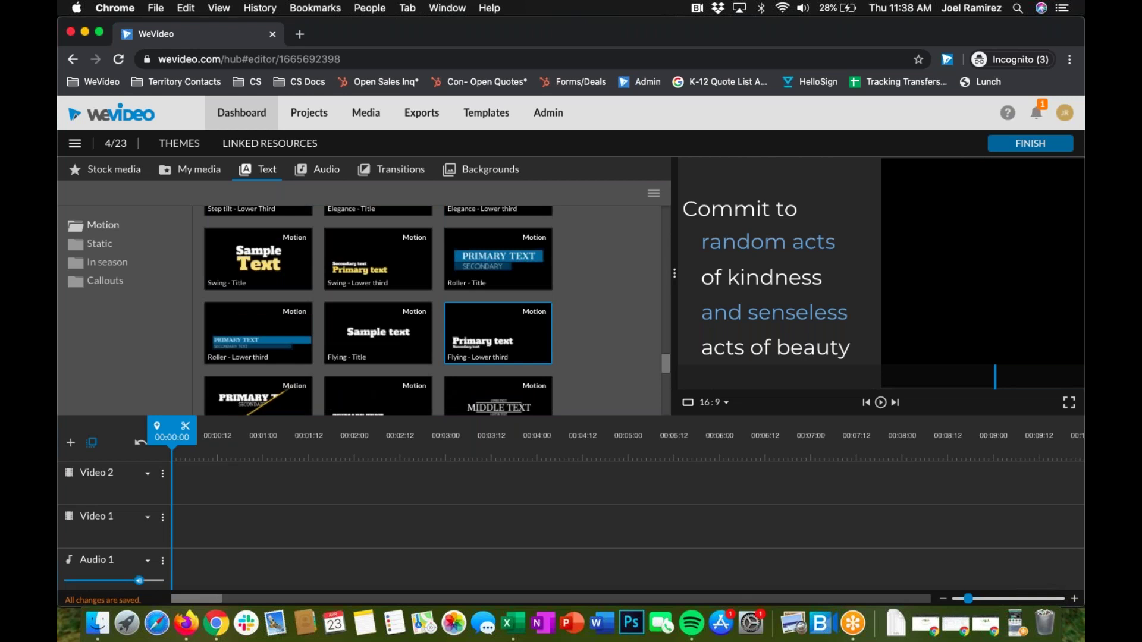
{"action": "scroll", "coordinate": [582, 297], "scroll_direction": "down", "scroll_amount": 10}
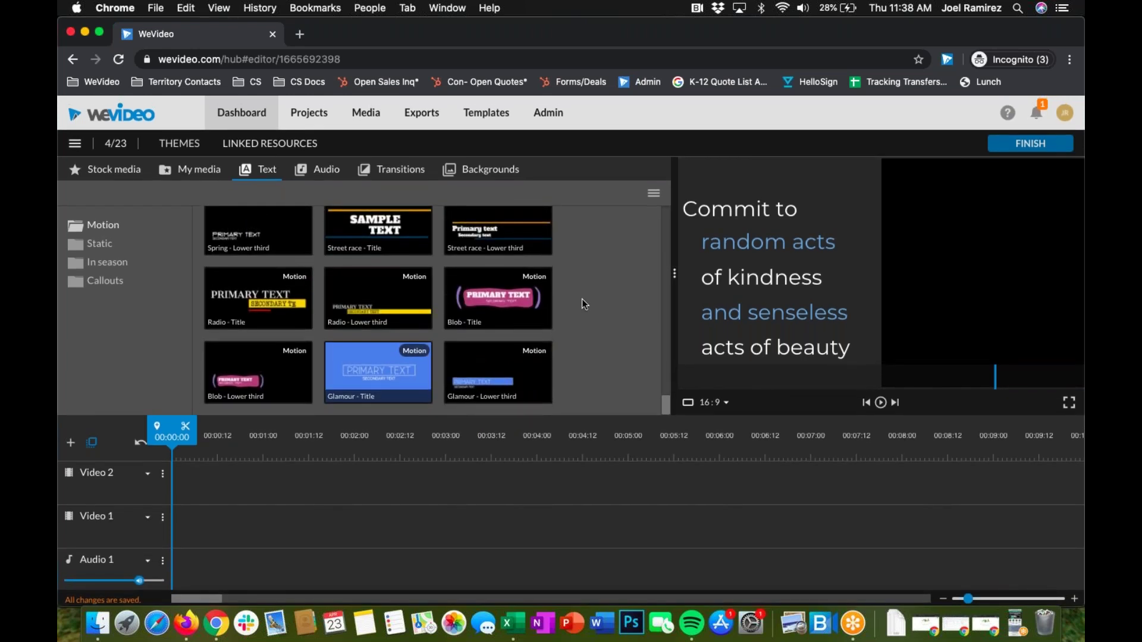
{"action": "scroll", "coordinate": [582, 299], "scroll_direction": "down", "scroll_amount": 10}
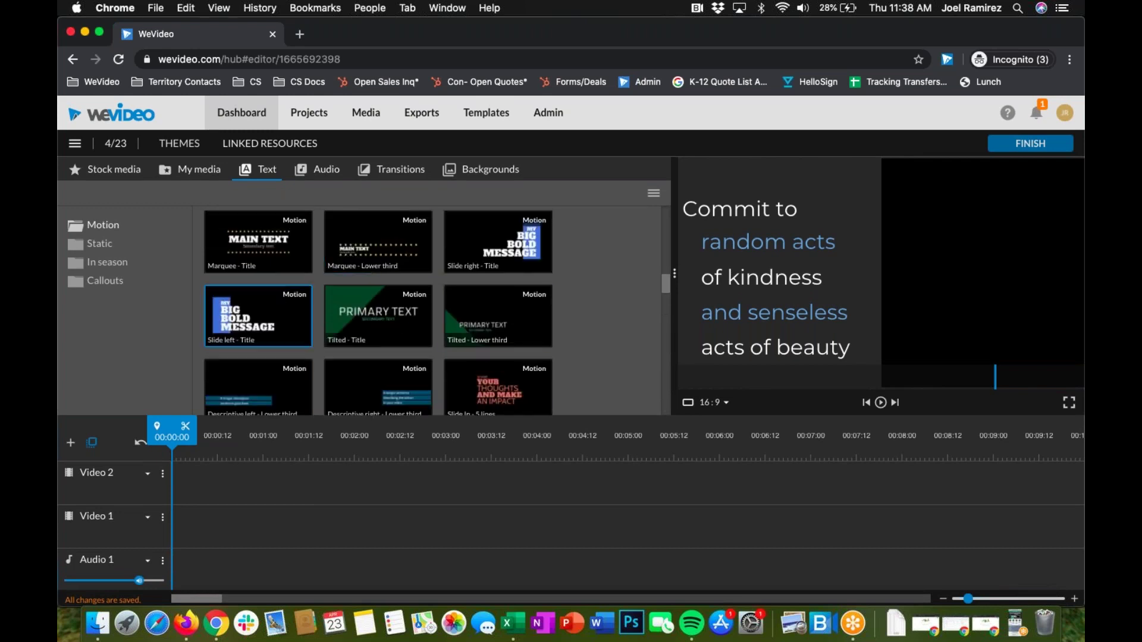
- Examine the Static, In season and Callouts text templates
{"action": "left_click", "coordinate": [101, 245]}
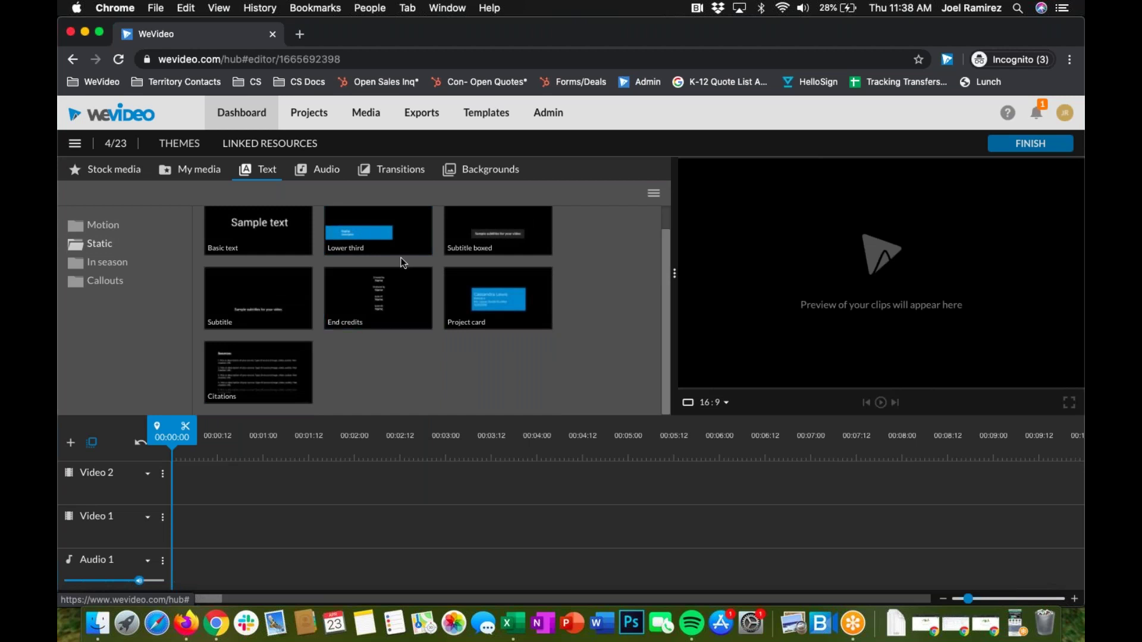
{"action": "left_click", "coordinate": [124, 269]}
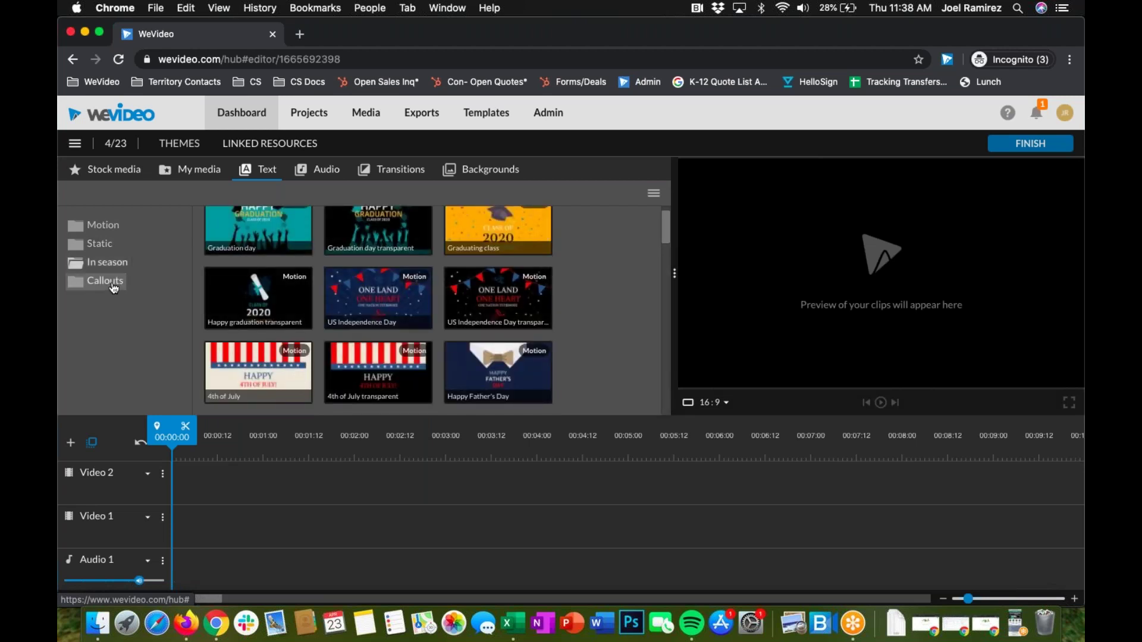
{"action": "scroll", "coordinate": [498, 309], "scroll_direction": "up", "scroll_amount": 1}
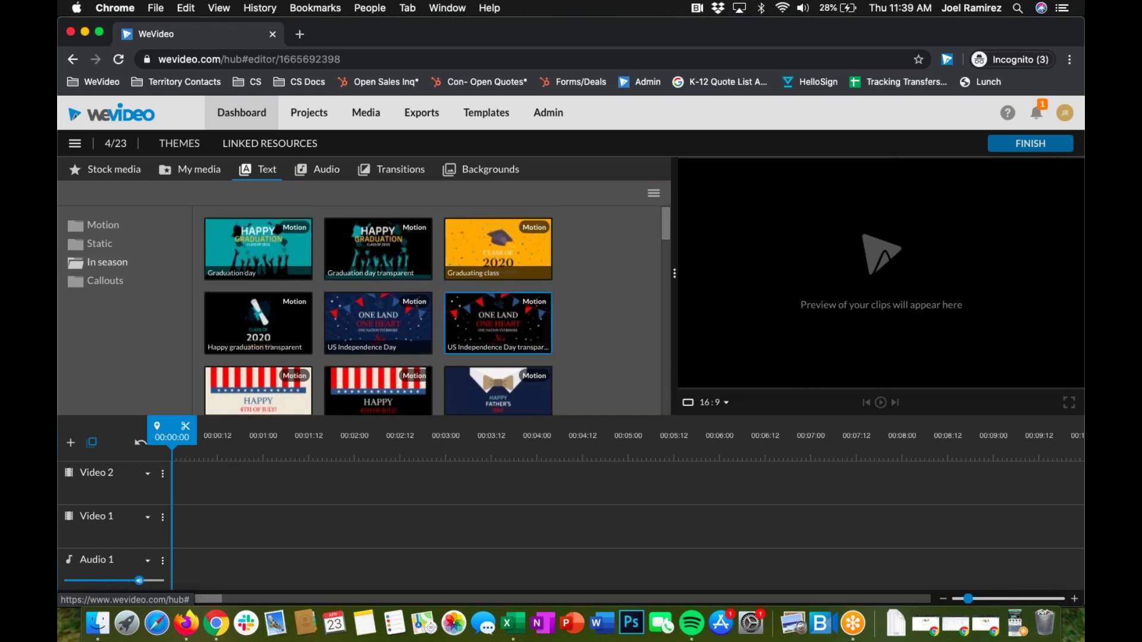
{"action": "scroll", "coordinate": [498, 309], "scroll_direction": "down", "scroll_amount": 5}
{"action": "scroll", "coordinate": [498, 309], "scroll_direction": "down", "scroll_amount": 10}
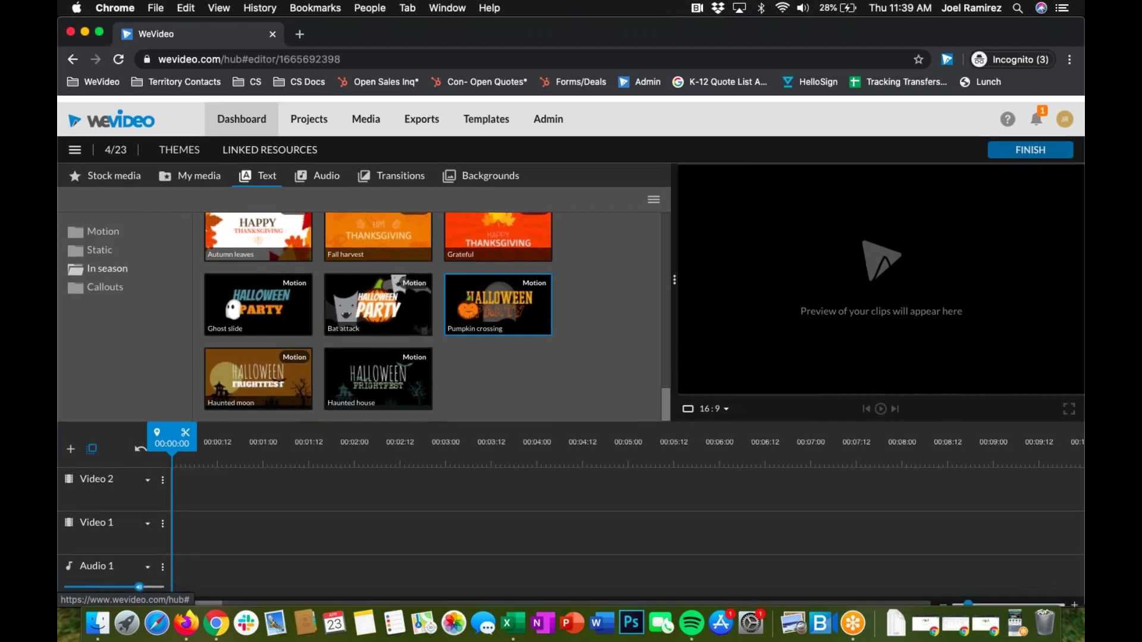
{"action": "scroll", "coordinate": [386, 256], "scroll_direction": "up", "scroll_amount": 8}
{"action": "left_click", "coordinate": [110, 280]}
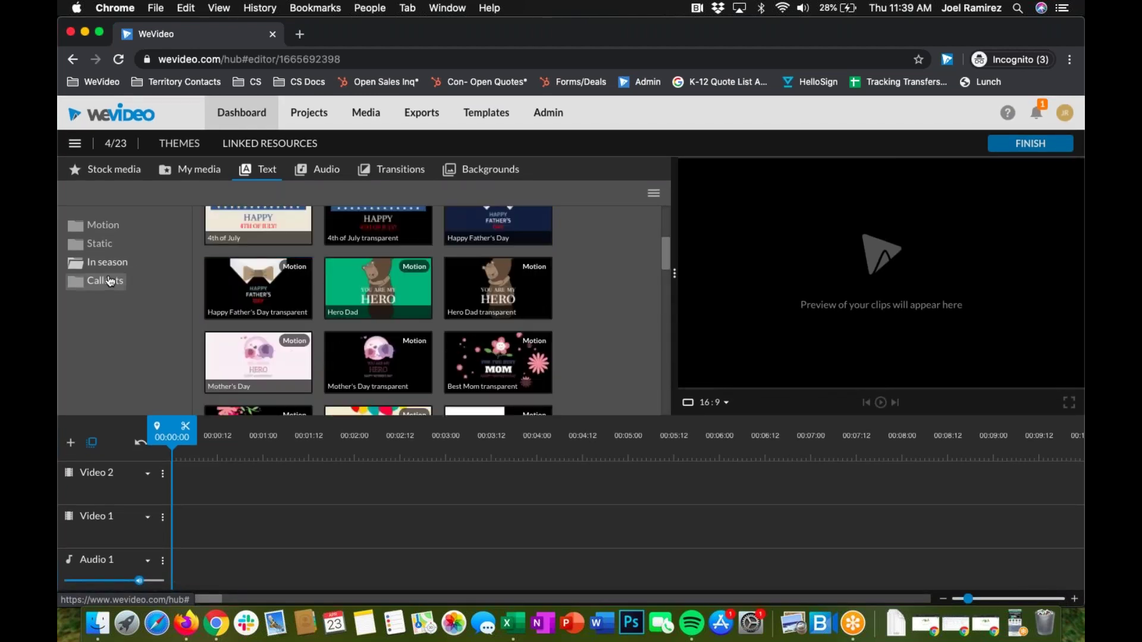
{"action": "left_click", "coordinate": [112, 226]}
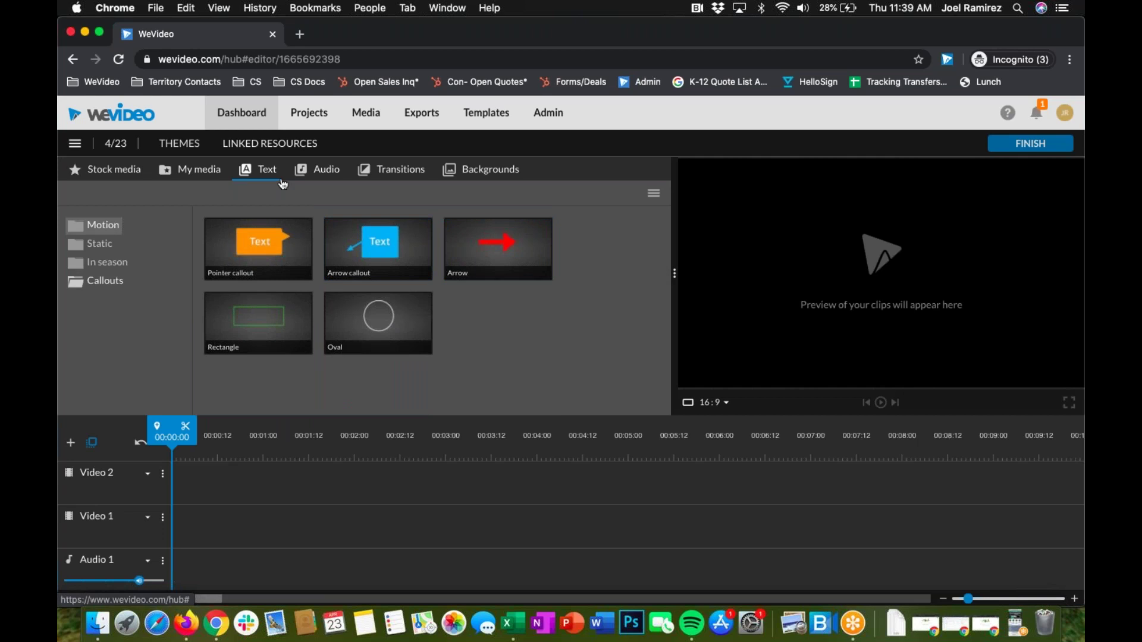
- Explore the audio library's Sound Effects and Premium Music categories and return to the Free Music tracks
{"action": "left_click", "coordinate": [326, 171]}
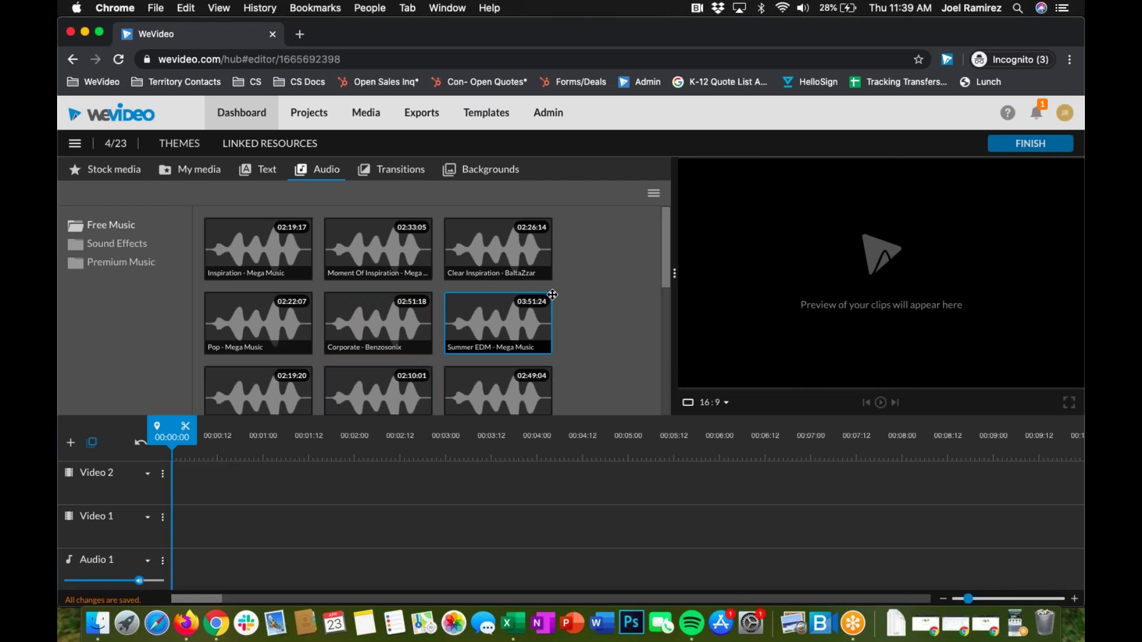
{"action": "left_click", "coordinate": [105, 243]}
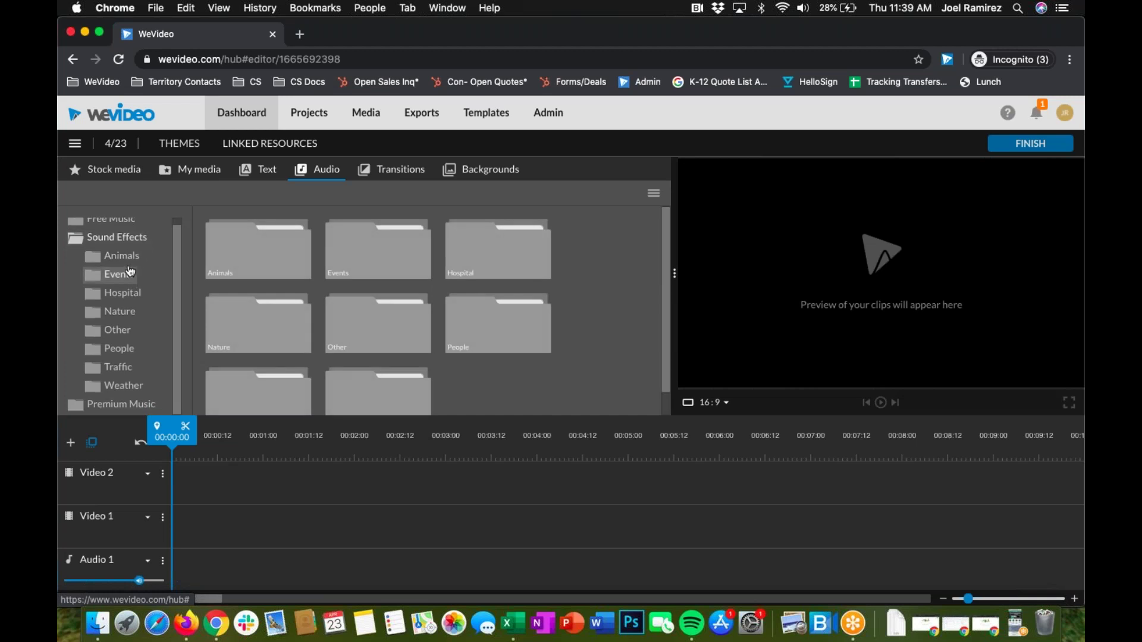
{"action": "scroll", "coordinate": [112, 320], "scroll_direction": "down", "scroll_amount": 1}
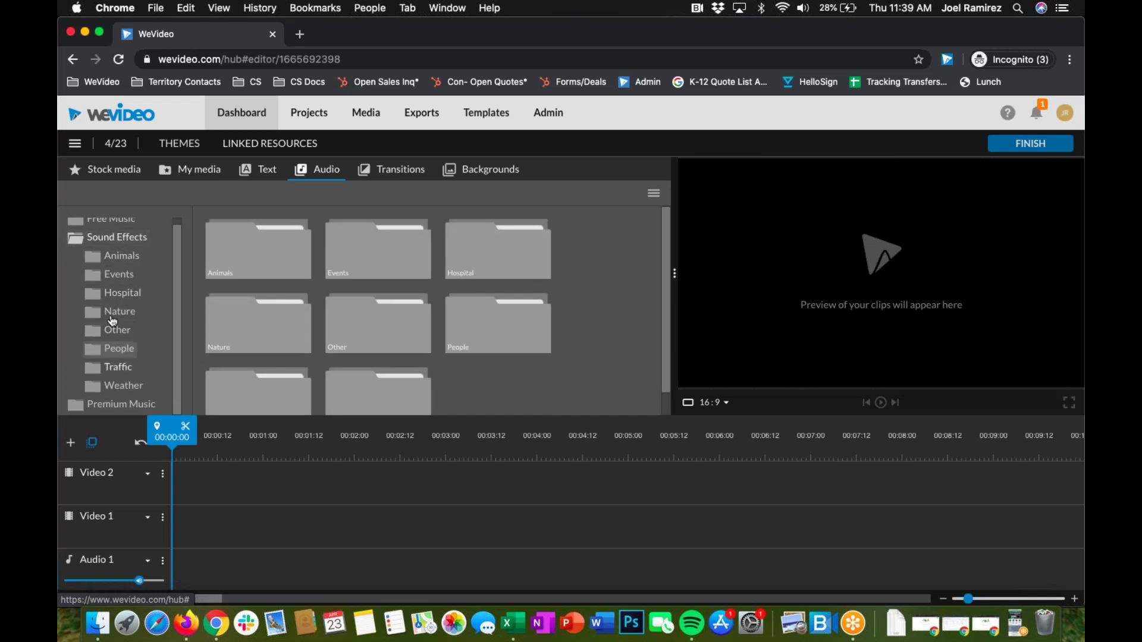
{"action": "left_click", "coordinate": [112, 237]}
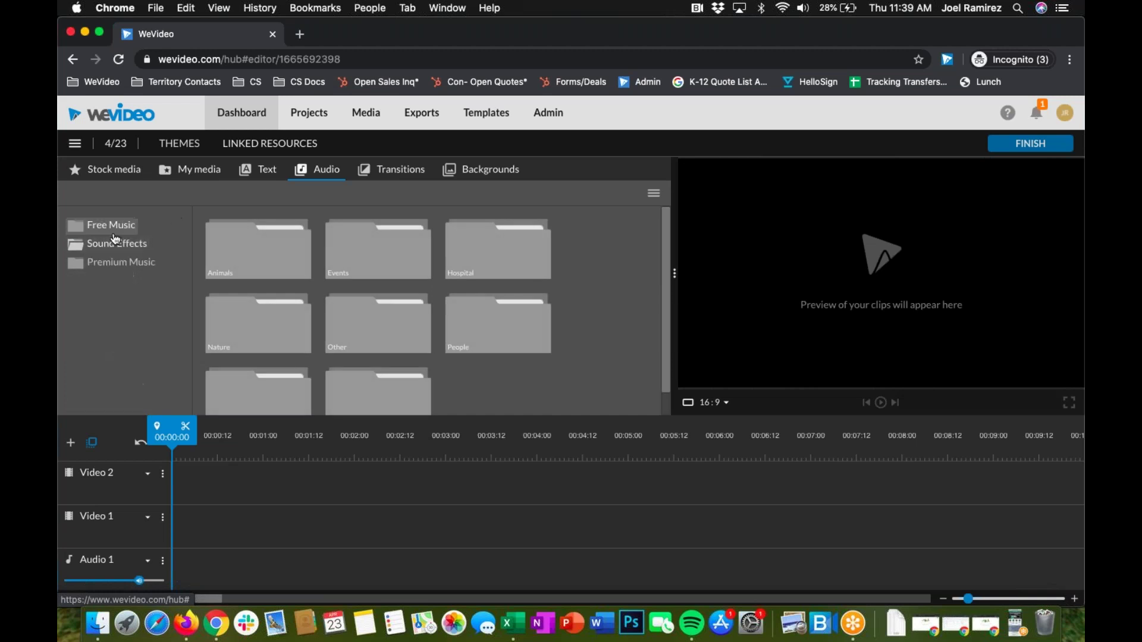
{"action": "left_click", "coordinate": [141, 265]}
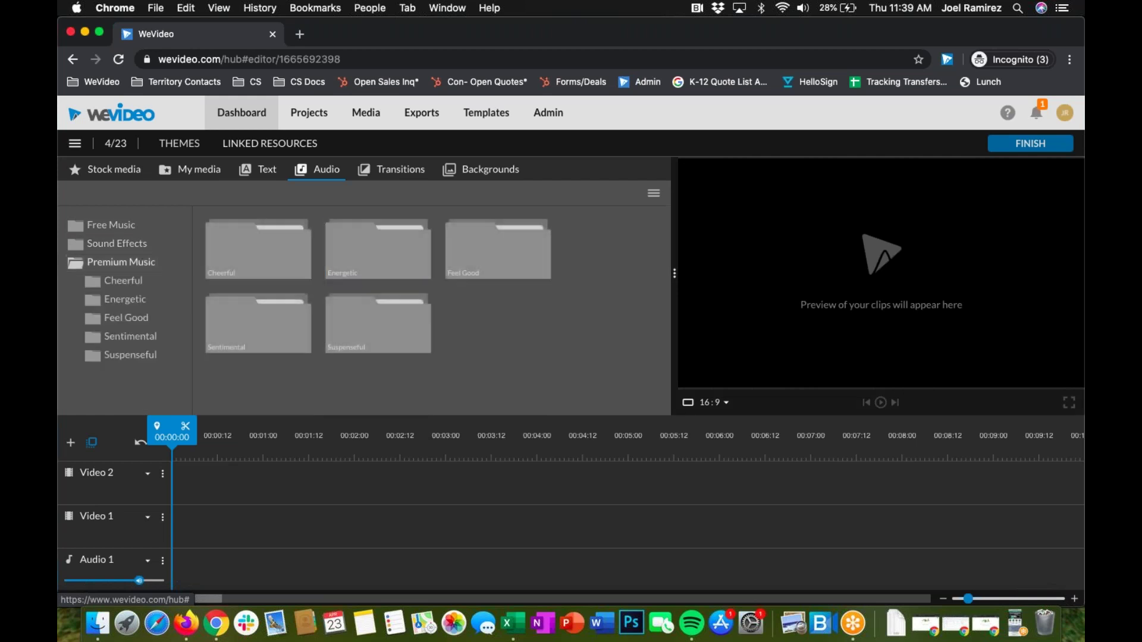
{"action": "left_click", "coordinate": [118, 268]}
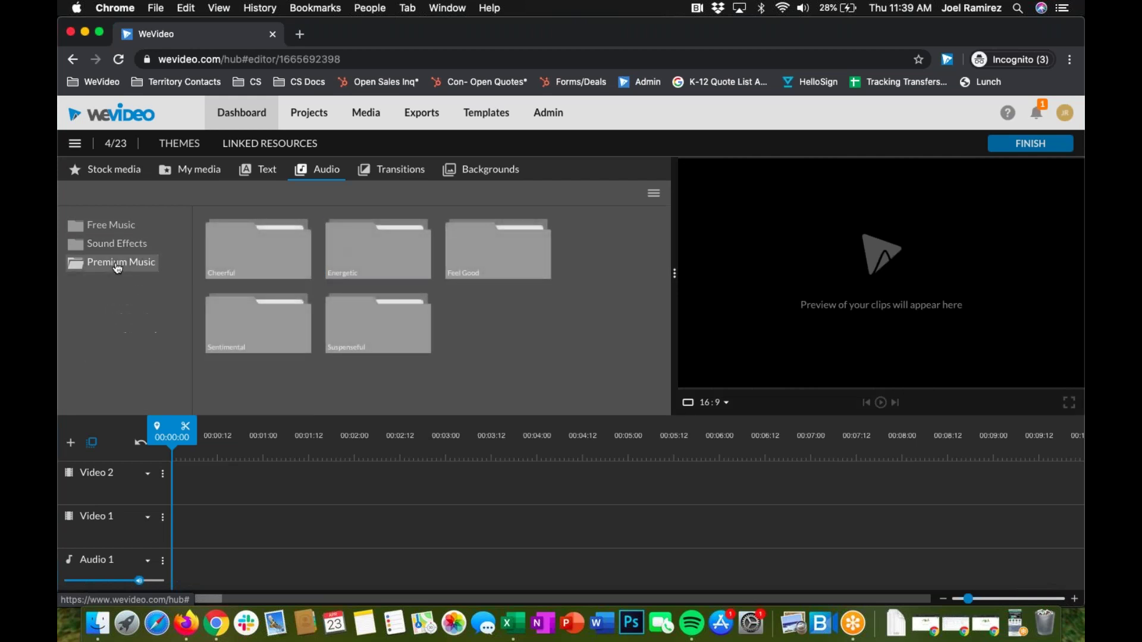
{"action": "left_click", "coordinate": [114, 226]}
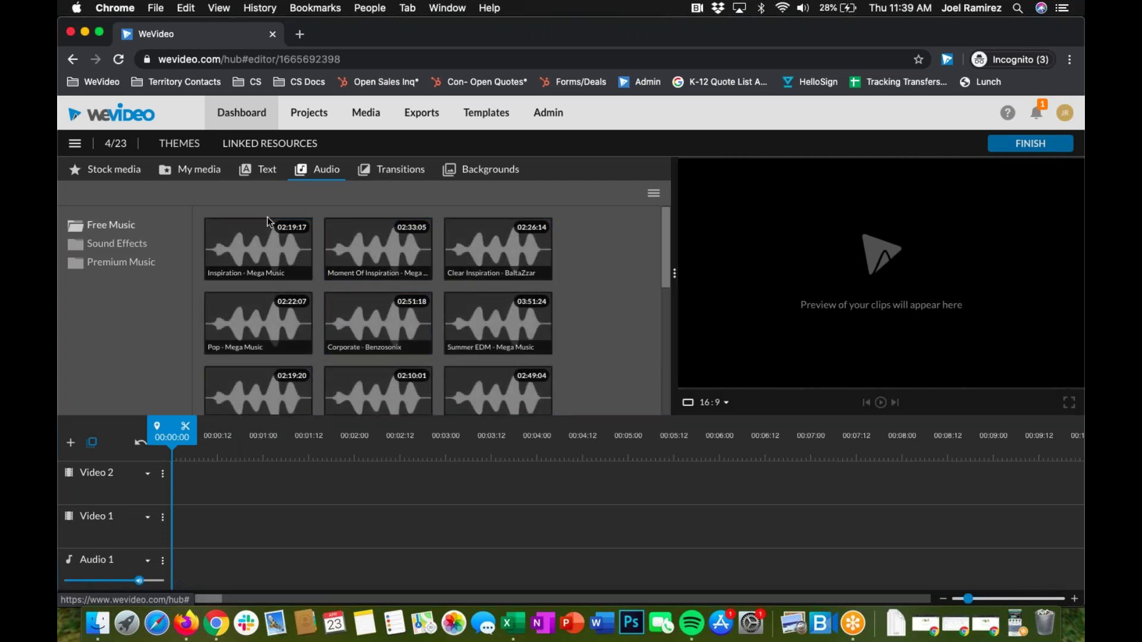
- Look through the Standard transitions, preview Cross fade, and view the Additional transitions
{"action": "left_click", "coordinate": [393, 175]}
{"action": "scroll", "coordinate": [453, 299], "scroll_direction": "down", "scroll_amount": 5}
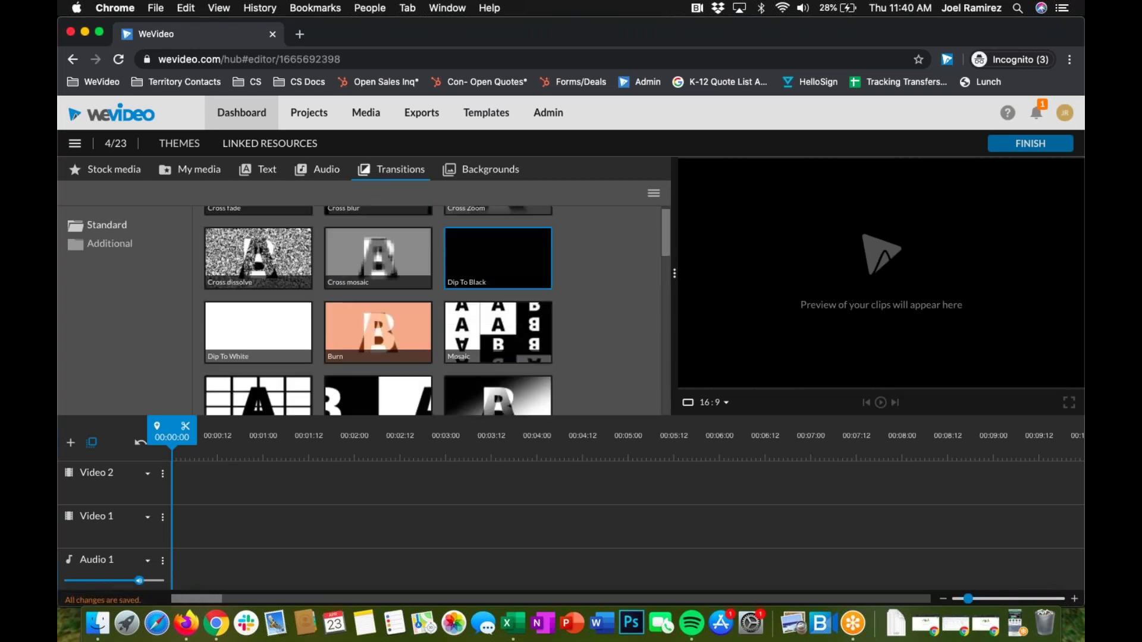
{"action": "scroll", "coordinate": [453, 299], "scroll_direction": "up", "scroll_amount": 5}
{"action": "left_click", "coordinate": [289, 251]}
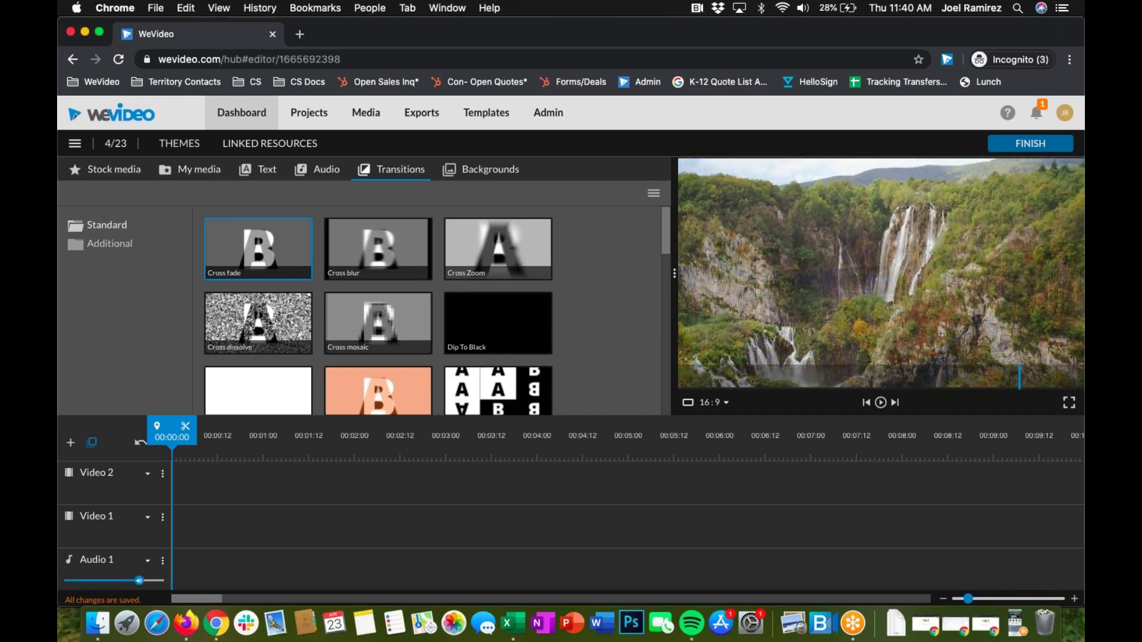
{"action": "scroll", "coordinate": [378, 310], "scroll_direction": "down", "scroll_amount": 5}
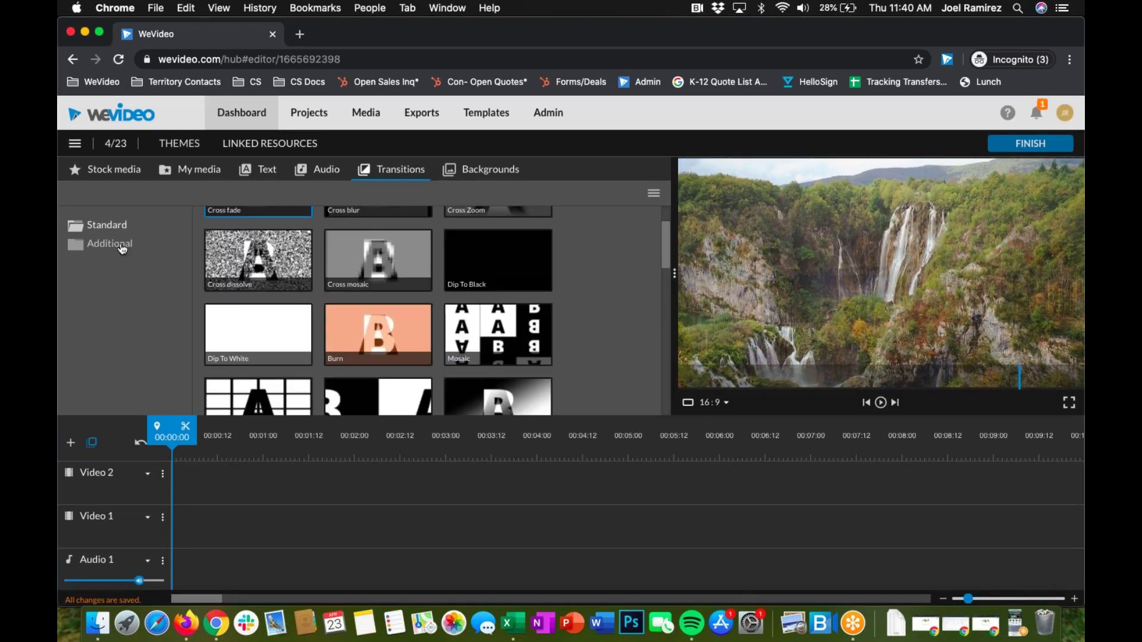
{"action": "left_click", "coordinate": [128, 246]}
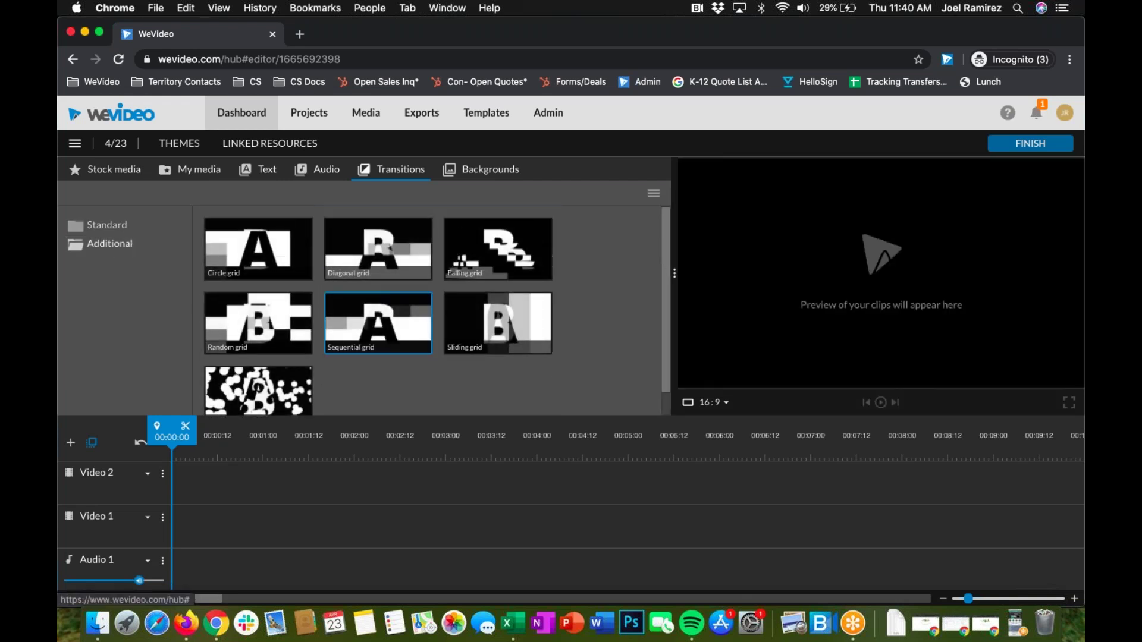
- Preview the Yellow Aurora background and look through the other animated backgrounds
{"action": "left_click", "coordinate": [502, 171]}
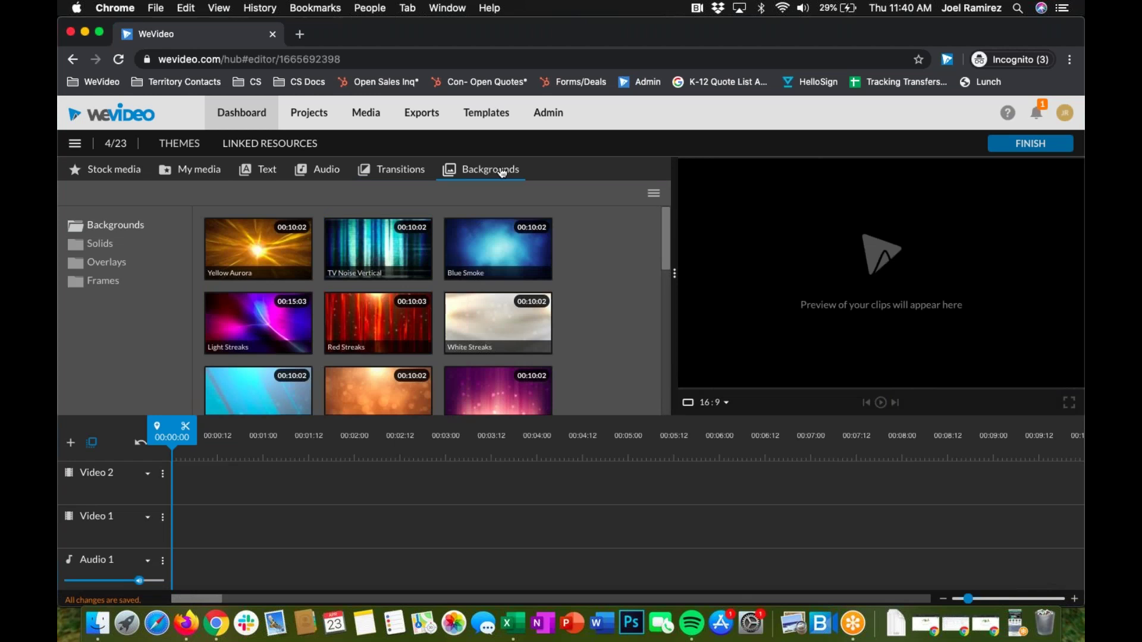
{"action": "left_click", "coordinate": [249, 238]}
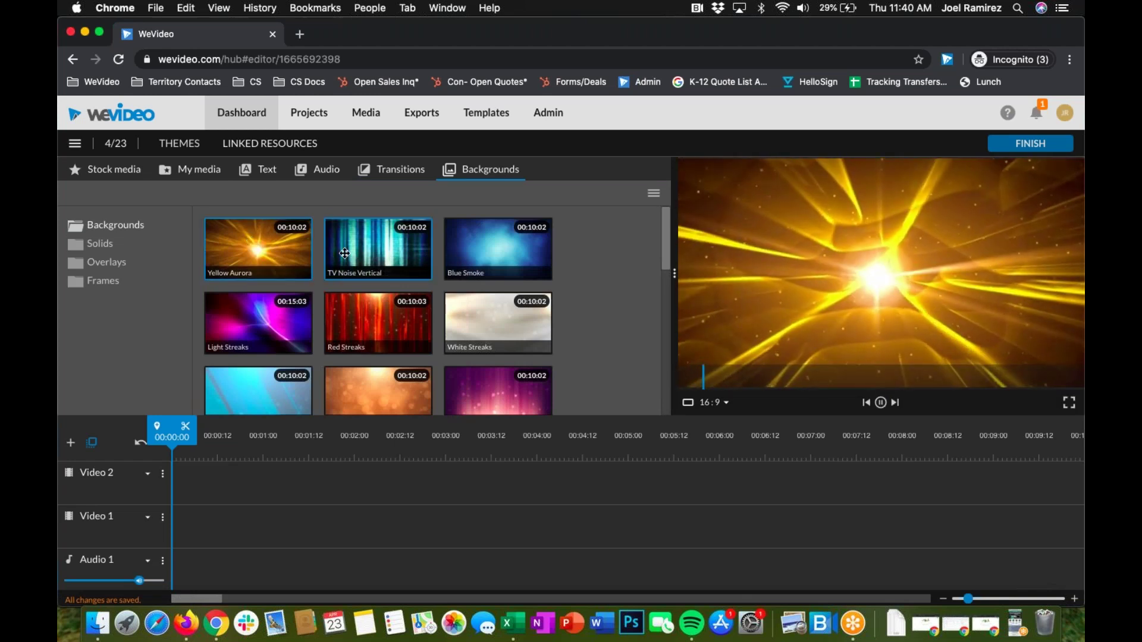
{"action": "scroll", "coordinate": [378, 309], "scroll_direction": "down", "scroll_amount": 3}
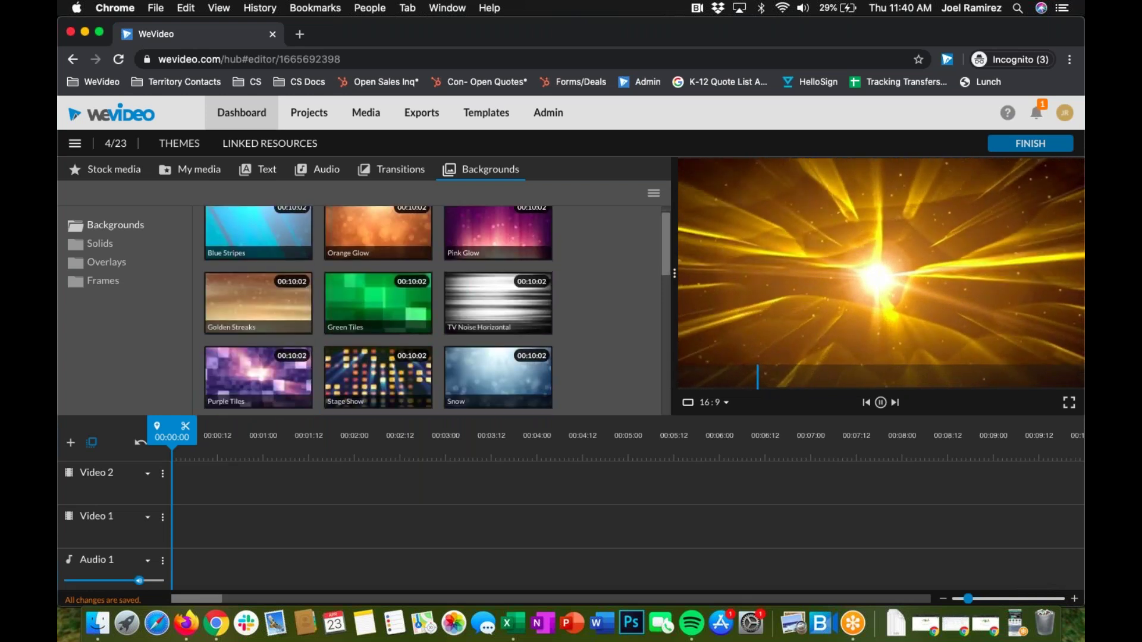
{"action": "scroll", "coordinate": [378, 310], "scroll_direction": "down", "scroll_amount": 2}
- View the Solids backgrounds and preview the Bang clip among the Overlays
{"action": "left_click", "coordinate": [99, 244]}
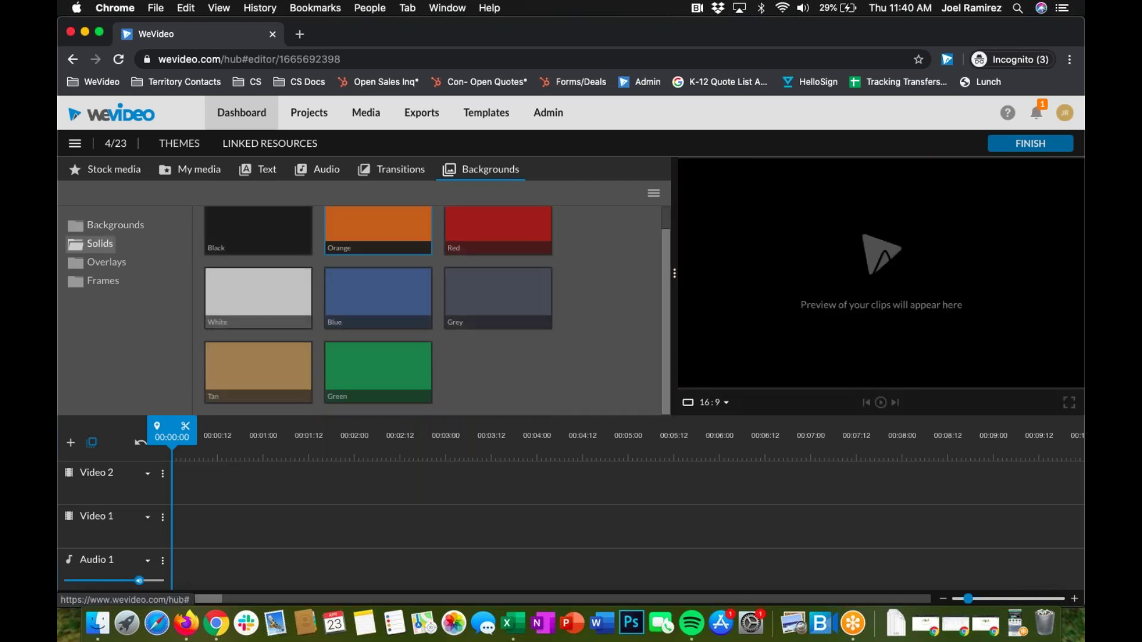
{"action": "left_click", "coordinate": [119, 269]}
{"action": "left_click", "coordinate": [278, 228]}
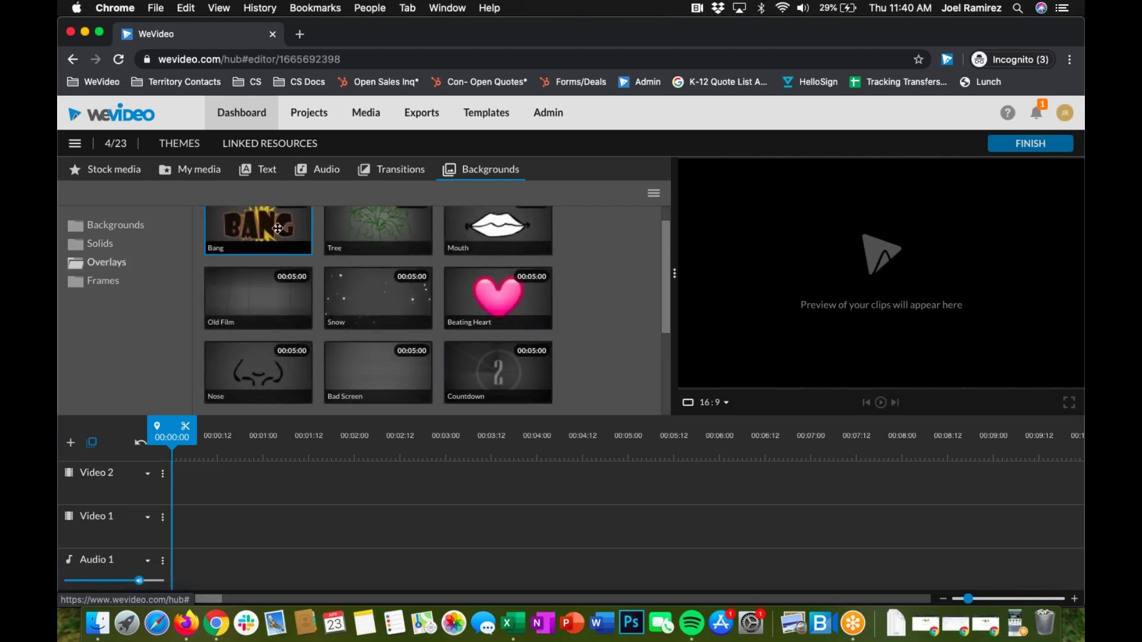
{"action": "scroll", "coordinate": [399, 276], "scroll_direction": "down", "scroll_amount": 1}
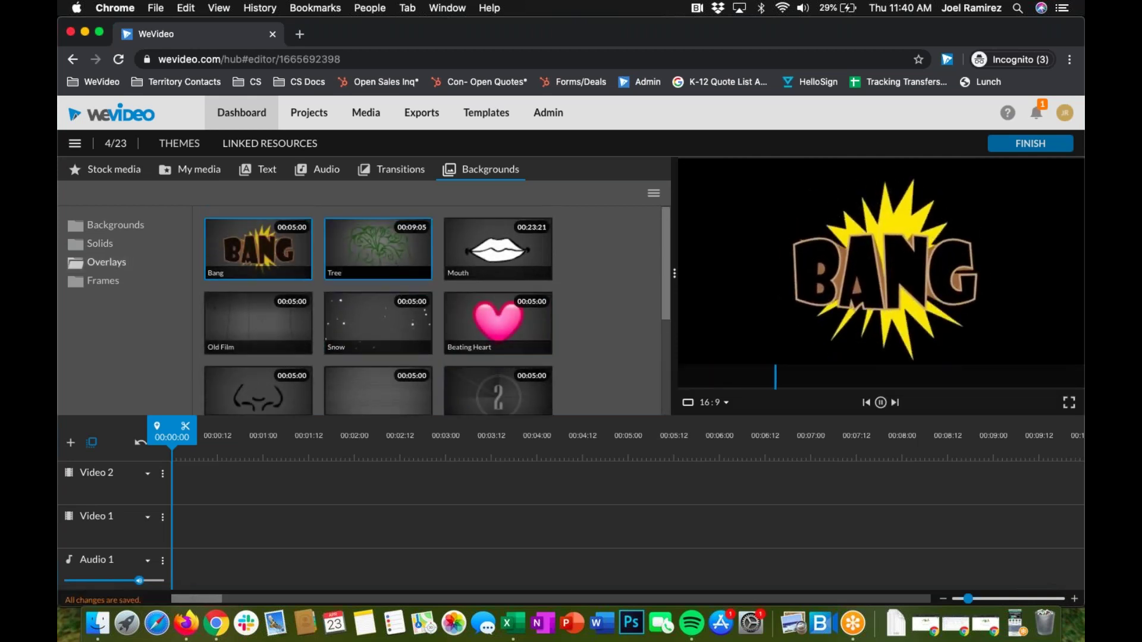
- Look through the remaining Overlays and view the Frames category
{"action": "scroll", "coordinate": [421, 310], "scroll_direction": "down", "scroll_amount": 2}
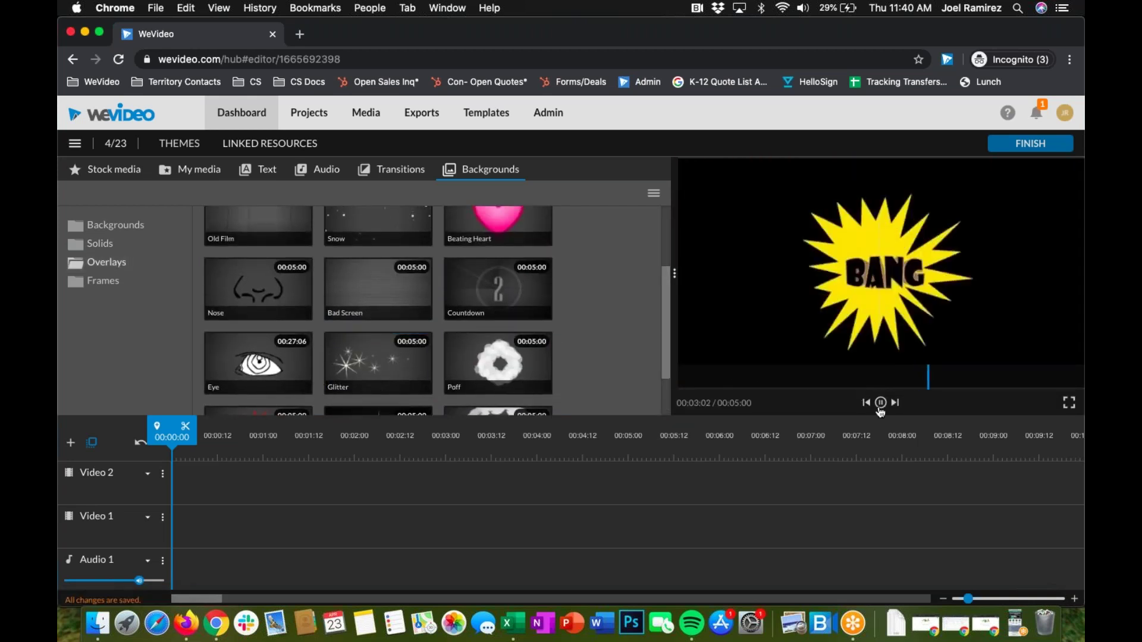
{"action": "left_click", "coordinate": [104, 281]}
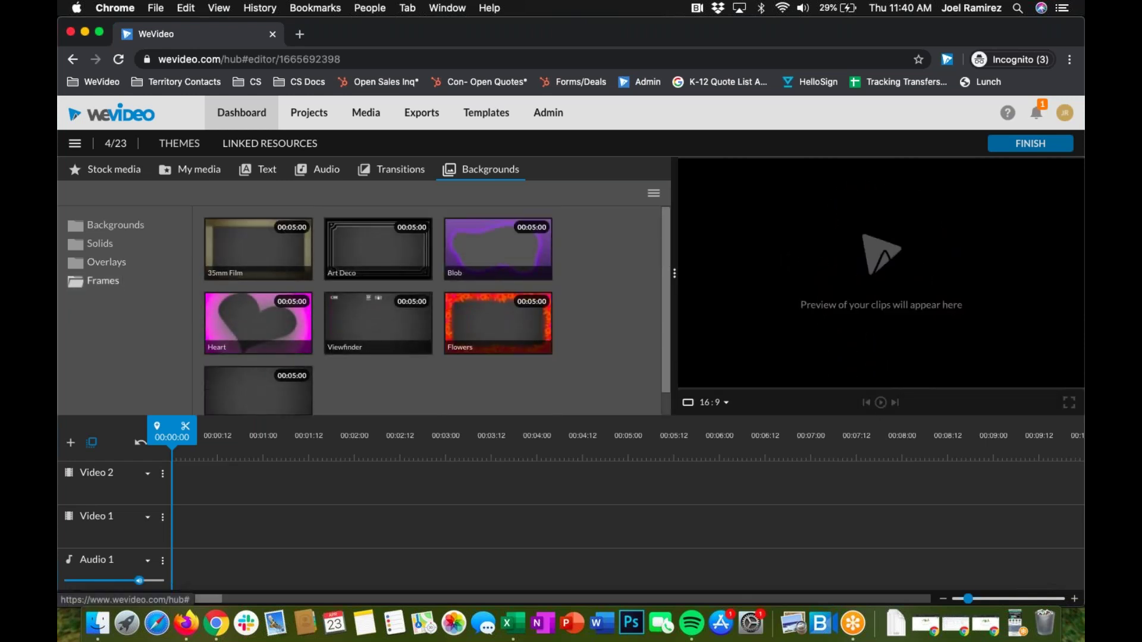
- Return to the moon stock media and preview the clip of the man standing on a rock
{"action": "left_click", "coordinate": [105, 169]}
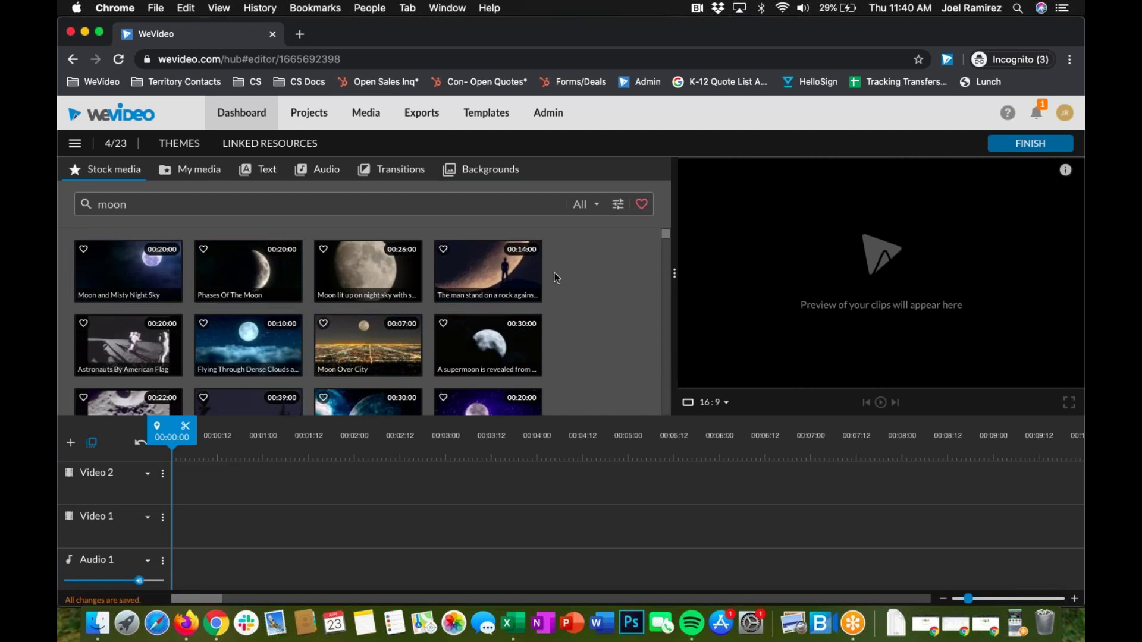
{"action": "left_click", "coordinate": [494, 276]}
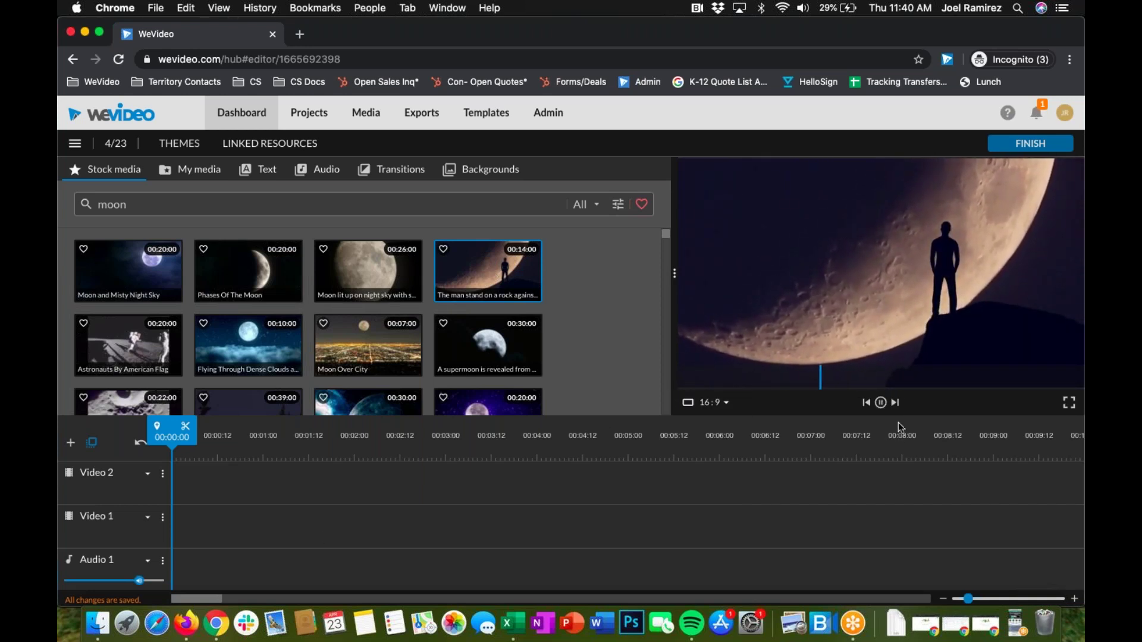
{"action": "left_click", "coordinate": [869, 251]}
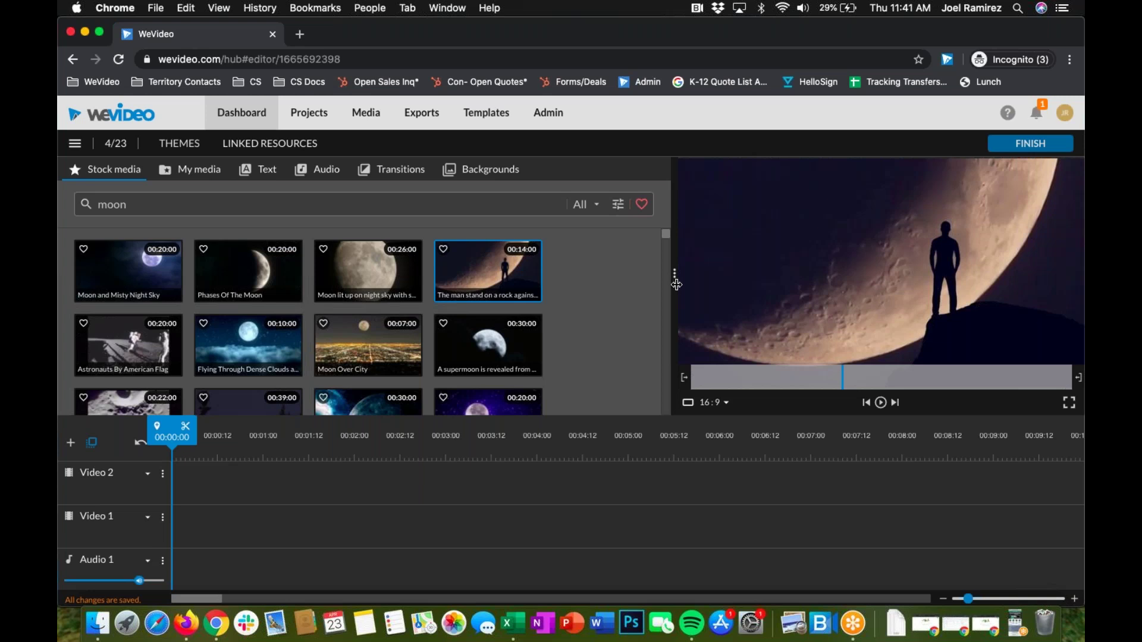
- Resize the media library, preview and timeline areas so that the preview is slightly larger
{"action": "left_click_drag", "start_coordinate": [675, 273], "coordinate": [615, 265]}
{"action": "left_click_drag", "start_coordinate": [850, 304], "coordinate": [595, 280]}
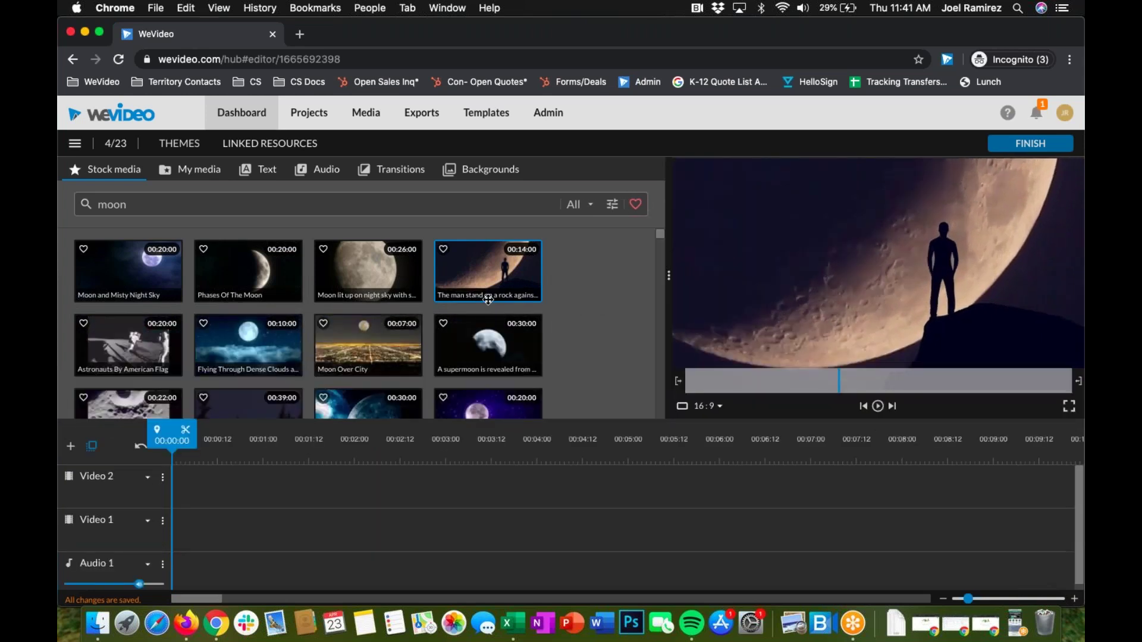
{"action": "left_click_drag", "start_coordinate": [488, 299], "coordinate": [249, 345]}
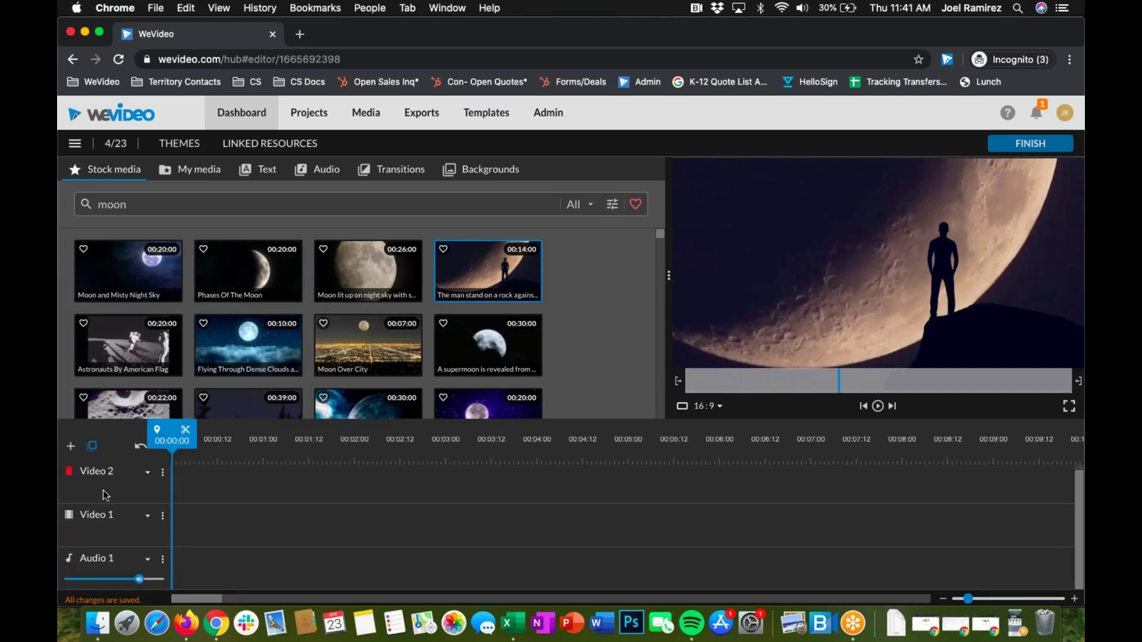
- Add a new video track named Video 3, looking at the Audio track option before confirming the Video type
{"action": "left_click", "coordinate": [71, 447]}
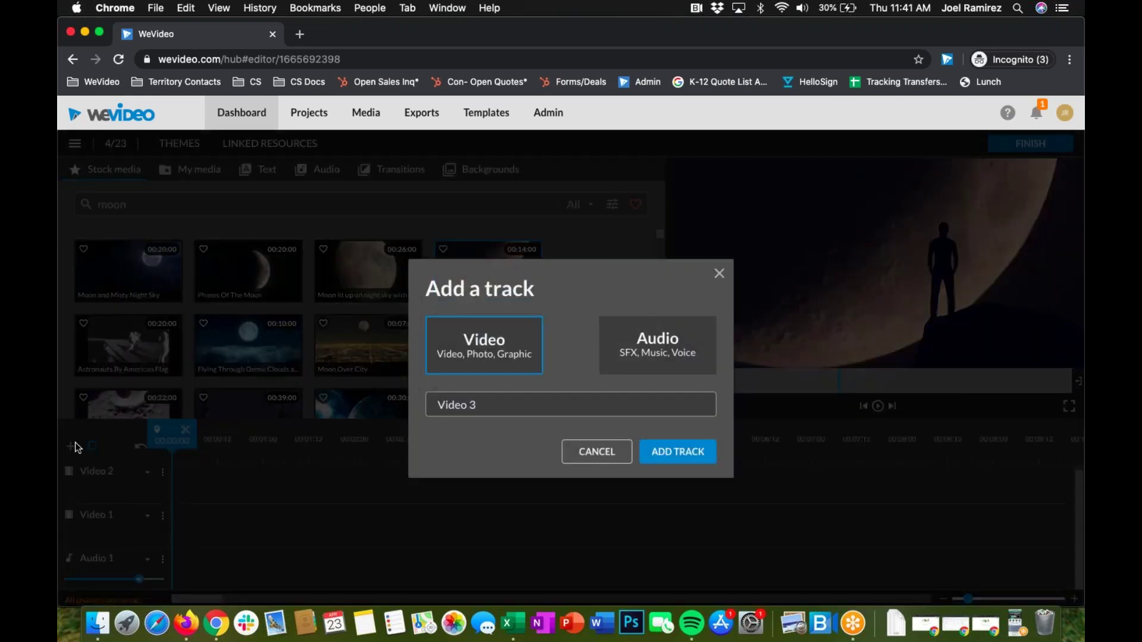
{"action": "left_click", "coordinate": [652, 356]}
{"action": "left_click", "coordinate": [487, 337]}
{"action": "left_click", "coordinate": [674, 464]}
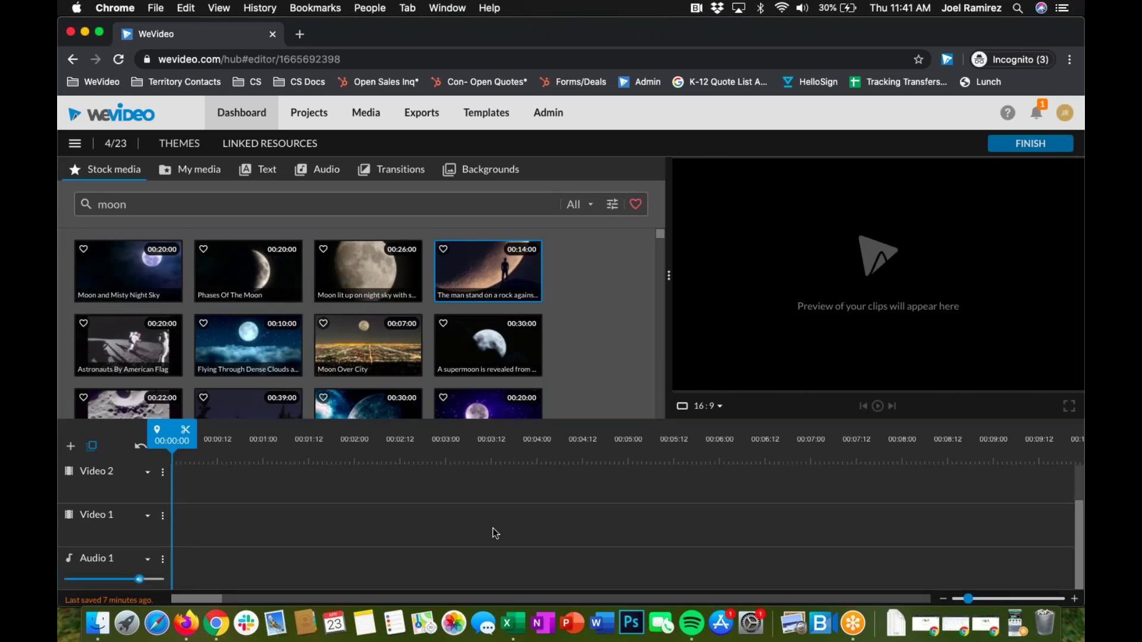
{"action": "scroll", "coordinate": [492, 527], "scroll_direction": "up", "scroll_amount": 1}
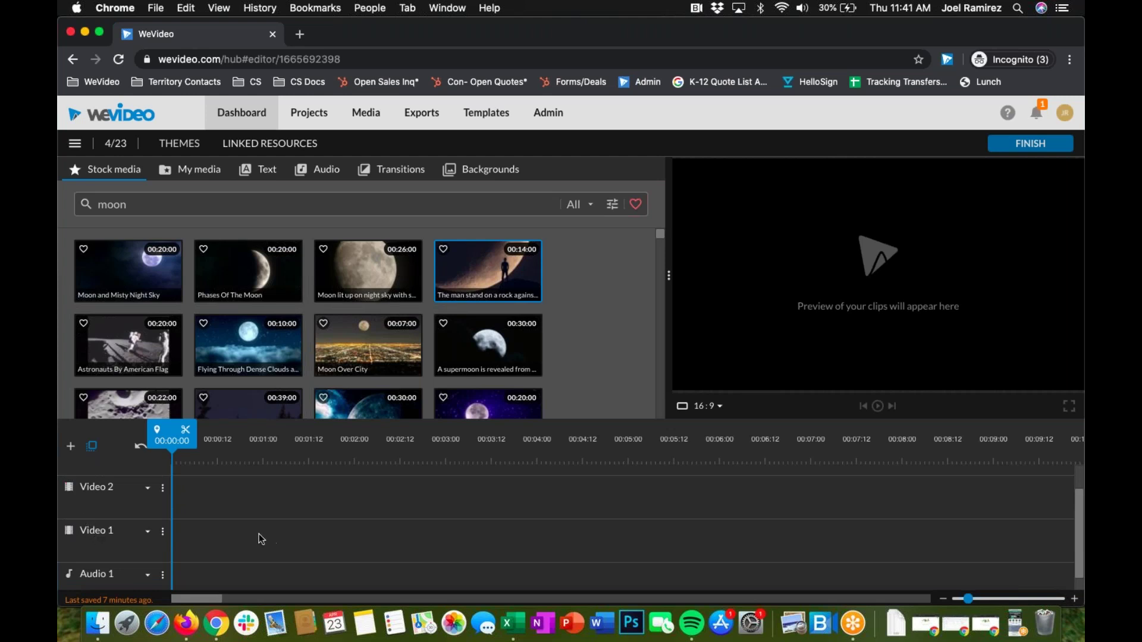
{"action": "scroll", "coordinate": [280, 528], "scroll_direction": "down", "scroll_amount": 1}
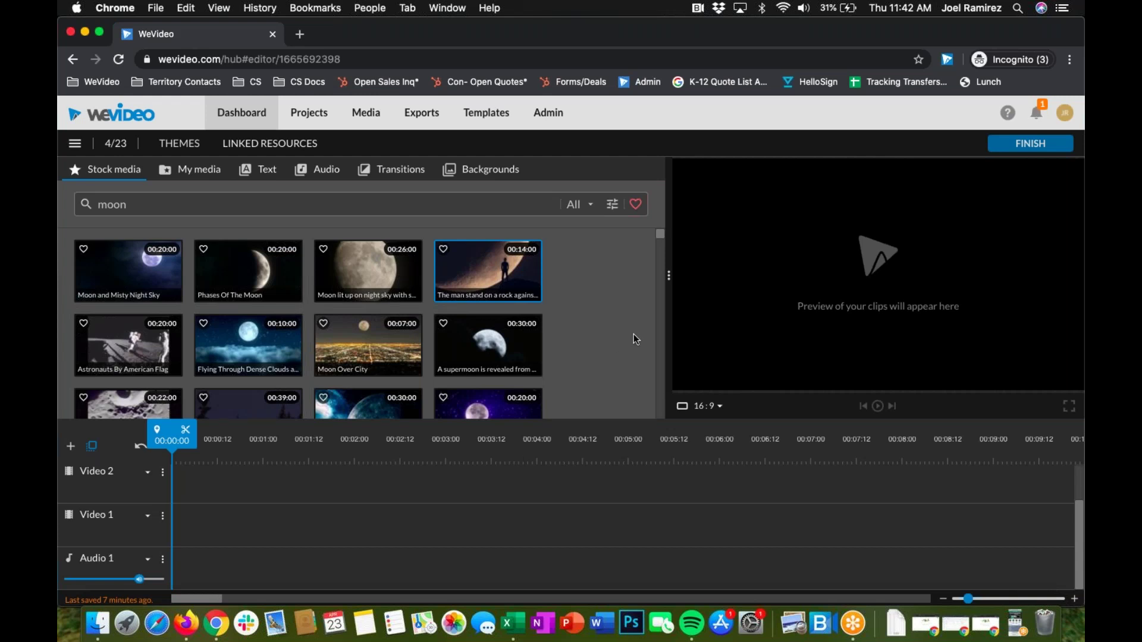
- Switch the project from the timeline to the Storyboard editor
{"action": "left_click", "coordinate": [76, 144]}
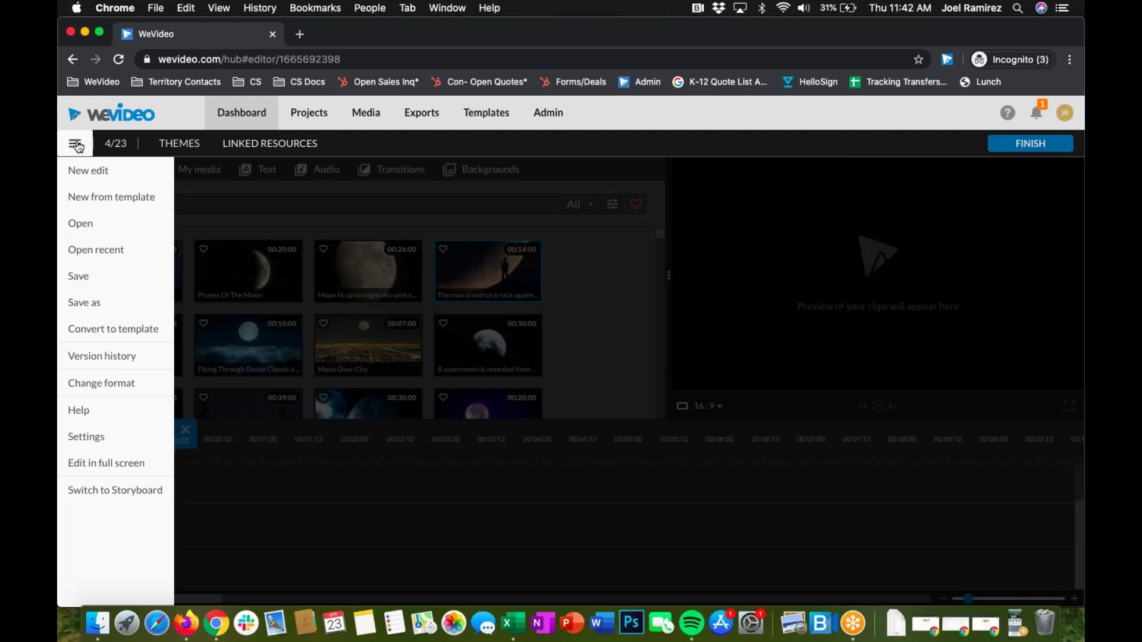
{"action": "left_click", "coordinate": [102, 494]}
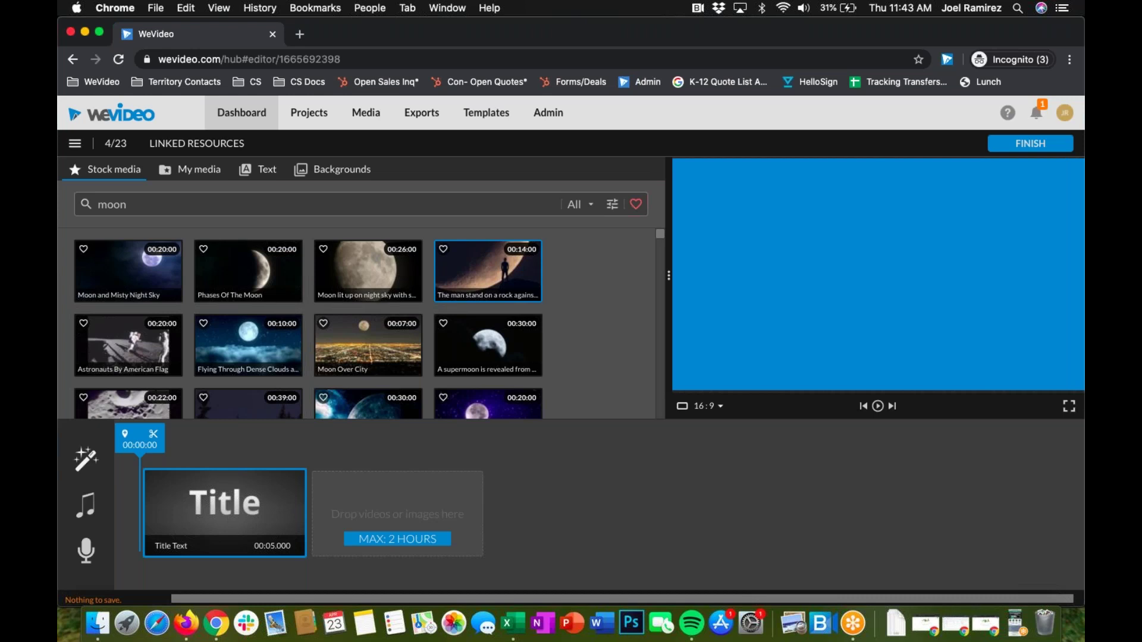
{"action": "left_click", "coordinate": [329, 500]}
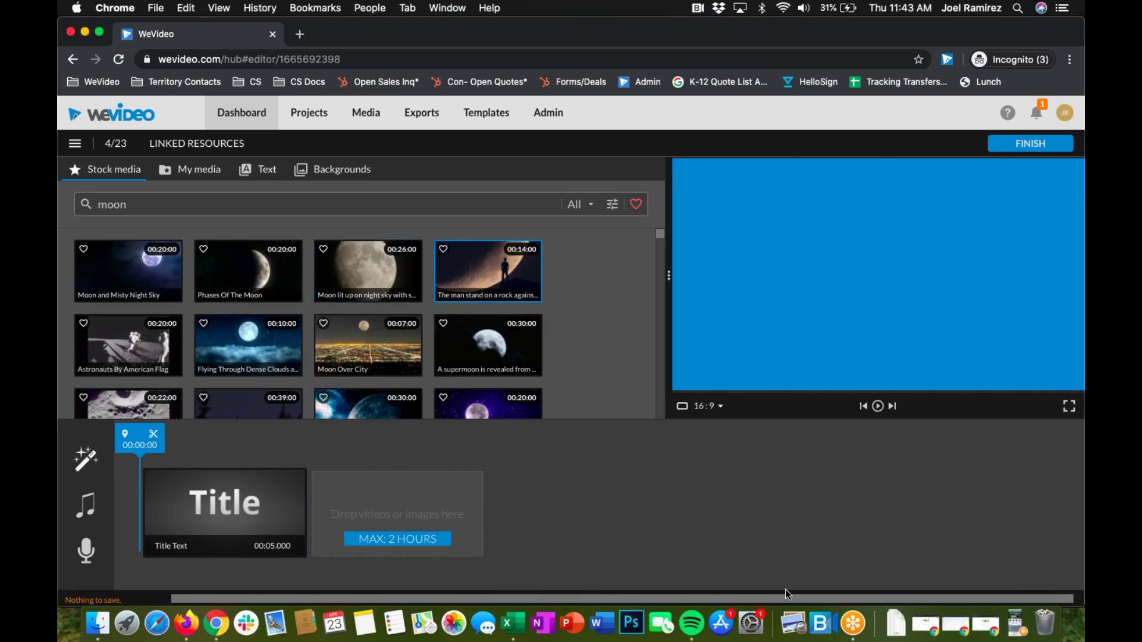
- Add the Flying Through Dense Clouds moon clip after the title in the storyboard and move the playhead to 00:10:12
{"action": "left_click", "coordinate": [217, 369]}
{"action": "left_click_drag", "start_coordinate": [299, 458], "coordinate": [396, 503]}
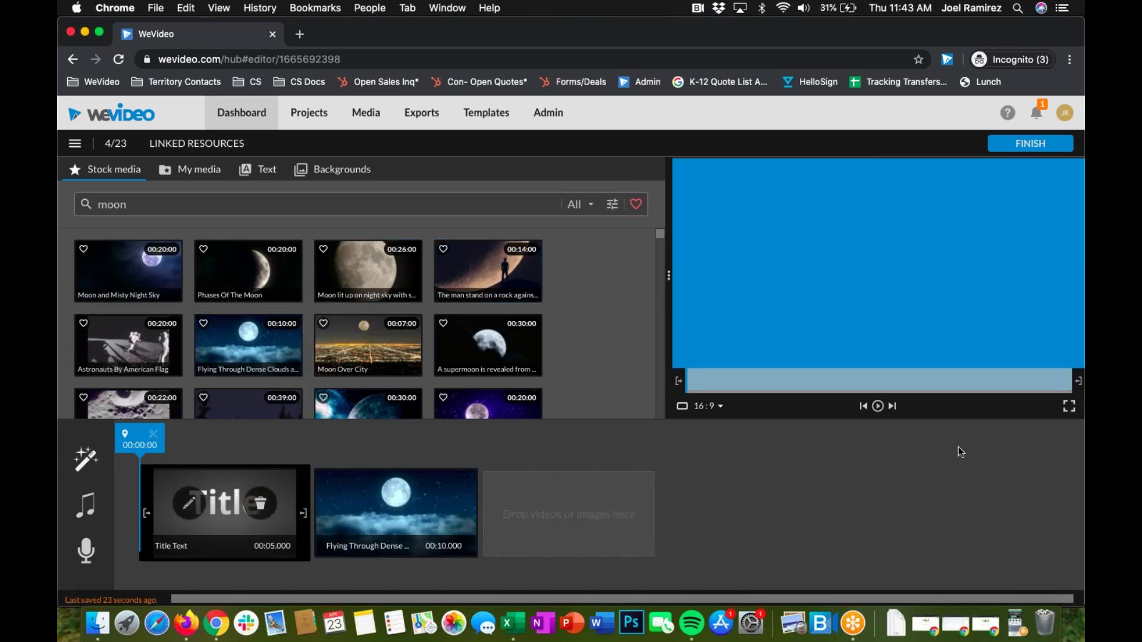
{"action": "left_click_drag", "start_coordinate": [143, 428], "coordinate": [404, 463]}
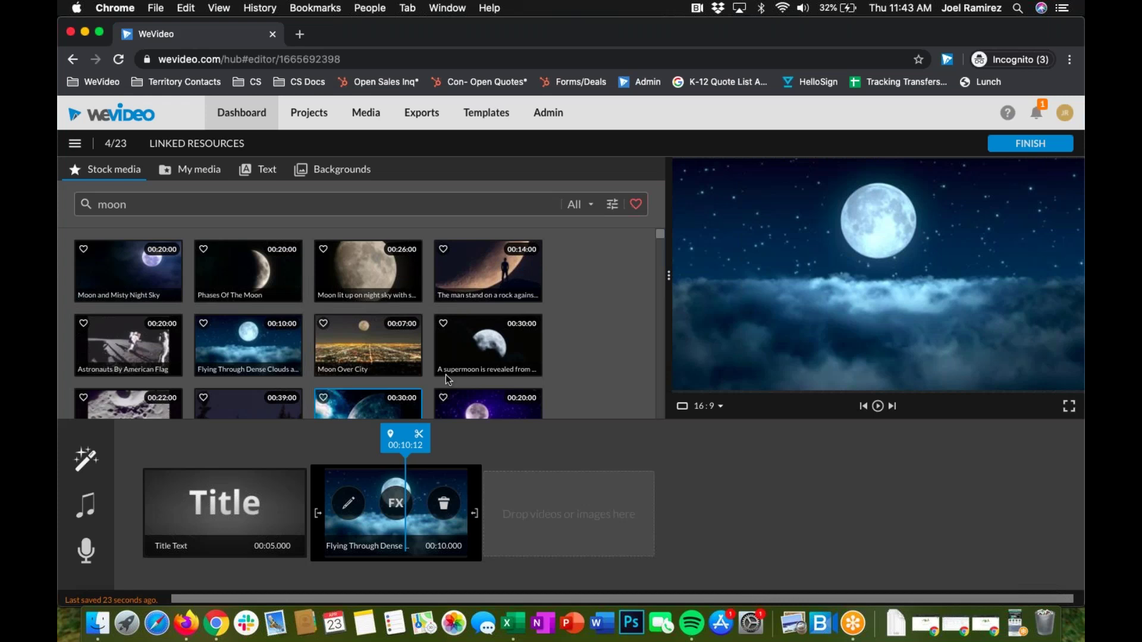
- Switch back to the Timeline editor and delete the title and the moon clip from Video 1
{"action": "left_click", "coordinate": [74, 145]}
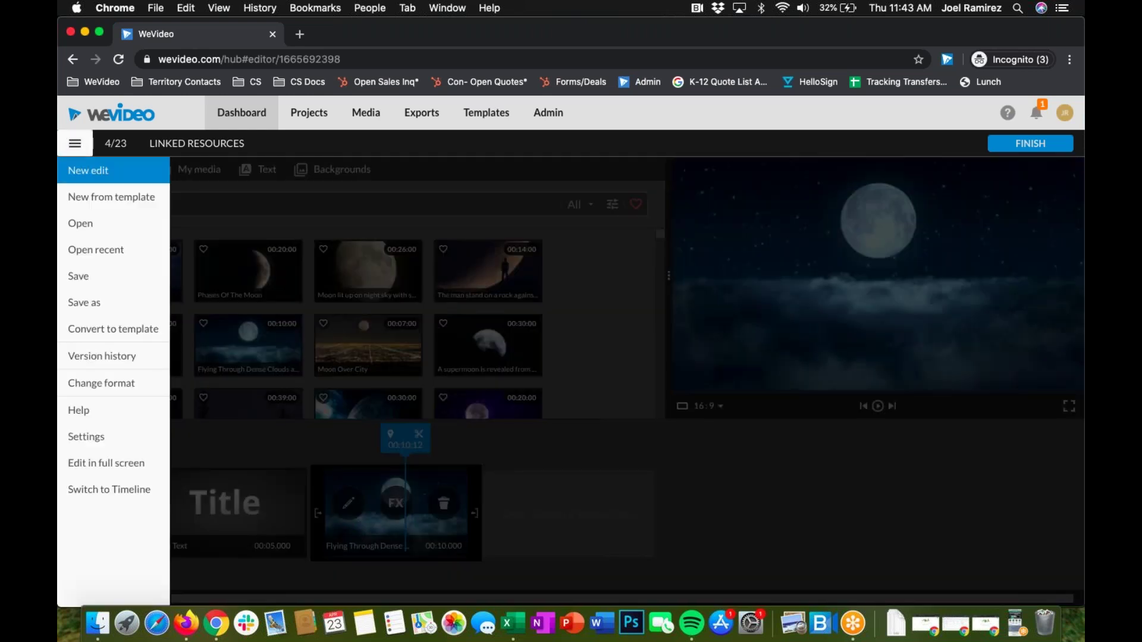
{"action": "left_click", "coordinate": [100, 502]}
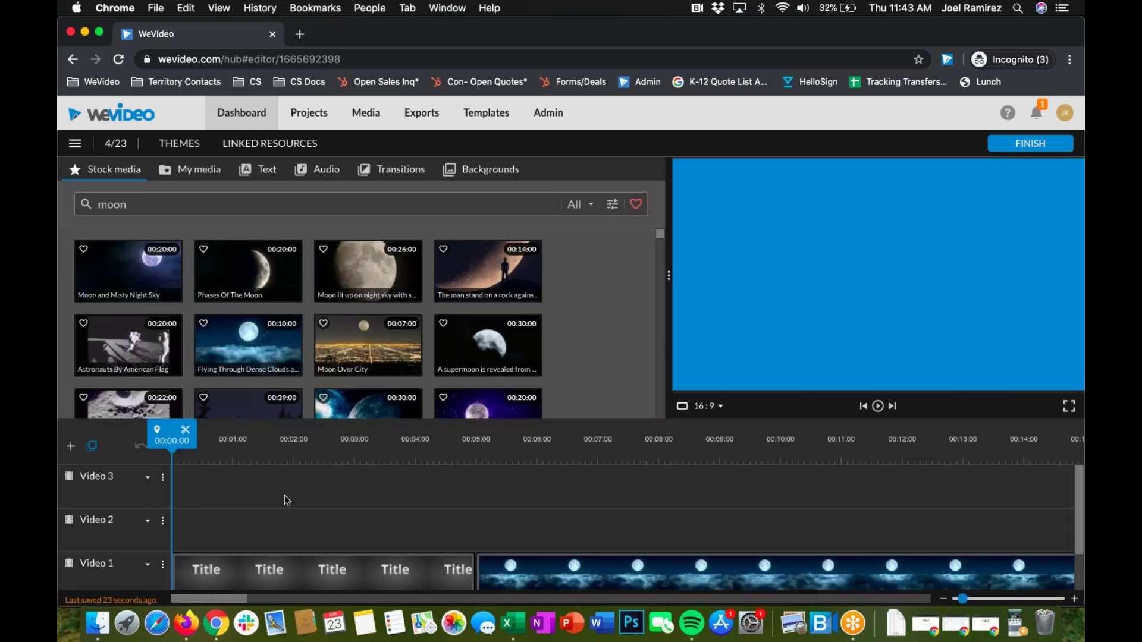
{"action": "scroll", "coordinate": [285, 495], "scroll_direction": "down", "scroll_amount": 1}
{"action": "left_click", "coordinate": [287, 537]}
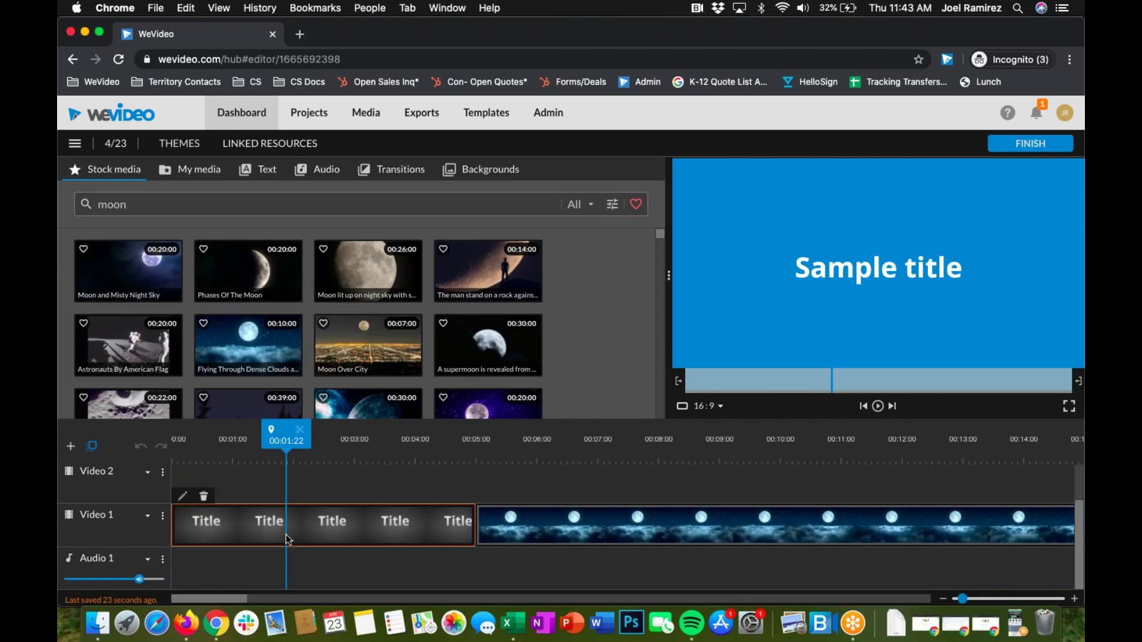
{"action": "key", "text": "Delete"}
{"action": "left_click", "coordinate": [527, 527]}
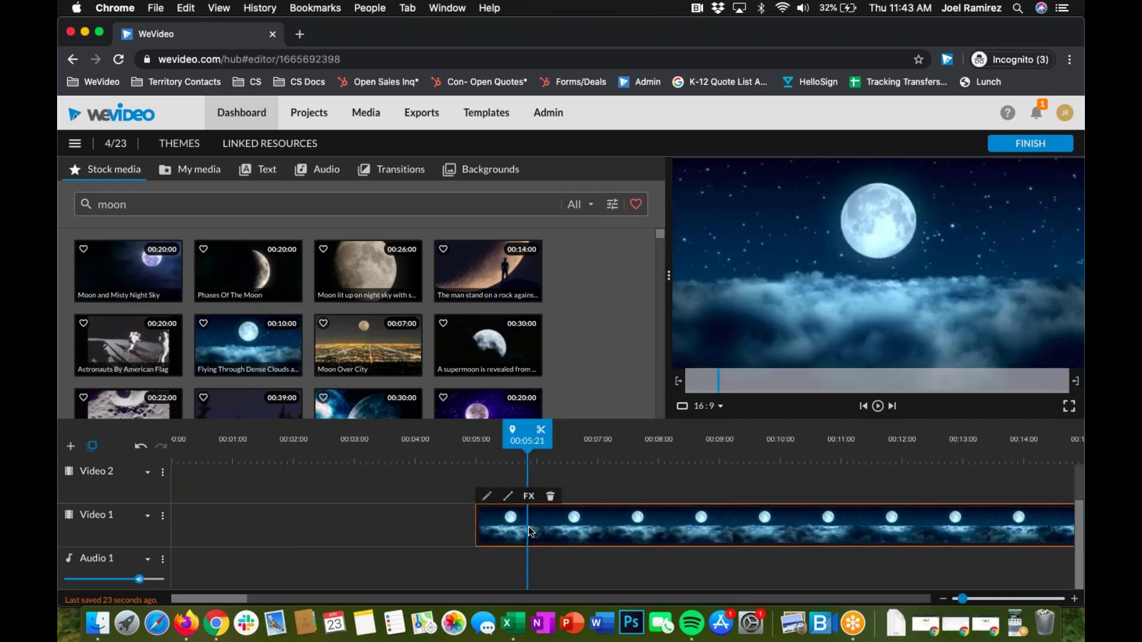
{"action": "key", "text": "Delete"}
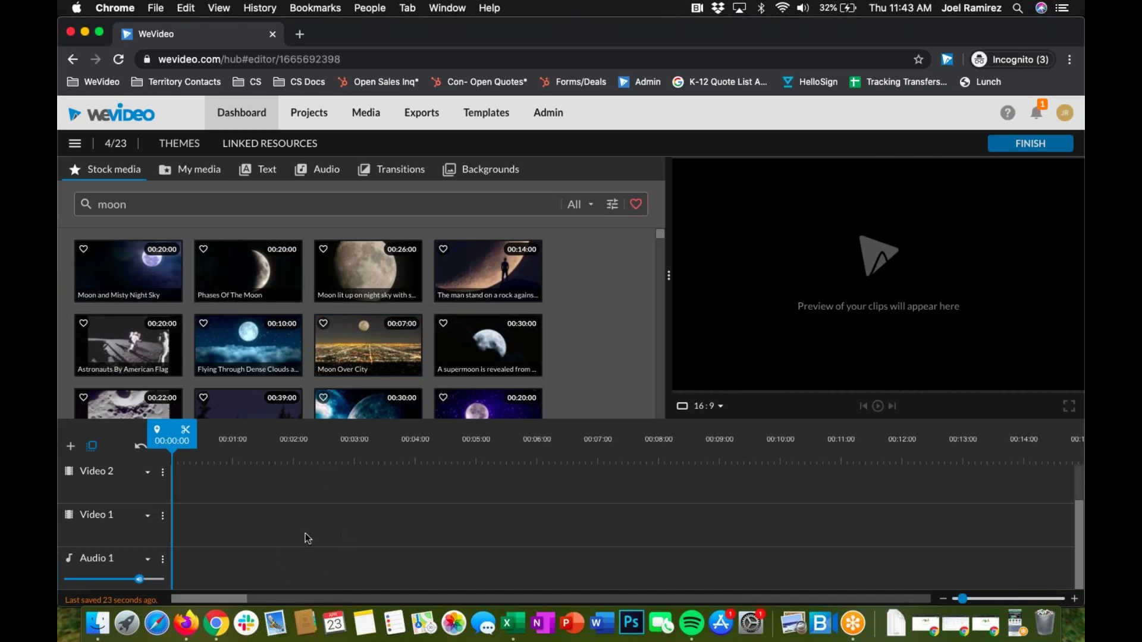
- Place the Astronauts By American Flag clip at the start of the Video 1 track
{"action": "left_click", "coordinate": [149, 347]}
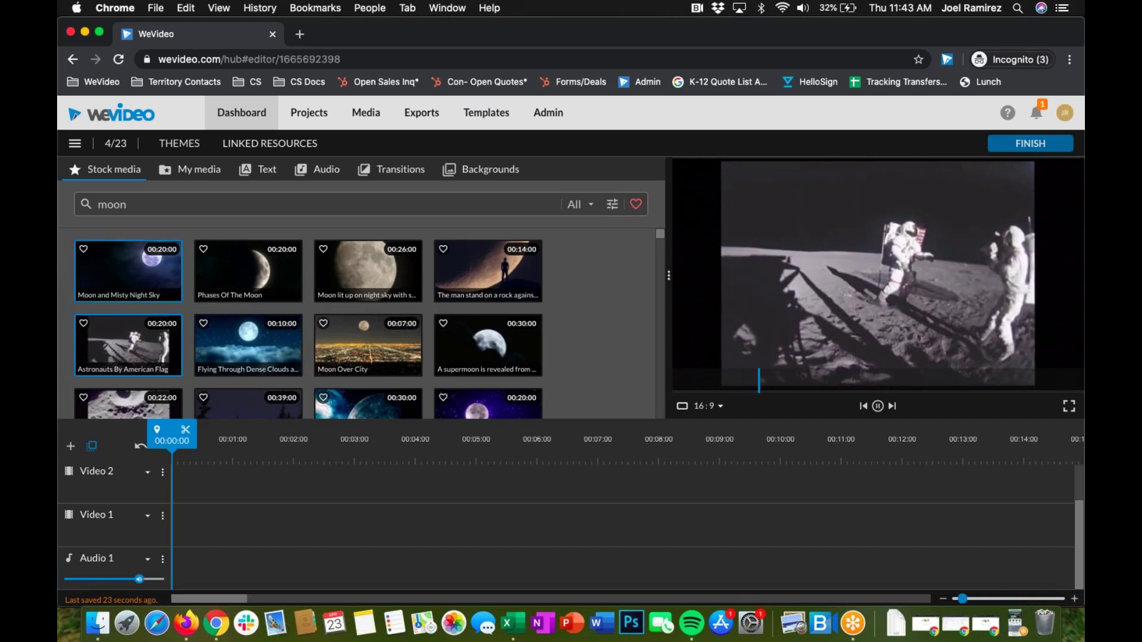
{"action": "left_click_drag", "start_coordinate": [894, 302], "coordinate": [210, 545]}
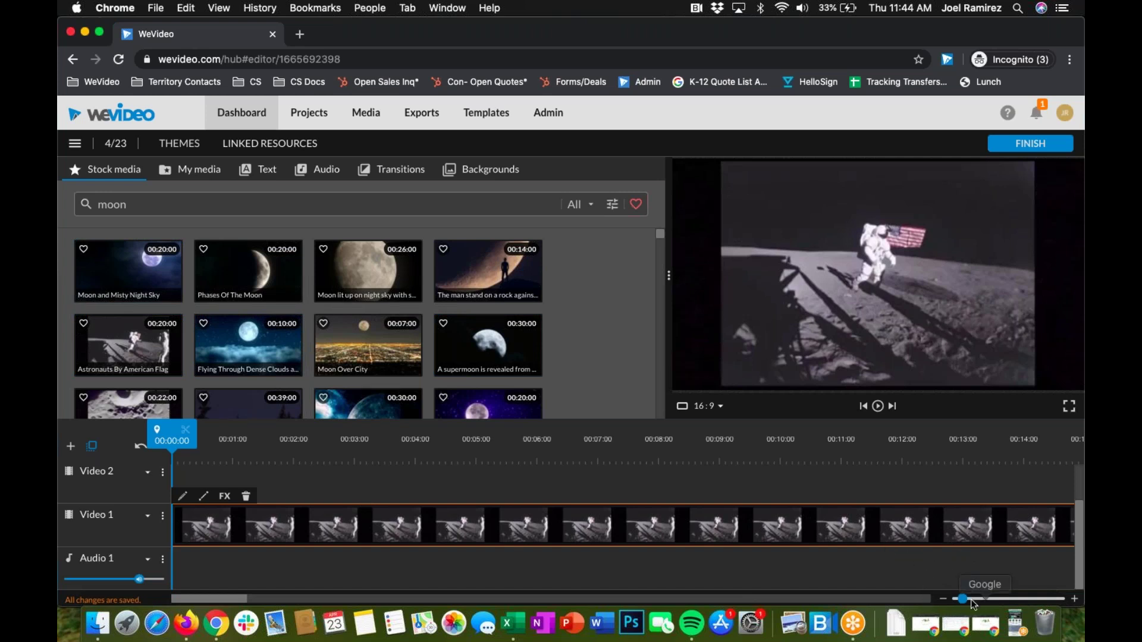
{"action": "left_click_drag", "start_coordinate": [962, 598], "coordinate": [921, 602]}
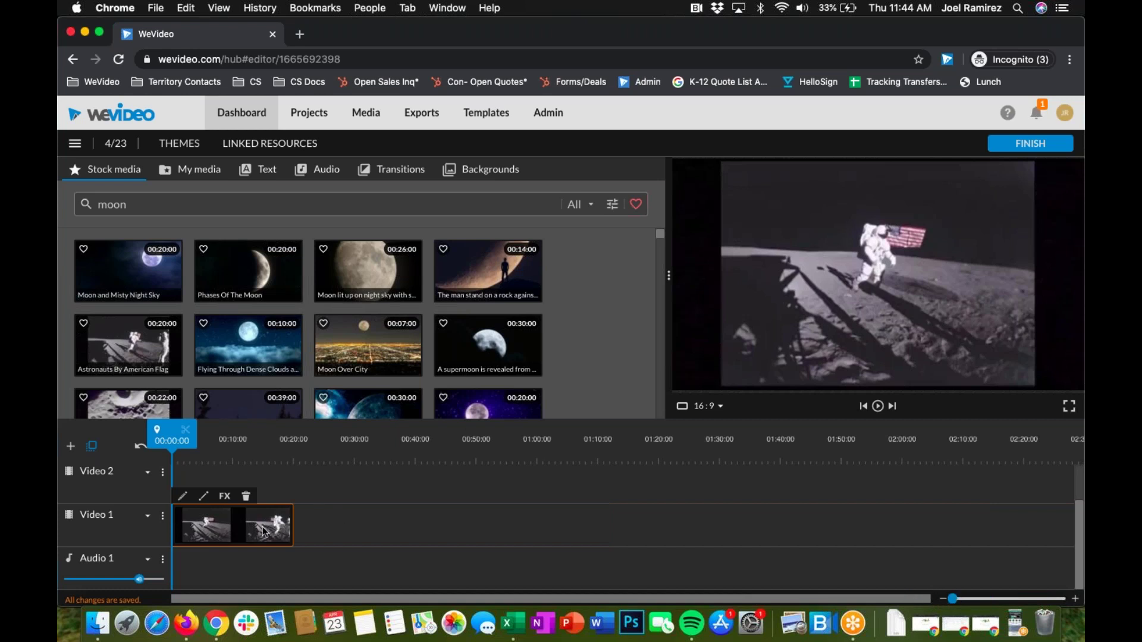
{"action": "mouse_move", "coordinate": [284, 530]}
{"action": "left_mouse_down"}
{"action": "mouse_move", "coordinate": [391, 529]}
{"action": "mouse_move", "coordinate": [284, 529]}
{"action": "left_mouse_up"}
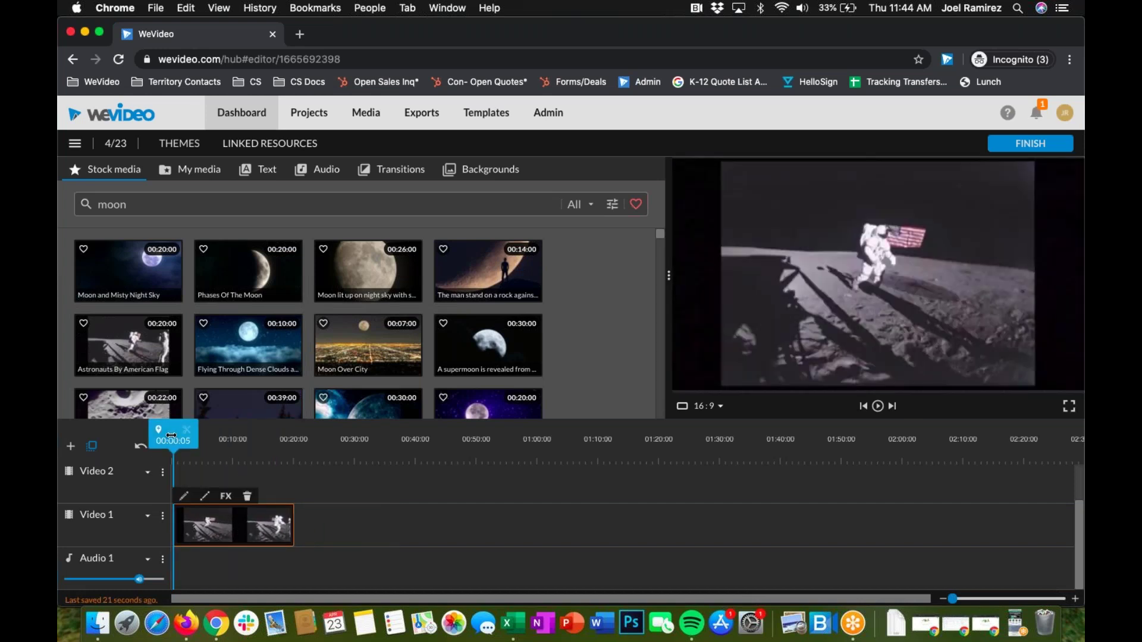
- Split the astronaut clip on Video 1 at 00:09:17
{"action": "mouse_move", "coordinate": [243, 439]}
{"action": "left_mouse_down"}
{"action": "mouse_move", "coordinate": [288, 439]}
{"action": "mouse_move", "coordinate": [173, 446]}
{"action": "mouse_move", "coordinate": [232, 446]}
{"action": "left_mouse_up"}
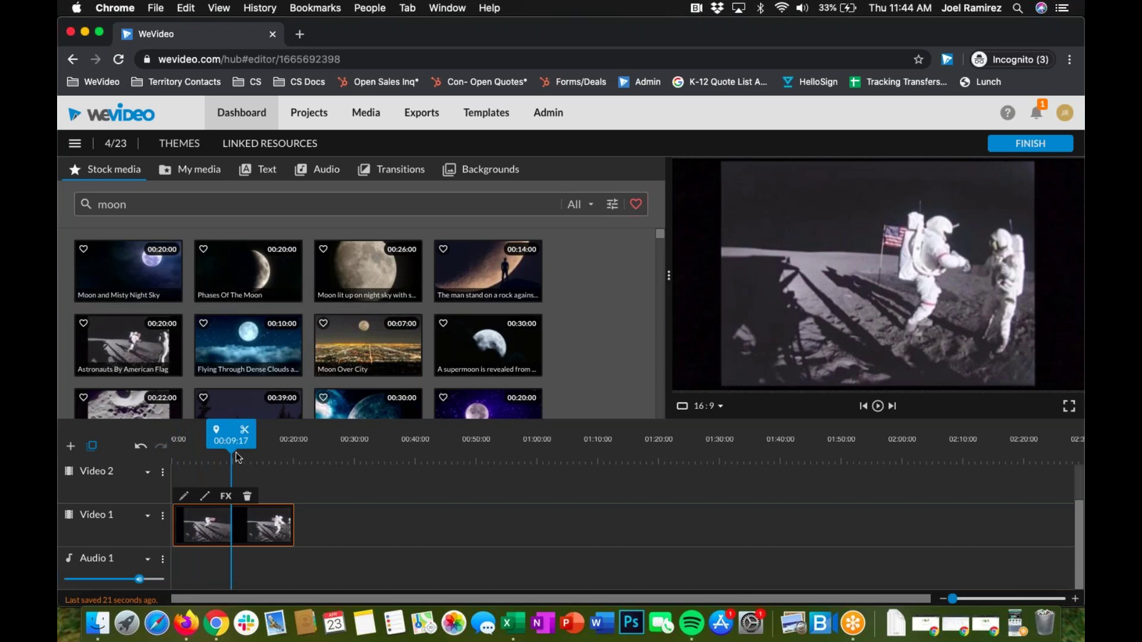
{"action": "left_click_drag", "start_coordinate": [953, 599], "coordinate": [961, 599]}
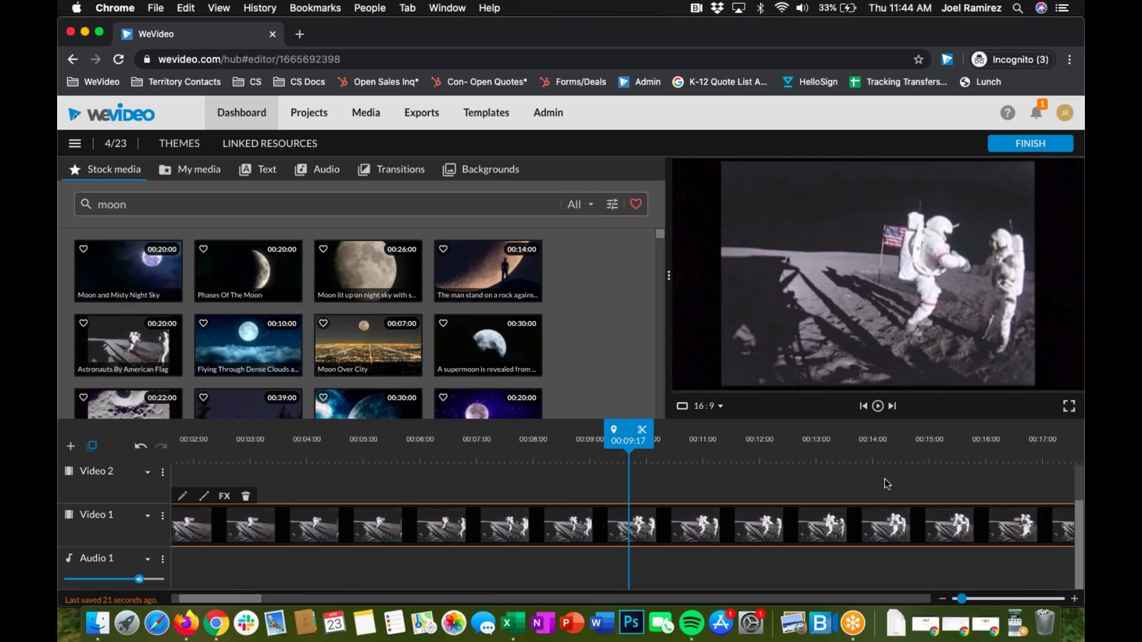
{"action": "left_click_drag", "start_coordinate": [961, 599], "coordinate": [932, 601]}
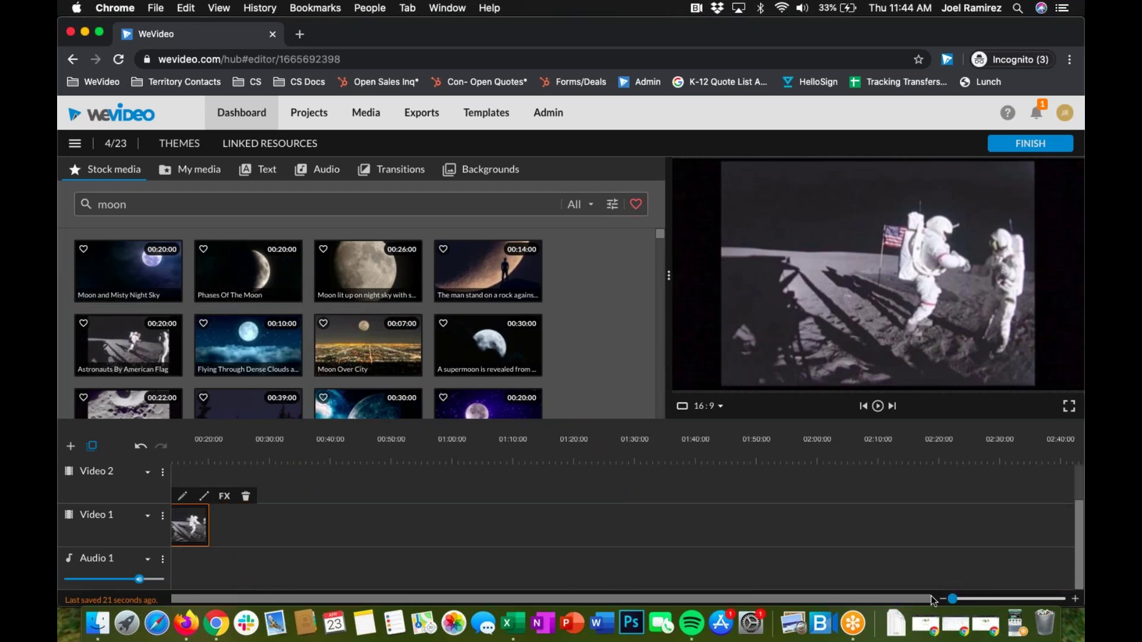
{"action": "left_click", "coordinate": [221, 440]}
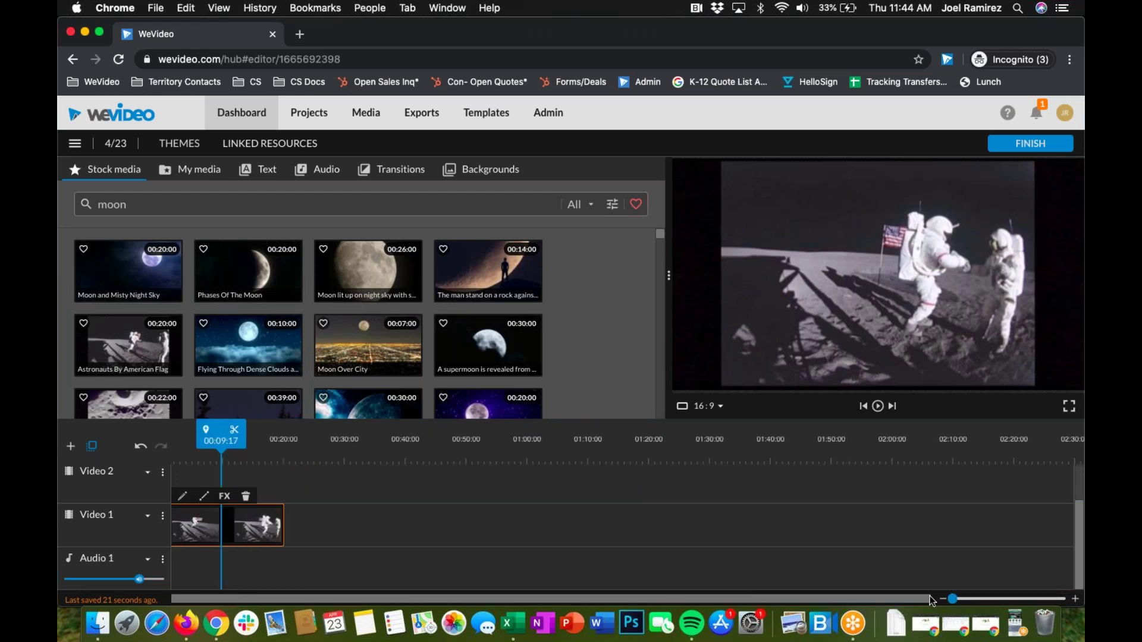
{"action": "left_click", "coordinate": [235, 436]}
- Move the second part of the split astronaut clip to 00:17:01 and delete it
{"action": "left_click_drag", "start_coordinate": [256, 522], "coordinate": [279, 524]}
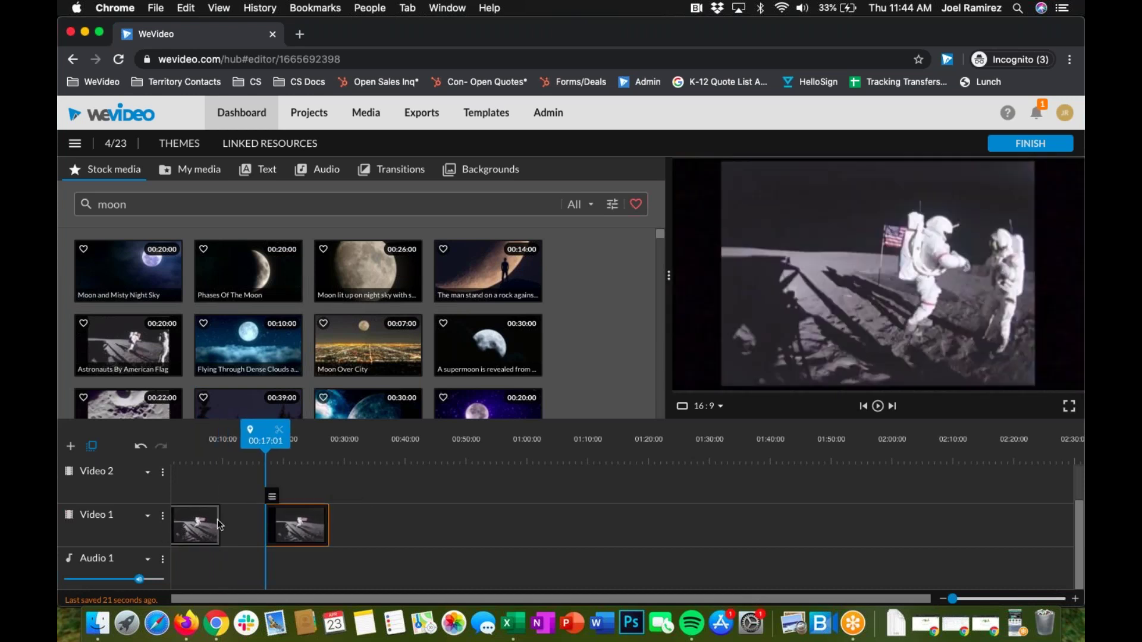
{"action": "mouse_move", "coordinate": [299, 526]}
{"action": "key", "text": "Delete"}
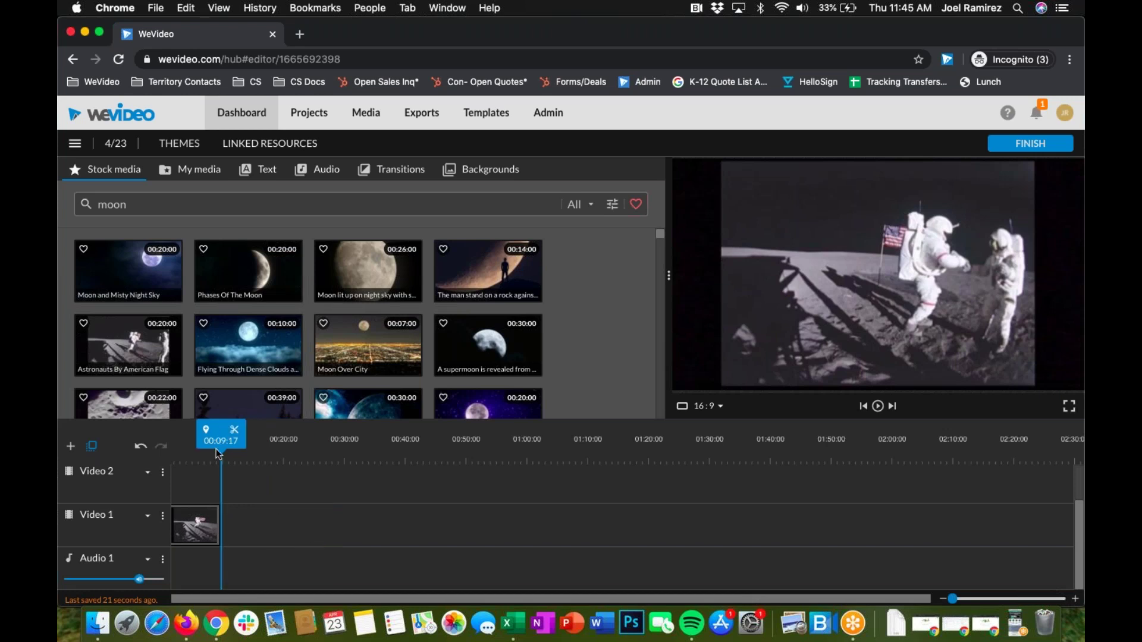
- Move the remaining astronaut clip on Video 1 so that it starts at about 00:03:23
{"action": "left_click", "coordinate": [183, 529]}
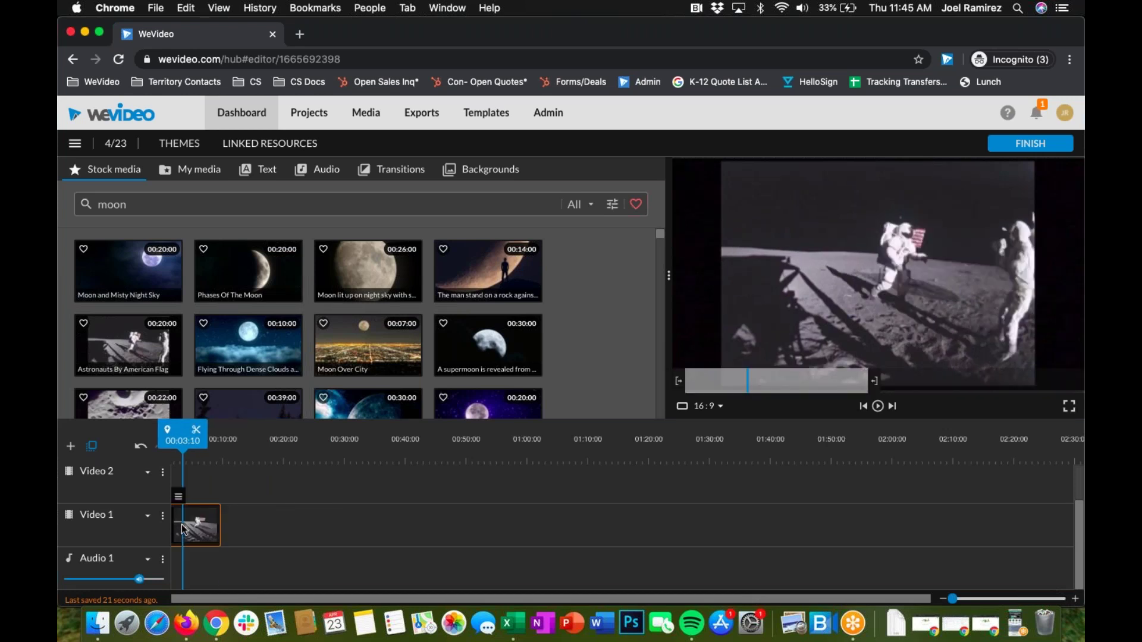
{"action": "left_click_drag", "start_coordinate": [183, 530], "coordinate": [215, 527]}
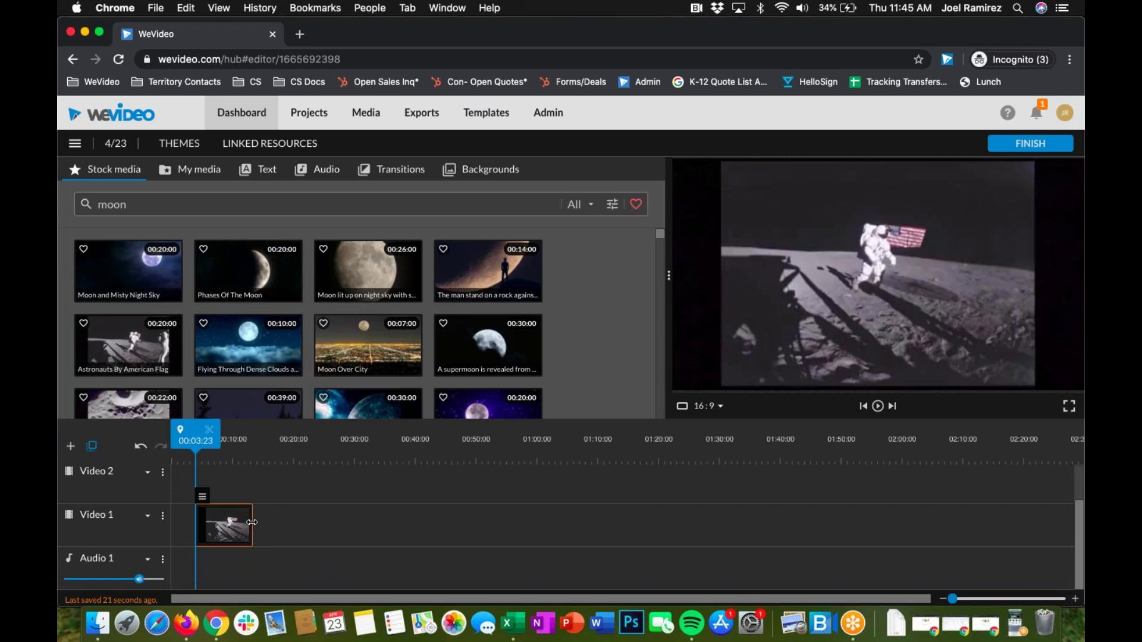
- Extend the end of the astronaut clip to about 00:21:09 and trim its start to about 00:11:04
{"action": "left_click_drag", "start_coordinate": [252, 522], "coordinate": [299, 532]}
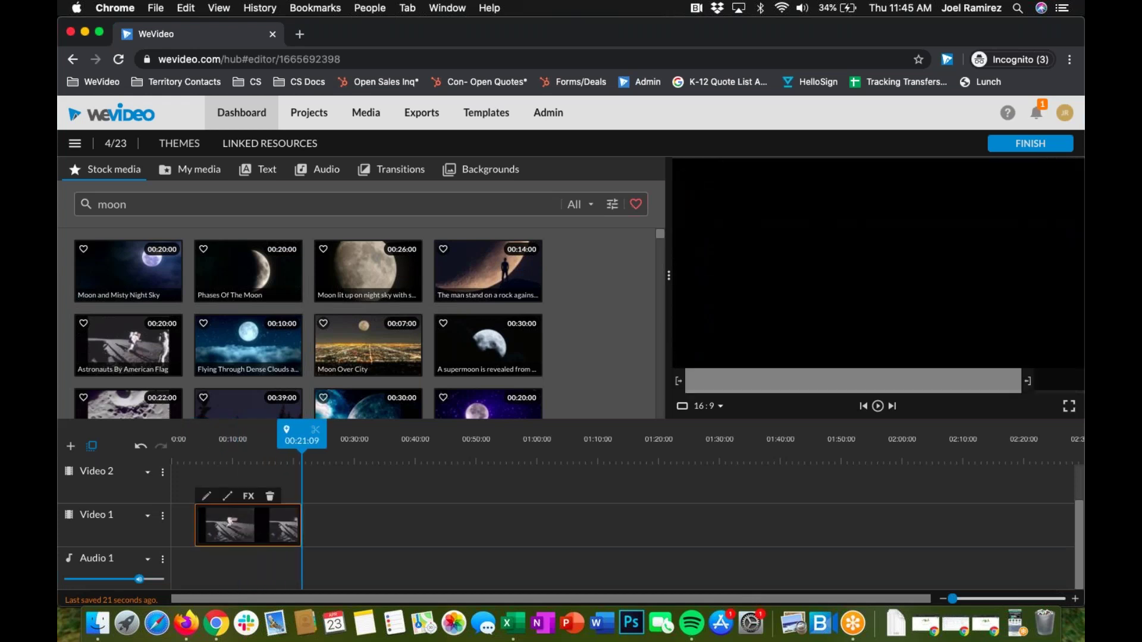
{"action": "left_click_drag", "start_coordinate": [198, 526], "coordinate": [240, 528]}
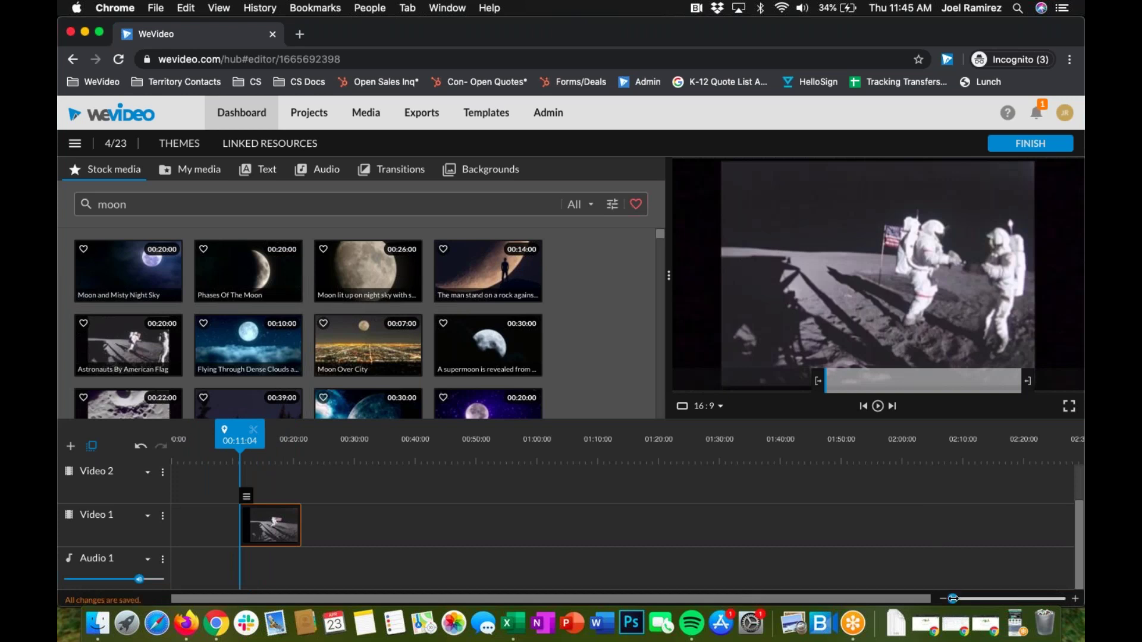
- Move the astronaut clip on Video 1 so that it starts at 00:03:18
{"action": "left_click_drag", "start_coordinate": [955, 599], "coordinate": [962, 599]}
{"action": "mouse_move", "coordinate": [884, 528]}
{"action": "left_mouse_down"}
{"action": "mouse_move", "coordinate": [418, 546]}
{"action": "mouse_move", "coordinate": [436, 543]}
{"action": "left_mouse_up"}
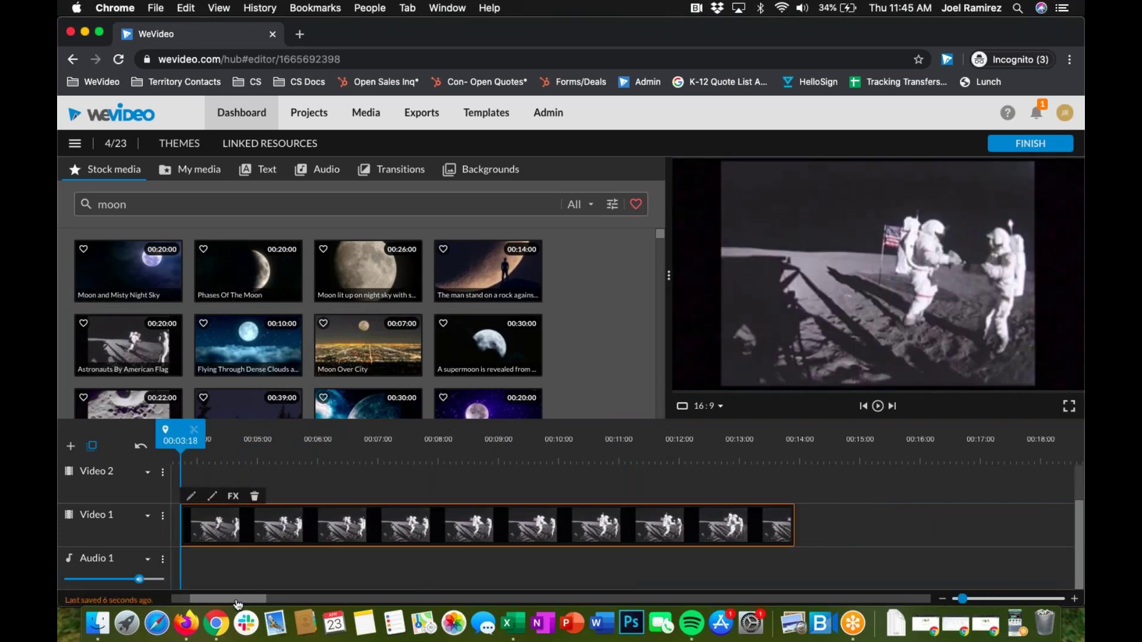
{"action": "left_click_drag", "start_coordinate": [236, 600], "coordinate": [218, 601]}
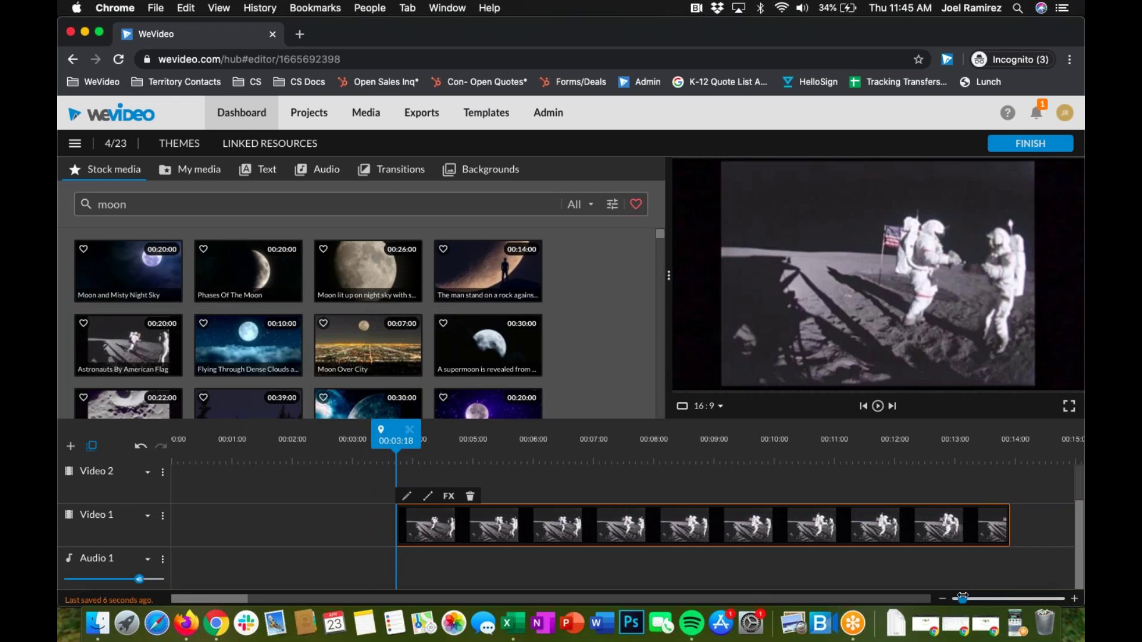
{"action": "left_click_drag", "start_coordinate": [961, 599], "coordinate": [931, 603]}
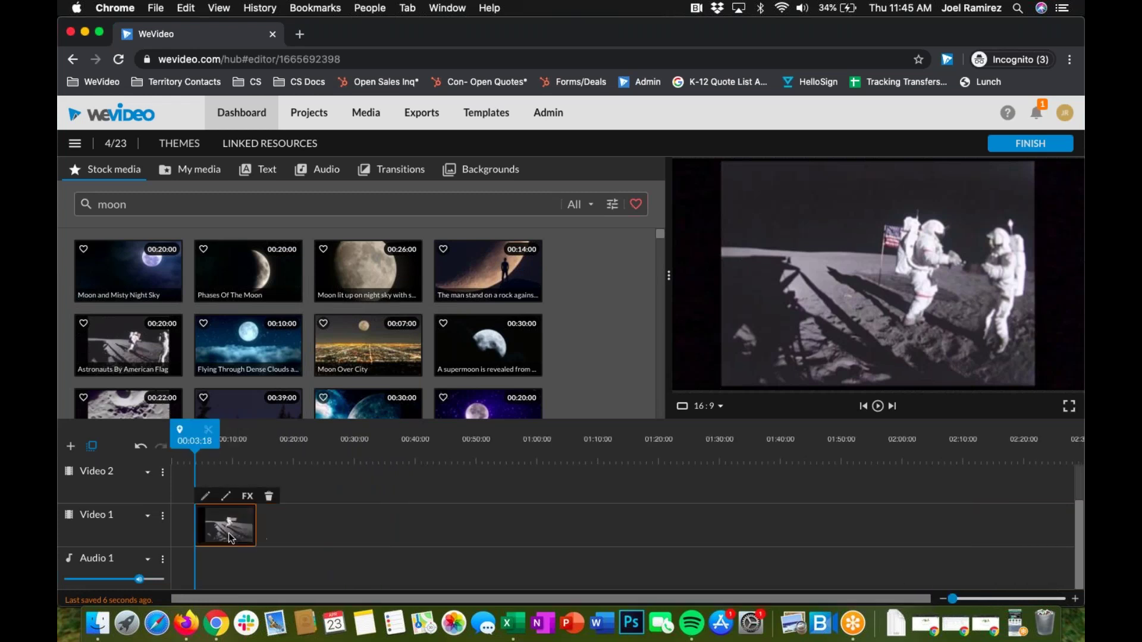
- Move the astronaut clip to 00:00:00 on Video 1 and place the 10-second Flying Through Dense Clouds stock clip directly after it
{"action": "left_click_drag", "start_coordinate": [228, 536], "coordinate": [204, 535]}
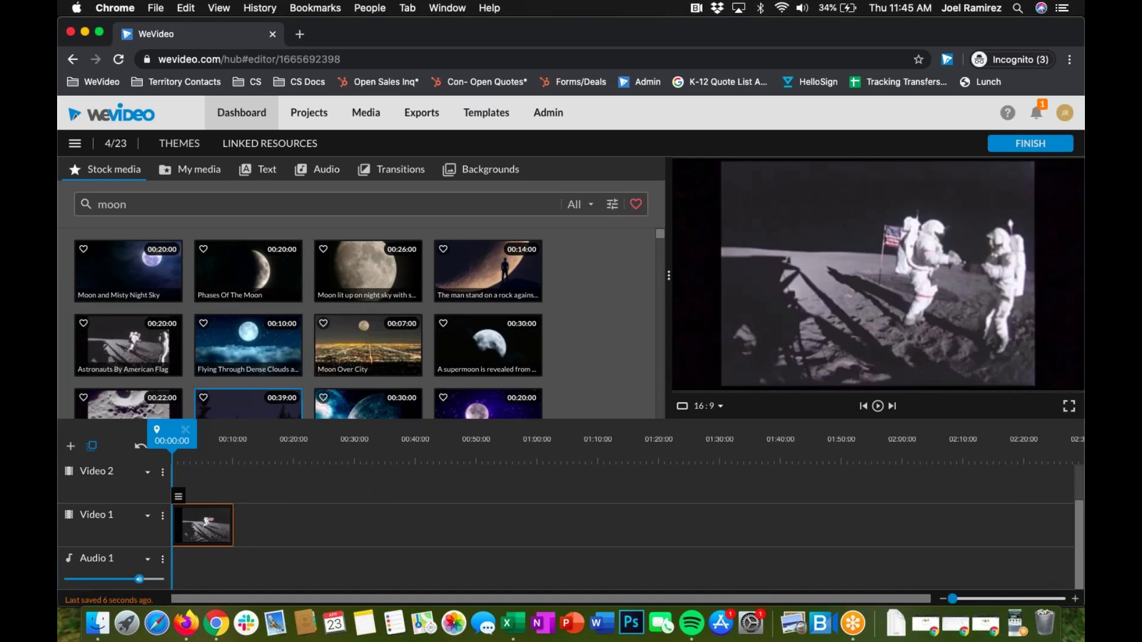
{"action": "left_click_drag", "start_coordinate": [248, 345], "coordinate": [264, 529]}
{"action": "left_click_drag", "start_coordinate": [232, 441], "coordinate": [216, 445]}
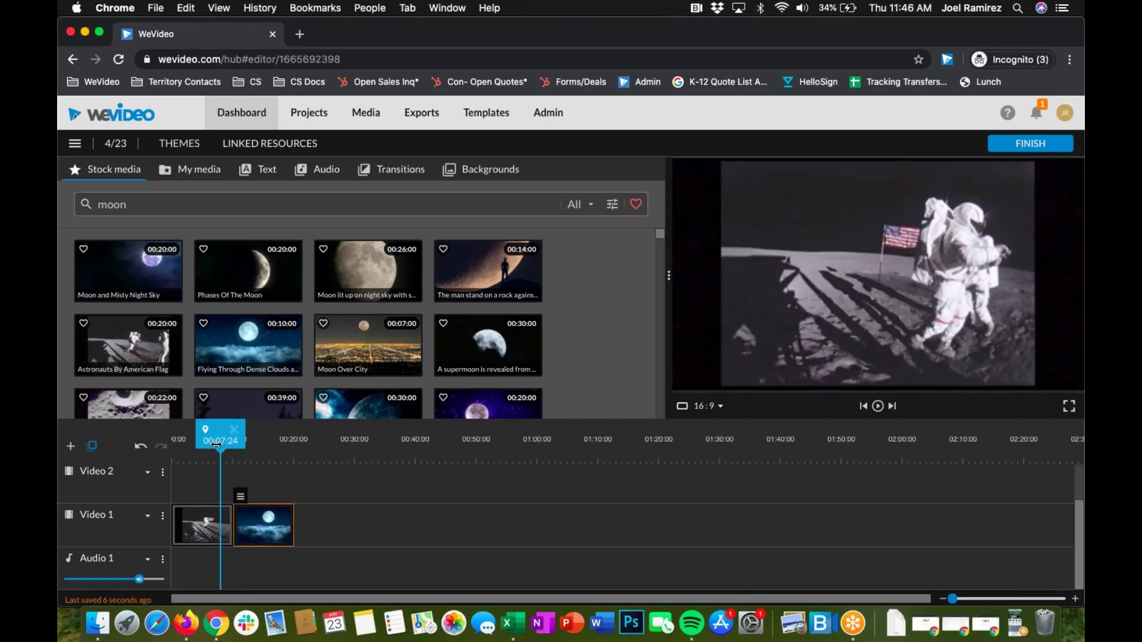
- Preview the Cross blur effect from the standard transitions and place it between the astronaut and moon clips on Video 1
{"action": "left_click", "coordinate": [389, 173]}
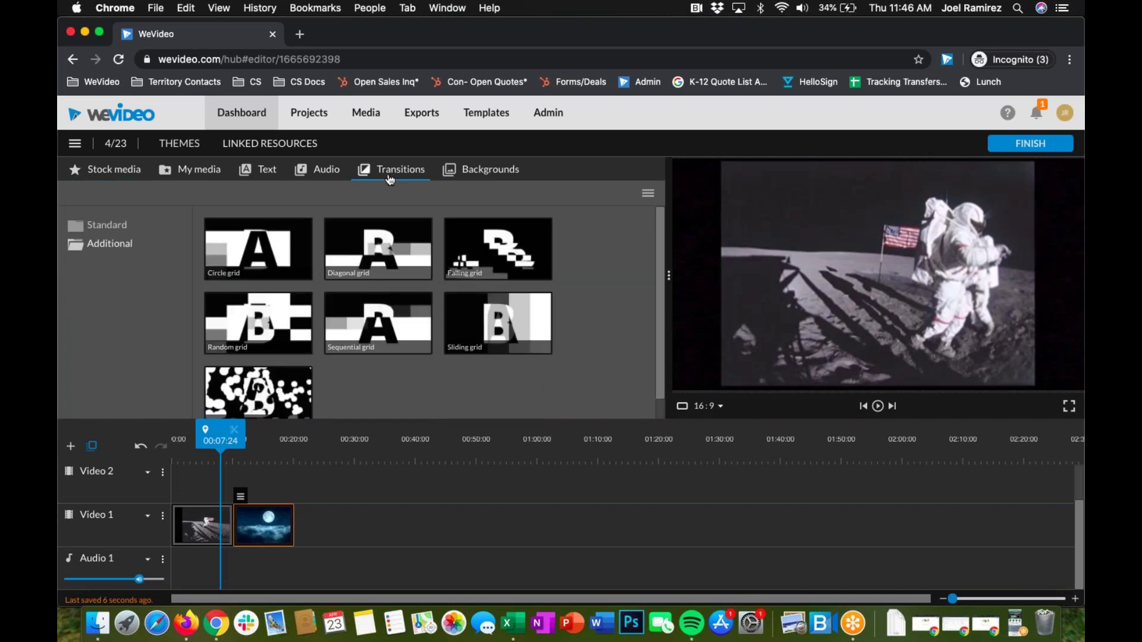
{"action": "mouse_move", "coordinate": [273, 254]}
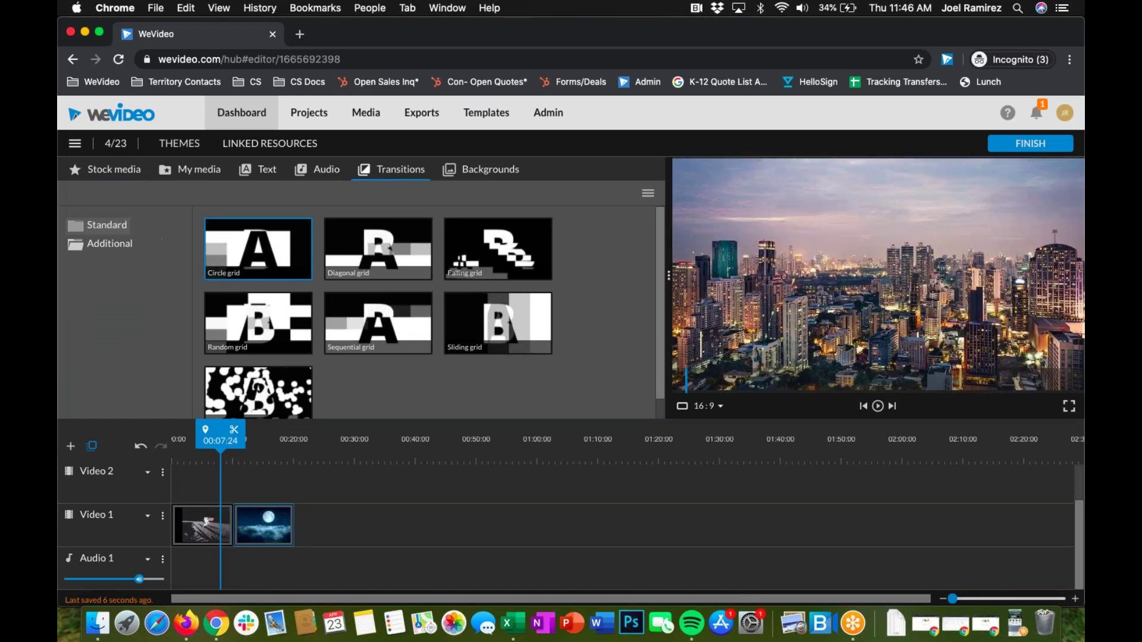
{"action": "left_click", "coordinate": [113, 227]}
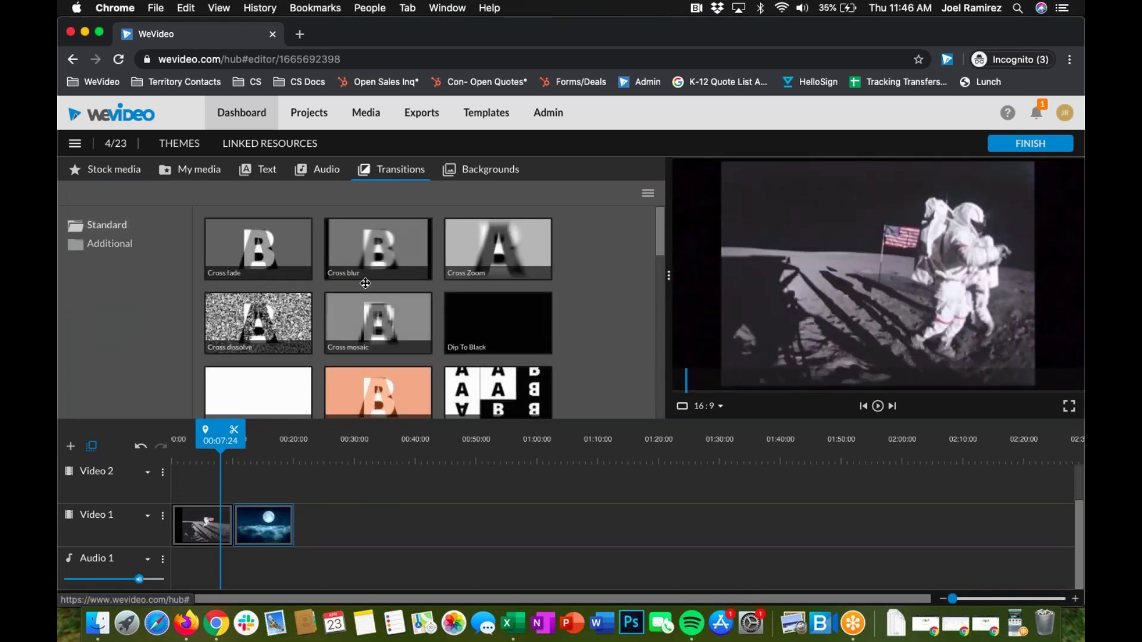
{"action": "left_click", "coordinate": [361, 251]}
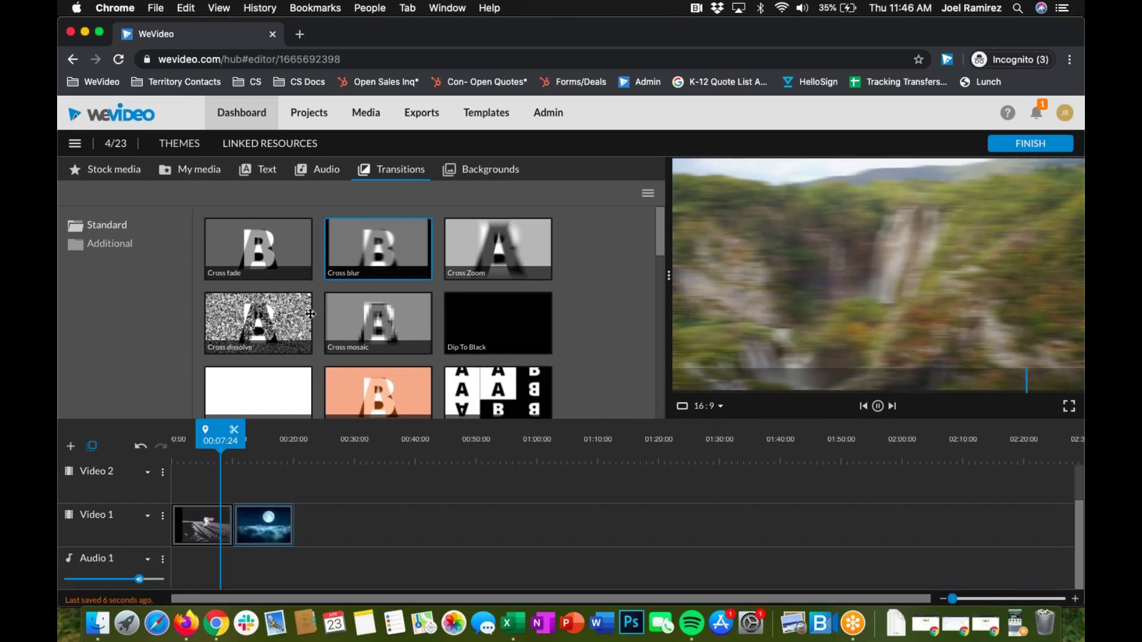
{"action": "mouse_move", "coordinate": [310, 314]}
{"action": "left_mouse_down"}
{"action": "mouse_move", "coordinate": [262, 387]}
{"action": "mouse_move", "coordinate": [259, 485]}
{"action": "mouse_move", "coordinate": [234, 526]}
{"action": "left_mouse_up"}
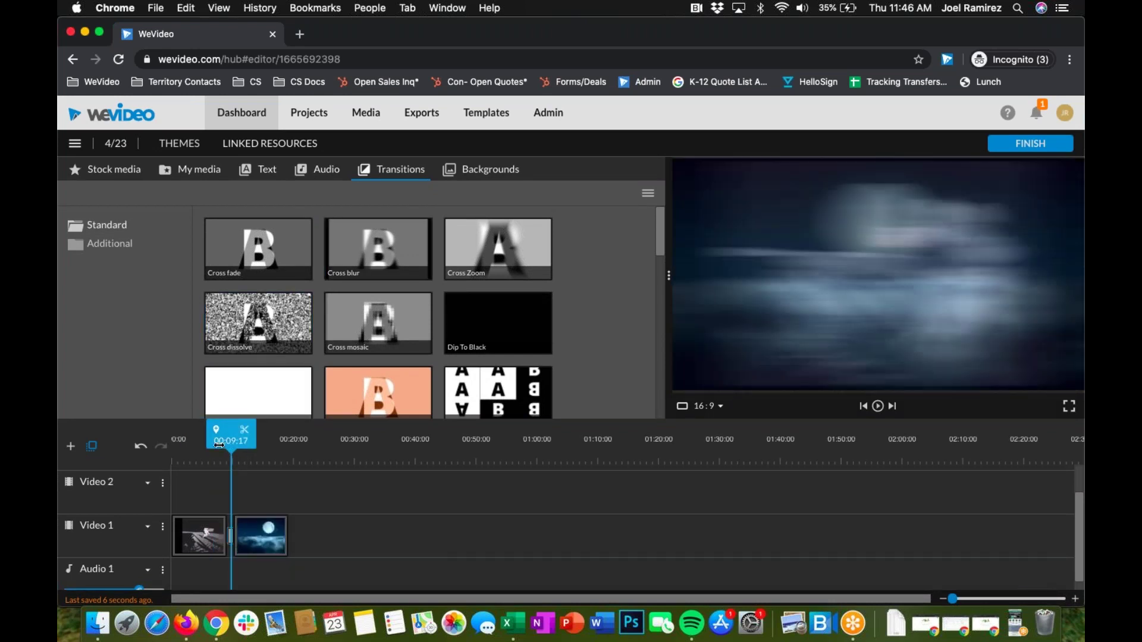
- Play back the transition between the astronaut and moon clips, starting from 00:07:08
{"action": "left_click_drag", "start_coordinate": [218, 444], "coordinate": [204, 445]}
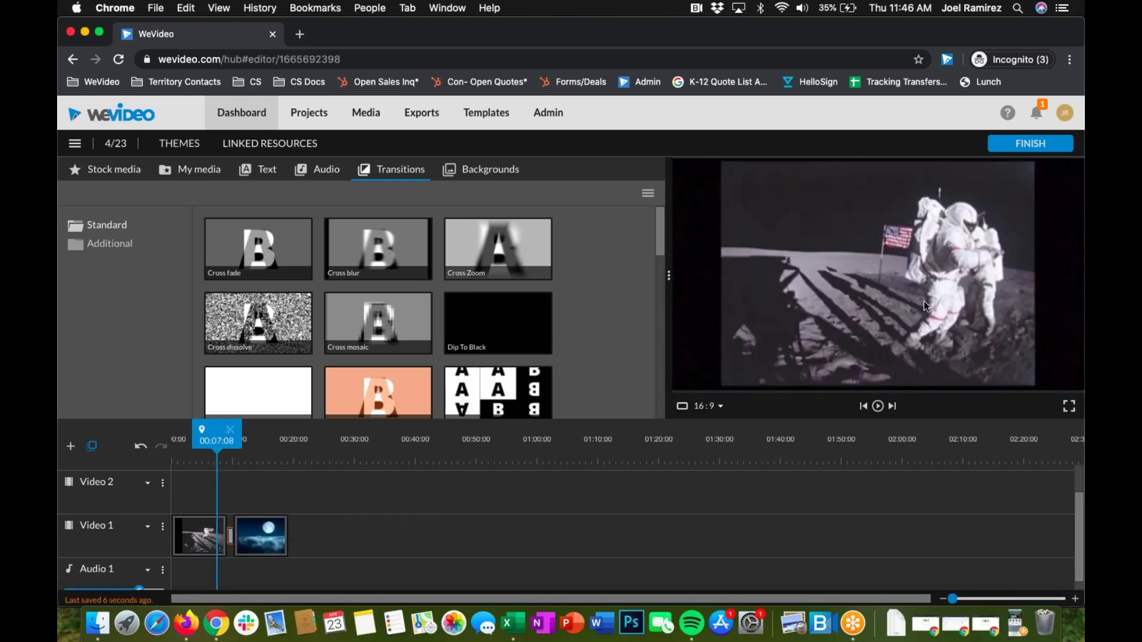
{"action": "left_click", "coordinate": [877, 406]}
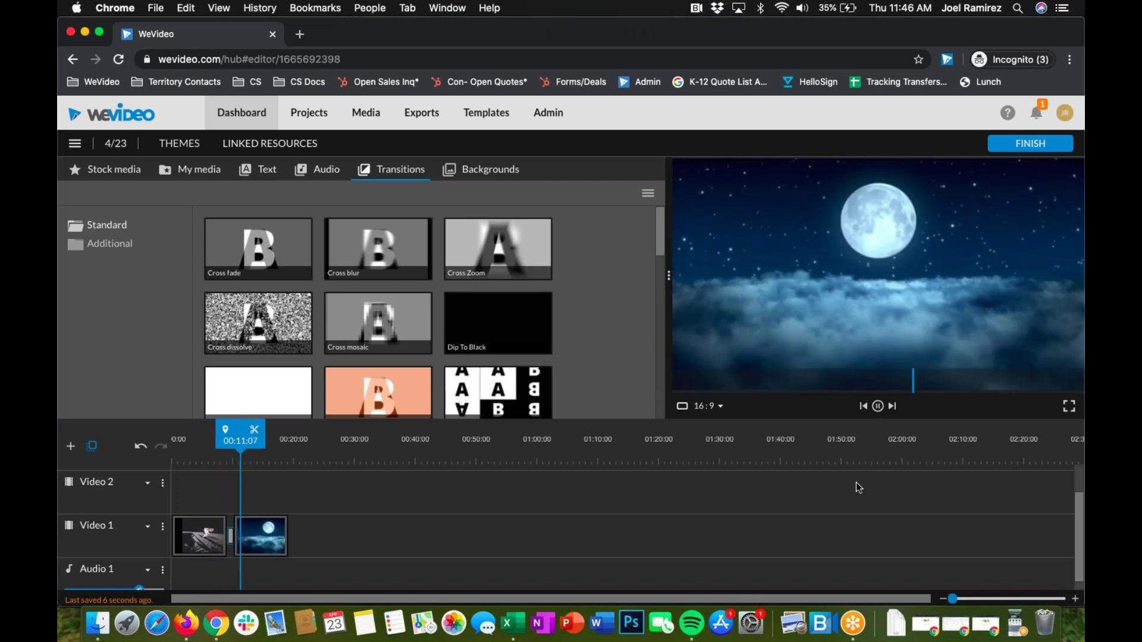
{"action": "left_click", "coordinate": [878, 407]}
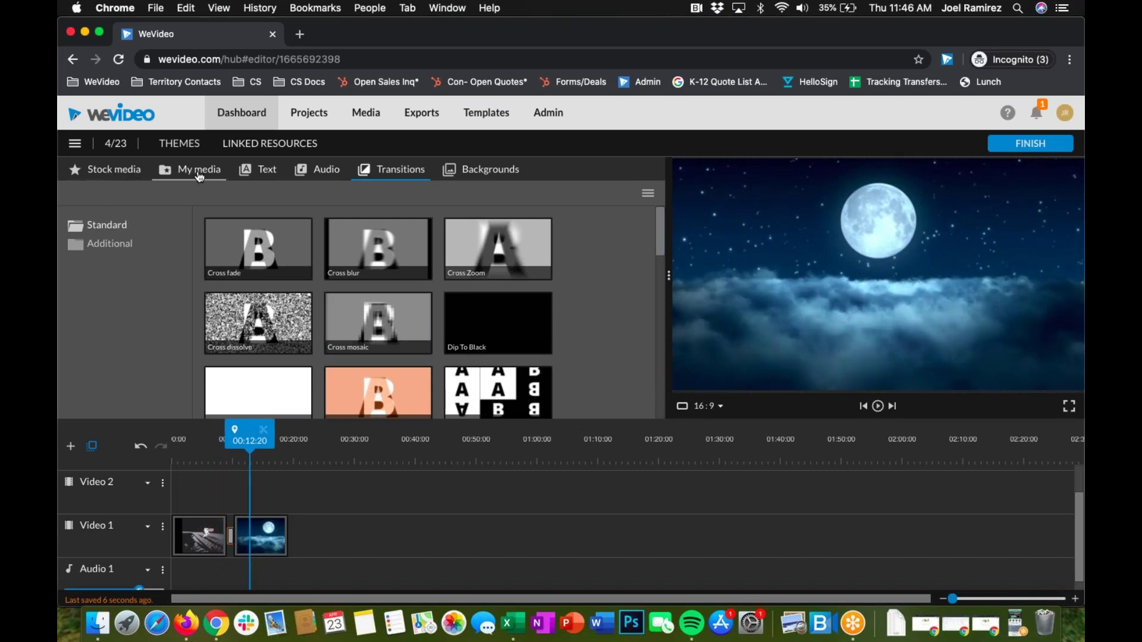
{"action": "left_click", "coordinate": [114, 172]}
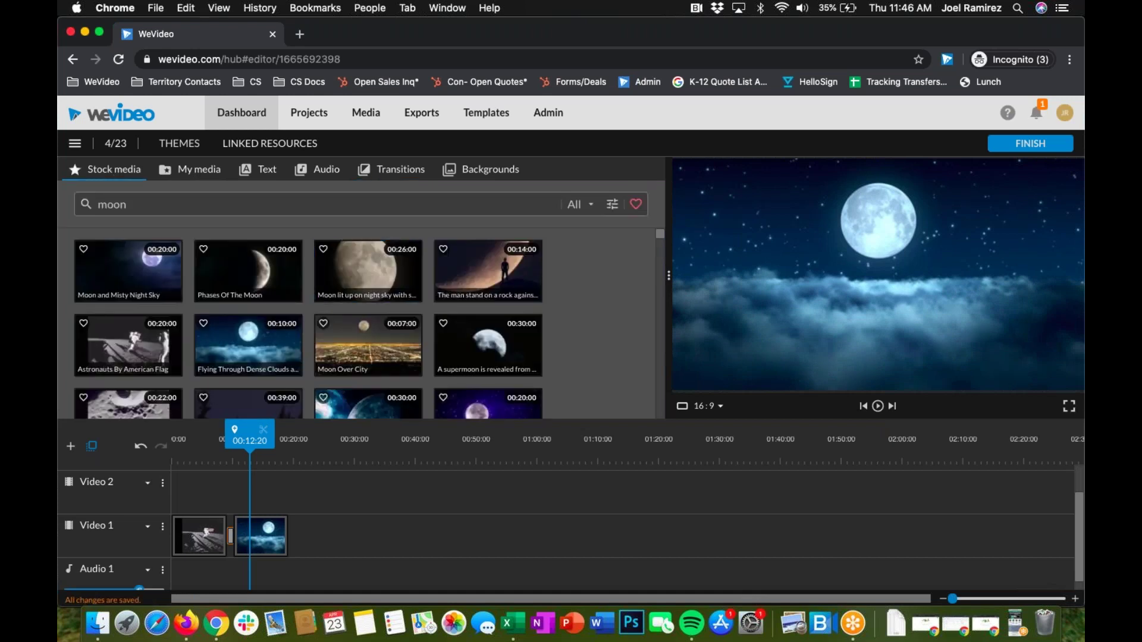
{"action": "scroll", "coordinate": [307, 321], "scroll_direction": "down", "scroll_amount": 5}
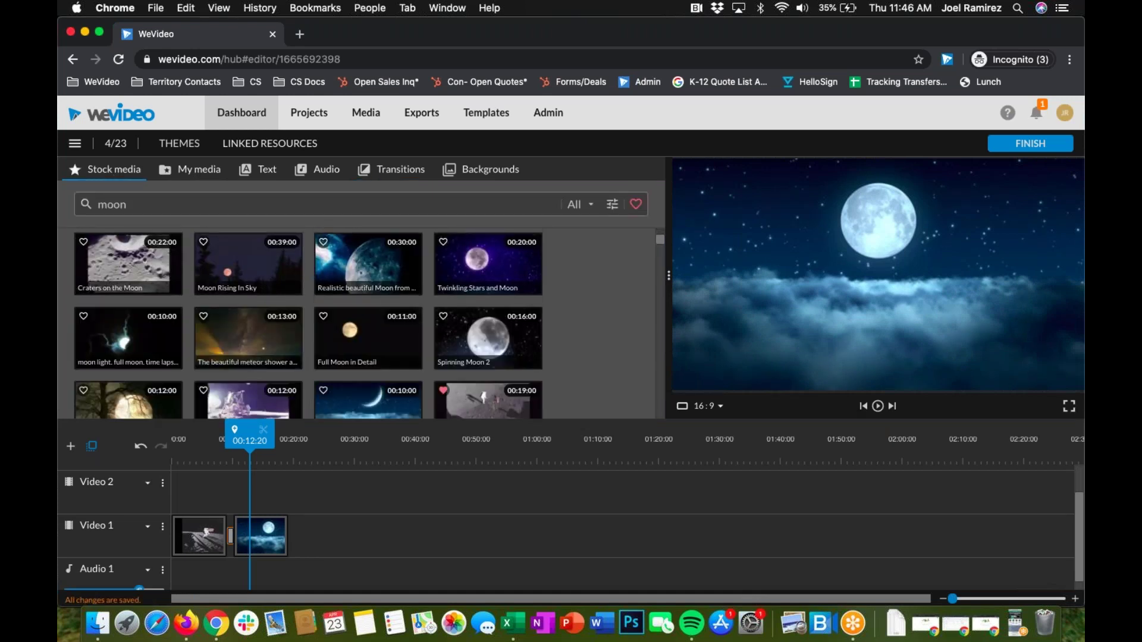
{"action": "scroll", "coordinate": [307, 321], "scroll_direction": "down", "scroll_amount": 3}
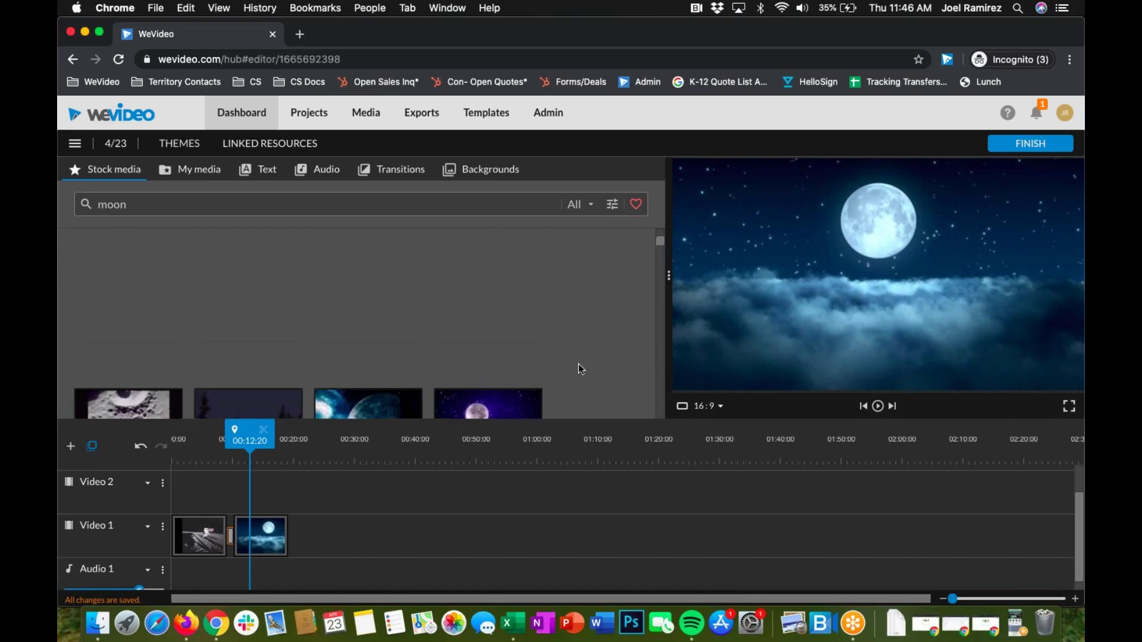
- Place the Whisper - Title motion text on Video 2 above the moon clip at 00:12:02 and preview it at 00:13:18
{"action": "left_click", "coordinate": [263, 174]}
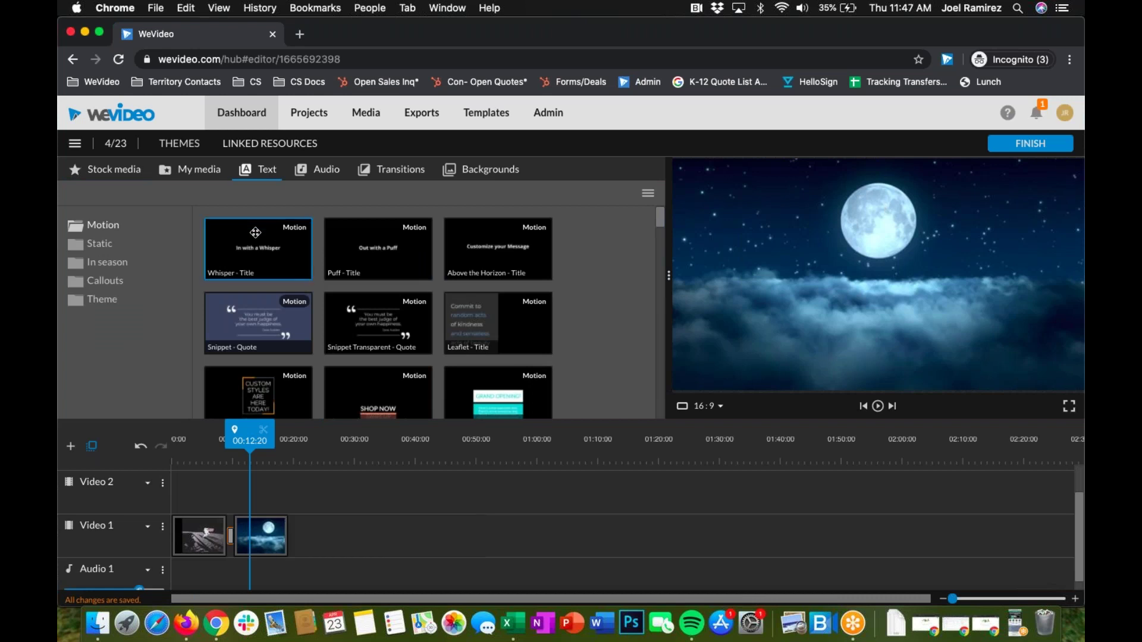
{"action": "left_click_drag", "start_coordinate": [259, 260], "coordinate": [265, 496]}
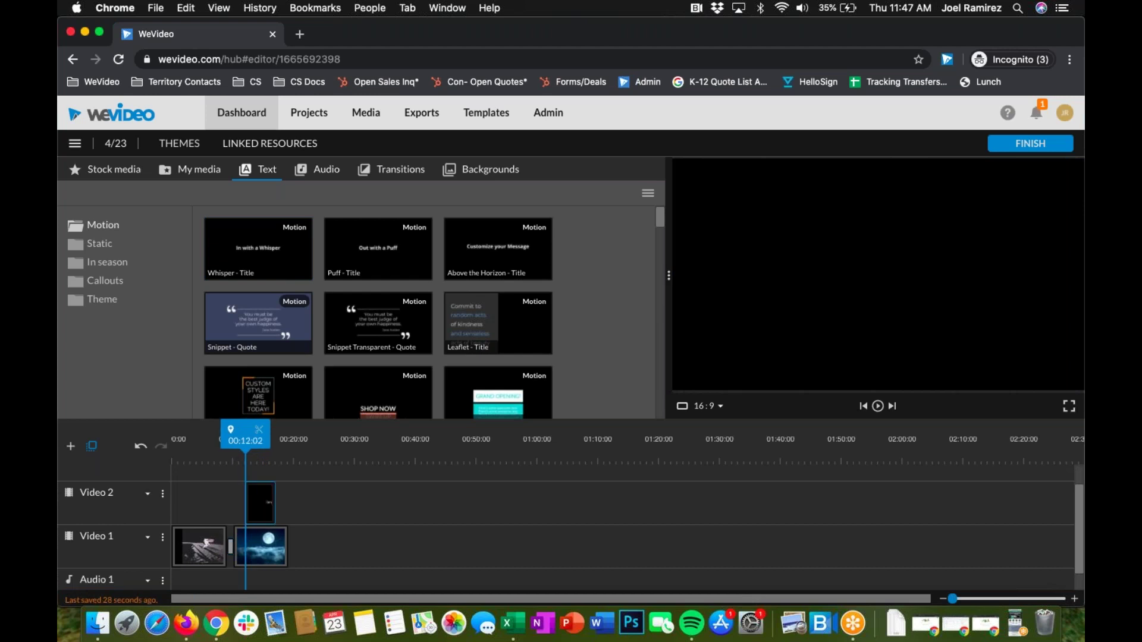
{"action": "left_click_drag", "start_coordinate": [240, 438], "coordinate": [250, 437]}
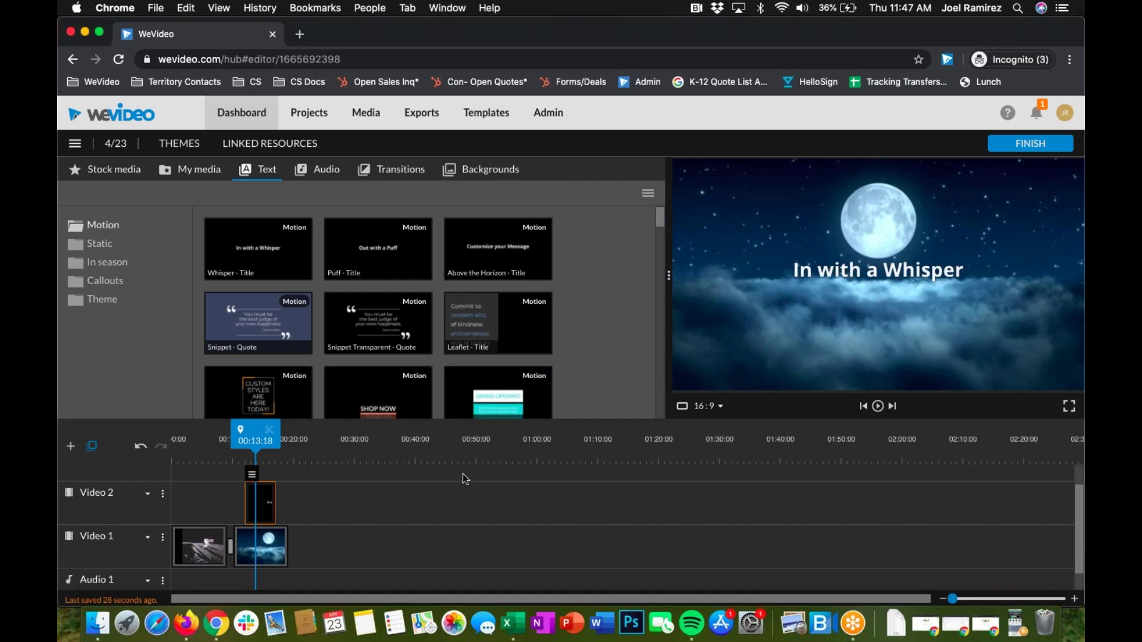
- Swap the tracks so the Whisper title, extended to 00:17:03, sits on Video 1 beneath the moon clip on Video 2, and preview the overlap
{"action": "scroll", "coordinate": [458, 476], "scroll_direction": "down", "scroll_amount": 1}
{"action": "scroll", "coordinate": [349, 508], "scroll_direction": "up", "scroll_amount": 2}
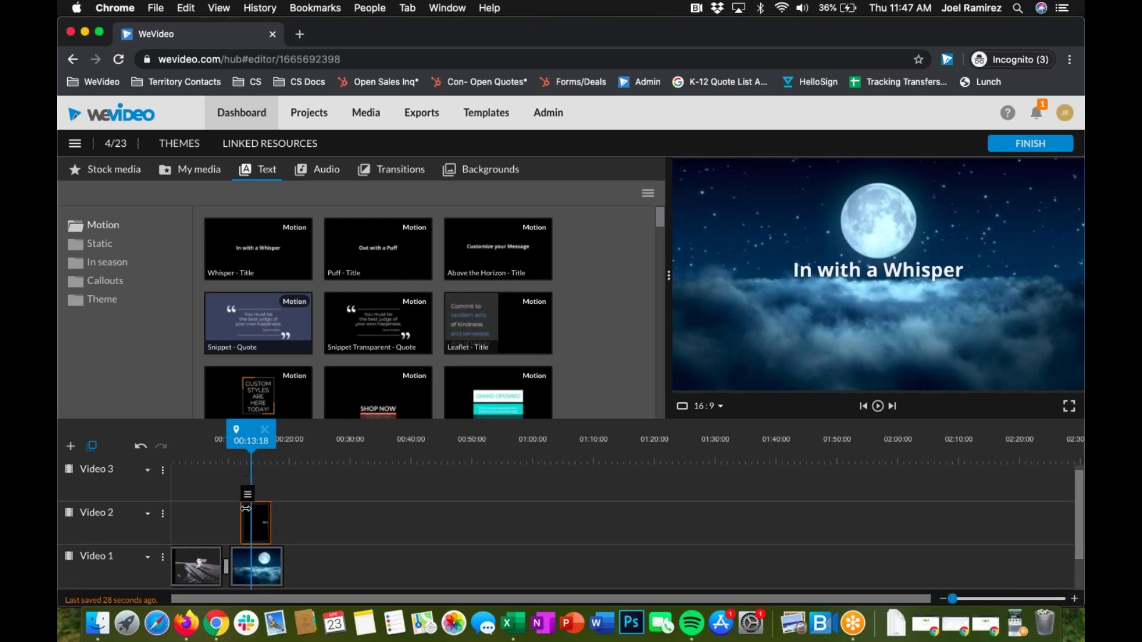
{"action": "mouse_move", "coordinate": [264, 525]}
{"action": "left_mouse_down"}
{"action": "mouse_move", "coordinate": [316, 527]}
{"action": "mouse_move", "coordinate": [318, 554]}
{"action": "mouse_move", "coordinate": [244, 562]}
{"action": "mouse_move", "coordinate": [257, 523]}
{"action": "left_mouse_up"}
{"action": "left_click_drag", "start_coordinate": [341, 529], "coordinate": [271, 541]}
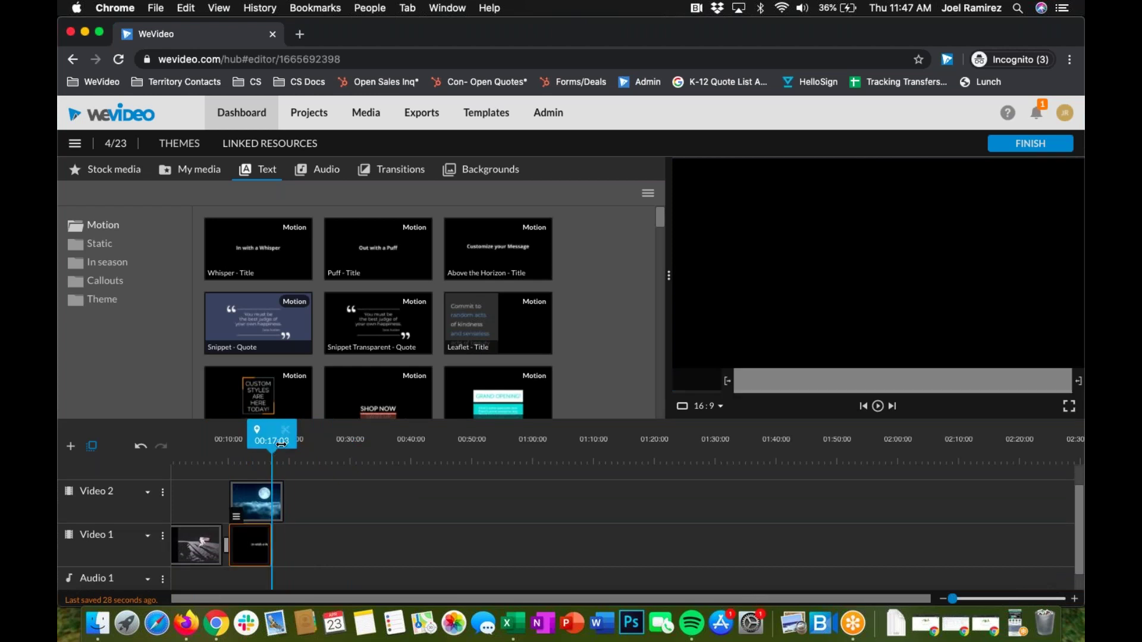
{"action": "left_click_drag", "start_coordinate": [265, 444], "coordinate": [252, 445]}
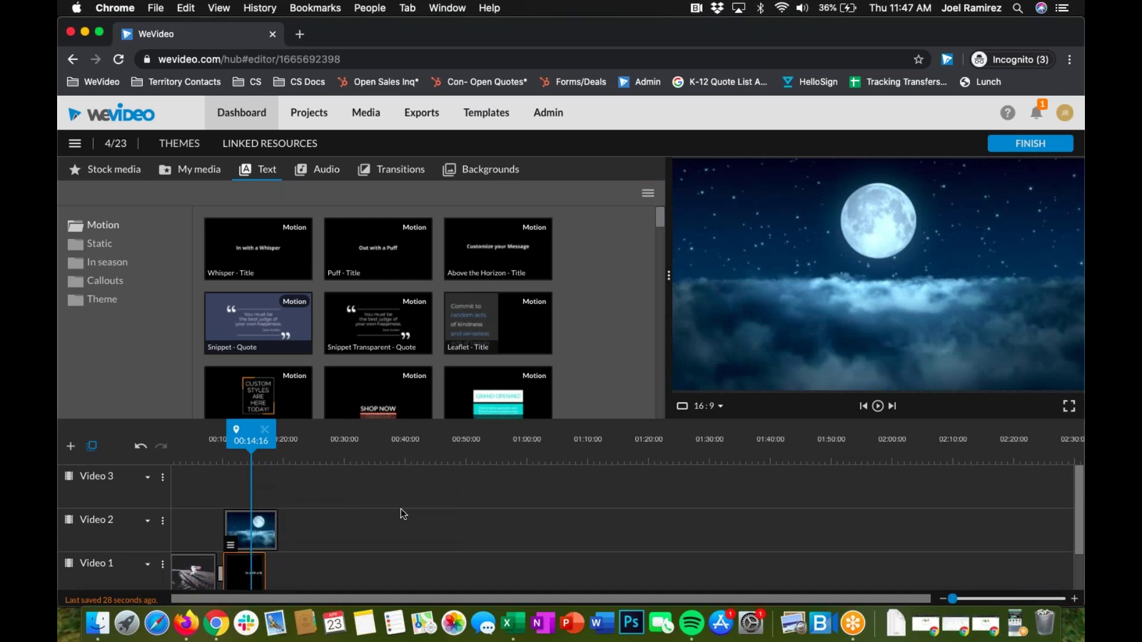
- Return the moon clip to Video 1 and place the Whisper title above it on Video 2, starting at 00:11:07
{"action": "scroll", "coordinate": [400, 513], "scroll_direction": "down", "scroll_amount": 2}
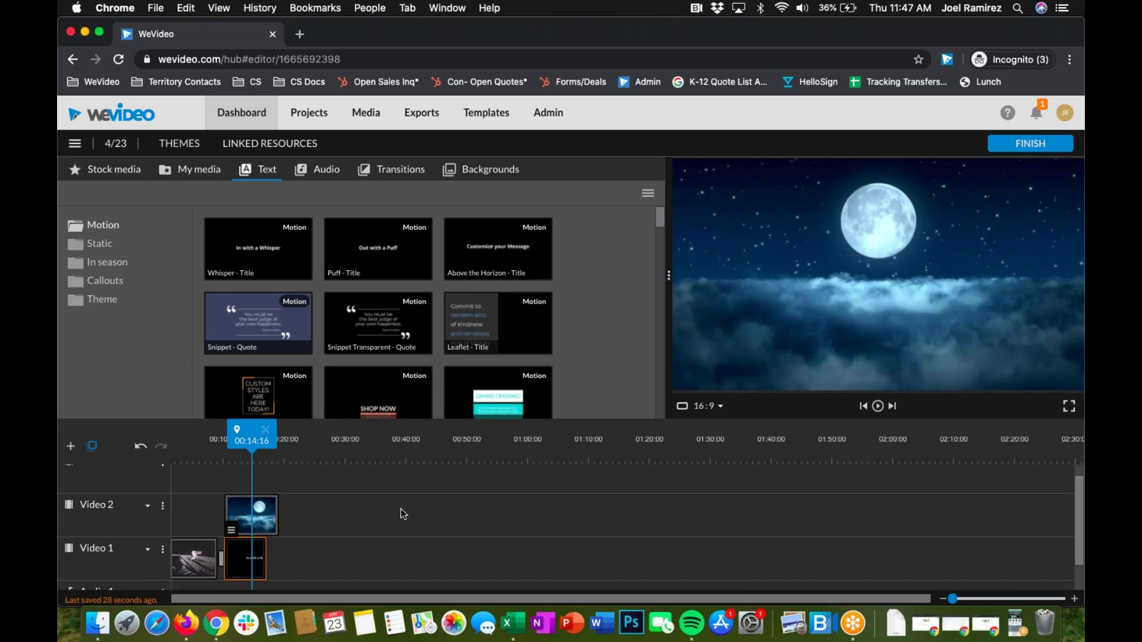
{"action": "left_click_drag", "start_coordinate": [231, 559], "coordinate": [323, 478]}
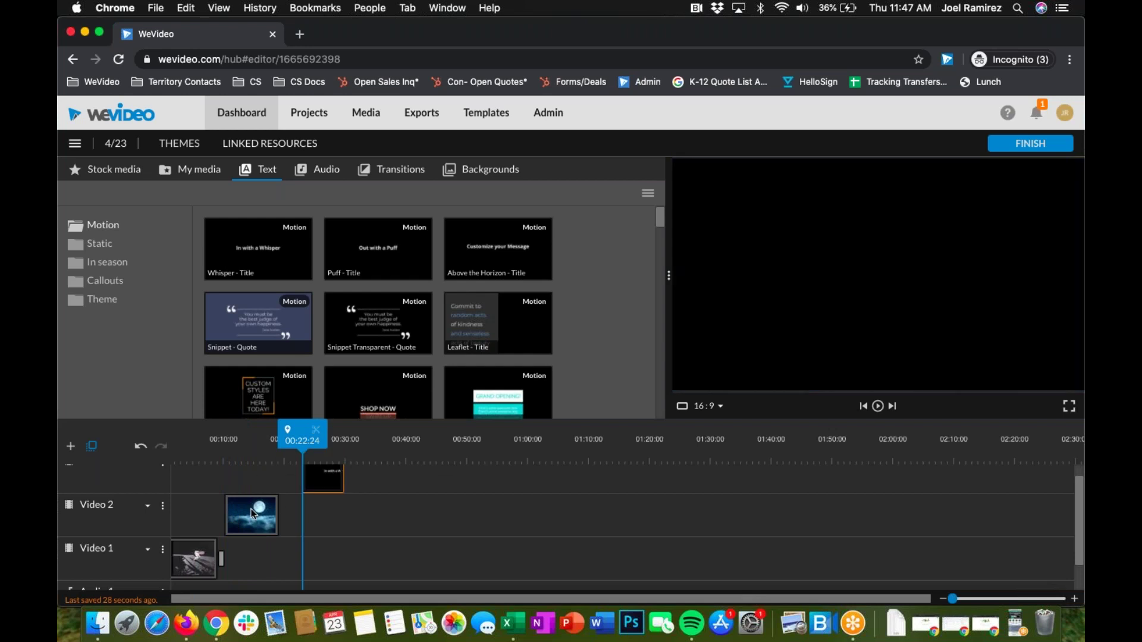
{"action": "left_click_drag", "start_coordinate": [252, 515], "coordinate": [253, 548]}
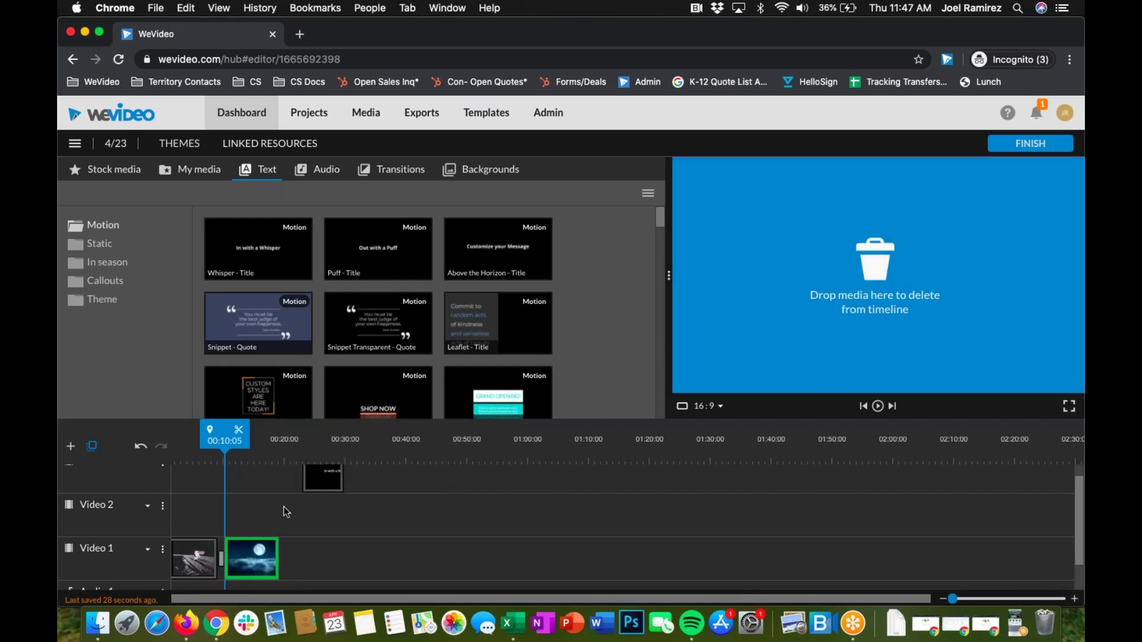
{"action": "left_click_drag", "start_coordinate": [313, 481], "coordinate": [242, 515]}
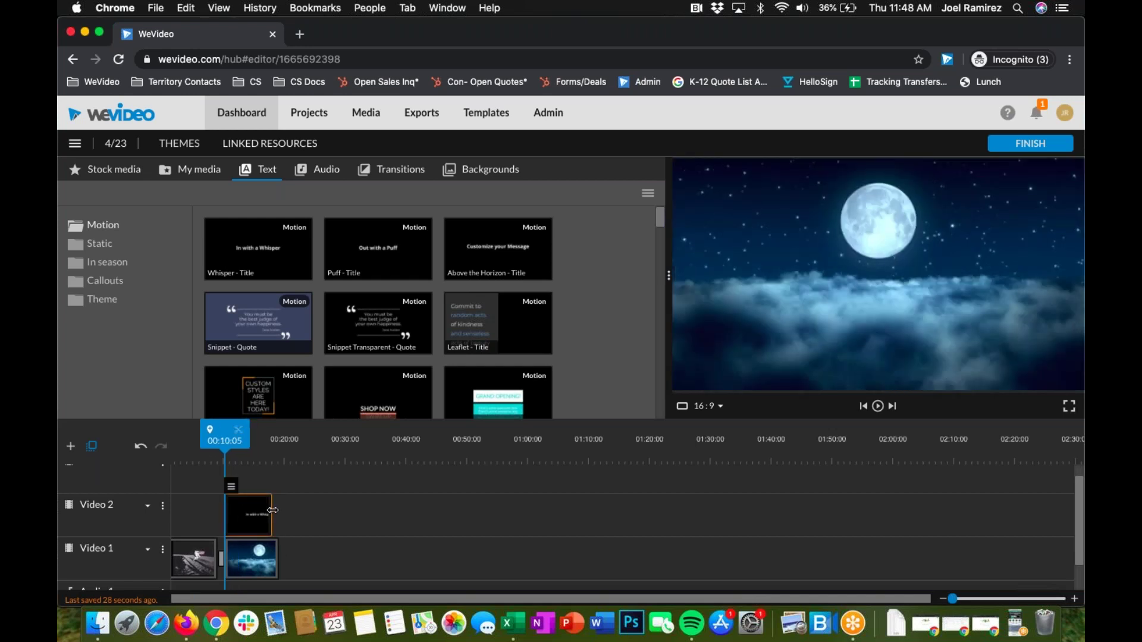
{"action": "left_click_drag", "start_coordinate": [251, 515], "coordinate": [255, 516]}
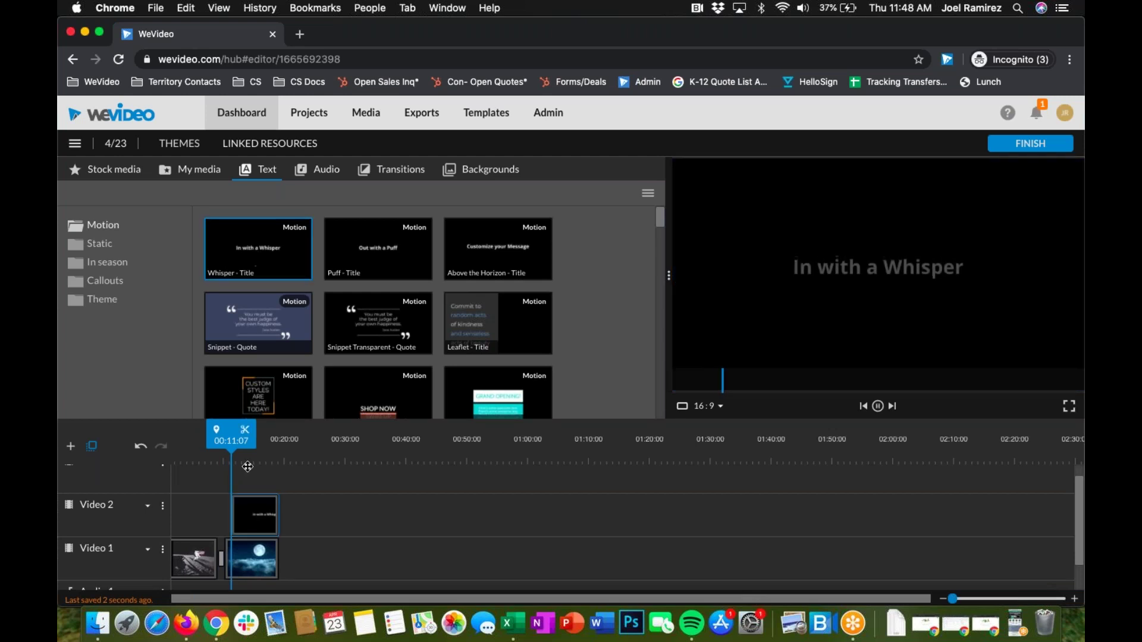
- Extend the Whisper title on Video 2 to about 53 seconds and move it to start at 00:22:10
{"action": "left_click", "coordinate": [264, 528]}
{"action": "left_click", "coordinate": [264, 515]}
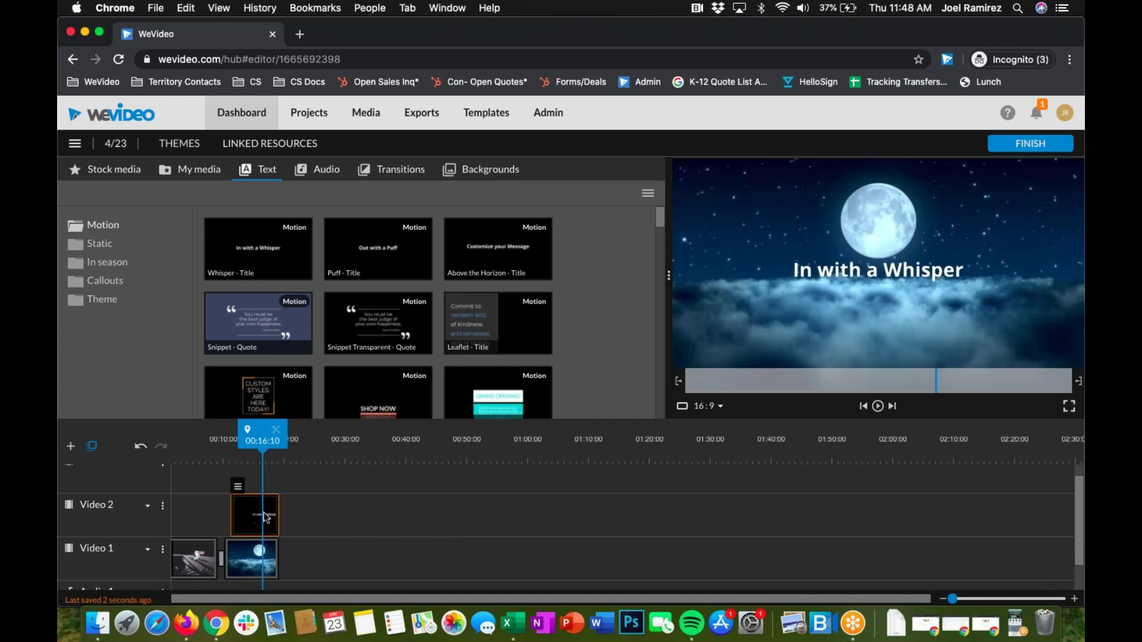
{"action": "left_click_drag", "start_coordinate": [278, 510], "coordinate": [553, 523]}
{"action": "left_click_drag", "start_coordinate": [390, 520], "coordinate": [455, 520]}
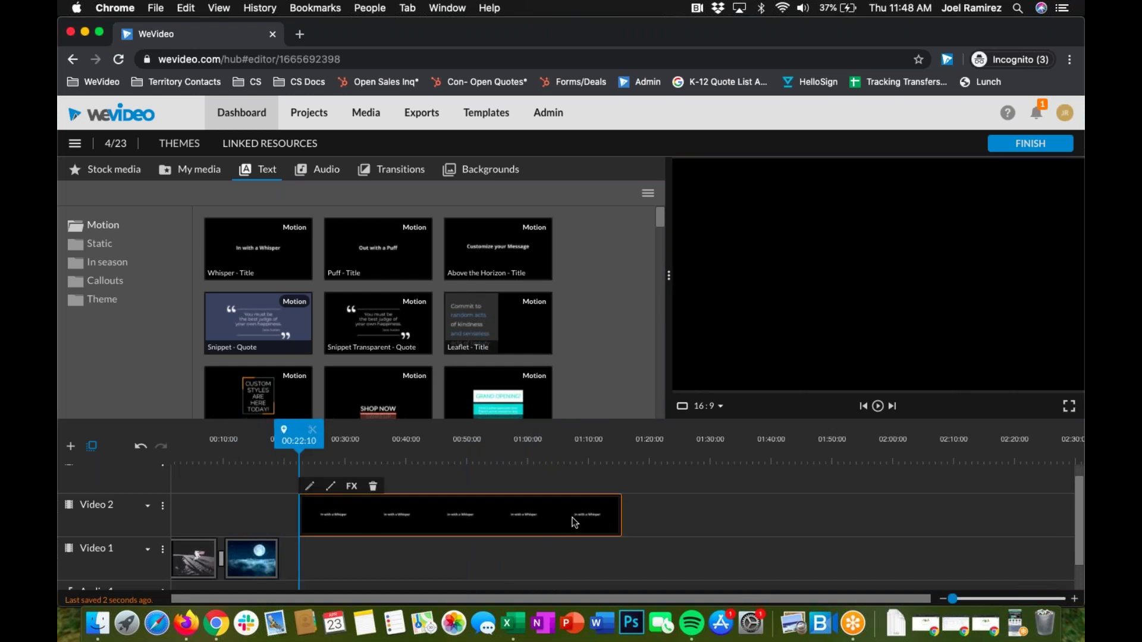
- Shorten the Whisper title to the moon clip's length, align it above that clip from 00:10:05, and preview it at 00:13:15
{"action": "left_click_drag", "start_coordinate": [622, 508], "coordinate": [253, 515]}
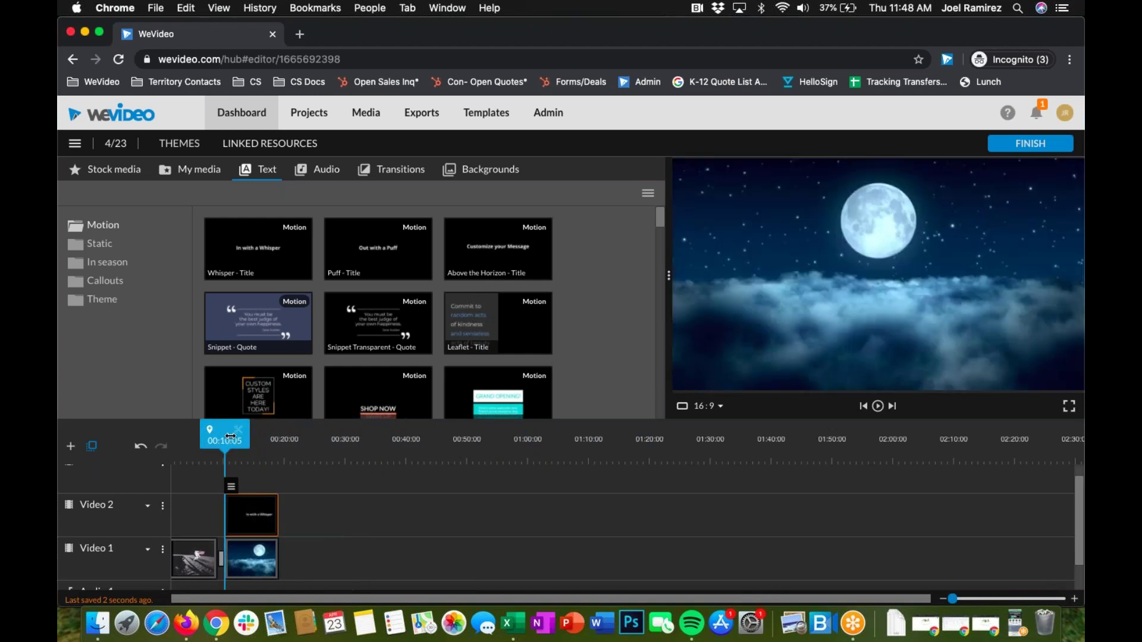
{"action": "left_click_drag", "start_coordinate": [225, 434], "coordinate": [245, 438]}
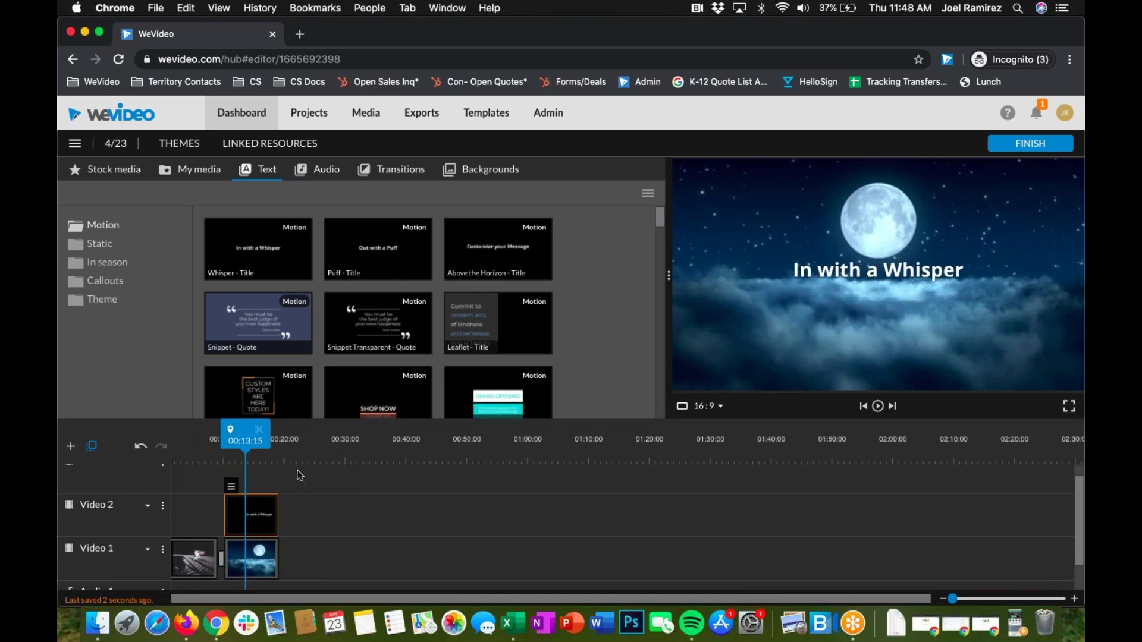
- Open the Whisper title on Video 2 for editing and set its text color to red
{"action": "double_click", "coordinate": [256, 515]}
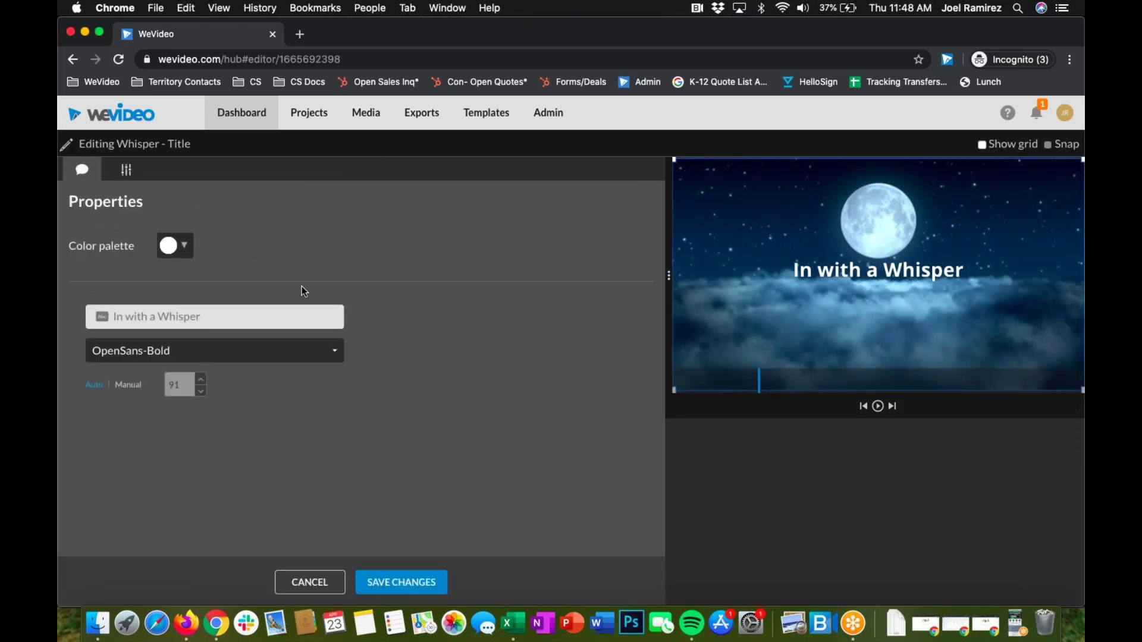
{"action": "left_click", "coordinate": [185, 247]}
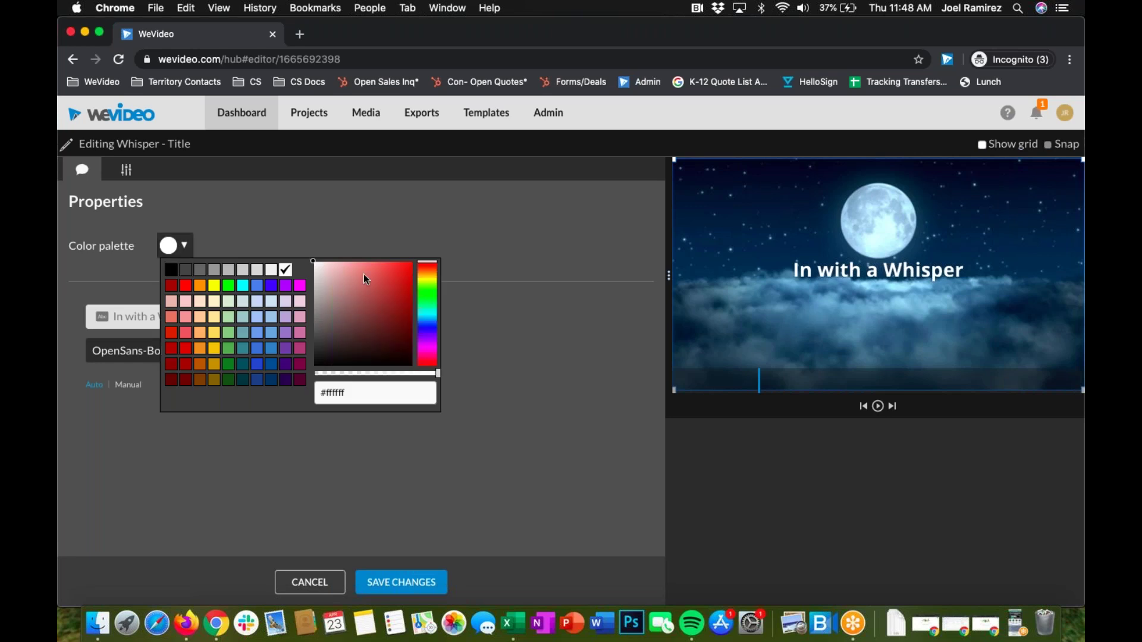
{"action": "left_click", "coordinate": [186, 286]}
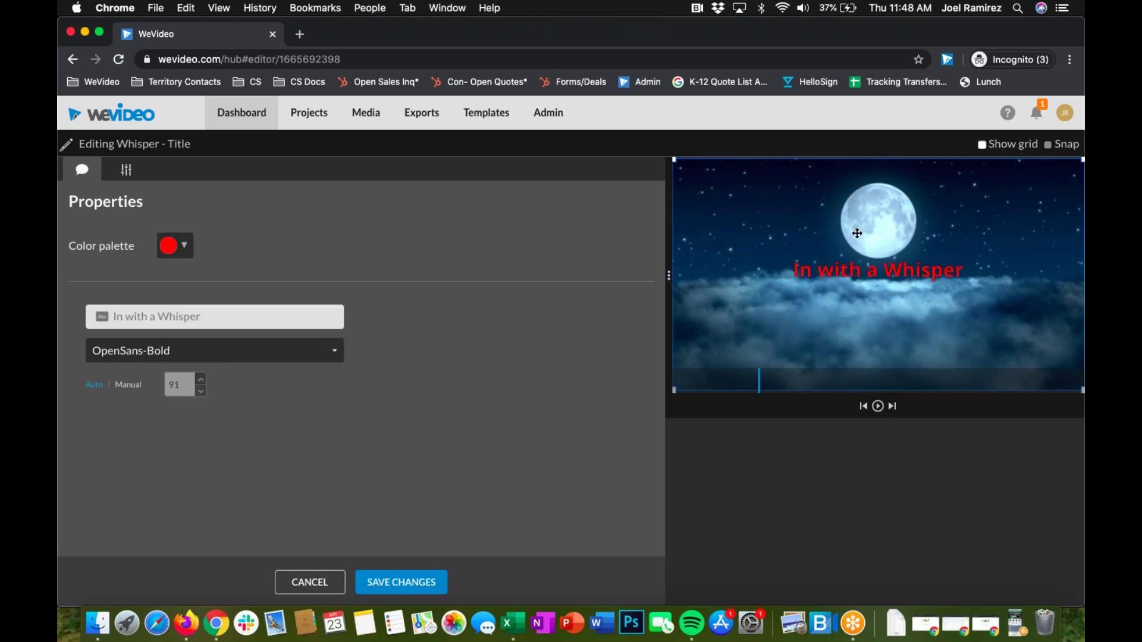
- Try the Alike font for the title text, and set the font to AlfaSlabOne
{"action": "left_click", "coordinate": [330, 351]}
{"action": "scroll", "coordinate": [216, 456], "scroll_direction": "down", "scroll_amount": 2}
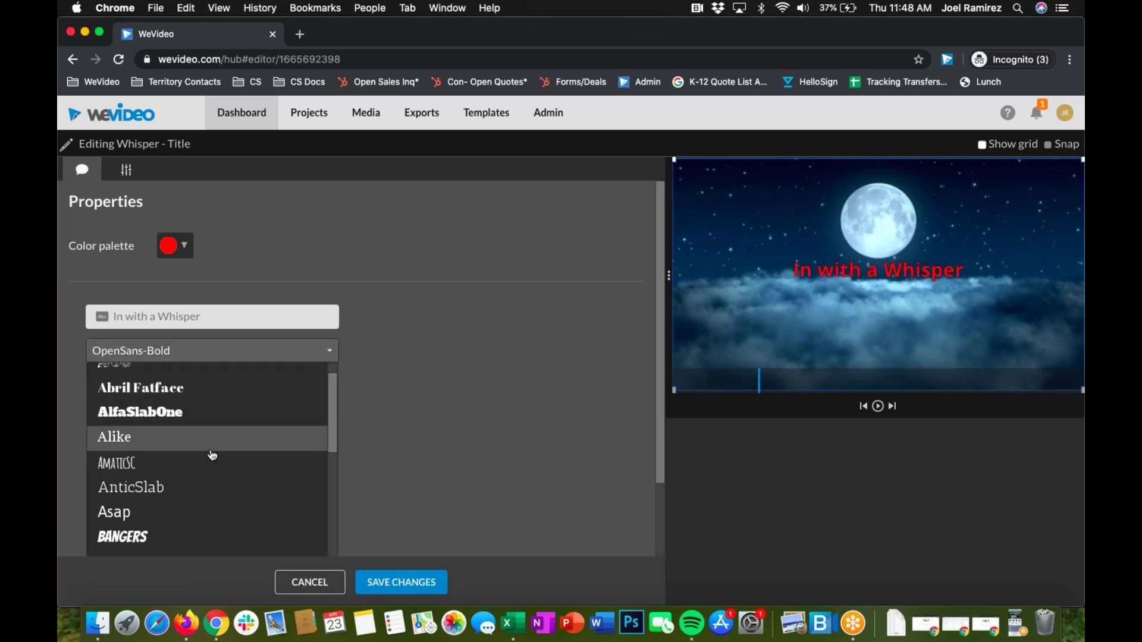
{"action": "scroll", "coordinate": [212, 455], "scroll_direction": "up", "scroll_amount": 1}
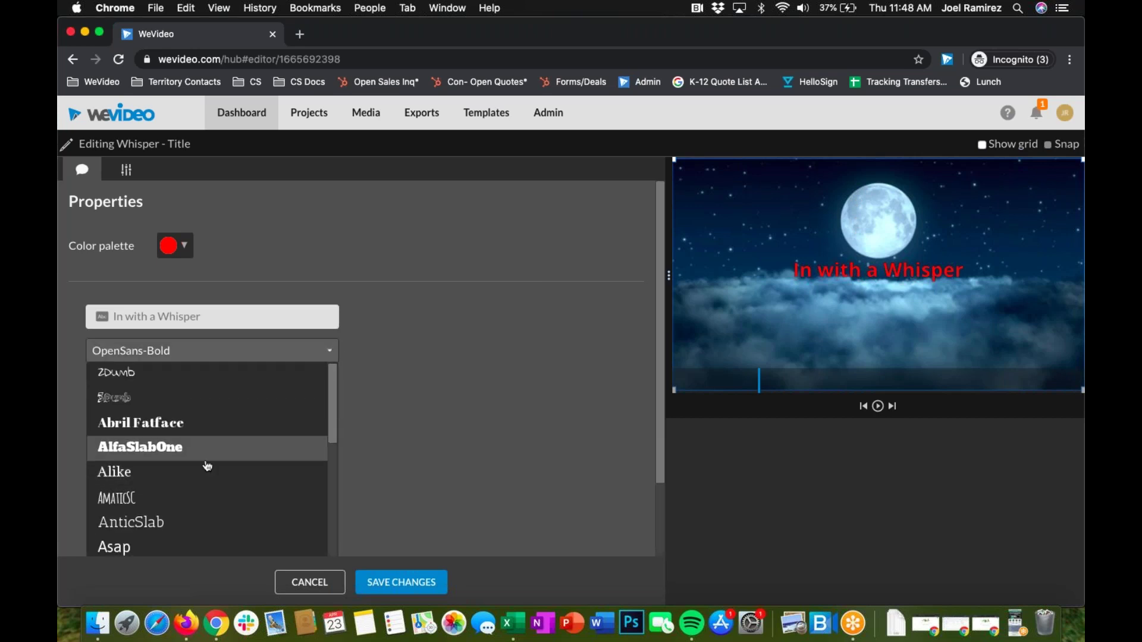
{"action": "left_click", "coordinate": [199, 472]}
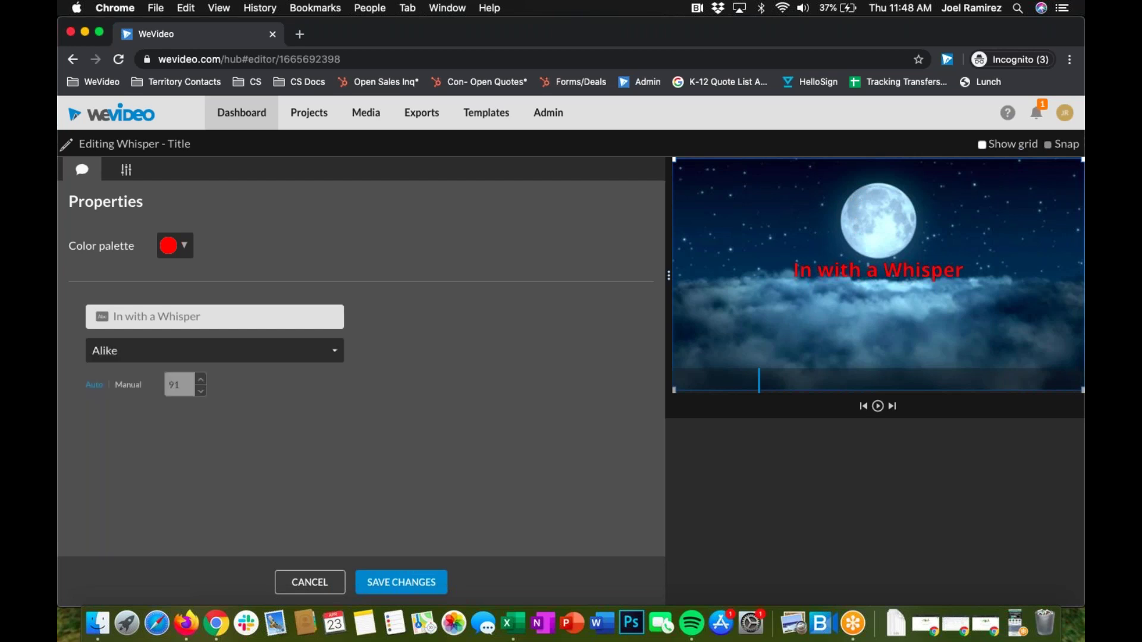
{"action": "left_click", "coordinate": [280, 352]}
{"action": "left_click", "coordinate": [177, 454]}
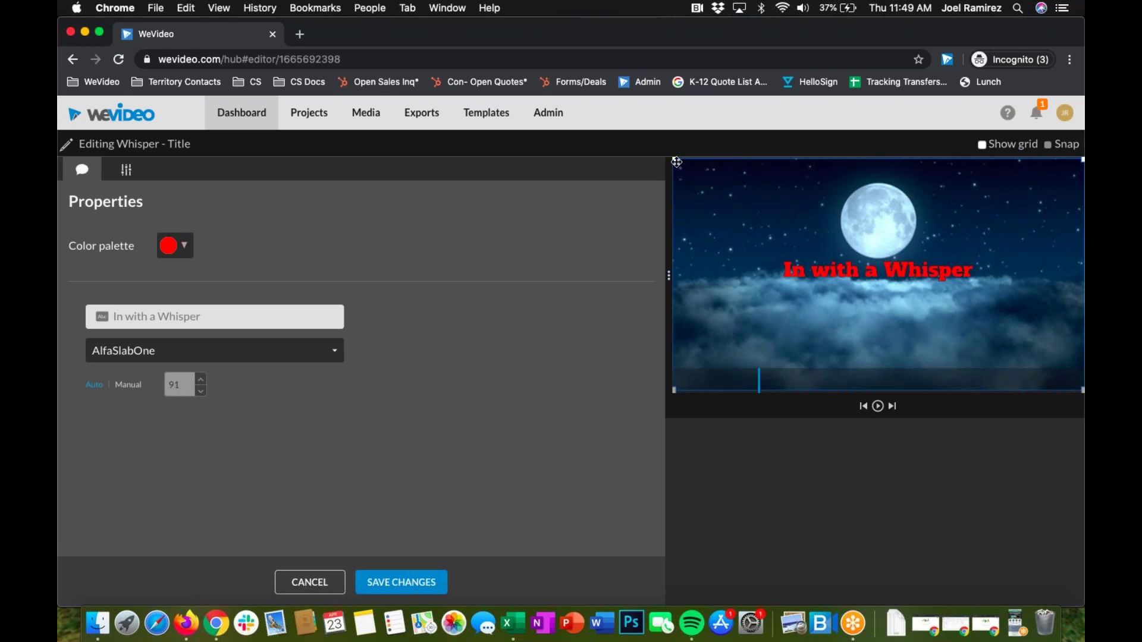
- Shrink the title's text box in the preview and set its scale to 0.67
{"action": "left_click_drag", "start_coordinate": [671, 159], "coordinate": [701, 226]}
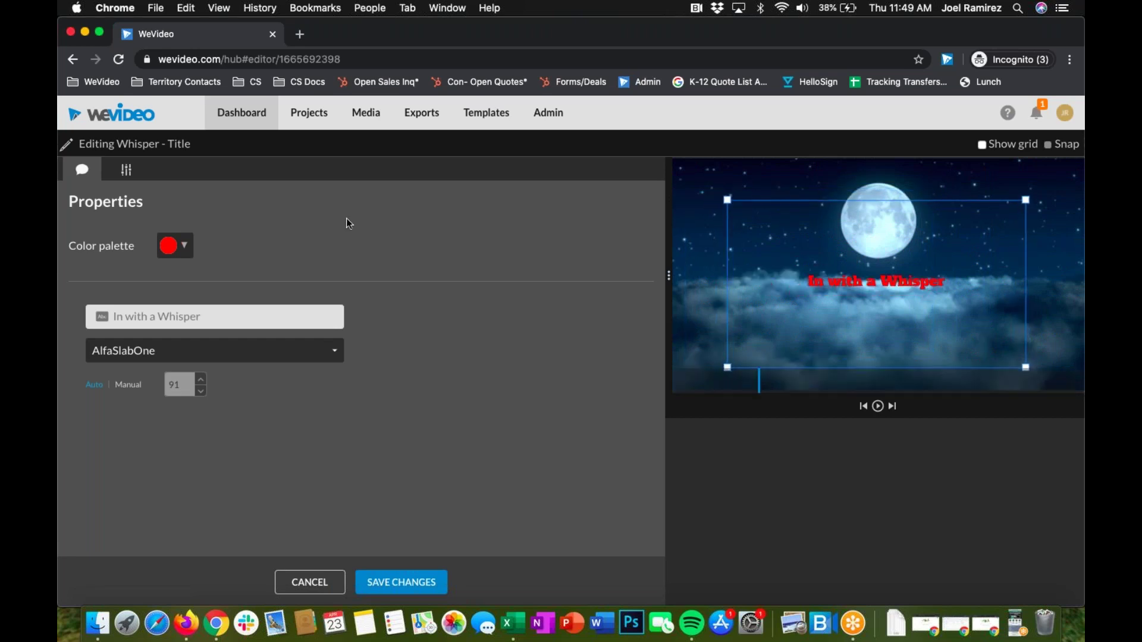
{"action": "left_click", "coordinate": [127, 172]}
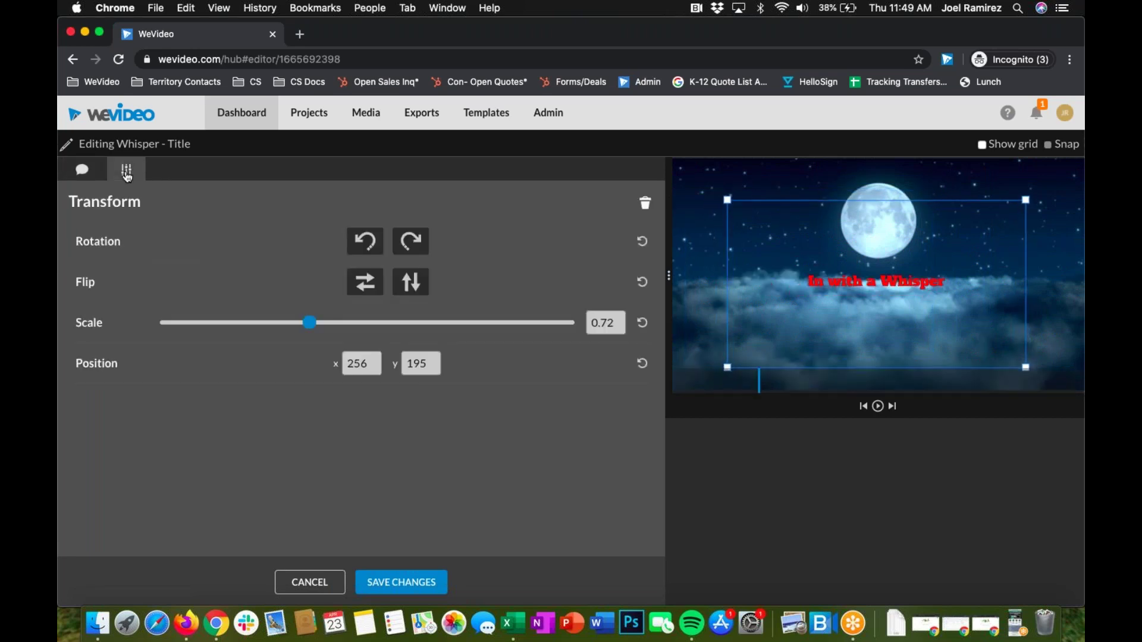
{"action": "mouse_move", "coordinate": [312, 332]}
{"action": "left_mouse_down"}
{"action": "mouse_move", "coordinate": [230, 332]}
{"action": "mouse_move", "coordinate": [315, 330]}
{"action": "left_mouse_up"}
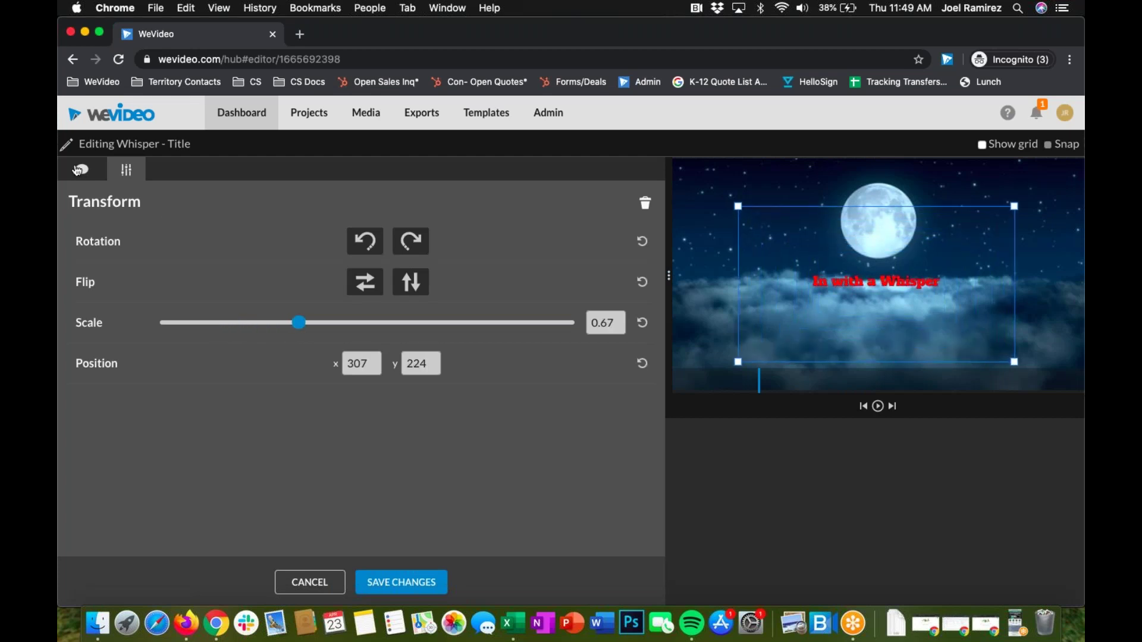
- Change the title text to Moon, placed just below the moon, save the changes, and preview it over the moon clip
{"action": "left_click", "coordinate": [77, 170]}
{"action": "left_click", "coordinate": [234, 315]}
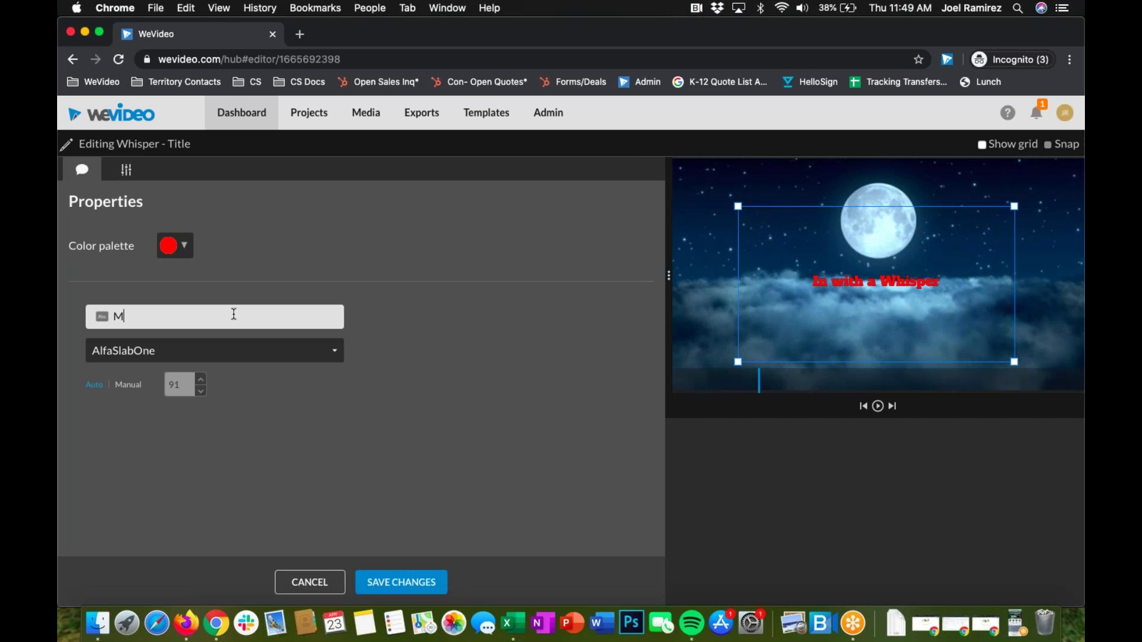
{"action": "left_click", "coordinate": [392, 580]}
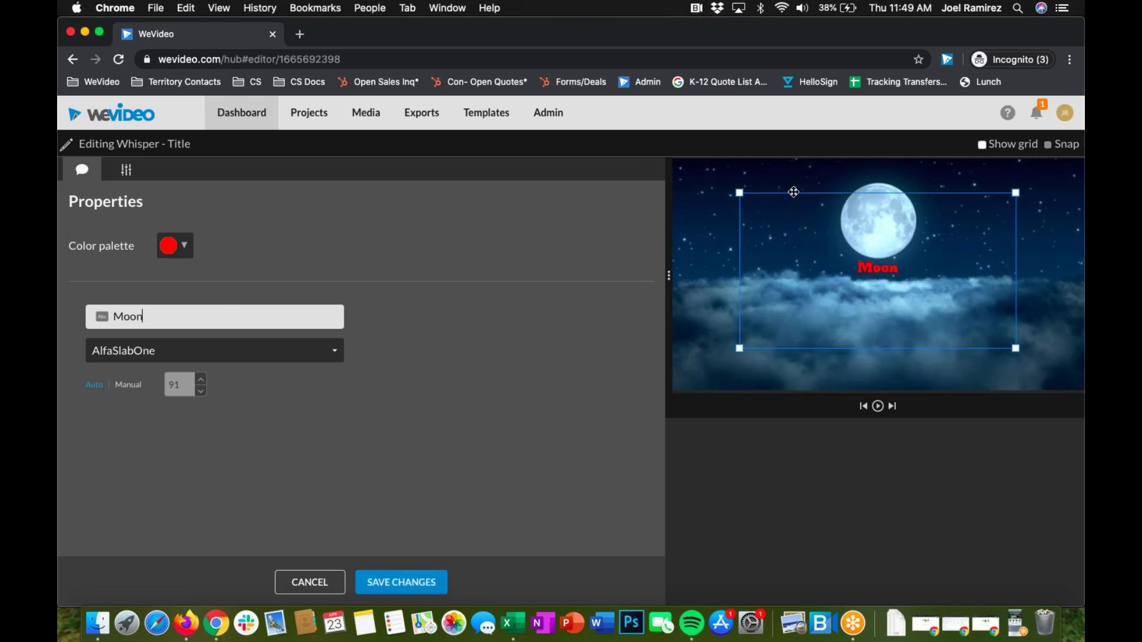
{"action": "left_click", "coordinate": [423, 584]}
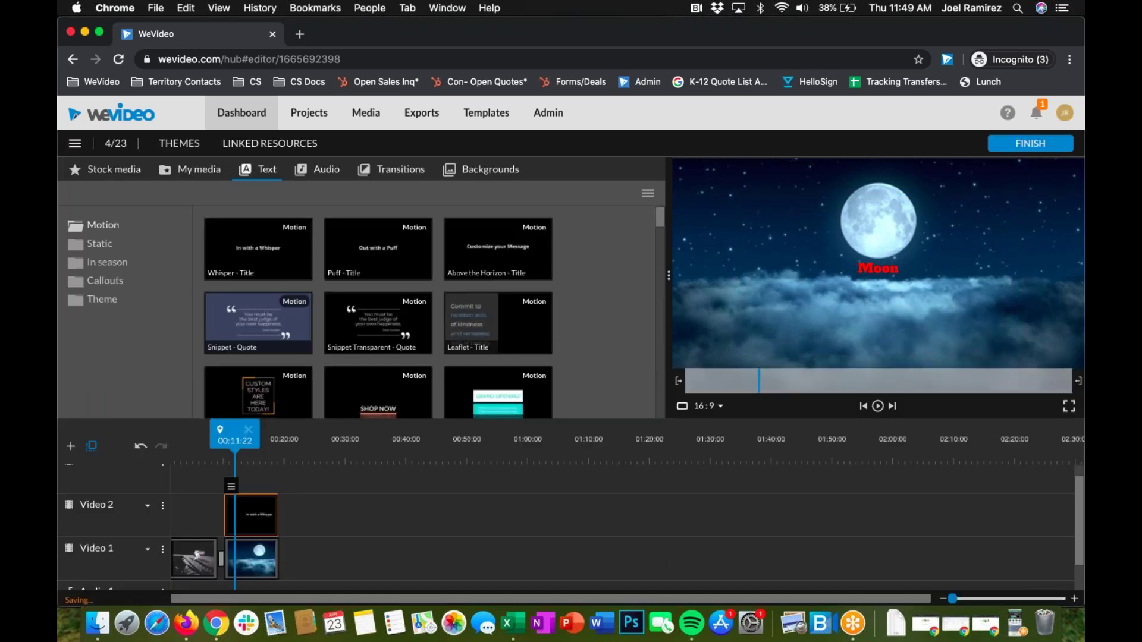
{"action": "left_click_drag", "start_coordinate": [232, 441], "coordinate": [221, 440]}
{"action": "key", "text": "space"}
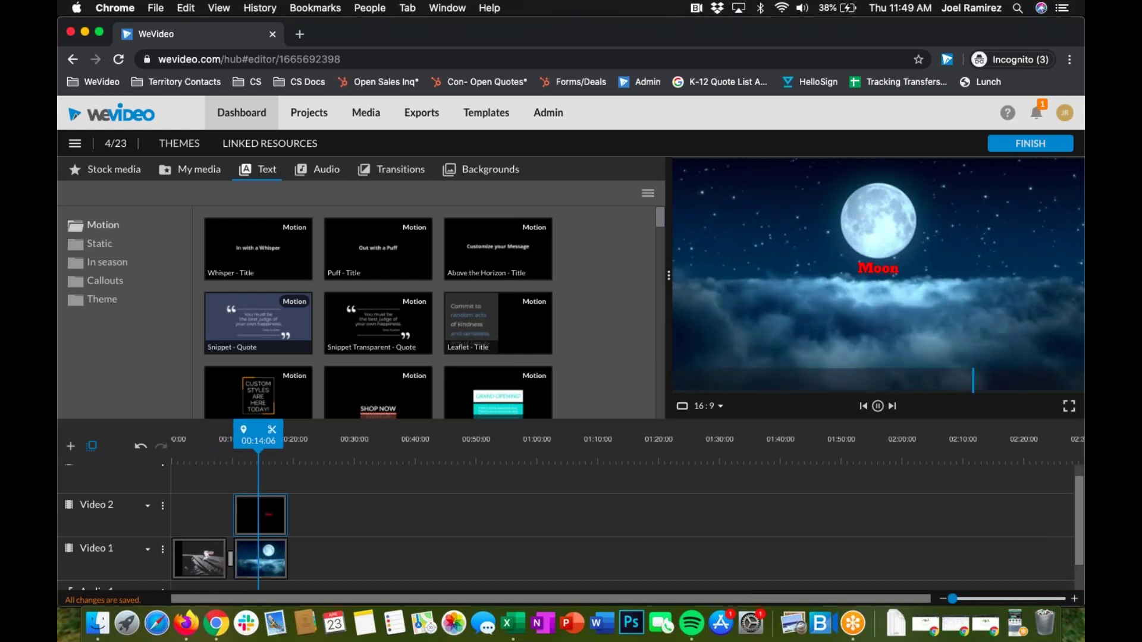
- Shorten the Moon title on Video 2 to span about 12 to 17 seconds, inside the moon clip, and preview it
{"action": "left_click", "coordinate": [260, 515]}
{"action": "mouse_move", "coordinate": [236, 512]}
{"action": "left_mouse_down"}
{"action": "mouse_move", "coordinate": [259, 512]}
{"action": "mouse_move", "coordinate": [247, 512]}
{"action": "left_mouse_up"}
{"action": "left_click_drag", "start_coordinate": [247, 441], "coordinate": [236, 441]}
{"action": "key", "text": "space"}
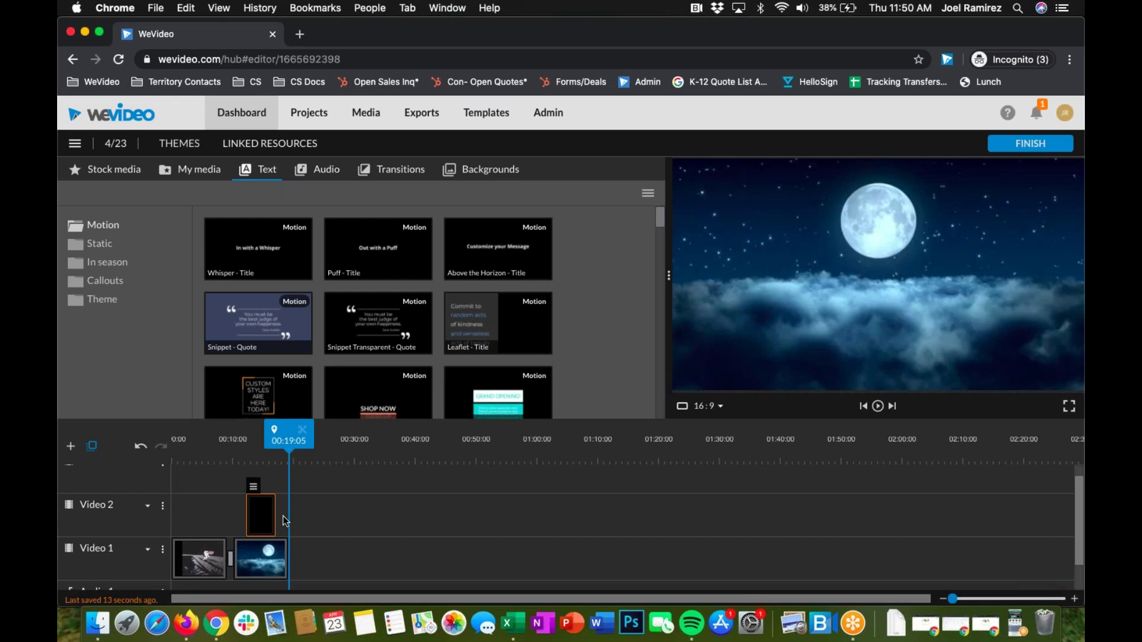
{"action": "scroll", "coordinate": [384, 513], "scroll_direction": "down", "scroll_amount": 2}
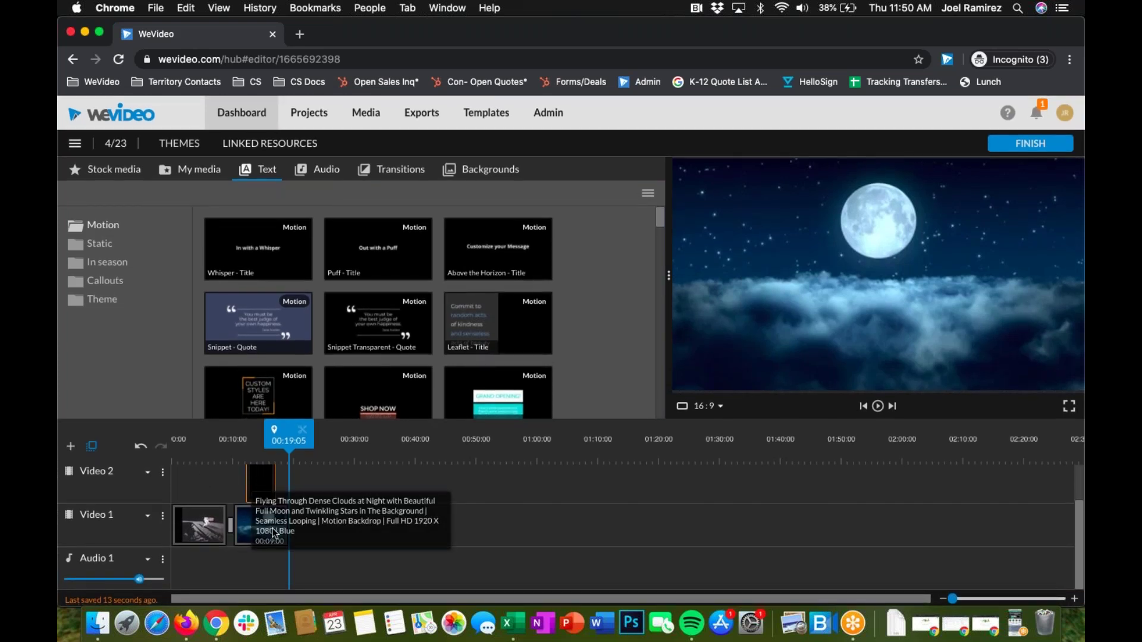
{"action": "scroll", "coordinate": [273, 531], "scroll_direction": "right", "scroll_amount": 1}
{"action": "scroll", "coordinate": [261, 498], "scroll_direction": "up", "scroll_amount": 3}
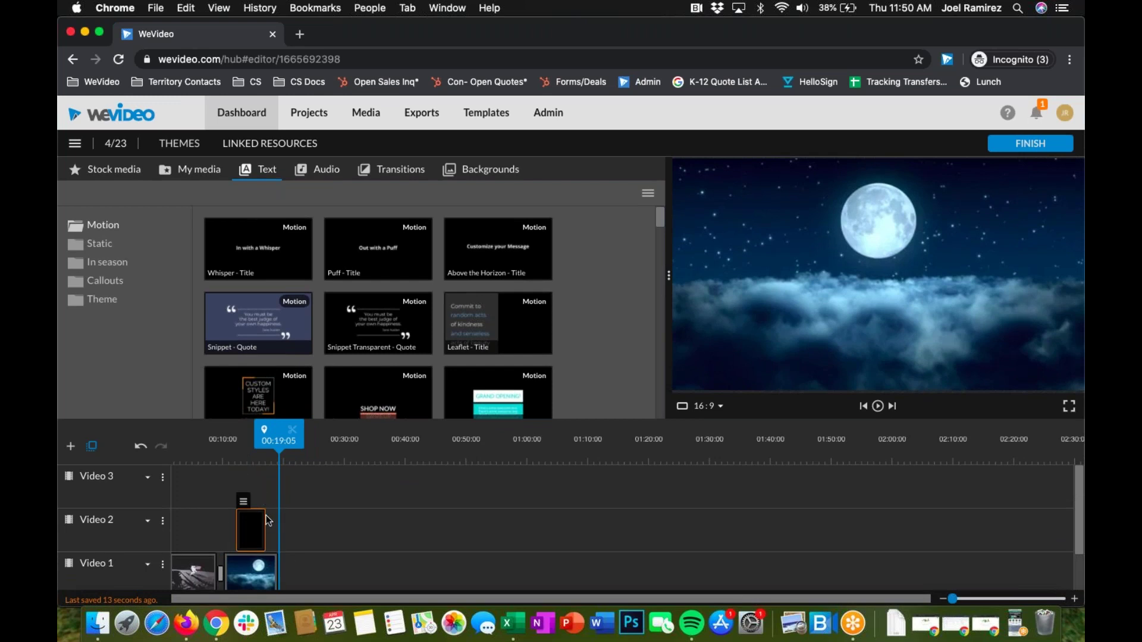
{"action": "scroll", "coordinate": [265, 515], "scroll_direction": "down", "scroll_amount": 2}
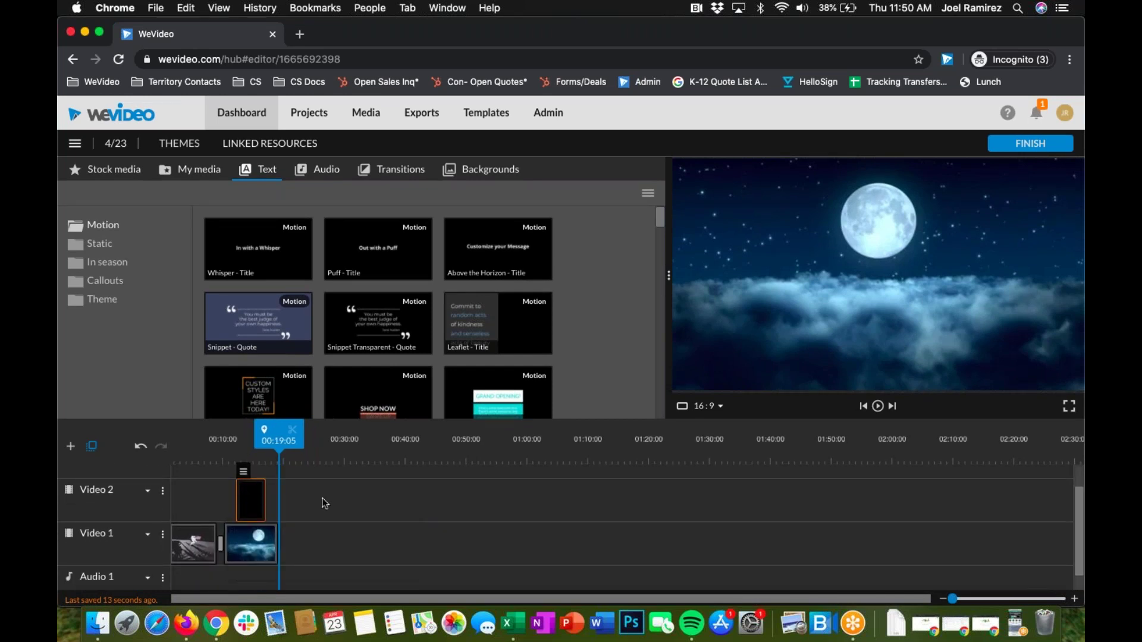
{"action": "scroll", "coordinate": [407, 533], "scroll_direction": "down", "scroll_amount": 1}
{"action": "scroll", "coordinate": [406, 533], "scroll_direction": "left", "scroll_amount": 1}
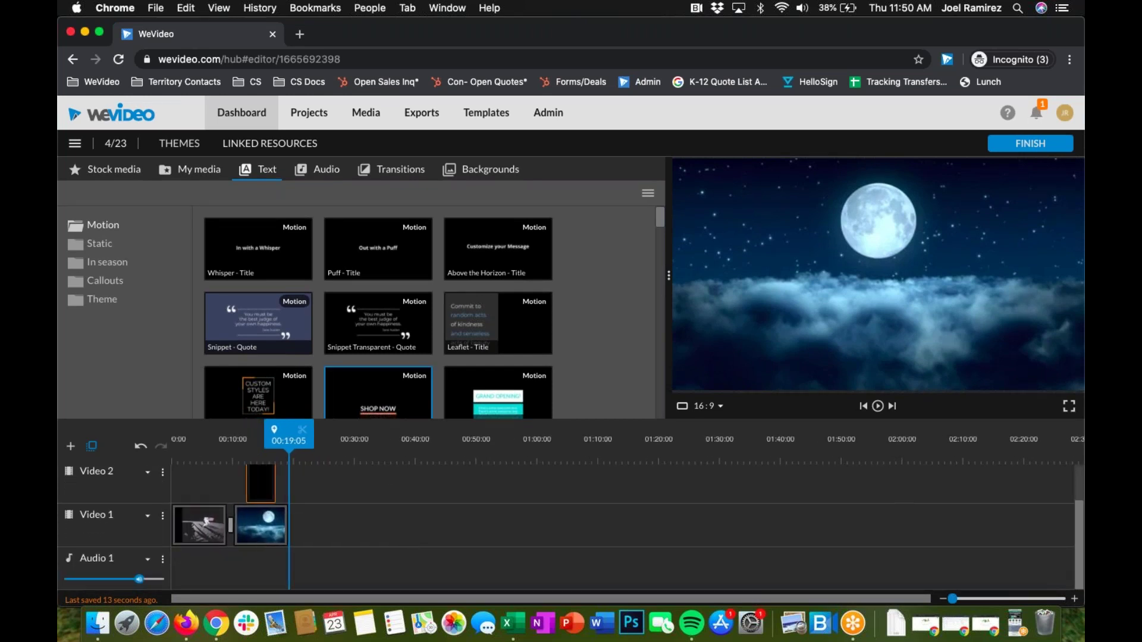
- Lower the computer's volume and listen to the Inspiration - Mega Music track from the Free Music library
{"action": "left_click", "coordinate": [321, 170]}
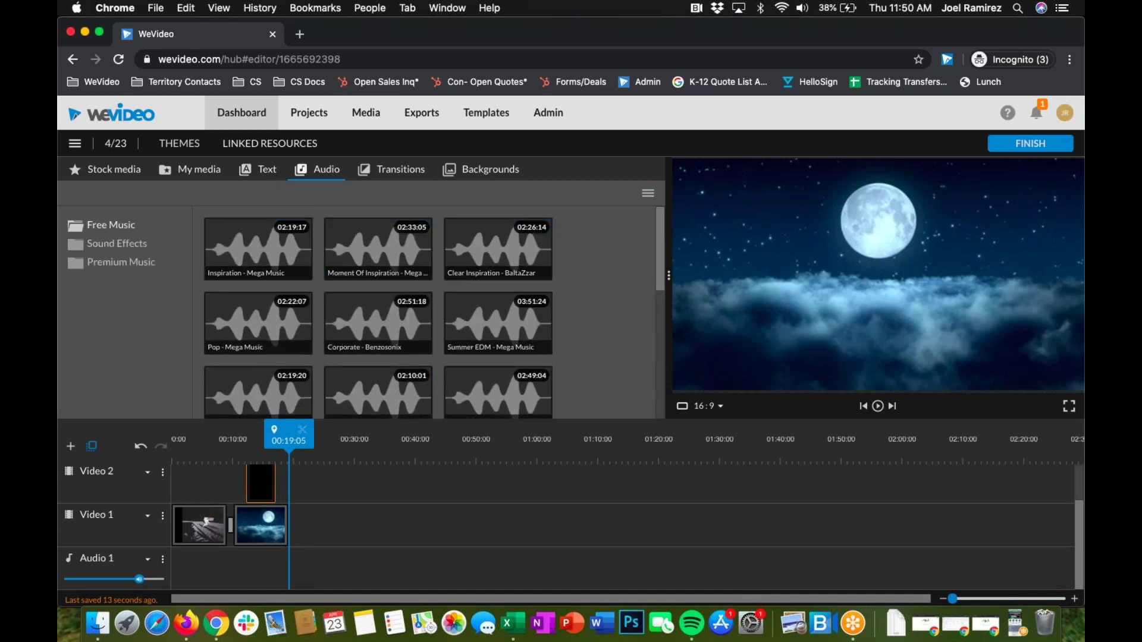
{"action": "key", "text": "XF86AudioLowerVolume"}
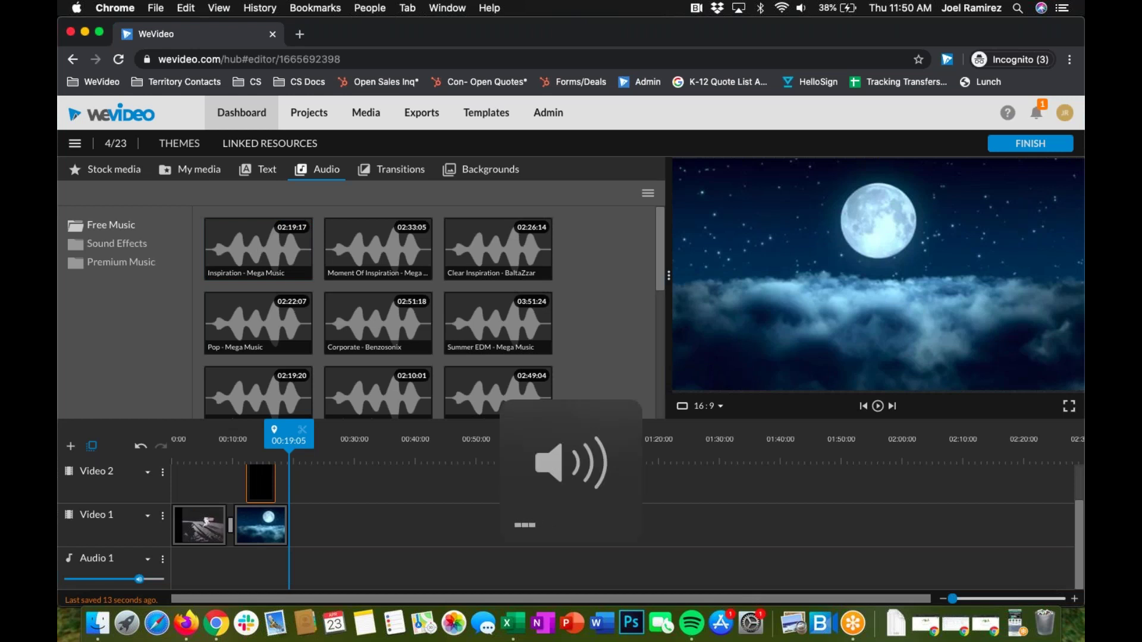
{"action": "left_click", "coordinate": [251, 264]}
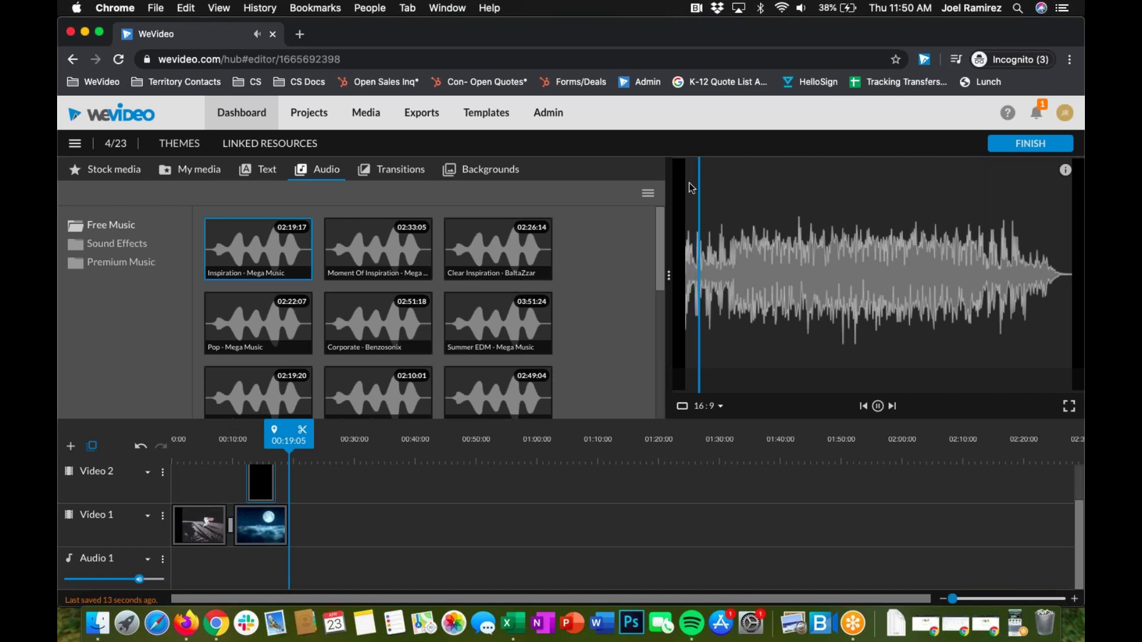
{"action": "left_click", "coordinate": [878, 407]}
- Place Inspiration - Mega Music at the start of Audio 1 and trim it to end with the moon clip at 00:19:05
{"action": "left_click_drag", "start_coordinate": [251, 243], "coordinate": [196, 572]}
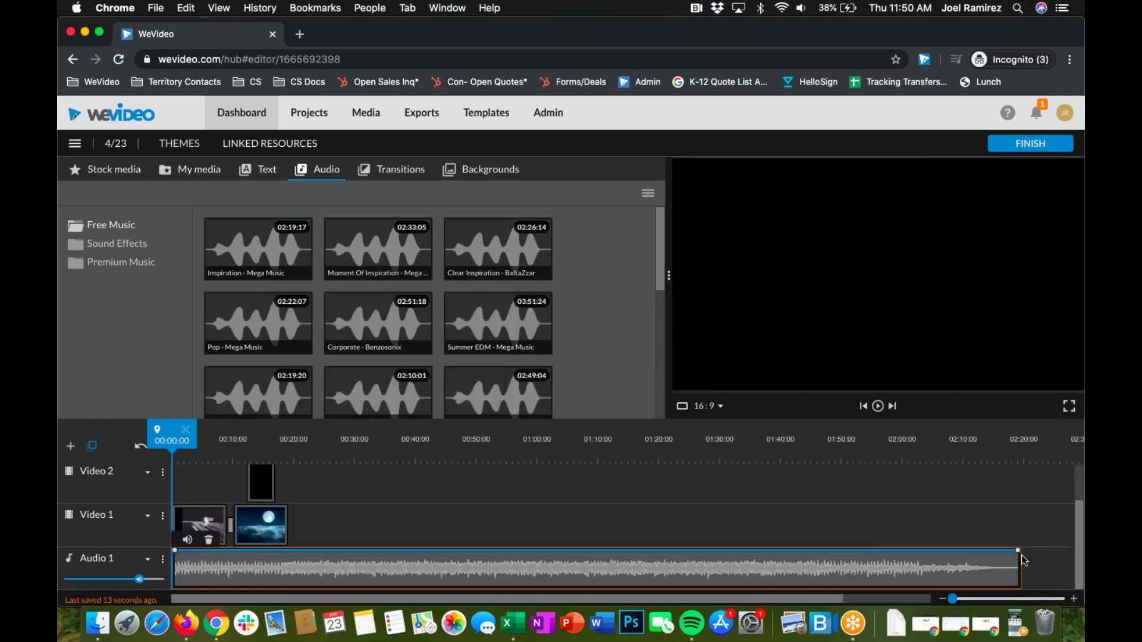
{"action": "left_click_drag", "start_coordinate": [1020, 562], "coordinate": [286, 553]}
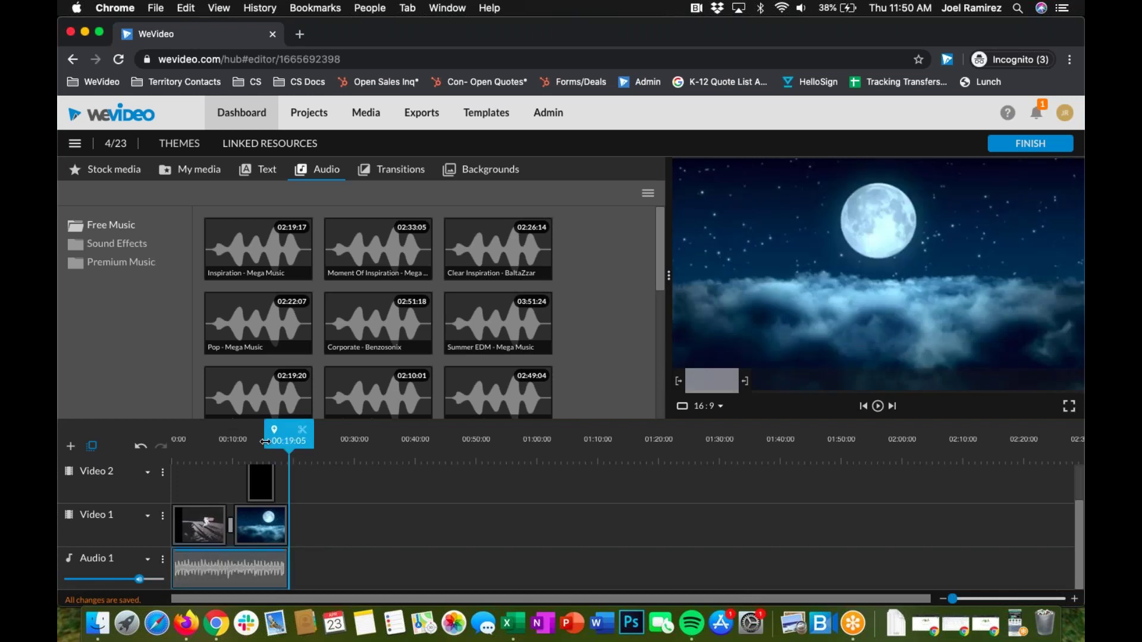
{"action": "left_click_drag", "start_coordinate": [288, 441], "coordinate": [207, 441]}
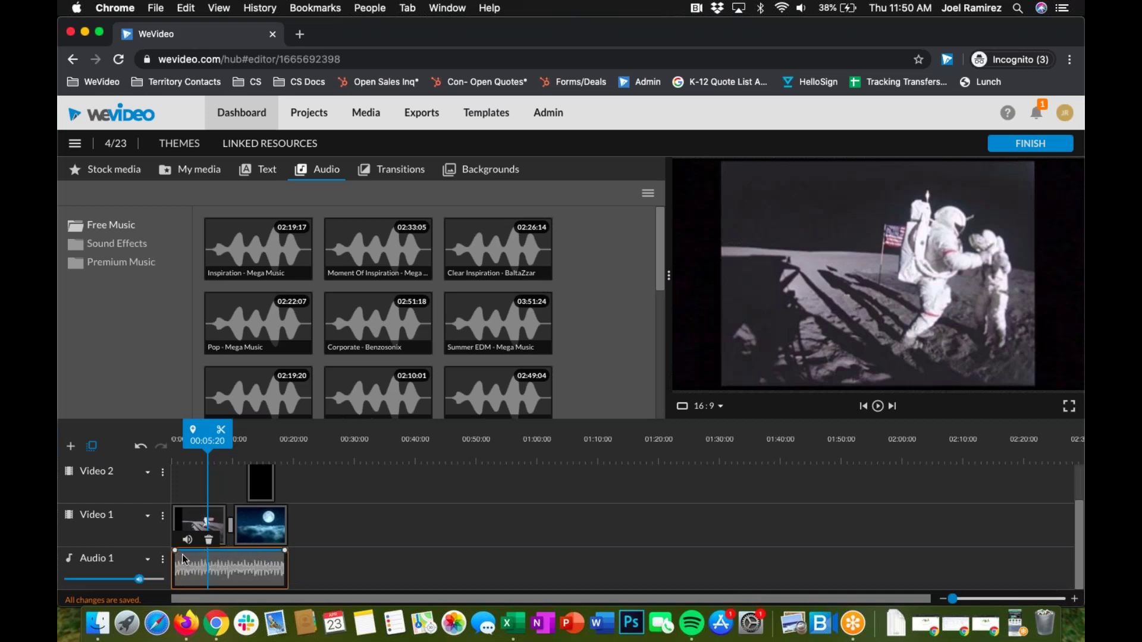
- Try lowering the starting volume of the music clip on Audio 1, and restore it to 100%
{"action": "left_click_drag", "start_coordinate": [175, 554], "coordinate": [174, 575]}
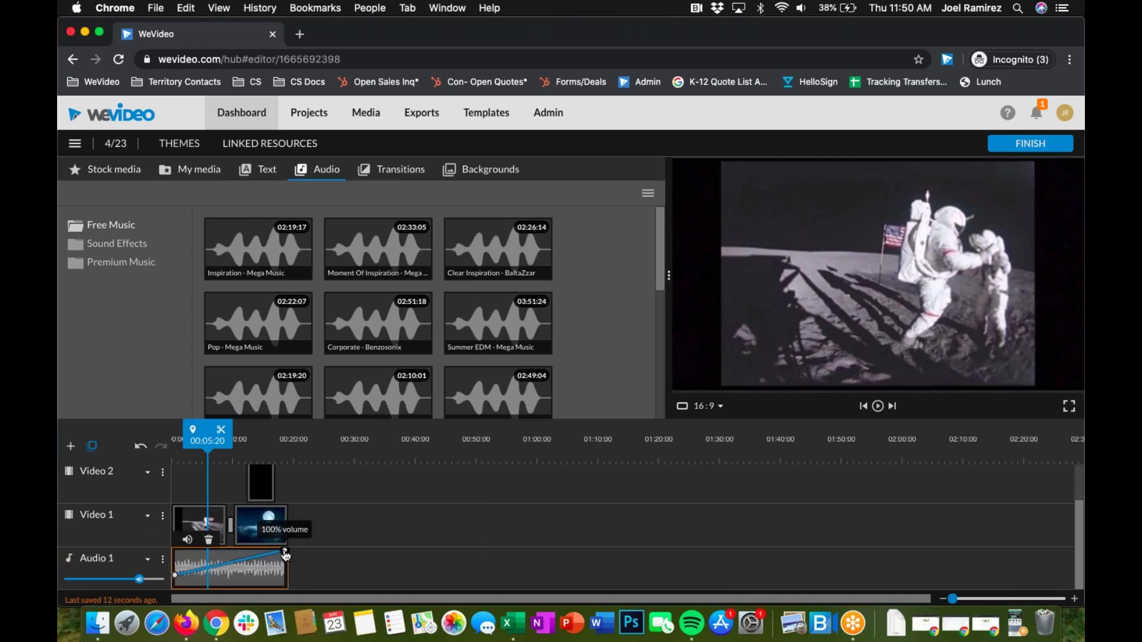
{"action": "mouse_move", "coordinate": [285, 554]}
{"action": "left_mouse_down"}
{"action": "mouse_move", "coordinate": [285, 577]}
{"action": "mouse_move", "coordinate": [285, 551]}
{"action": "left_mouse_up"}
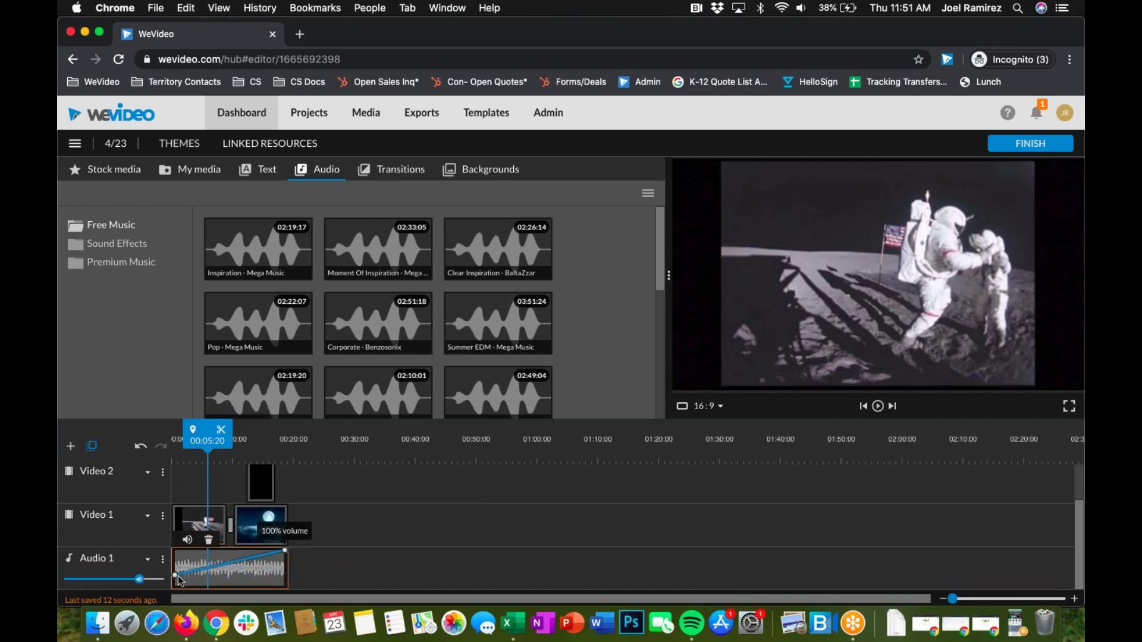
{"action": "left_click_drag", "start_coordinate": [175, 570], "coordinate": [175, 551]}
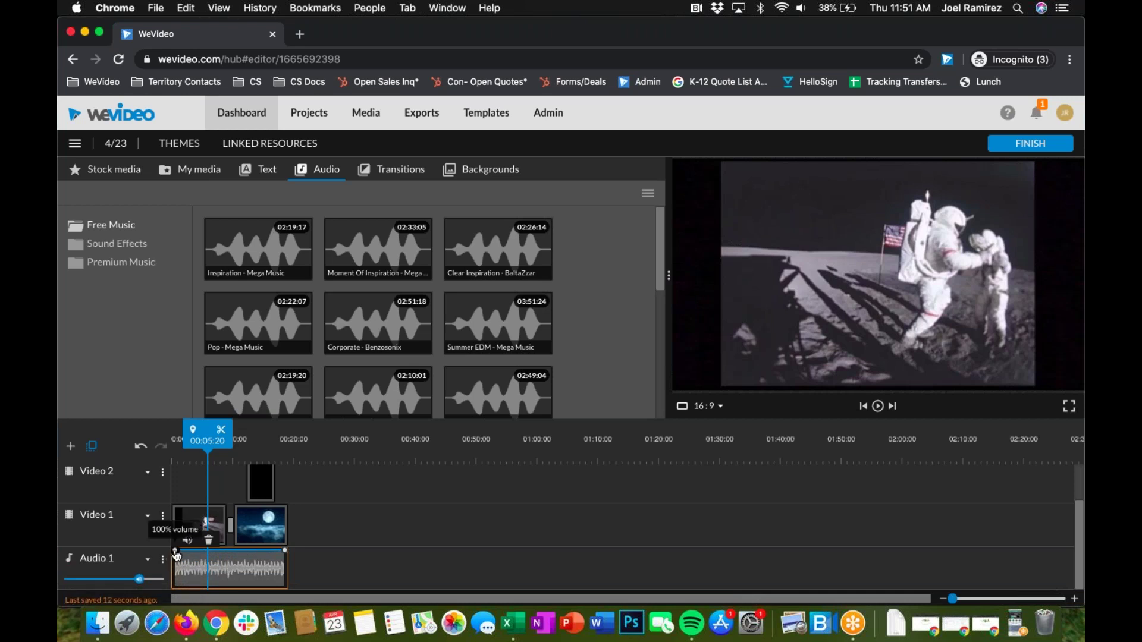
- Fade in the music clip from 0% at its start to 100% volume at about 4 seconds
{"action": "left_click_drag", "start_coordinate": [175, 557], "coordinate": [164, 594]}
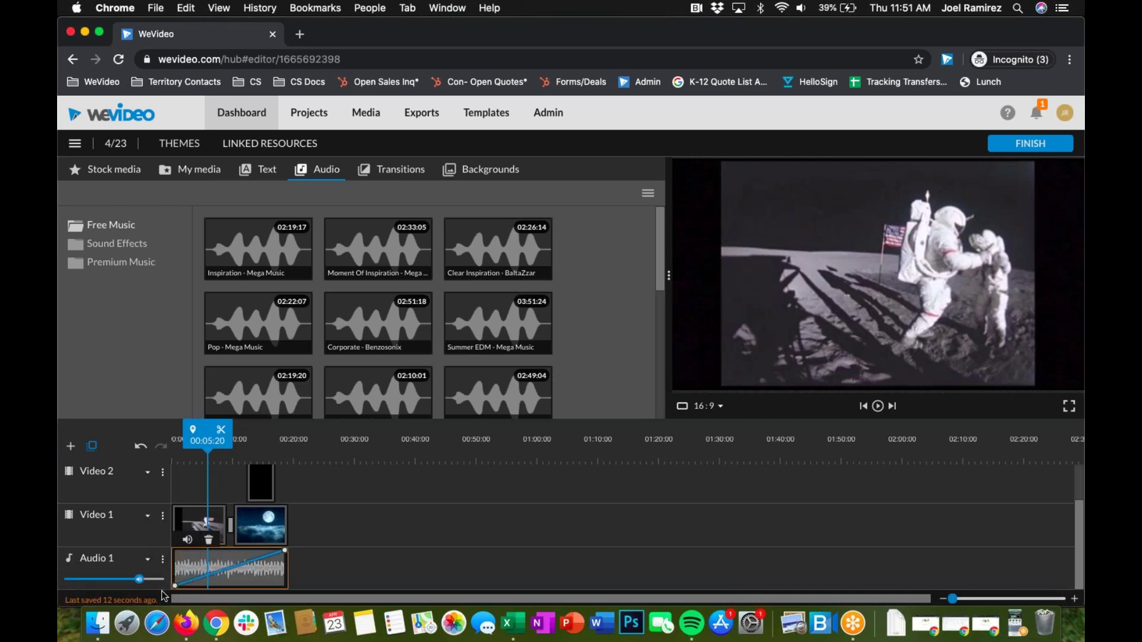
{"action": "left_click", "coordinate": [193, 582]}
{"action": "left_click_drag", "start_coordinate": [193, 582], "coordinate": [199, 530]}
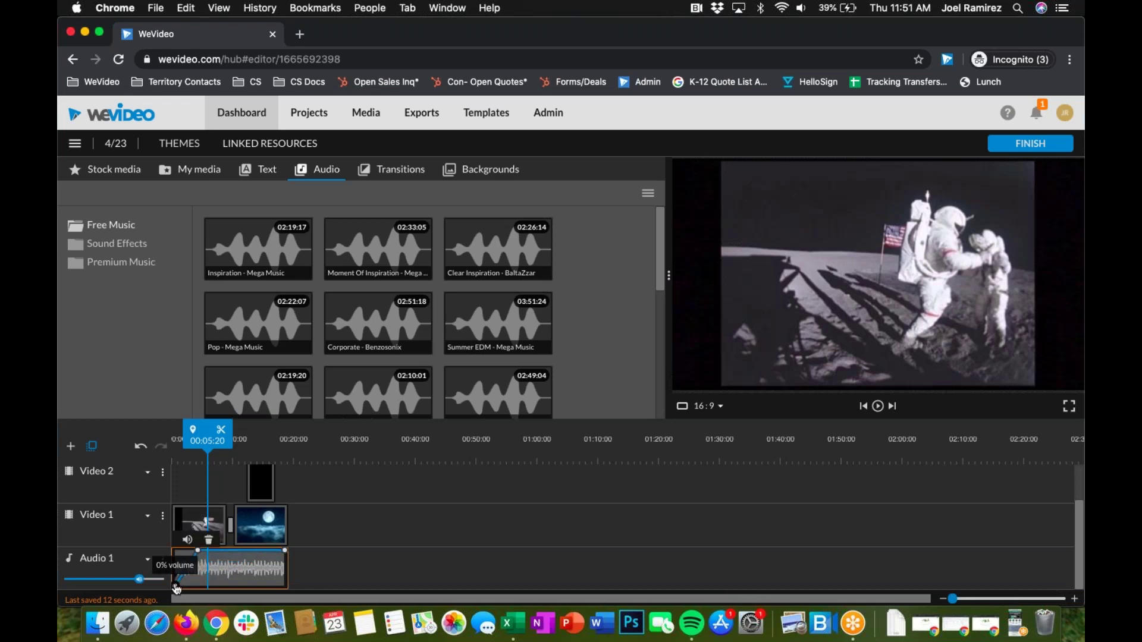
- Fade out the music clip from about 15 seconds to its end, and move the fade-in point slightly later
{"action": "left_click", "coordinate": [260, 550]}
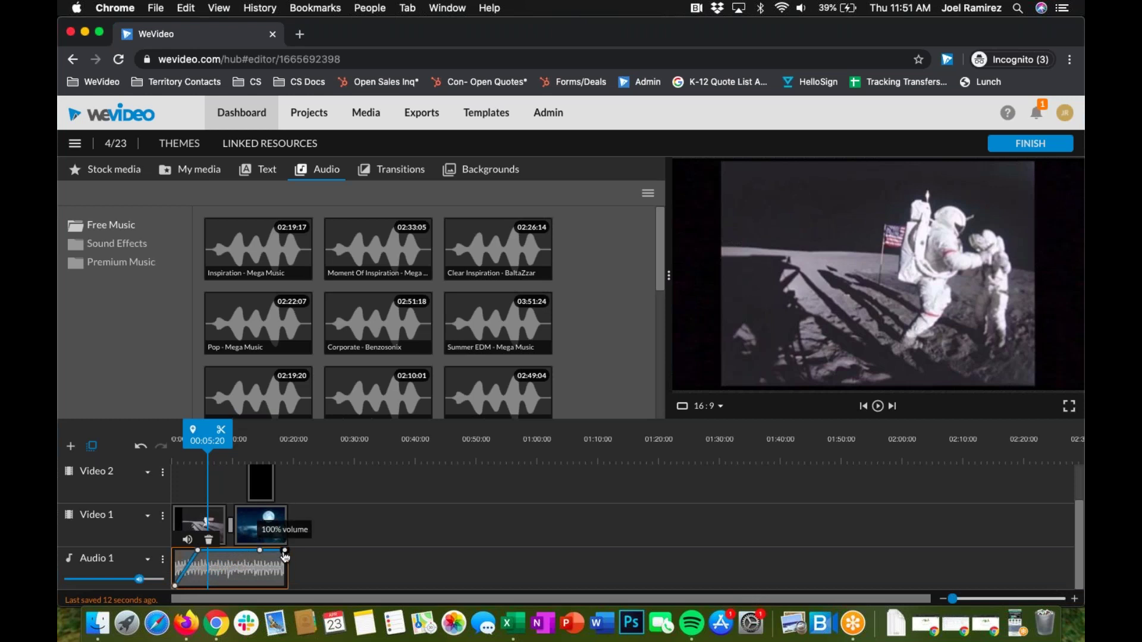
{"action": "left_click_drag", "start_coordinate": [285, 553], "coordinate": [285, 586]}
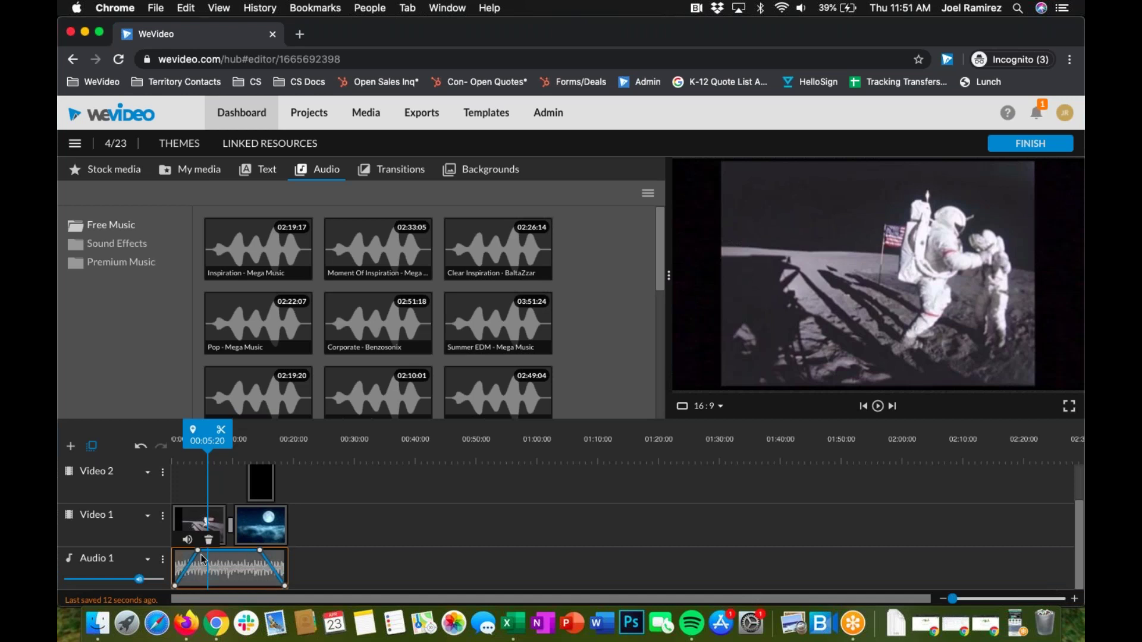
{"action": "left_click_drag", "start_coordinate": [197, 551], "coordinate": [209, 562]}
- Play the project from 00:00:00 to check the music fades and the Moon title, pausing at 00:16:02
{"action": "scroll", "coordinate": [310, 529], "scroll_direction": "up", "scroll_amount": 2}
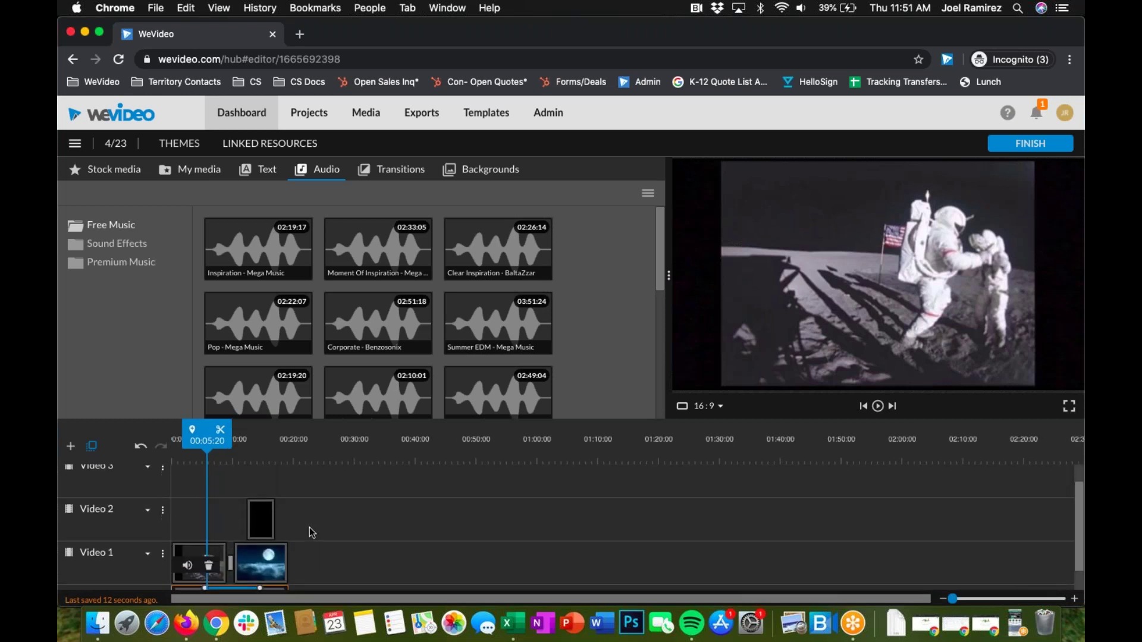
{"action": "left_click_drag", "start_coordinate": [192, 441], "coordinate": [168, 440]}
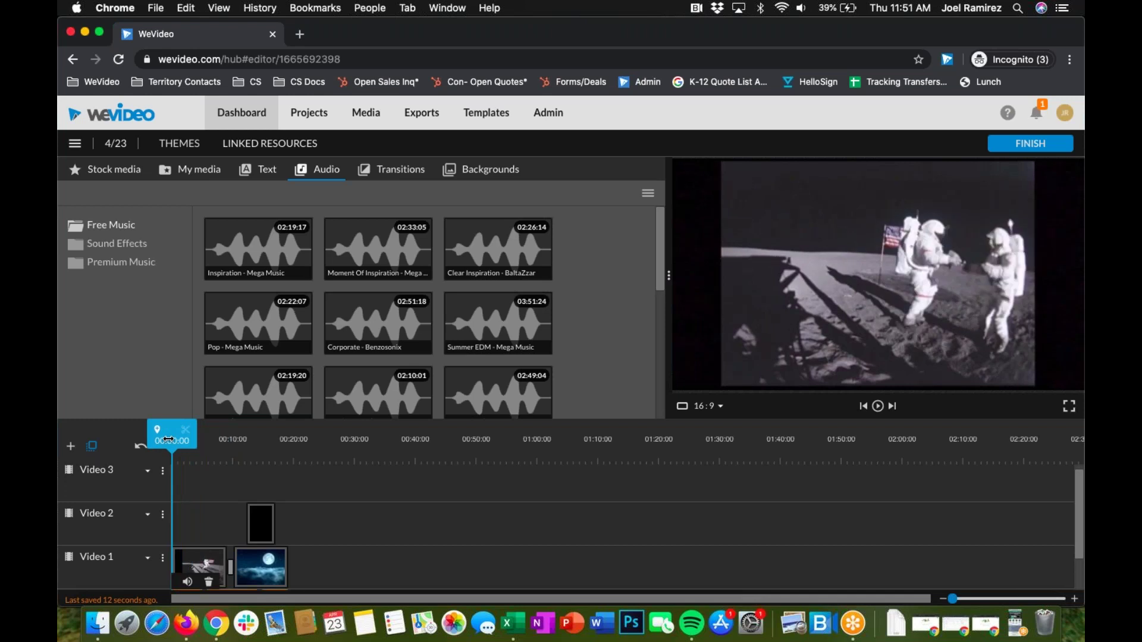
{"action": "key", "text": "space"}
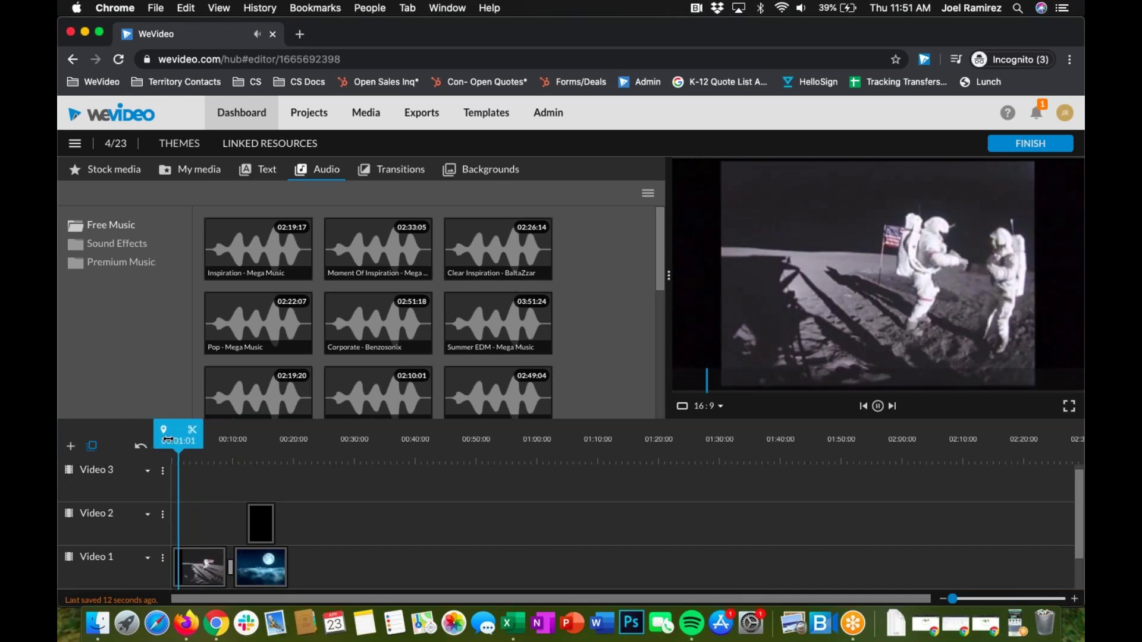
{"action": "scroll", "coordinate": [269, 518], "scroll_direction": "down", "scroll_amount": 2}
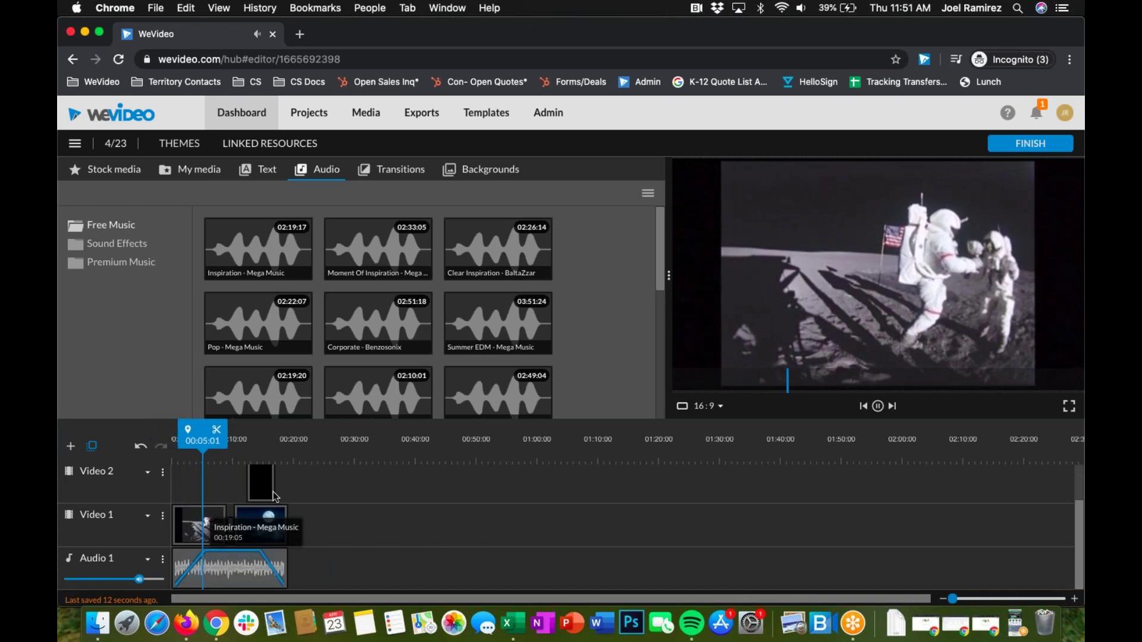
{"action": "scroll", "coordinate": [335, 535], "scroll_direction": "up", "scroll_amount": 1}
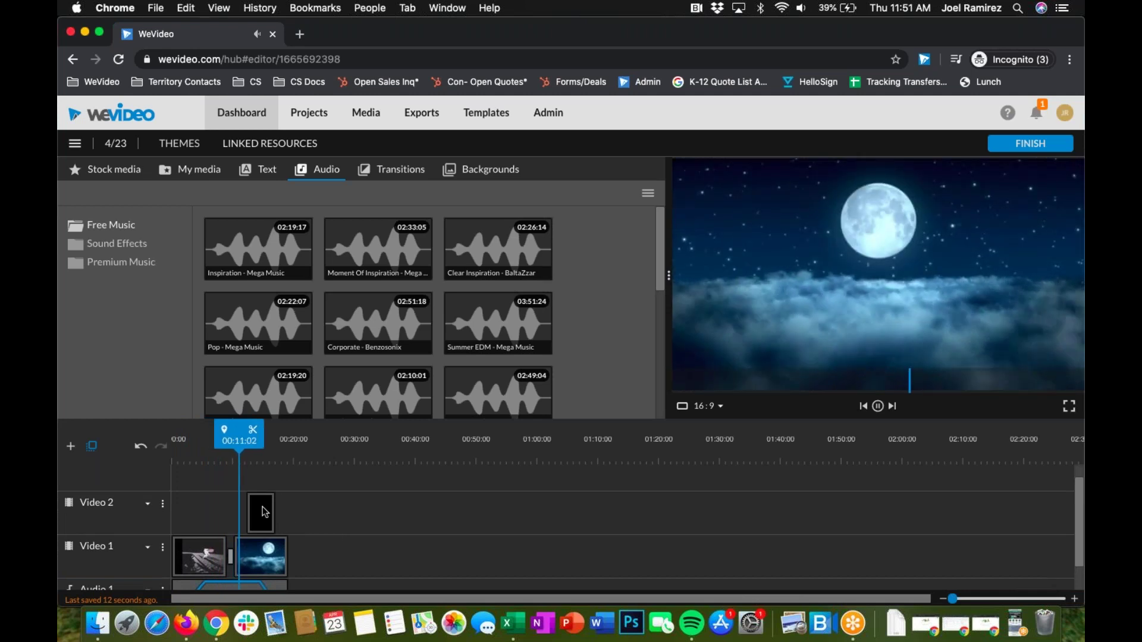
{"action": "left_click", "coordinate": [878, 407]}
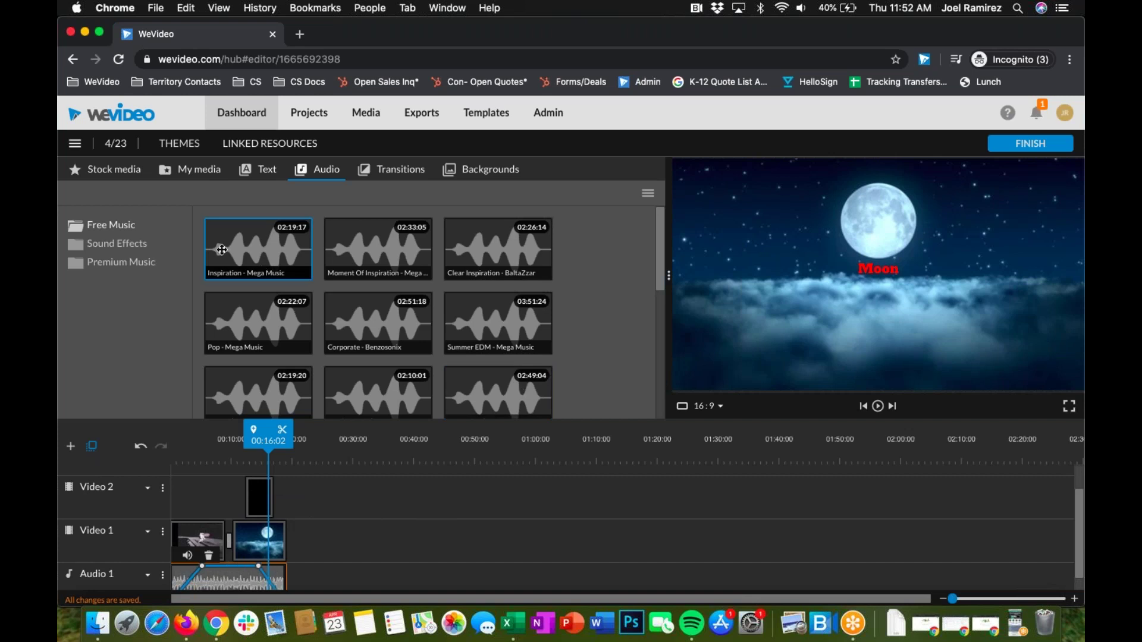
- Add the Chroma Welly green-screen clip from the project media to Video 2, starting at about 00:34:06
{"action": "left_click", "coordinate": [122, 176]}
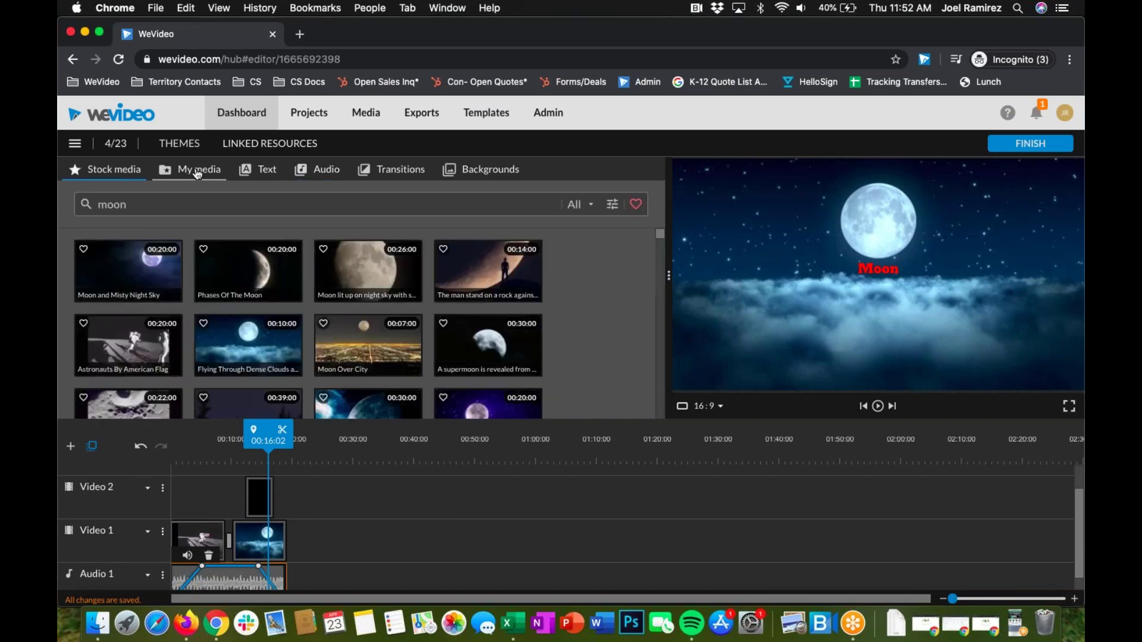
{"action": "left_click", "coordinate": [198, 173]}
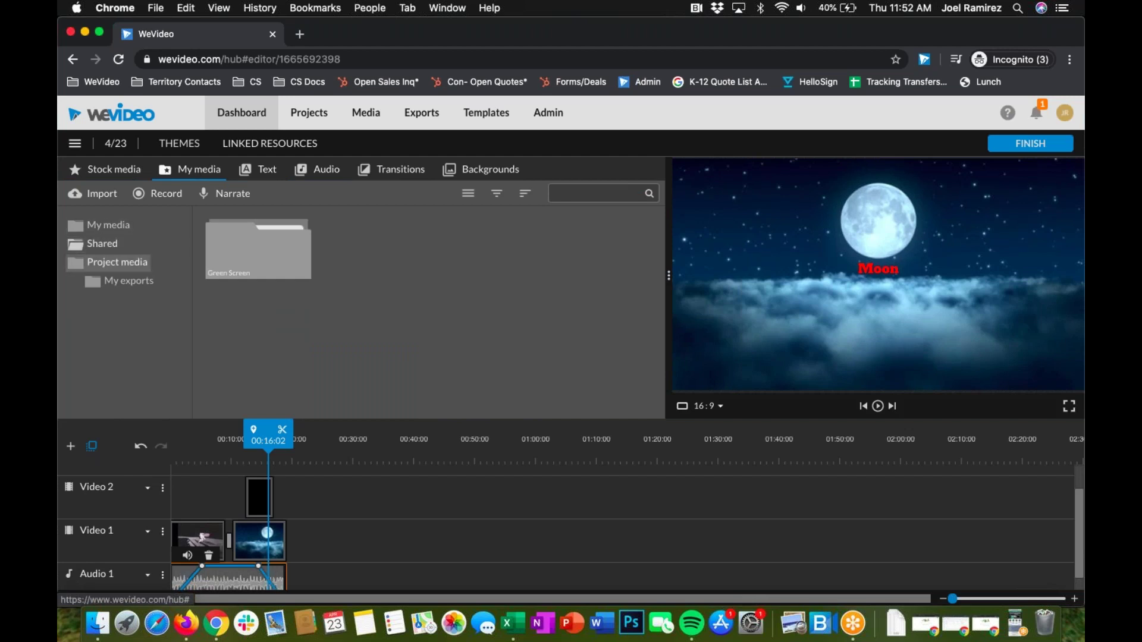
{"action": "left_click", "coordinate": [117, 262]}
{"action": "scroll", "coordinate": [546, 336], "scroll_direction": "down", "scroll_amount": 2}
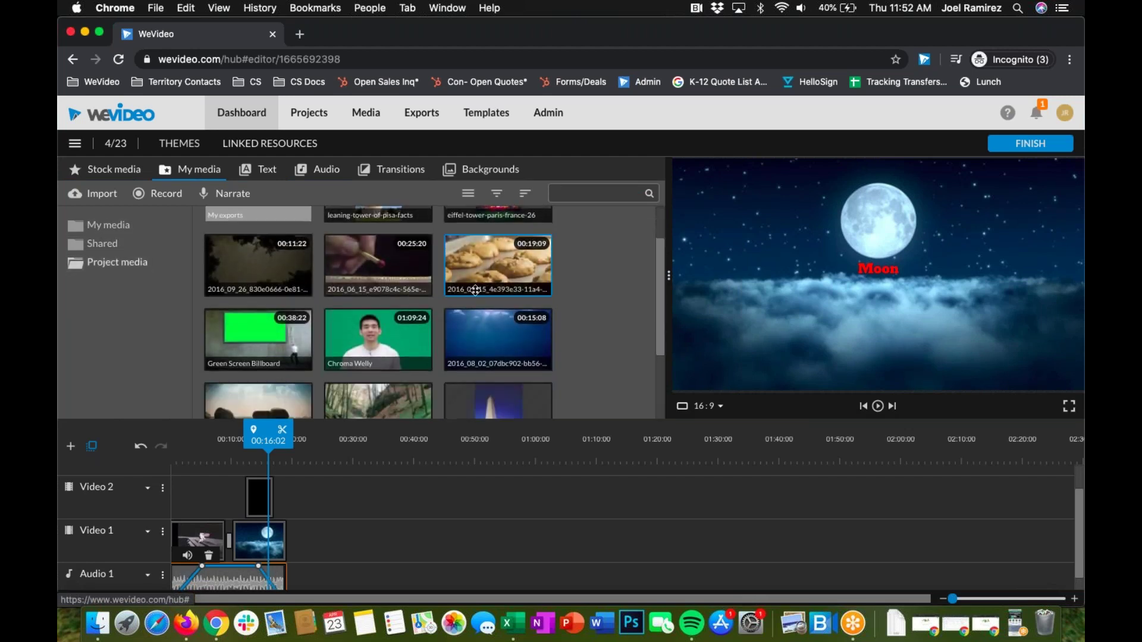
{"action": "left_click", "coordinate": [363, 343]}
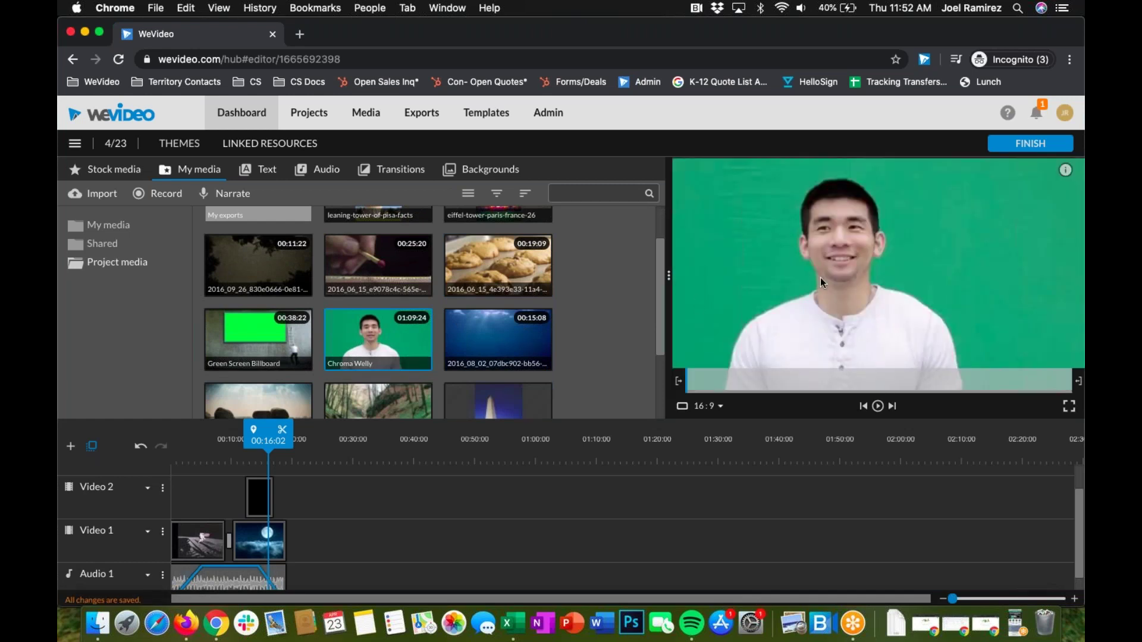
{"action": "left_click_drag", "start_coordinate": [360, 334], "coordinate": [402, 491]}
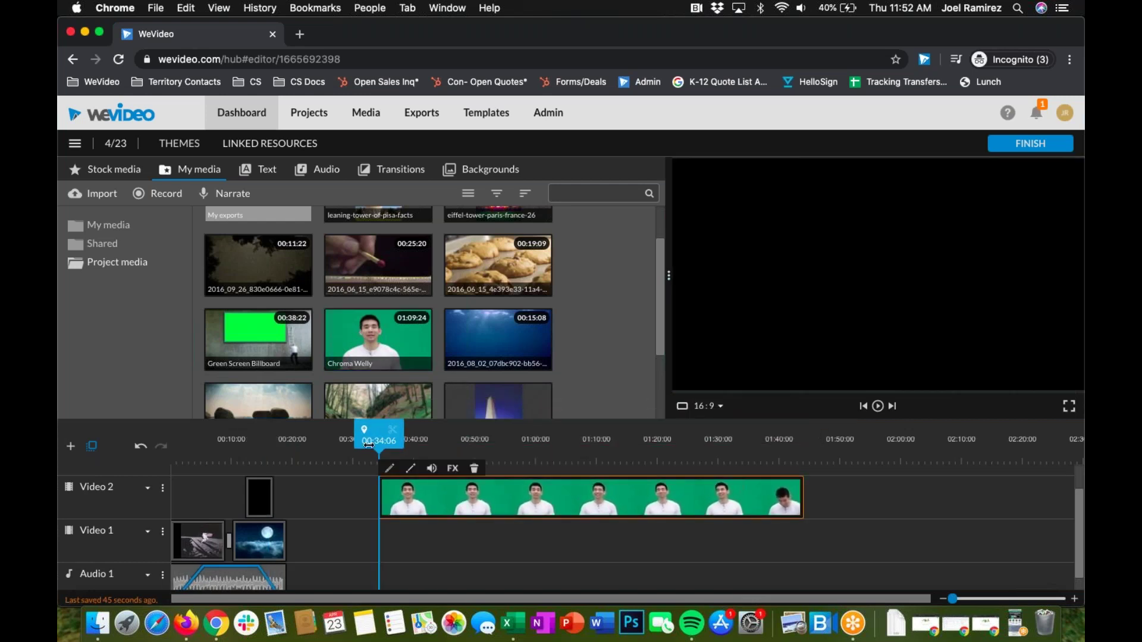
- Preview the Chroma Welly clip at 00:40:02 and move it earlier on Video 2 to start at 00:29:16
{"action": "left_click_drag", "start_coordinate": [368, 445], "coordinate": [404, 443]}
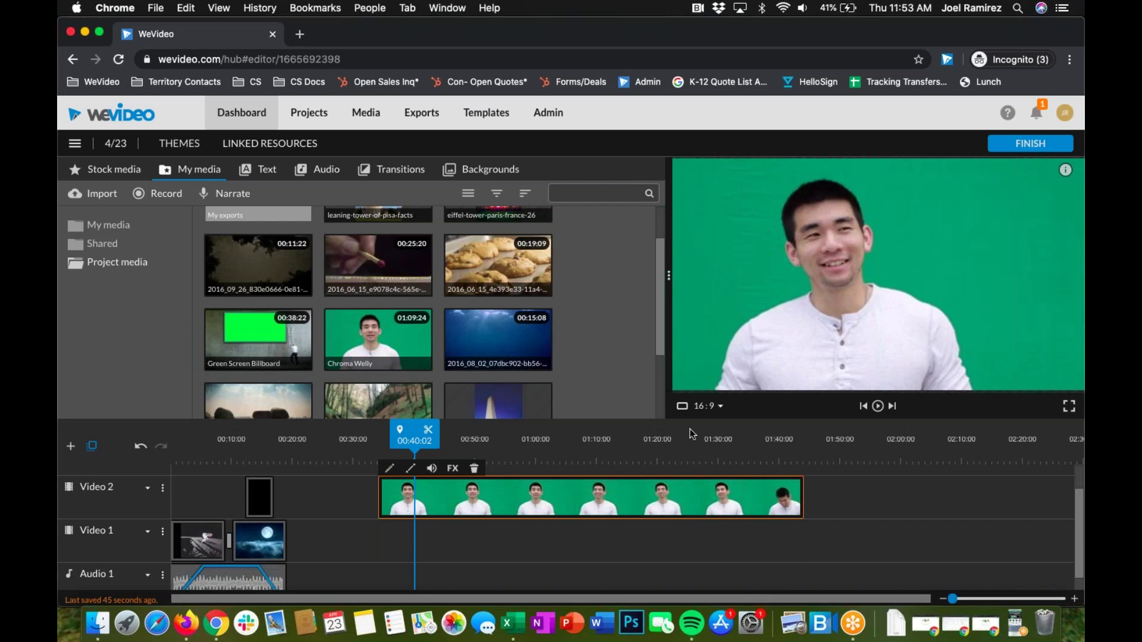
{"action": "left_click_drag", "start_coordinate": [481, 504], "coordinate": [453, 504]}
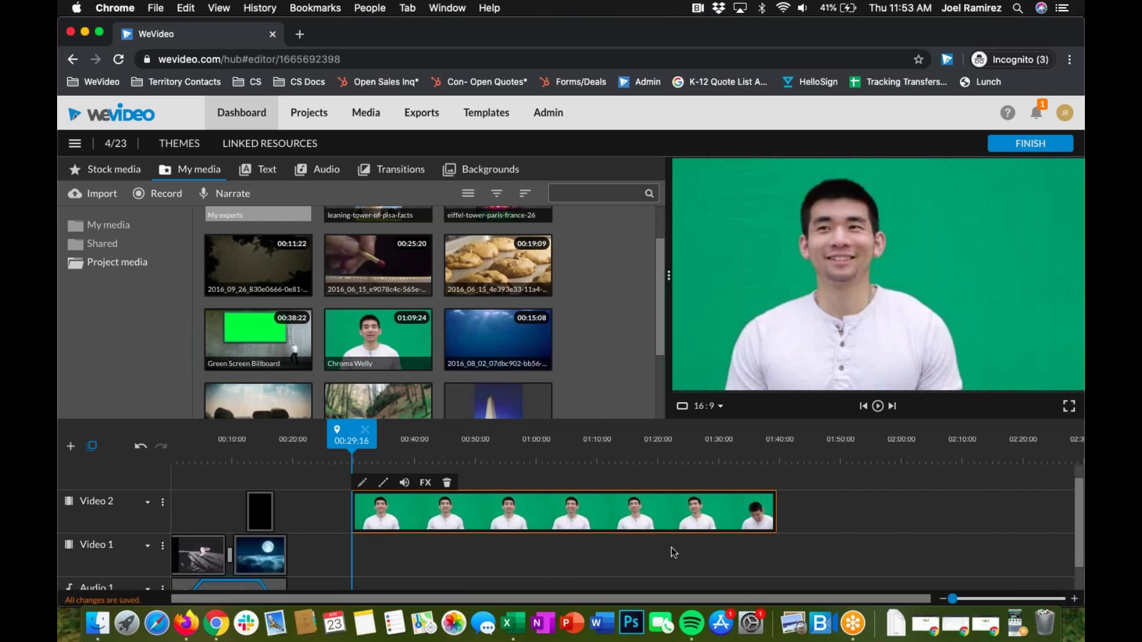
{"action": "scroll", "coordinate": [488, 523], "scroll_direction": "down", "scroll_amount": 1}
{"action": "scroll", "coordinate": [470, 522], "scroll_direction": "up", "scroll_amount": 1}
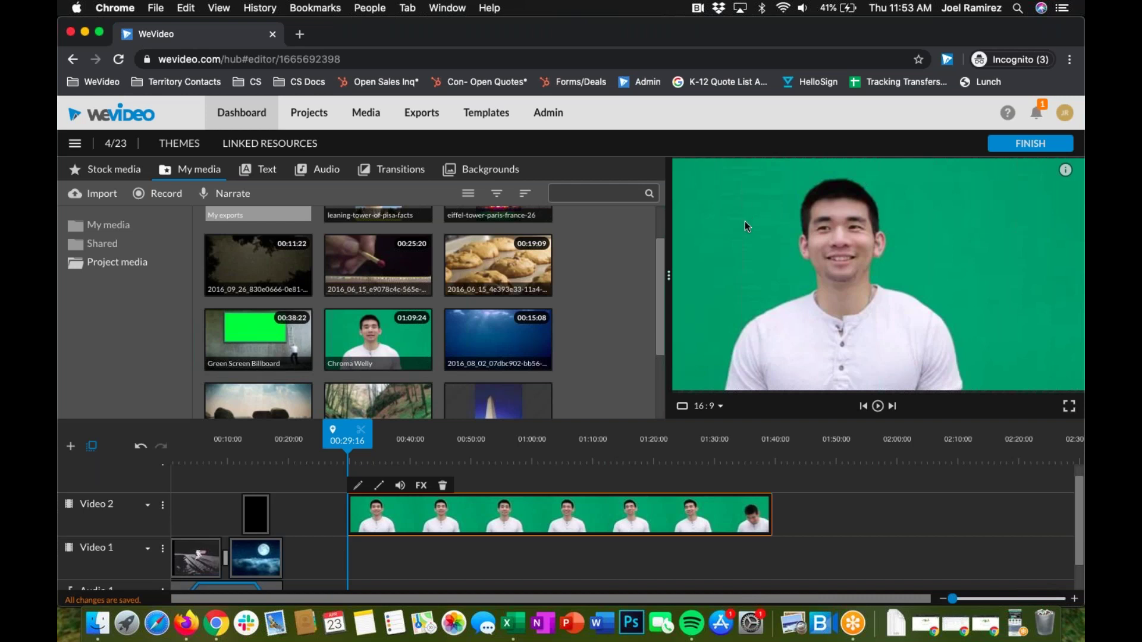
- Add the Space Shuttle Soaring Into The Atmosphere clip from the stock media favorites to Video 1, beneath the start of the Chroma Welly clip
{"action": "scroll", "coordinate": [498, 301], "scroll_direction": "down", "scroll_amount": 3}
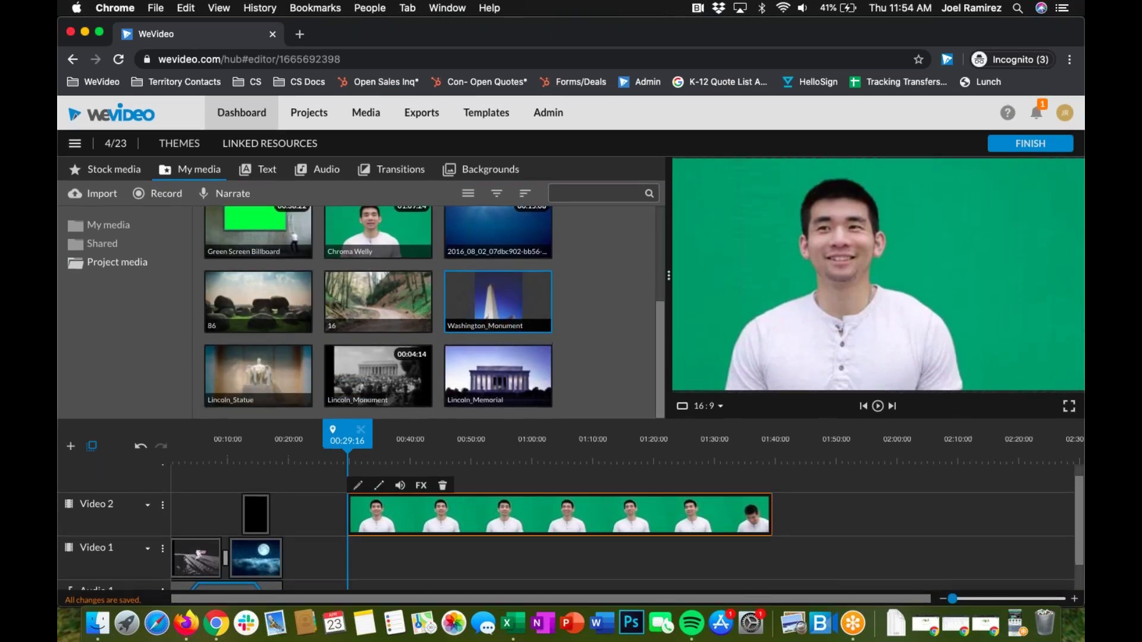
{"action": "scroll", "coordinate": [498, 301], "scroll_direction": "up", "scroll_amount": 4}
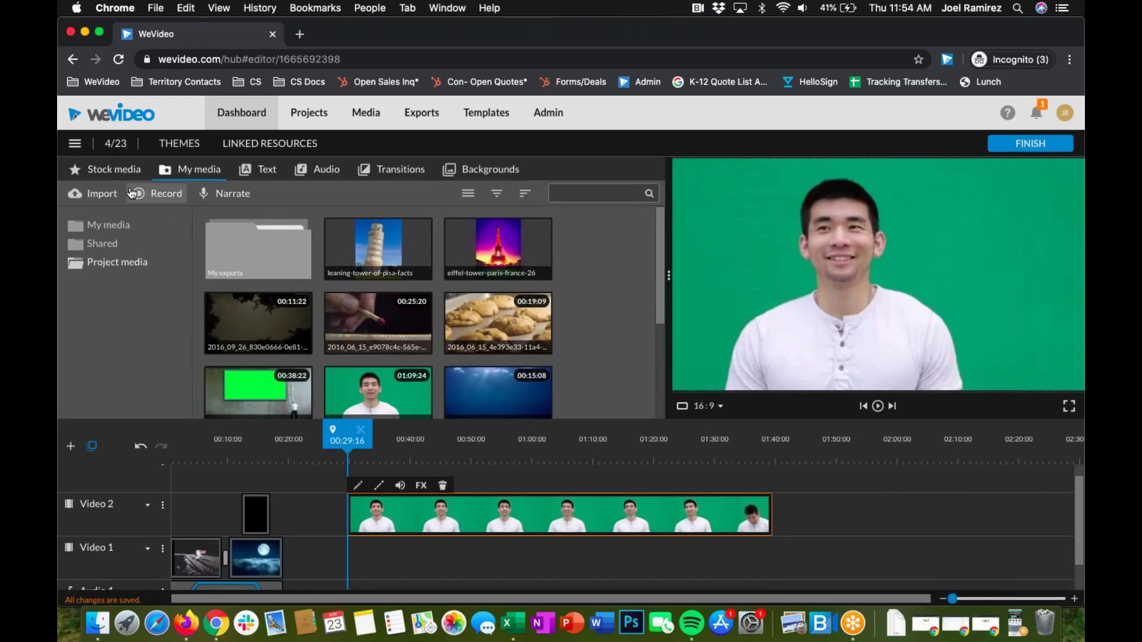
{"action": "left_click", "coordinate": [122, 172]}
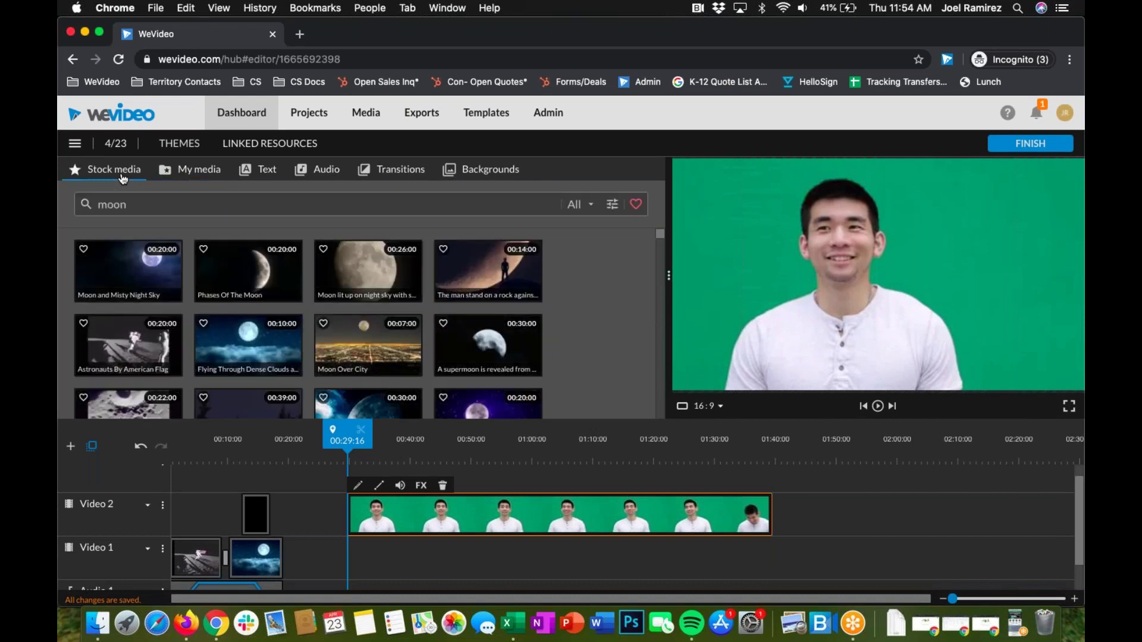
{"action": "left_click", "coordinate": [636, 204]}
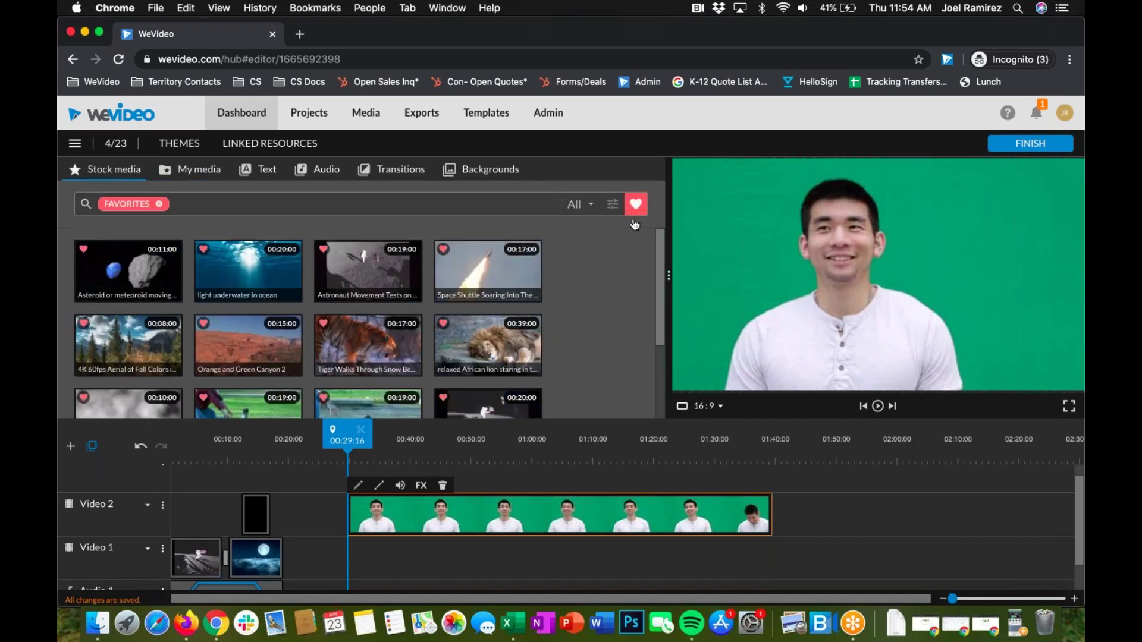
{"action": "left_click", "coordinate": [515, 274]}
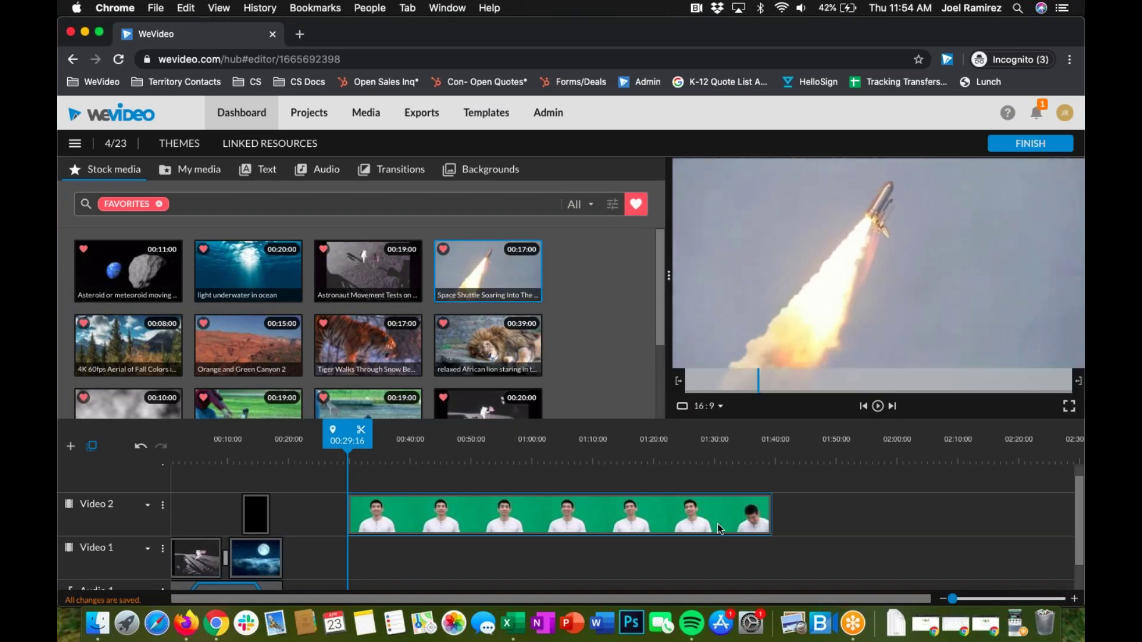
{"action": "key", "text": "space"}
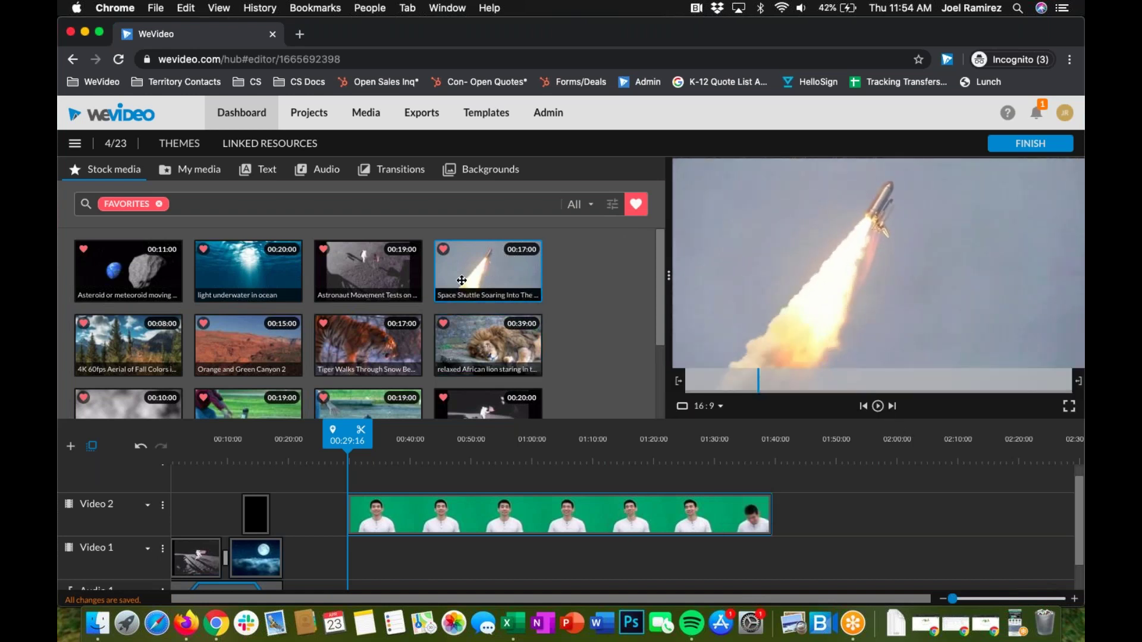
{"action": "left_click_drag", "start_coordinate": [462, 281], "coordinate": [371, 568]}
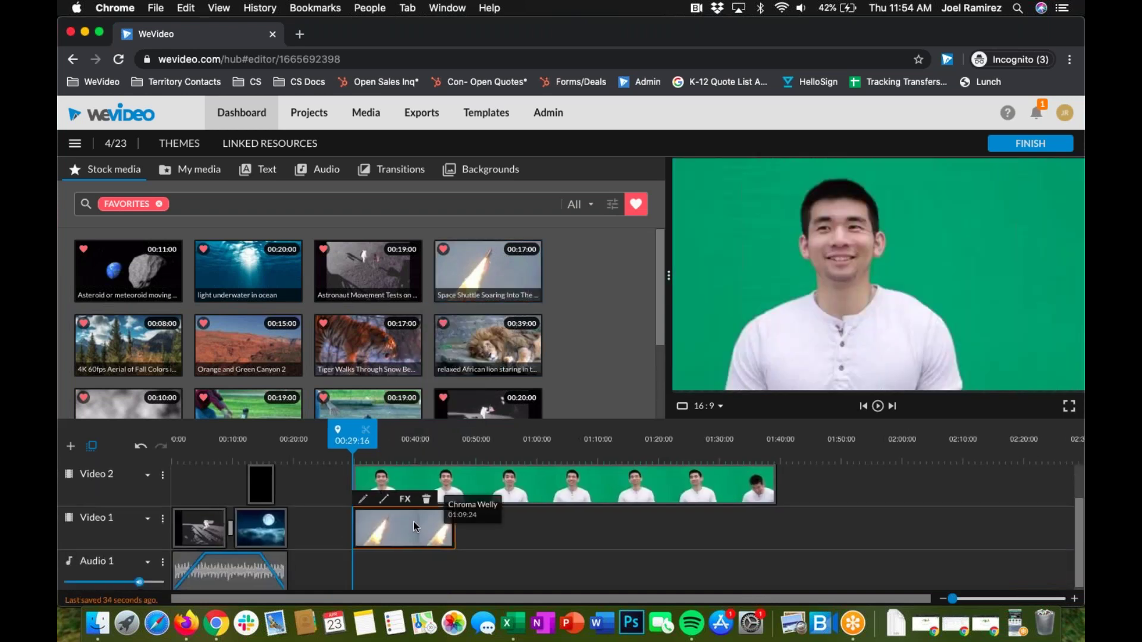
{"action": "mouse_move", "coordinate": [453, 521]}
{"action": "left_mouse_down"}
{"action": "mouse_move", "coordinate": [532, 526]}
{"action": "mouse_move", "coordinate": [467, 527]}
{"action": "left_mouse_up"}
- Trim the end of the Chroma Welly clip to match the shuttle clip's end, at a length of 00:17:11
{"action": "left_click", "coordinate": [734, 479]}
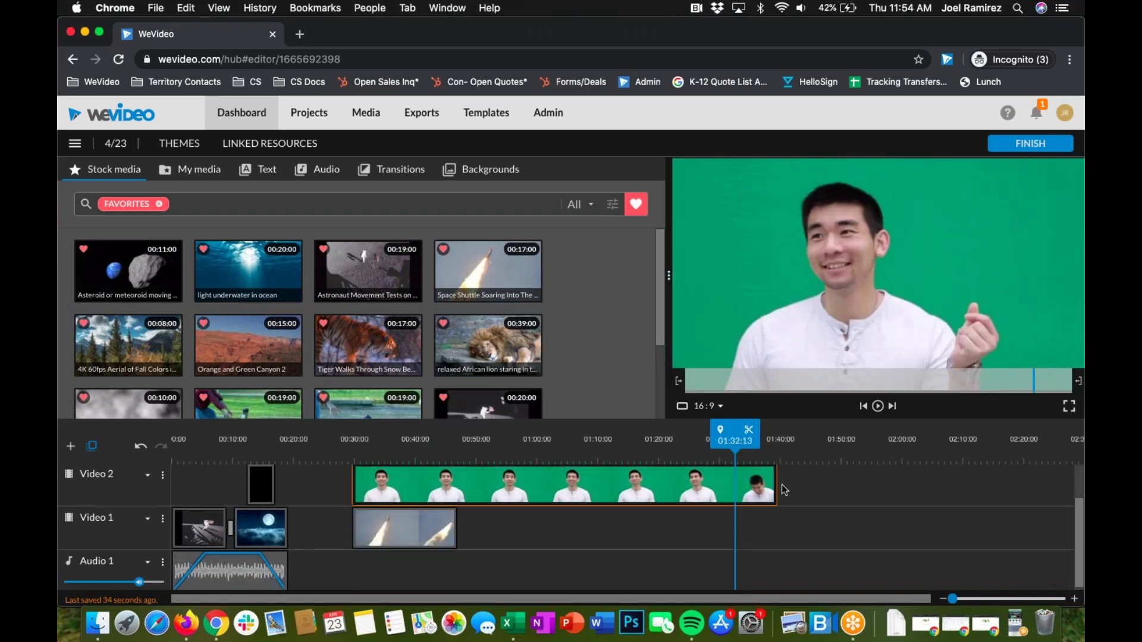
{"action": "left_click_drag", "start_coordinate": [776, 484], "coordinate": [618, 490]}
{"action": "left_click_drag", "start_coordinate": [516, 501], "coordinate": [458, 503]}
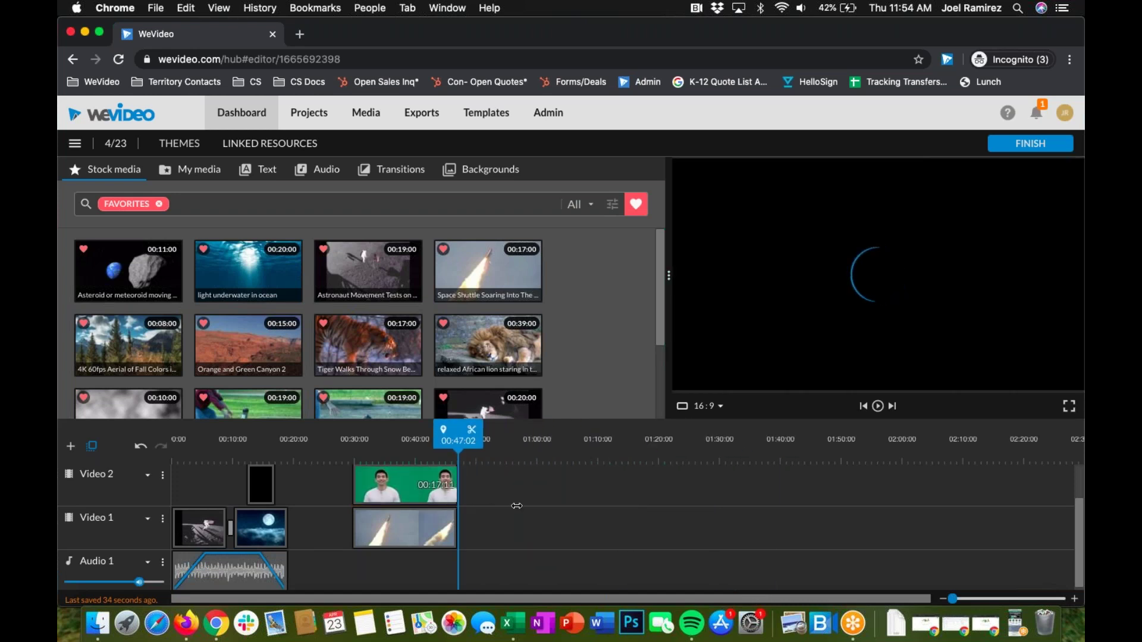
- Examine how the Chroma Welly clip on Video 2 overlays the shuttle clip on Video 1
{"action": "left_click_drag", "start_coordinate": [461, 440], "coordinate": [394, 439]}
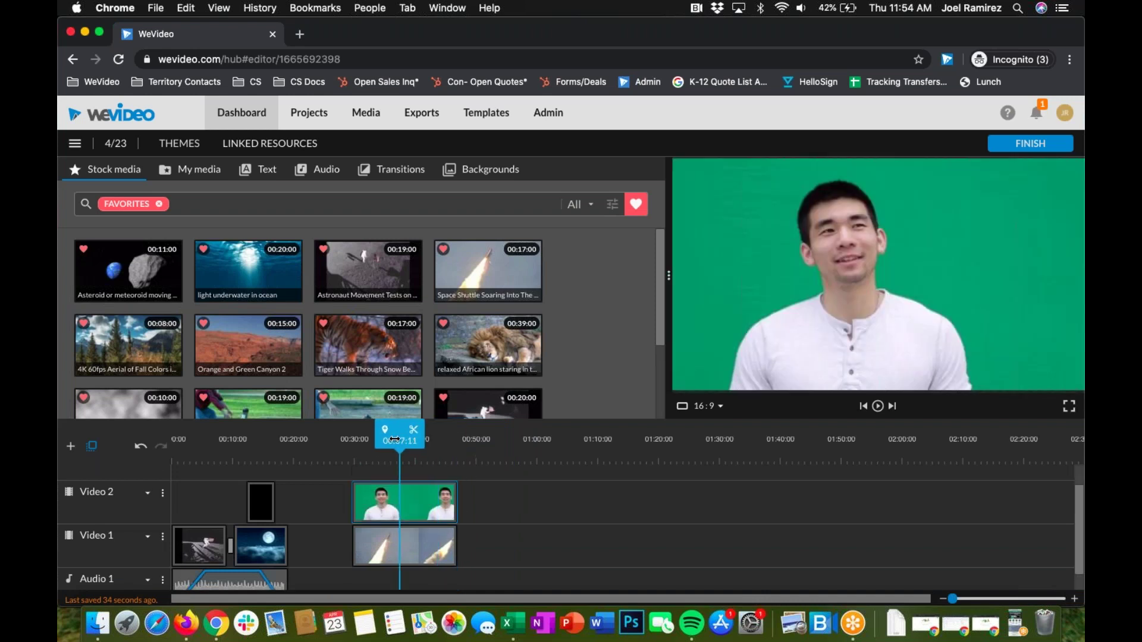
{"action": "left_click", "coordinate": [418, 545]}
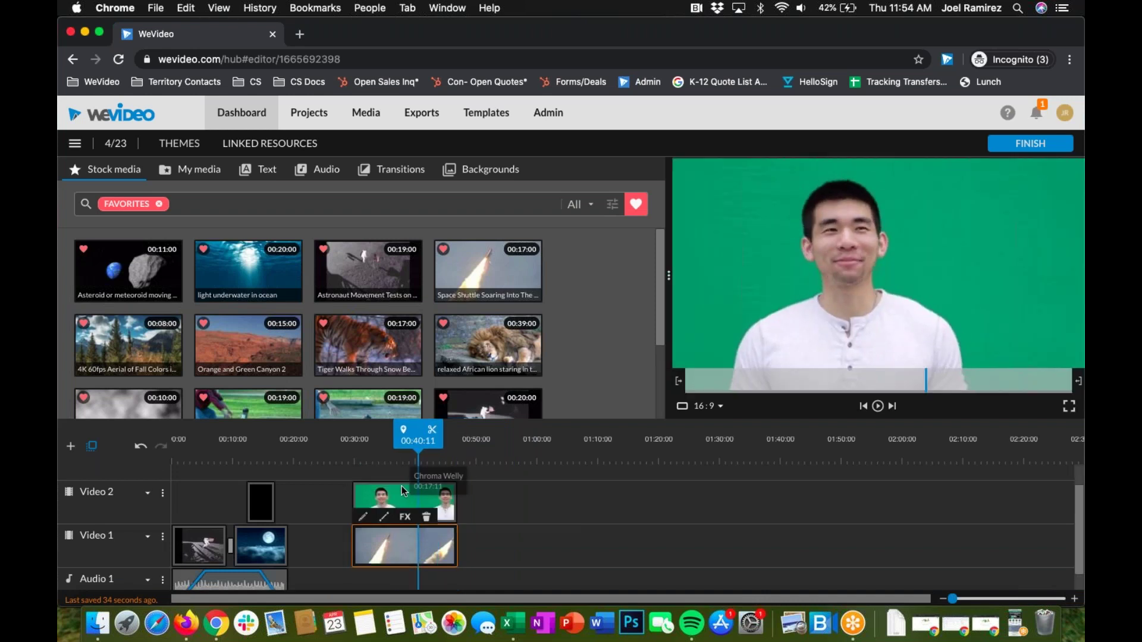
{"action": "left_click", "coordinate": [403, 491]}
{"action": "left_click", "coordinate": [404, 544]}
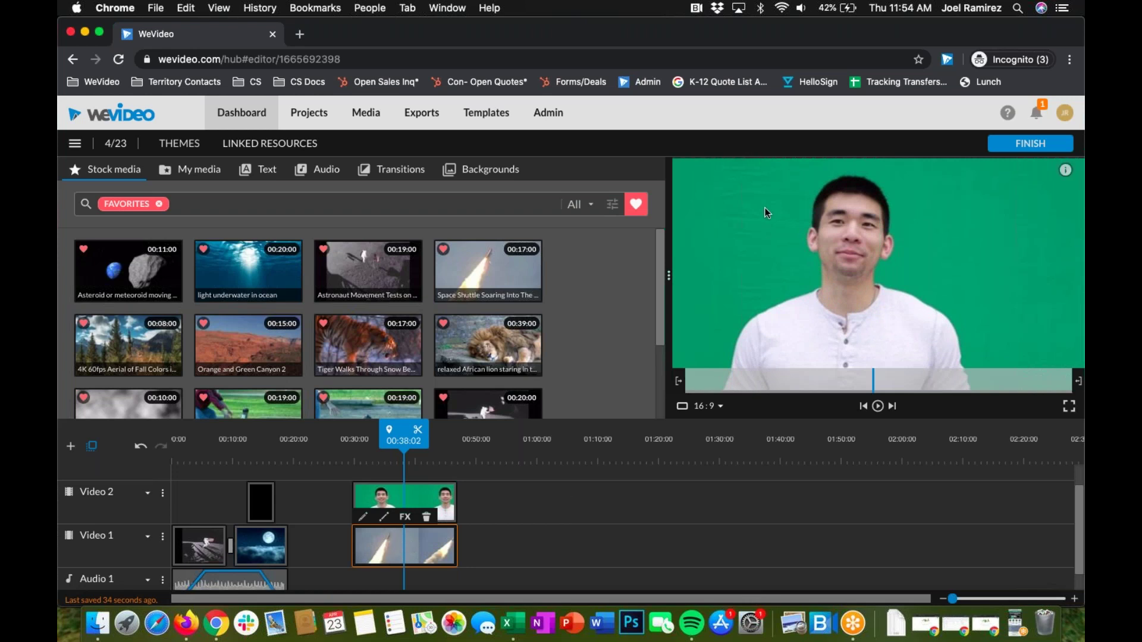
{"action": "left_click", "coordinate": [397, 501]}
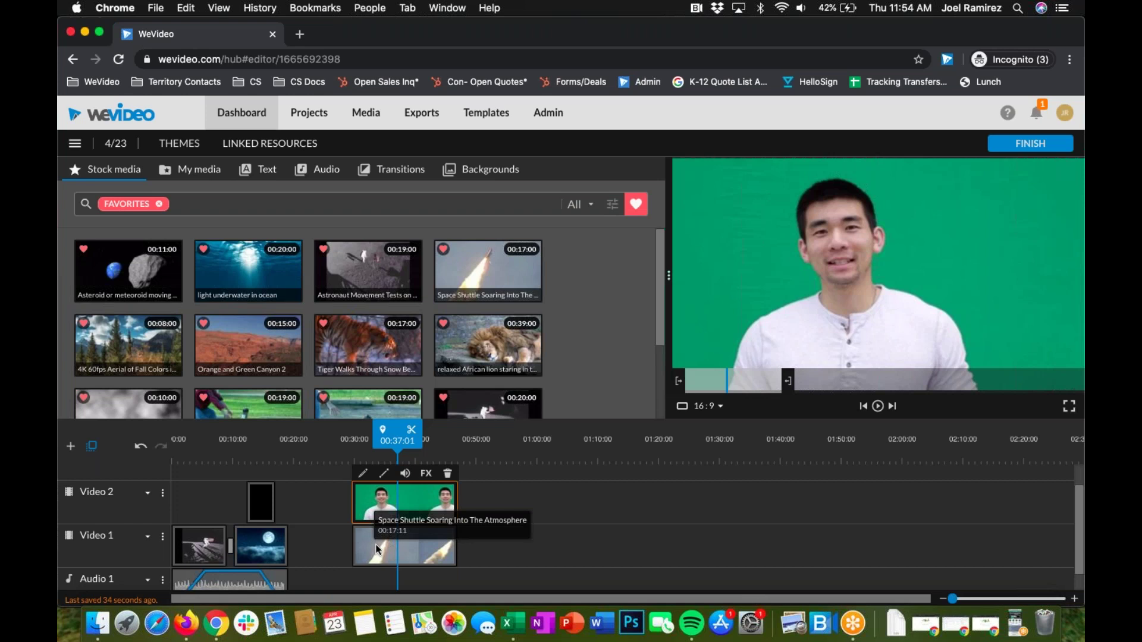
- Open the Chroma Welly clip for editing, clear its caption placeholder, and look through its volume and color settings
{"action": "double_click", "coordinate": [412, 495]}
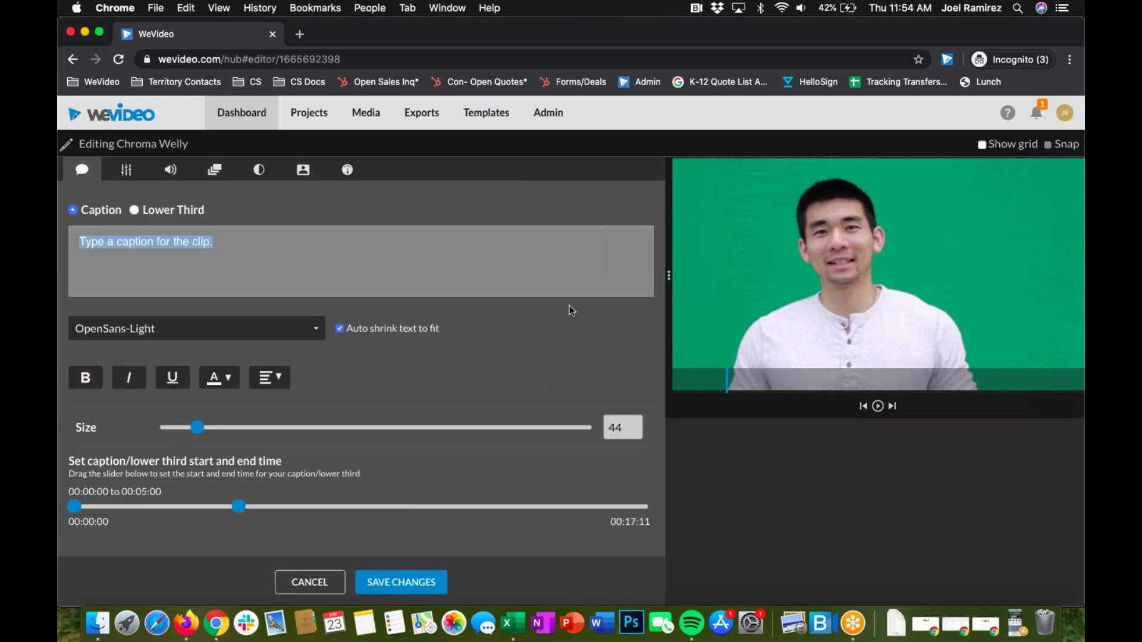
{"action": "key", "text": "BackSpace"}
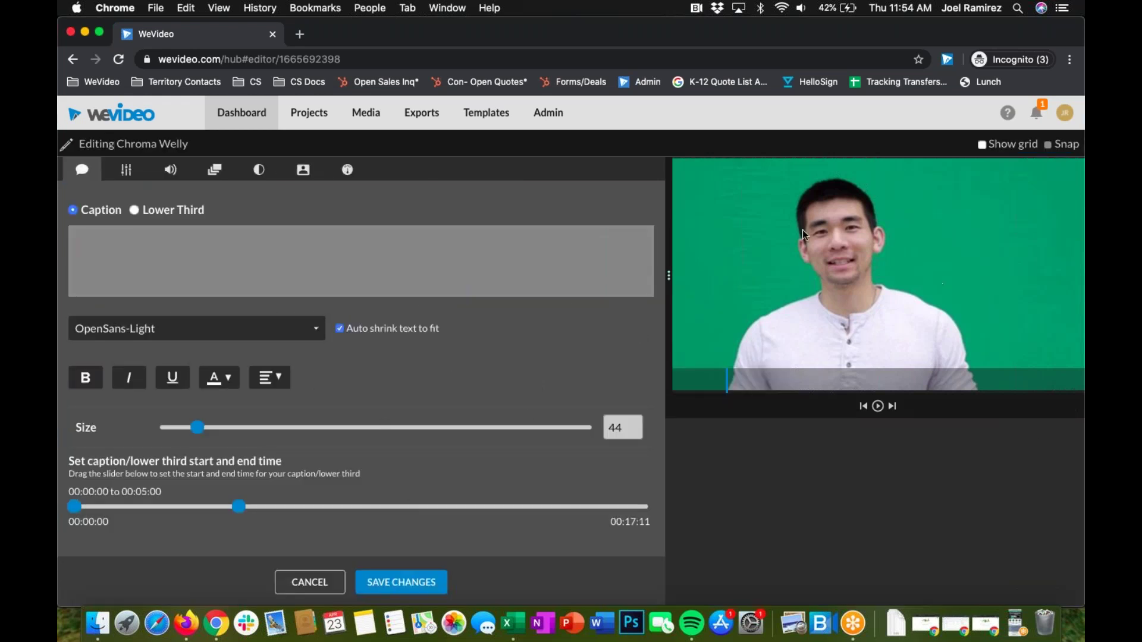
{"action": "left_click", "coordinate": [127, 170]}
{"action": "left_click", "coordinate": [172, 171]}
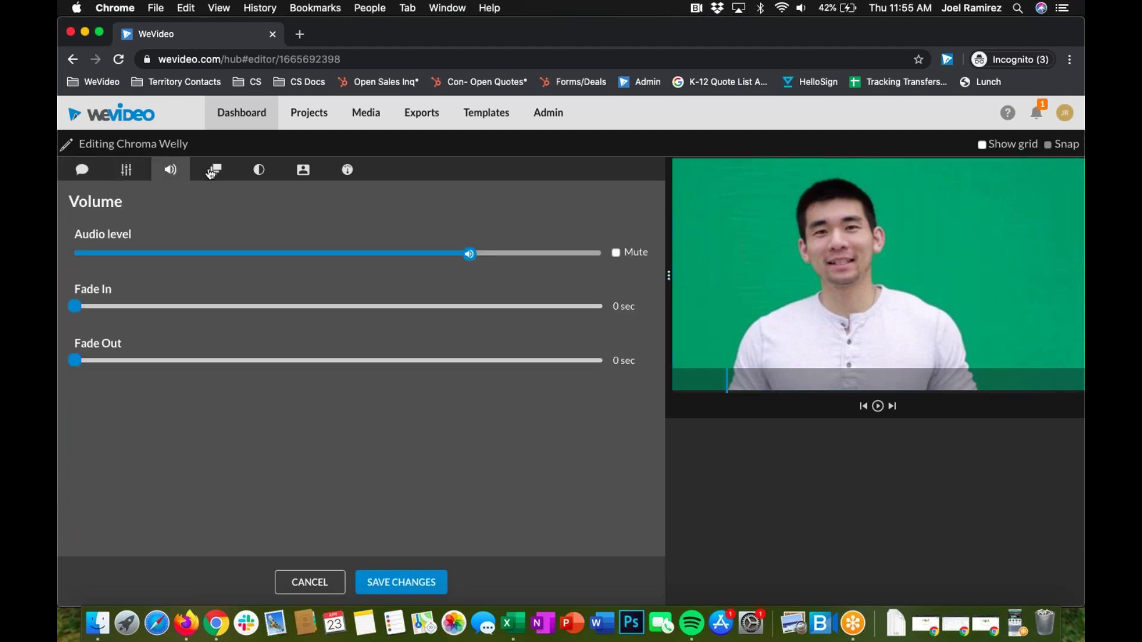
{"action": "left_click", "coordinate": [213, 171]}
{"action": "left_click", "coordinate": [254, 172]}
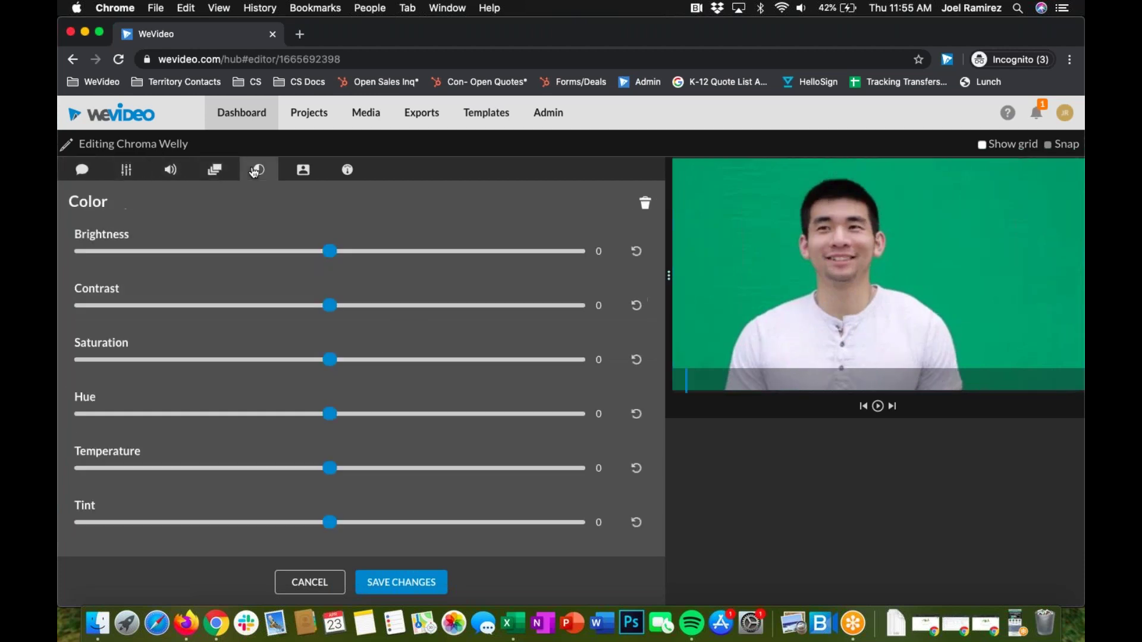
- Key out the Chroma Welly clip's green background by sampling color 369669 from the preview with Color Keying
{"action": "left_click", "coordinate": [308, 180]}
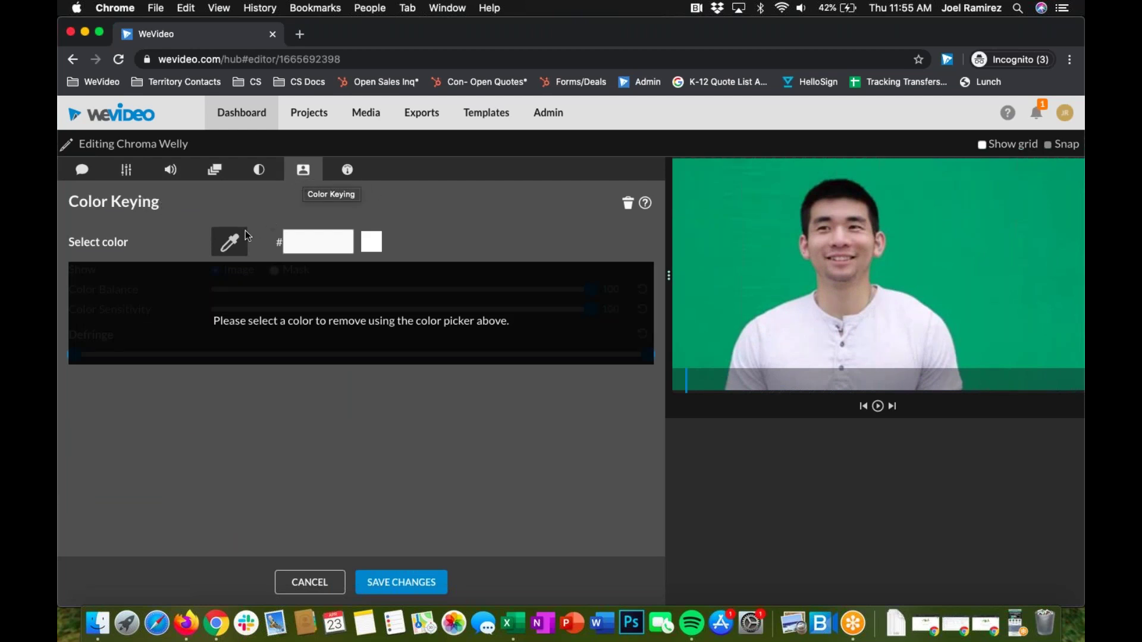
{"action": "left_click", "coordinate": [229, 242]}
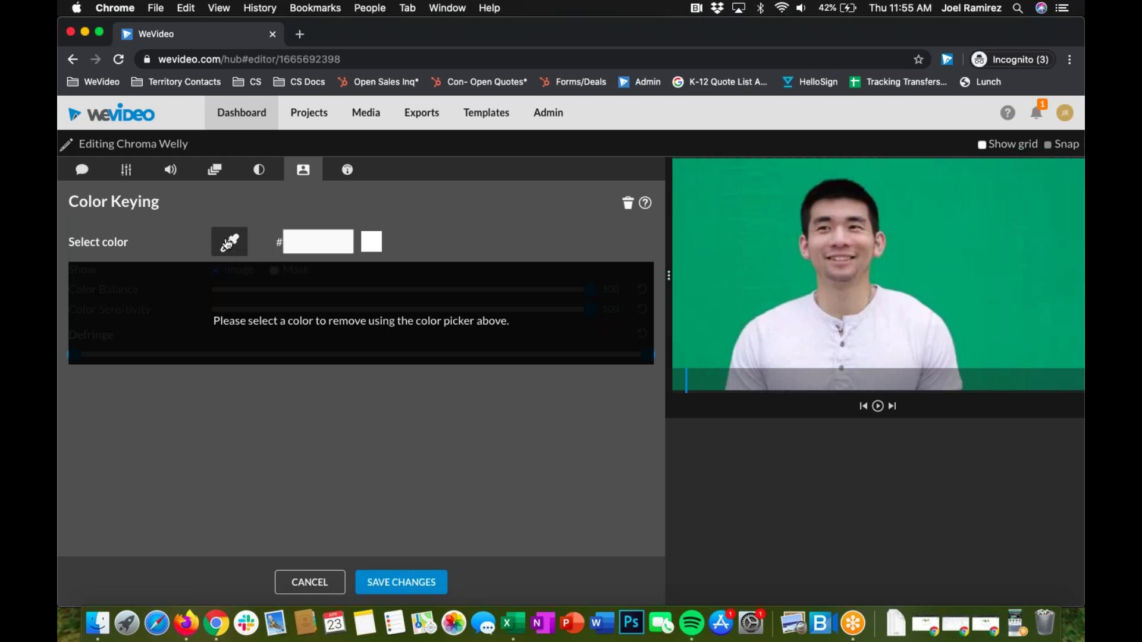
{"action": "left_click", "coordinate": [705, 239]}
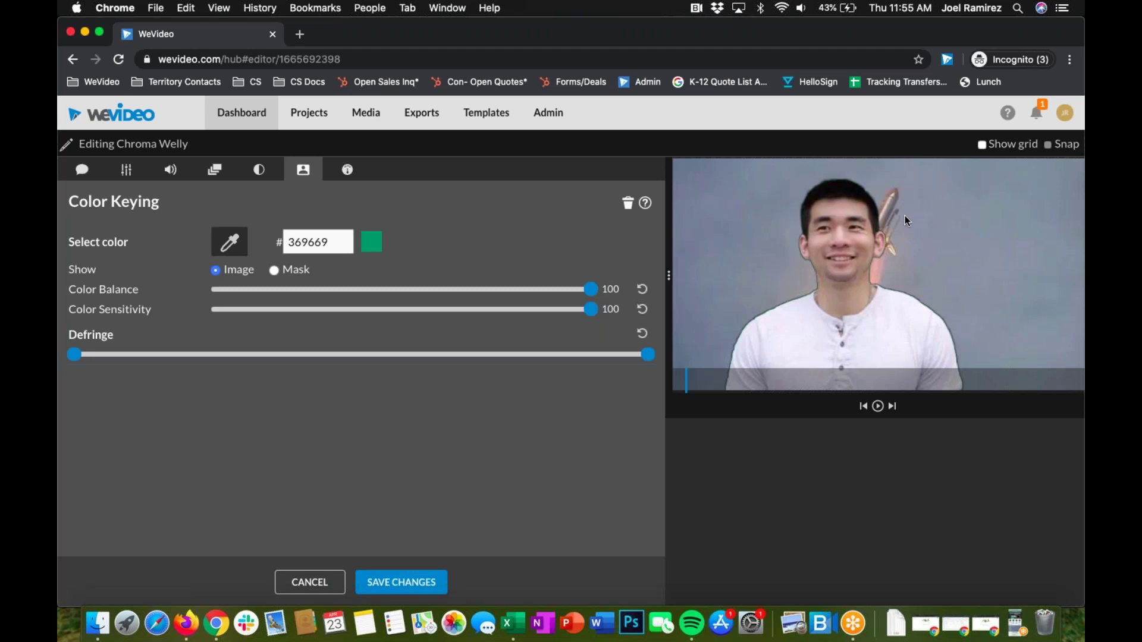
- Try narrowing the defringe range while viewing the mask, and restore the full range and the image view
{"action": "left_click", "coordinate": [273, 273]}
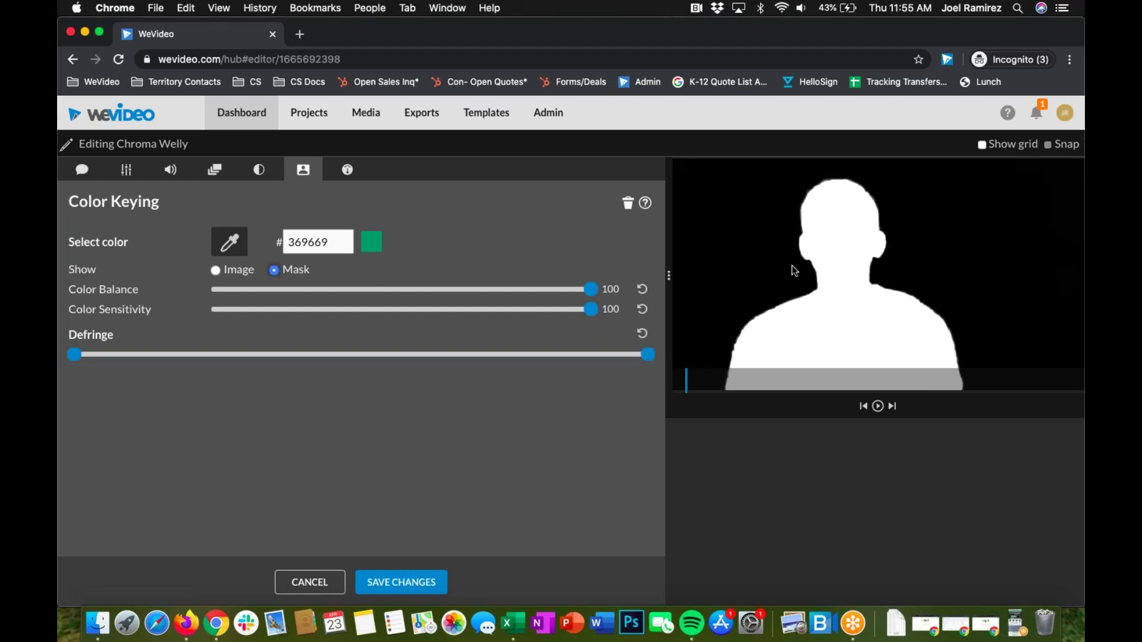
{"action": "left_click_drag", "start_coordinate": [649, 360], "coordinate": [424, 356]}
{"action": "left_click_drag", "start_coordinate": [582, 366], "coordinate": [665, 371]}
{"action": "mouse_move", "coordinate": [73, 354]}
{"action": "left_mouse_down"}
{"action": "mouse_move", "coordinate": [319, 356]}
{"action": "mouse_move", "coordinate": [70, 357]}
{"action": "left_mouse_up"}
{"action": "left_click_drag", "start_coordinate": [590, 309], "coordinate": [614, 292]}
{"action": "left_click", "coordinate": [216, 271]}
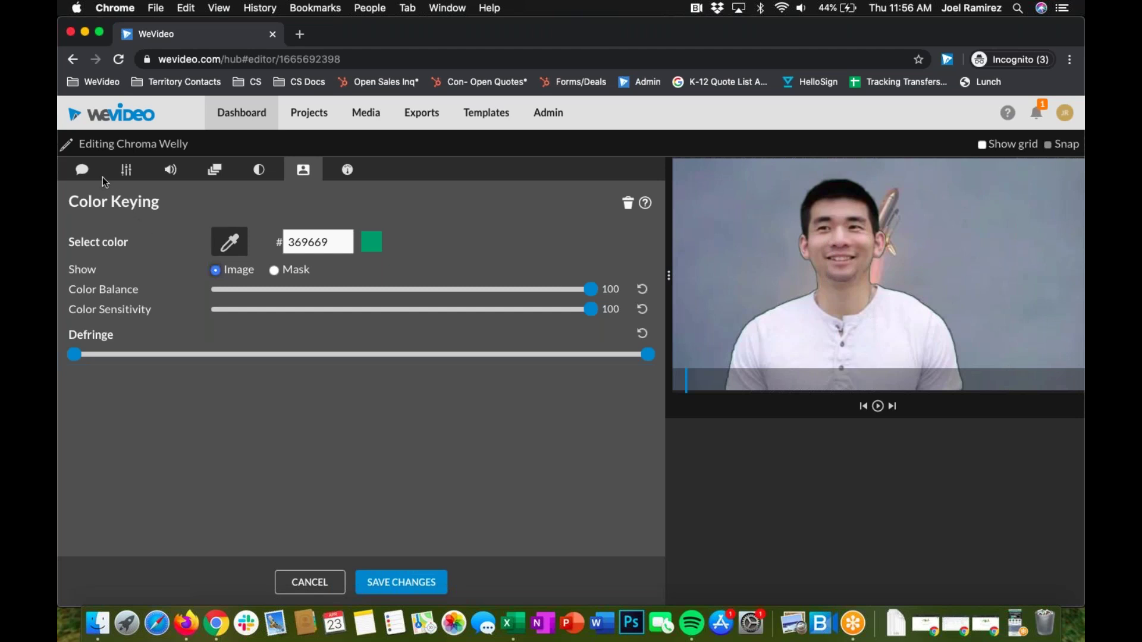
- Scale the Chroma Welly clip to 0.55 and place it in the frame's lower-left corner at x -149, y 488
{"action": "left_click", "coordinate": [122, 175]}
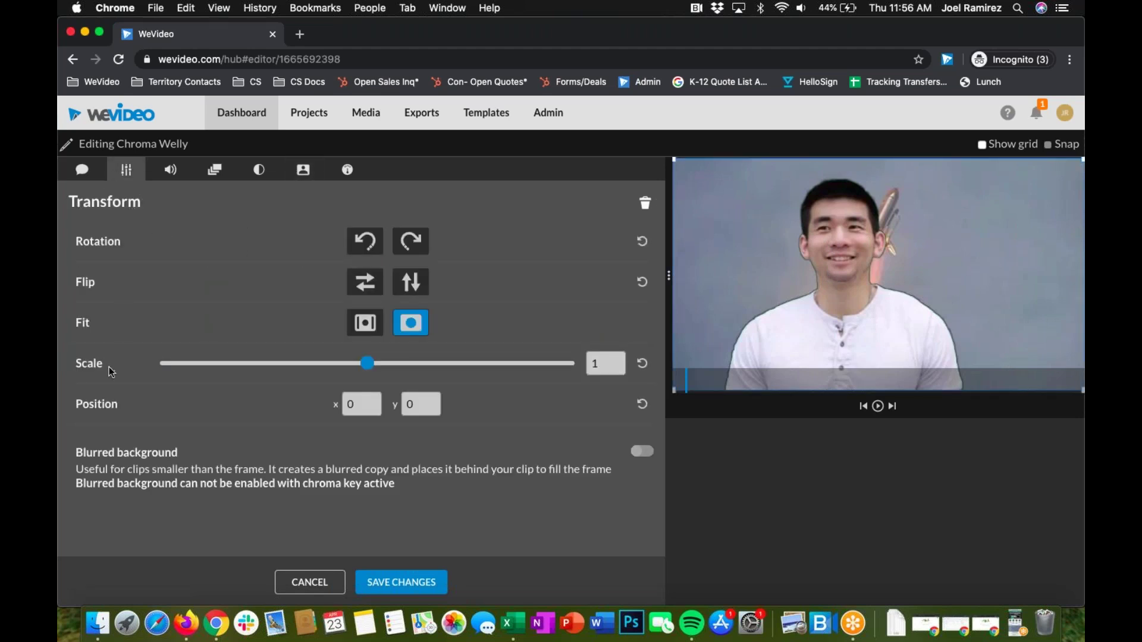
{"action": "left_click_drag", "start_coordinate": [368, 367], "coordinate": [300, 370]}
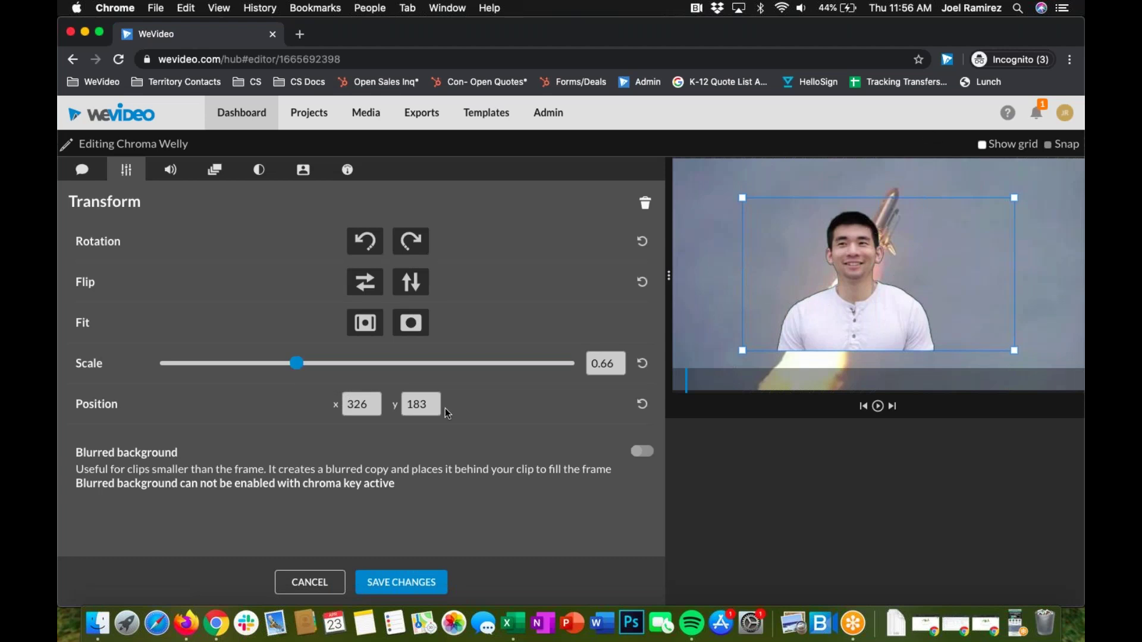
{"action": "left_click_drag", "start_coordinate": [302, 370], "coordinate": [273, 377]}
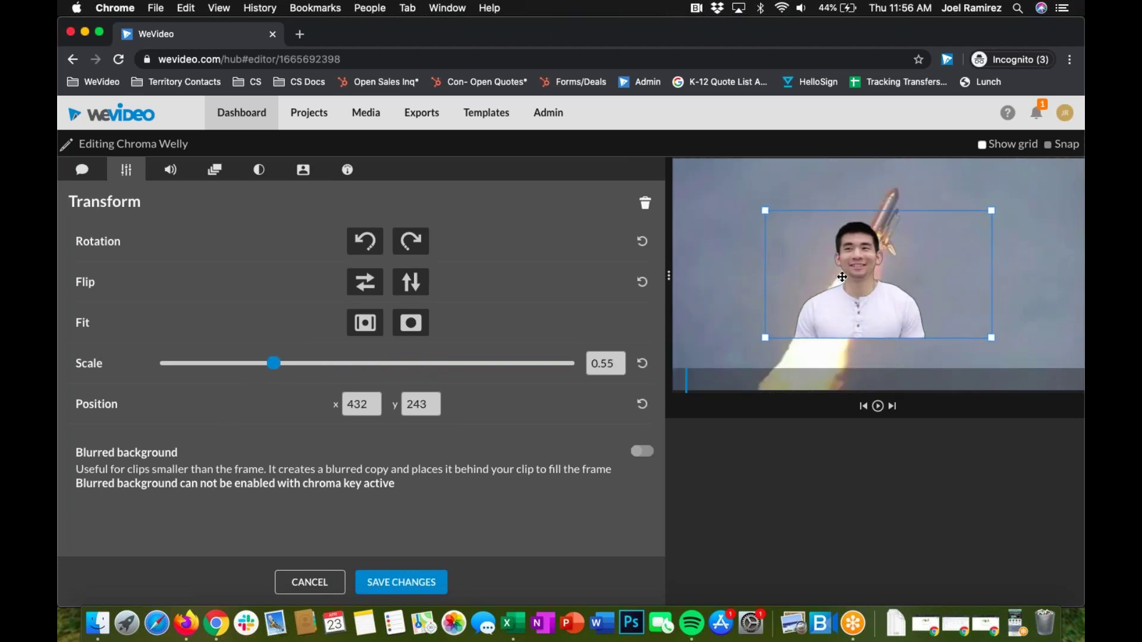
{"action": "left_click_drag", "start_coordinate": [862, 252], "coordinate": [738, 305]}
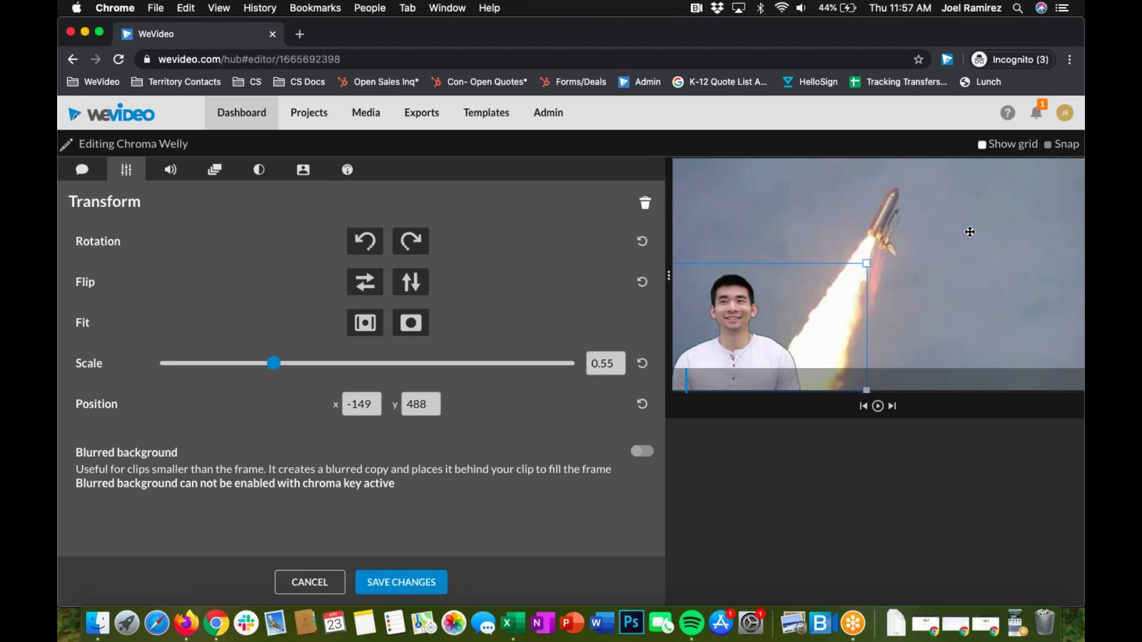
- Try the clockwise rotation on the Chroma Welly clip, turning it four times back to upright
{"action": "left_click", "coordinate": [410, 241]}
{"action": "left_click", "coordinate": [410, 241]}
{"action": "left_click", "coordinate": [410, 241]}
{"action": "left_click", "coordinate": [411, 240]}
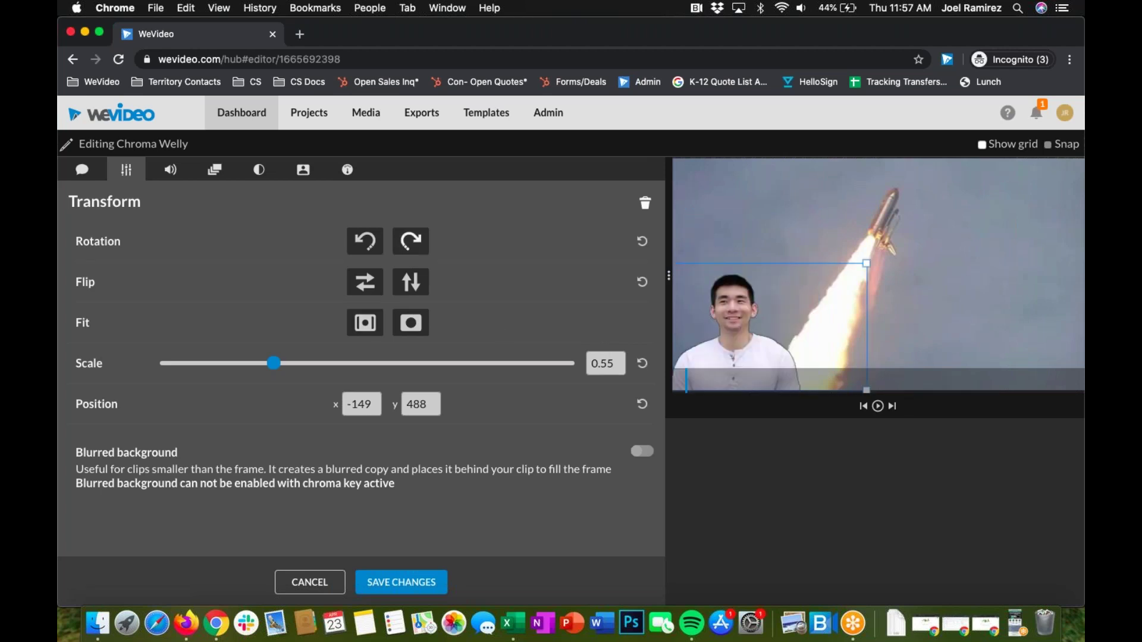
- Review the Chroma Welly clip's horizontal flip, volume and animation settings, and save the clip's edits
{"action": "left_click", "coordinate": [374, 287]}
{"action": "left_click", "coordinate": [376, 289]}
{"action": "left_click", "coordinate": [169, 172]}
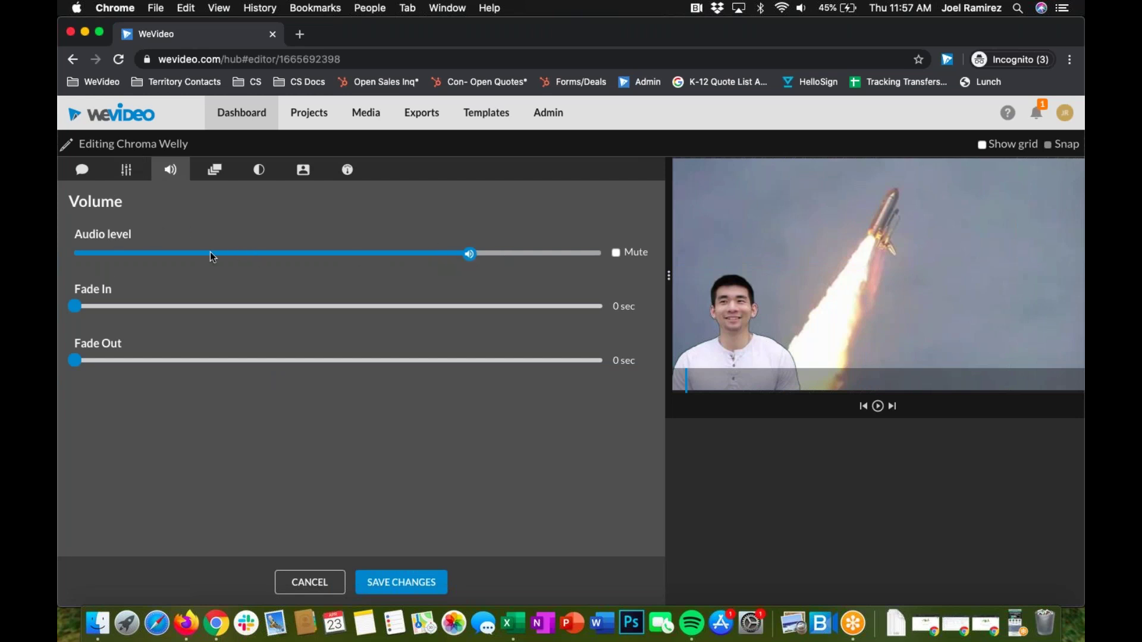
{"action": "mouse_move", "coordinate": [473, 255]}
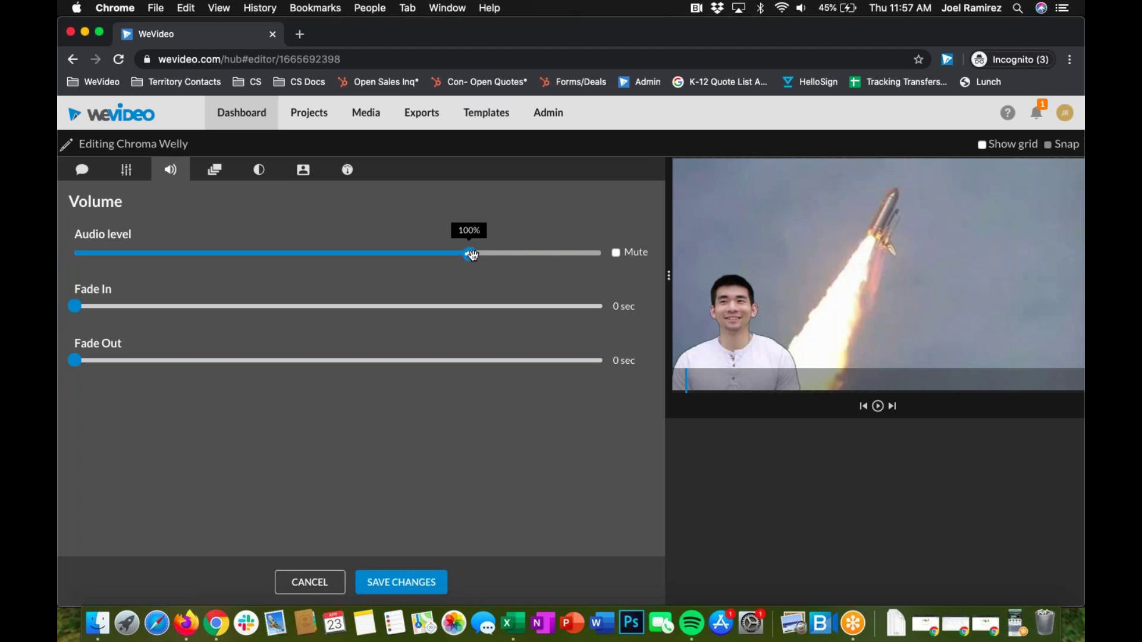
{"action": "mouse_move", "coordinate": [473, 256]}
{"action": "left_mouse_down"}
{"action": "mouse_move", "coordinate": [603, 253]}
{"action": "mouse_move", "coordinate": [472, 254]}
{"action": "left_mouse_up"}
{"action": "left_click", "coordinate": [215, 172]}
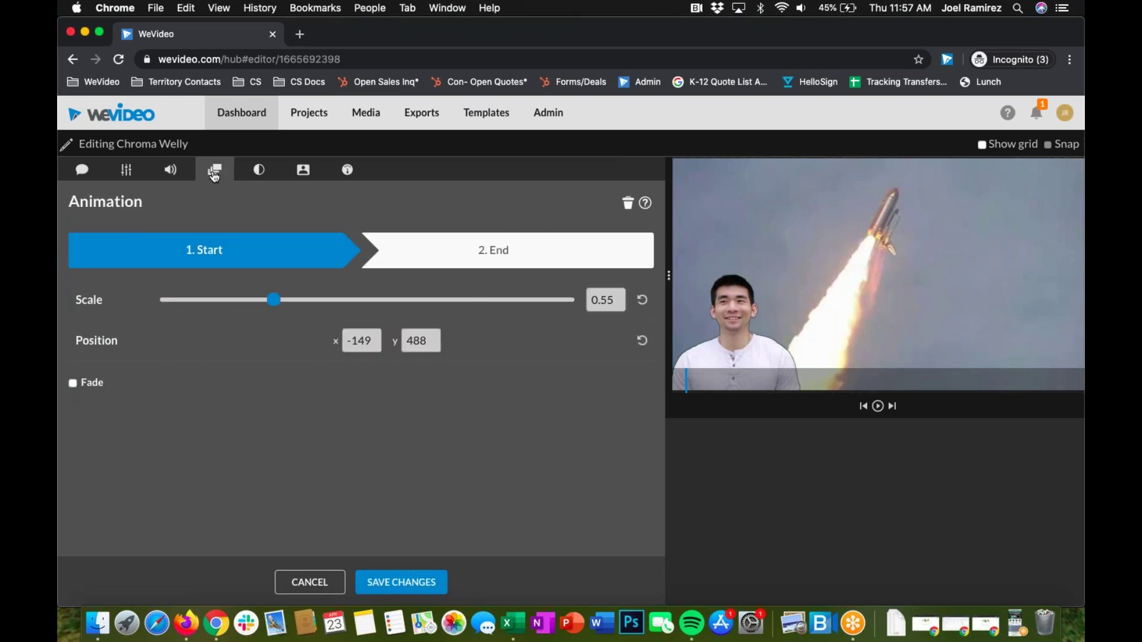
{"action": "left_click", "coordinate": [128, 171]}
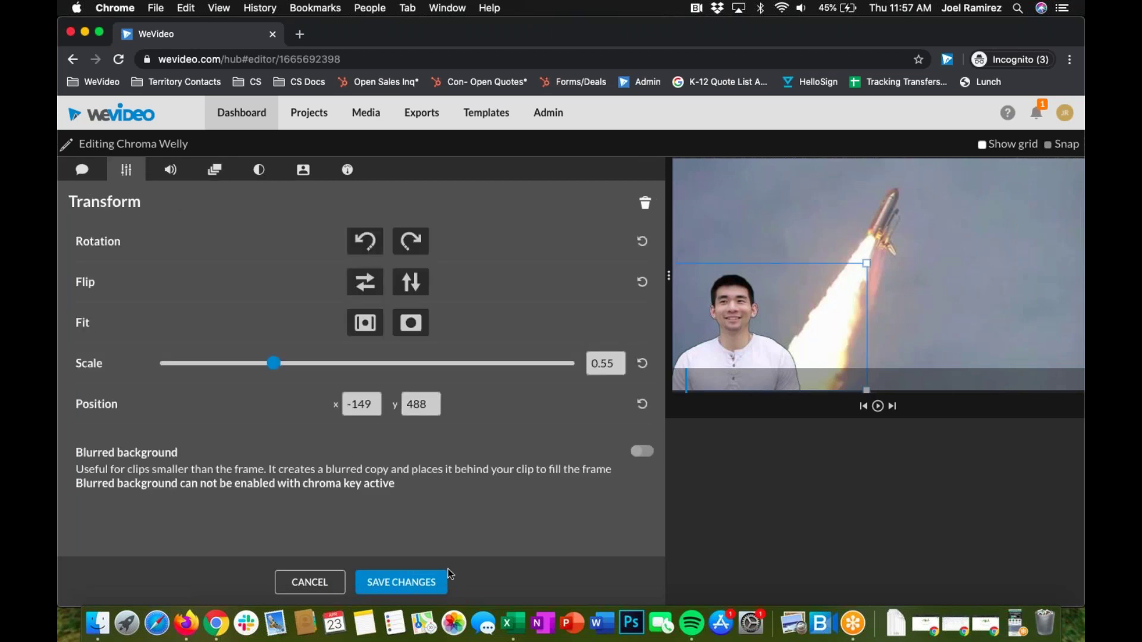
{"action": "left_click", "coordinate": [420, 584]}
- Play the keyed Chroma Welly clip over the shuttle clip from near its start, and pause it
{"action": "left_click_drag", "start_coordinate": [400, 441], "coordinate": [359, 441]}
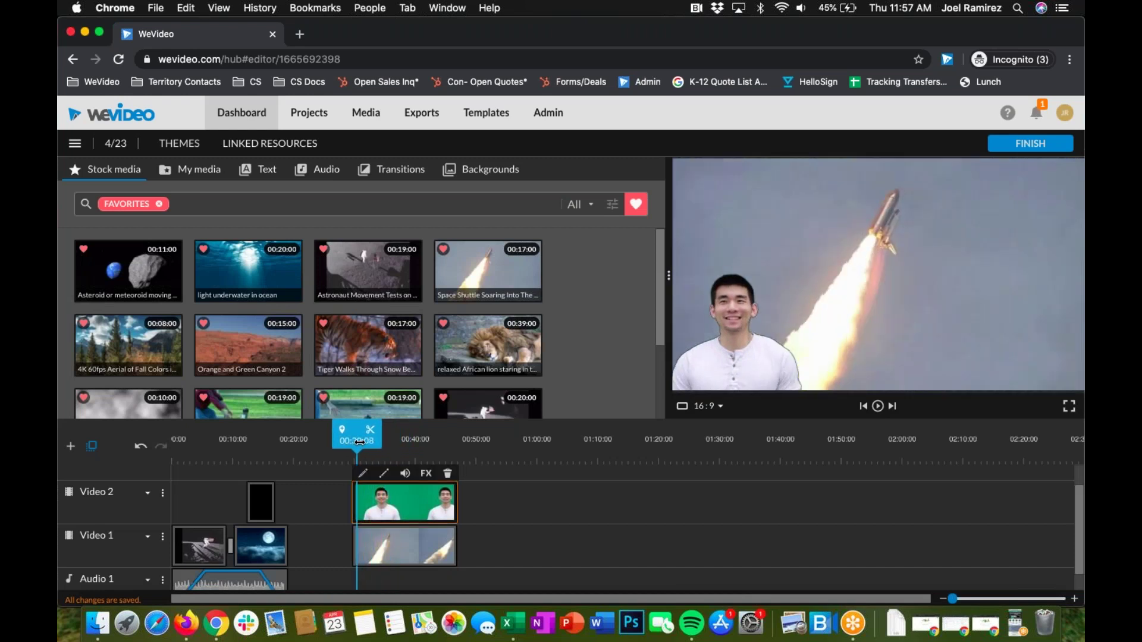
{"action": "key", "text": "space"}
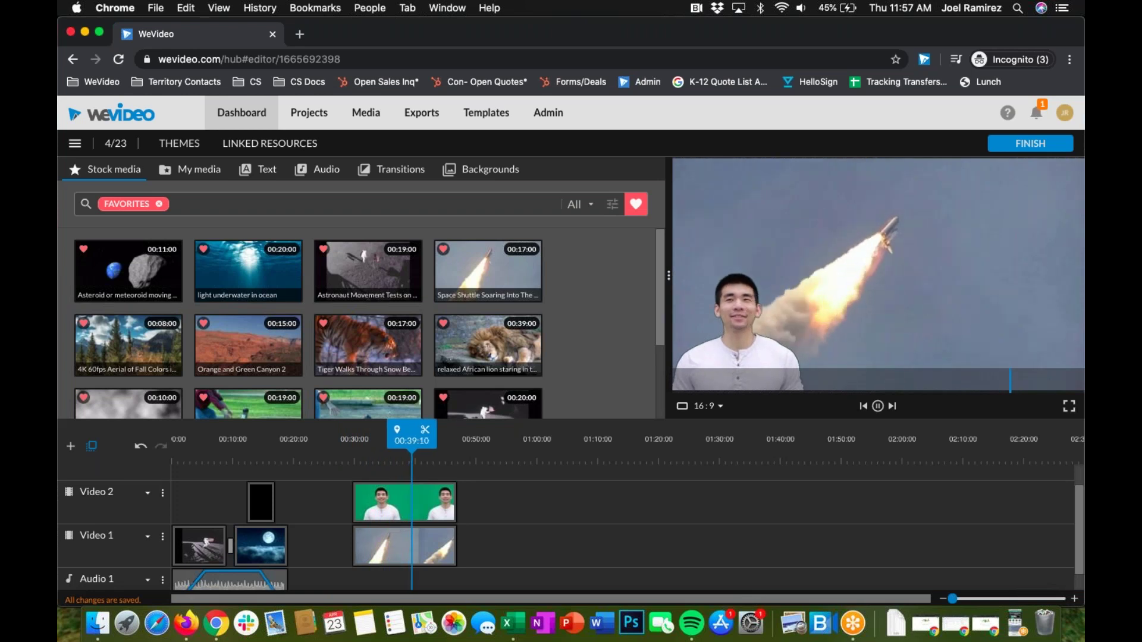
{"action": "left_click", "coordinate": [878, 407]}
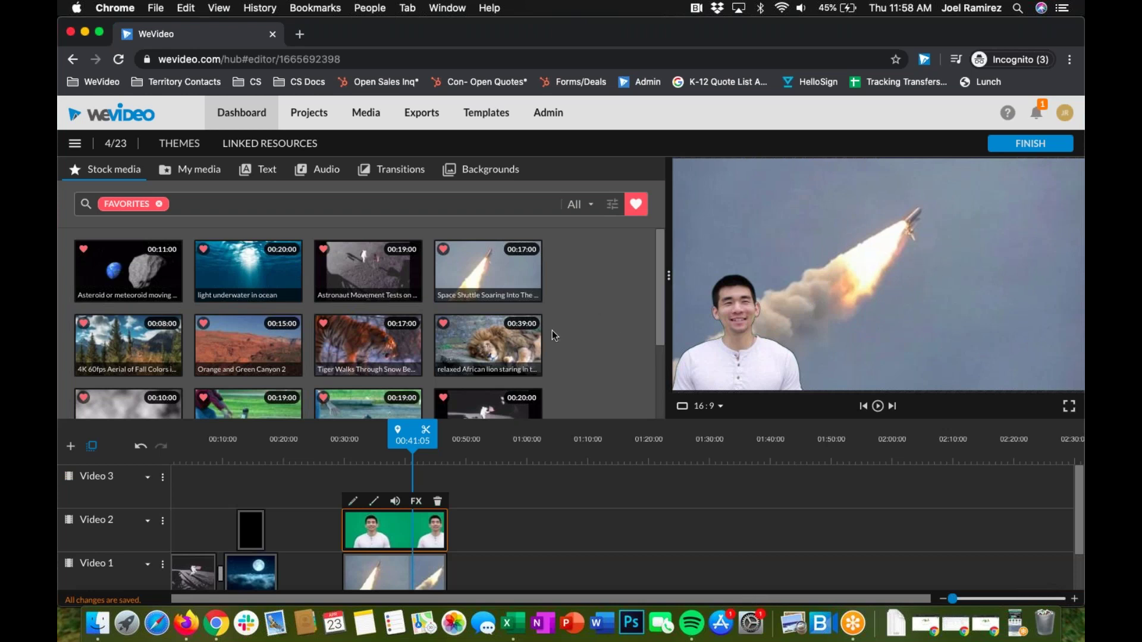
- Place the Astronaut Movement Tests on Moon clip on Video 3 at 00:29:16 and trim its end to match the clips below
{"action": "scroll", "coordinate": [612, 322], "scroll_direction": "down", "scroll_amount": 2}
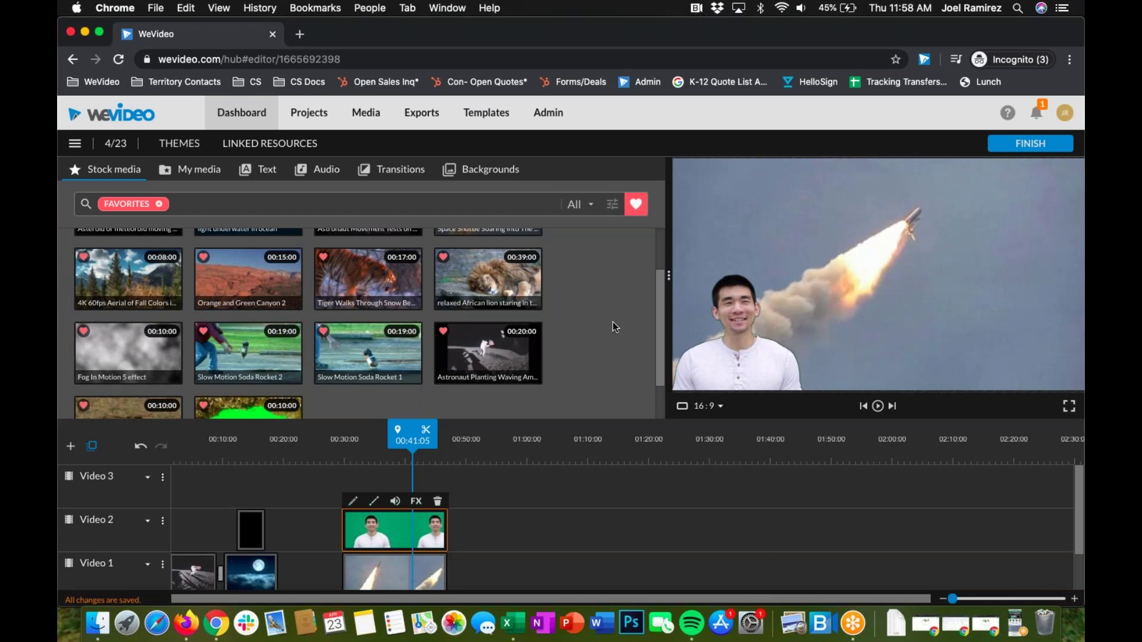
{"action": "scroll", "coordinate": [612, 322], "scroll_direction": "down", "scroll_amount": 2}
{"action": "left_click", "coordinate": [486, 296]}
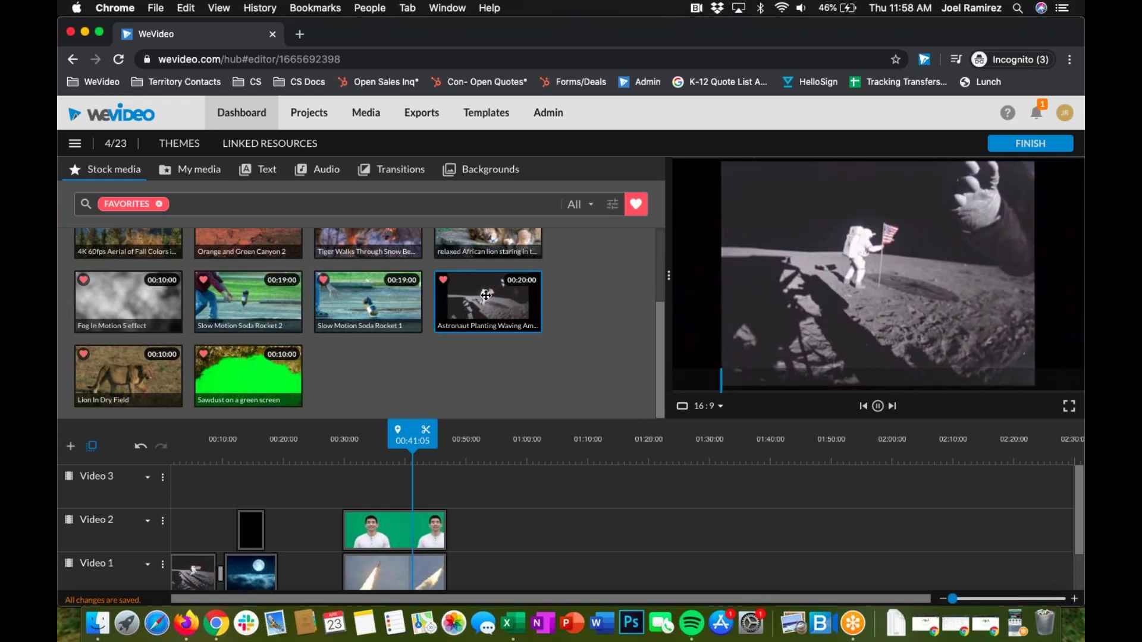
{"action": "scroll", "coordinate": [486, 296], "scroll_direction": "up", "scroll_amount": 4}
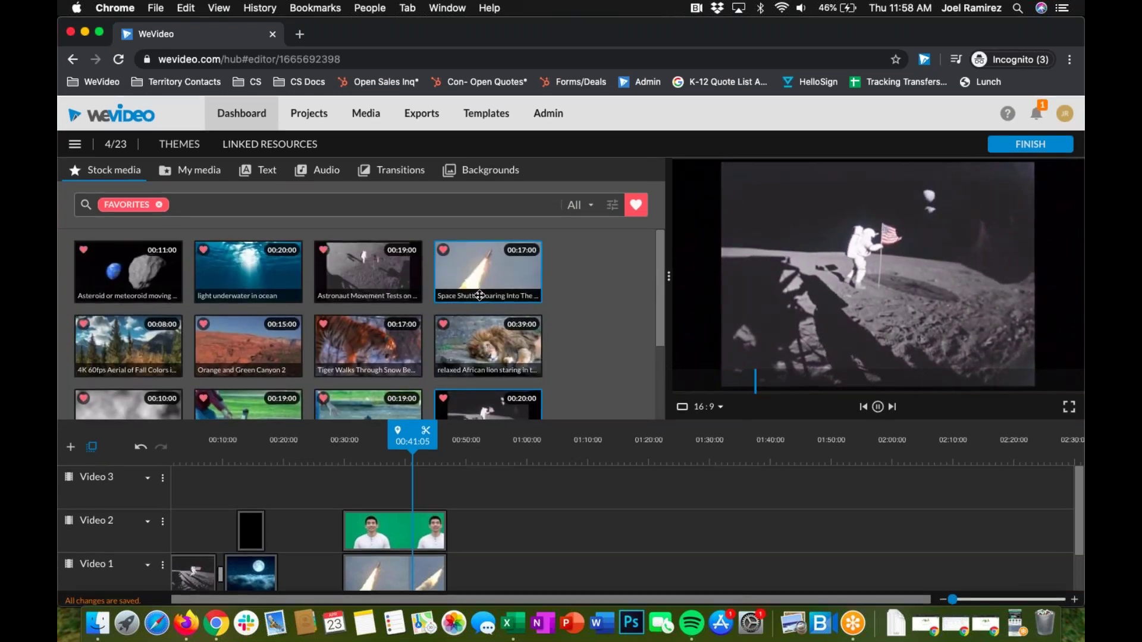
{"action": "left_click", "coordinate": [388, 269]}
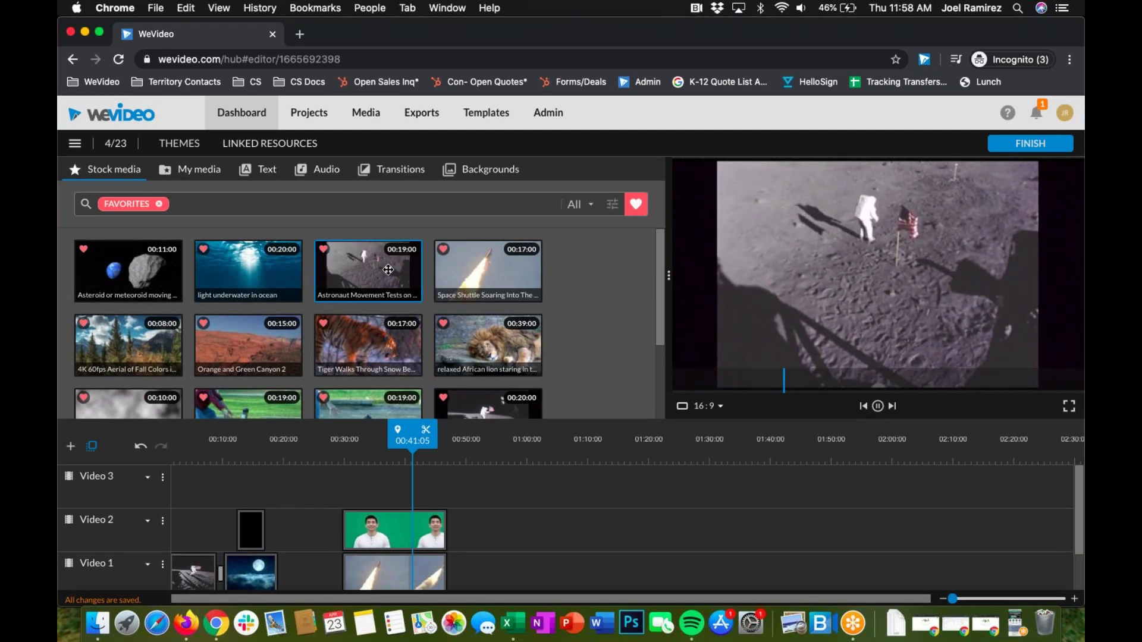
{"action": "left_click", "coordinate": [878, 407]}
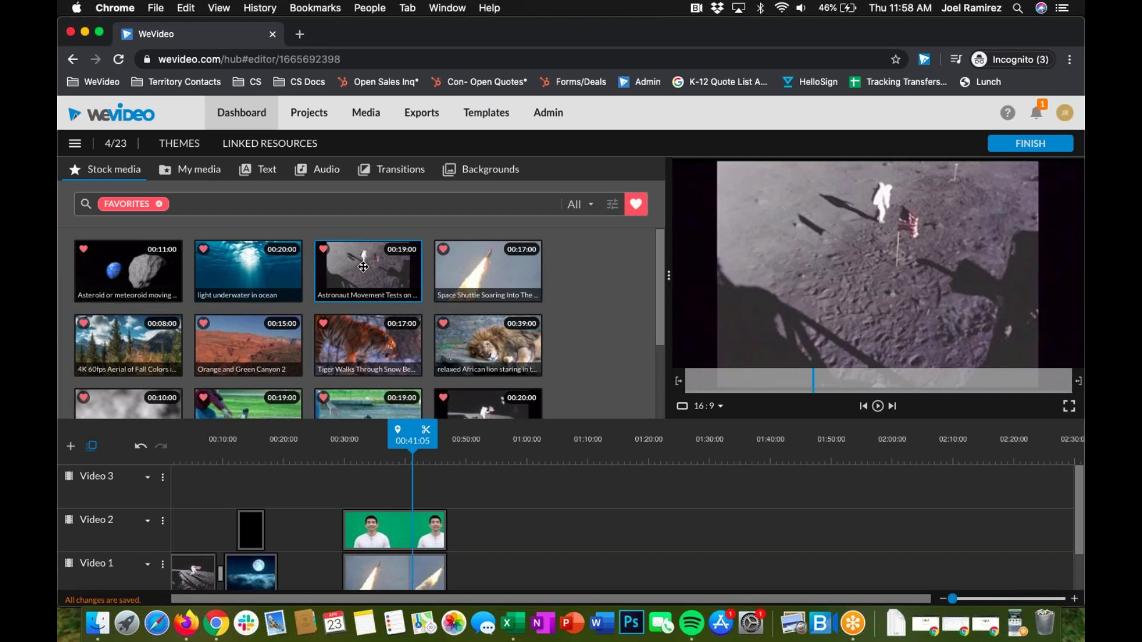
{"action": "left_click_drag", "start_coordinate": [361, 266], "coordinate": [364, 479]}
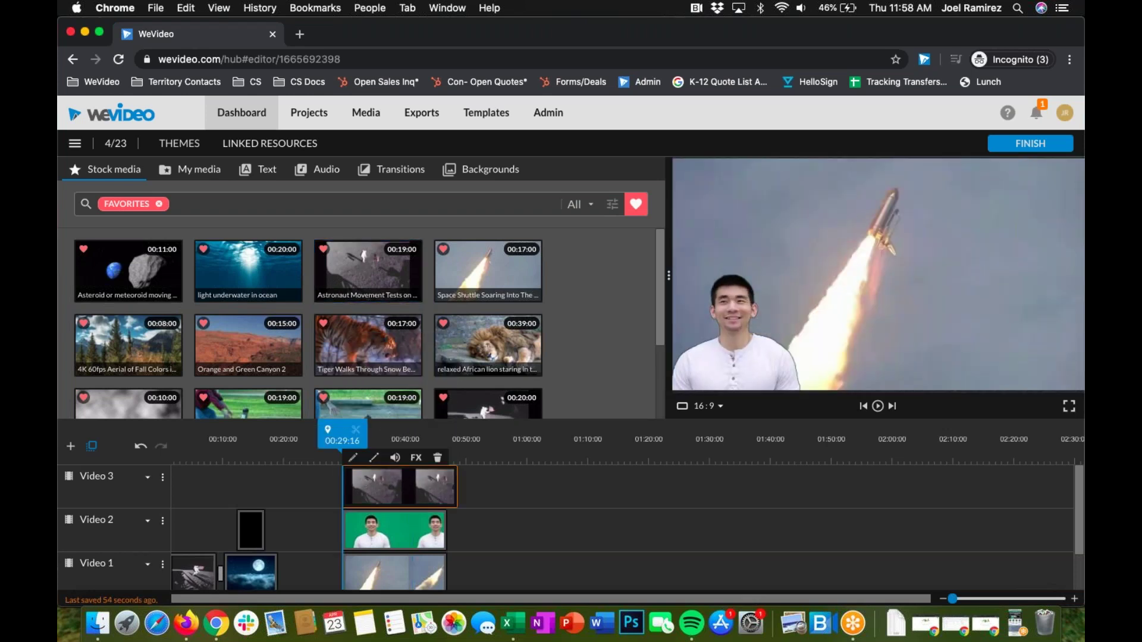
{"action": "left_click", "coordinate": [84, 476]}
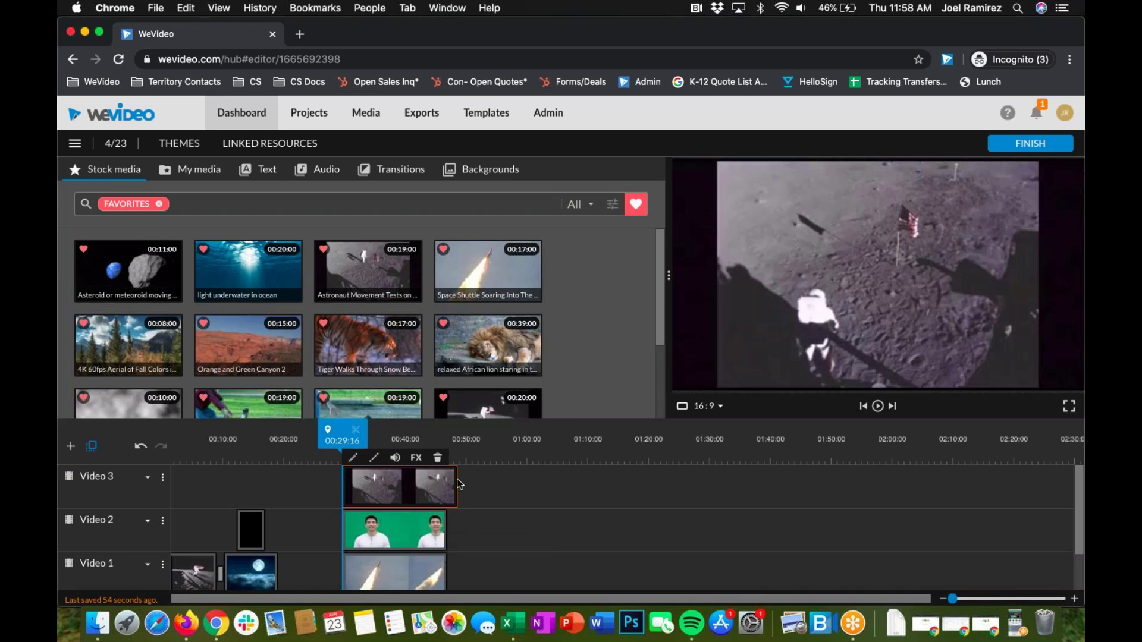
{"action": "left_click_drag", "start_coordinate": [458, 484], "coordinate": [448, 485]}
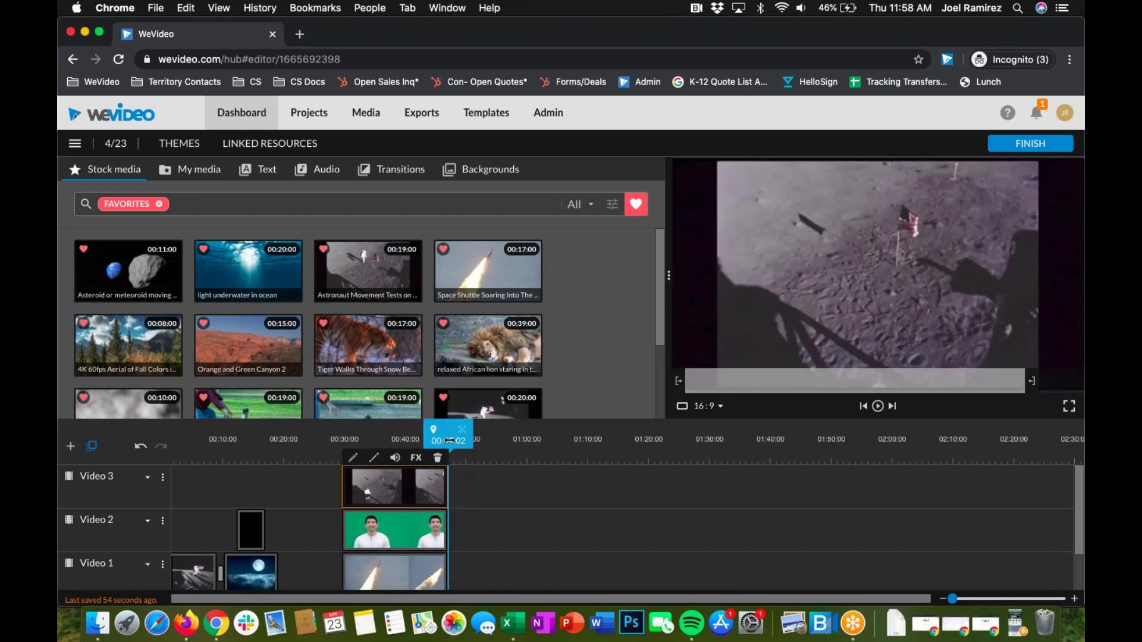
- Scale the Astronaut Movement Tests on Moon clip to 0.37, place it at x 1162, y 47 in the frame's upper-right corner, and save
{"action": "left_click", "coordinate": [400, 488]}
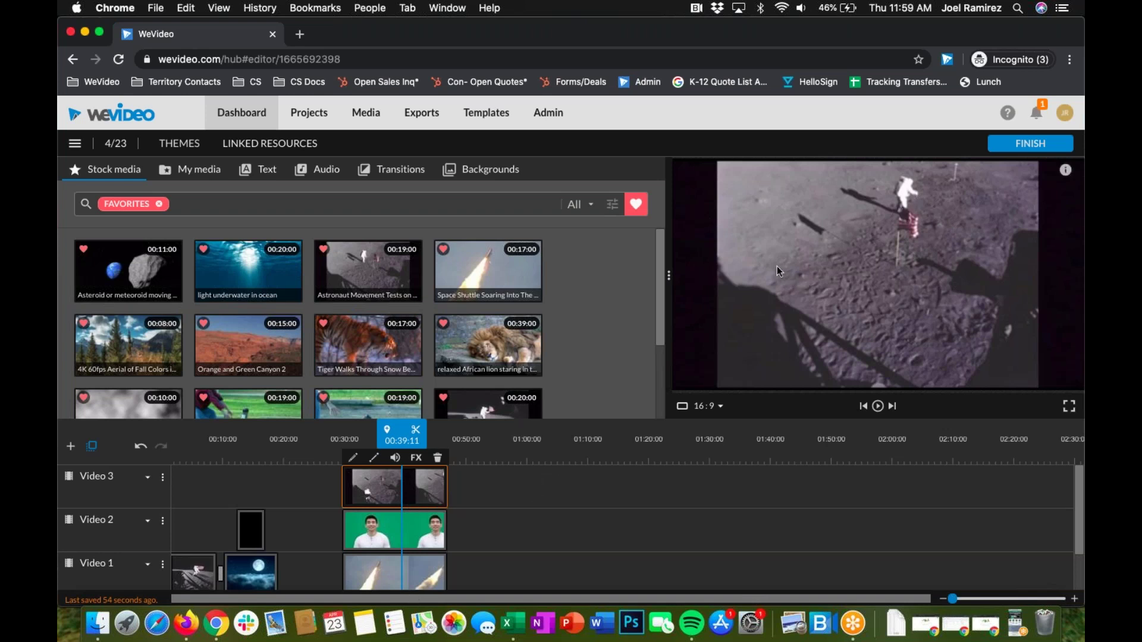
{"action": "double_click", "coordinate": [378, 489]}
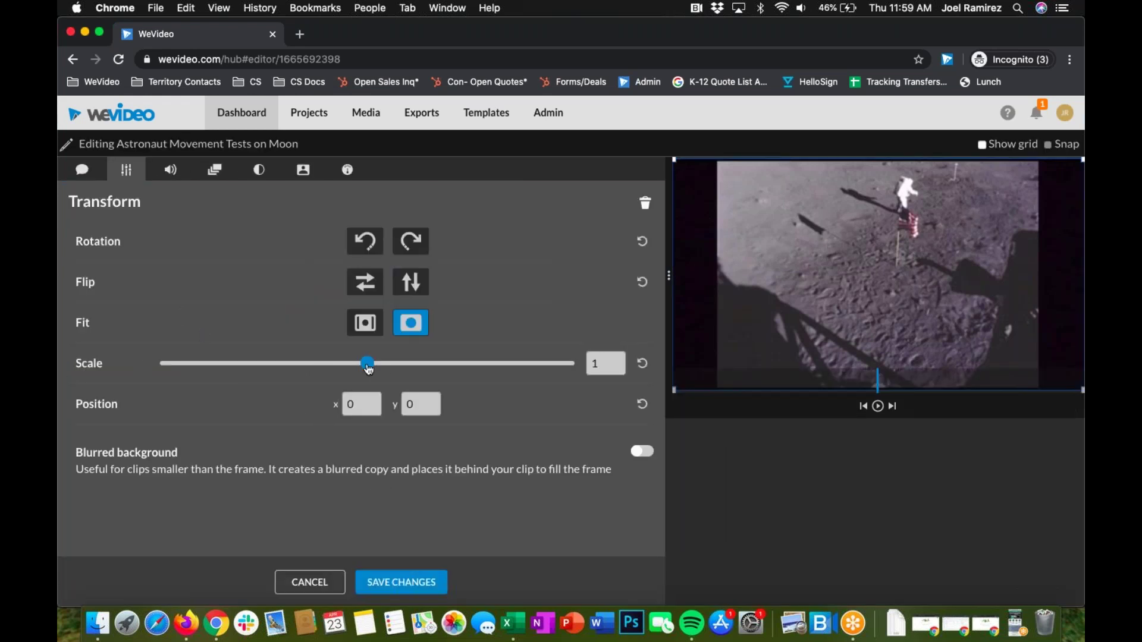
{"action": "left_click_drag", "start_coordinate": [370, 367], "coordinate": [238, 372]}
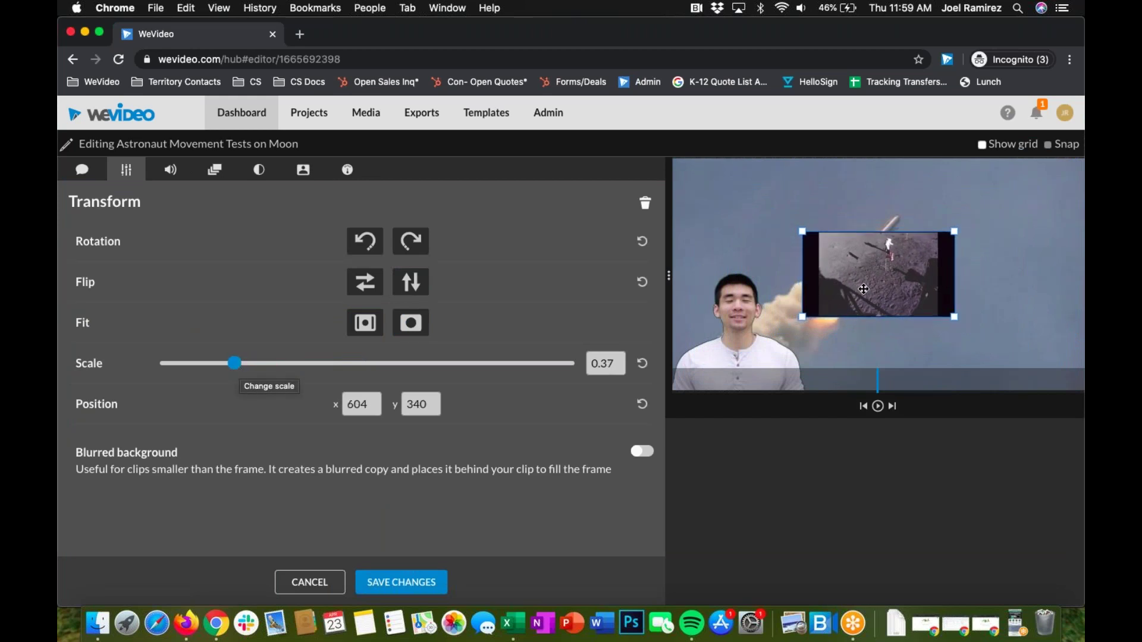
{"action": "left_click_drag", "start_coordinate": [842, 299], "coordinate": [977, 220]}
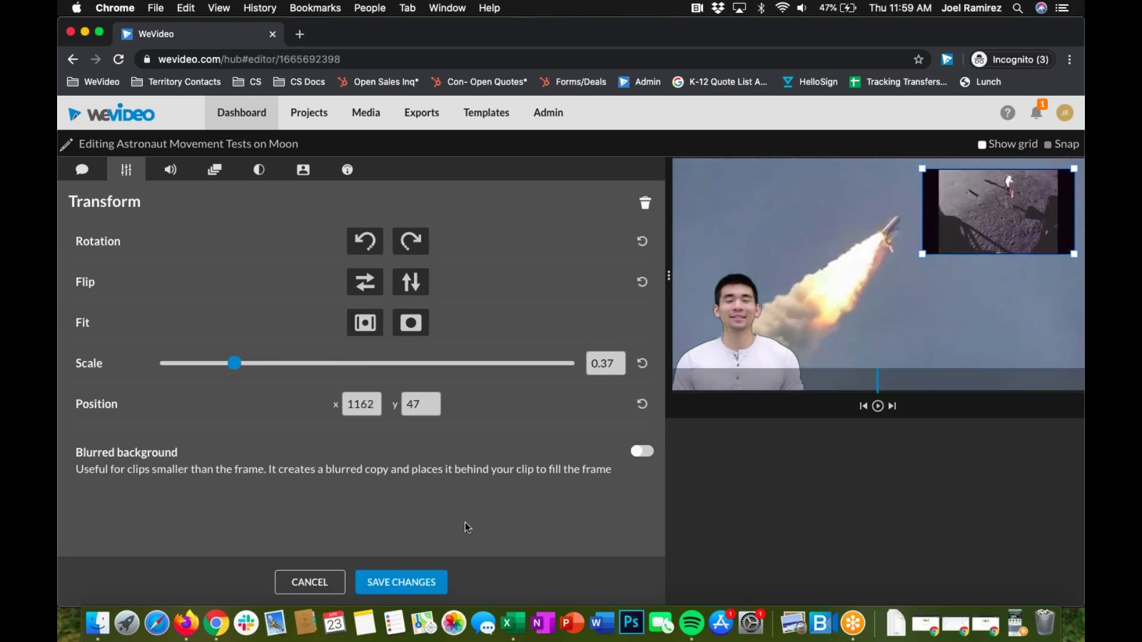
{"action": "left_click", "coordinate": [428, 581]}
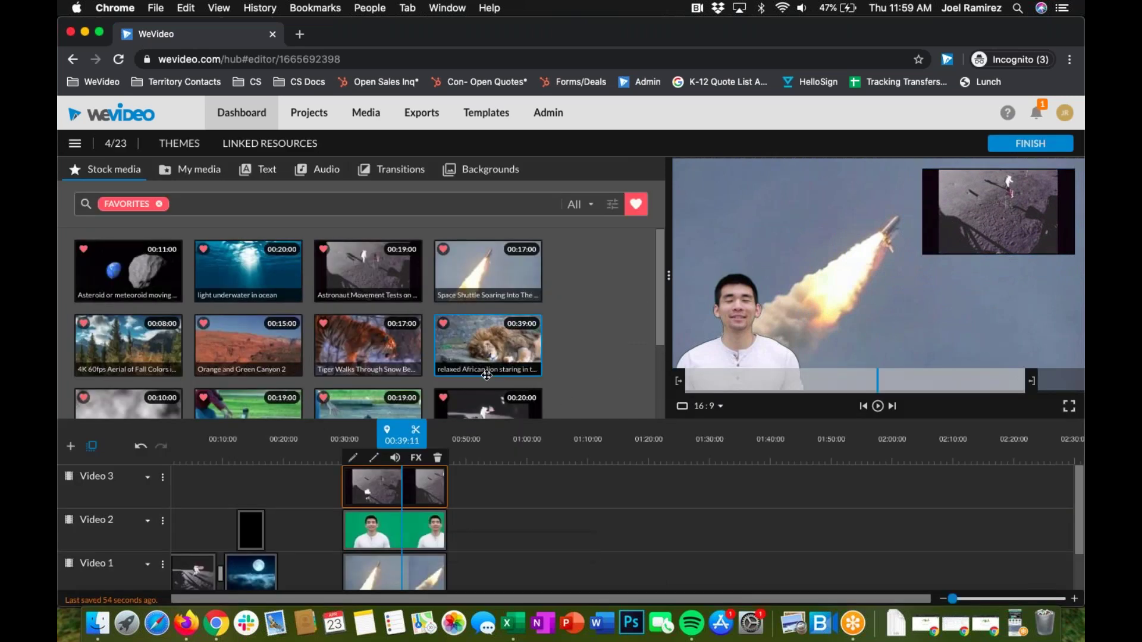
- Look over the stacked timeline tracks and play the picture-in-picture composite from near its start
{"action": "left_click", "coordinate": [403, 431]}
{"action": "left_click_drag", "start_coordinate": [389, 431], "coordinate": [377, 431]}
{"action": "left_click", "coordinate": [437, 489]}
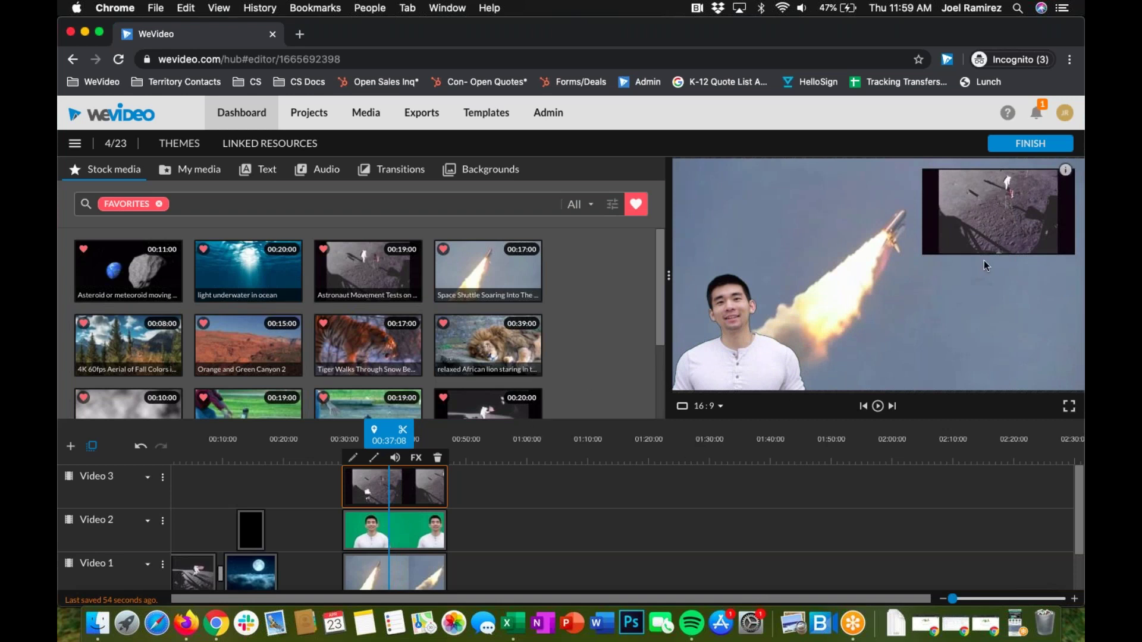
{"action": "scroll", "coordinate": [566, 516], "scroll_direction": "down", "scroll_amount": 2}
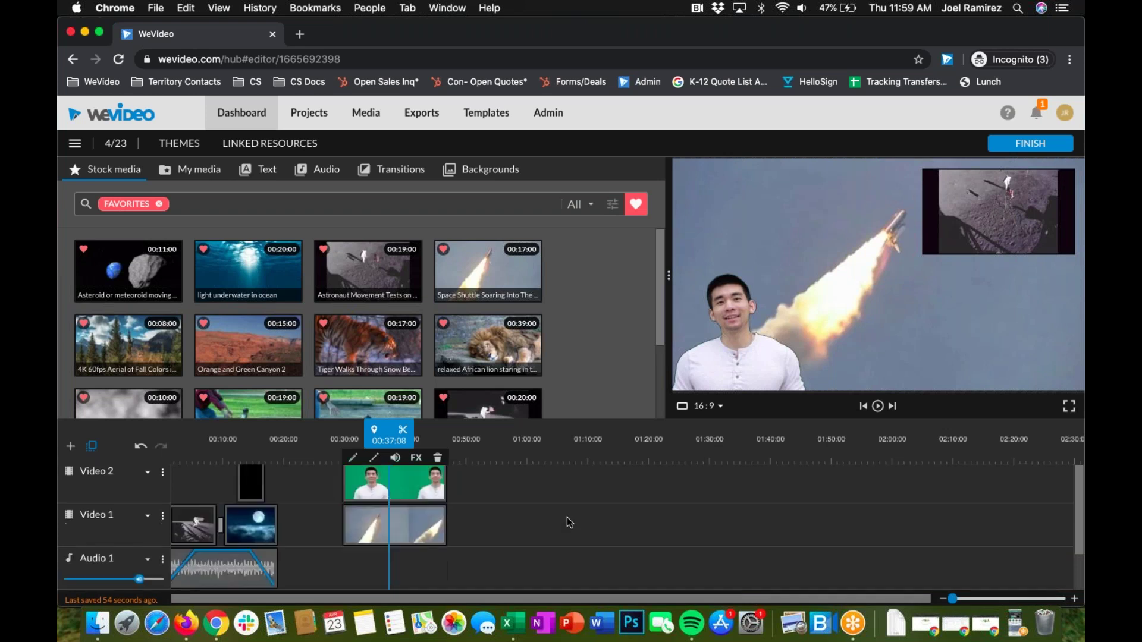
{"action": "scroll", "coordinate": [566, 516], "scroll_direction": "left", "scroll_amount": 1}
{"action": "scroll", "coordinate": [674, 480], "scroll_direction": "up", "scroll_amount": 2}
{"action": "scroll", "coordinate": [675, 480], "scroll_direction": "right", "scroll_amount": 1}
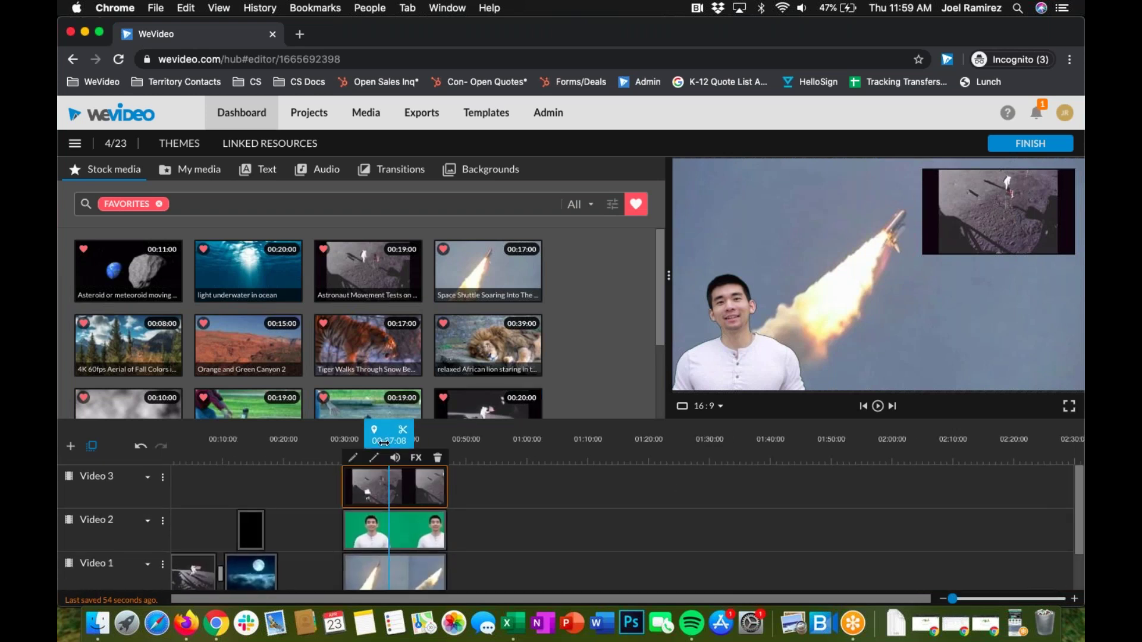
{"action": "left_click_drag", "start_coordinate": [394, 443], "coordinate": [351, 438]}
{"action": "key", "text": "space"}
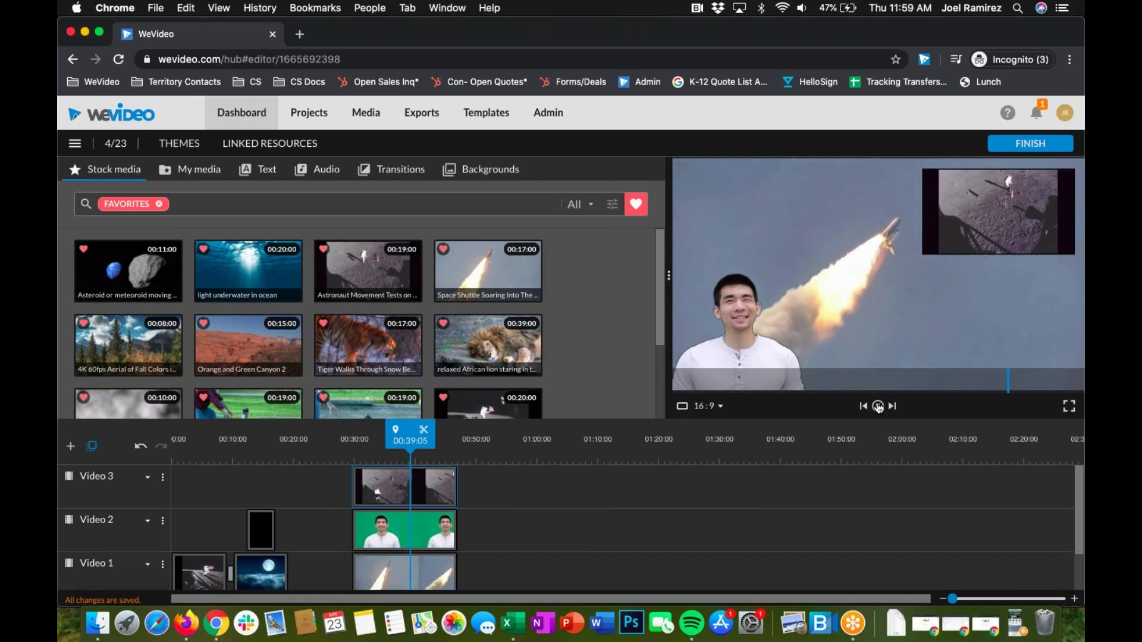
{"action": "left_click", "coordinate": [1016, 206]}
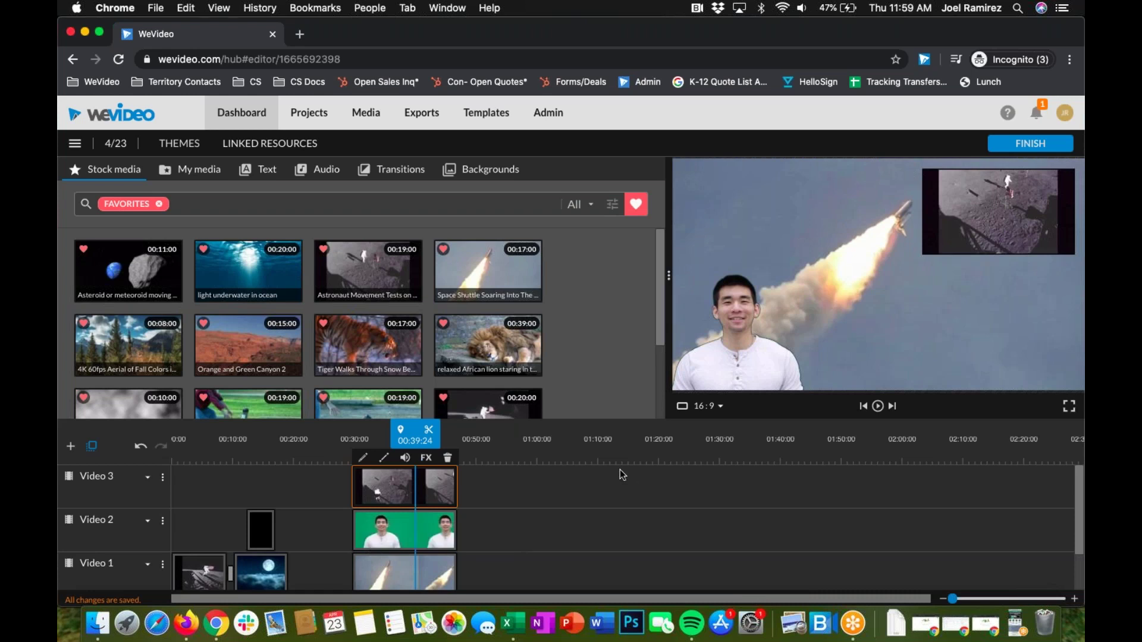
- Try shortening the end of the moon clip on Video 3, and play the composite to check its timing
{"action": "left_click_drag", "start_coordinate": [456, 483], "coordinate": [432, 483]}
{"action": "mouse_move", "coordinate": [355, 483]}
{"action": "left_mouse_down"}
{"action": "mouse_move", "coordinate": [380, 482]}
{"action": "mouse_move", "coordinate": [373, 493]}
{"action": "left_mouse_up"}
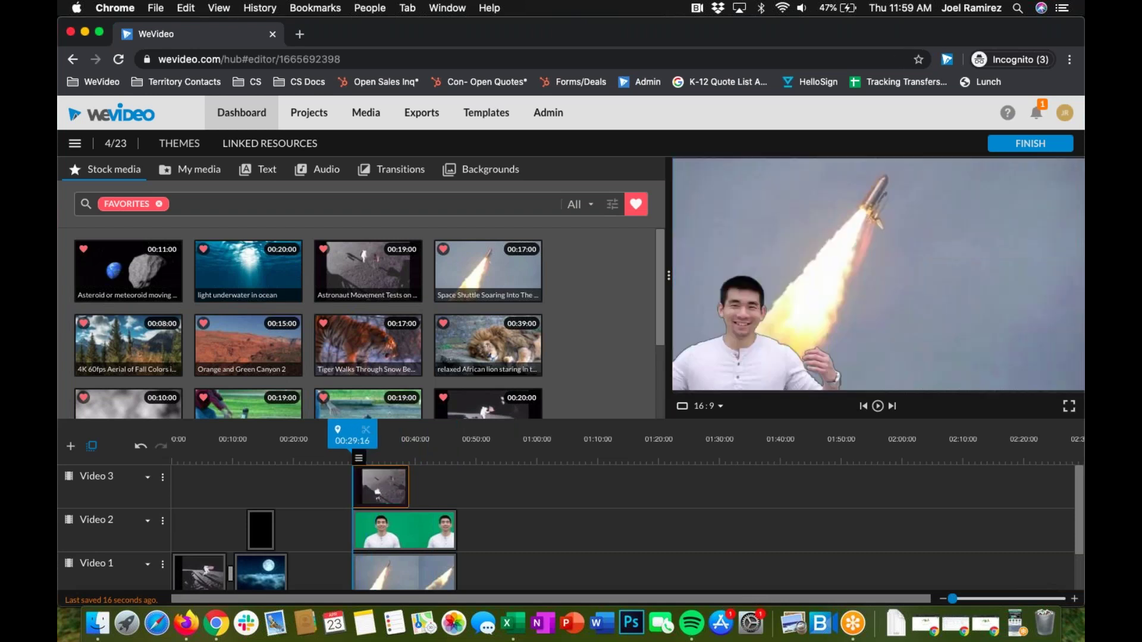
{"action": "key", "text": "space"}
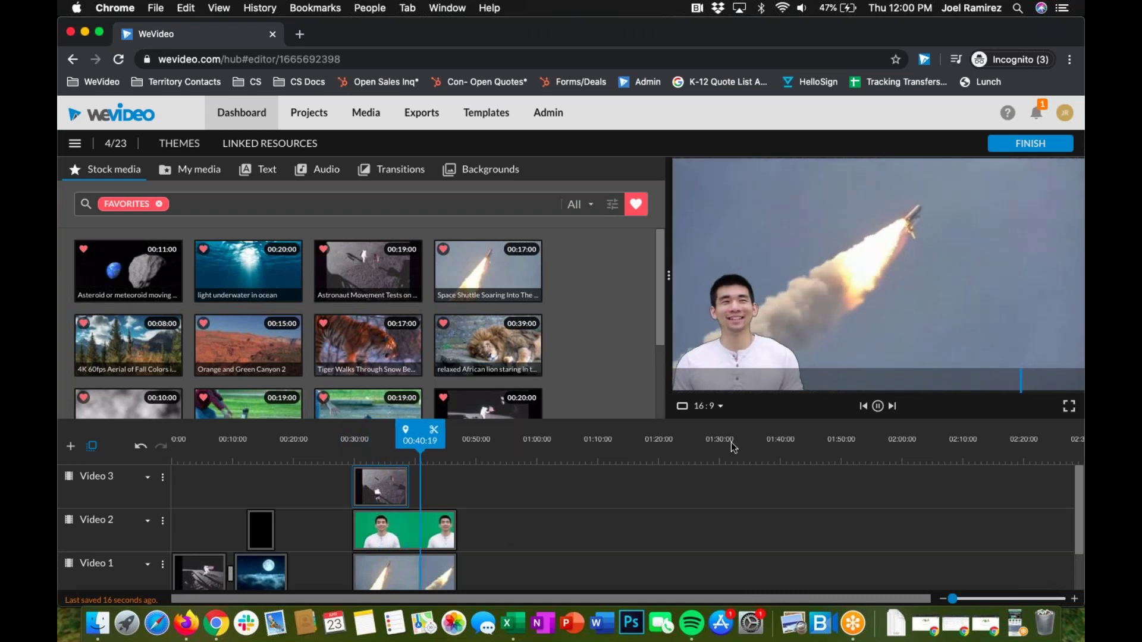
{"action": "key", "text": "space"}
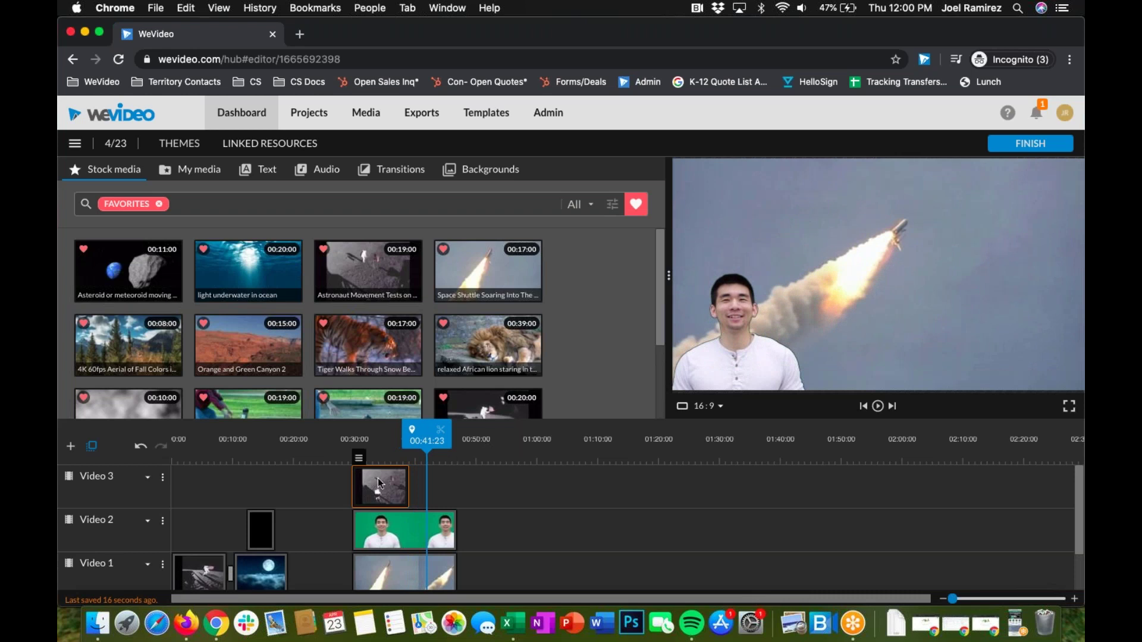
- Try trimming the moon clip on Video 3 to a brief insert starting at 00:31:22, and play that section
{"action": "left_click_drag", "start_coordinate": [353, 489], "coordinate": [379, 492]}
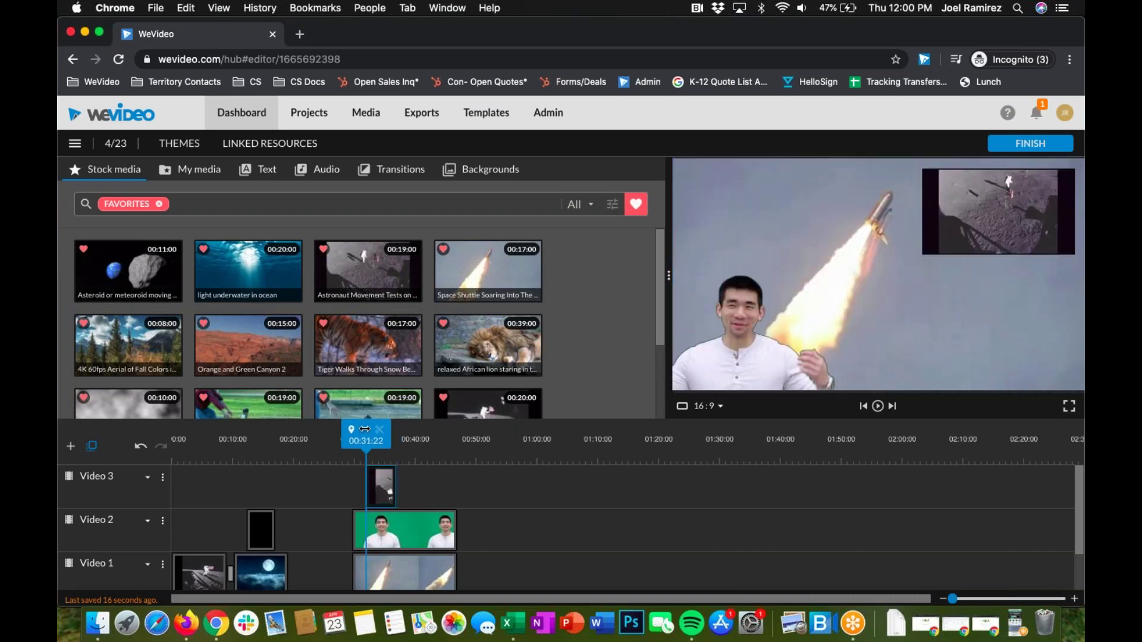
{"action": "left_click_drag", "start_coordinate": [366, 439], "coordinate": [350, 438]}
{"action": "key", "text": "space"}
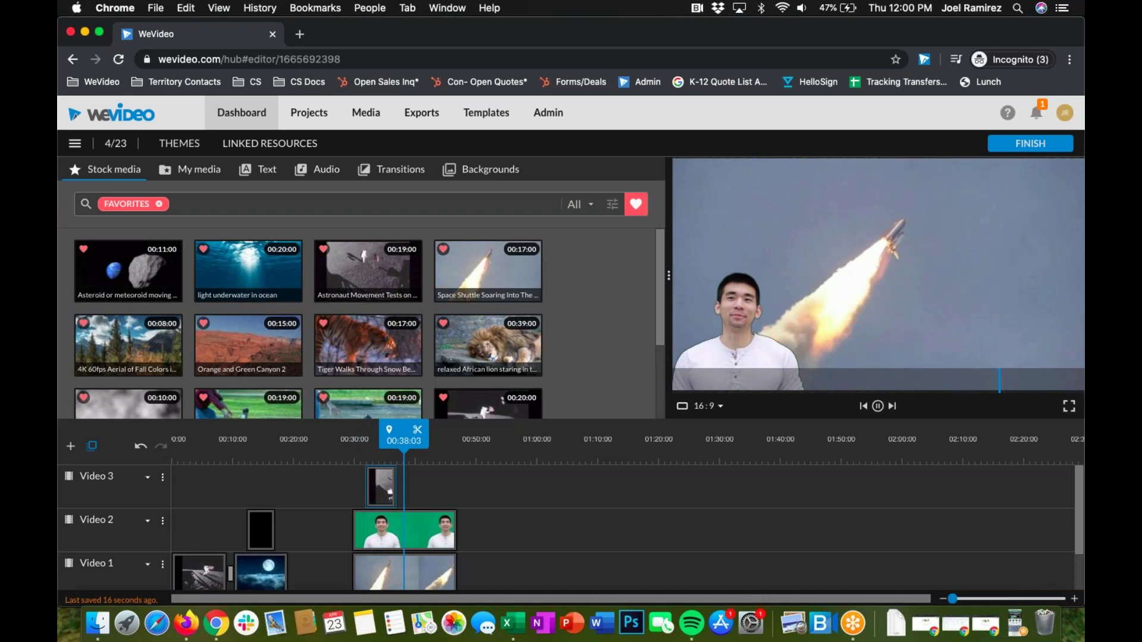
{"action": "left_click", "coordinate": [878, 407]}
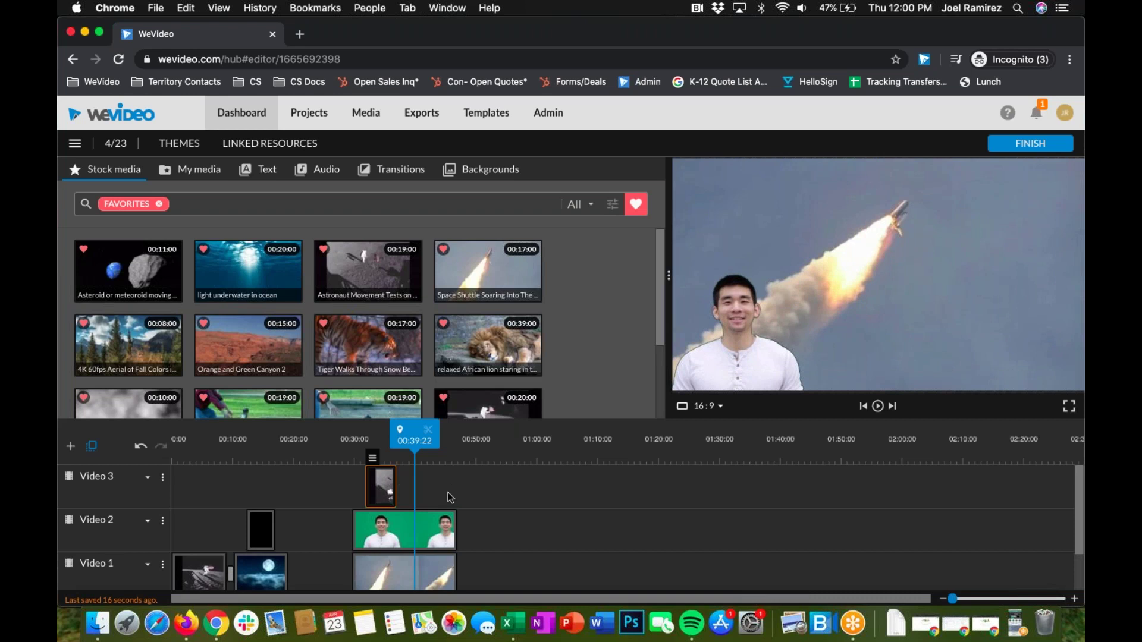
- Add a video track named Video 4, and lengthen the shortened moon clip on Video 3
{"action": "left_click", "coordinate": [70, 446]}
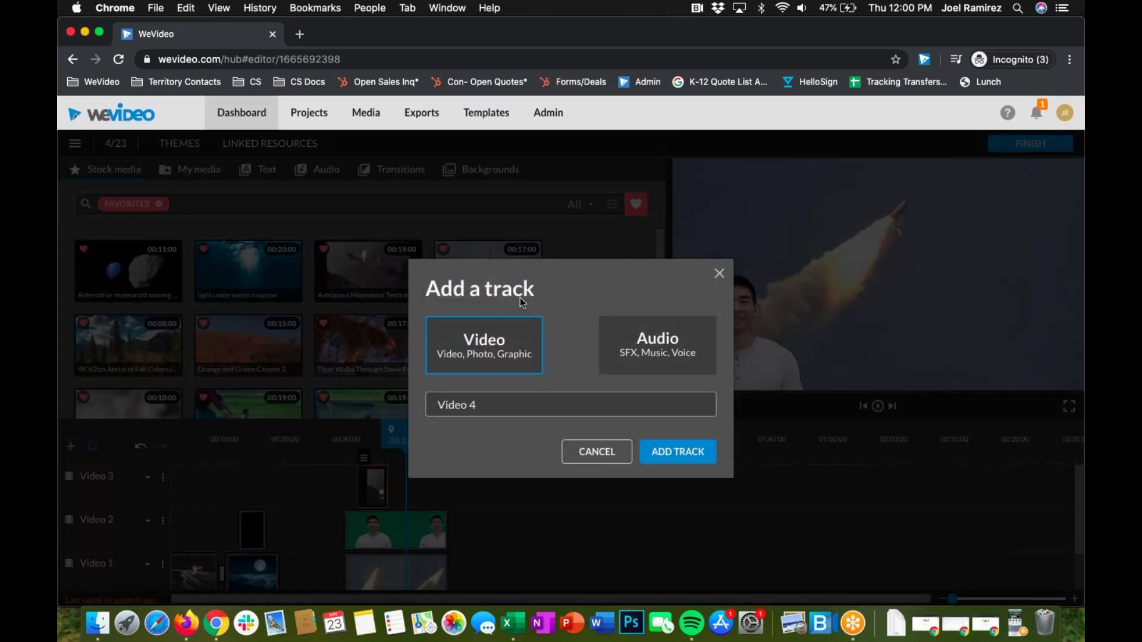
{"action": "left_click", "coordinate": [699, 453]}
{"action": "left_click_drag", "start_coordinate": [386, 524], "coordinate": [445, 534]}
- Place the Astronaut Planting Waving clip on Video 4 at 00:29:16, and extend the Video 3 clip's start back to 00:29:16
{"action": "scroll", "coordinate": [369, 324], "scroll_direction": "down", "scroll_amount": 1}
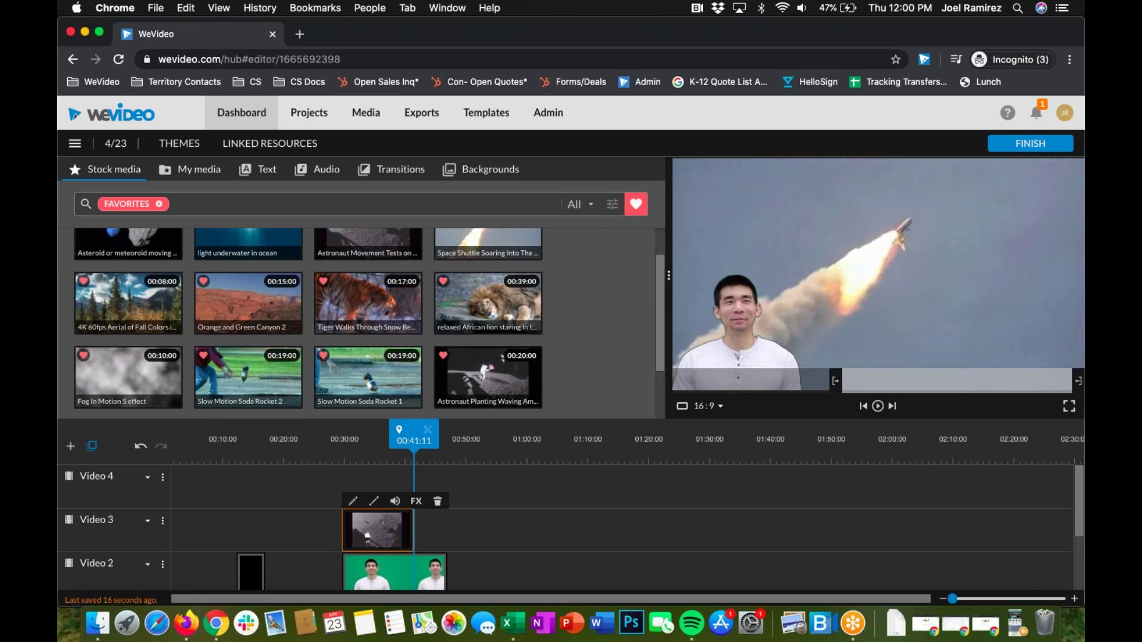
{"action": "left_click", "coordinate": [494, 376]}
{"action": "left_click_drag", "start_coordinate": [478, 377], "coordinate": [364, 482]}
{"action": "left_click_drag", "start_coordinate": [358, 522], "coordinate": [392, 530]}
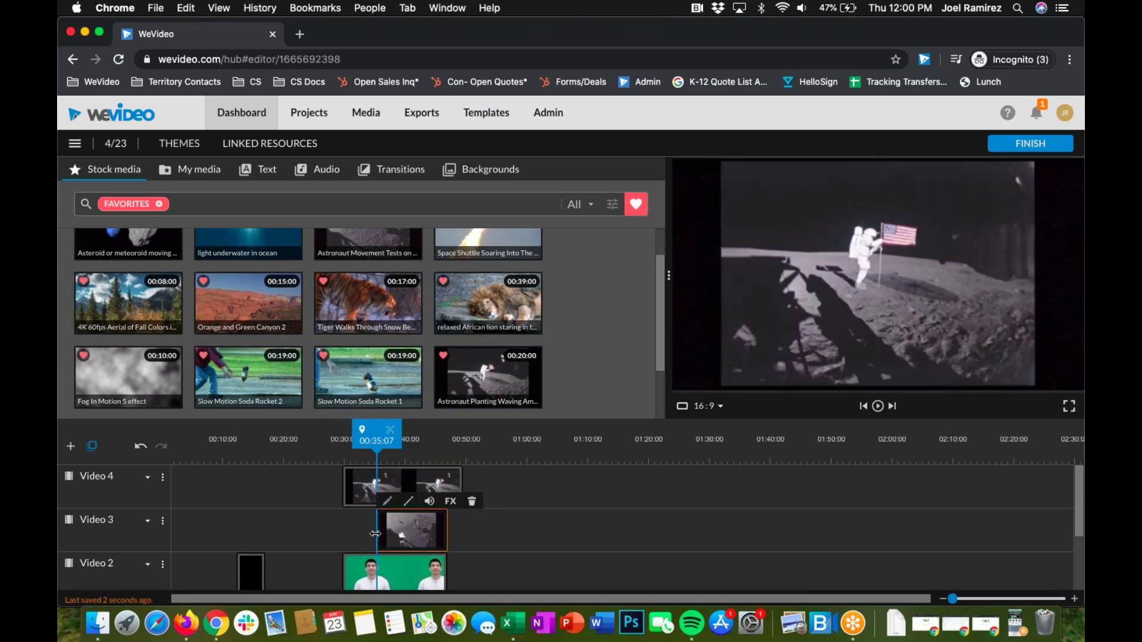
{"action": "left_click", "coordinate": [462, 476]}
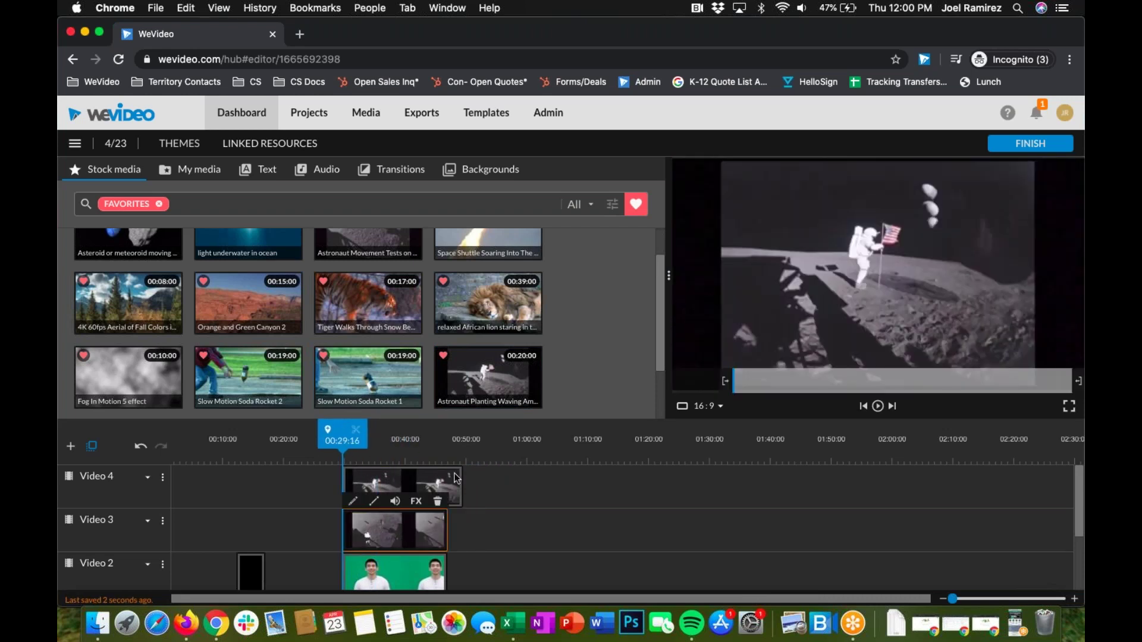
- Trim the Video 4 clip's end to 00:47:02, and scale it to 0.43 at position x 1065, y 543
{"action": "left_click_drag", "start_coordinate": [463, 477], "coordinate": [447, 477]}
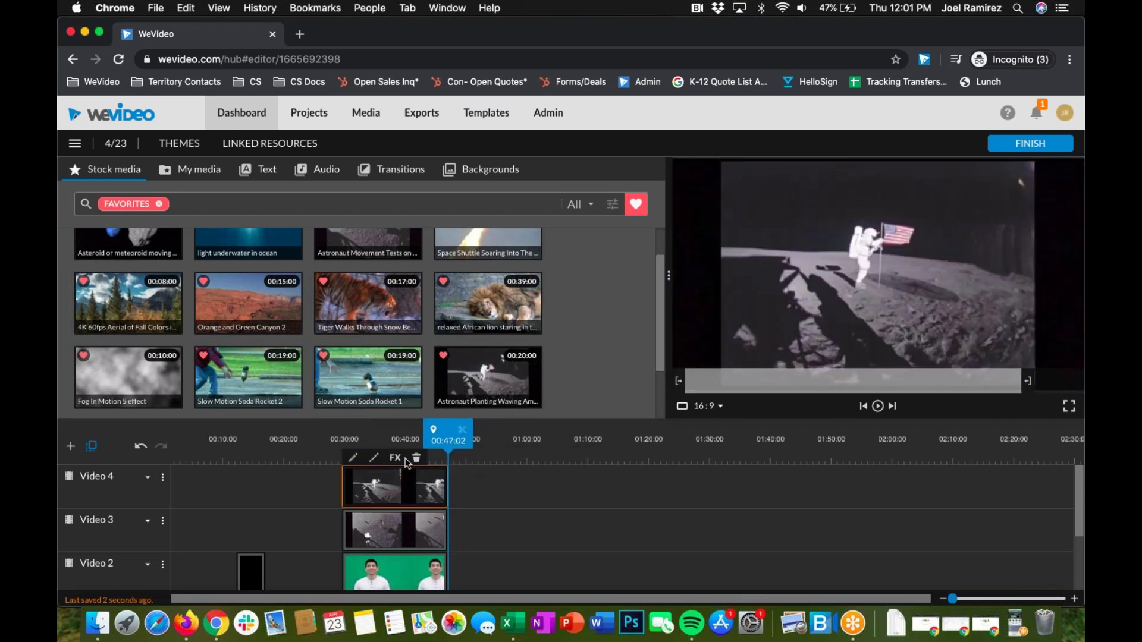
{"action": "left_click_drag", "start_coordinate": [438, 440], "coordinate": [408, 440]}
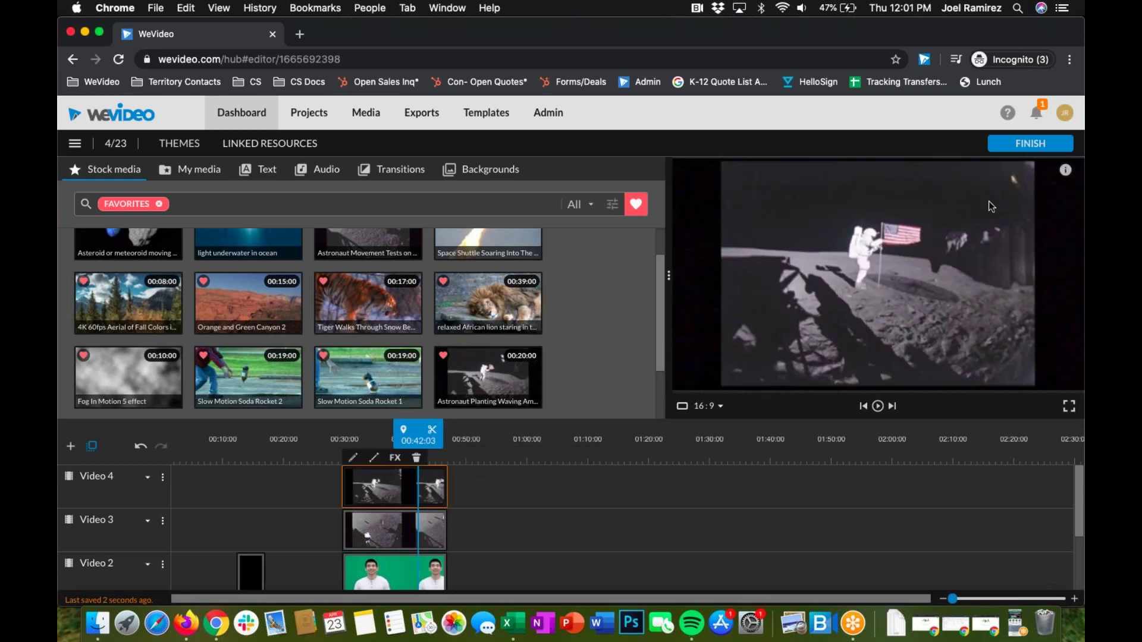
{"action": "double_click", "coordinate": [367, 490]}
{"action": "left_click_drag", "start_coordinate": [367, 364], "coordinate": [247, 364]}
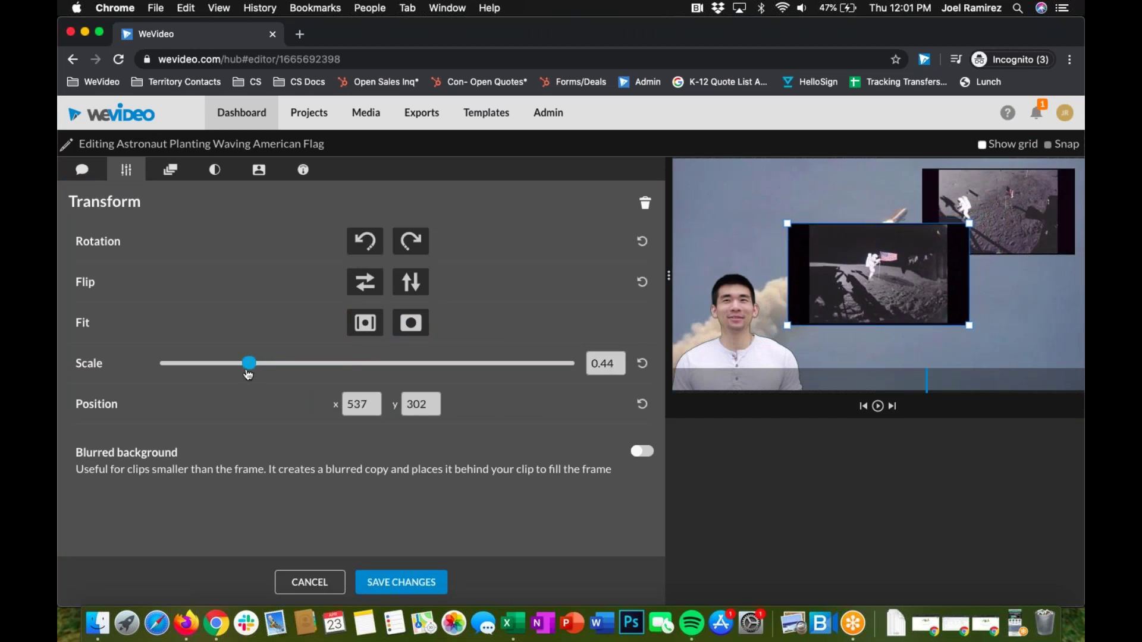
{"action": "left_click_drag", "start_coordinate": [911, 266], "coordinate": [1017, 310]}
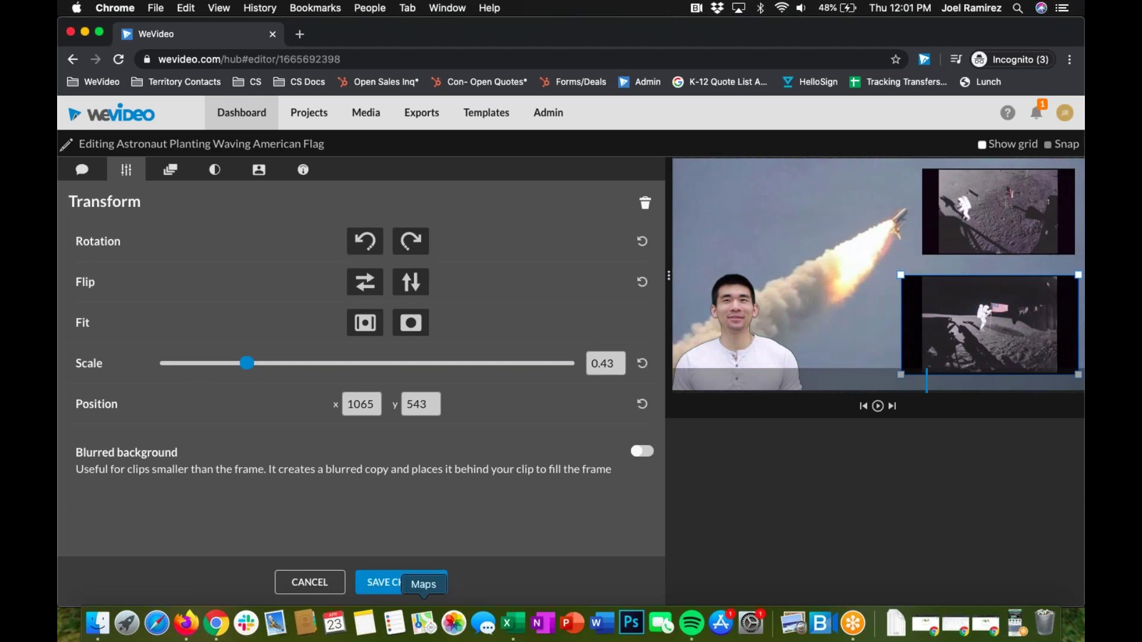
{"action": "left_click", "coordinate": [407, 582]}
- Play the picture-in-picture composite, and review the stacked timeline tracks and the favorite stock clips
{"action": "left_click_drag", "start_coordinate": [415, 441], "coordinate": [369, 452]}
{"action": "key", "text": "space"}
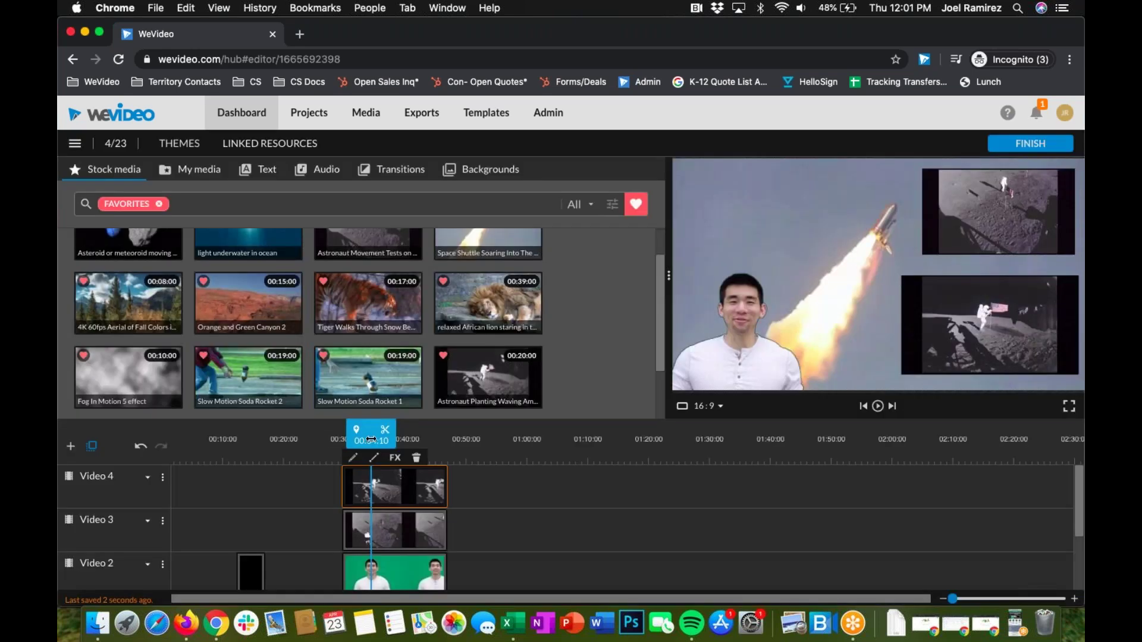
{"action": "mouse_move", "coordinate": [370, 439]}
{"action": "left_mouse_down"}
{"action": "mouse_move", "coordinate": [421, 440]}
{"action": "mouse_move", "coordinate": [355, 444]}
{"action": "left_mouse_up"}
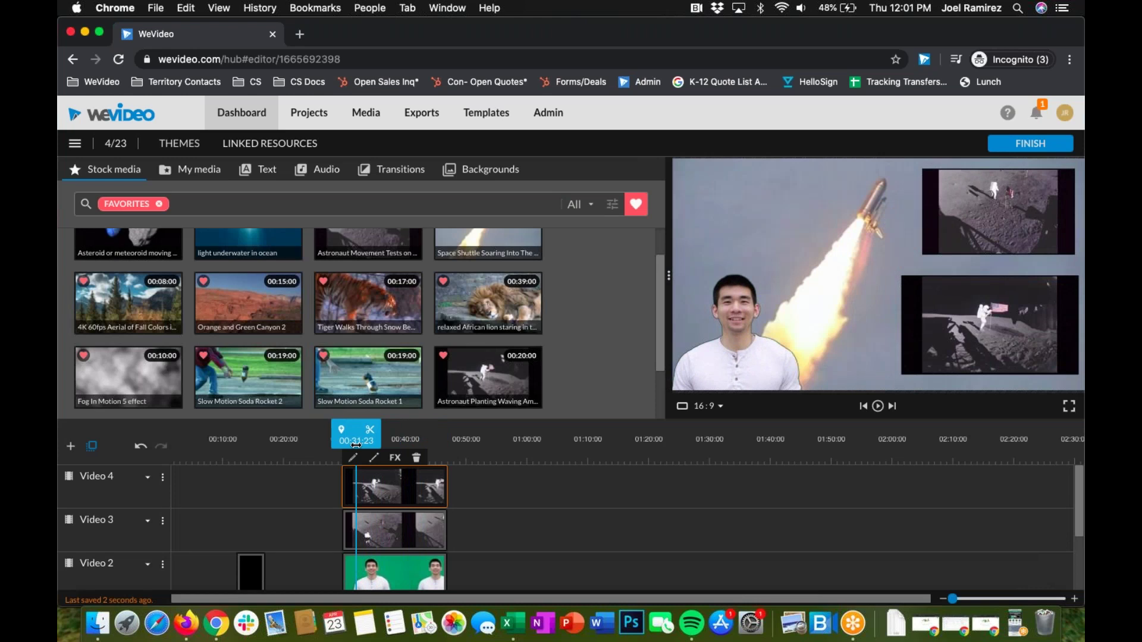
{"action": "scroll", "coordinate": [356, 445], "scroll_direction": "down", "scroll_amount": 3}
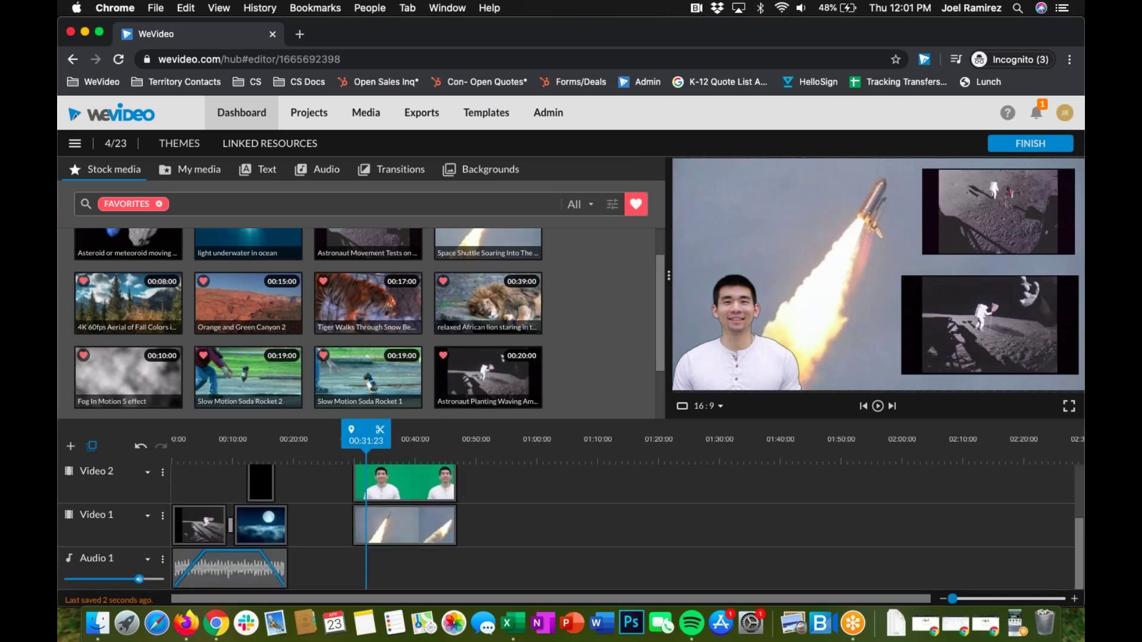
{"action": "scroll", "coordinate": [449, 504], "scroll_direction": "up", "scroll_amount": 3}
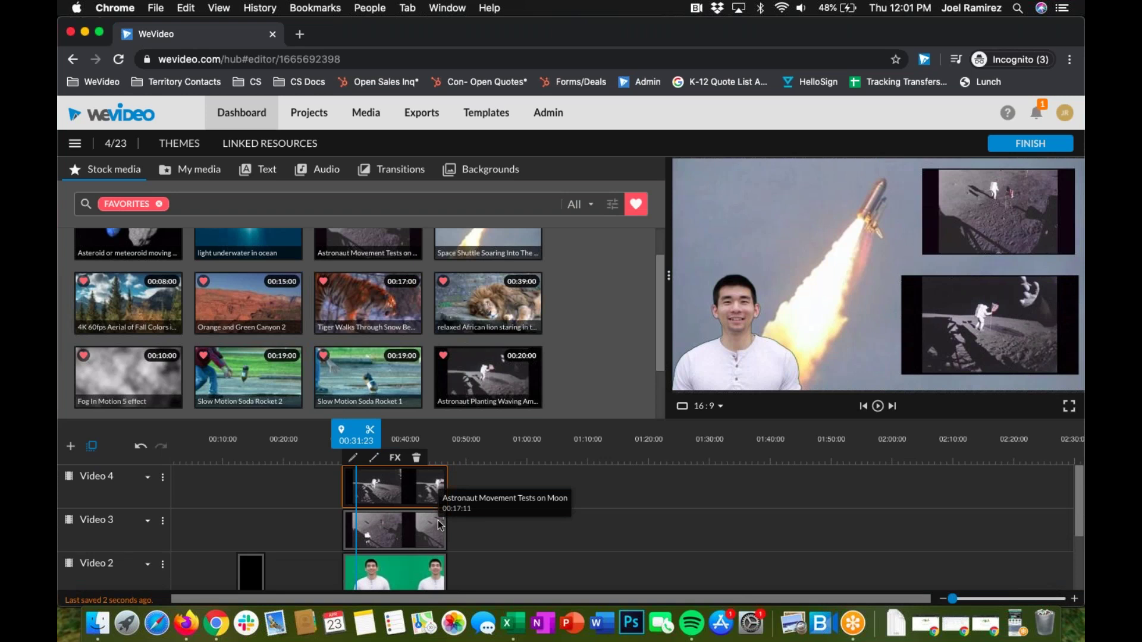
{"action": "scroll", "coordinate": [440, 525], "scroll_direction": "down", "scroll_amount": 3}
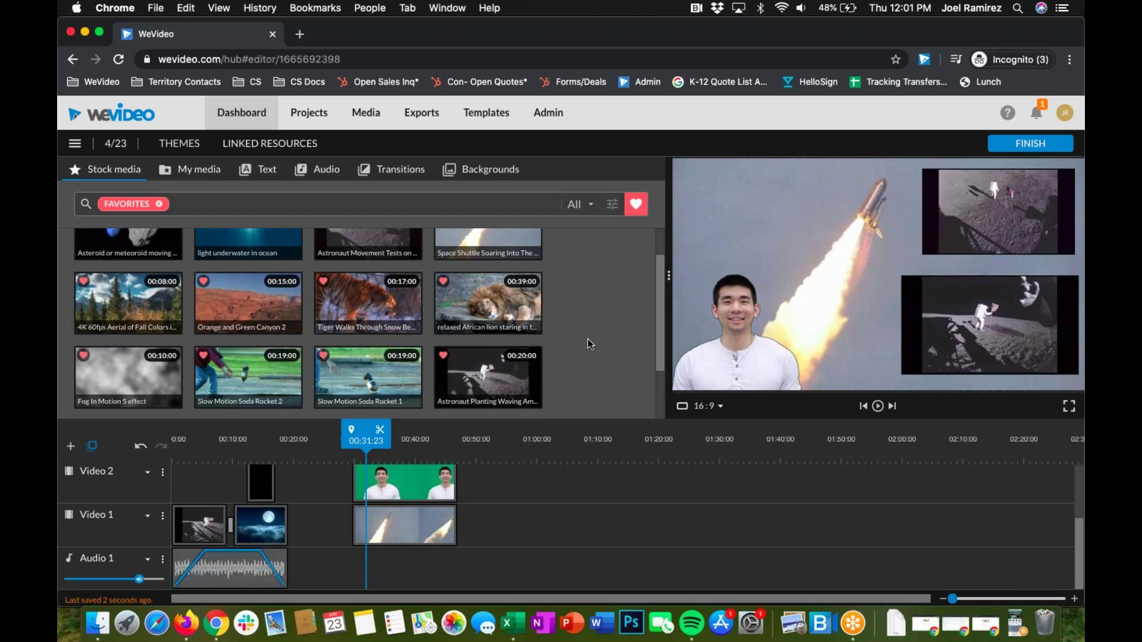
{"action": "scroll", "coordinate": [587, 339], "scroll_direction": "up", "scroll_amount": 2}
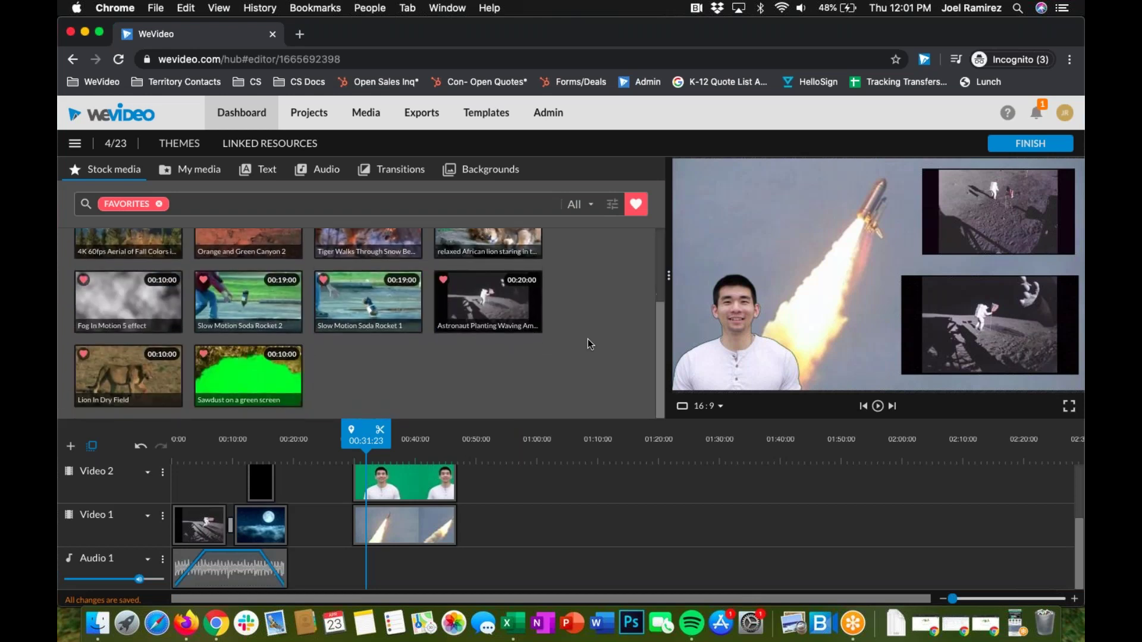
{"action": "scroll", "coordinate": [588, 344], "scroll_direction": "up", "scroll_amount": 2}
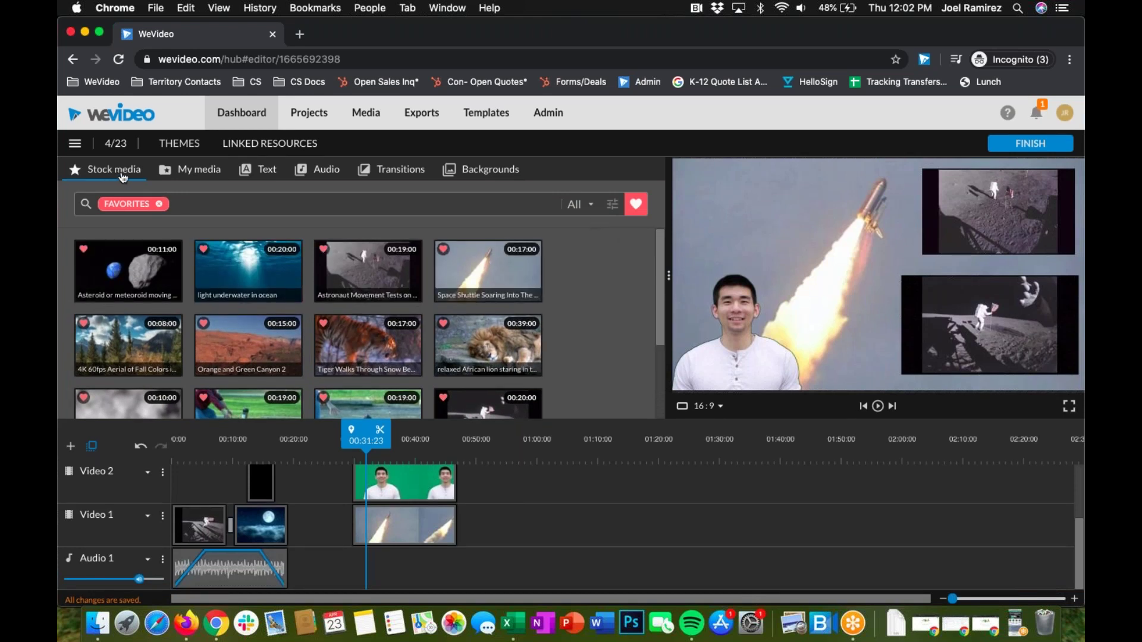
- Remove the favorites filter from the stock media, and limit the moon search results to images
{"action": "left_click", "coordinate": [636, 205]}
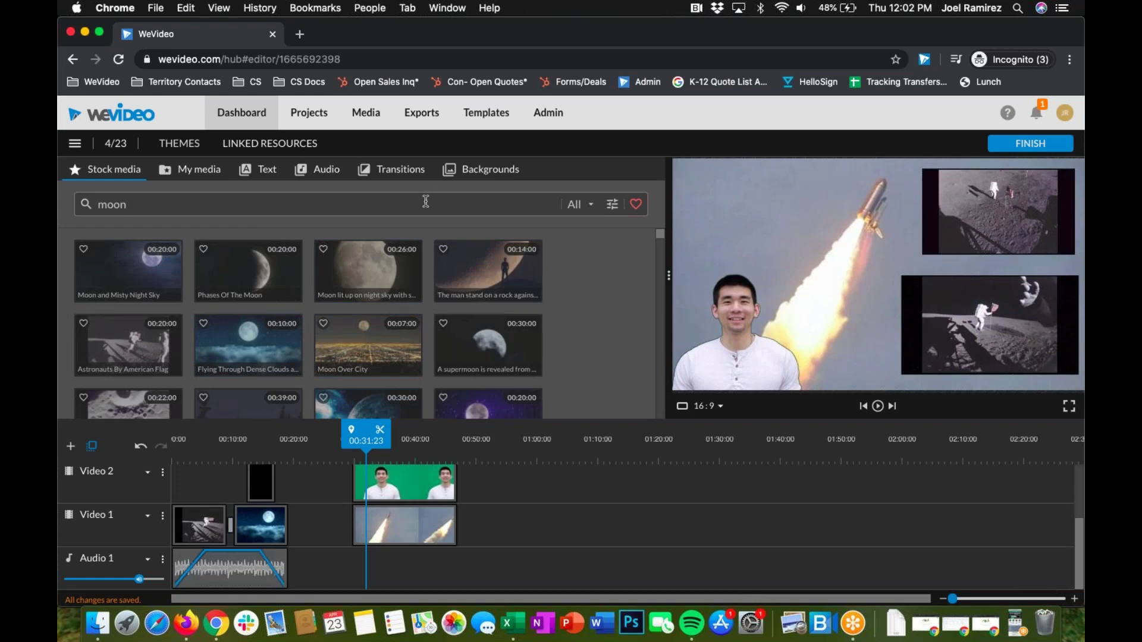
{"action": "scroll", "coordinate": [511, 256], "scroll_direction": "down", "scroll_amount": 3}
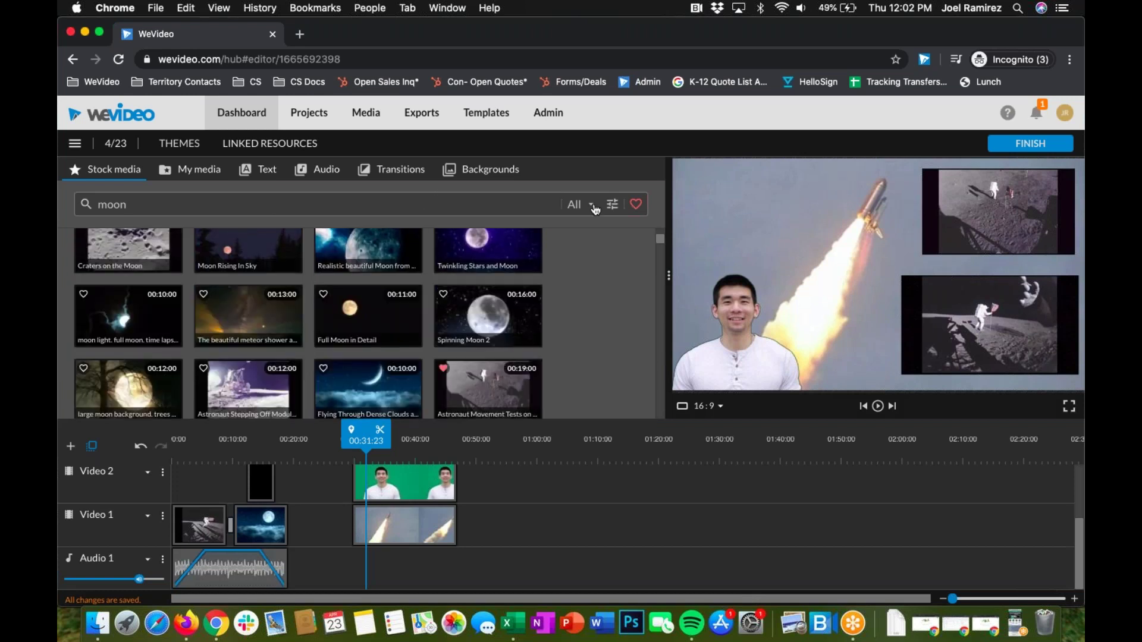
{"action": "left_click", "coordinate": [595, 208]}
{"action": "left_click", "coordinate": [594, 275]}
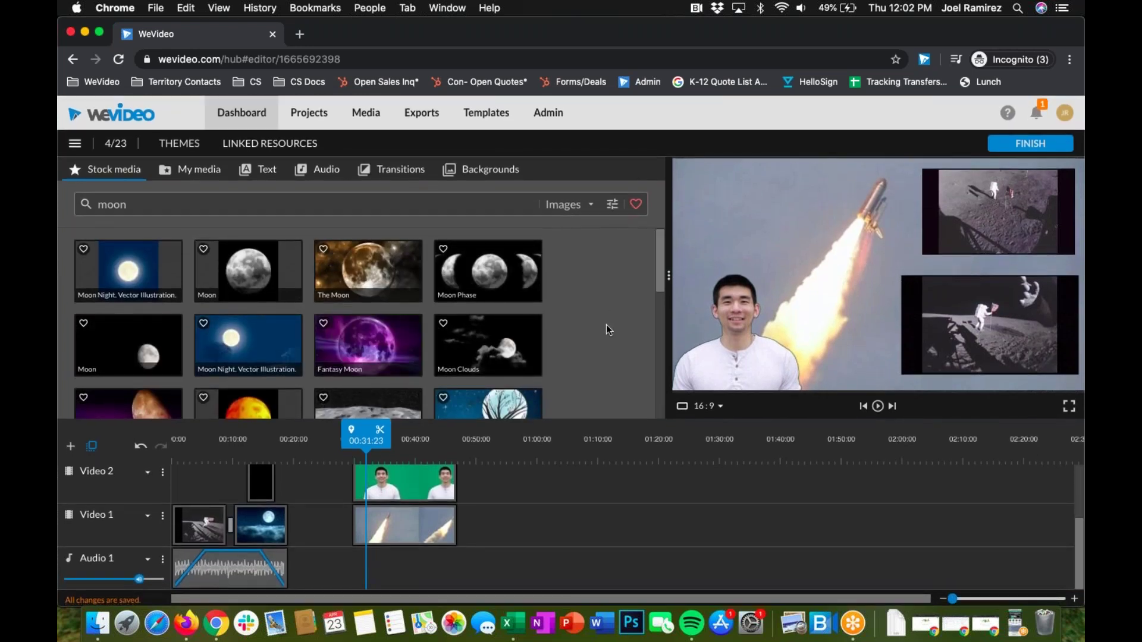
- Browse the moon images, and place the Moon image with the small off-centre moon on black on Video 1 at 00:54:04
{"action": "scroll", "coordinate": [606, 325], "scroll_direction": "down", "scroll_amount": 1}
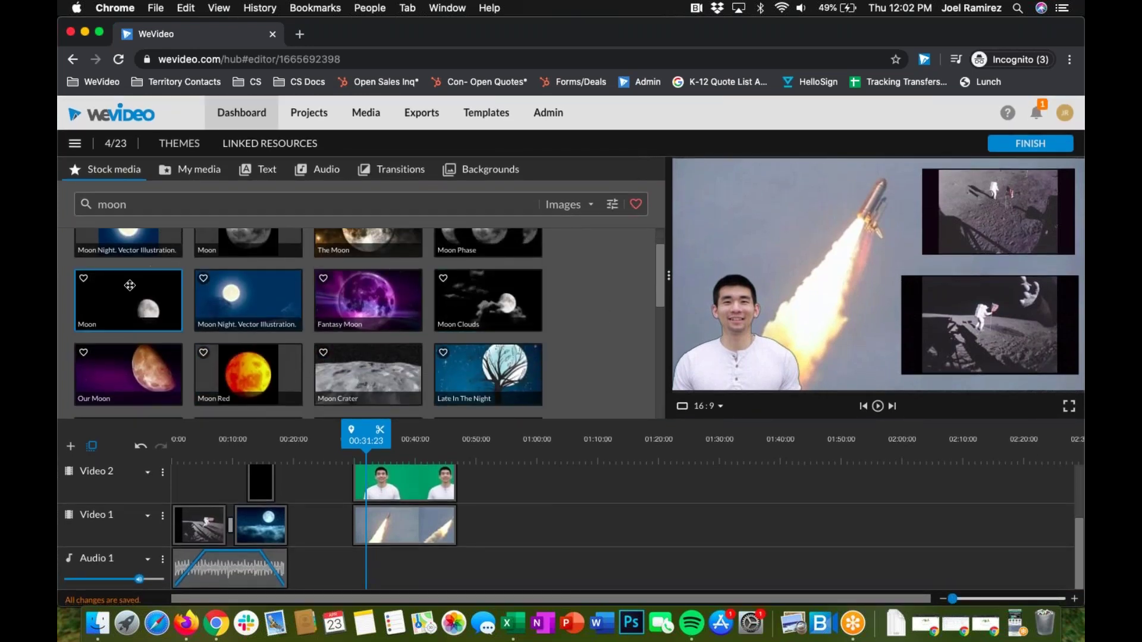
{"action": "scroll", "coordinate": [123, 291], "scroll_direction": "up", "scroll_amount": 1}
{"action": "scroll", "coordinate": [124, 292], "scroll_direction": "down", "scroll_amount": 3}
{"action": "scroll", "coordinate": [368, 357], "scroll_direction": "down", "scroll_amount": 1}
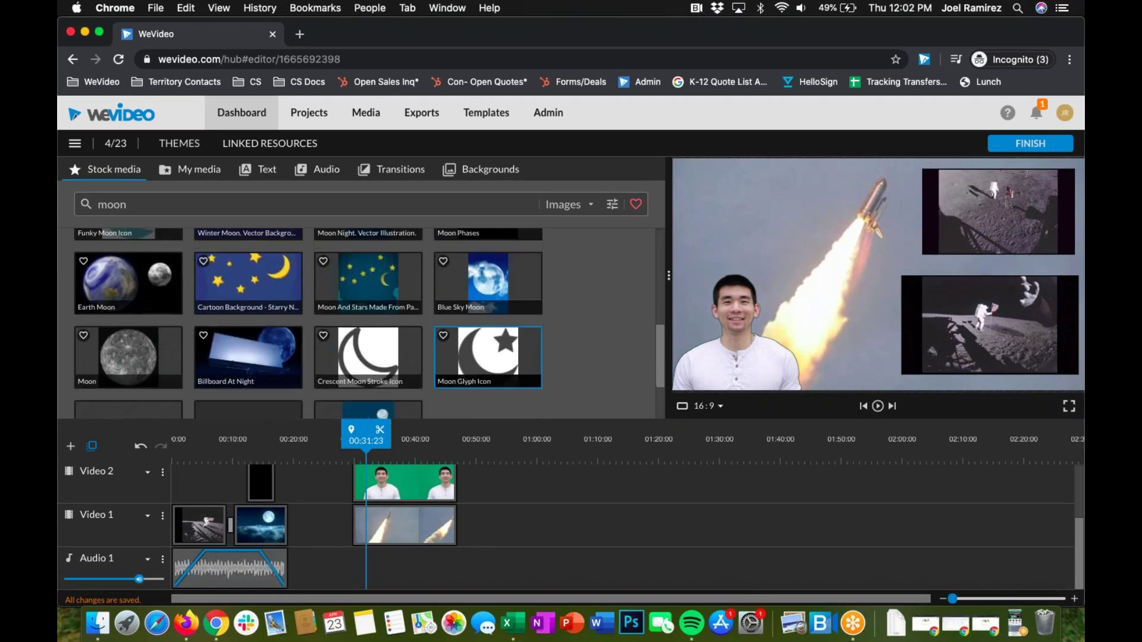
{"action": "scroll", "coordinate": [126, 344], "scroll_direction": "up", "scroll_amount": 5}
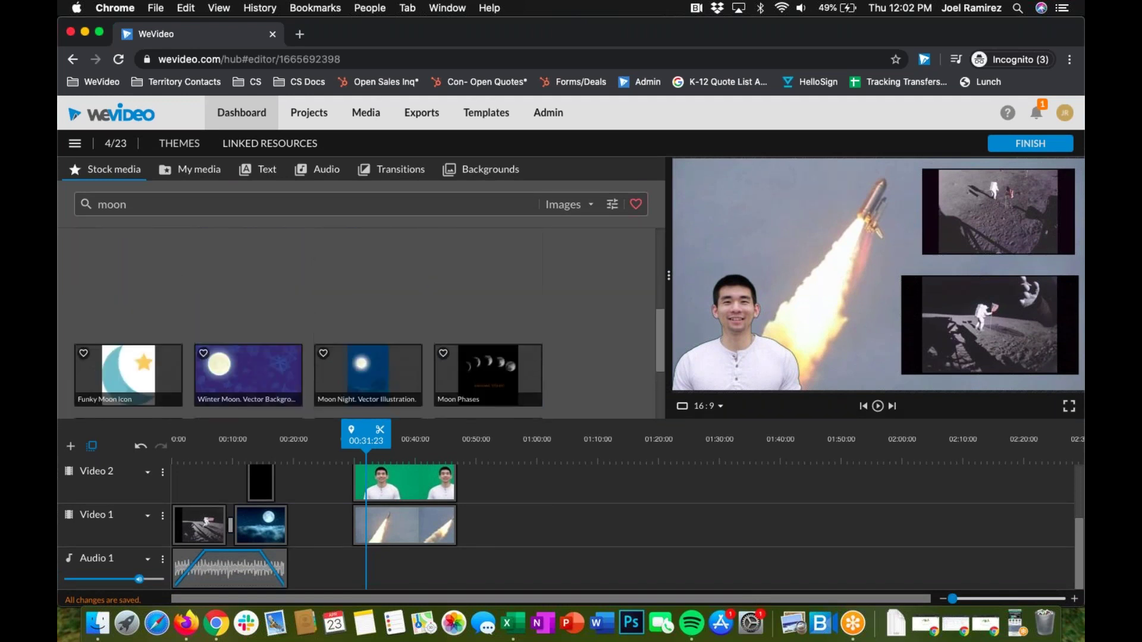
{"action": "left_click", "coordinate": [126, 344]}
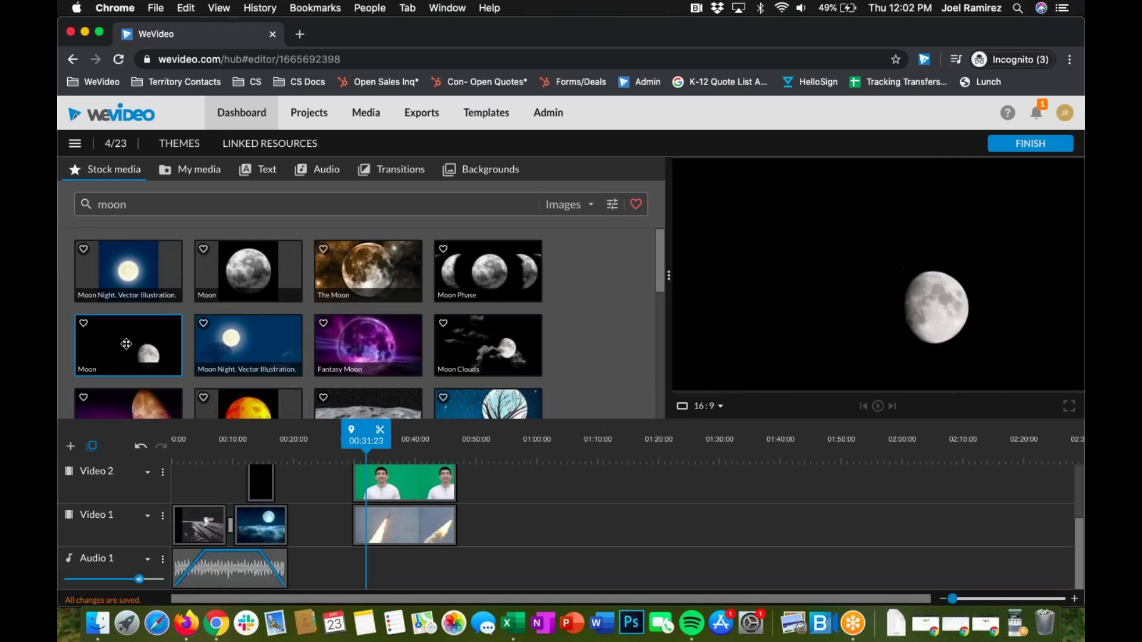
{"action": "left_click_drag", "start_coordinate": [305, 380], "coordinate": [521, 554]}
{"action": "scroll", "coordinate": [584, 534], "scroll_direction": "down", "scroll_amount": 1}
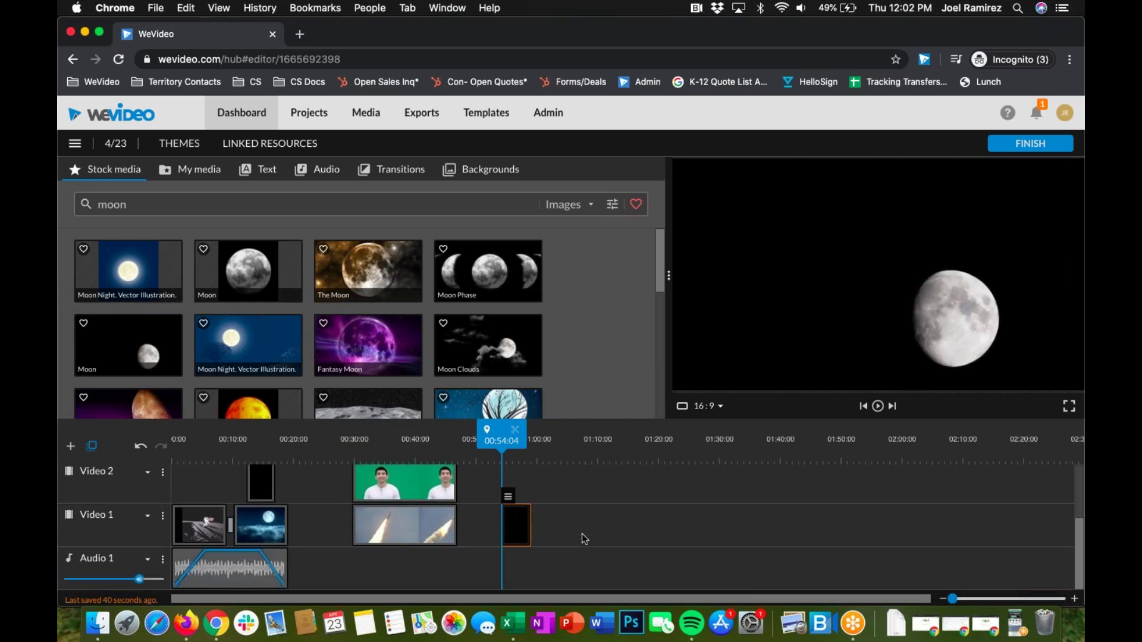
- Move the Moon image on Video 1 to start at 00:59:10, lengthen it to about 01:13, and play it
{"action": "left_click", "coordinate": [535, 532]}
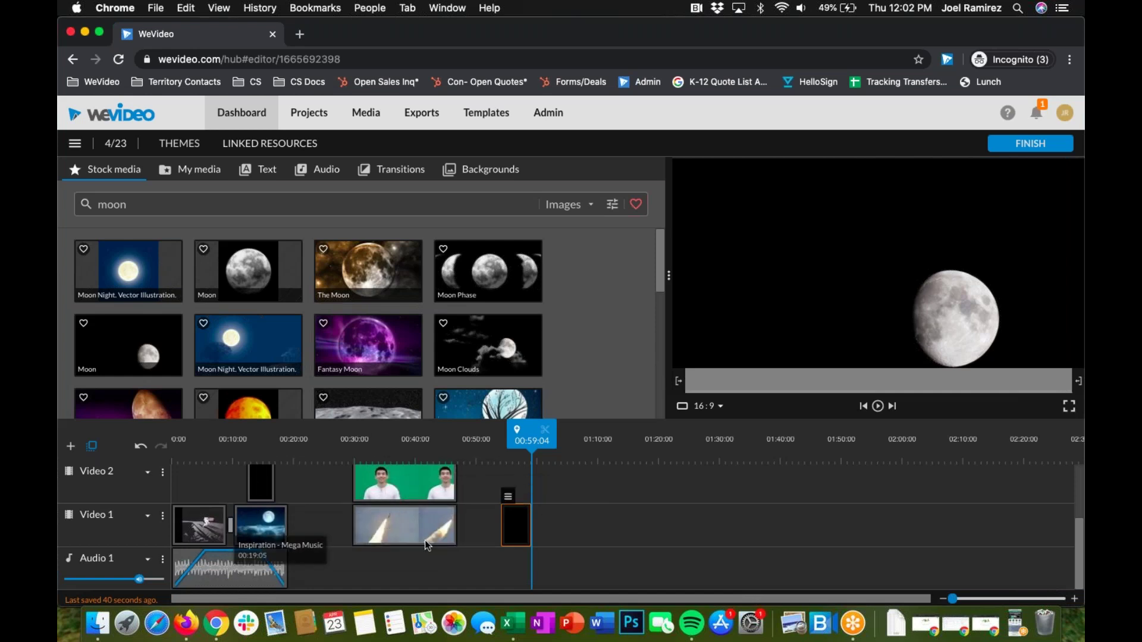
{"action": "left_click_drag", "start_coordinate": [515, 535], "coordinate": [546, 535]}
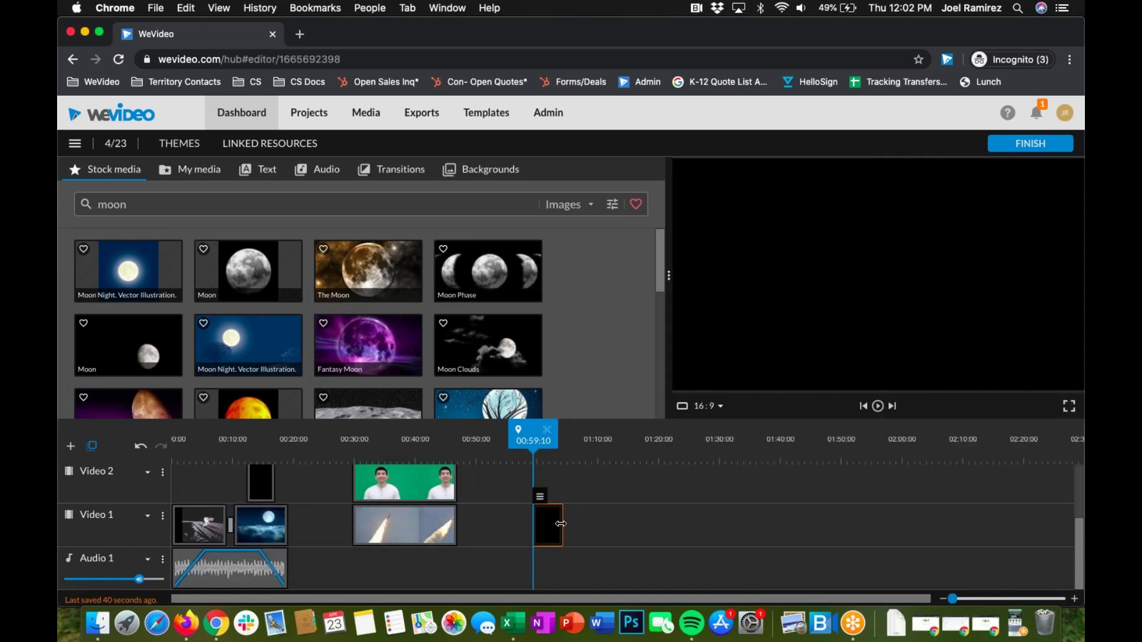
{"action": "left_click_drag", "start_coordinate": [523, 436], "coordinate": [531, 436]}
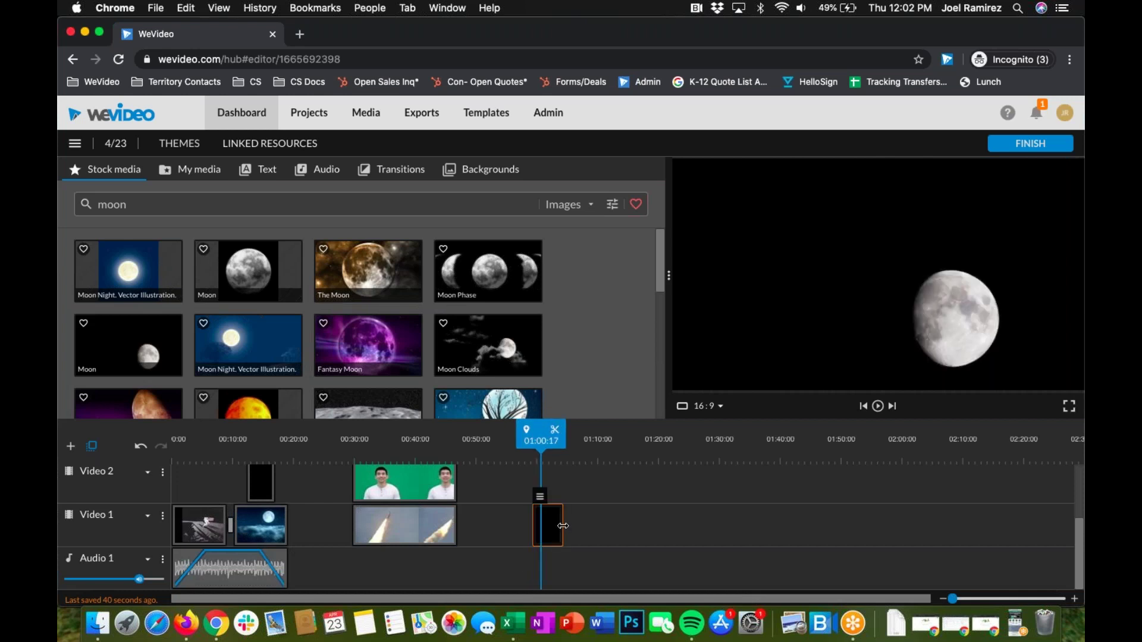
{"action": "left_click_drag", "start_coordinate": [562, 518], "coordinate": [619, 526]}
{"action": "left_click_drag", "start_coordinate": [620, 441], "coordinate": [535, 441]}
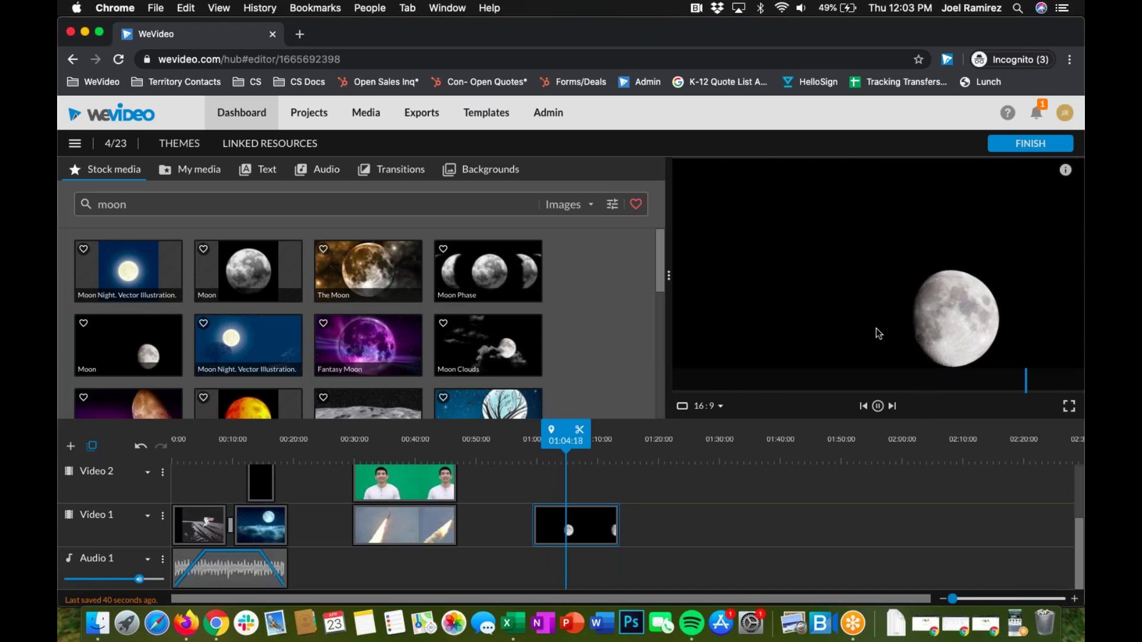
- Shorten the Moon image on Video 1 so that it ends at about 01:08
{"action": "left_click", "coordinate": [602, 540]}
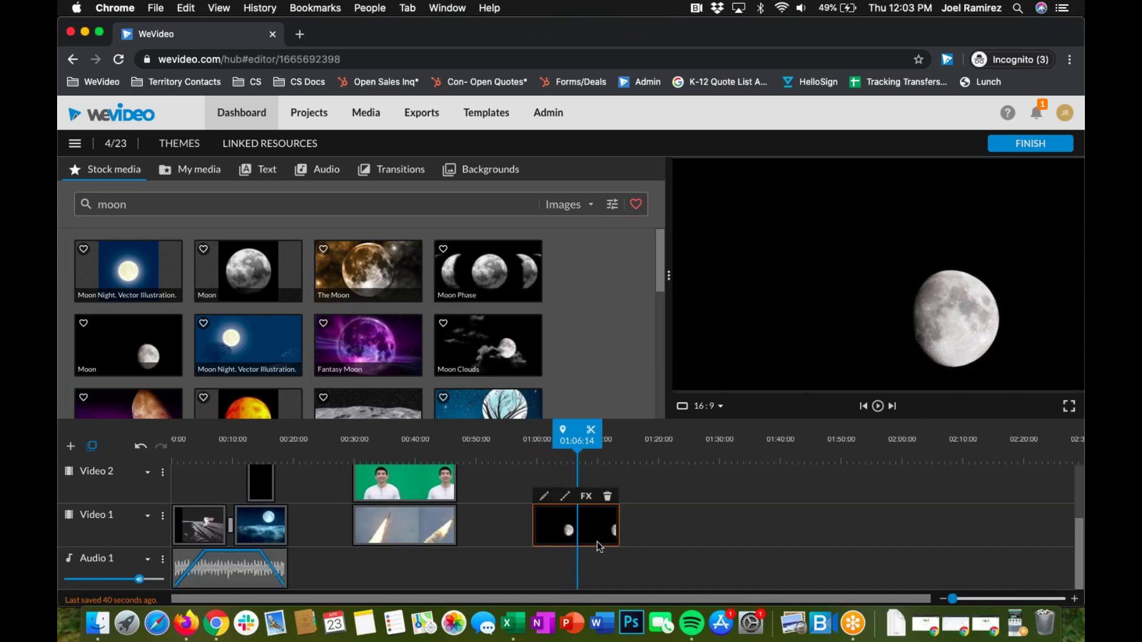
{"action": "left_click_drag", "start_coordinate": [619, 519], "coordinate": [588, 523]}
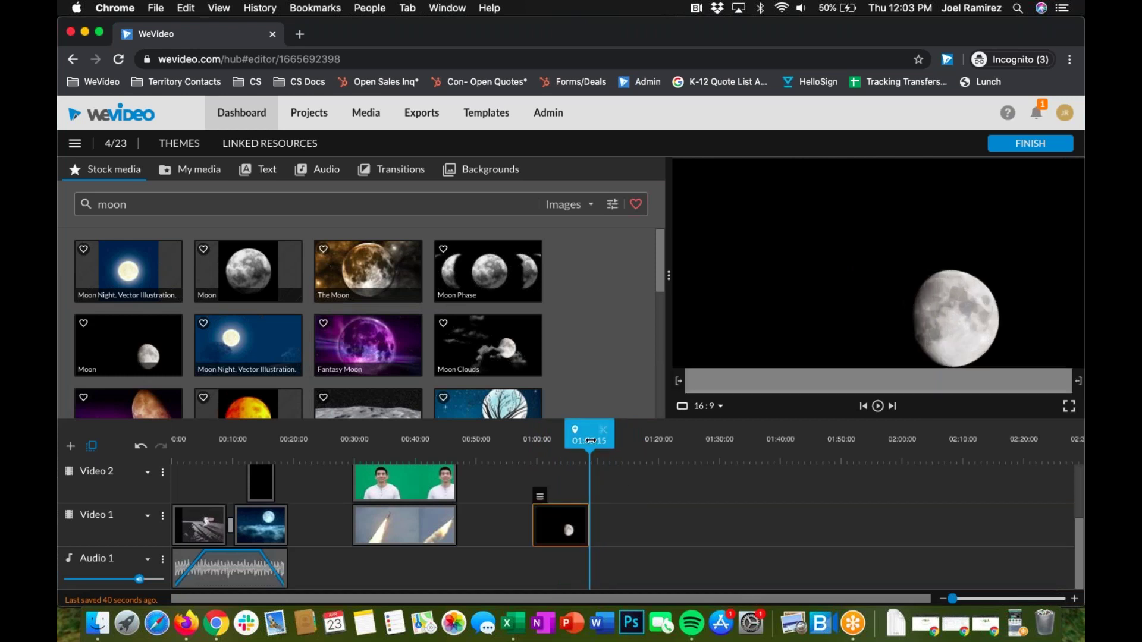
{"action": "left_click", "coordinate": [566, 441]}
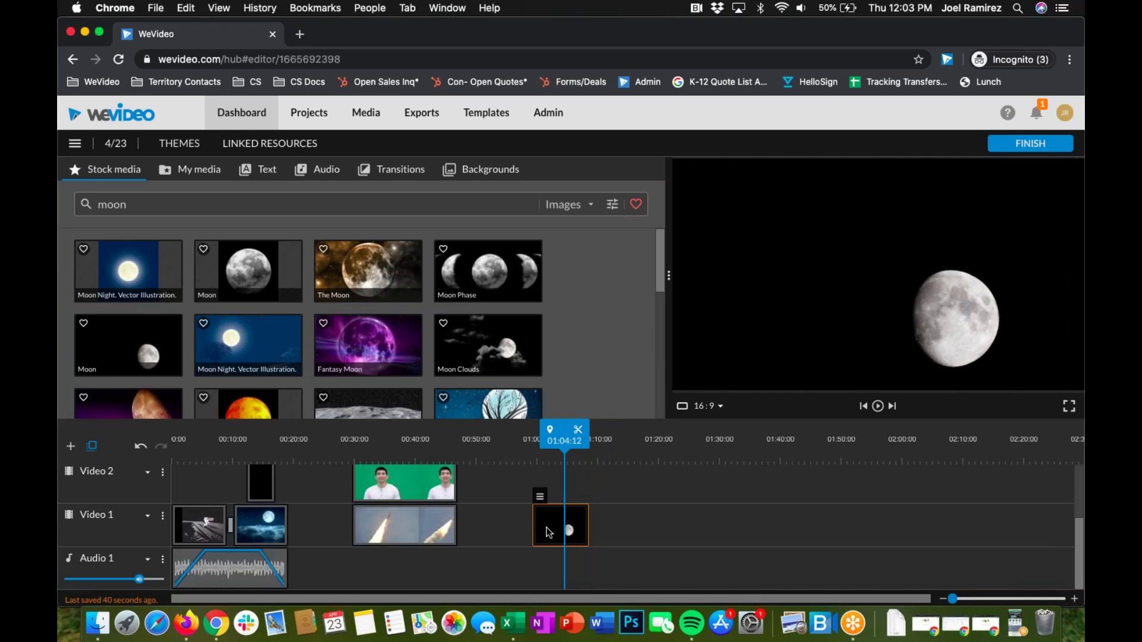
- Scale the Moon image to 1.76, and set its animation start to scale 3.92 at position x -2816, y -2148
{"action": "double_click", "coordinate": [546, 527]}
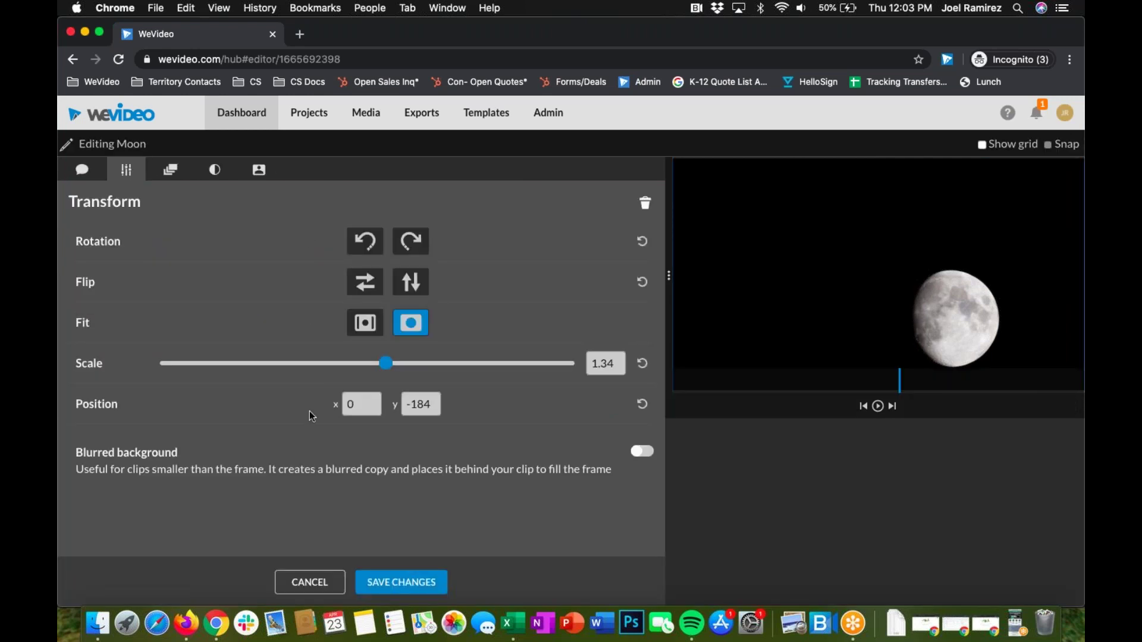
{"action": "mouse_move", "coordinate": [386, 365]}
{"action": "left_mouse_down"}
{"action": "mouse_move", "coordinate": [434, 365]}
{"action": "mouse_move", "coordinate": [357, 365]}
{"action": "mouse_move", "coordinate": [407, 364]}
{"action": "left_mouse_up"}
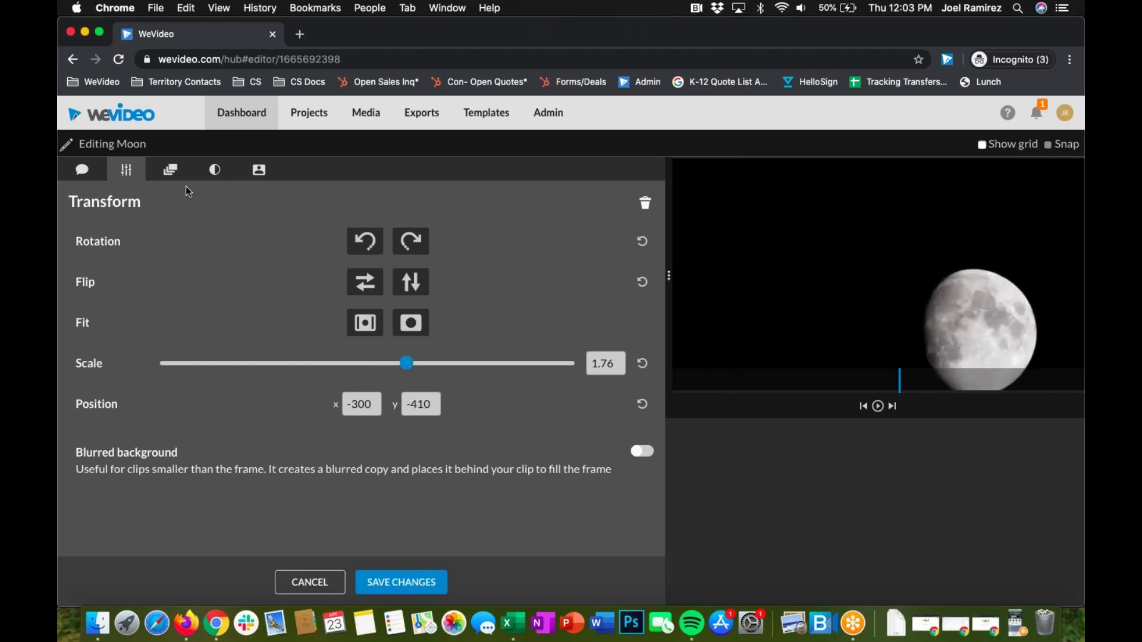
{"action": "left_click", "coordinate": [172, 171]}
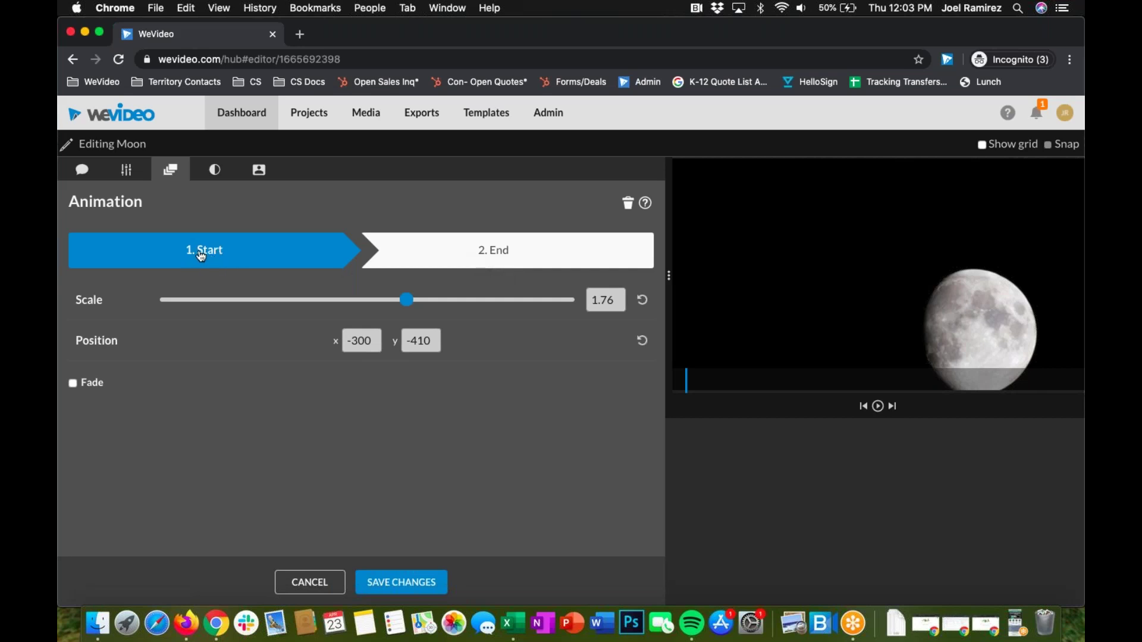
{"action": "left_click_drag", "start_coordinate": [404, 305], "coordinate": [494, 300]}
{"action": "left_click_drag", "start_coordinate": [926, 273], "coordinate": [634, 193]}
{"action": "left_click_drag", "start_coordinate": [497, 305], "coordinate": [519, 301]}
{"action": "left_click_drag", "start_coordinate": [841, 296], "coordinate": [818, 268]}
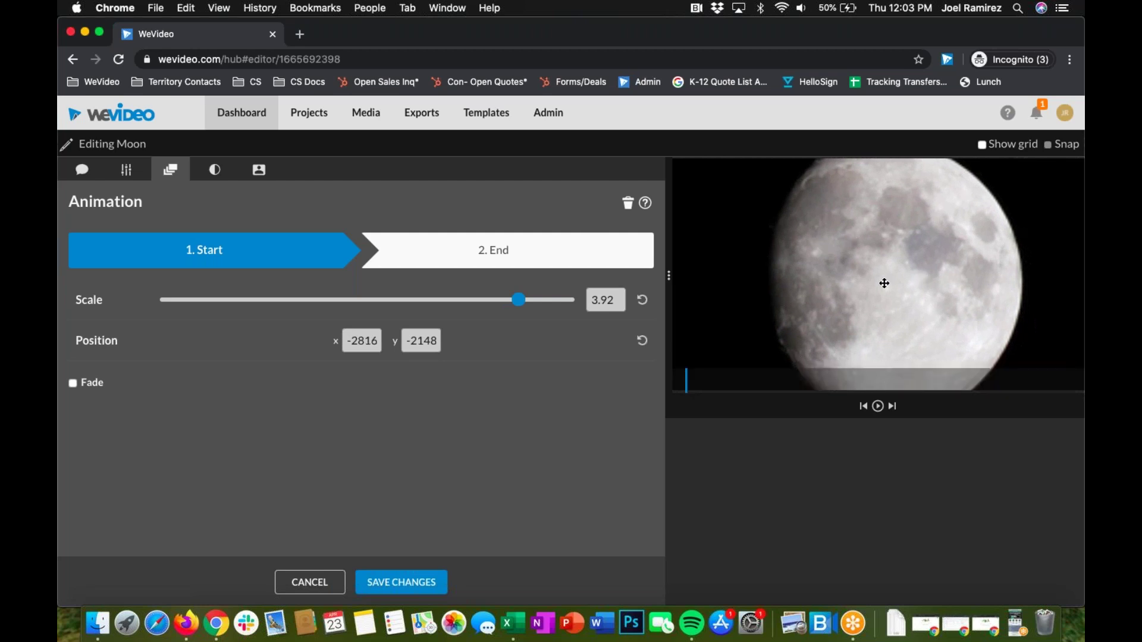
- Set the Moon animation's end to scale 1.2 at position x 100, y -108, save it, and return the playhead to 00:59:05
{"action": "left_click", "coordinate": [437, 252]}
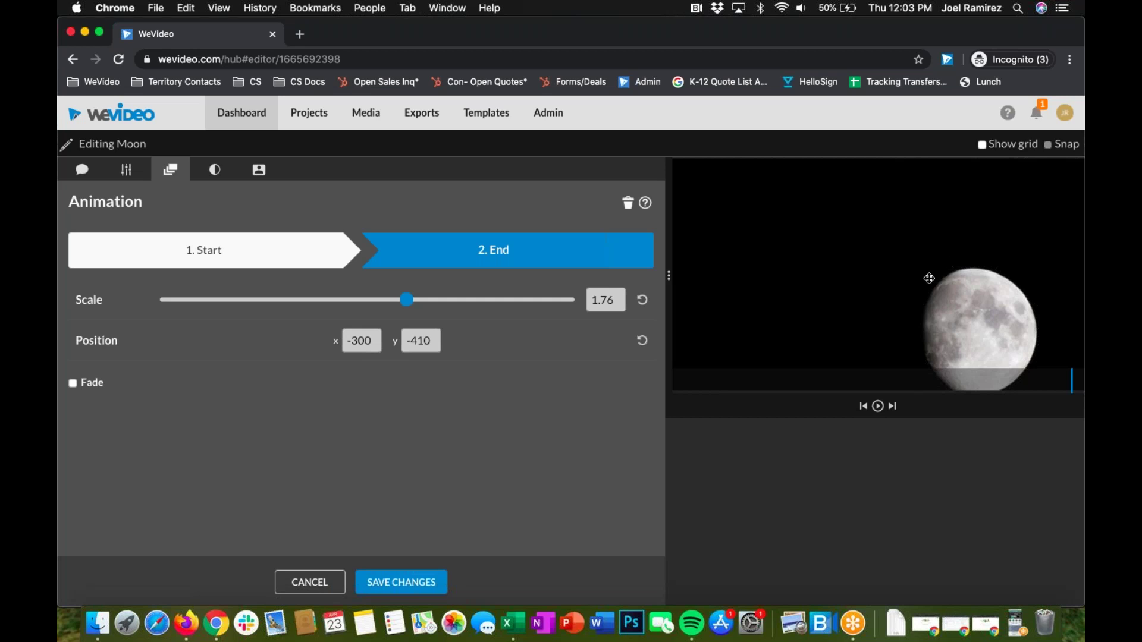
{"action": "left_click_drag", "start_coordinate": [407, 300], "coordinate": [379, 308]}
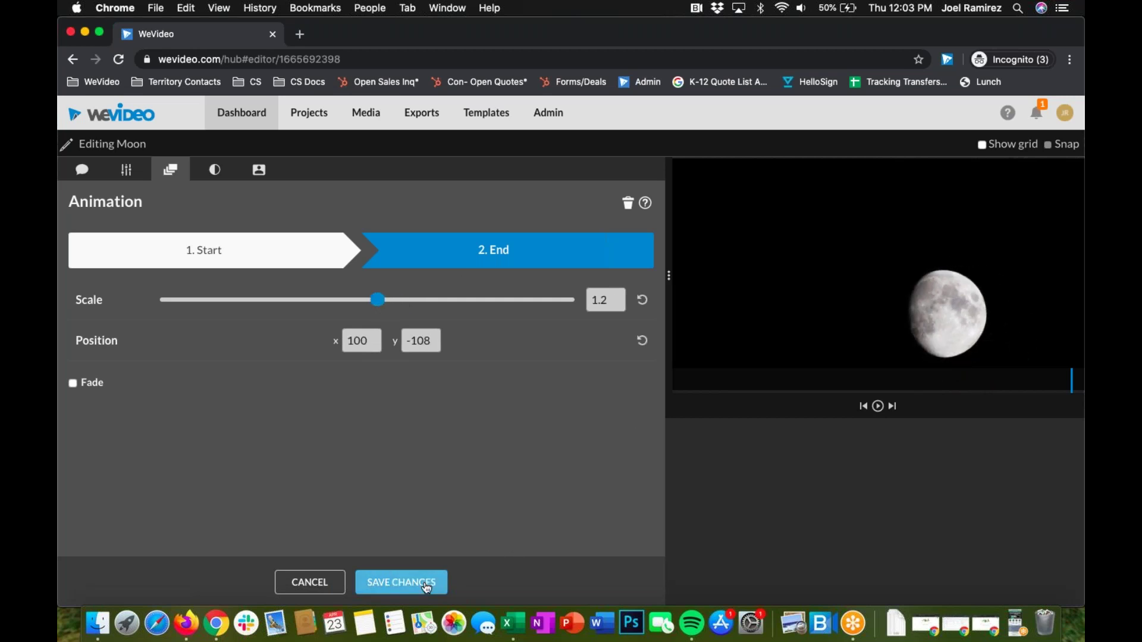
{"action": "left_click", "coordinate": [284, 262]}
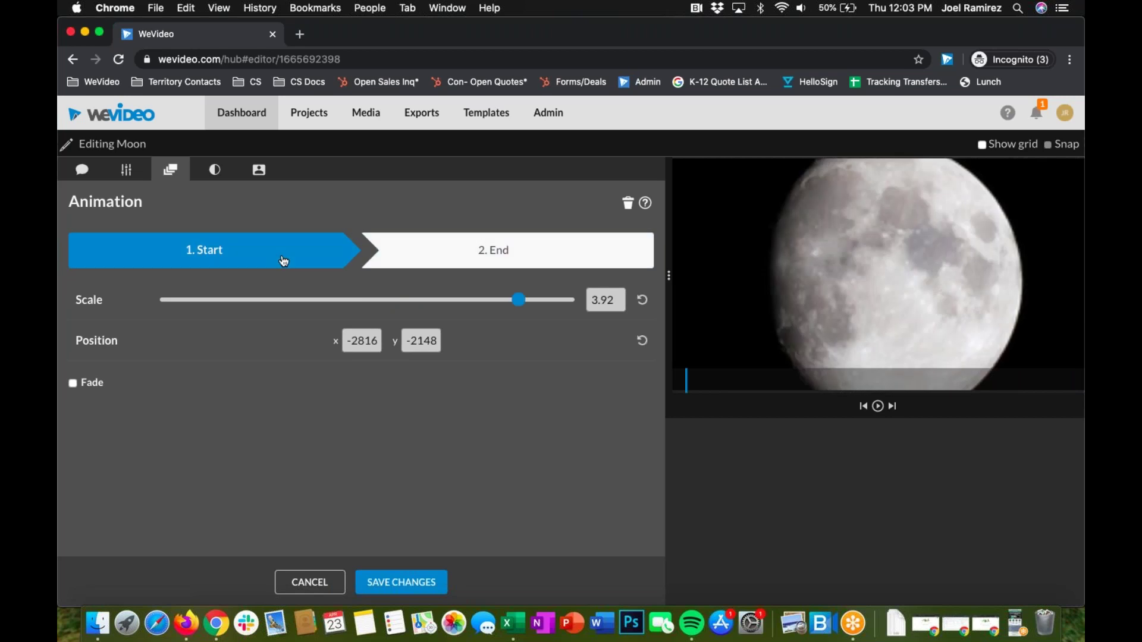
{"action": "left_click", "coordinate": [468, 258]}
{"action": "left_click", "coordinate": [445, 586]}
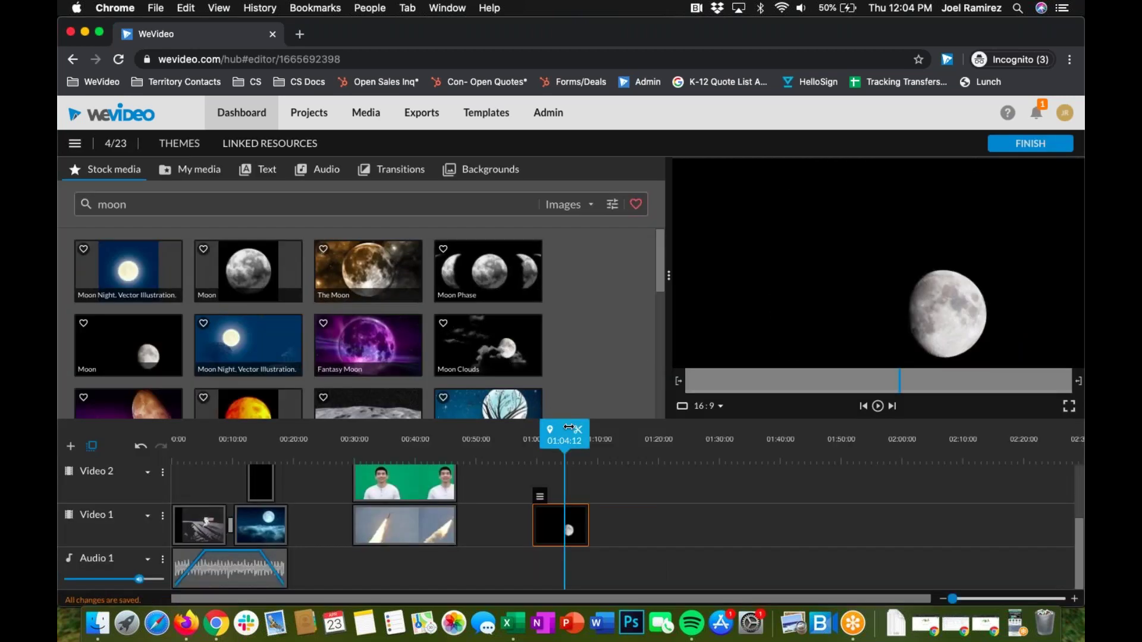
{"action": "left_click_drag", "start_coordinate": [527, 432], "coordinate": [537, 432]}
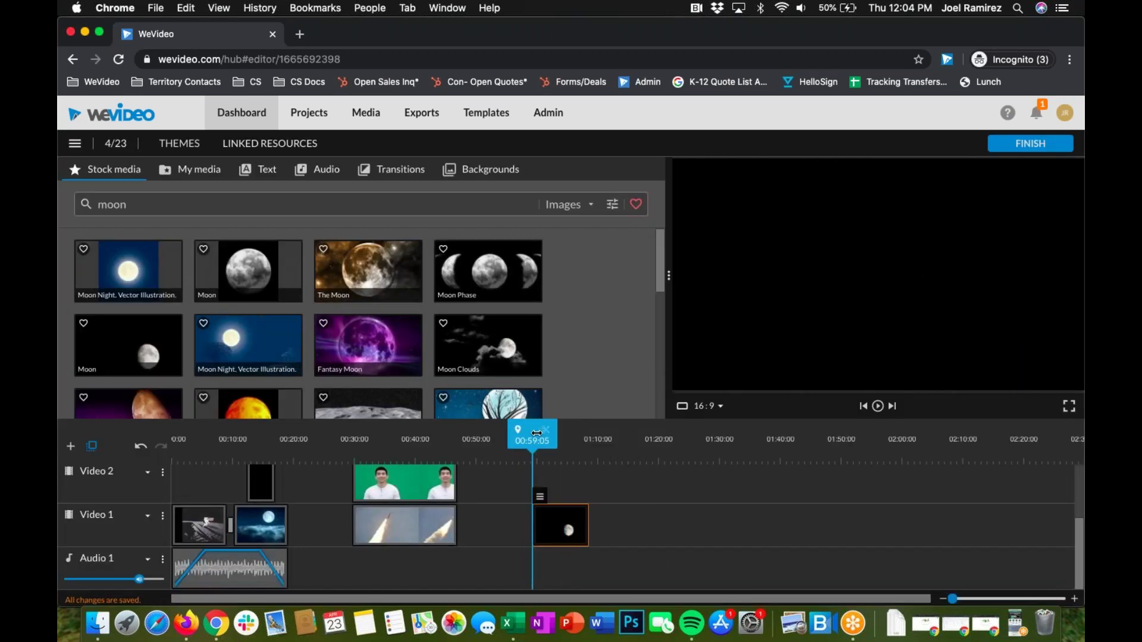
- Play the animated Moon image on Video 1 and add another Moon image to that track at about 01:12
{"action": "key", "text": "space"}
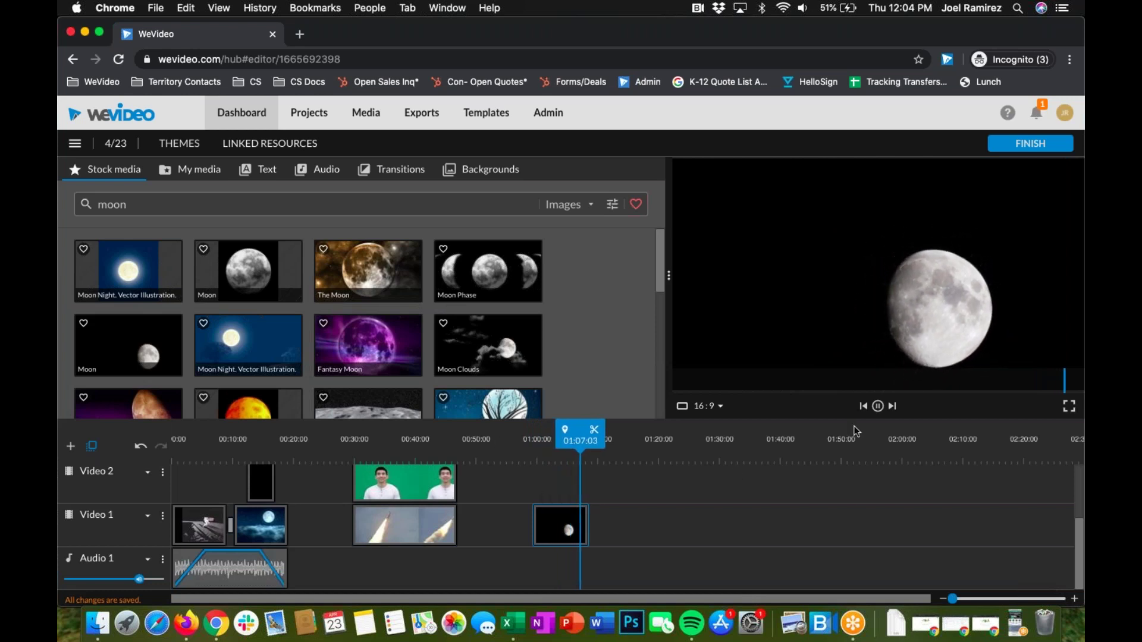
{"action": "left_click", "coordinate": [878, 407]}
{"action": "left_click_drag", "start_coordinate": [127, 345], "coordinate": [621, 511]}
- Animate the new Moon image from scale 0.95 at x 279, y 27 to scale 3.36 at x -2289, y -1766, save it, and play it
{"action": "double_click", "coordinate": [631, 534]}
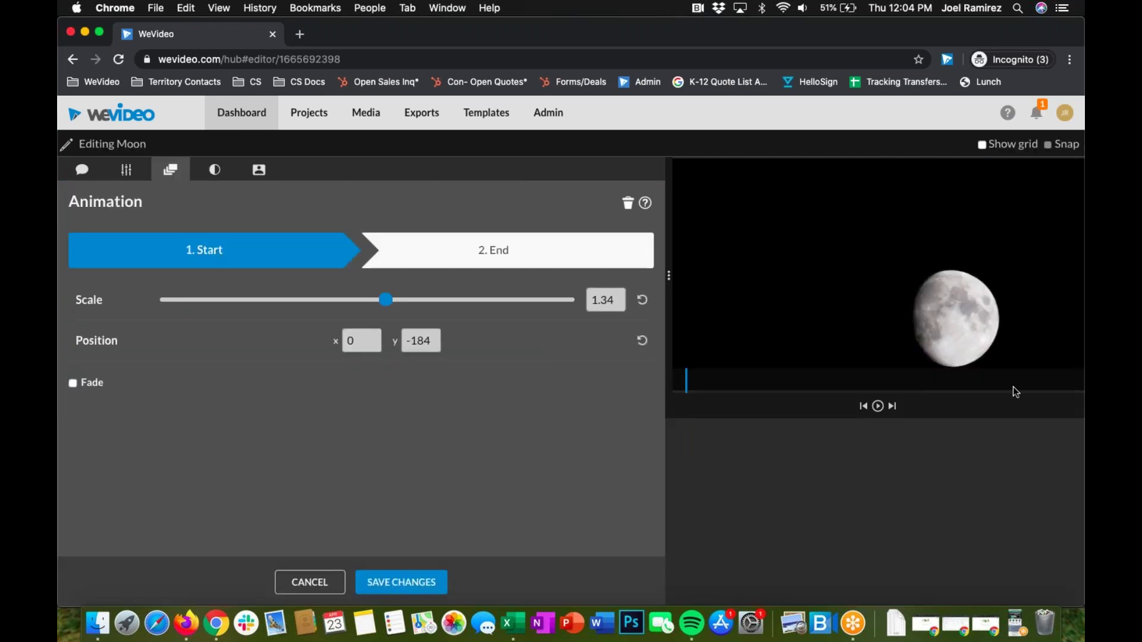
{"action": "left_click_drag", "start_coordinate": [385, 302], "coordinate": [357, 304]}
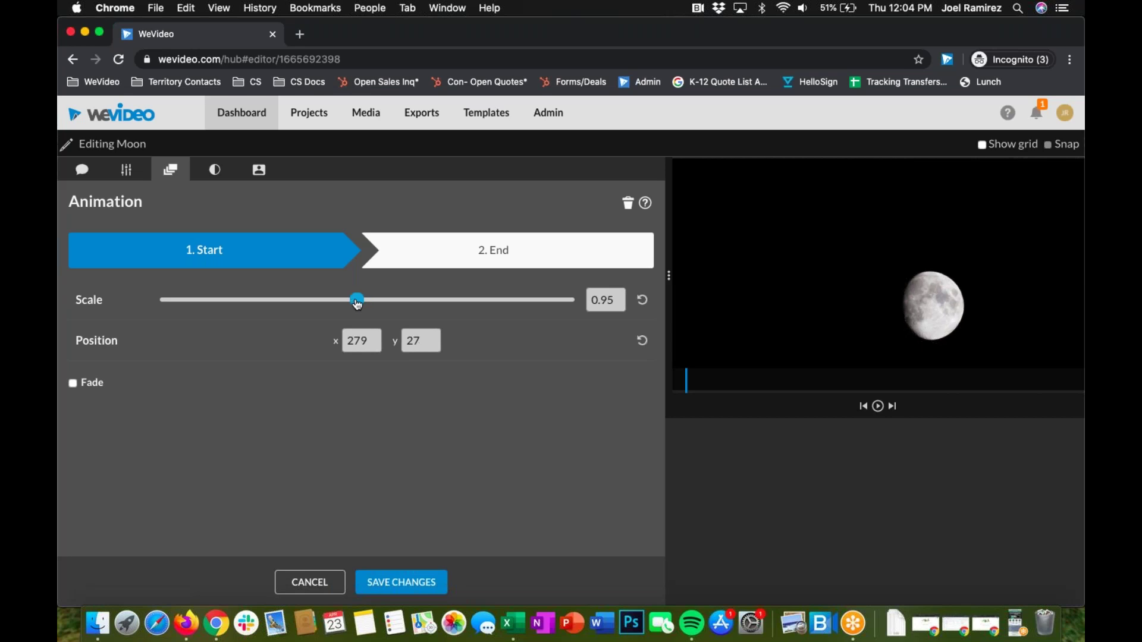
{"action": "left_click", "coordinate": [461, 255]}
{"action": "left_click_drag", "start_coordinate": [388, 302], "coordinate": [489, 300]}
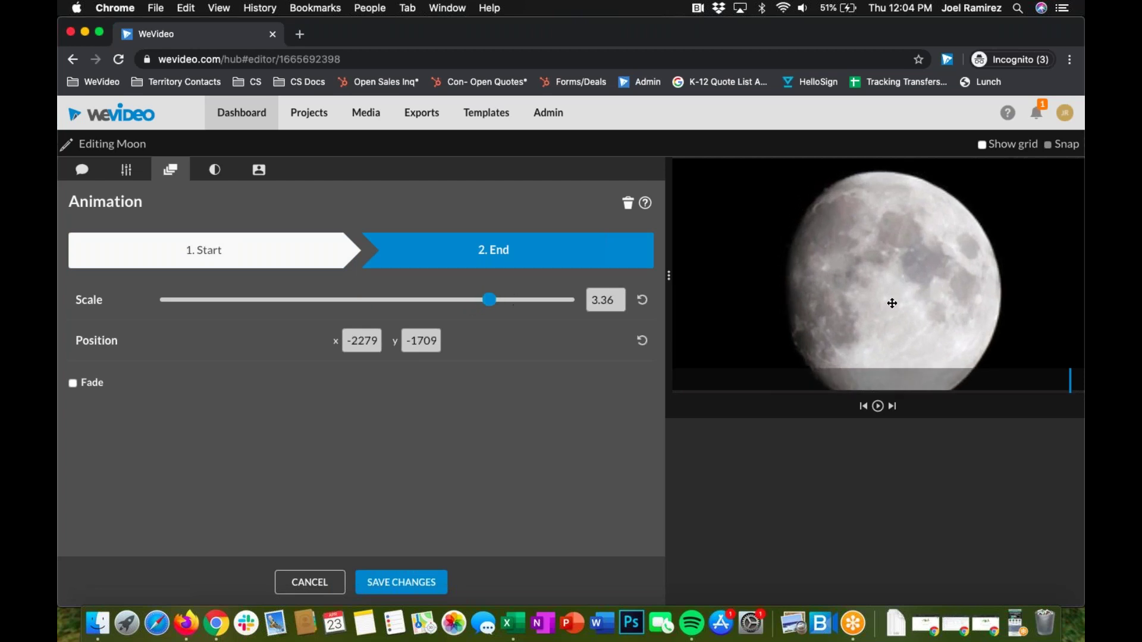
{"action": "left_click_drag", "start_coordinate": [889, 290], "coordinate": [888, 291]}
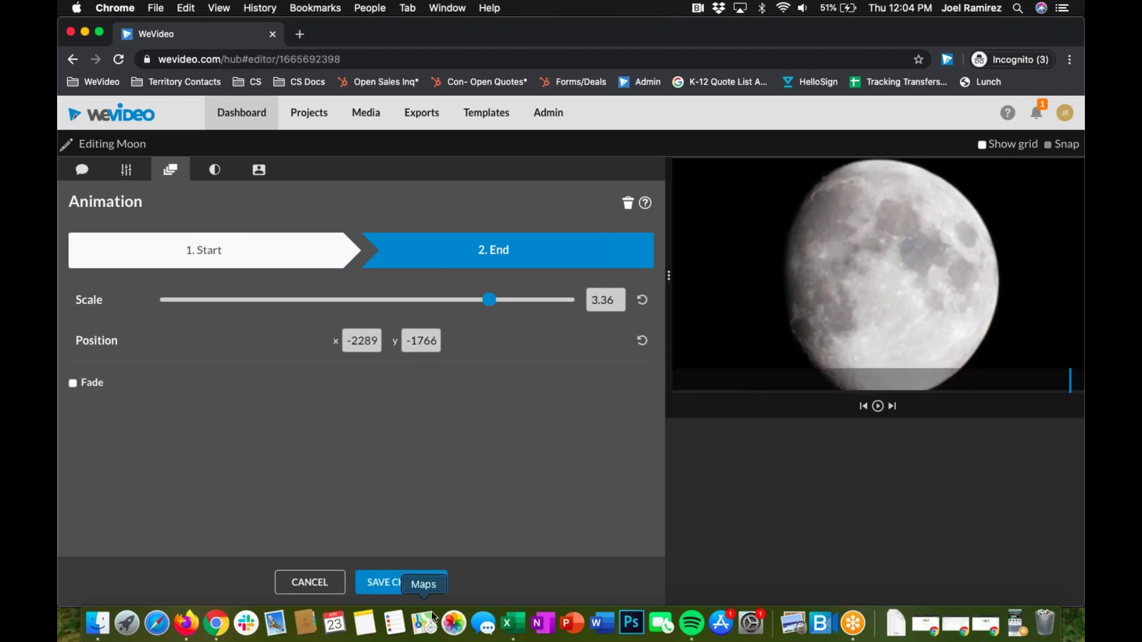
{"action": "left_click", "coordinate": [392, 584]}
{"action": "key", "text": "space"}
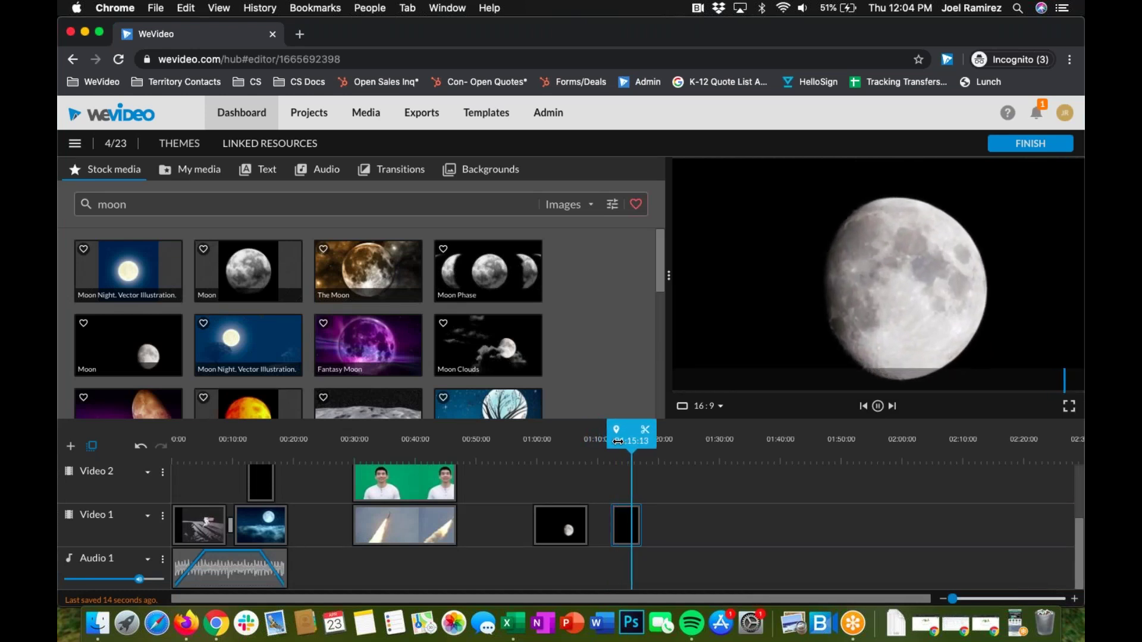
{"action": "left_click", "coordinate": [878, 407]}
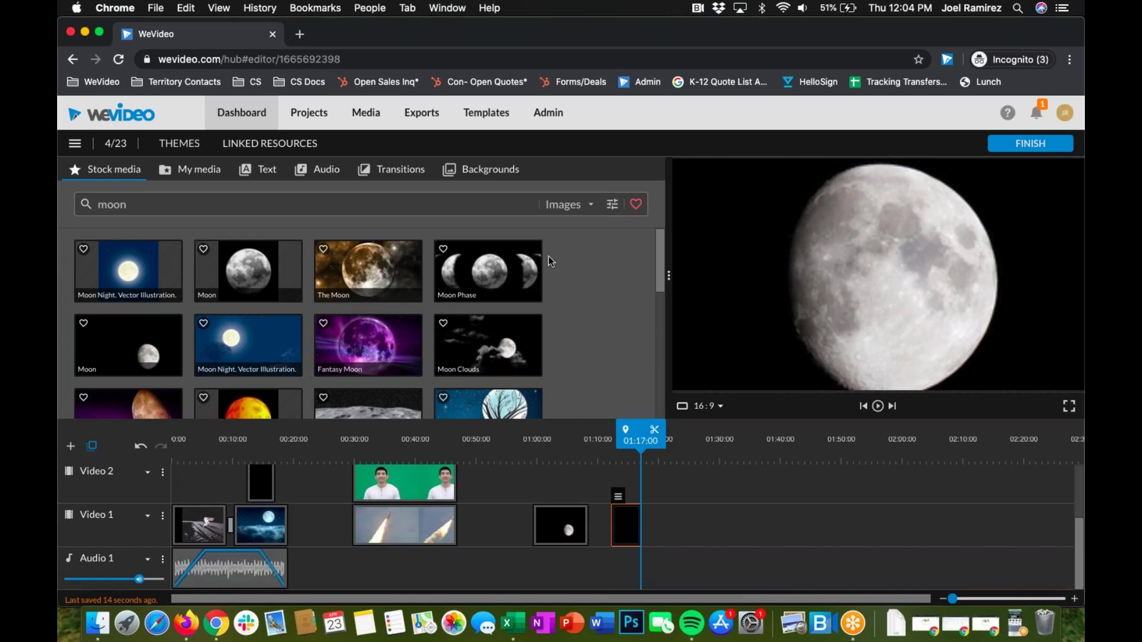
- Preview the match-striking clip from the project media, add it to Video 1 at 01:23:15, and move the playhead to 01:27:14
{"action": "scroll", "coordinate": [488, 351], "scroll_direction": "down", "scroll_amount": 5}
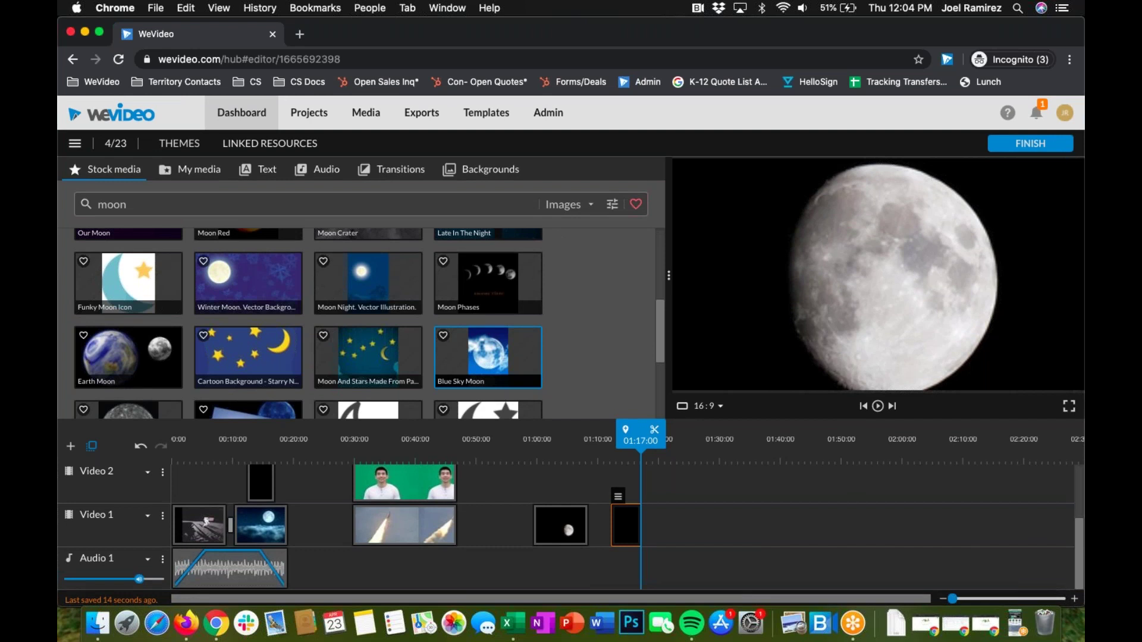
{"action": "scroll", "coordinate": [488, 351], "scroll_direction": "up", "scroll_amount": 5}
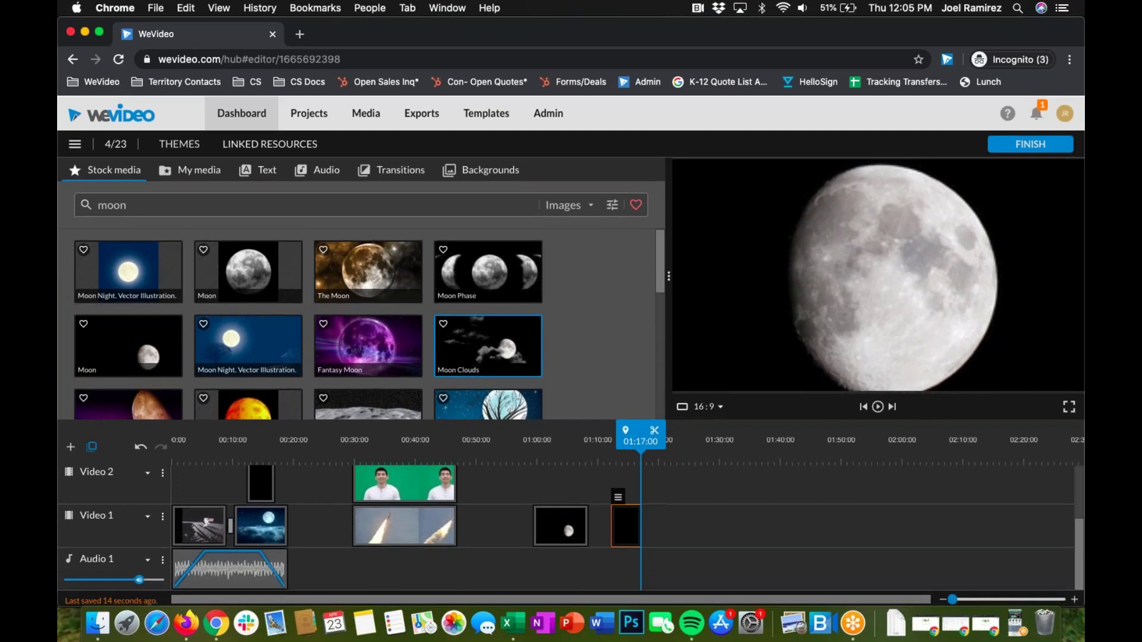
{"action": "left_click", "coordinate": [207, 173]}
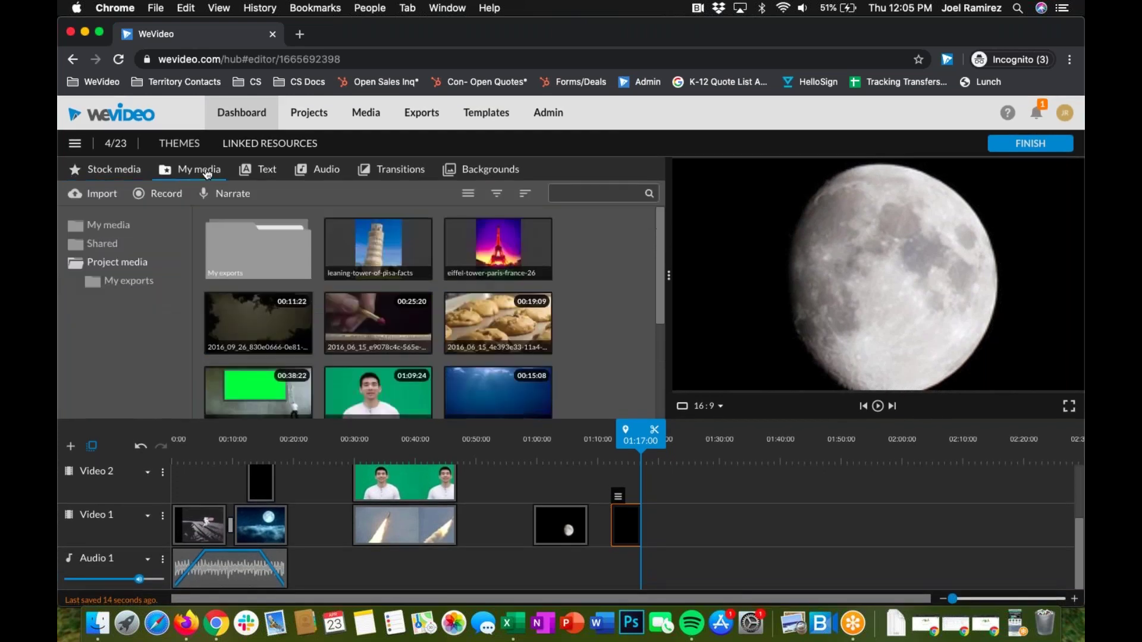
{"action": "left_click", "coordinate": [367, 324]}
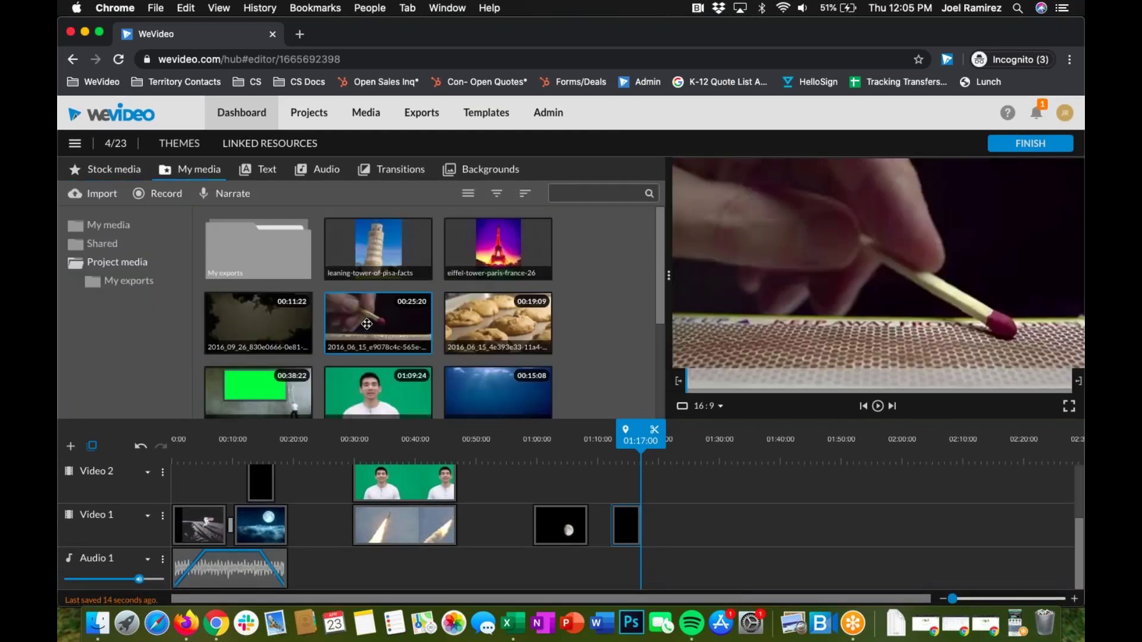
{"action": "left_click", "coordinate": [877, 405]}
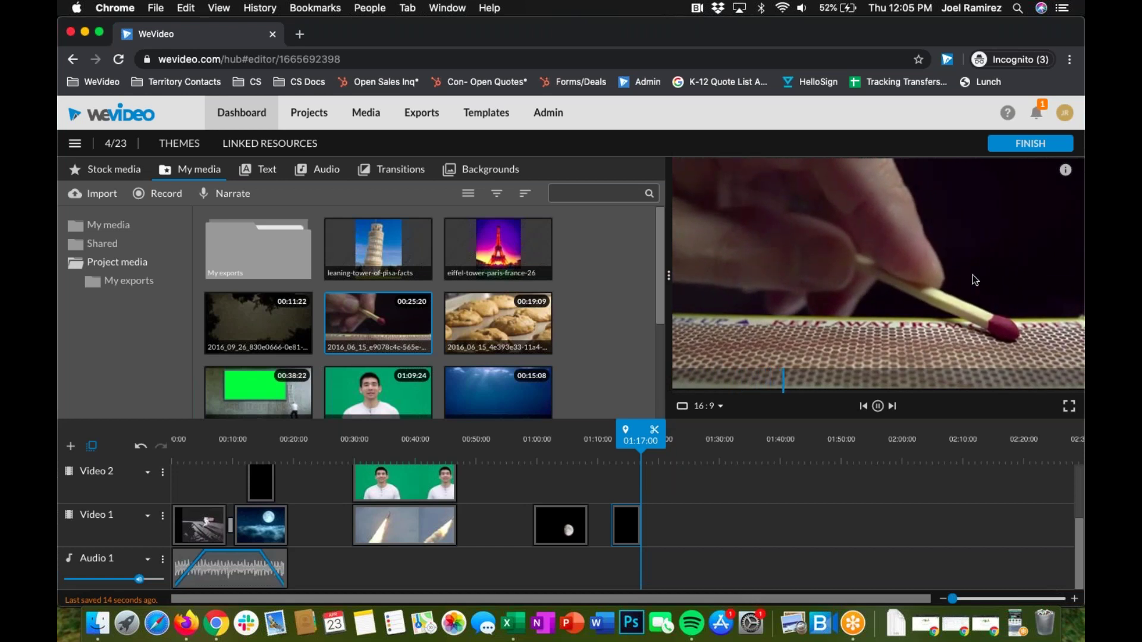
{"action": "left_click", "coordinate": [890, 409]}
{"action": "left_click_drag", "start_coordinate": [337, 312], "coordinate": [694, 524]}
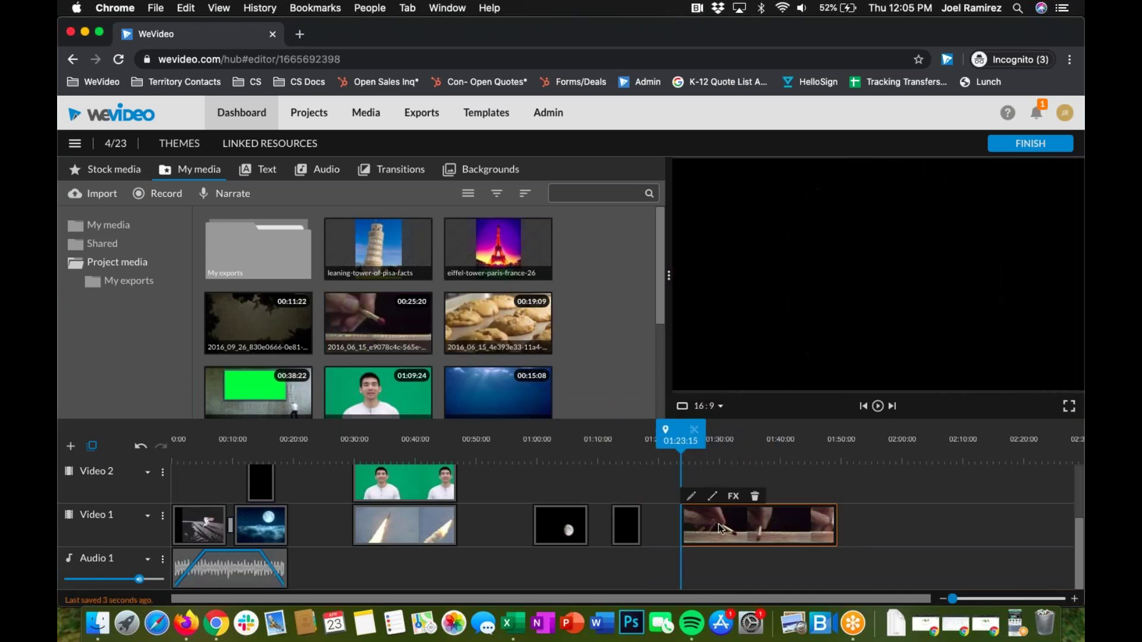
{"action": "left_click_drag", "start_coordinate": [685, 438], "coordinate": [707, 438]}
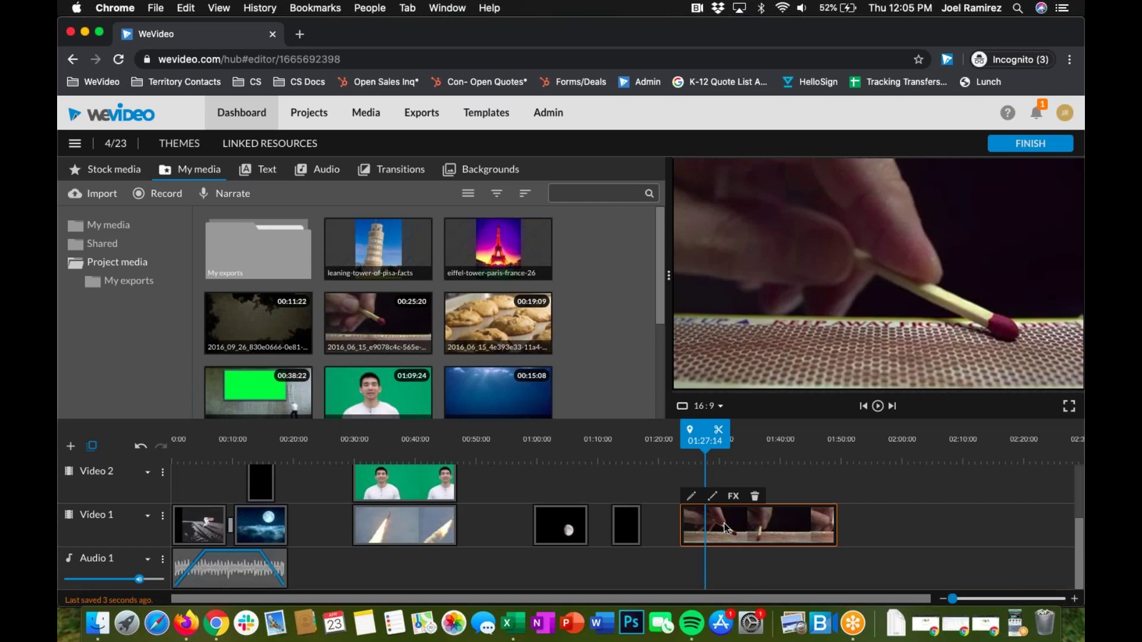
- Open the match clip for editing and review its caption, transform, animation, color keying, and speed settings
{"action": "double_click", "coordinate": [724, 526]}
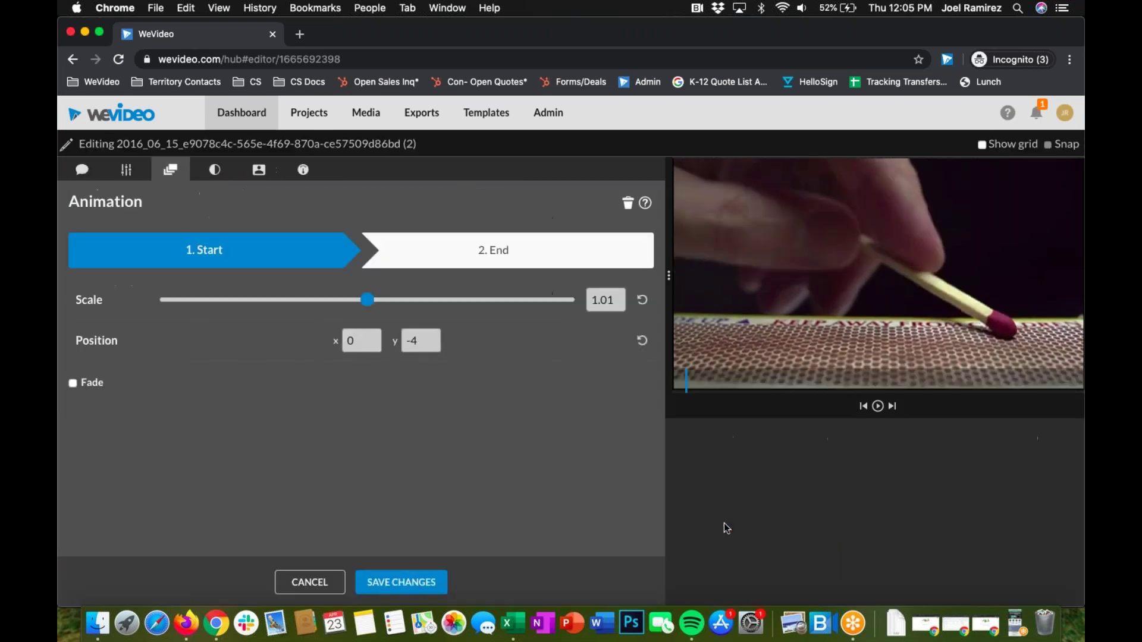
{"action": "left_click", "coordinate": [83, 173]}
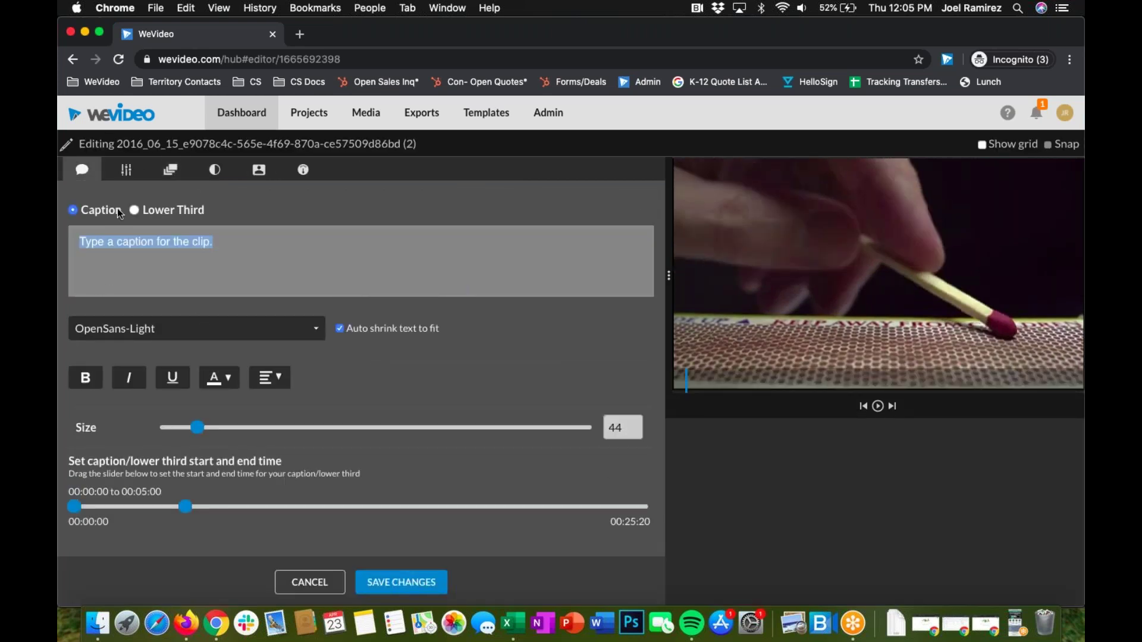
{"action": "left_click", "coordinate": [126, 179]}
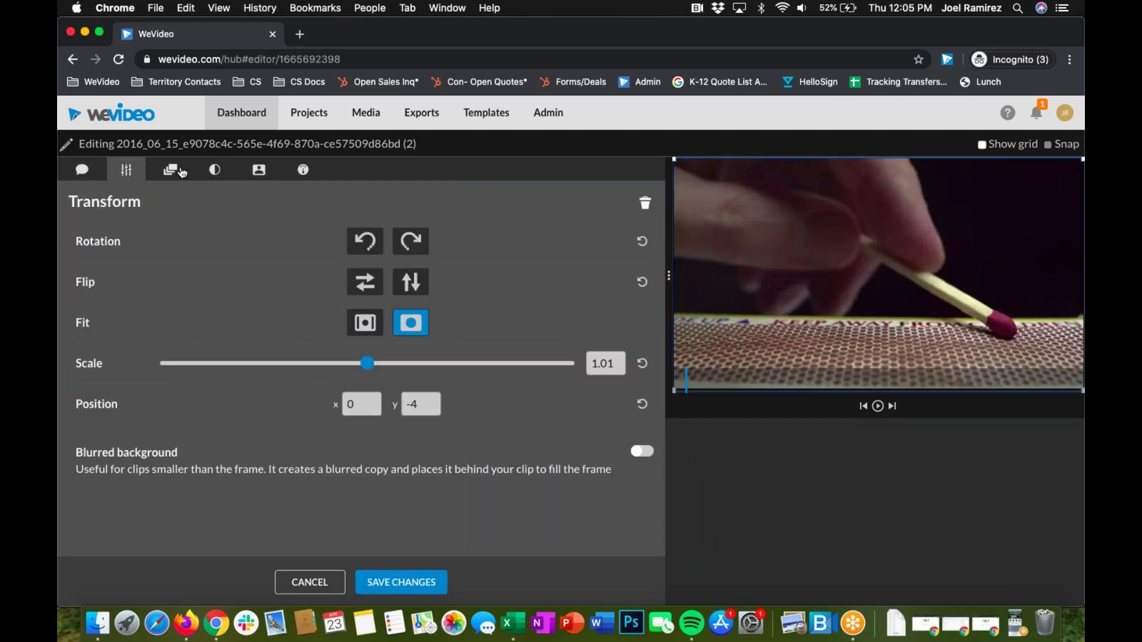
{"action": "left_click", "coordinate": [171, 172]}
{"action": "left_click", "coordinate": [263, 172]}
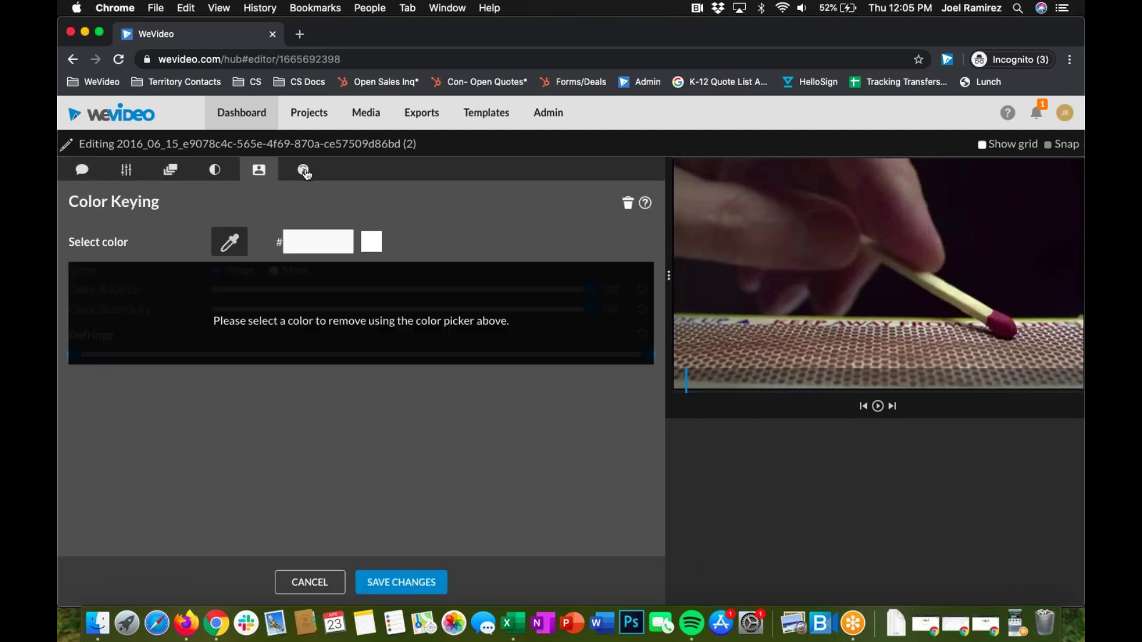
{"action": "left_click", "coordinate": [304, 169]}
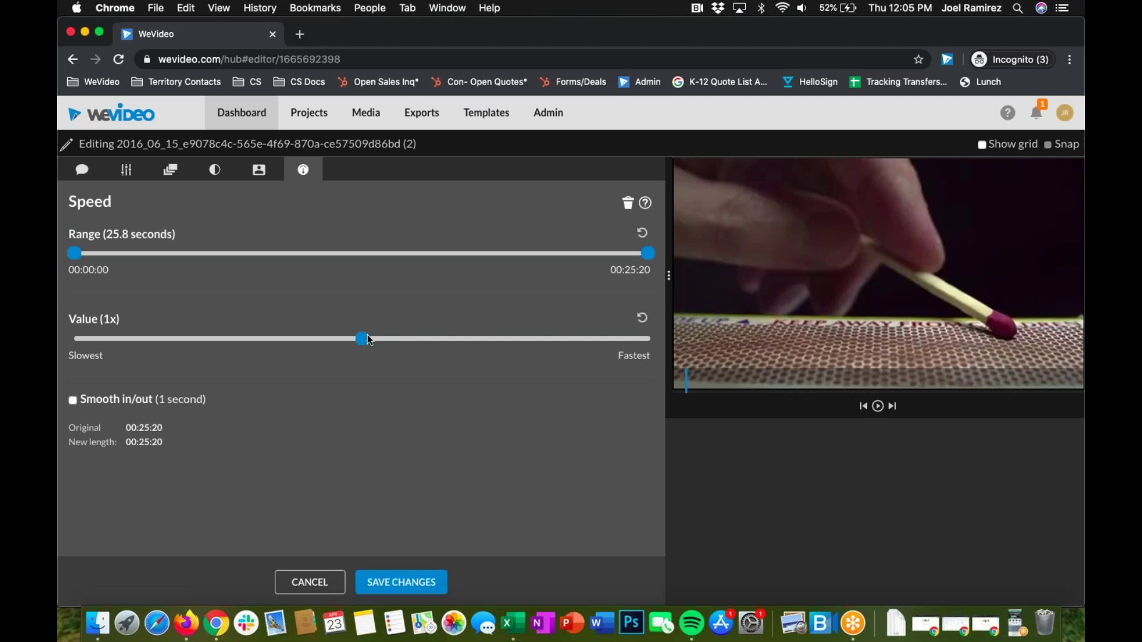
- Set the match clip's speed to 6x, preview it, save the change, and play the clip on the timeline
{"action": "left_click_drag", "start_coordinate": [392, 337], "coordinate": [510, 335]}
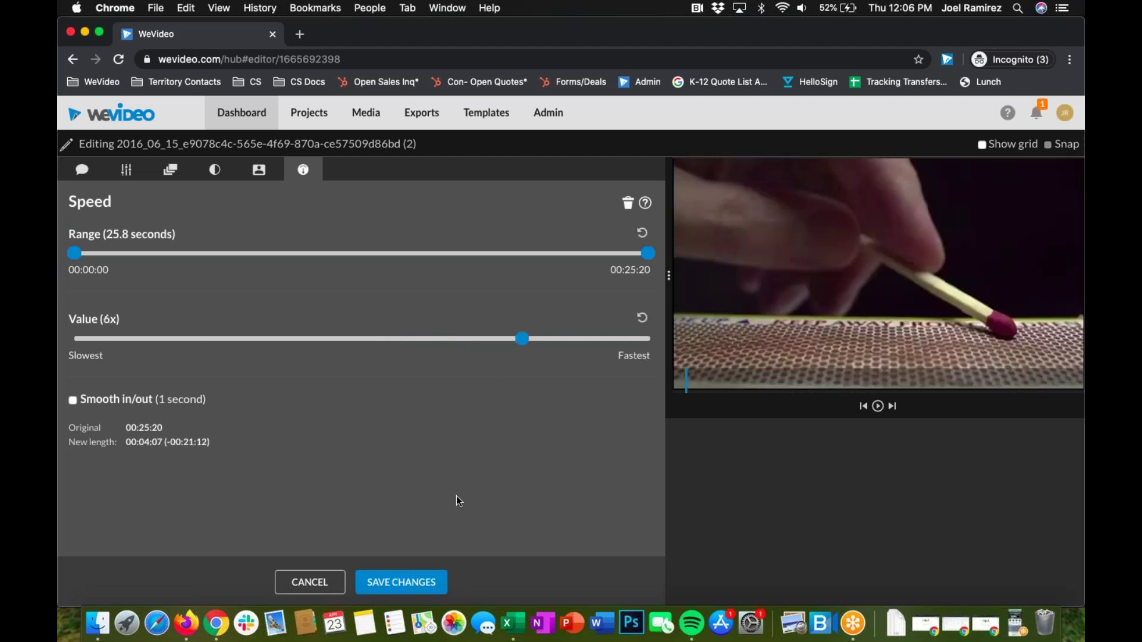
{"action": "left_click", "coordinate": [878, 407]}
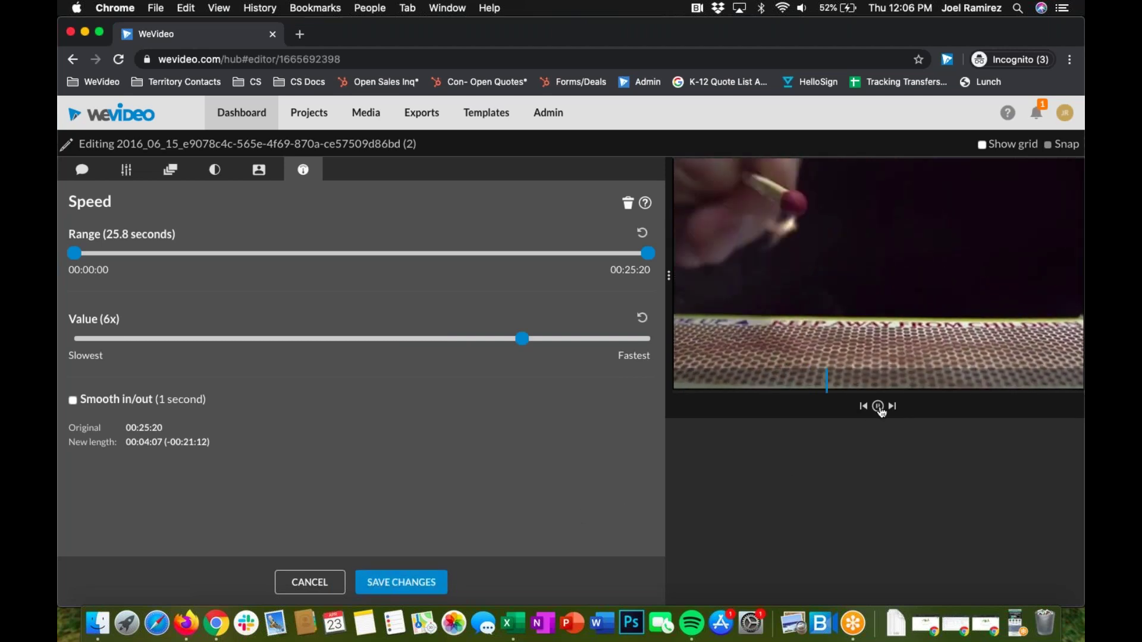
{"action": "left_click", "coordinate": [879, 408]}
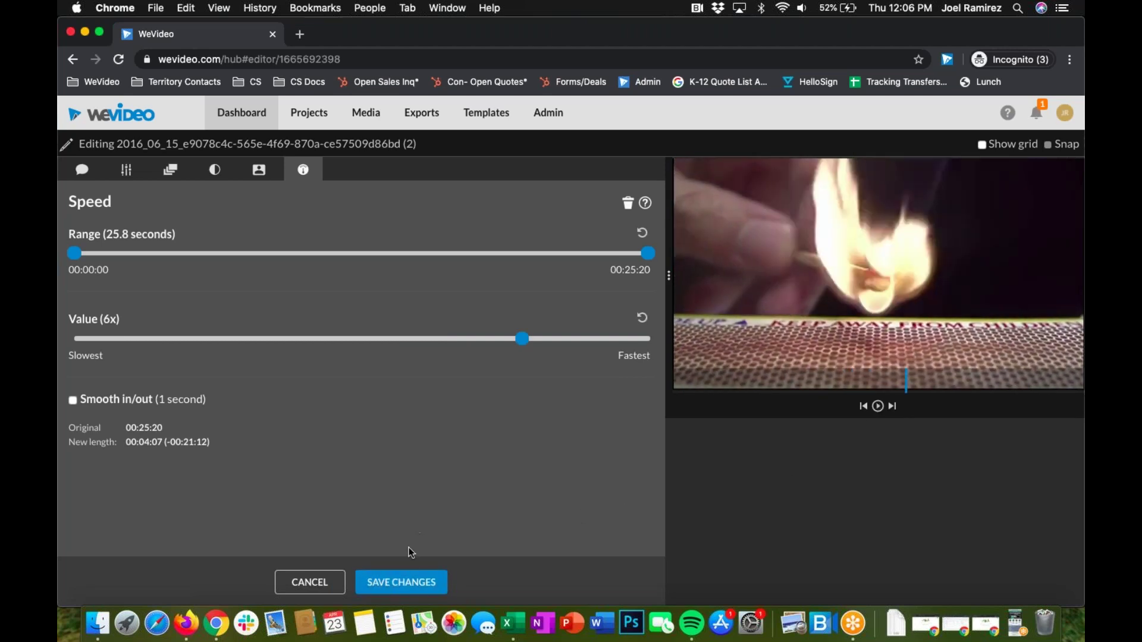
{"action": "left_click", "coordinate": [404, 583]}
{"action": "left_click_drag", "start_coordinate": [694, 441], "coordinate": [668, 441]}
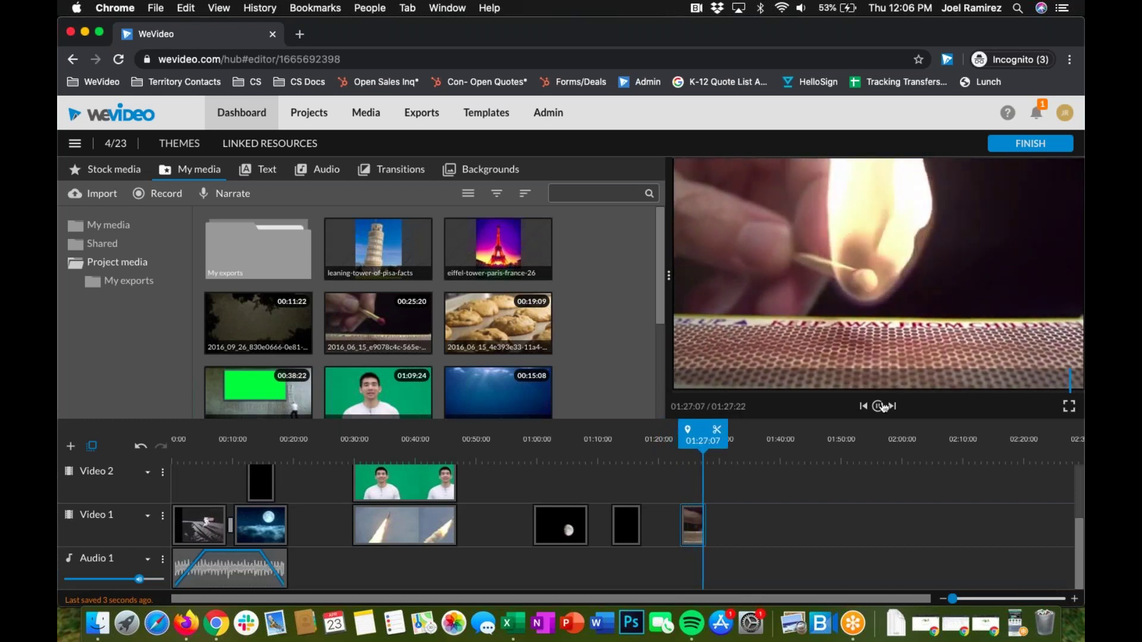
- Set the match clip's speed to -5x, save the change, and play the slowed clip from 01:54:11
{"action": "double_click", "coordinate": [694, 521]}
{"action": "left_click_drag", "start_coordinate": [521, 341], "coordinate": [235, 340]}
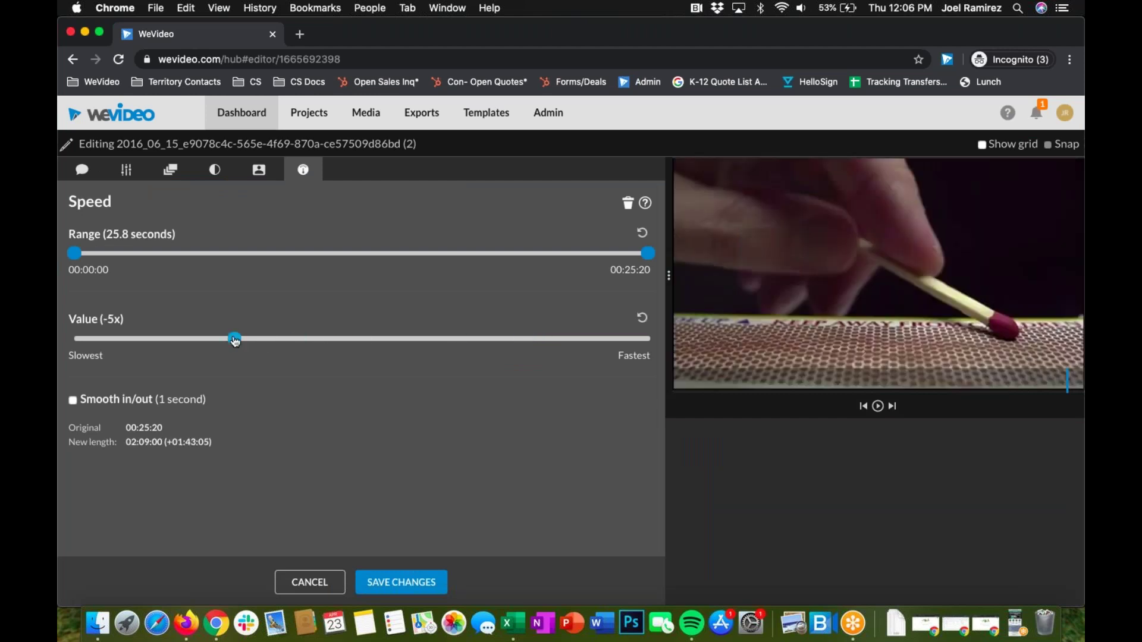
{"action": "left_click", "coordinate": [401, 583]}
{"action": "left_click_drag", "start_coordinate": [577, 595], "coordinate": [762, 604]}
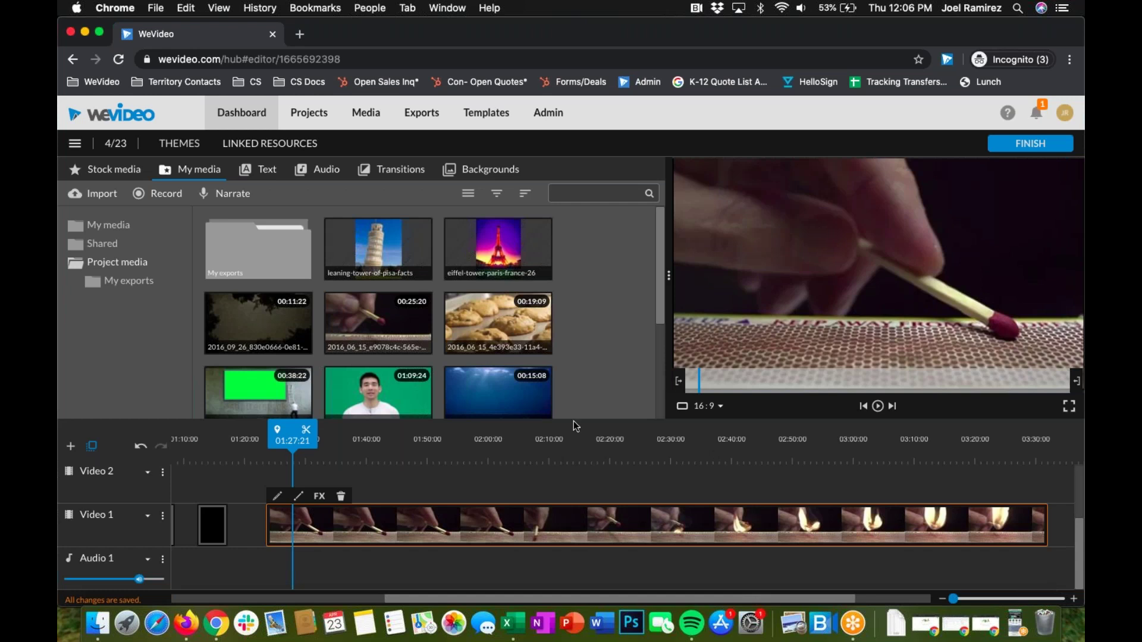
{"action": "mouse_move", "coordinate": [295, 437]}
{"action": "left_mouse_down"}
{"action": "mouse_move", "coordinate": [569, 442]}
{"action": "mouse_move", "coordinate": [458, 429]}
{"action": "left_mouse_up"}
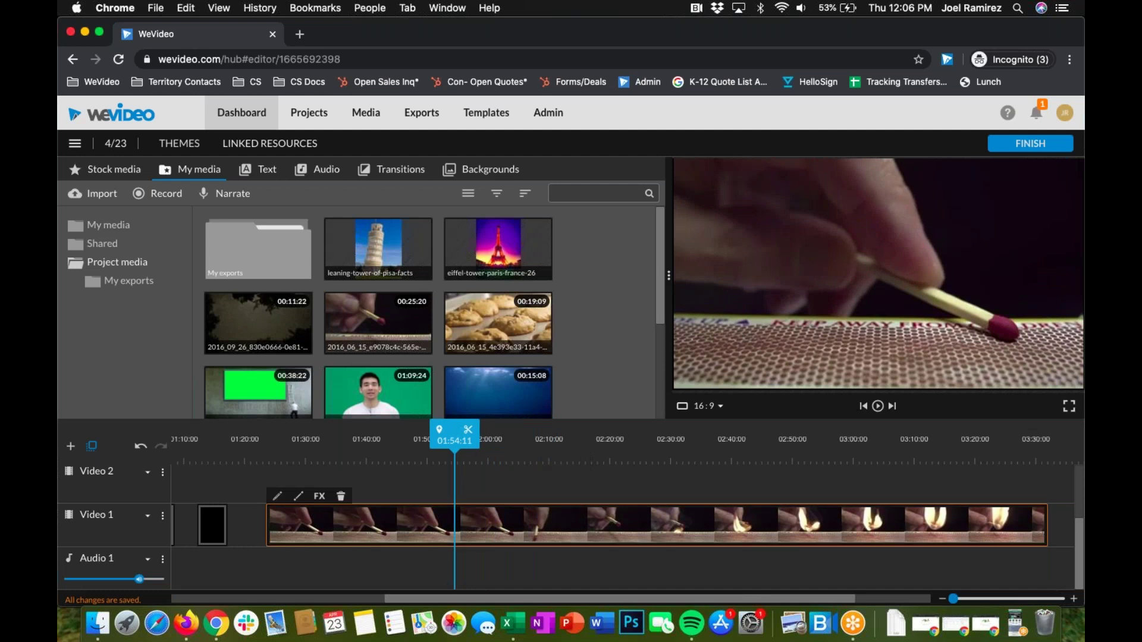
{"action": "key", "text": "space"}
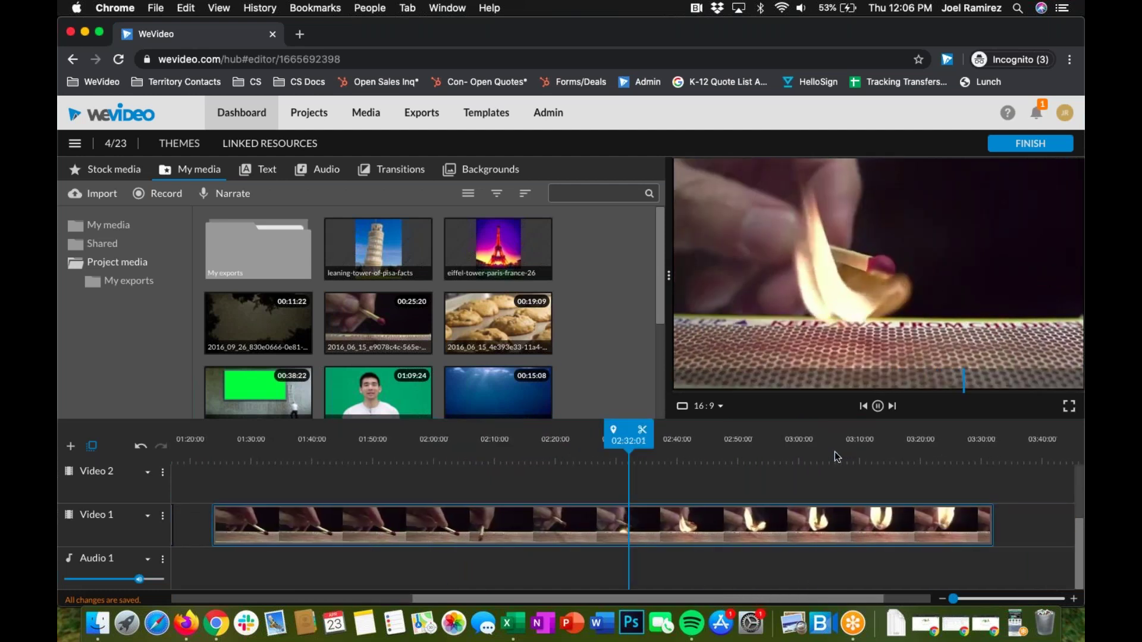
- Replay the match clip on Video 1 from earlier points and pause playback at about 02:17
{"action": "left_click_drag", "start_coordinate": [628, 439], "coordinate": [543, 439]}
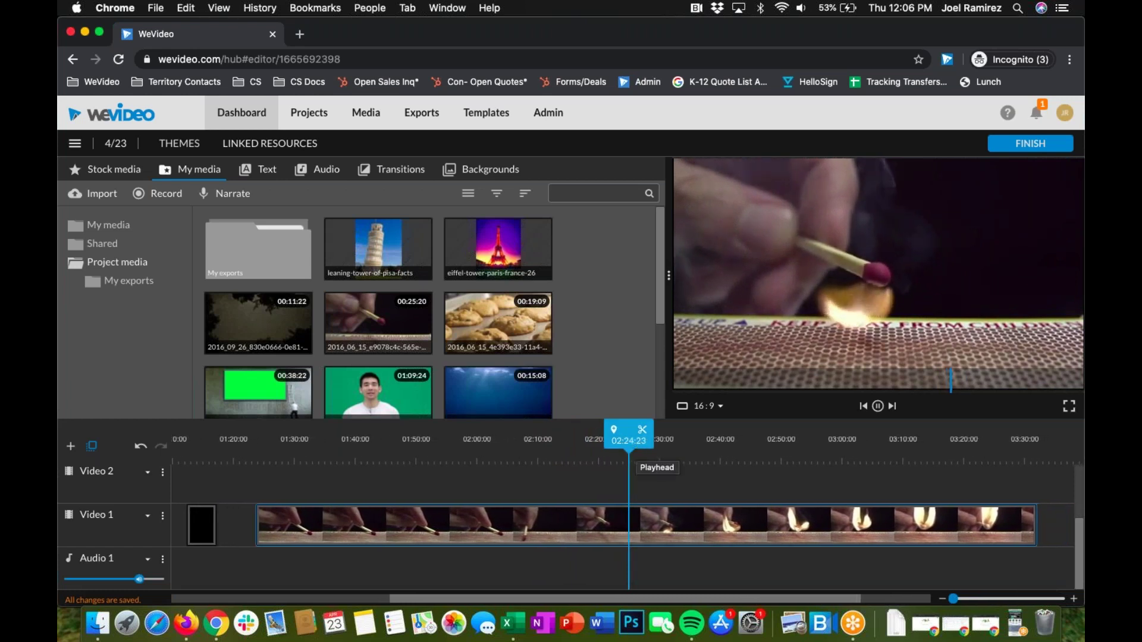
{"action": "left_click", "coordinate": [532, 440]}
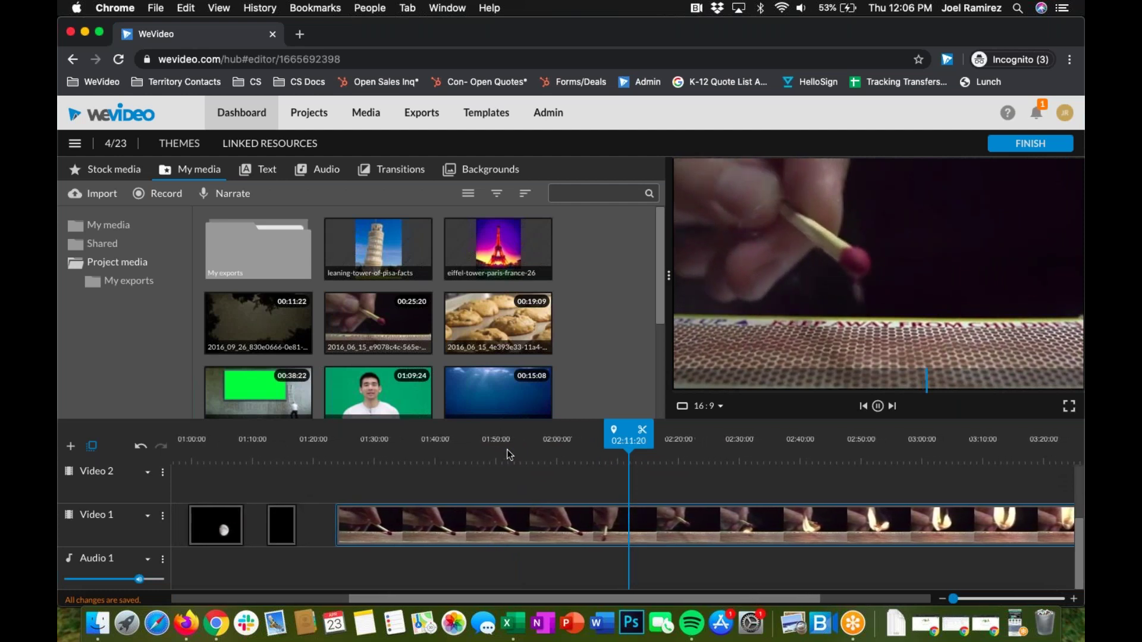
{"action": "left_click", "coordinate": [878, 406]}
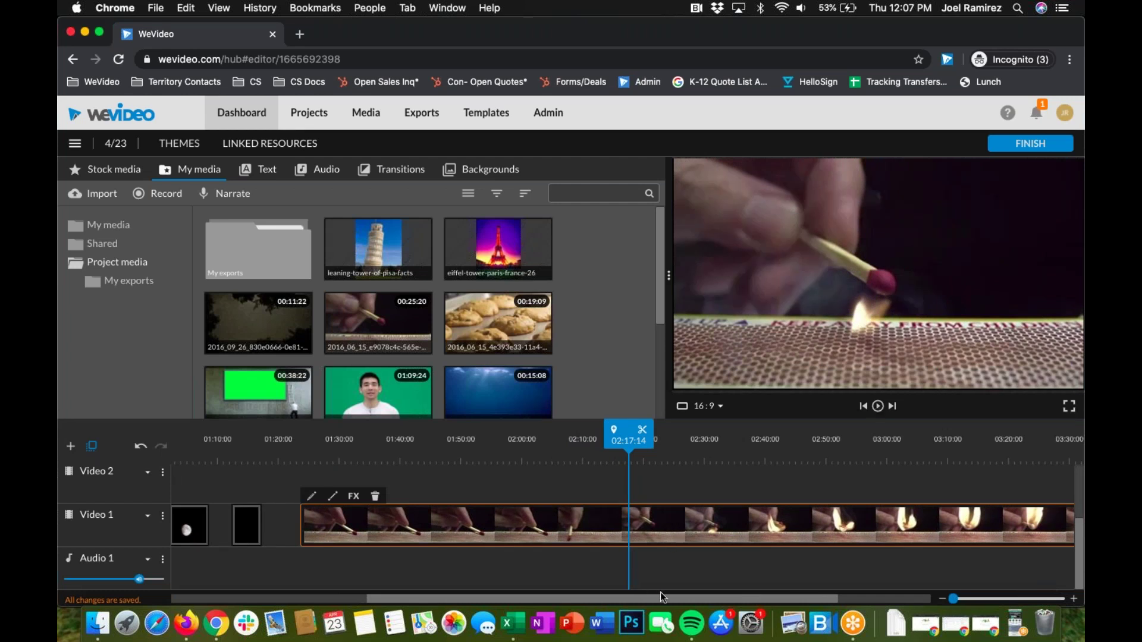
- Trim the end of the match clip on Video 1 back to about 01:44:07
{"action": "scroll", "coordinate": [662, 591], "scroll_direction": "right", "scroll_amount": 5}
{"action": "scroll", "coordinate": [741, 592], "scroll_direction": "right", "scroll_amount": 2}
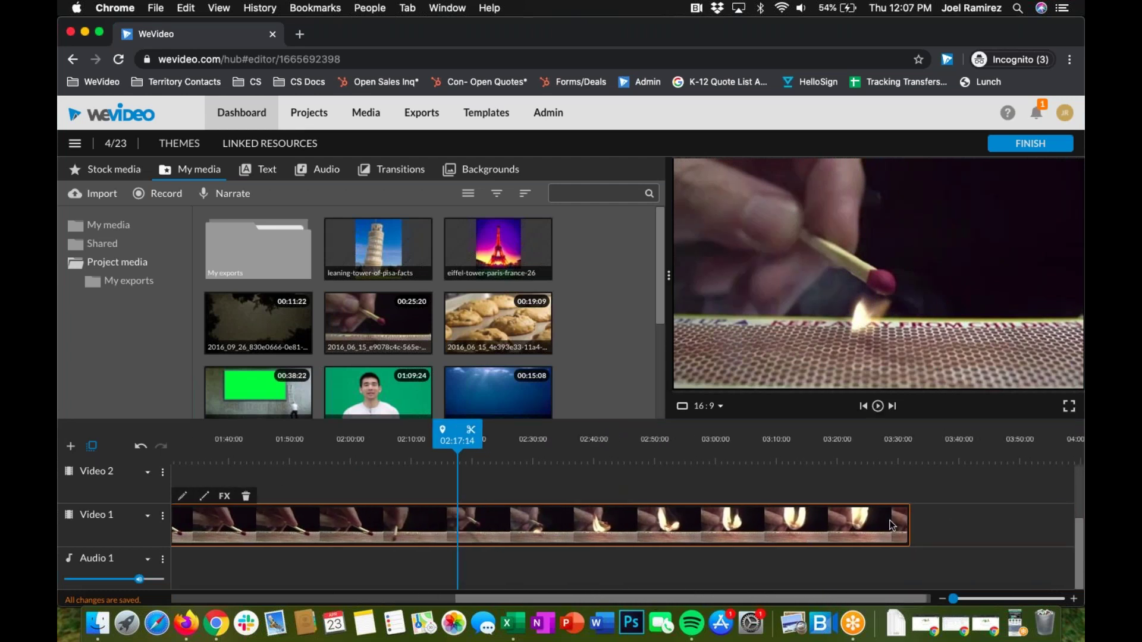
{"action": "left_click_drag", "start_coordinate": [907, 525], "coordinate": [347, 524]}
{"action": "left_click_drag", "start_coordinate": [259, 506], "coordinate": [255, 506]}
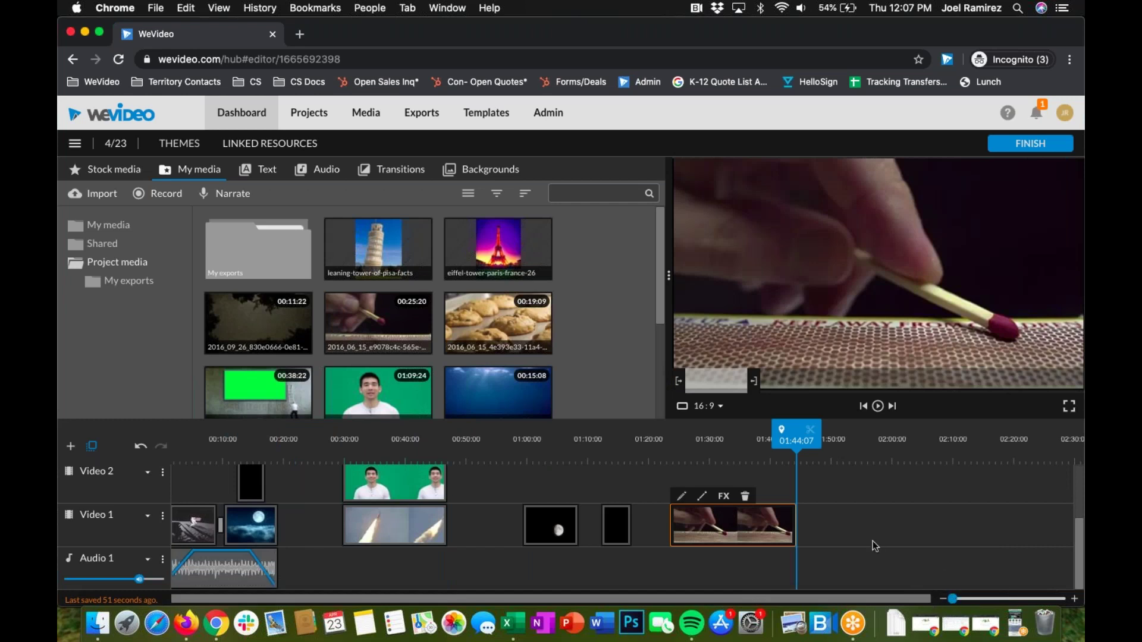
- Preview the layered rocket and astronaut clips at 00:37:19 and return the playhead to the match clip at 01:34:18
{"action": "scroll", "coordinate": [873, 542], "scroll_direction": "up", "scroll_amount": 2}
{"action": "left_click_drag", "start_coordinate": [805, 458], "coordinate": [386, 466]}
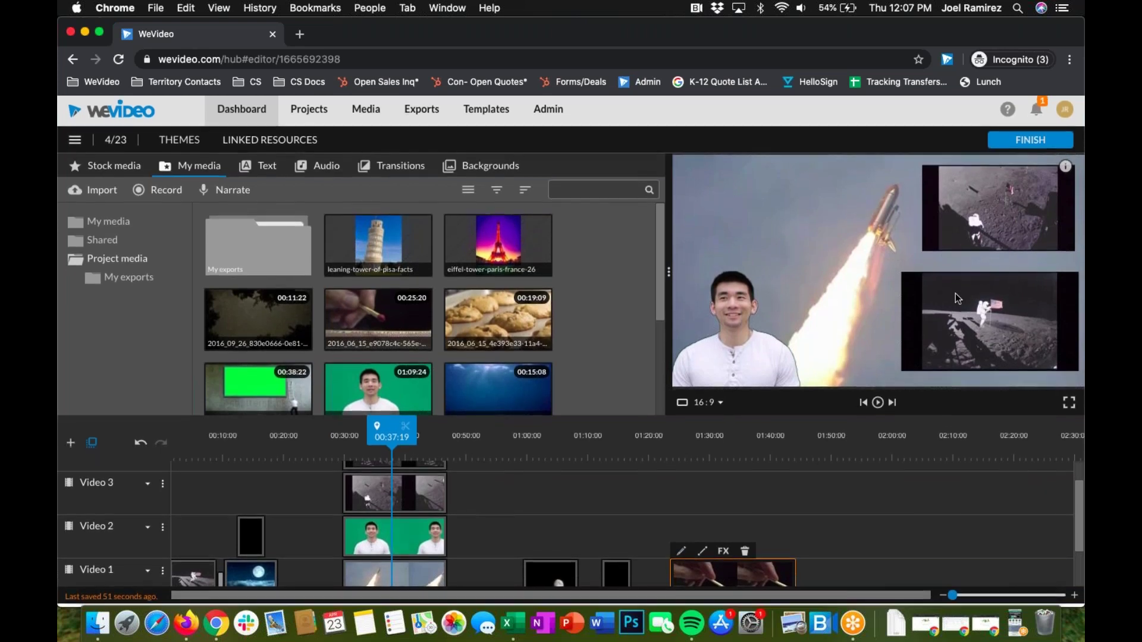
{"action": "scroll", "coordinate": [882, 595], "scroll_direction": "left", "scroll_amount": 1}
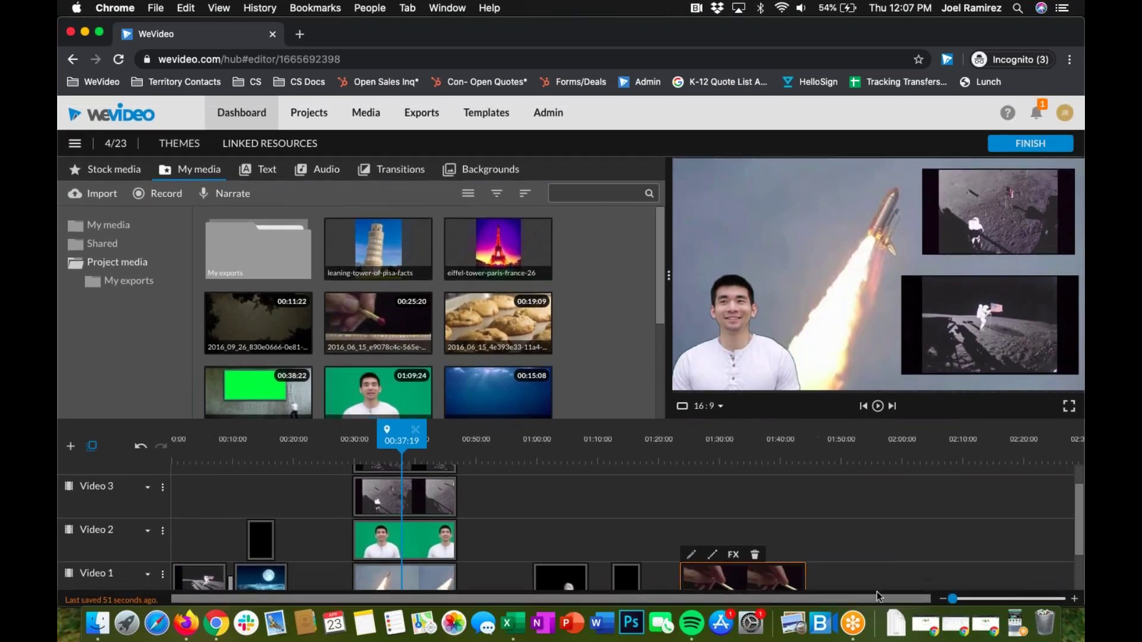
{"action": "scroll", "coordinate": [856, 520], "scroll_direction": "up", "scroll_amount": 1}
{"action": "scroll", "coordinate": [785, 522], "scroll_direction": "right", "scroll_amount": 1}
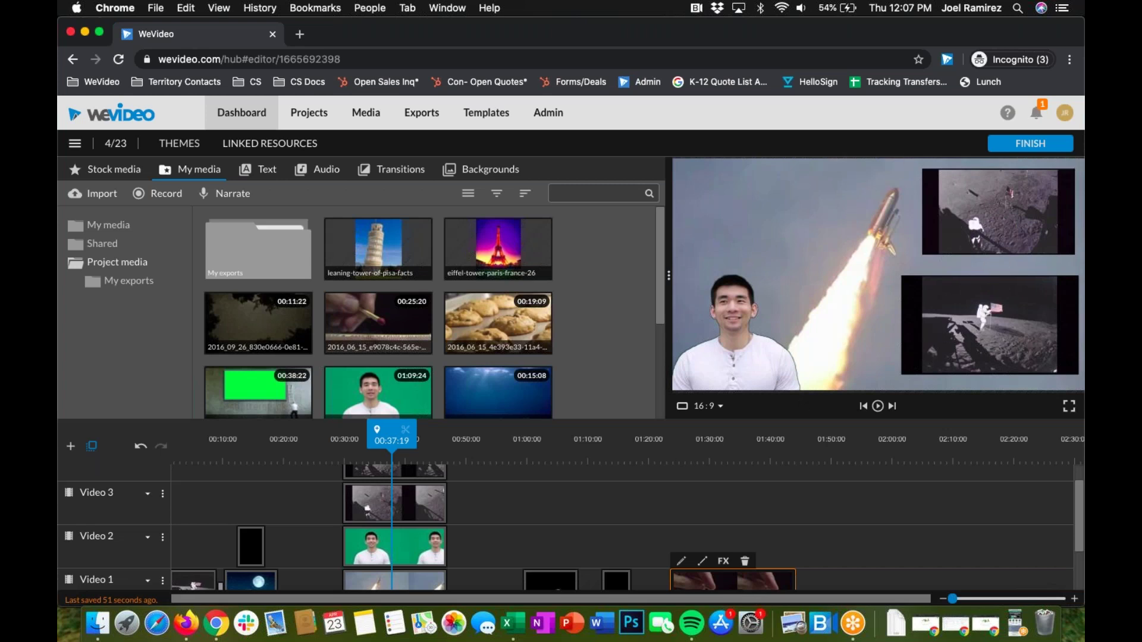
{"action": "scroll", "coordinate": [869, 472], "scroll_direction": "left", "scroll_amount": 1}
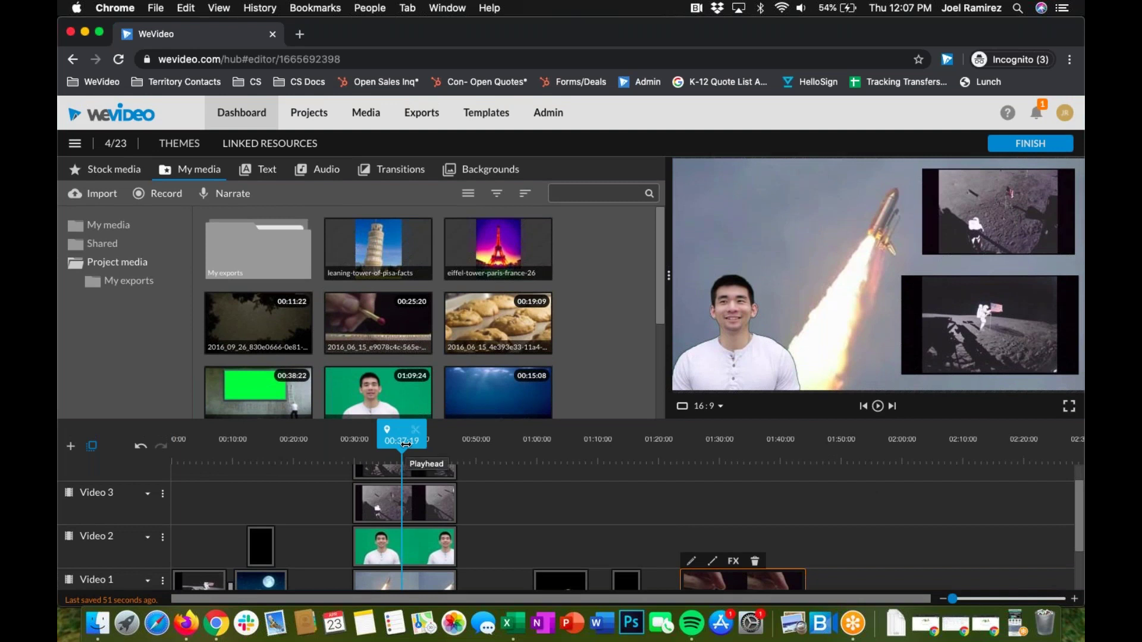
{"action": "left_click", "coordinate": [406, 444]}
{"action": "left_click_drag", "start_coordinate": [406, 444], "coordinate": [748, 479]}
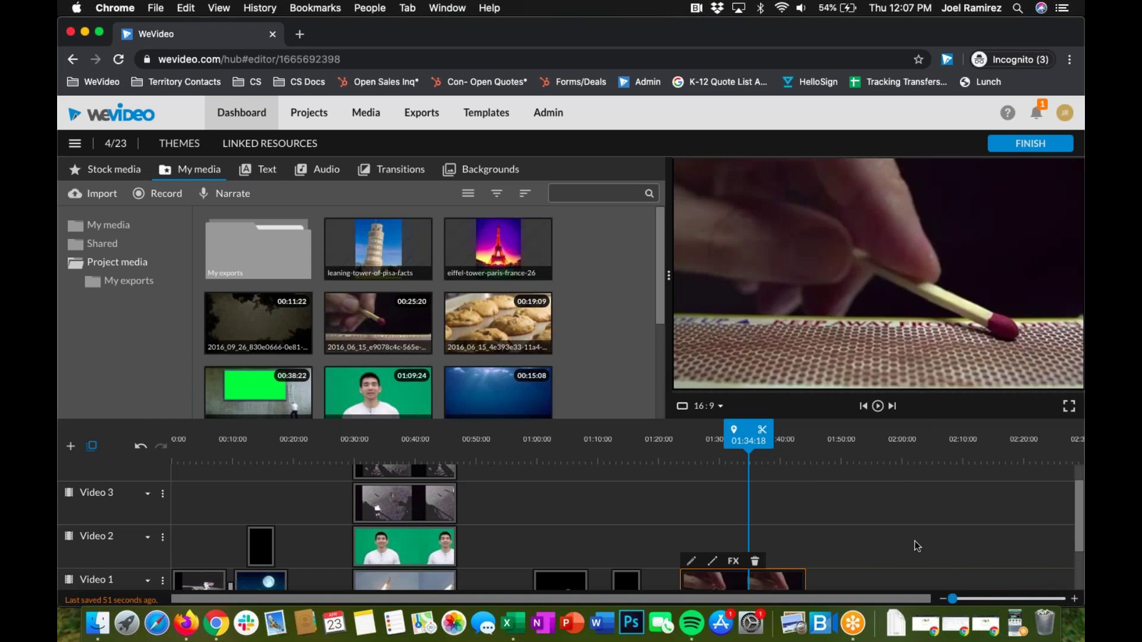
- Shrink the Video 1 track to the smallest height and restore it to the medium height
{"action": "scroll", "coordinate": [880, 545], "scroll_direction": "down", "scroll_amount": 2}
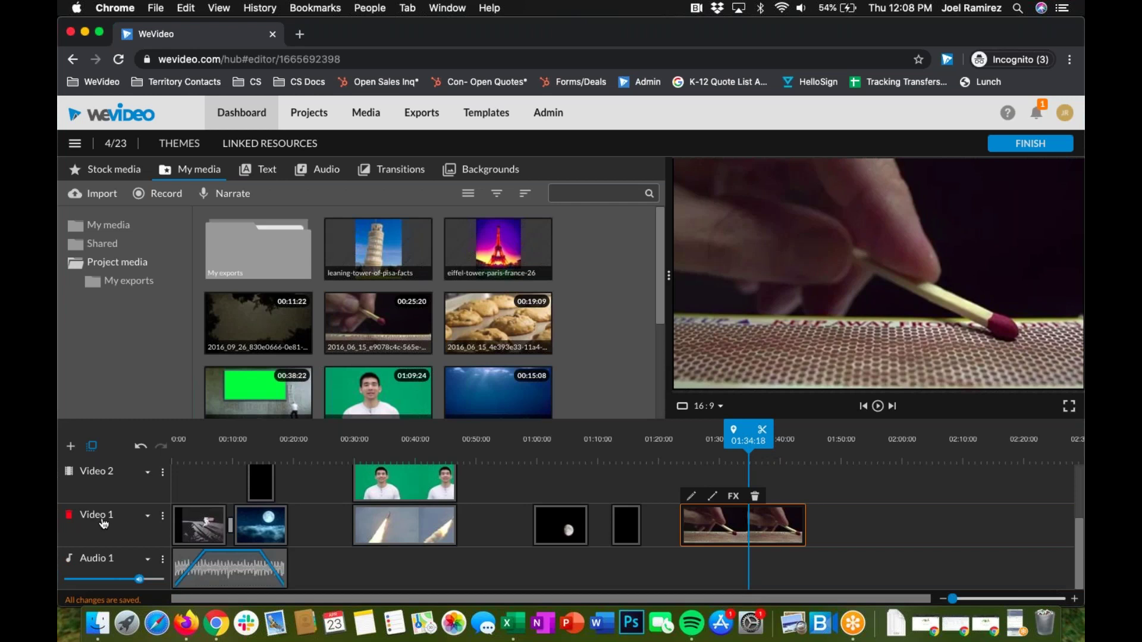
{"action": "left_click", "coordinate": [147, 517]}
{"action": "left_click", "coordinate": [150, 539]}
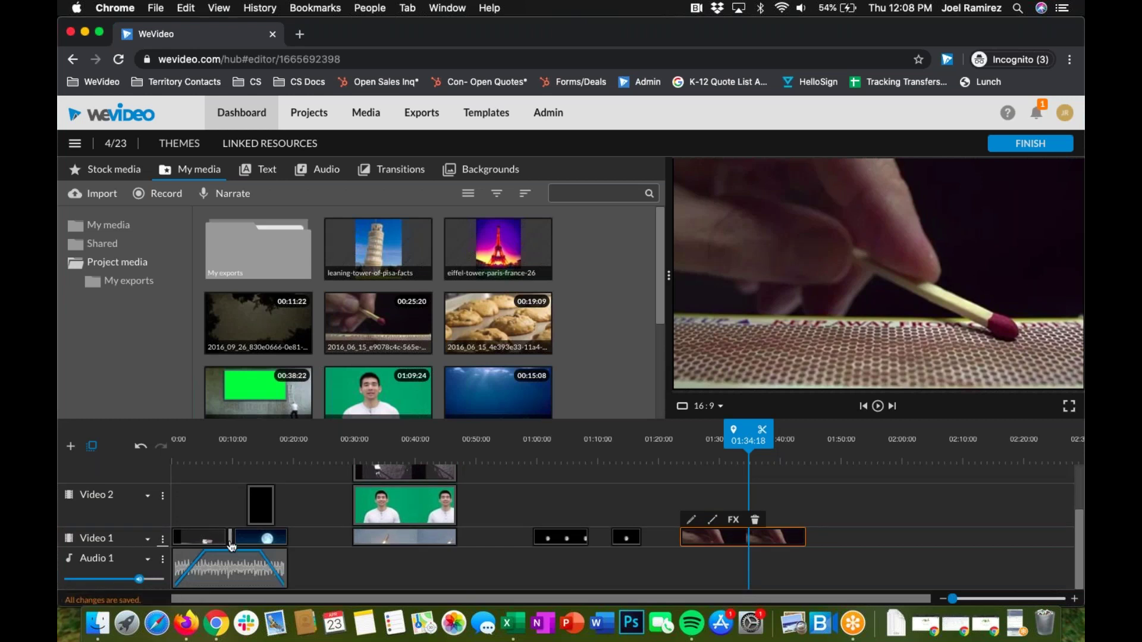
{"action": "left_click", "coordinate": [148, 537]}
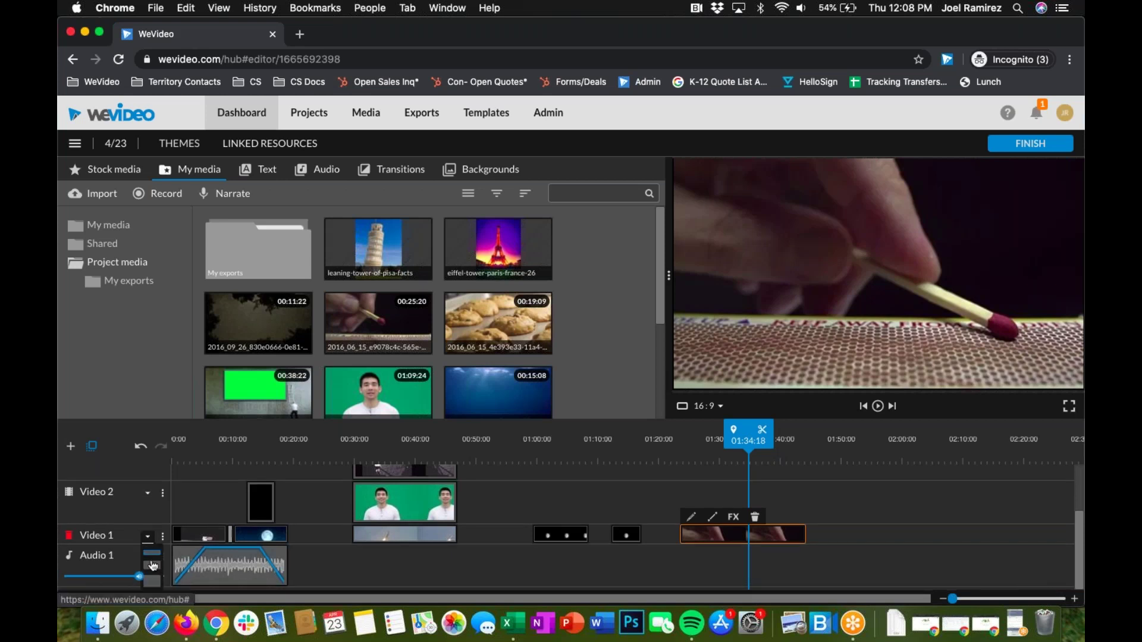
{"action": "left_click", "coordinate": [152, 565]}
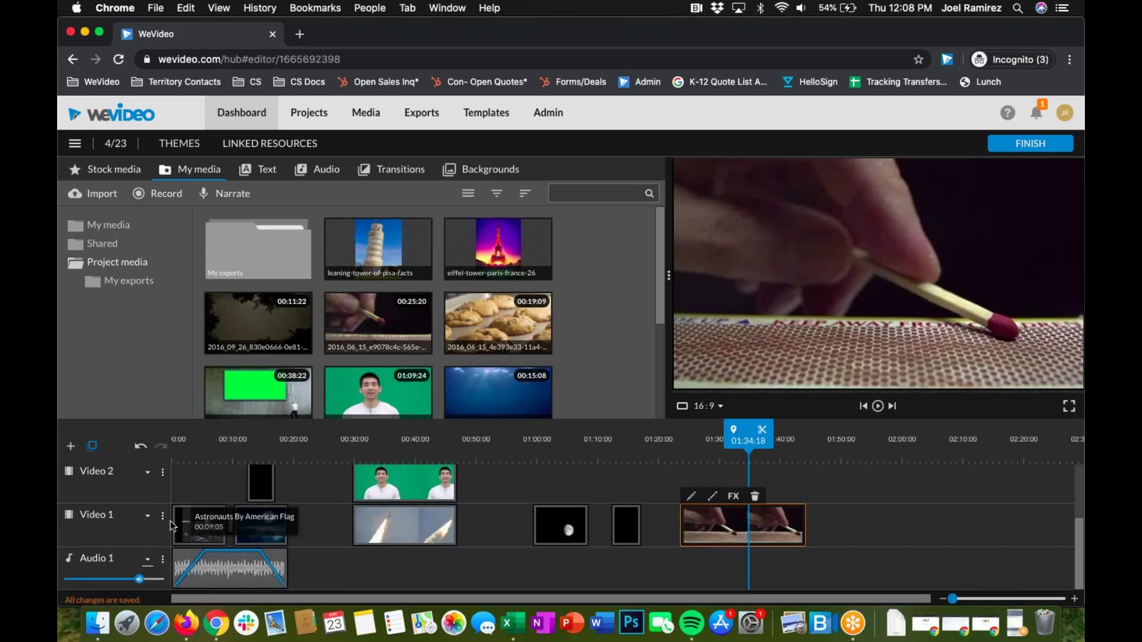
- Set the Video 1 track to the largest height so that its audio area and volume slider show
{"action": "left_click", "coordinate": [148, 517]}
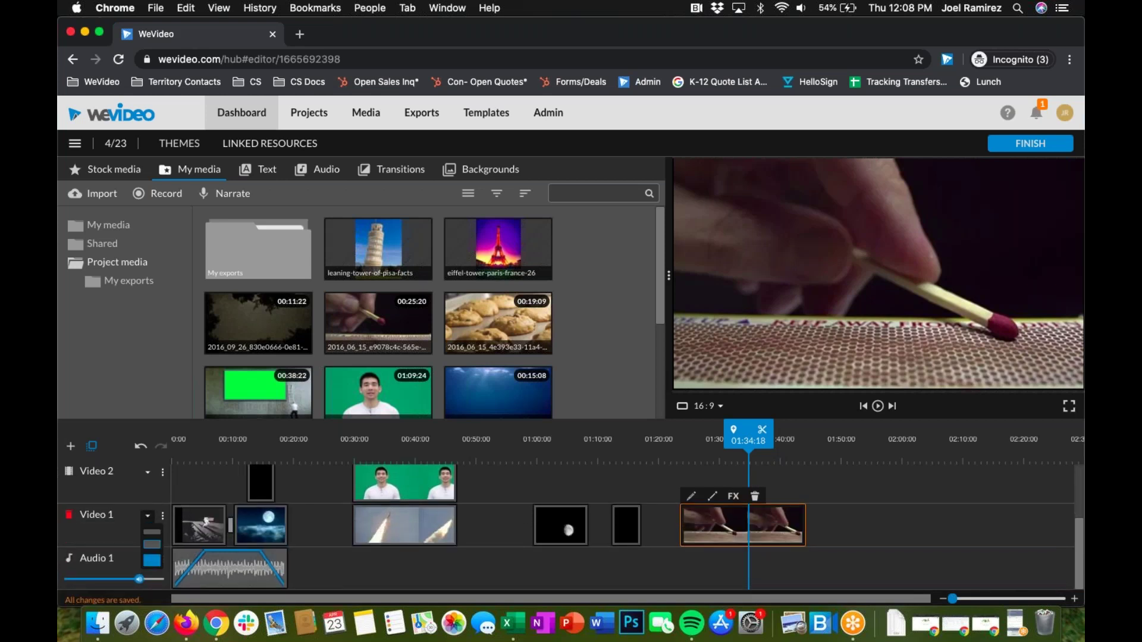
{"action": "left_click", "coordinate": [152, 561]}
{"action": "scroll", "coordinate": [362, 533], "scroll_direction": "down", "scroll_amount": 3}
{"action": "scroll", "coordinate": [363, 533], "scroll_direction": "up", "scroll_amount": 2}
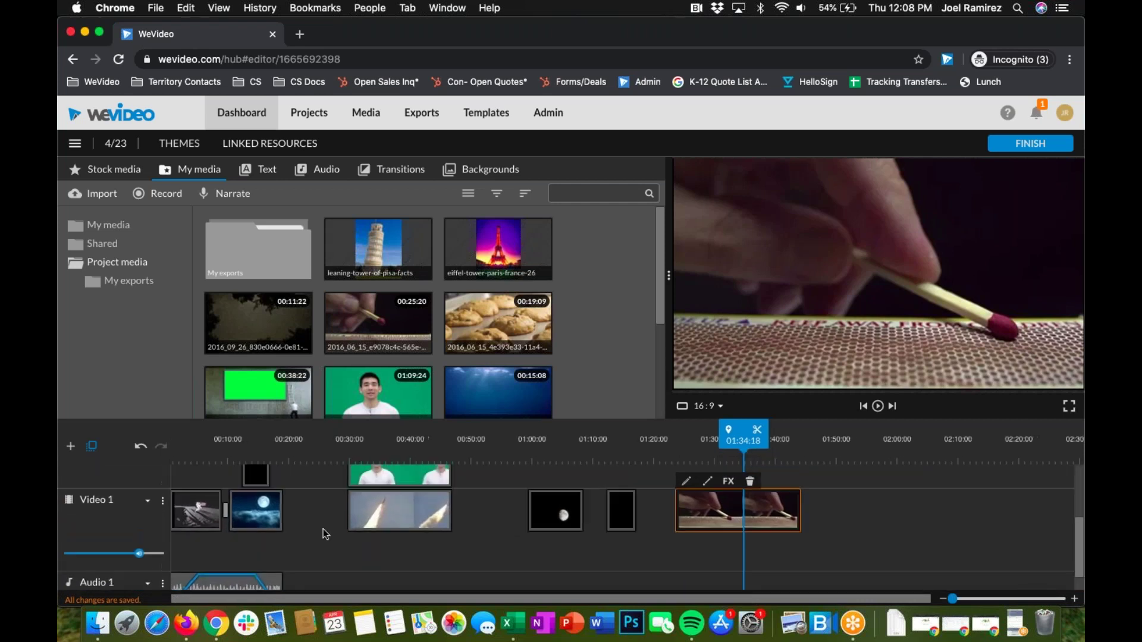
{"action": "left_click", "coordinate": [147, 502]}
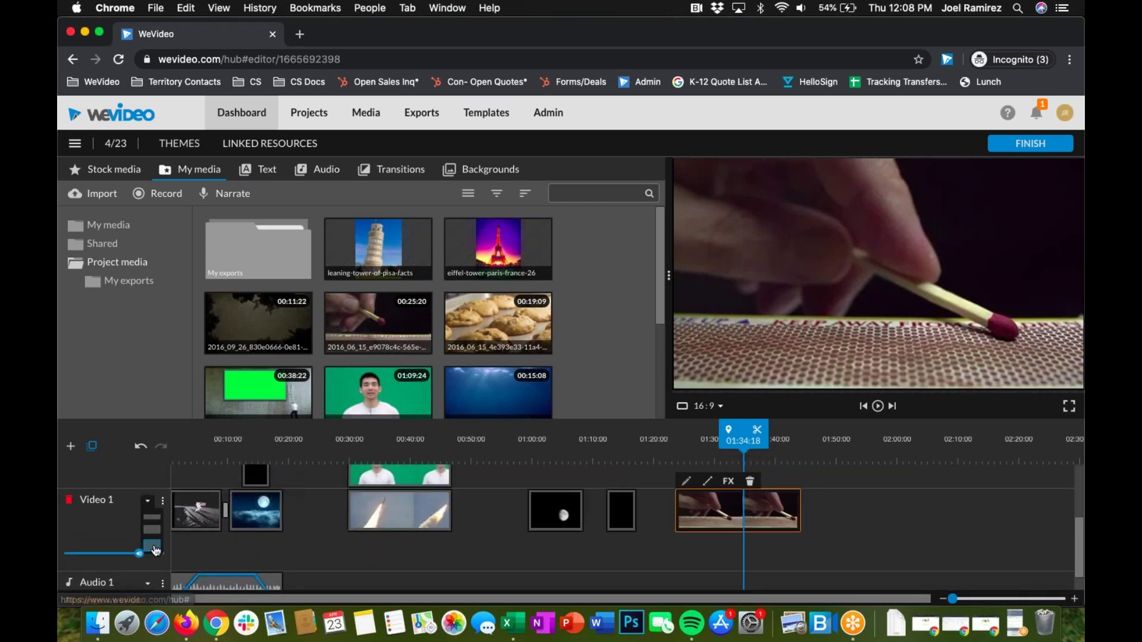
{"action": "left_click", "coordinate": [154, 549]}
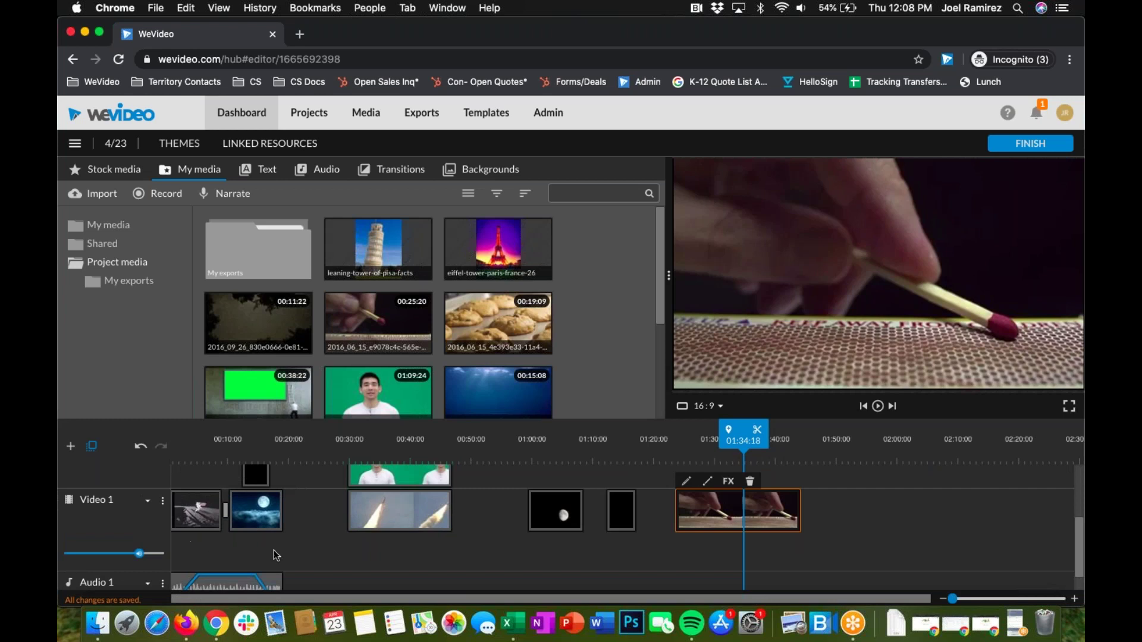
{"action": "scroll", "coordinate": [271, 550], "scroll_direction": "up", "scroll_amount": 2}
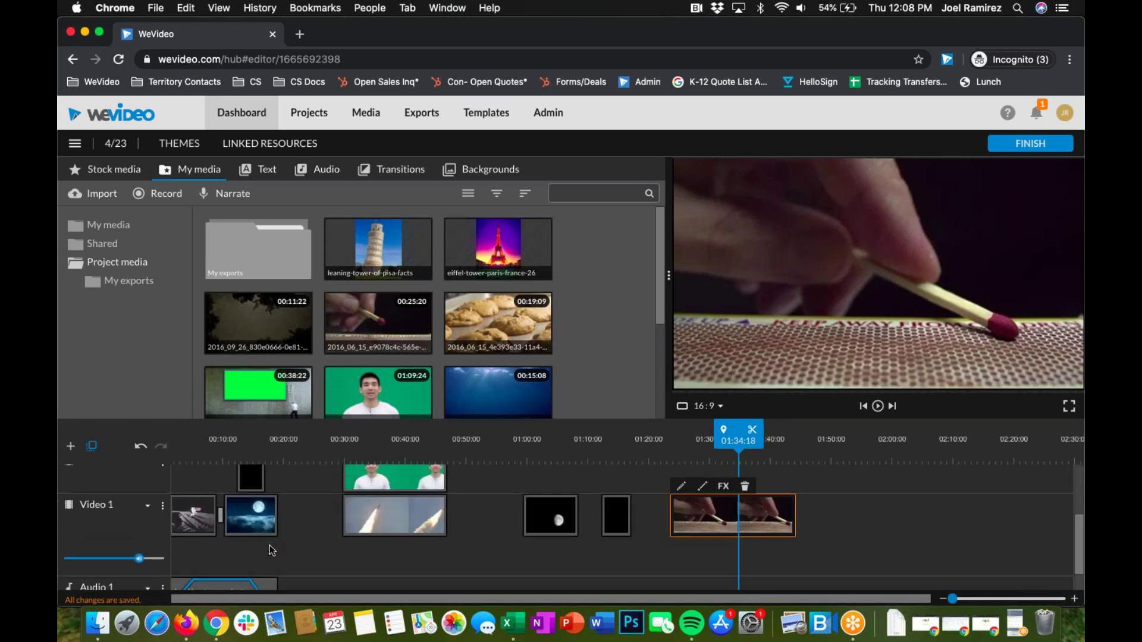
{"action": "scroll", "coordinate": [272, 550], "scroll_direction": "down", "scroll_amount": 2}
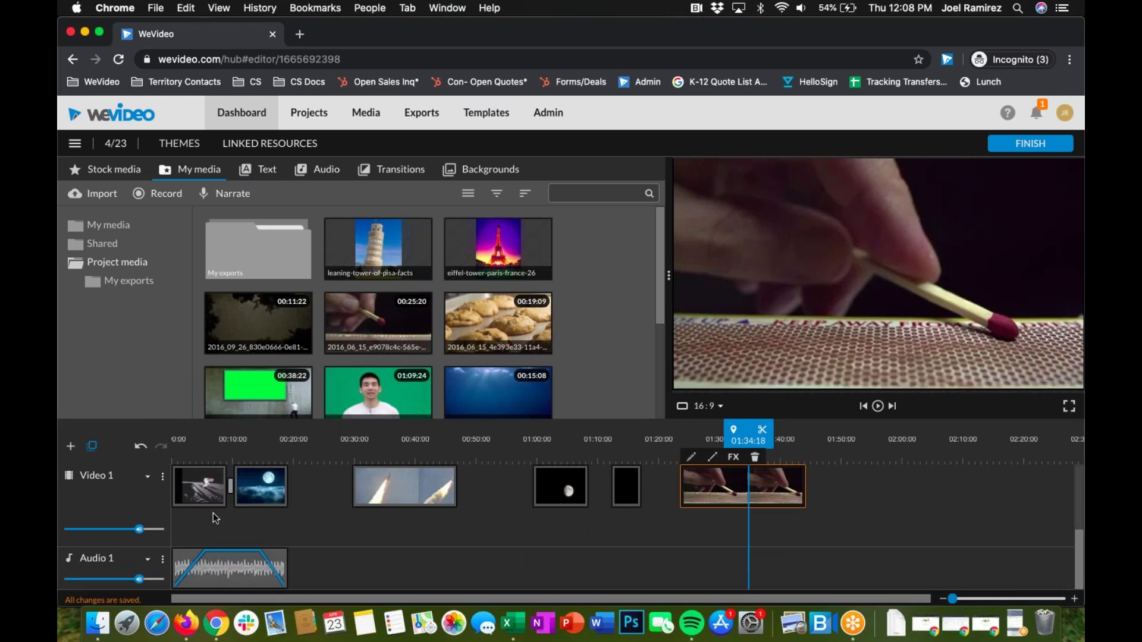
- Add the MAH01709_good takeA clip from the My media folder to the Video 1 track at about 01:52:20
{"action": "scroll", "coordinate": [378, 392], "scroll_direction": "down", "scroll_amount": 5}
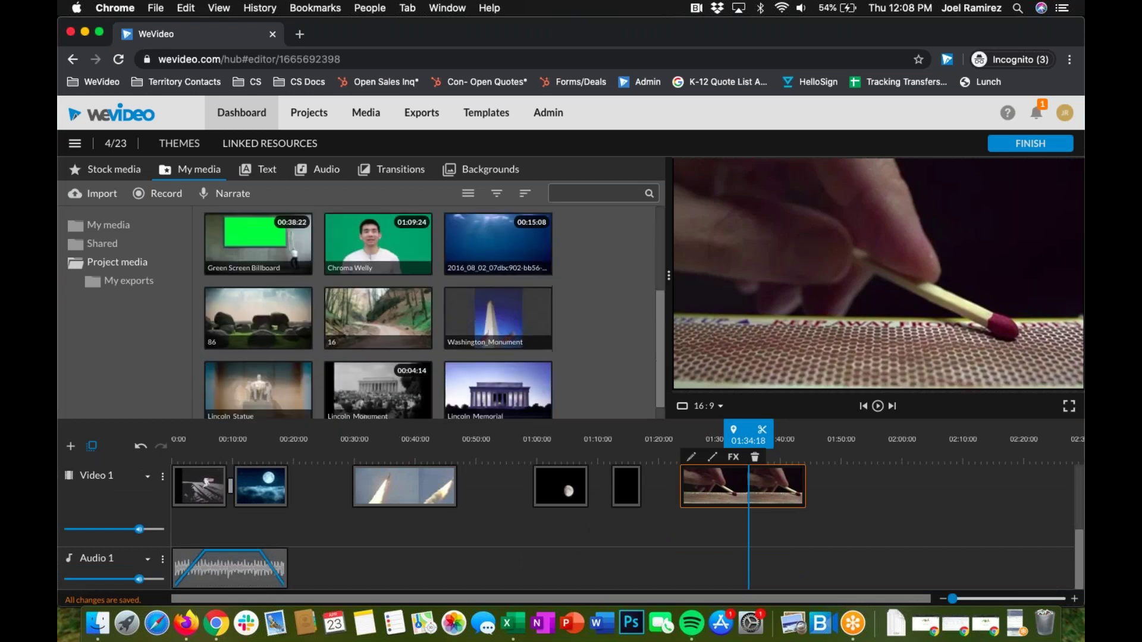
{"action": "scroll", "coordinate": [378, 312], "scroll_direction": "up", "scroll_amount": 5}
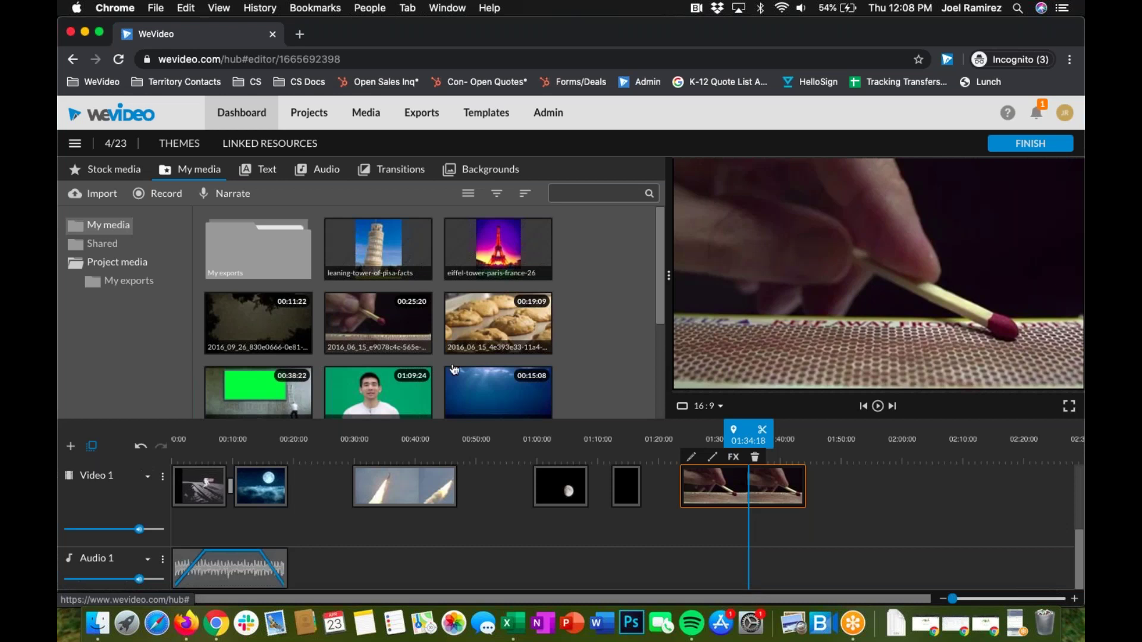
{"action": "scroll", "coordinate": [378, 312], "scroll_direction": "down", "scroll_amount": 2}
{"action": "scroll", "coordinate": [373, 296], "scroll_direction": "down", "scroll_amount": 5}
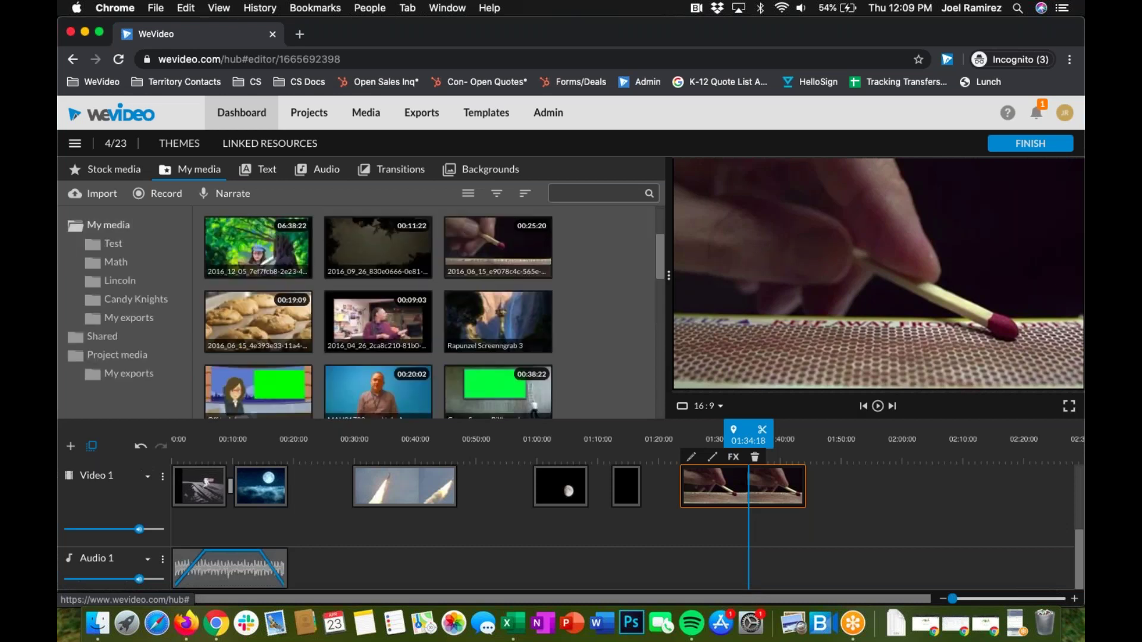
{"action": "left_click", "coordinate": [374, 297]}
{"action": "left_click_drag", "start_coordinate": [374, 296], "coordinate": [860, 502]}
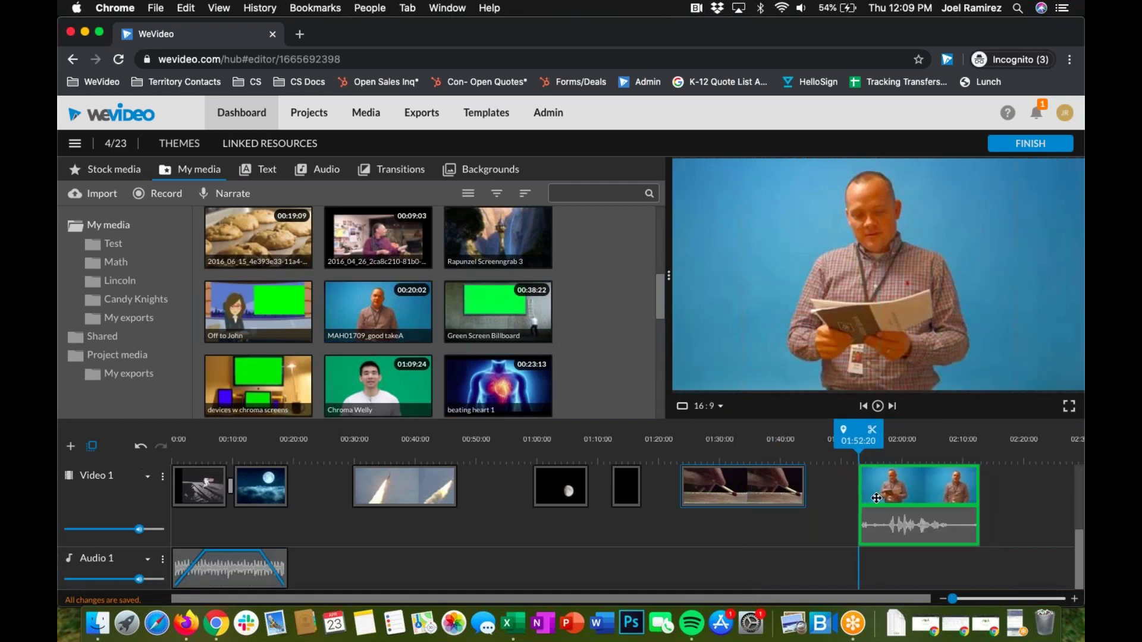
- Show the opacity fade options for the MAH01709_good takeA clip on Video 1
{"action": "left_click_drag", "start_coordinate": [616, 600], "coordinate": [681, 599]}
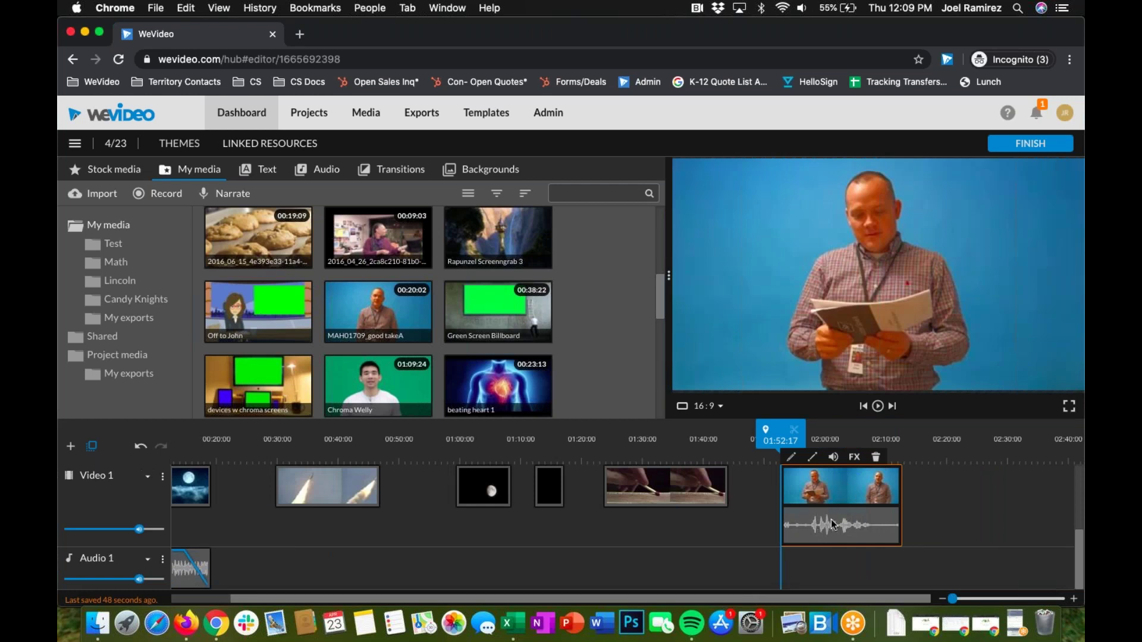
{"action": "left_click", "coordinate": [814, 458]}
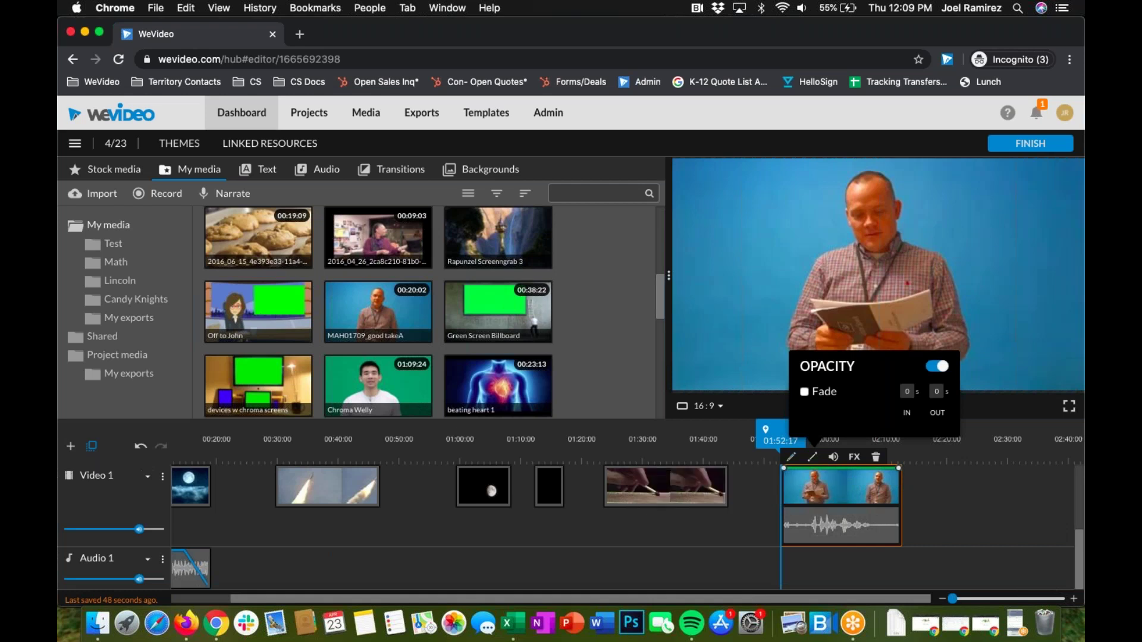
{"action": "left_click", "coordinate": [835, 462]}
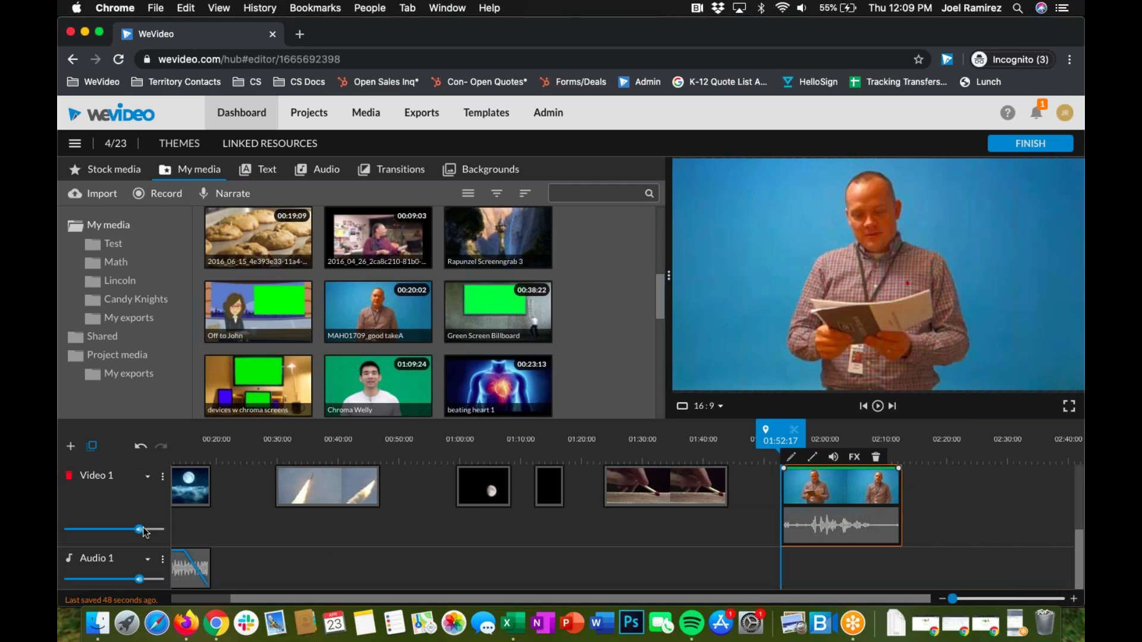
- Examine the audio level, Fade In and Fade Out settings of the MAH01709_good takeA clip and leave without saving
{"action": "double_click", "coordinate": [833, 523]}
{"action": "left_click", "coordinate": [172, 172]}
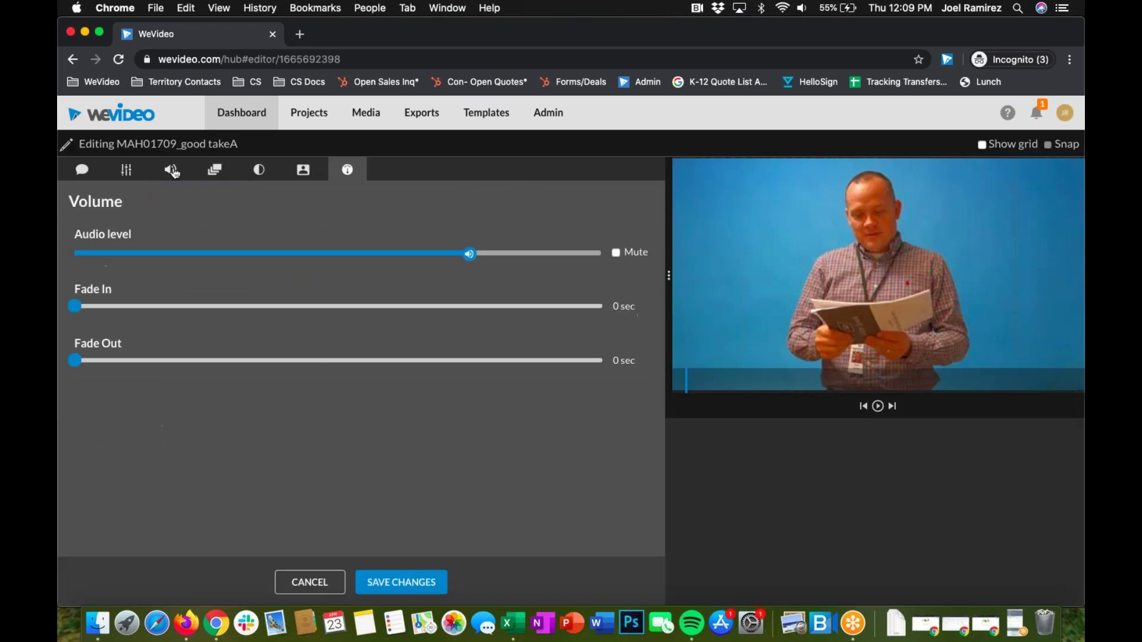
{"action": "mouse_move", "coordinate": [75, 306]}
{"action": "left_mouse_down"}
{"action": "mouse_move", "coordinate": [179, 305]}
{"action": "mouse_move", "coordinate": [74, 306]}
{"action": "left_mouse_up"}
{"action": "mouse_move", "coordinate": [470, 253]}
{"action": "left_mouse_down"}
{"action": "mouse_move", "coordinate": [366, 253]}
{"action": "mouse_move", "coordinate": [517, 254]}
{"action": "mouse_move", "coordinate": [398, 253]}
{"action": "mouse_move", "coordinate": [470, 254]}
{"action": "left_mouse_up"}
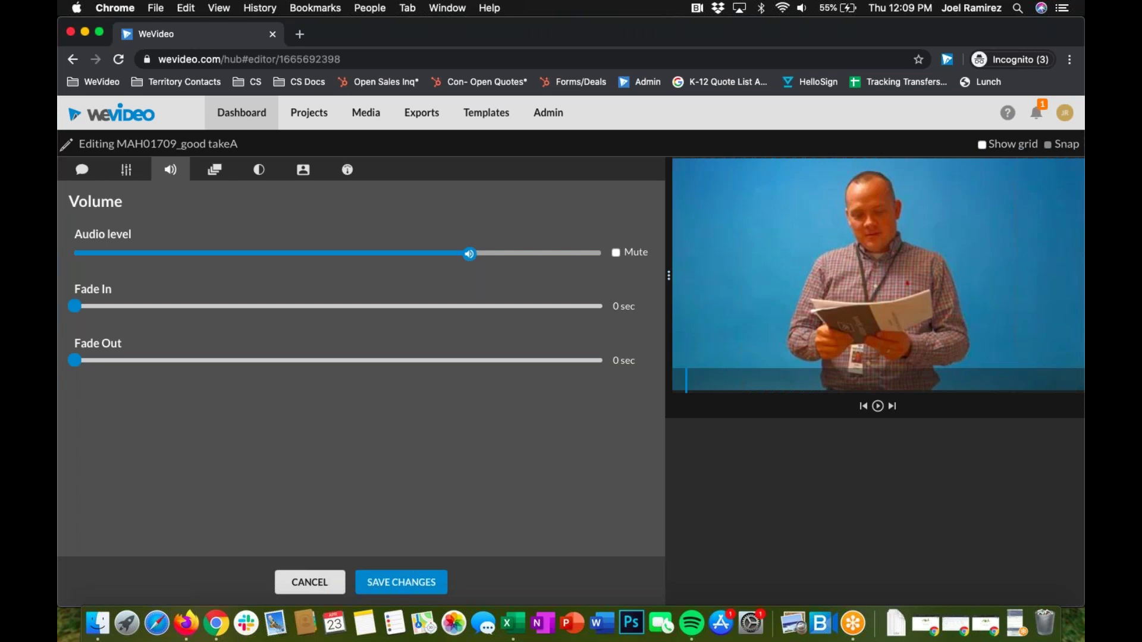
{"action": "left_click", "coordinate": [310, 582]}
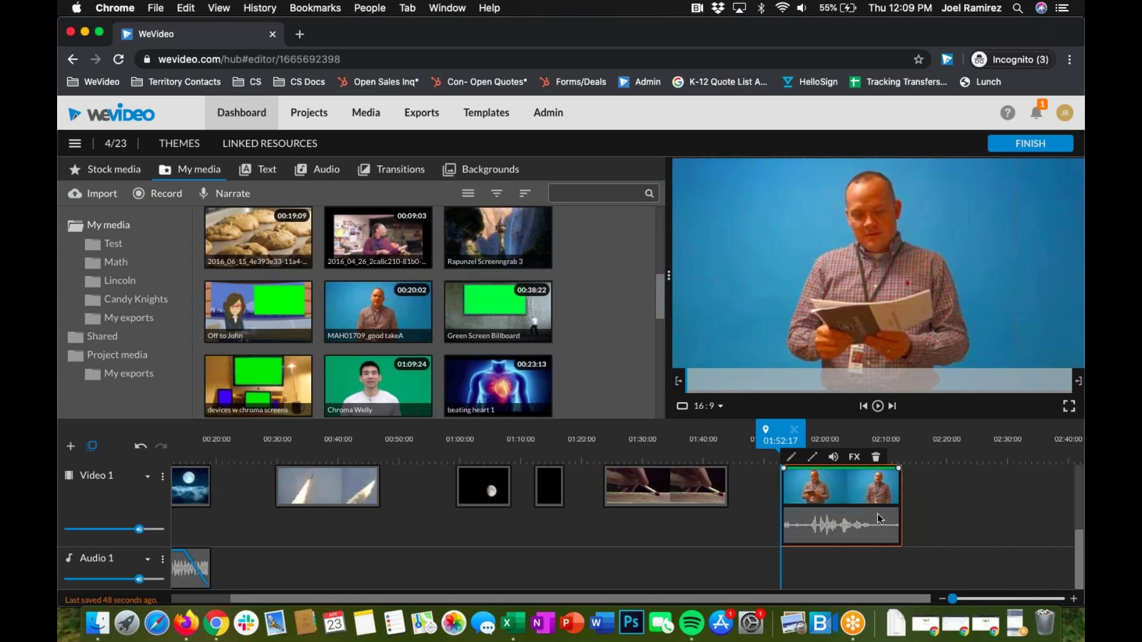
- Return the Video 1 track to the medium height and show its track options
{"action": "left_click", "coordinate": [148, 481]}
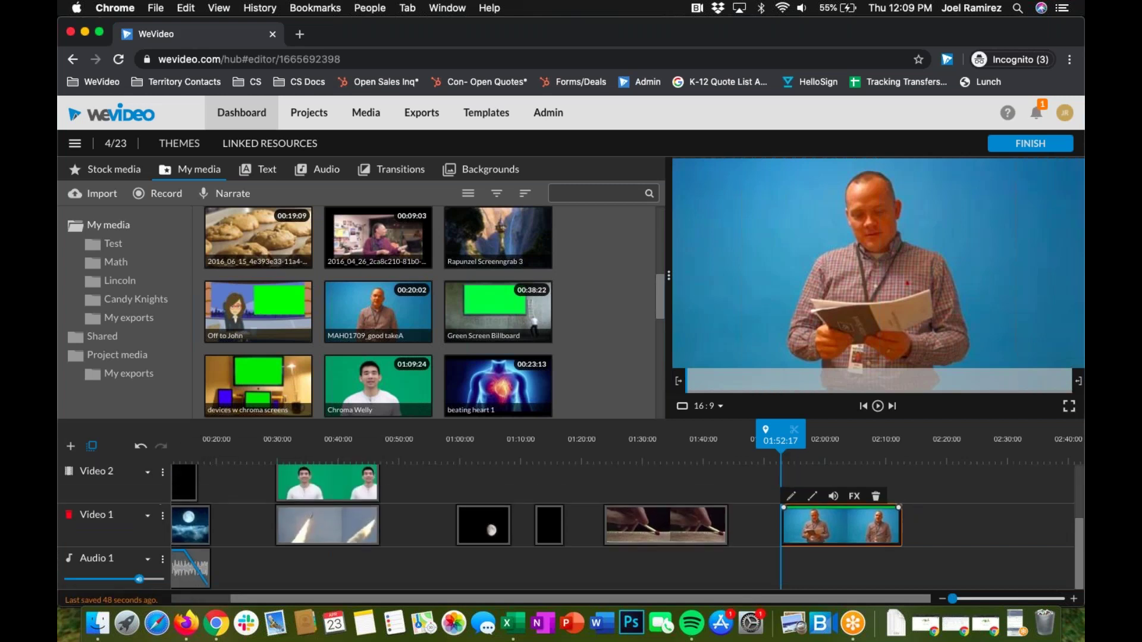
{"action": "left_click", "coordinate": [163, 516]}
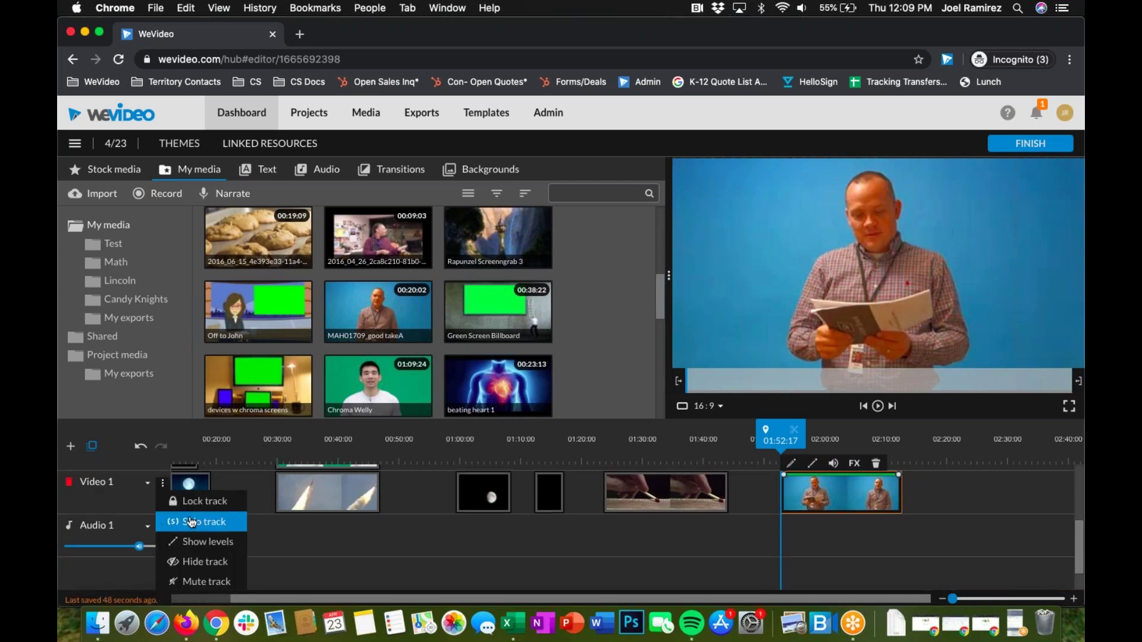
{"action": "scroll", "coordinate": [234, 523], "scroll_direction": "down", "scroll_amount": 1}
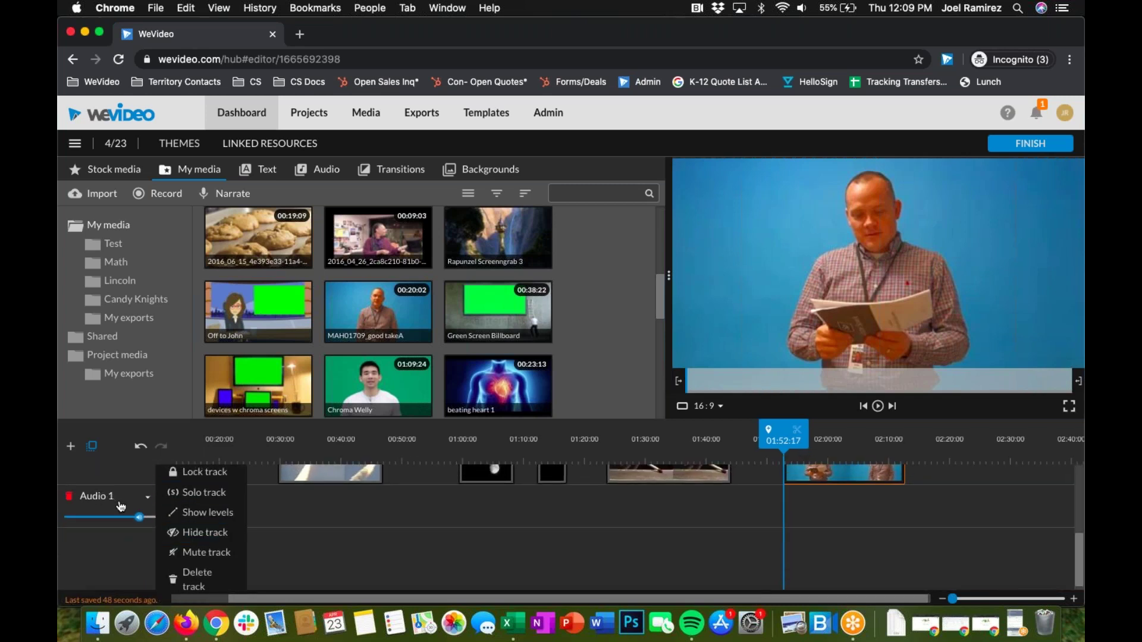
- Open the Audio 1 track's name for editing
{"action": "left_click", "coordinate": [101, 500]}
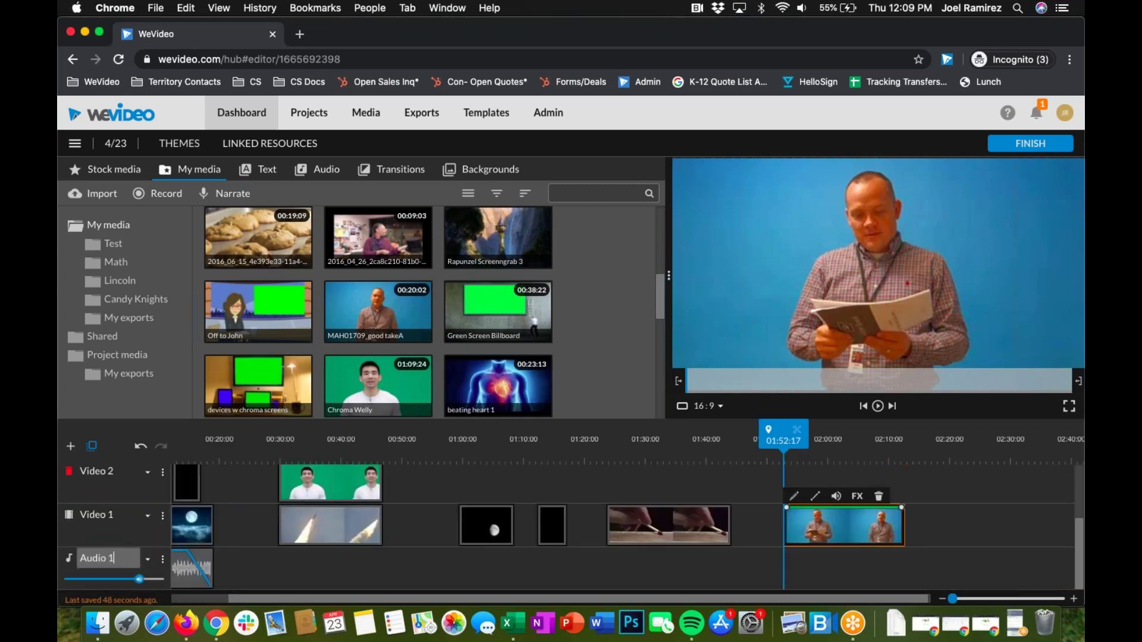
{"action": "left_click", "coordinate": [256, 563]}
{"action": "scroll", "coordinate": [256, 562], "scroll_direction": "left", "scroll_amount": 1}
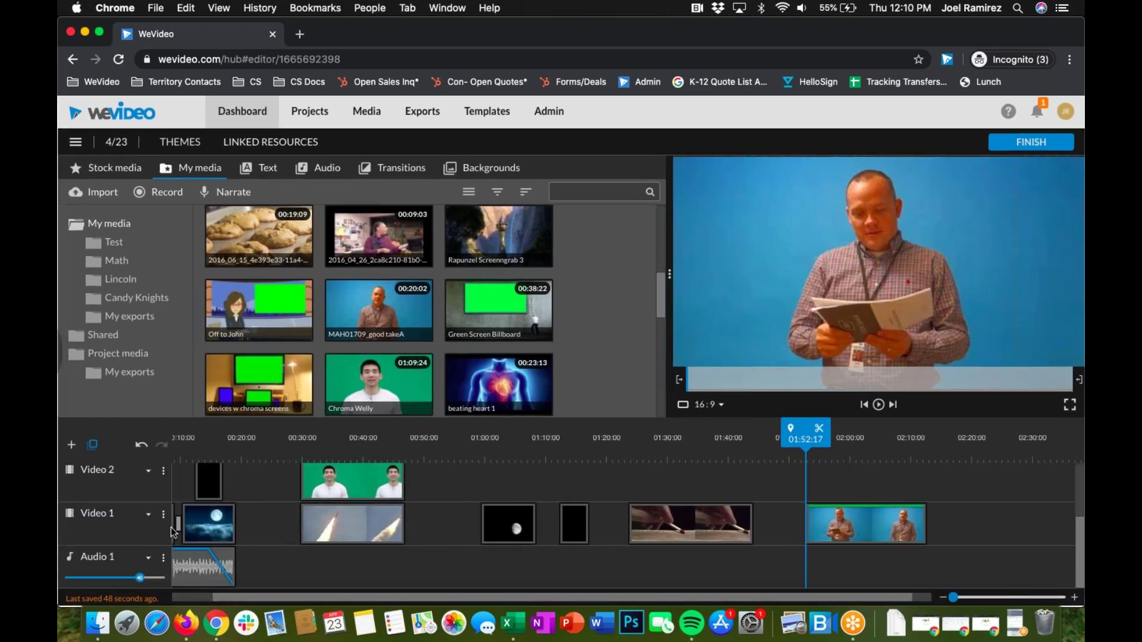
- Examine the Video 1 track's height choices and its track options down to Delete track, without applying any
{"action": "scroll", "coordinate": [170, 527], "scroll_direction": "up", "scroll_amount": 1}
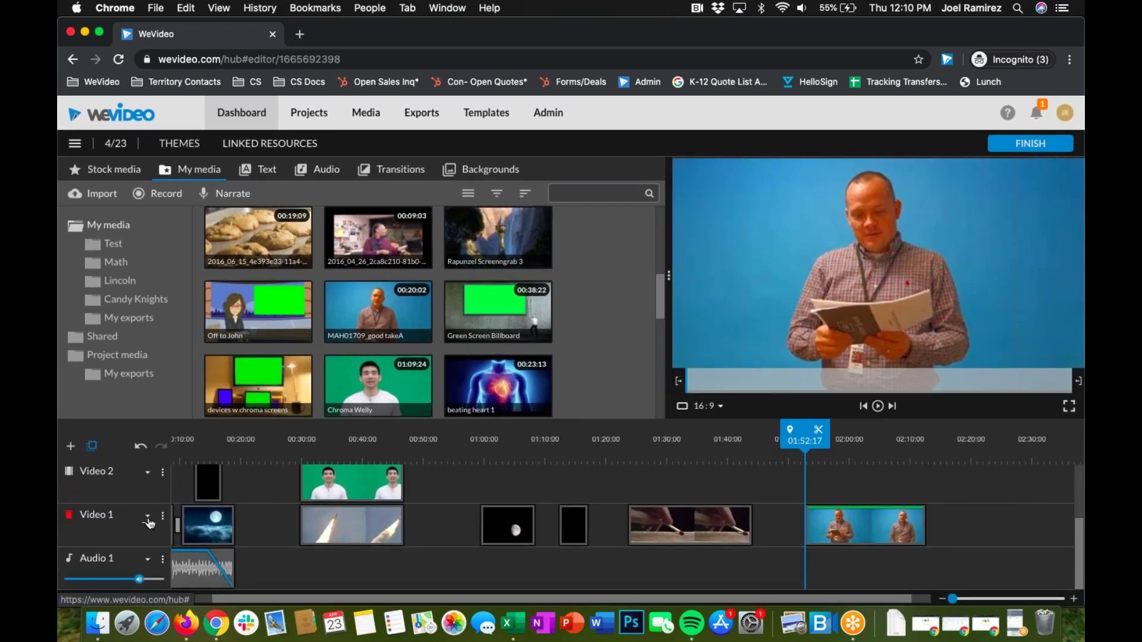
{"action": "left_click", "coordinate": [148, 522]}
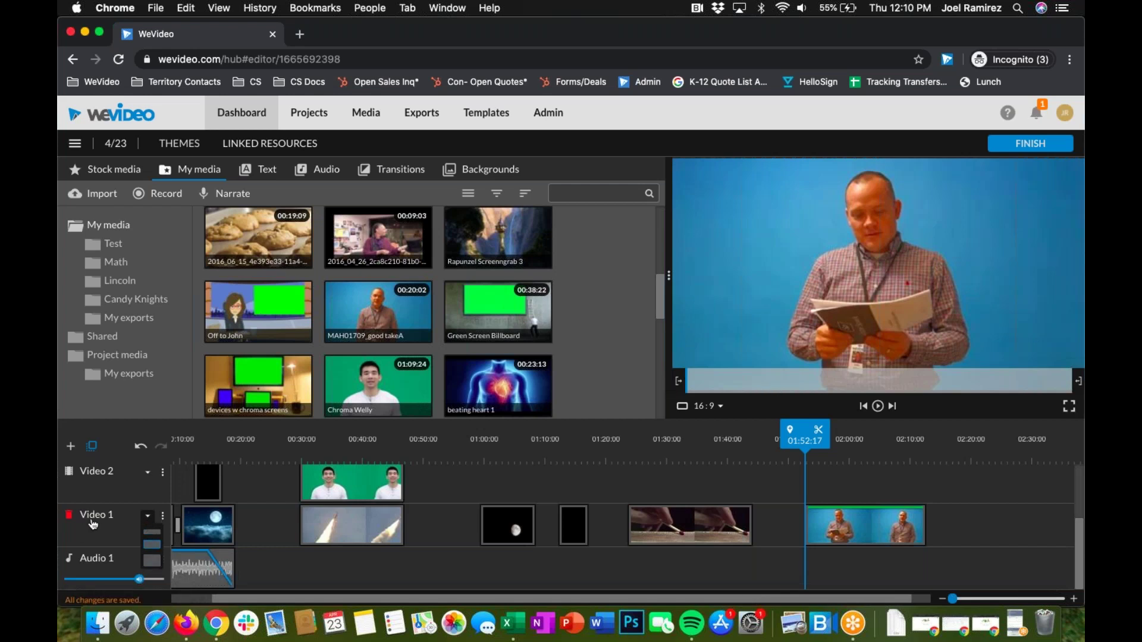
{"action": "left_click", "coordinate": [279, 535]}
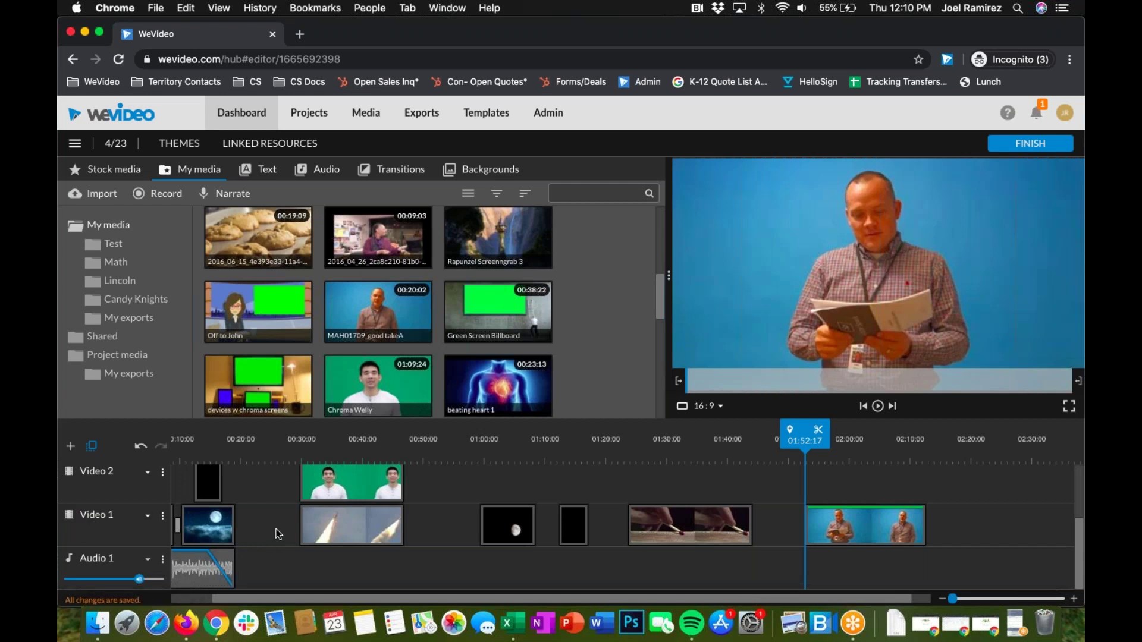
{"action": "left_click", "coordinate": [163, 517]}
{"action": "scroll", "coordinate": [217, 538], "scroll_direction": "down", "scroll_amount": 2}
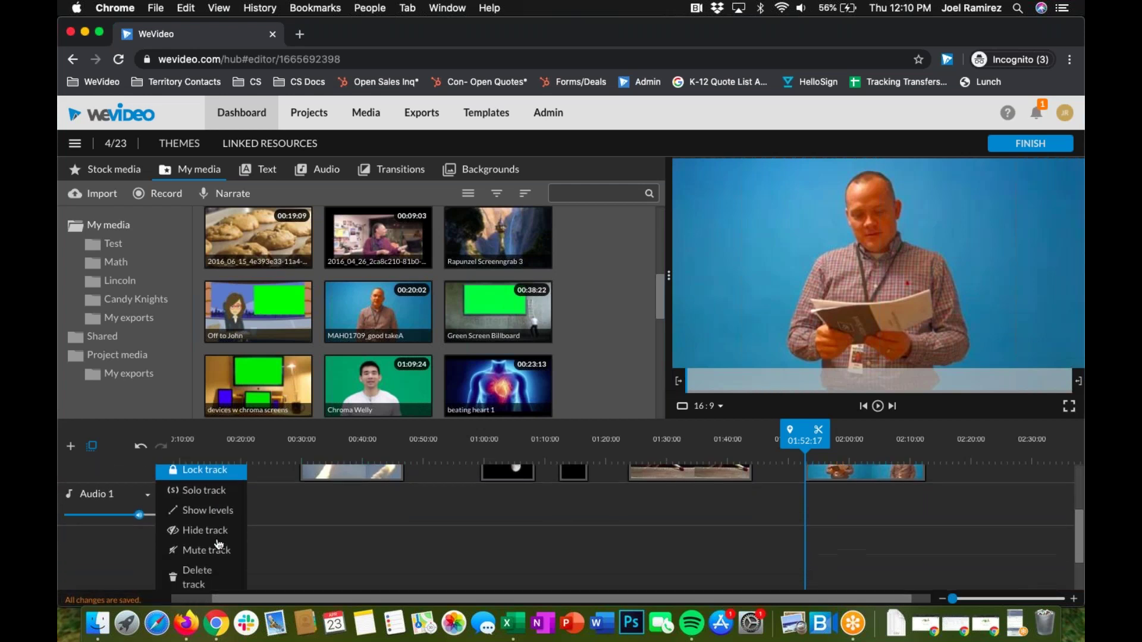
{"action": "scroll", "coordinate": [218, 546], "scroll_direction": "left", "scroll_amount": 2}
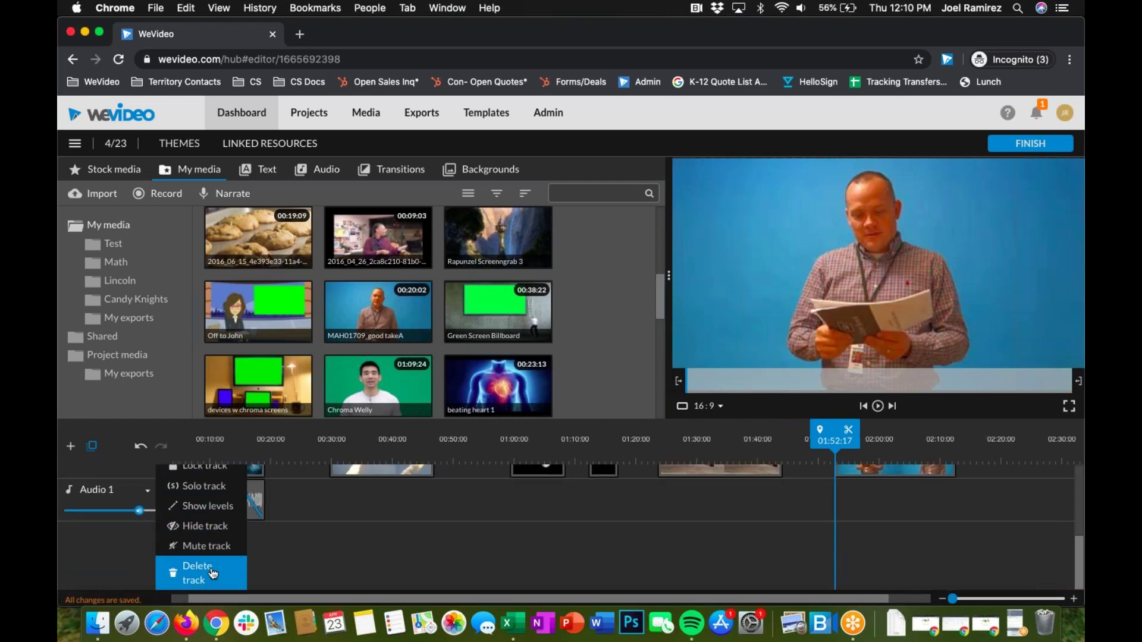
{"action": "scroll", "coordinate": [213, 574], "scroll_direction": "up", "scroll_amount": 2}
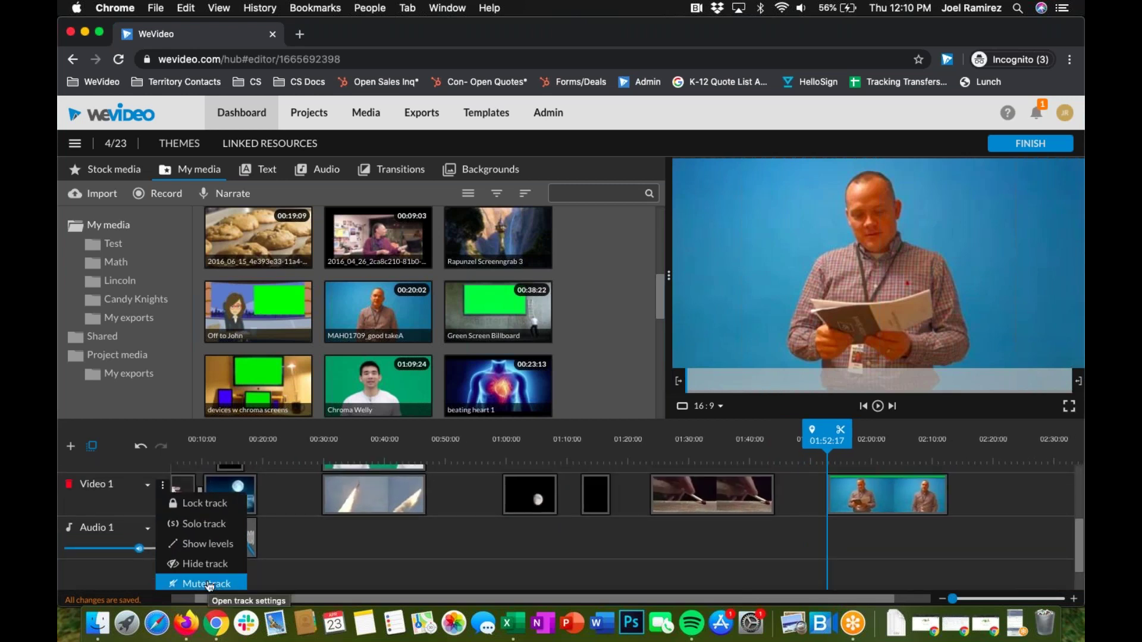
{"action": "scroll", "coordinate": [405, 526], "scroll_direction": "up", "scroll_amount": 2}
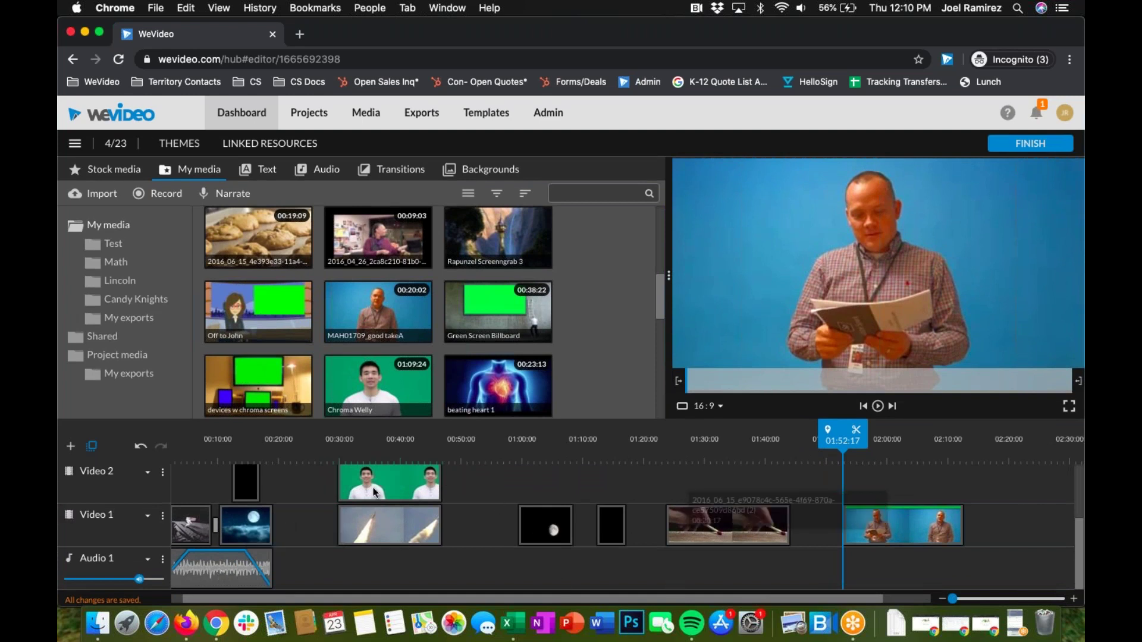
- Show the levels on the Video 1 track and check its updated track options
{"action": "left_click", "coordinate": [162, 516]}
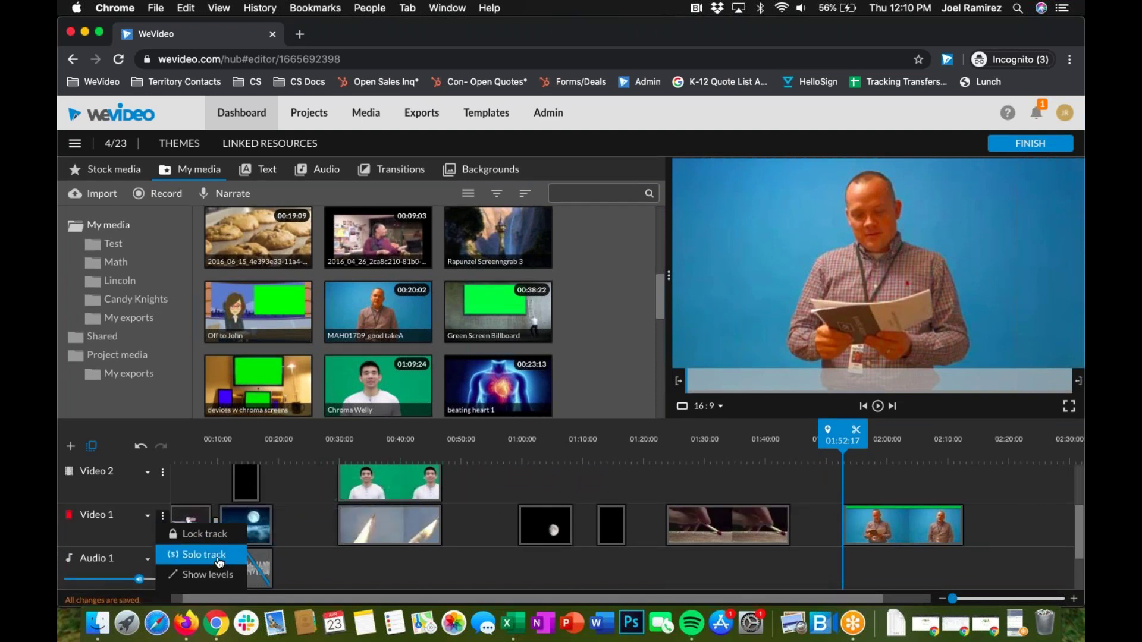
{"action": "scroll", "coordinate": [220, 562], "scroll_direction": "down", "scroll_amount": 2}
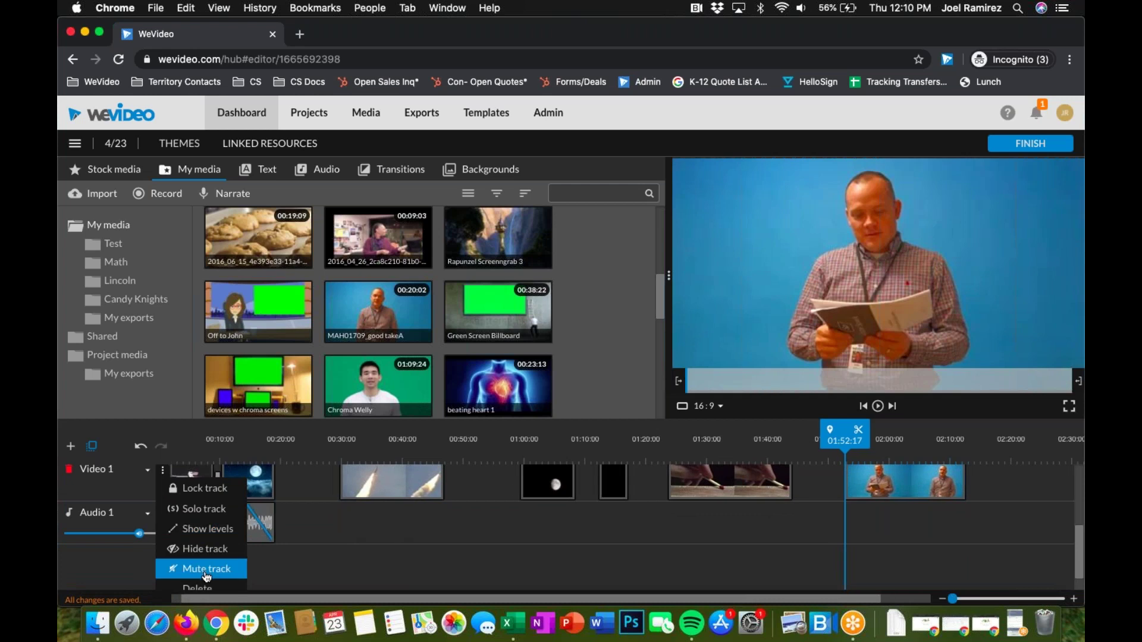
{"action": "scroll", "coordinate": [206, 576], "scroll_direction": "up", "scroll_amount": 2}
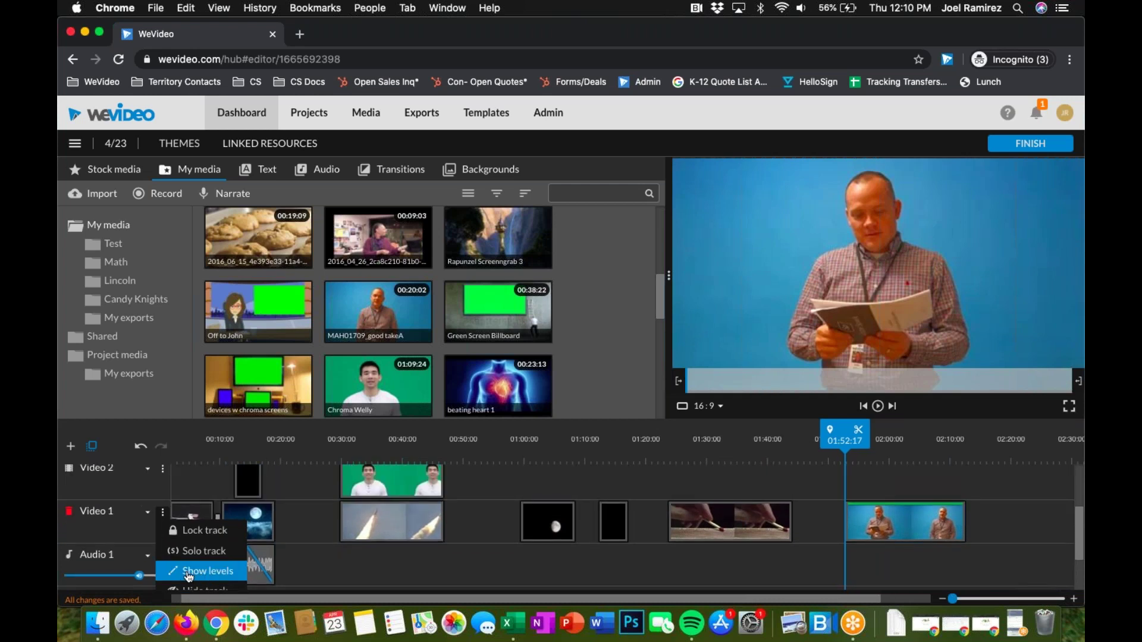
{"action": "left_click", "coordinate": [192, 572]}
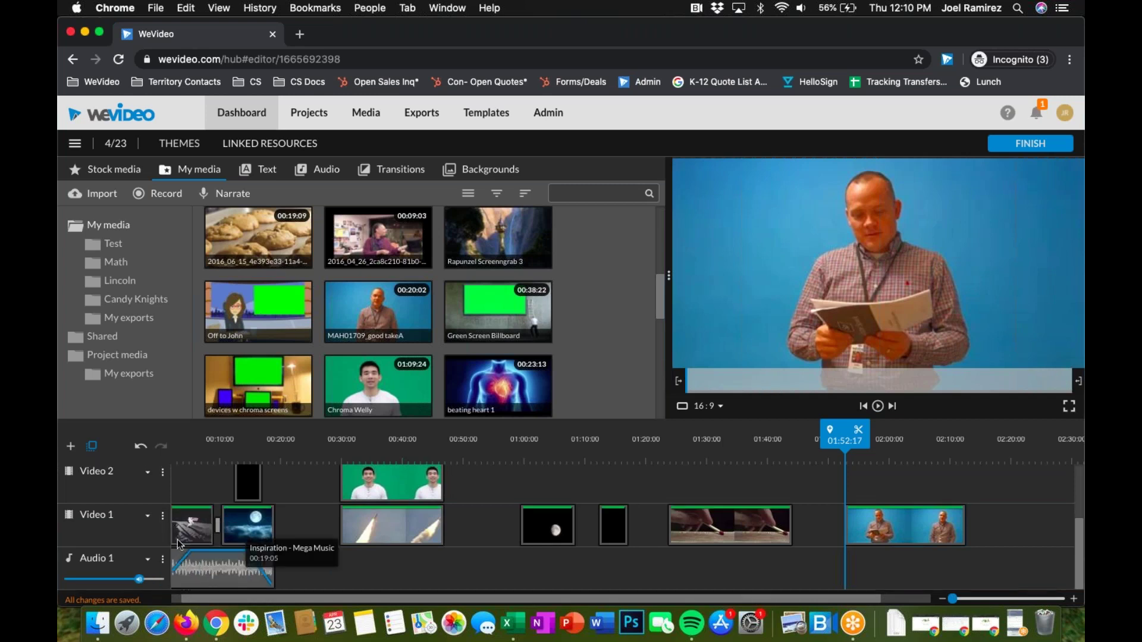
{"action": "left_click", "coordinate": [163, 515]}
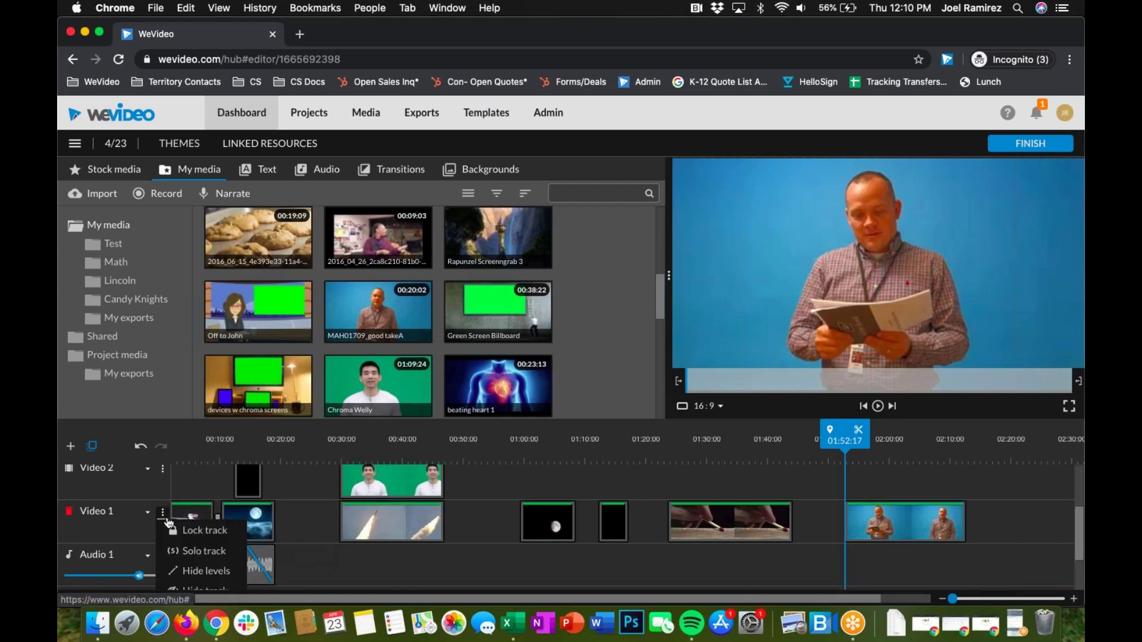
{"action": "left_click", "coordinate": [206, 552]}
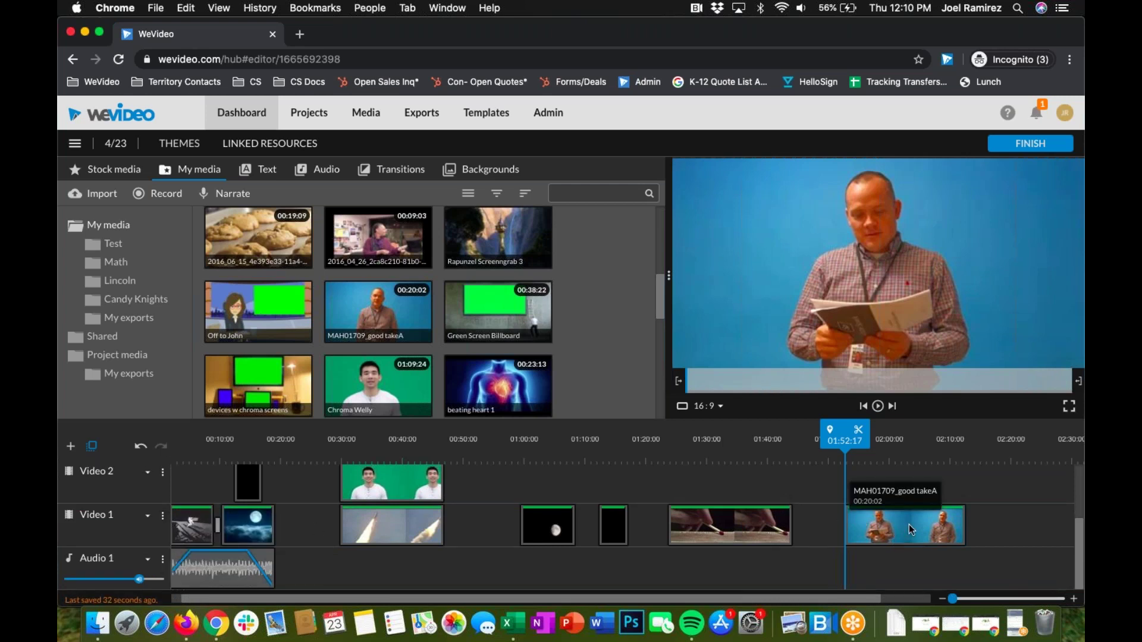
- Add the 00:19:09 cookies clip from My media to Video 2, directly above the MAH01709_good takeA clip at 01:52:17
{"action": "scroll", "coordinate": [909, 523], "scroll_direction": "right", "scroll_amount": 3}
{"action": "left_click", "coordinate": [833, 505]}
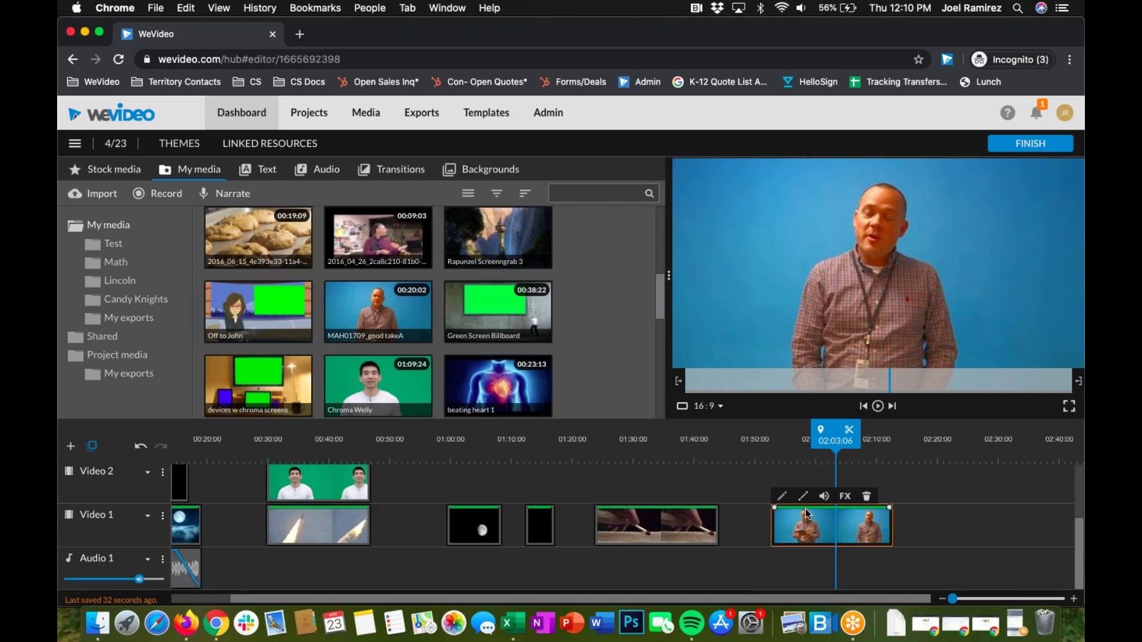
{"action": "scroll", "coordinate": [591, 316], "scroll_direction": "down", "scroll_amount": 3}
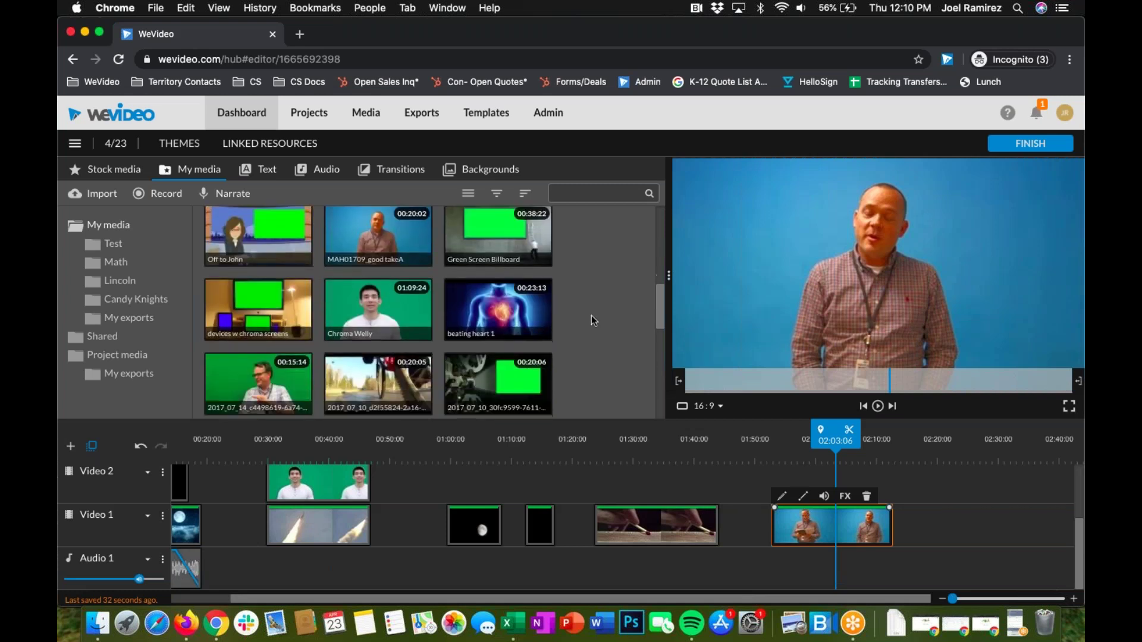
{"action": "scroll", "coordinate": [591, 318], "scroll_direction": "up", "scroll_amount": 4}
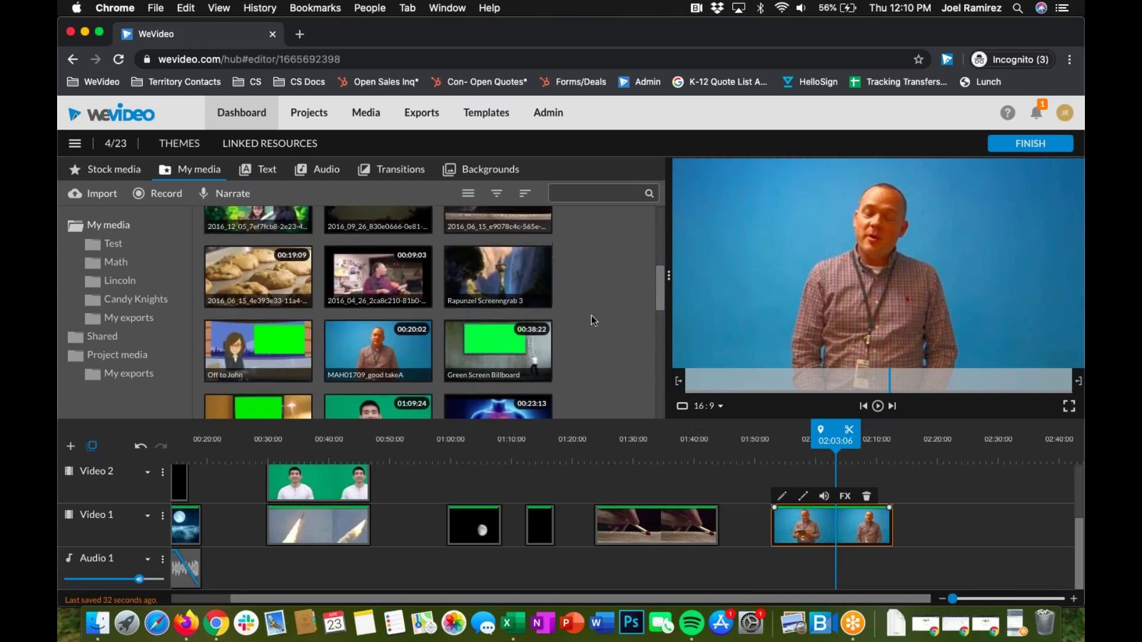
{"action": "scroll", "coordinate": [592, 316], "scroll_direction": "down", "scroll_amount": 2}
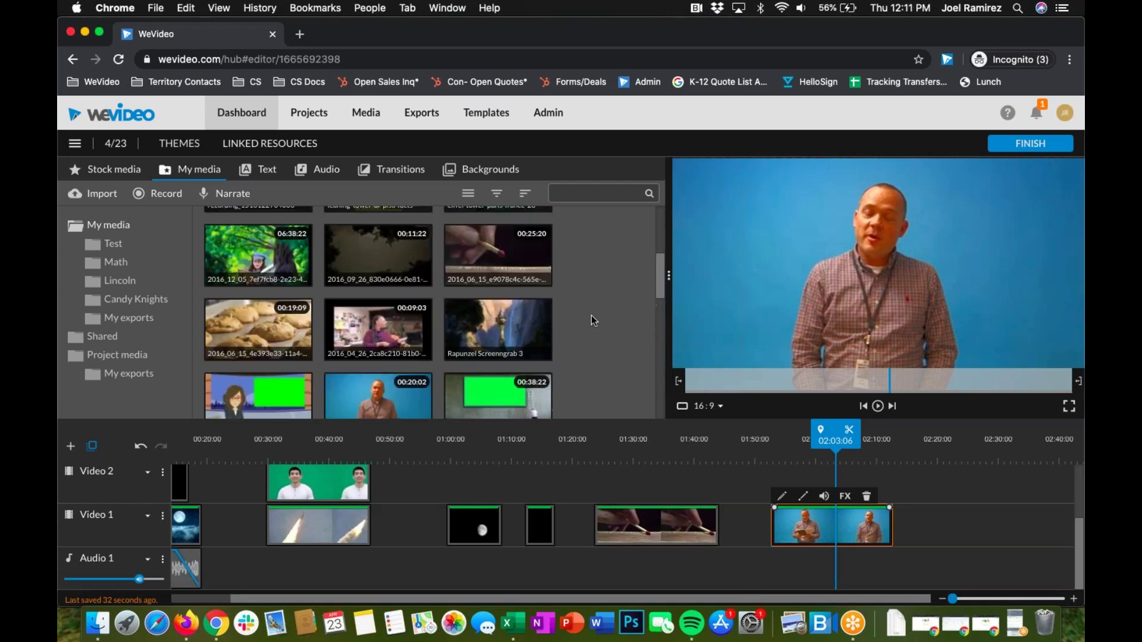
{"action": "scroll", "coordinate": [591, 315], "scroll_direction": "up", "scroll_amount": 3}
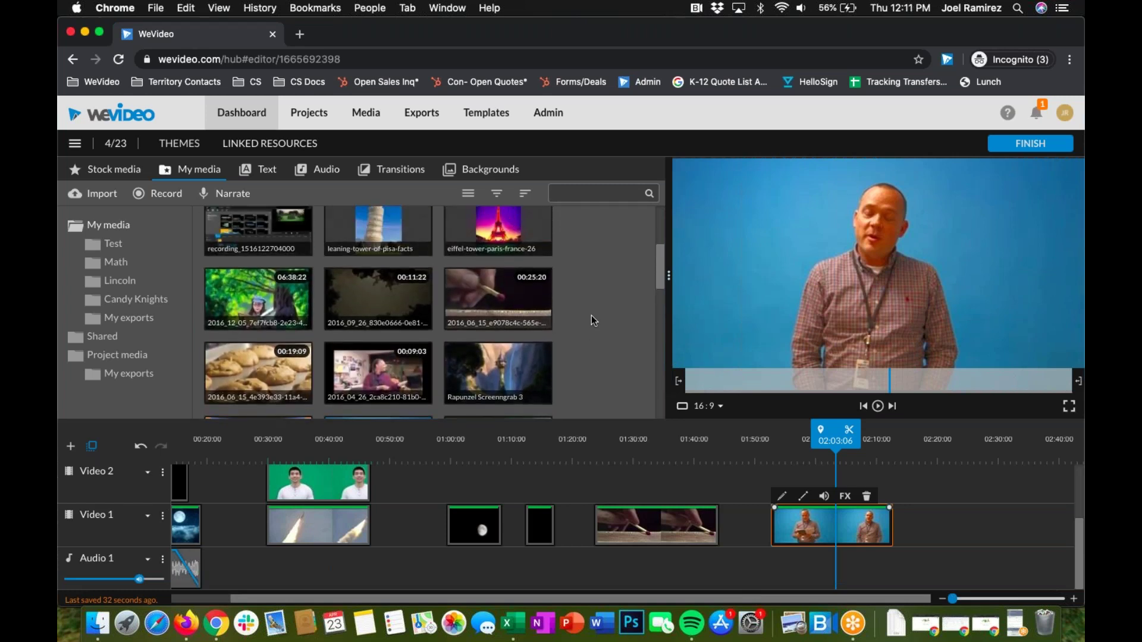
{"action": "left_click", "coordinate": [275, 348]}
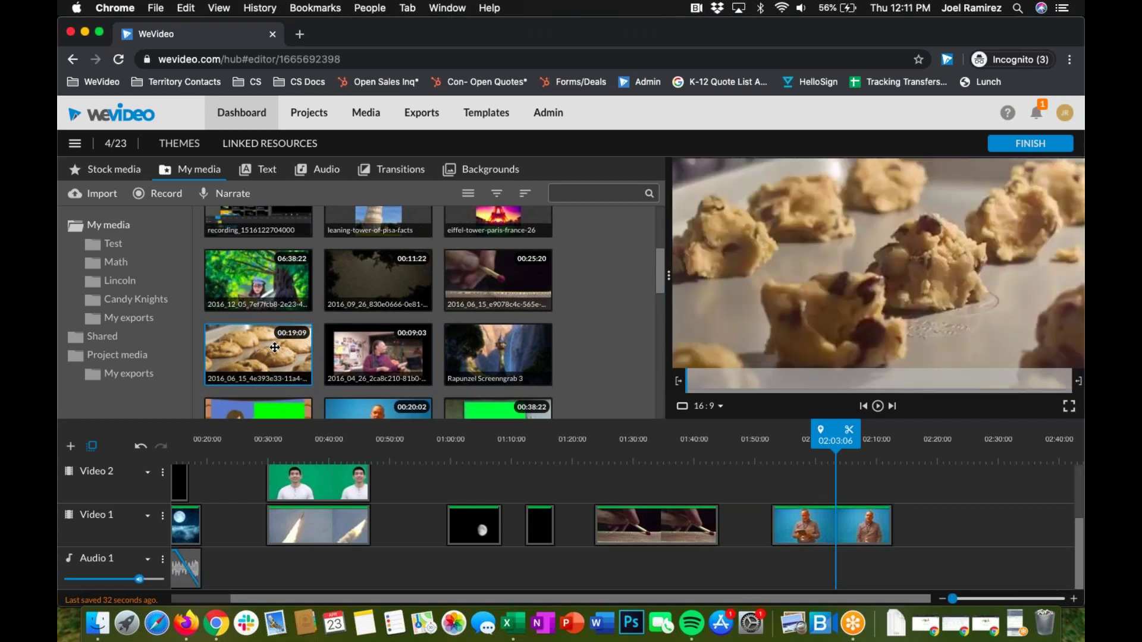
{"action": "left_click_drag", "start_coordinate": [274, 347], "coordinate": [793, 563]}
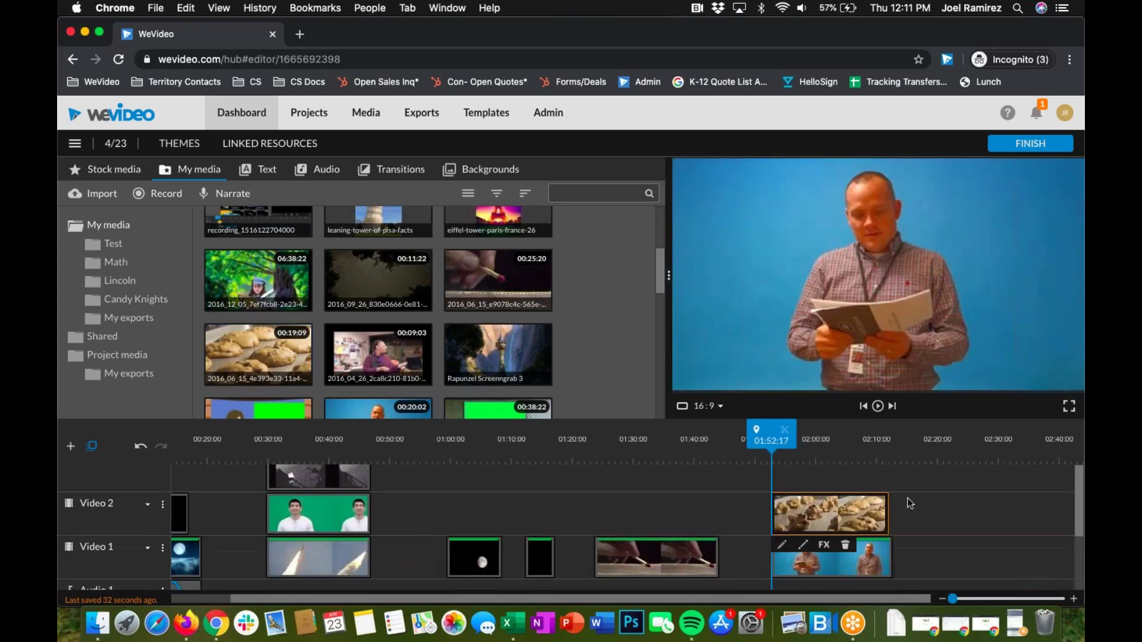
- Move the playhead to 02:01:00 over the cookies clip and show the levels on the Video 2 track
{"action": "left_click_drag", "start_coordinate": [778, 442], "coordinate": [829, 443]}
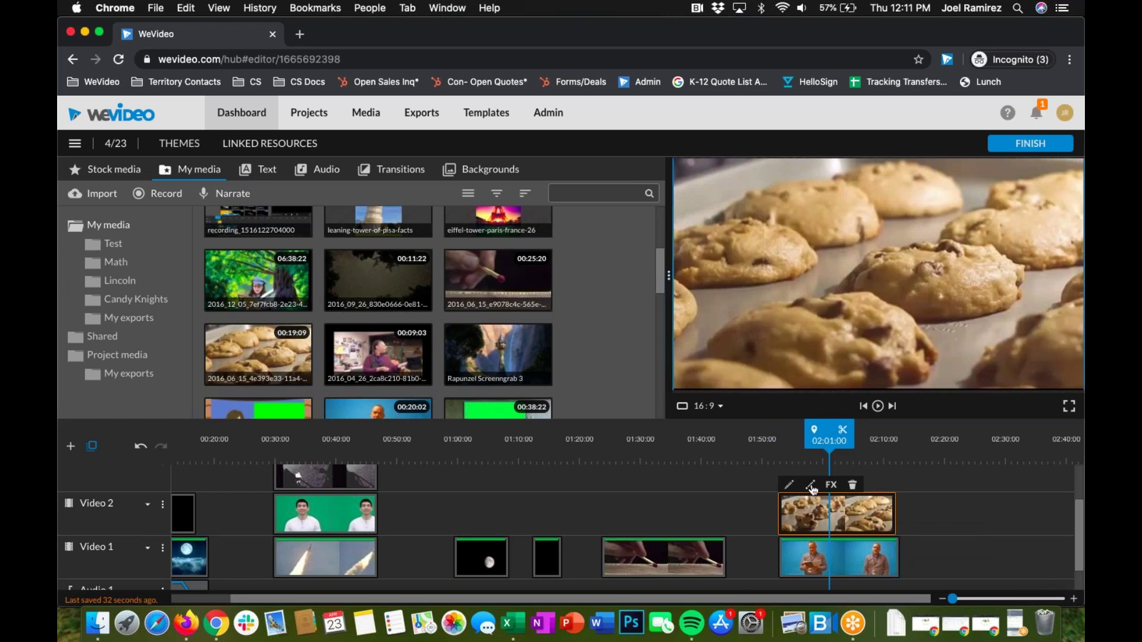
{"action": "left_click", "coordinate": [163, 504]}
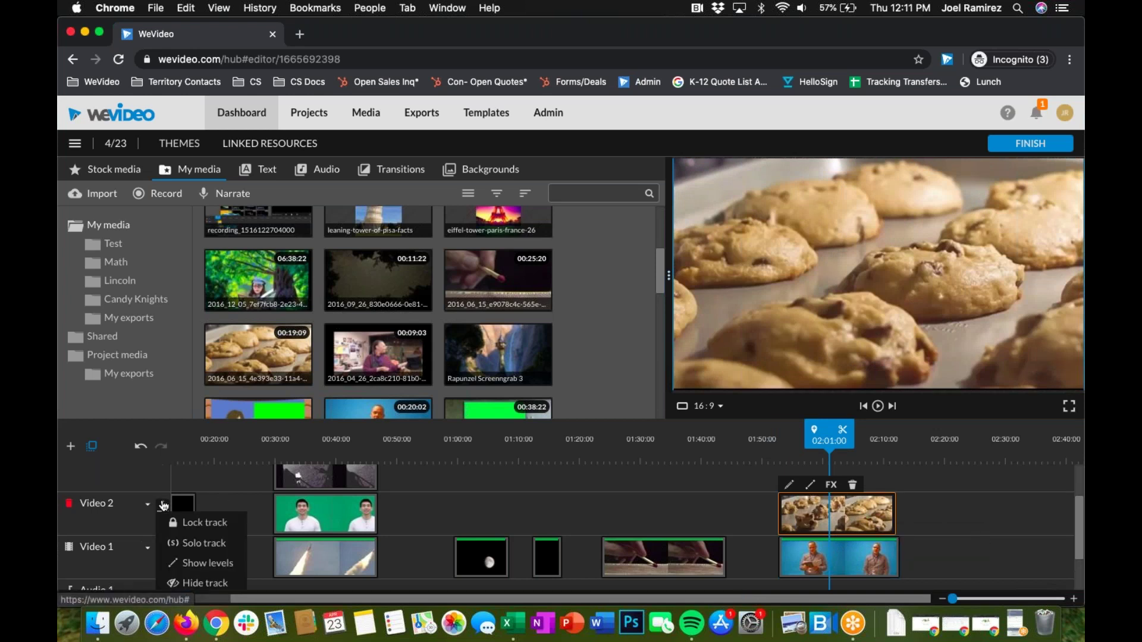
{"action": "left_click", "coordinate": [197, 569]}
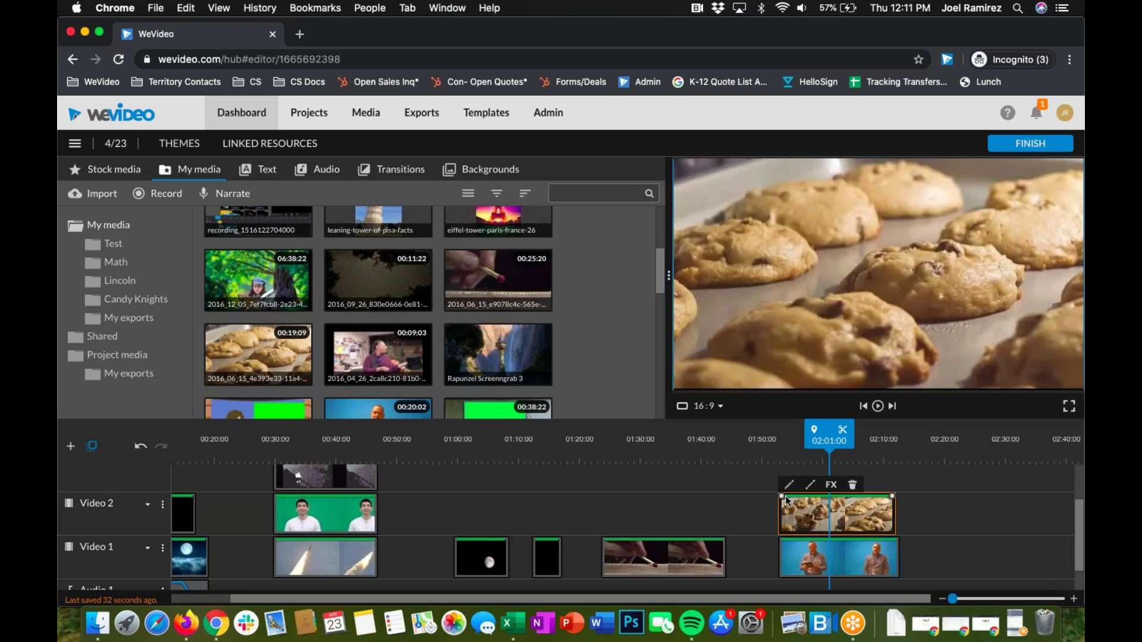
- Lower the opacity line at both ends of the cookies clip and scrub over the blend with the clip beneath
{"action": "left_click_drag", "start_coordinate": [782, 501], "coordinate": [780, 522]}
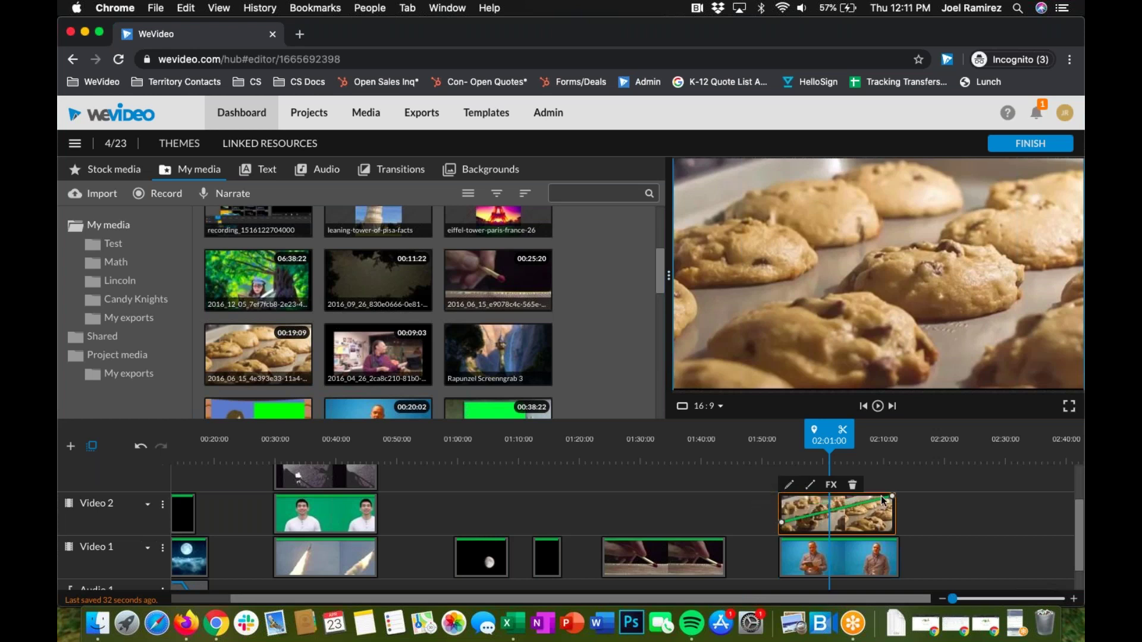
{"action": "left_click_drag", "start_coordinate": [892, 496], "coordinate": [893, 526]}
{"action": "left_click_drag", "start_coordinate": [848, 442], "coordinate": [876, 442]}
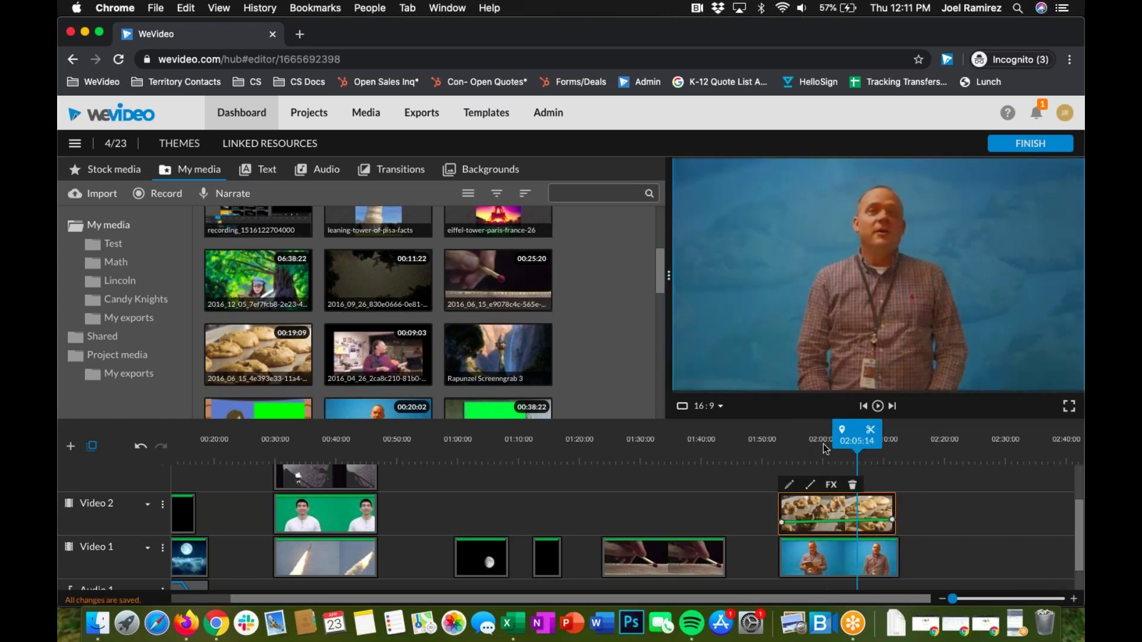
{"action": "left_click_drag", "start_coordinate": [860, 440], "coordinate": [810, 440]}
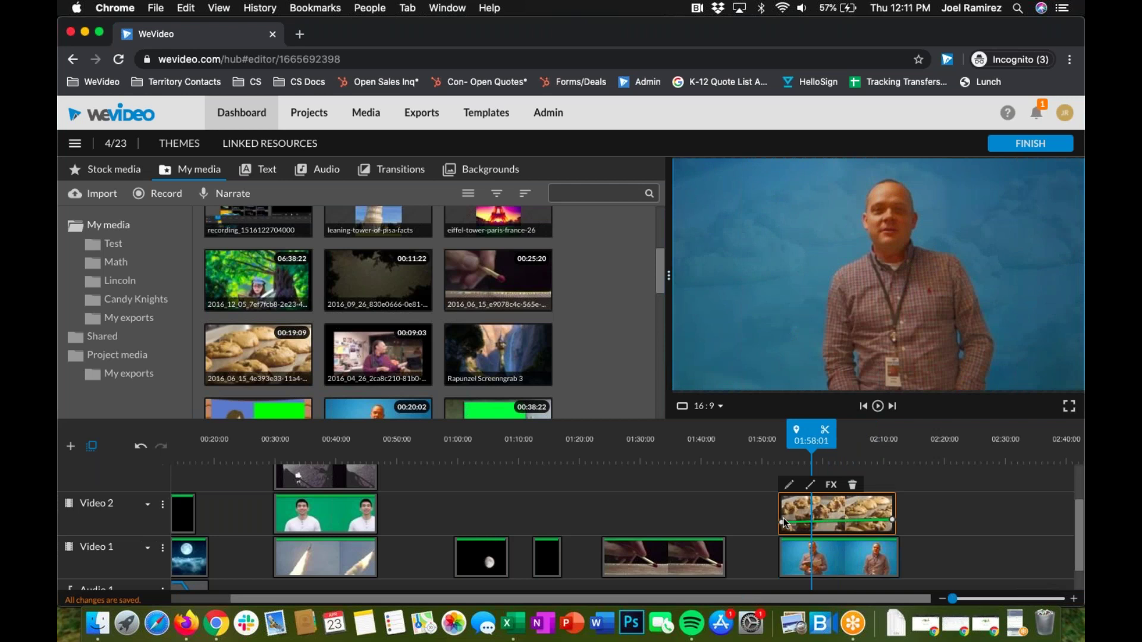
- Raise the cookies clip's opacity to about 40% at its start and 46% at its end, and play the blended section
{"action": "left_click_drag", "start_coordinate": [784, 524], "coordinate": [784, 518]}
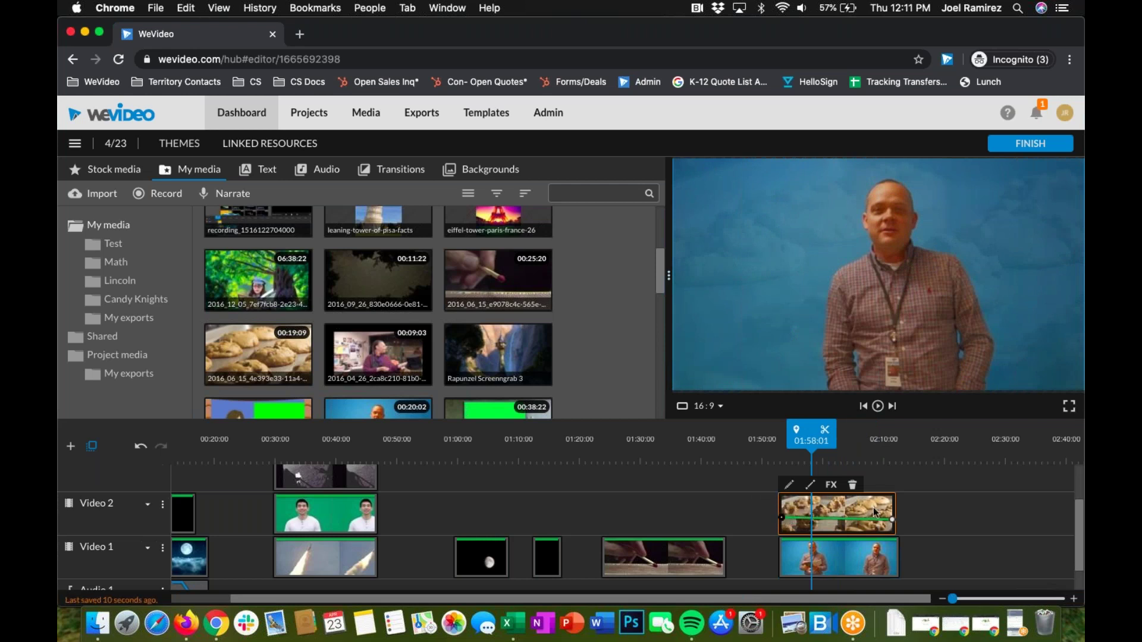
{"action": "left_click_drag", "start_coordinate": [894, 524], "coordinate": [895, 520]}
{"action": "left_click_drag", "start_coordinate": [843, 449], "coordinate": [797, 448]}
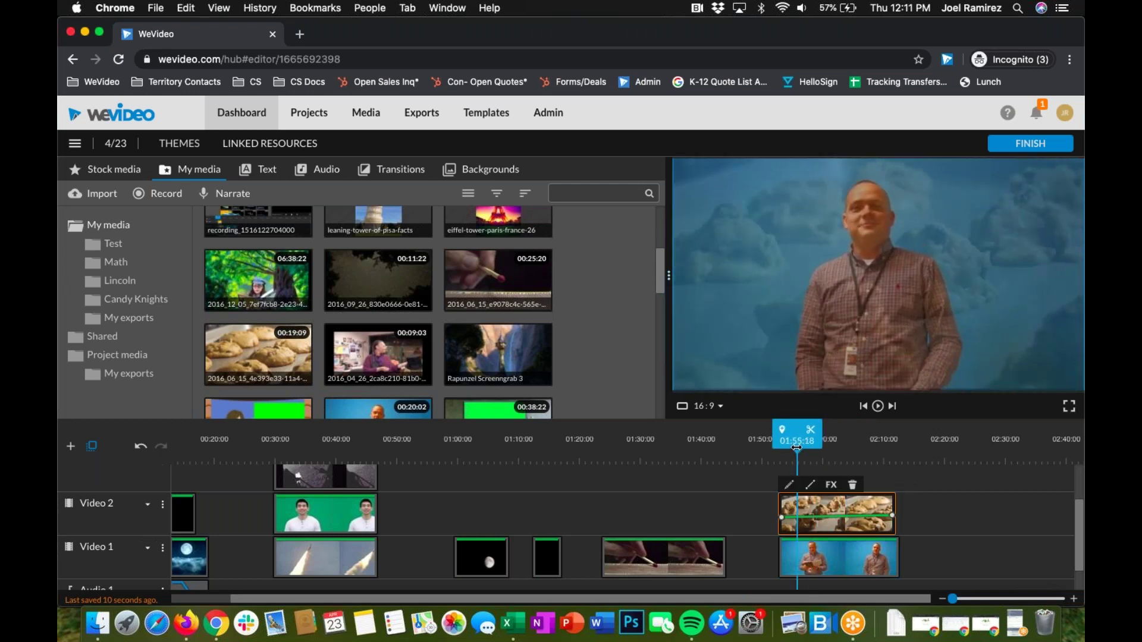
{"action": "key", "text": "space"}
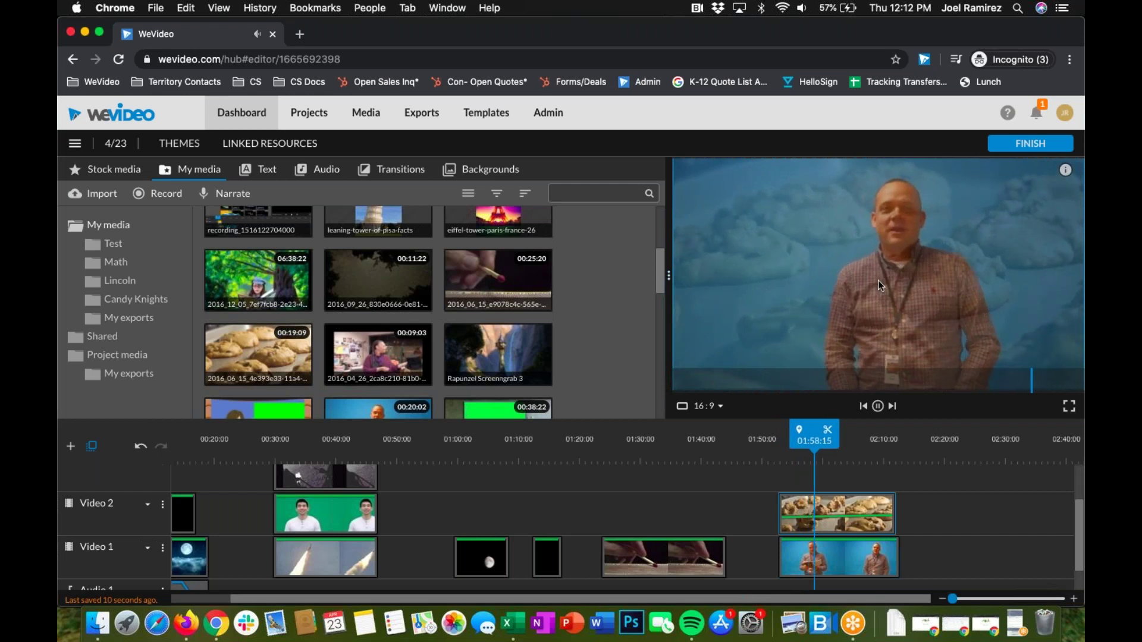
{"action": "left_click", "coordinate": [878, 406]}
{"action": "left_click", "coordinate": [807, 524]}
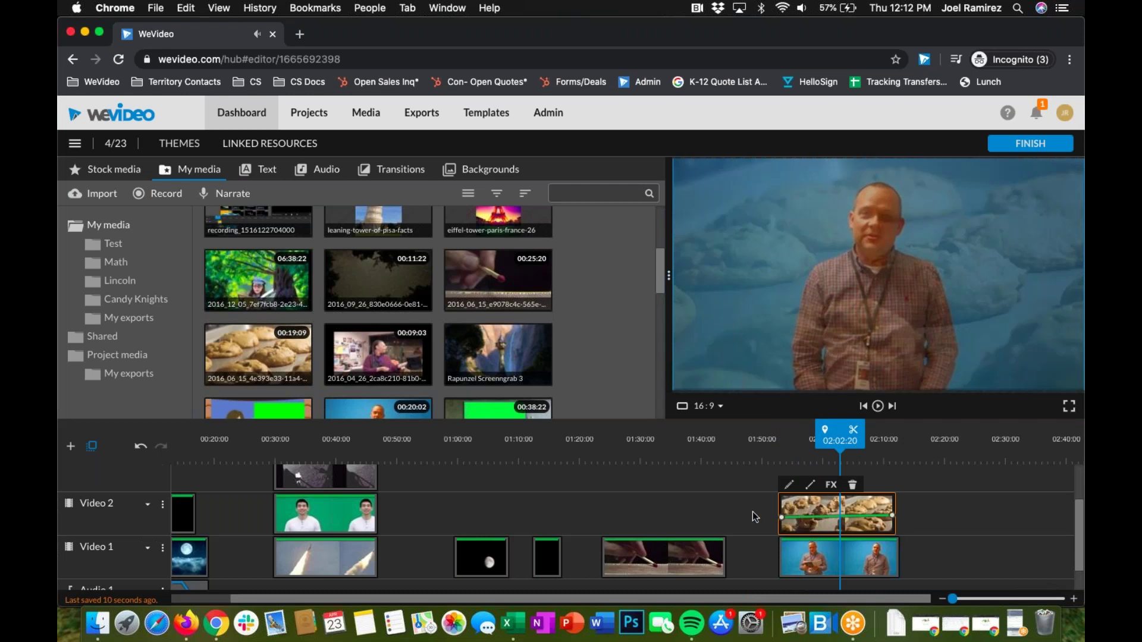
- Restore the cookies clip on Video 2 to full opacity at both its start and end
{"action": "scroll", "coordinate": [754, 517], "scroll_direction": "down", "scroll_amount": 2}
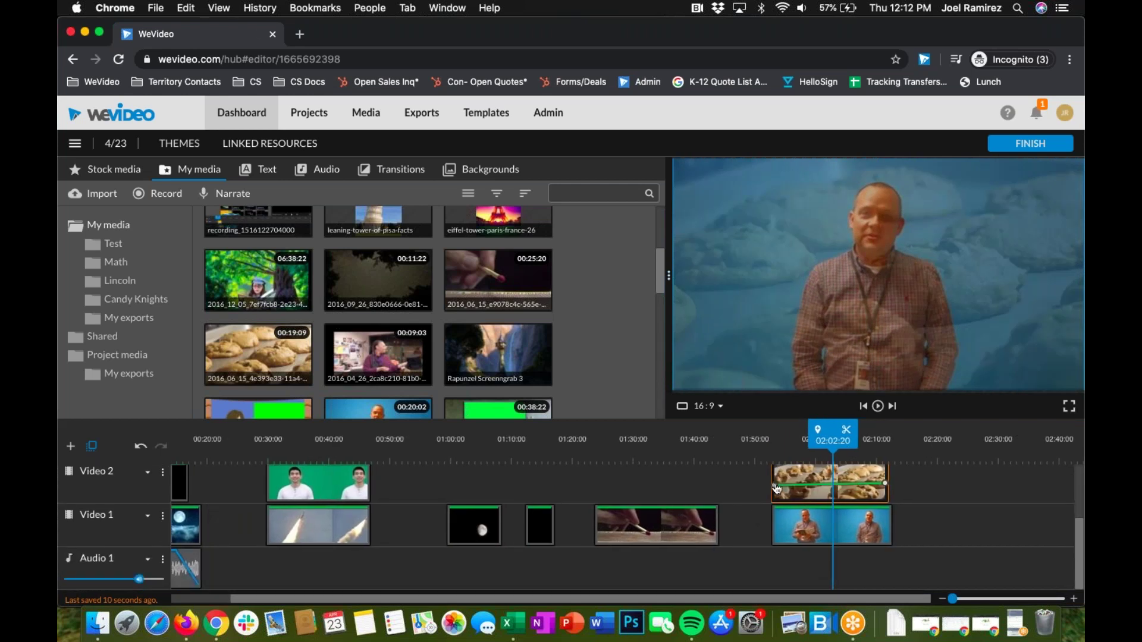
{"action": "scroll", "coordinate": [774, 485], "scroll_direction": "up", "scroll_amount": 1}
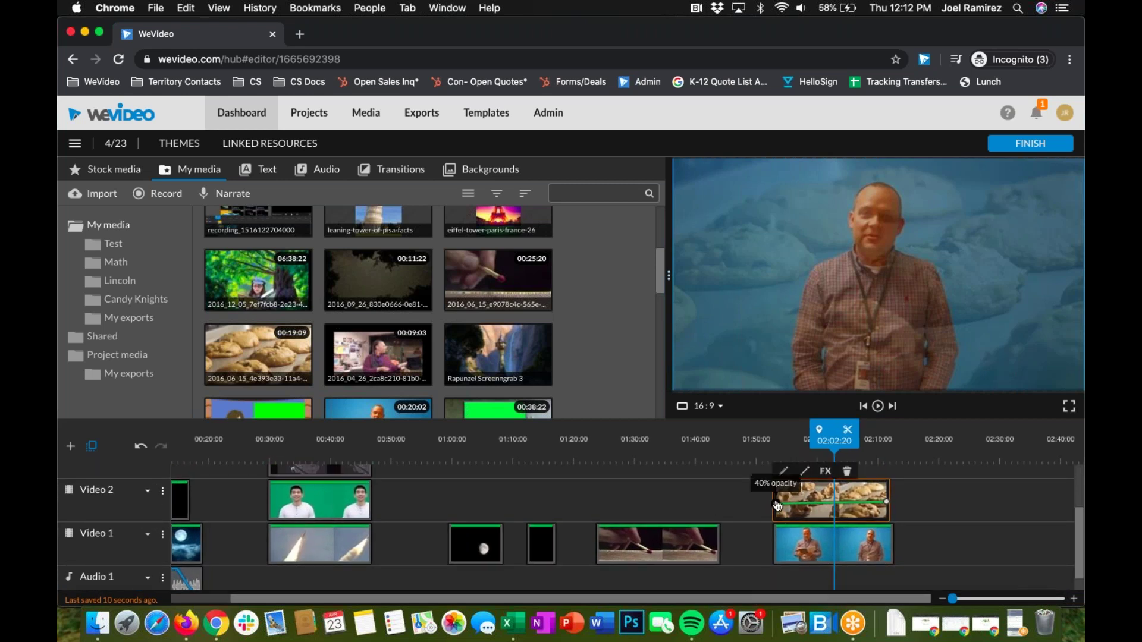
{"action": "left_click_drag", "start_coordinate": [776, 503], "coordinate": [777, 503]}
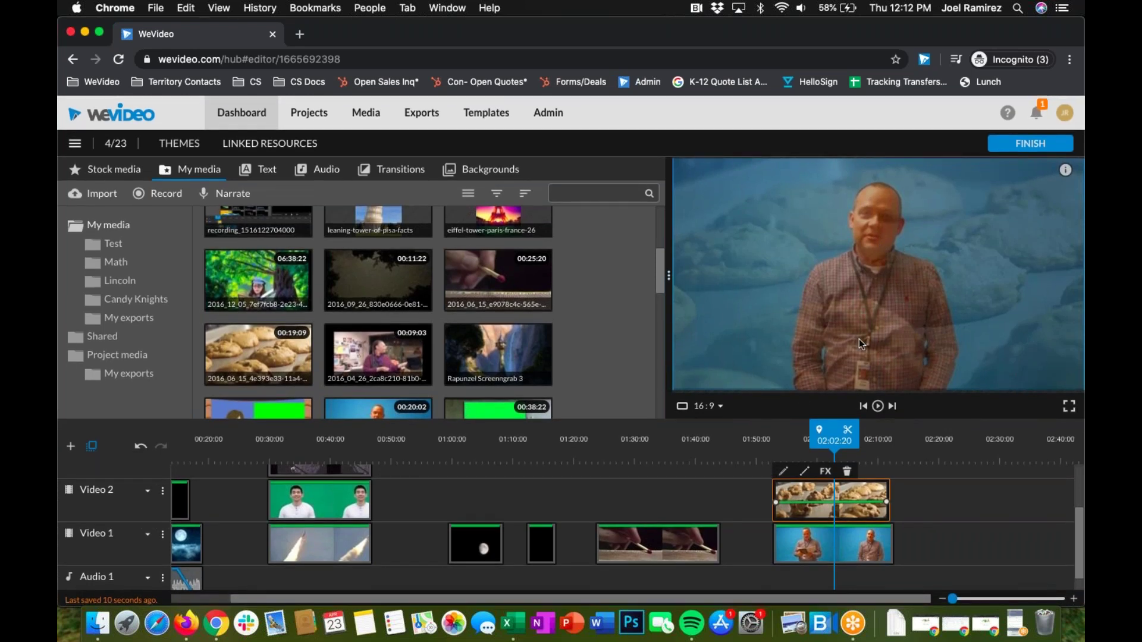
{"action": "left_click_drag", "start_coordinate": [776, 501], "coordinate": [777, 482]}
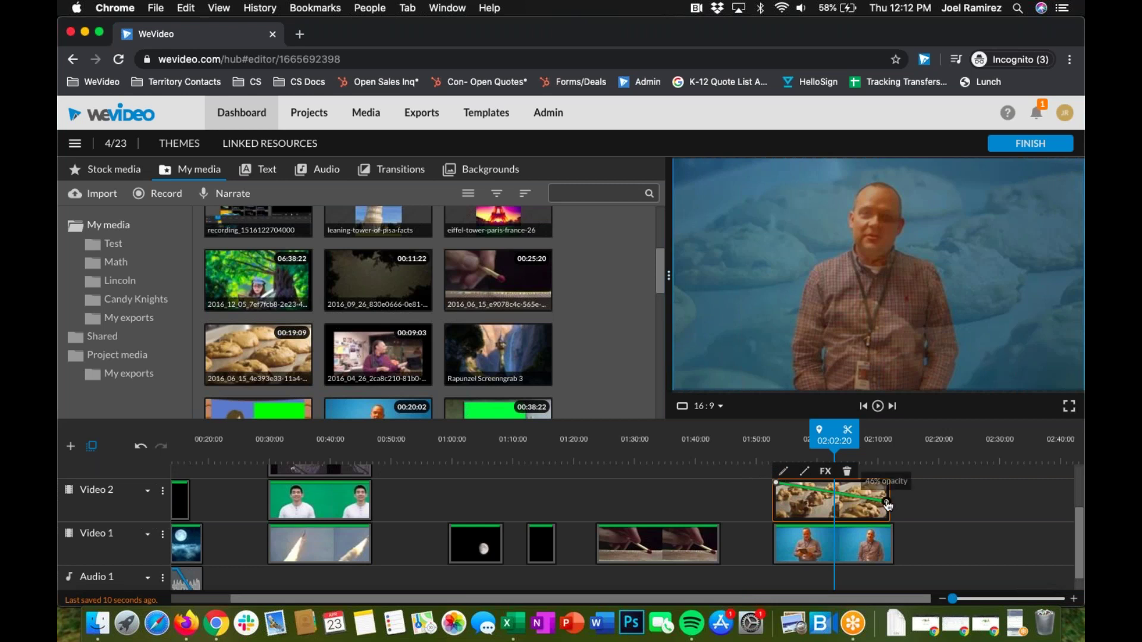
{"action": "left_click_drag", "start_coordinate": [888, 496], "coordinate": [890, 481]}
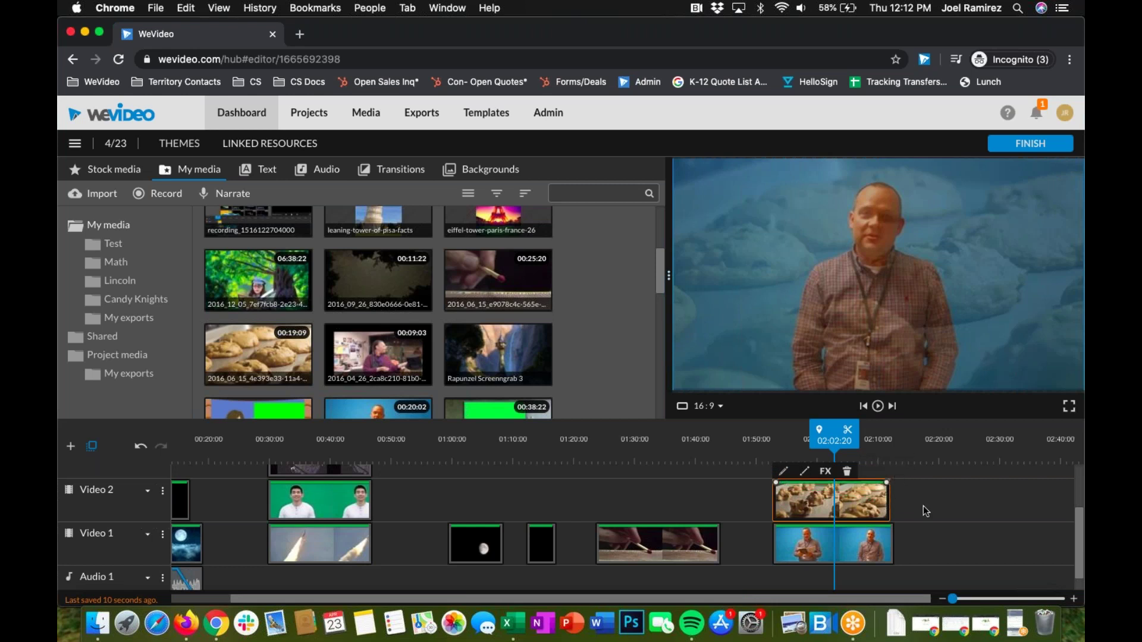
- Scrub back to 01:59:07 to check the cookies clip on Video 2 at full opacity
{"action": "scroll", "coordinate": [910, 512], "scroll_direction": "down", "scroll_amount": 1}
{"action": "left_click_drag", "start_coordinate": [833, 436], "coordinate": [813, 436]}
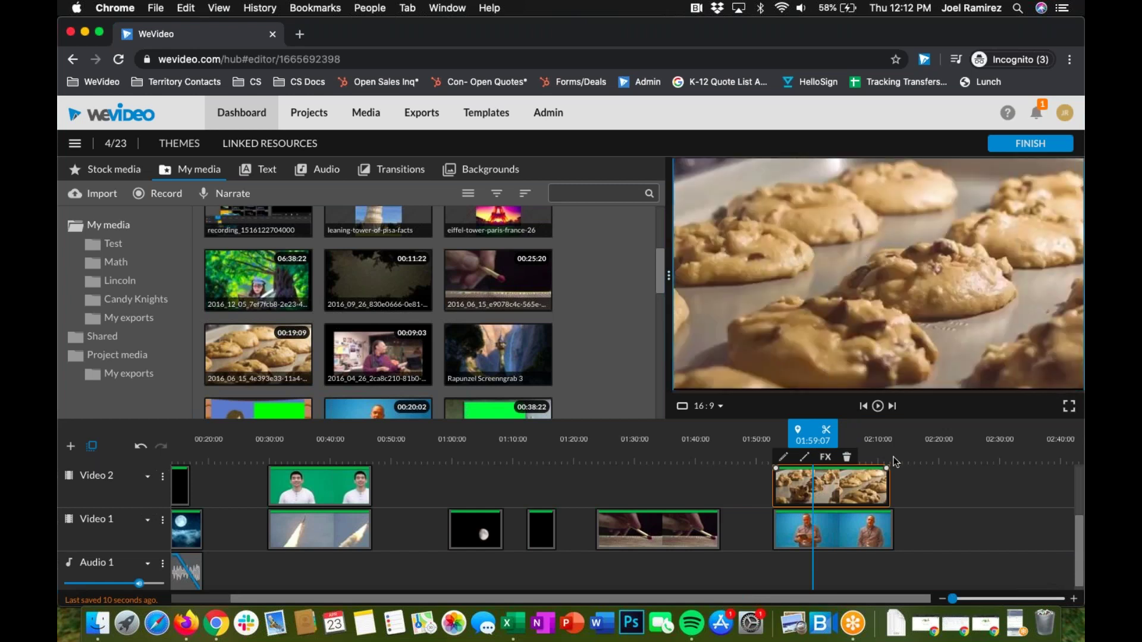
{"action": "scroll", "coordinate": [895, 462], "scroll_direction": "down", "scroll_amount": 1}
{"action": "scroll", "coordinate": [895, 462], "scroll_direction": "up", "scroll_amount": 1}
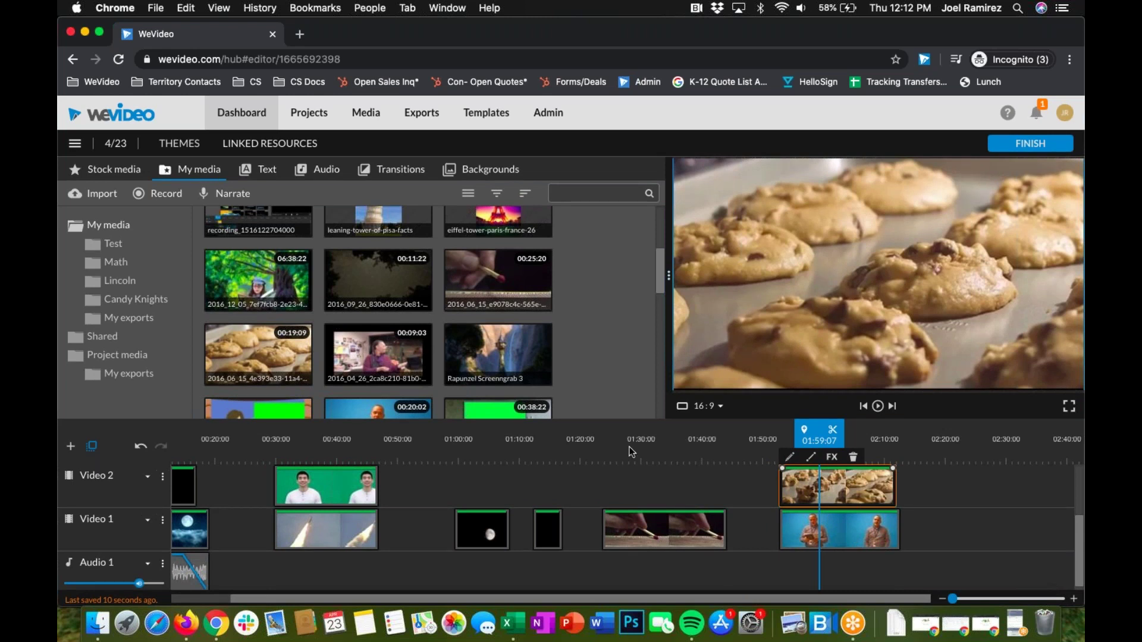
{"action": "scroll", "coordinate": [632, 452], "scroll_direction": "up", "scroll_amount": 2}
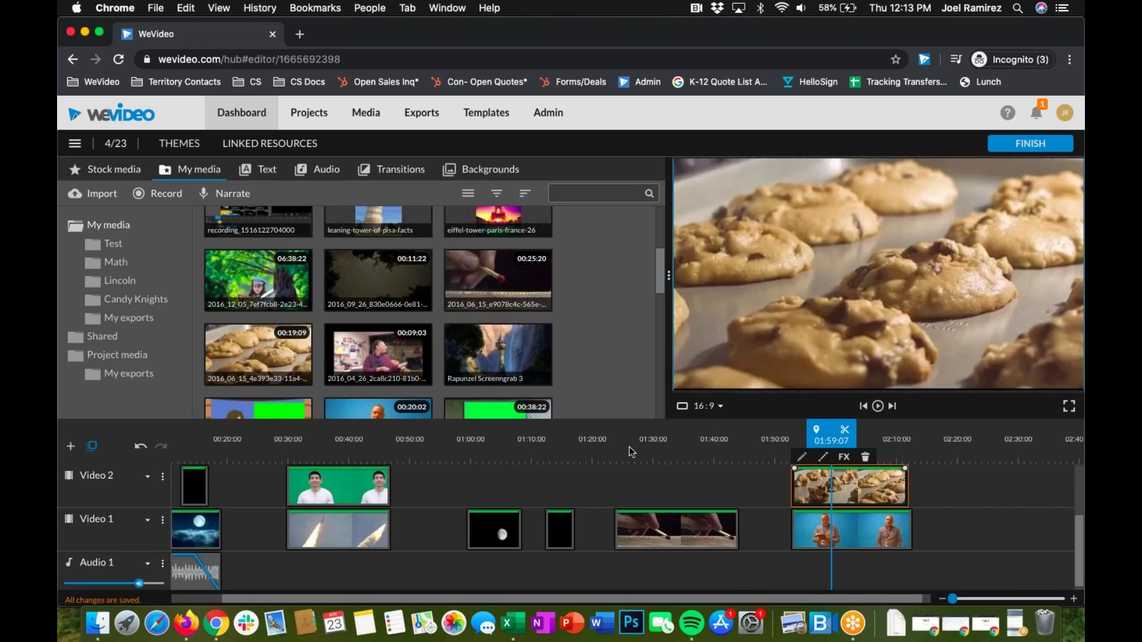
- Return to the dashboard and create a new edit from the Read aloud K-12 template
{"action": "key", "text": "XF86AudioRaiseVolume"}
{"action": "left_click", "coordinate": [245, 117]}
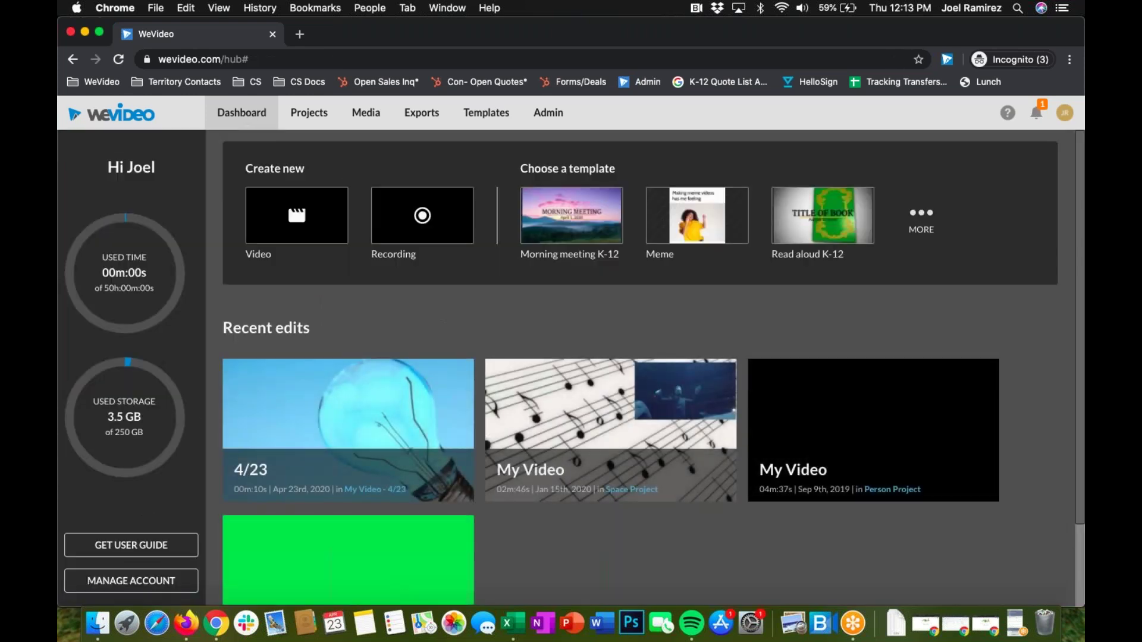
{"action": "mouse_move", "coordinate": [417, 379]}
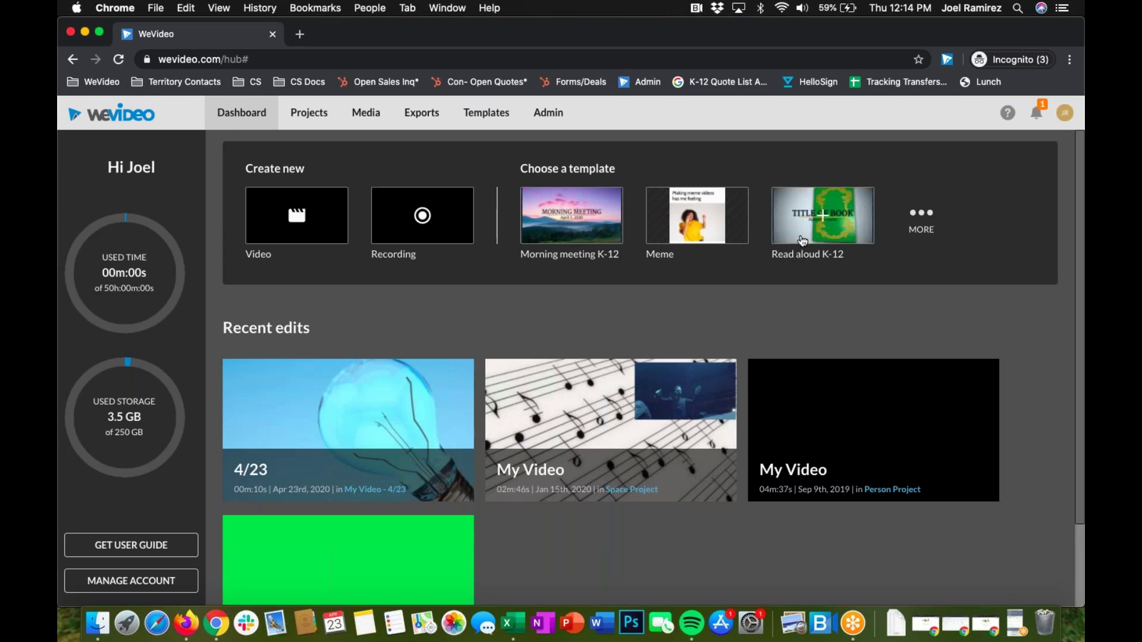
{"action": "left_click", "coordinate": [825, 216]}
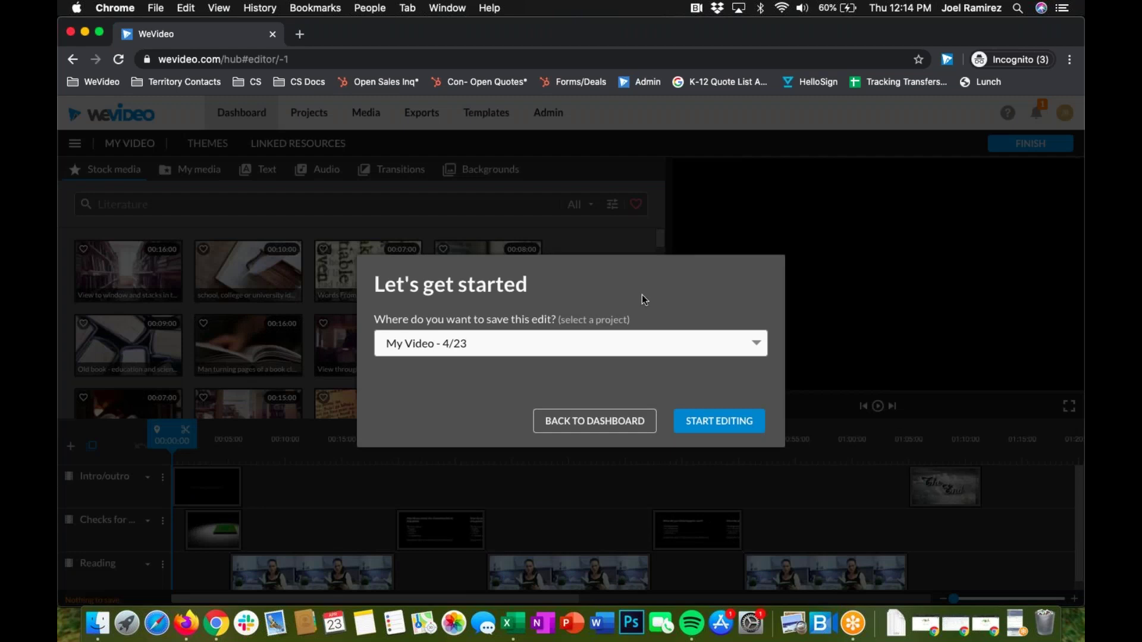
- Choose My Video - 4/23 as the project to save the new edit in and start editing
{"action": "left_click", "coordinate": [759, 348]}
{"action": "scroll", "coordinate": [633, 393], "scroll_direction": "down", "scroll_amount": 5}
{"action": "scroll", "coordinate": [632, 393], "scroll_direction": "up", "scroll_amount": 5}
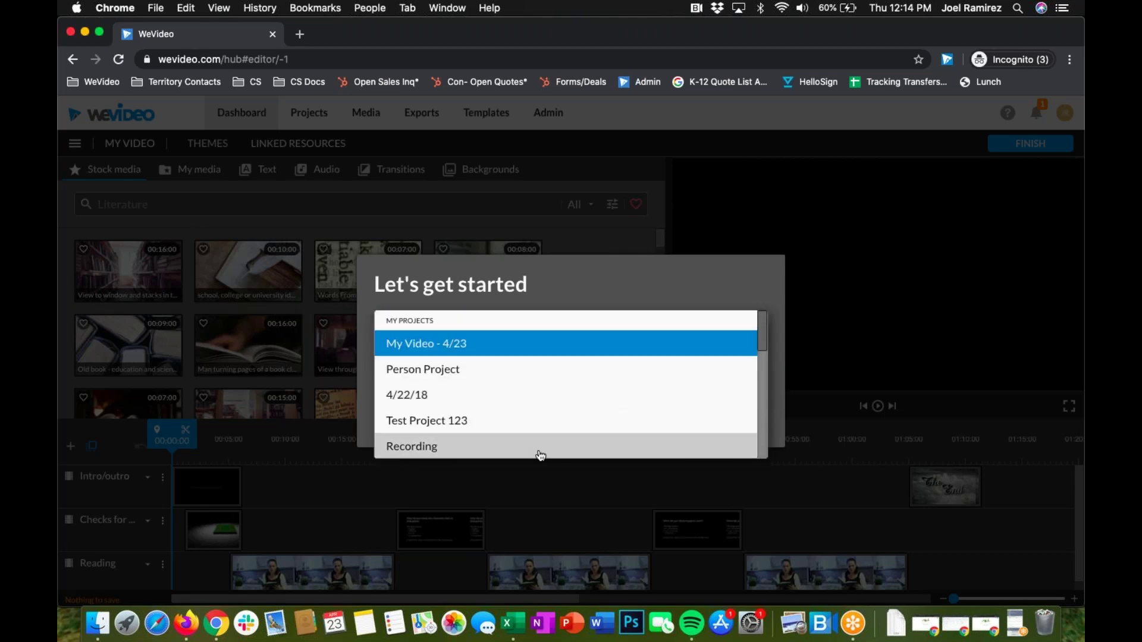
{"action": "left_click", "coordinate": [422, 348]}
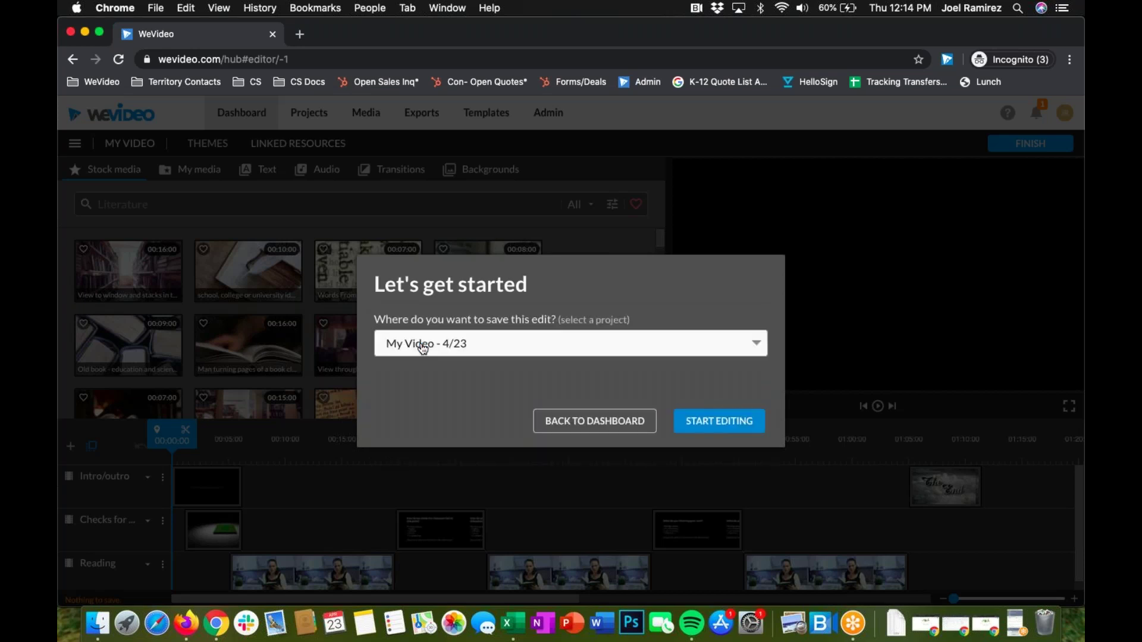
{"action": "left_click", "coordinate": [738, 424]}
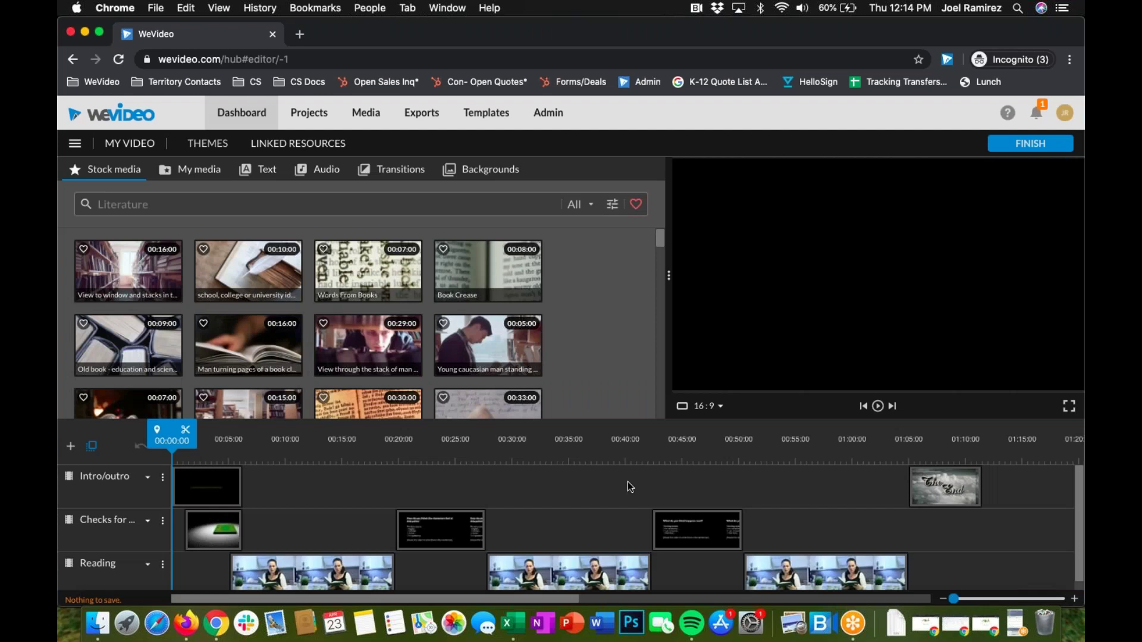
- Scrub through the template's opening book title to 00:04:21 and back to 00:01:22
{"action": "scroll", "coordinate": [627, 481], "scroll_direction": "down", "scroll_amount": 2}
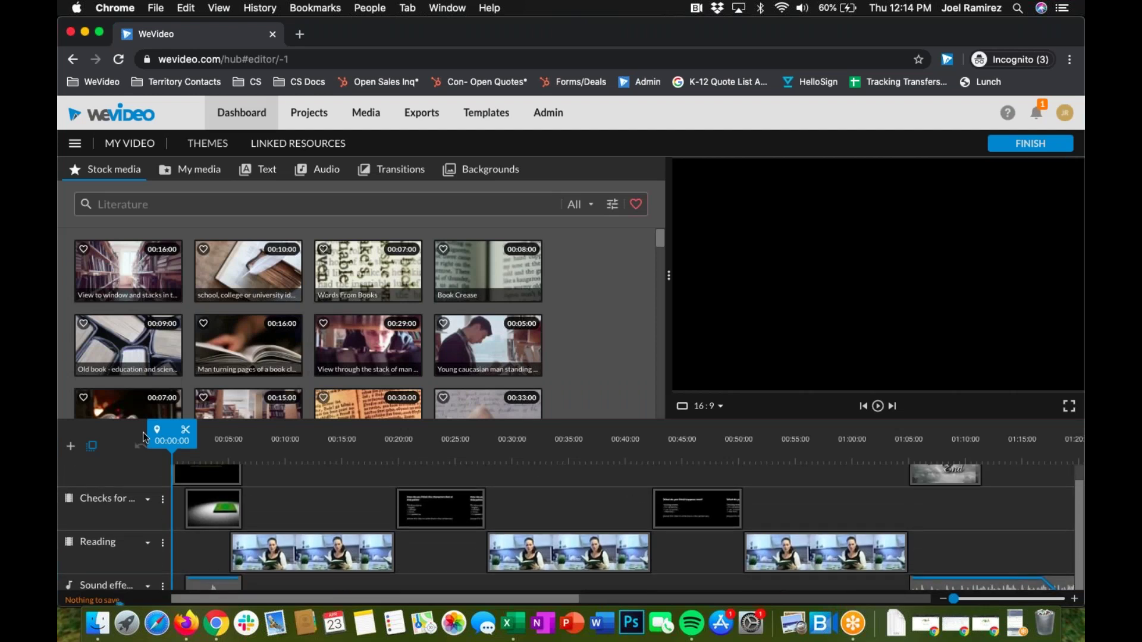
{"action": "left_click_drag", "start_coordinate": [170, 440], "coordinate": [226, 440]}
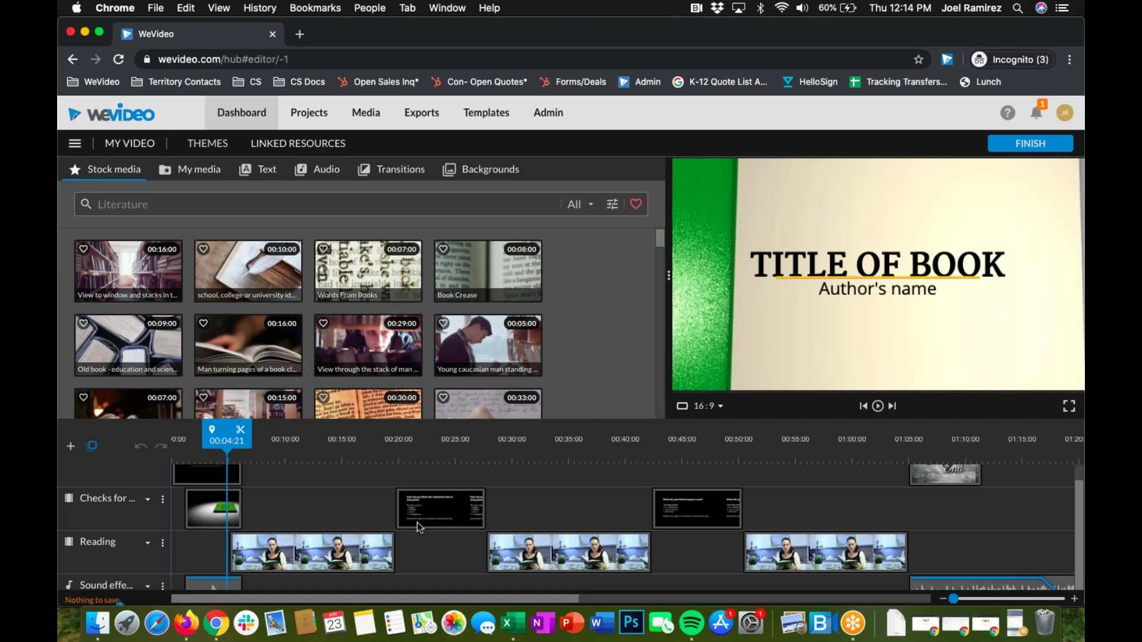
{"action": "left_click_drag", "start_coordinate": [228, 440], "coordinate": [195, 440]}
{"action": "scroll", "coordinate": [242, 531], "scroll_direction": "up", "scroll_amount": 2}
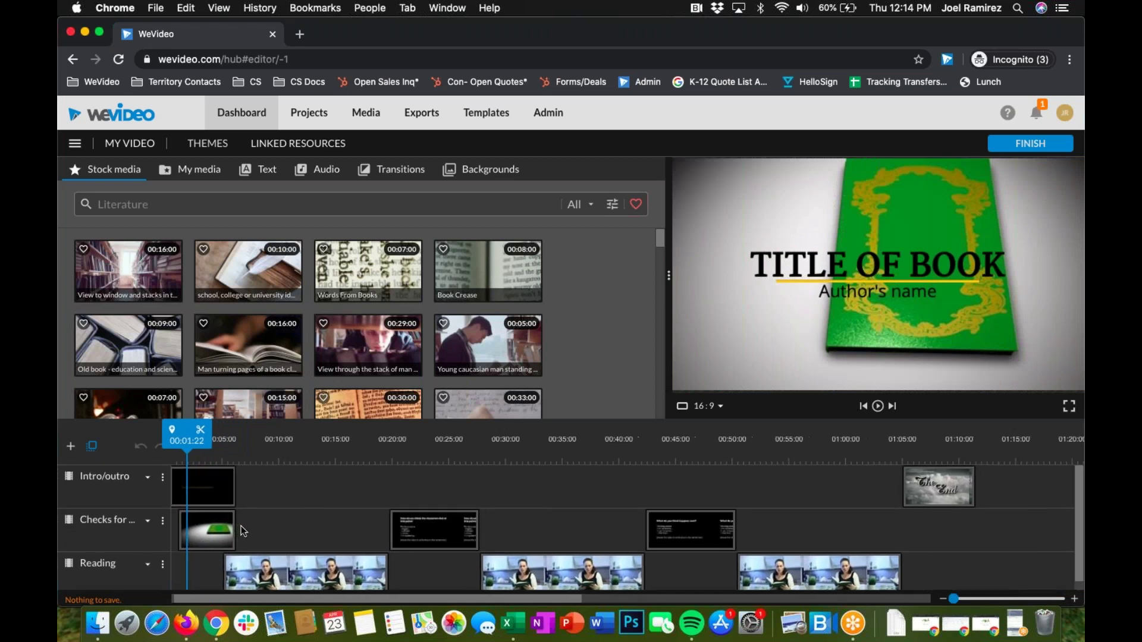
- Examine the editable title and author text in the opening Line wipe title's properties, and close the editor without saving
{"action": "left_click", "coordinate": [216, 482]}
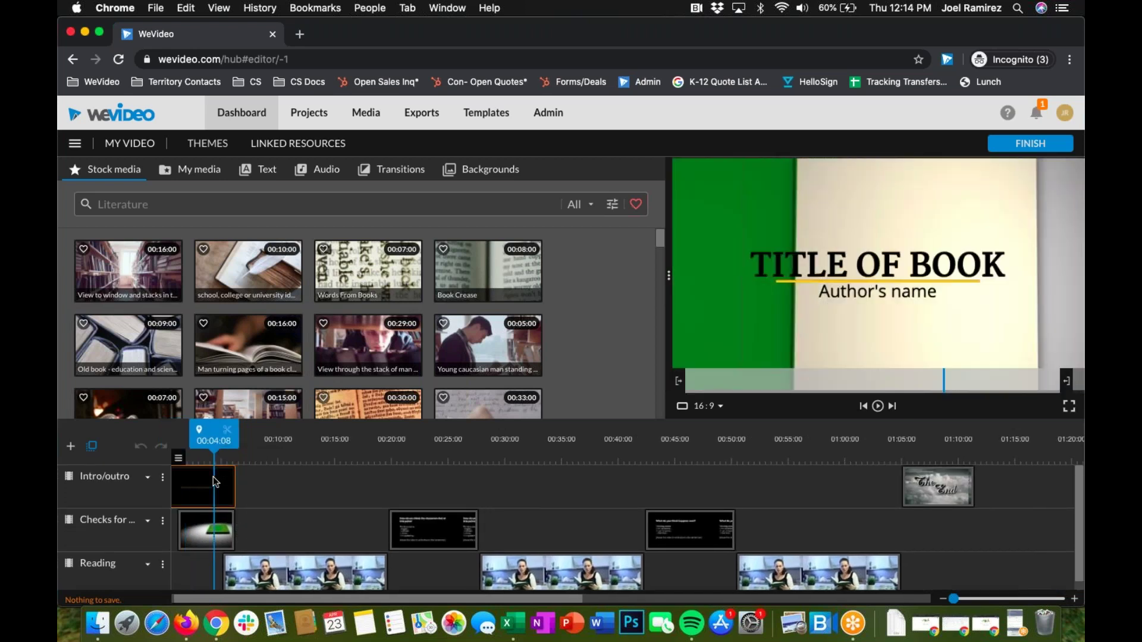
{"action": "double_click", "coordinate": [215, 482]}
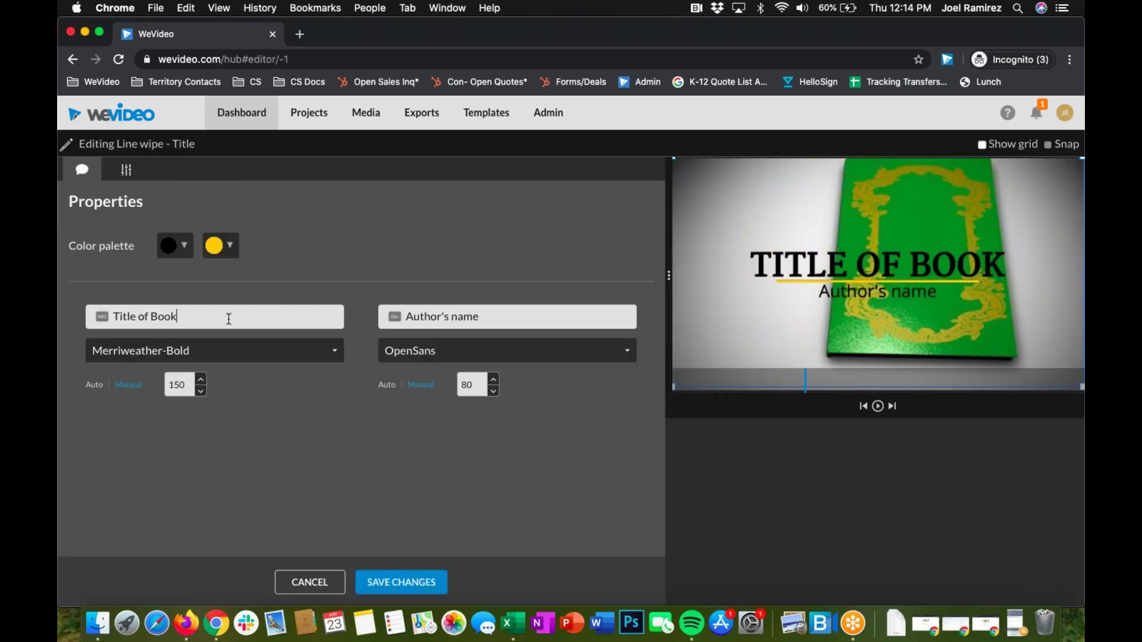
{"action": "left_click_drag", "start_coordinate": [194, 314], "coordinate": [69, 309]}
{"action": "left_click", "coordinate": [549, 314]}
{"action": "triple_click", "coordinate": [548, 315]}
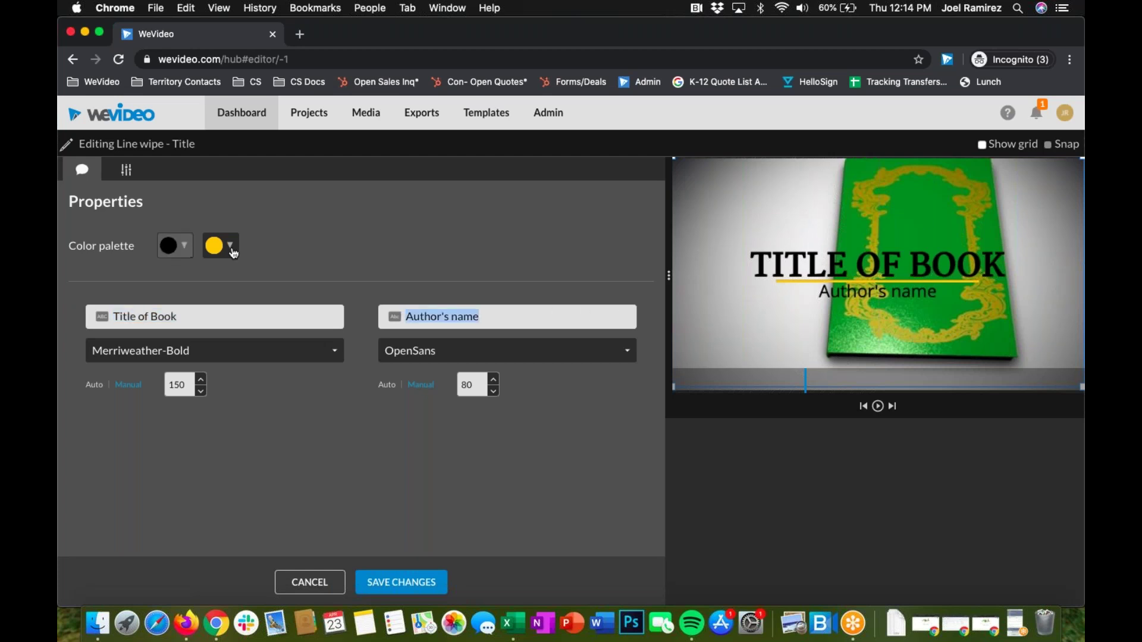
{"action": "left_click", "coordinate": [316, 586]}
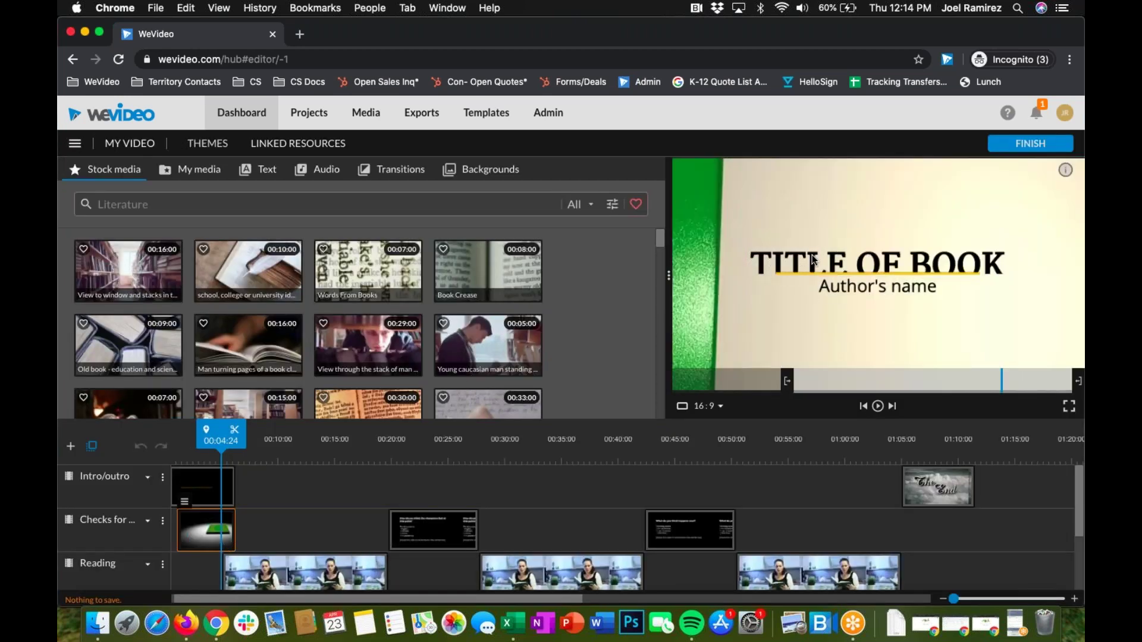
- Preview the opening book clip around 00:05:14 and 00:03:24, and the first woman-reading clip at 00:13:15
{"action": "left_click", "coordinate": [218, 441]}
{"action": "left_click_drag", "start_coordinate": [217, 440], "coordinate": [226, 440]}
{"action": "scroll", "coordinate": [249, 523], "scroll_direction": "down", "scroll_amount": 2}
{"action": "scroll", "coordinate": [215, 480], "scroll_direction": "up", "scroll_amount": 2}
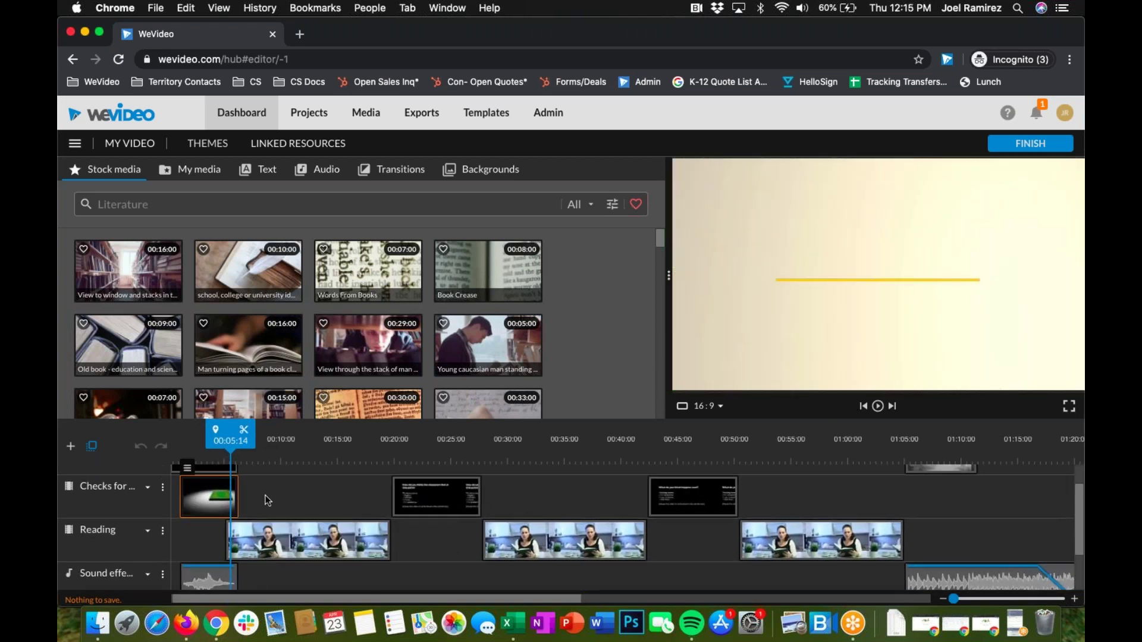
{"action": "left_click", "coordinate": [207, 521]}
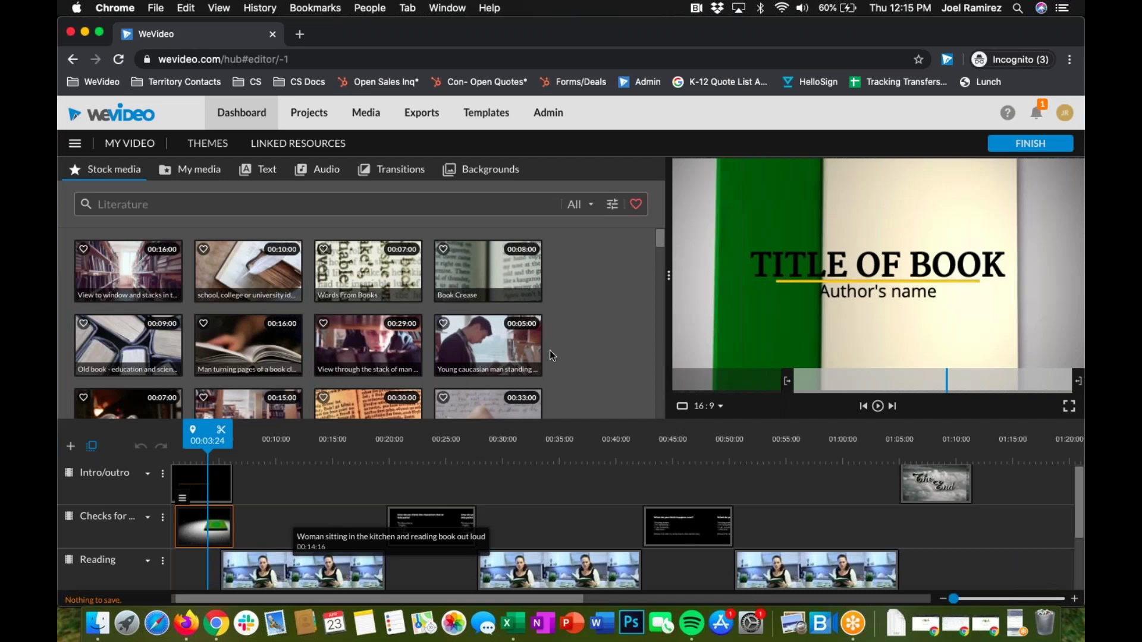
{"action": "left_click", "coordinate": [316, 565]}
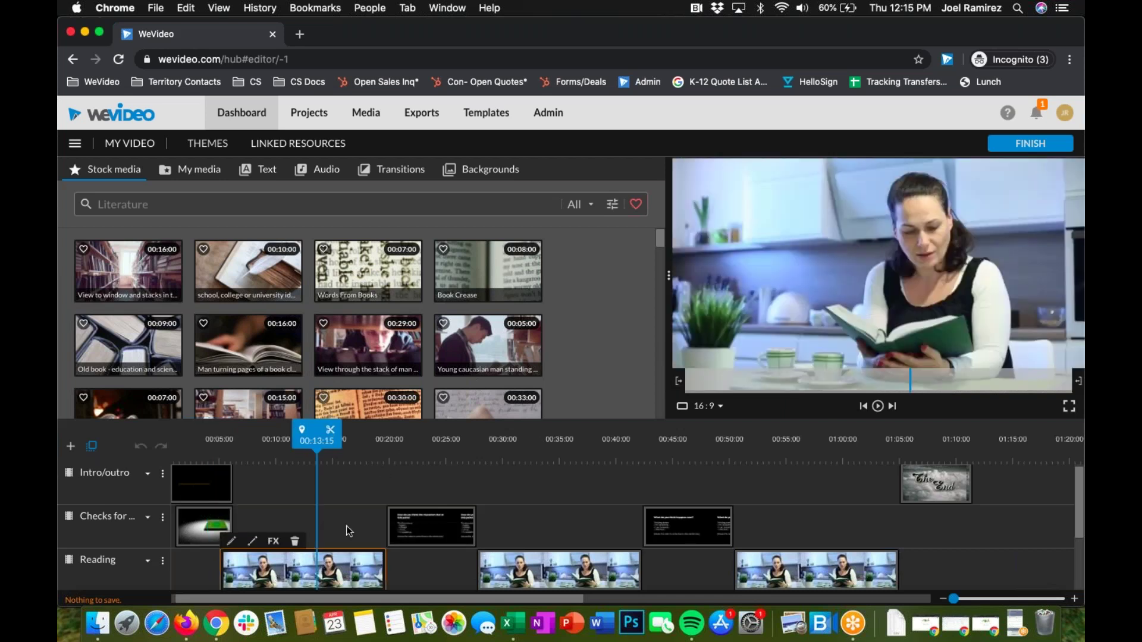
- Delete the first woman-reading placeholder clip from the Reading track
{"action": "scroll", "coordinate": [346, 526], "scroll_direction": "down", "scroll_amount": 2}
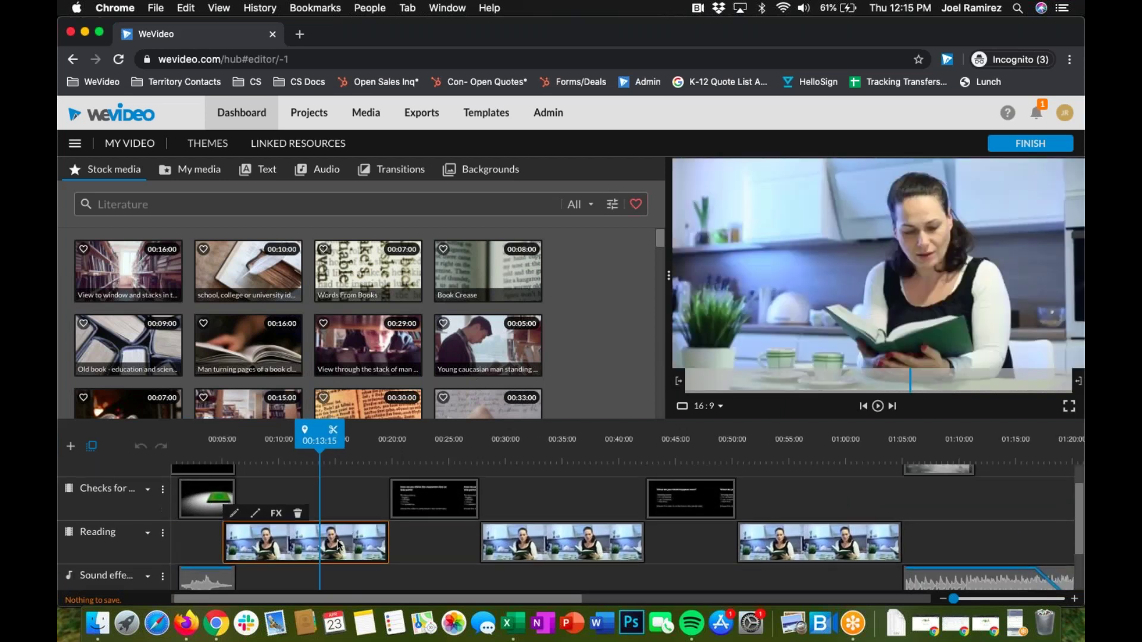
{"action": "left_click_drag", "start_coordinate": [324, 437], "coordinate": [280, 438]}
{"action": "left_click", "coordinate": [322, 532]}
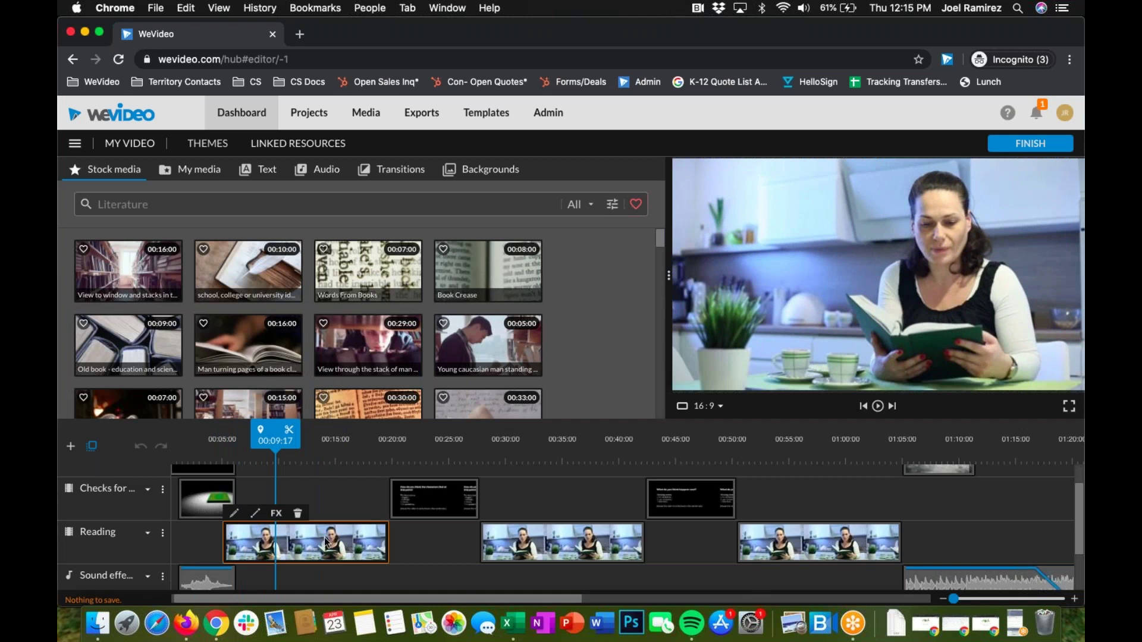
{"action": "left_click", "coordinate": [297, 514]}
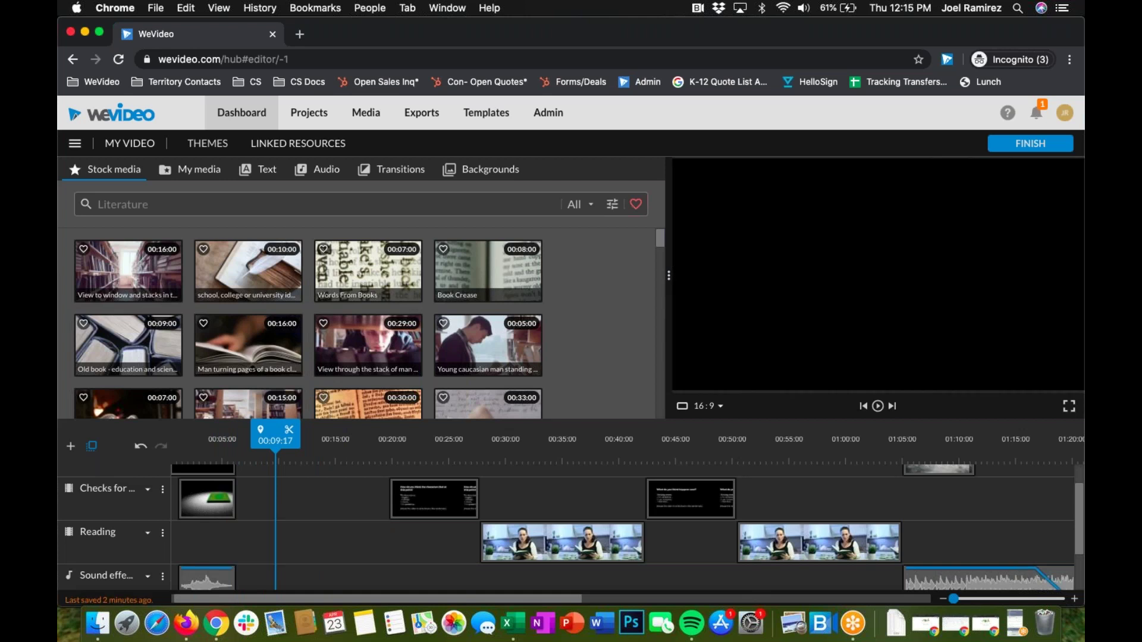
- Add the MAH01709_good takeA clip from My media to the Reading track at 00:05:03, in the emptied gap
{"action": "left_click", "coordinate": [205, 177]}
{"action": "scroll", "coordinate": [343, 339], "scroll_direction": "down", "scroll_amount": 3}
{"action": "left_click_drag", "start_coordinate": [343, 339], "coordinate": [233, 564]}
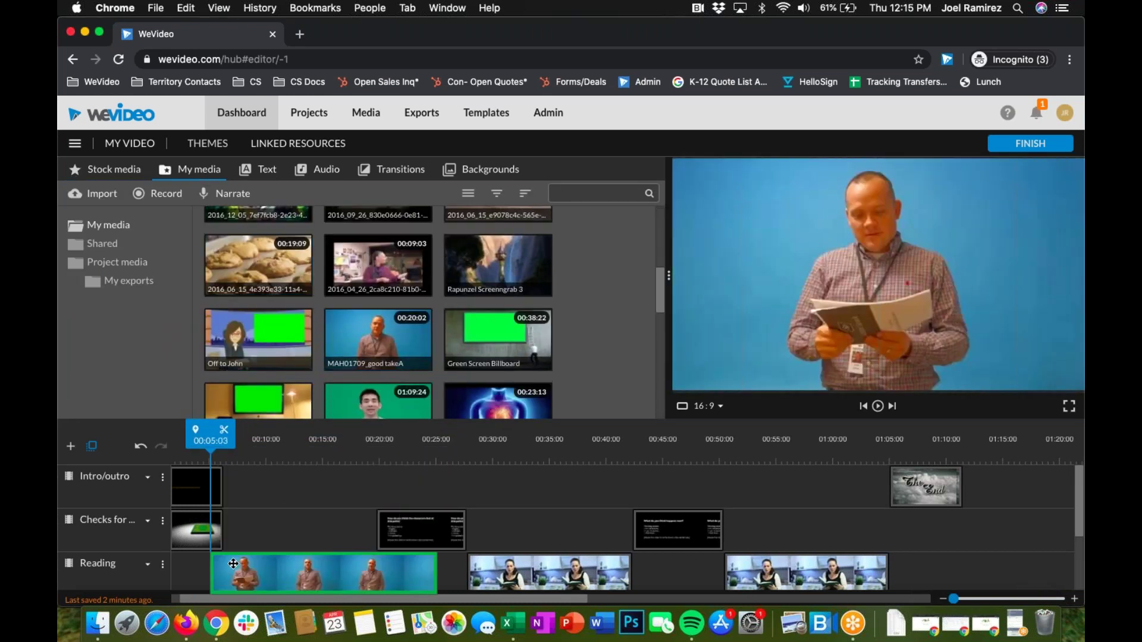
- Box-select the template clips across the Checks and Reading tracks, and zoom the timeline out to show the whole edit
{"action": "scroll", "coordinate": [277, 472], "scroll_direction": "down", "scroll_amount": 3}
{"action": "scroll", "coordinate": [357, 498], "scroll_direction": "up", "scroll_amount": 2}
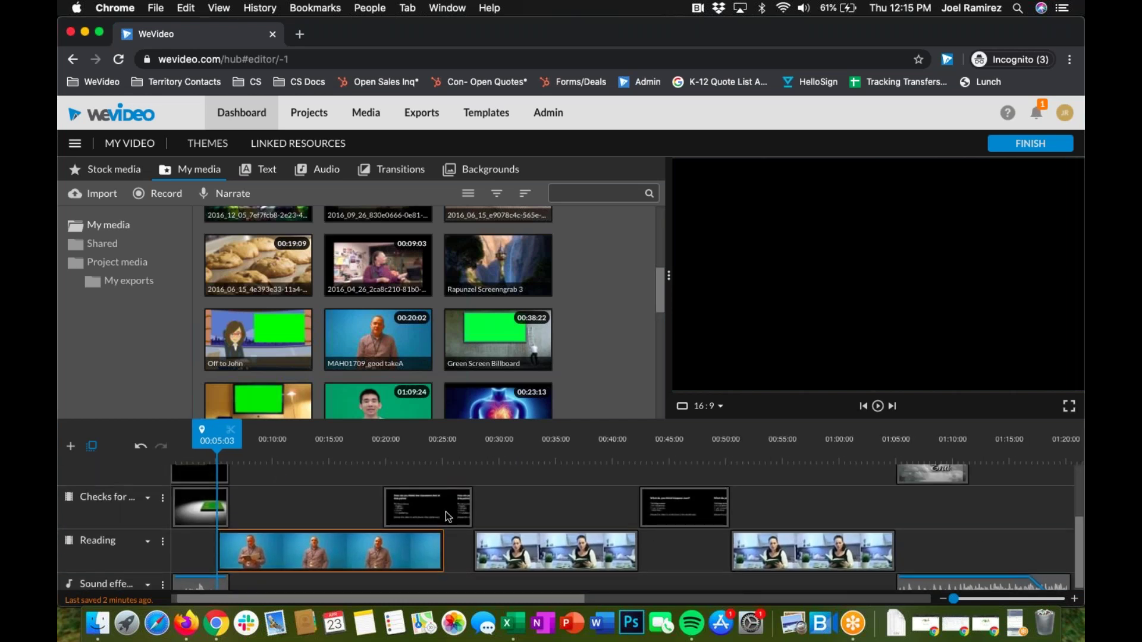
{"action": "scroll", "coordinate": [445, 511], "scroll_direction": "right", "scroll_amount": 1}
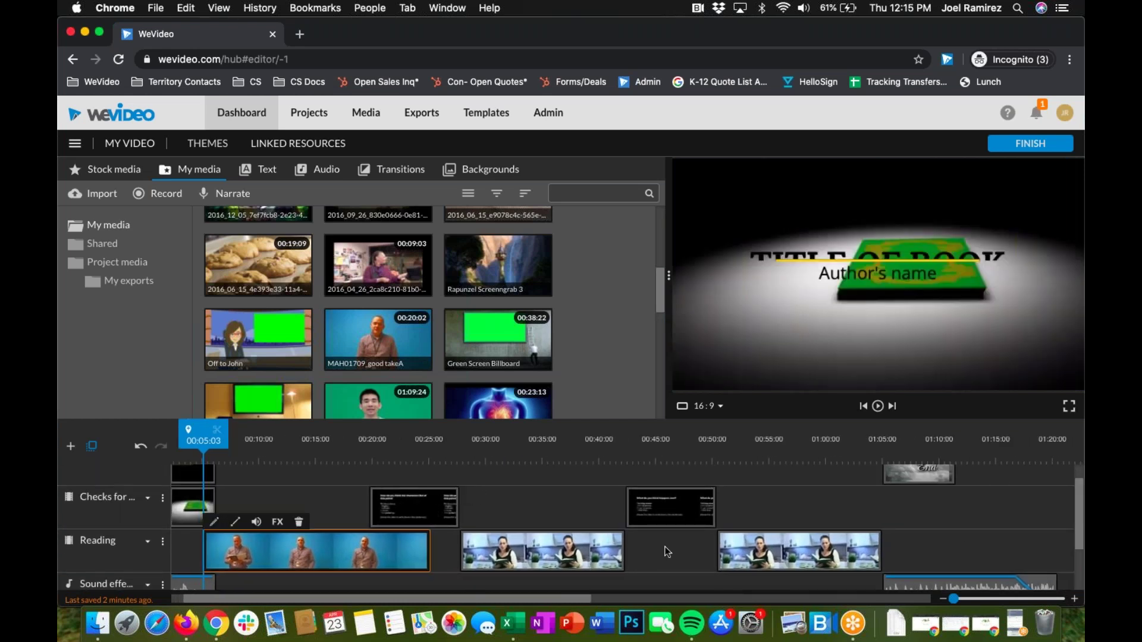
{"action": "scroll", "coordinate": [666, 552], "scroll_direction": "down", "scroll_amount": 2}
{"action": "scroll", "coordinate": [737, 512], "scroll_direction": "left", "scroll_amount": 1}
{"action": "scroll", "coordinate": [737, 511], "scroll_direction": "up", "scroll_amount": 3}
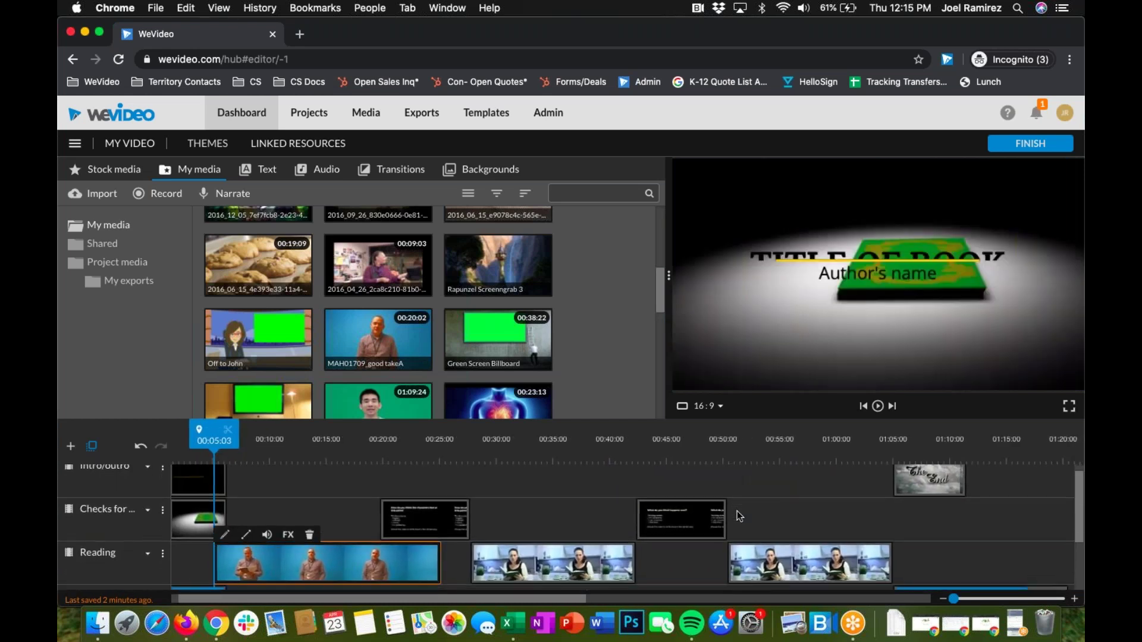
{"action": "left_click_drag", "start_coordinate": [438, 479], "coordinate": [958, 556]}
{"action": "scroll", "coordinate": [671, 521], "scroll_direction": "down", "scroll_amount": 2}
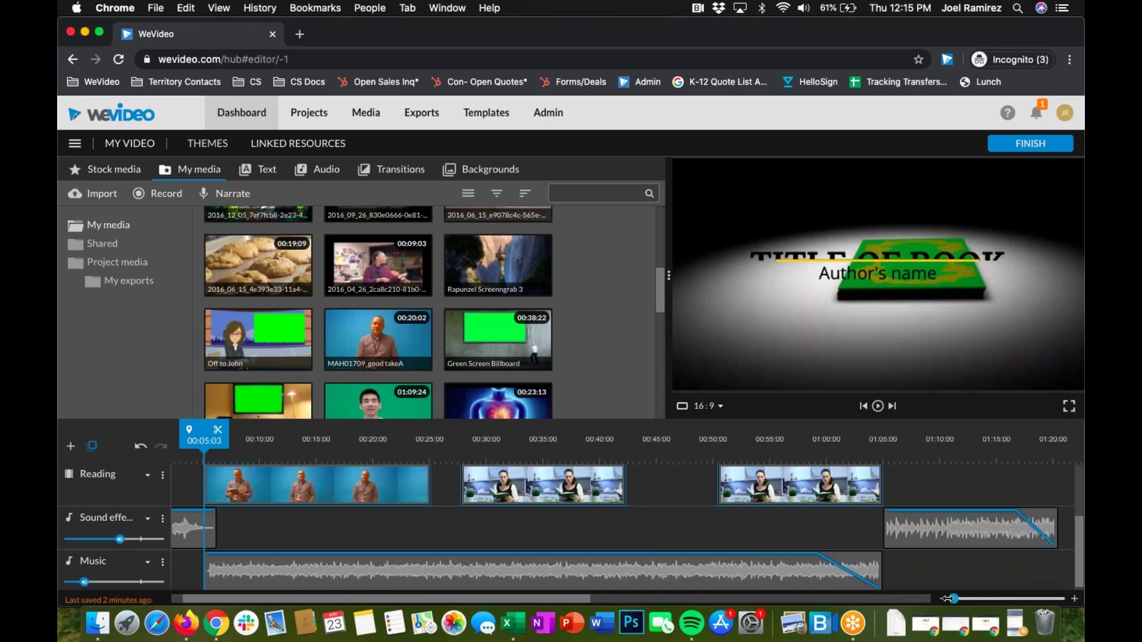
{"action": "left_click", "coordinate": [945, 598]}
{"action": "left_click", "coordinate": [944, 599]}
{"action": "scroll", "coordinate": [469, 532], "scroll_direction": "up", "scroll_amount": 3}
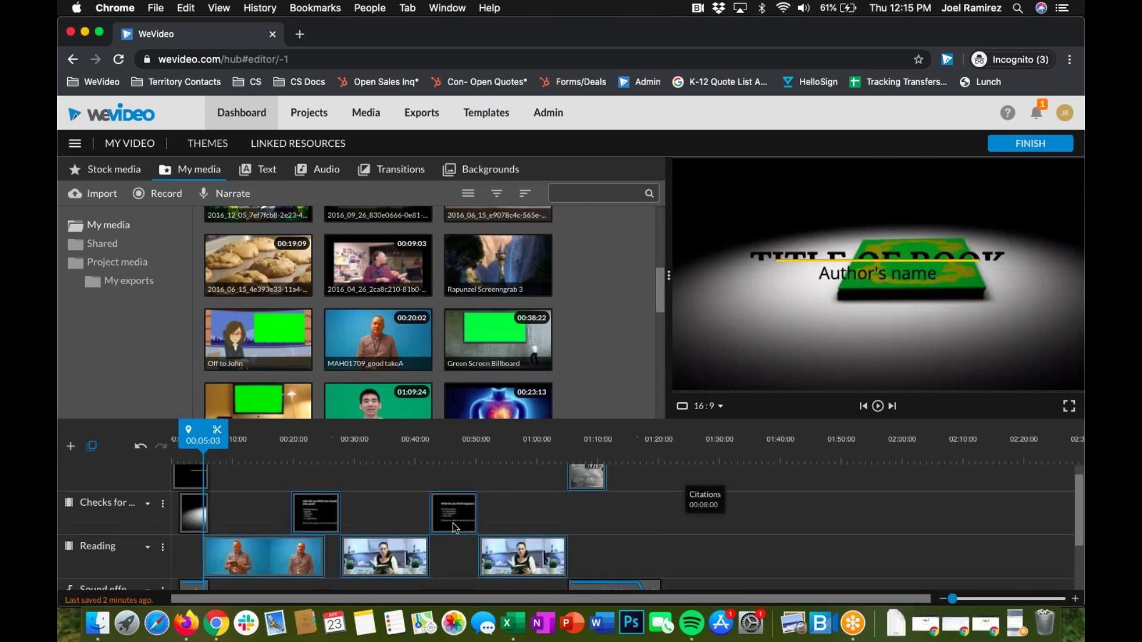
- Preview the overlap between the new Reading clip and the first question card at 00:20:13 and 00:26:00
{"action": "left_click", "coordinate": [298, 564]}
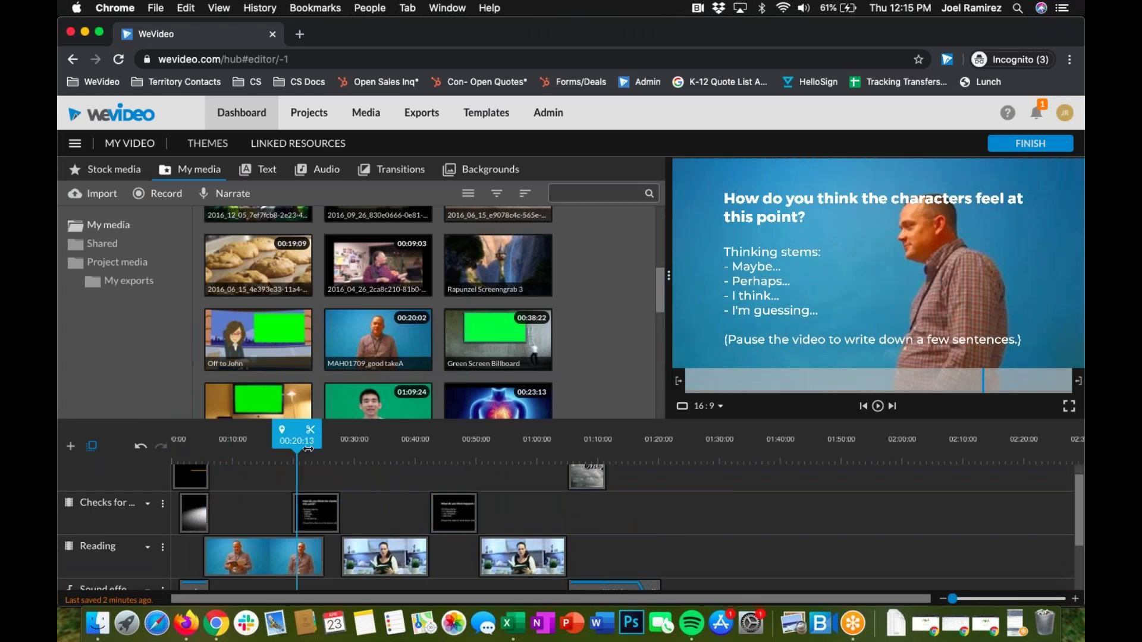
{"action": "left_click", "coordinate": [330, 513]}
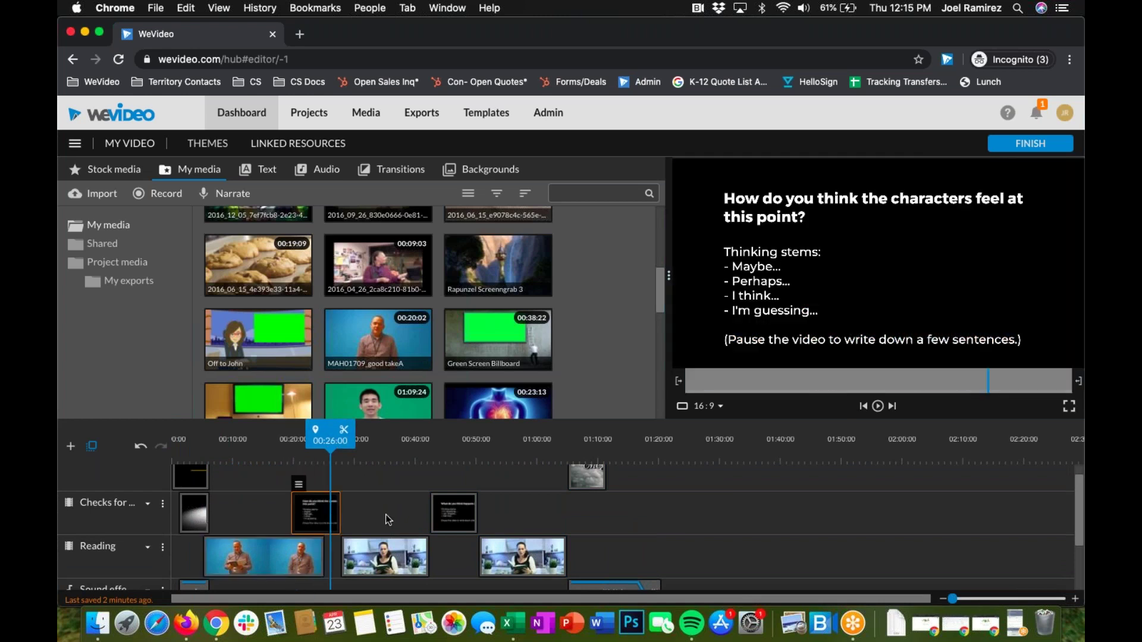
{"action": "left_click", "coordinate": [385, 515]}
- Select all clips from the first question card onward and move them about 5 seconds later, past the new Reading clip's end
{"action": "scroll", "coordinate": [381, 511], "scroll_direction": "down", "scroll_amount": 1}
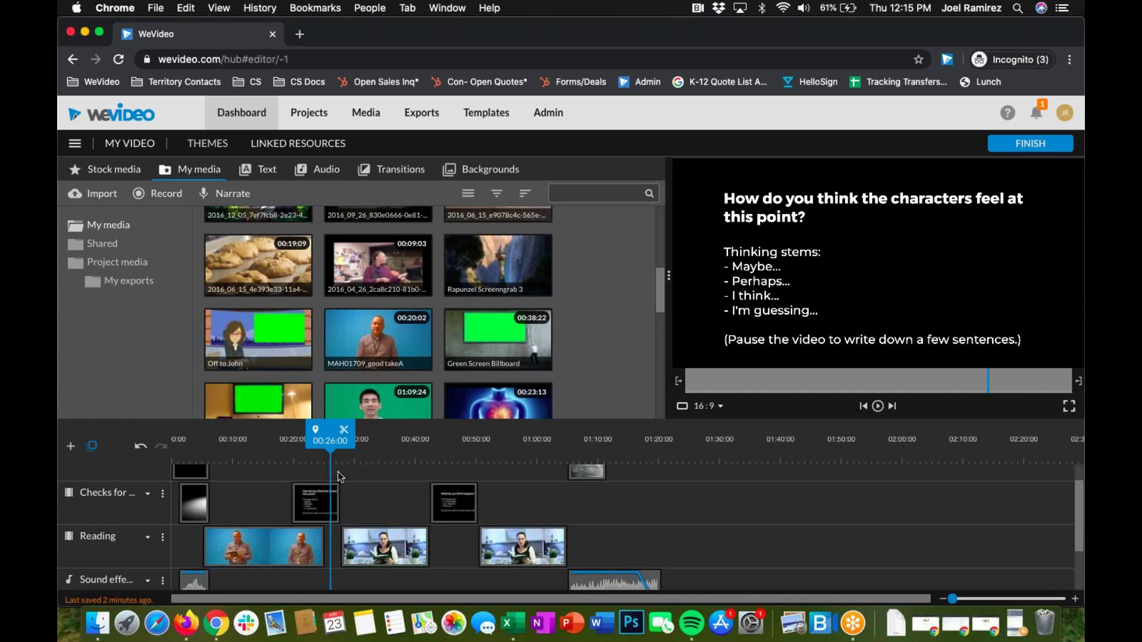
{"action": "left_click_drag", "start_coordinate": [339, 472], "coordinate": [650, 587]}
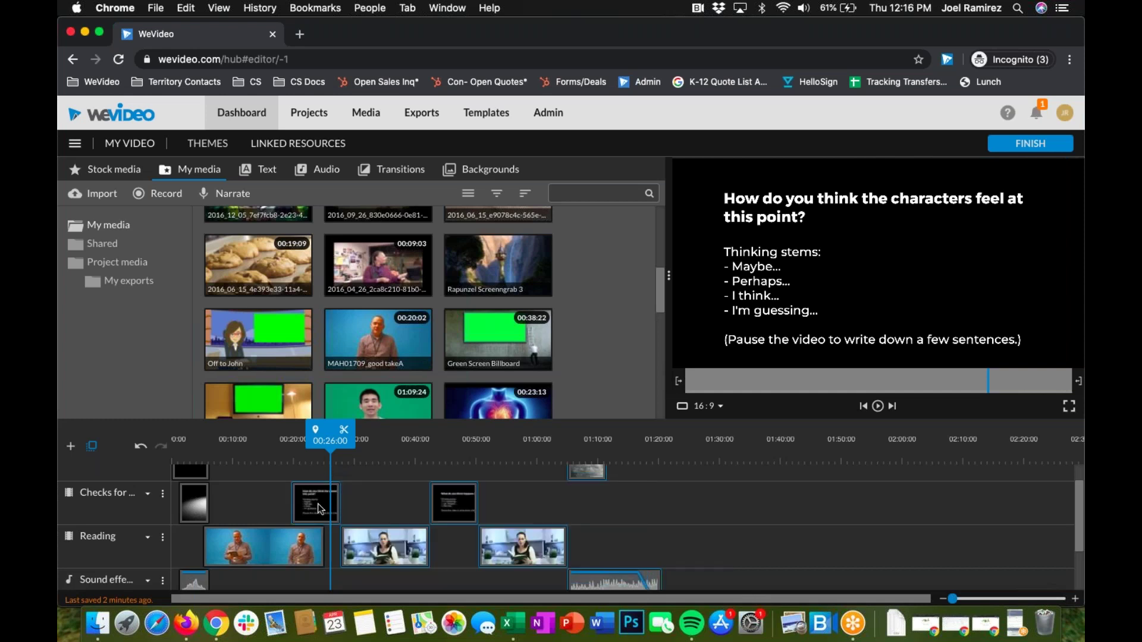
{"action": "mouse_move", "coordinate": [333, 504]}
{"action": "left_mouse_down"}
{"action": "mouse_move", "coordinate": [535, 505]}
{"action": "mouse_move", "coordinate": [315, 505]}
{"action": "mouse_move", "coordinate": [339, 509]}
{"action": "left_mouse_up"}
- Scrub from the new clip at 00:16:24 to the question card at 00:27:13, and select the next woman-reading clip
{"action": "left_click_drag", "start_coordinate": [322, 428], "coordinate": [278, 436]}
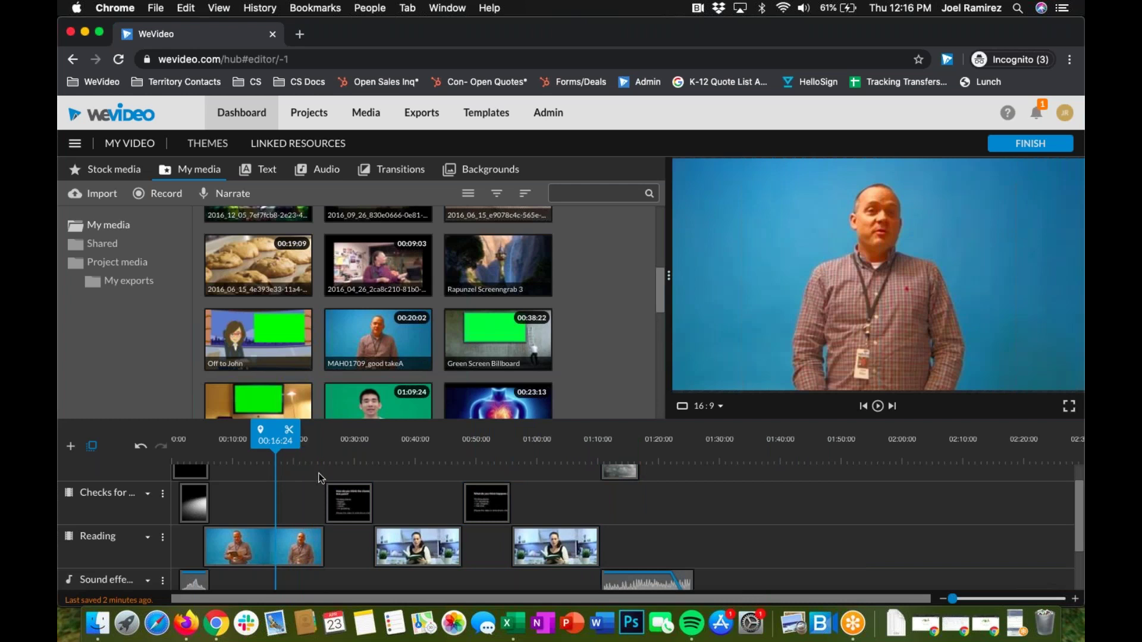
{"action": "left_click_drag", "start_coordinate": [271, 445], "coordinate": [334, 445]}
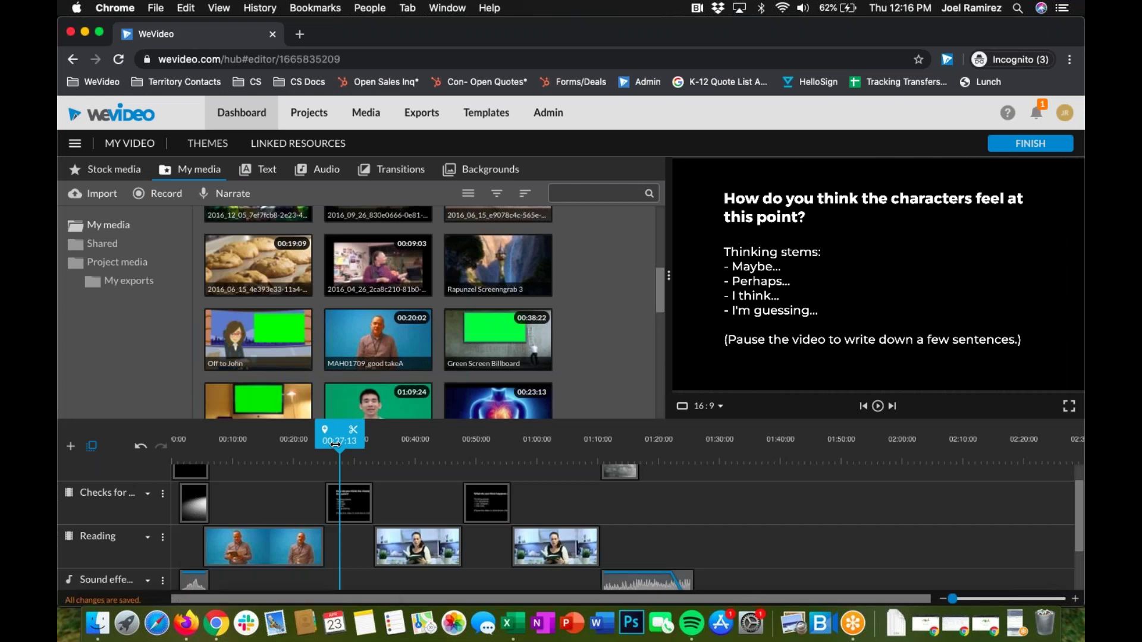
{"action": "left_click", "coordinate": [402, 538]}
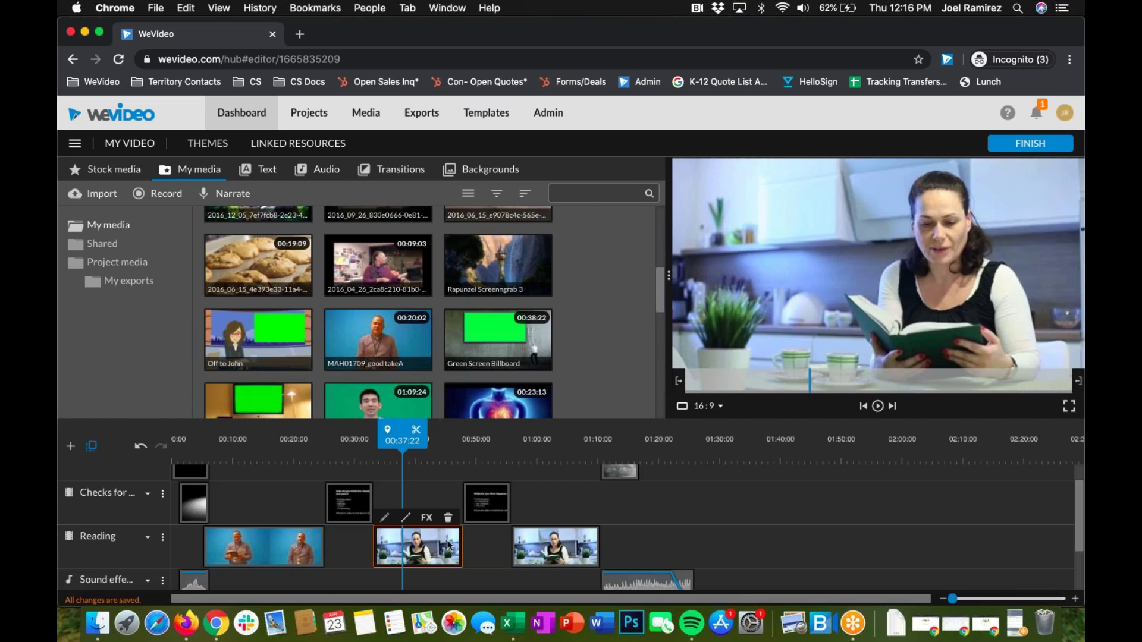
- Preview the second question card at 00:50:10 and the first question card at 00:30:00
{"action": "left_click_drag", "start_coordinate": [403, 440], "coordinate": [479, 443]}
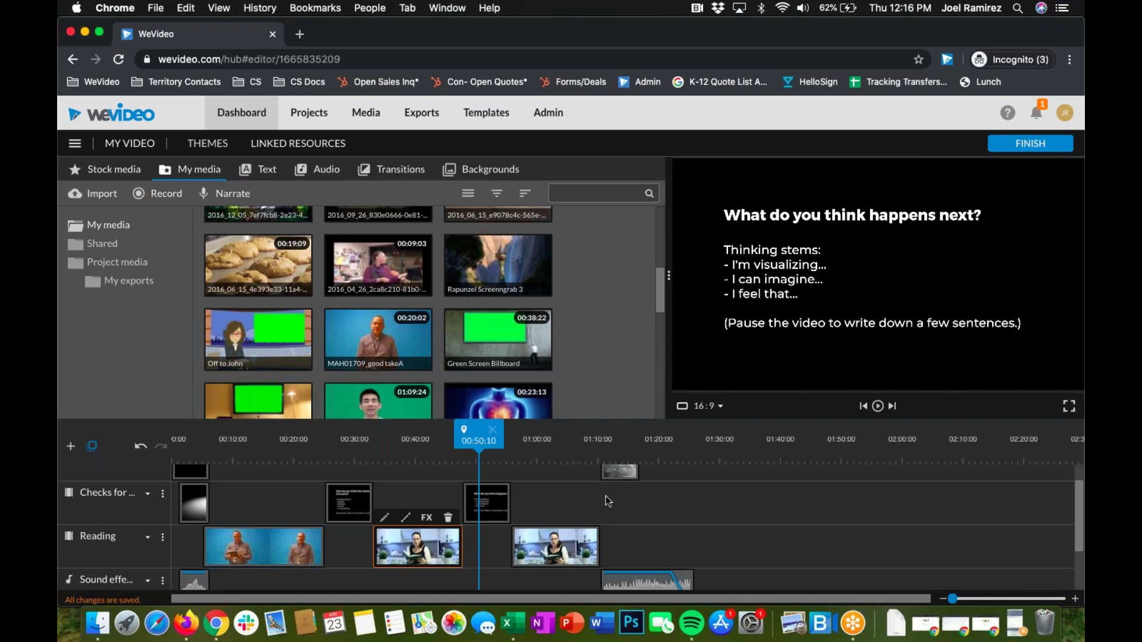
{"action": "scroll", "coordinate": [476, 506], "scroll_direction": "up", "scroll_amount": 2}
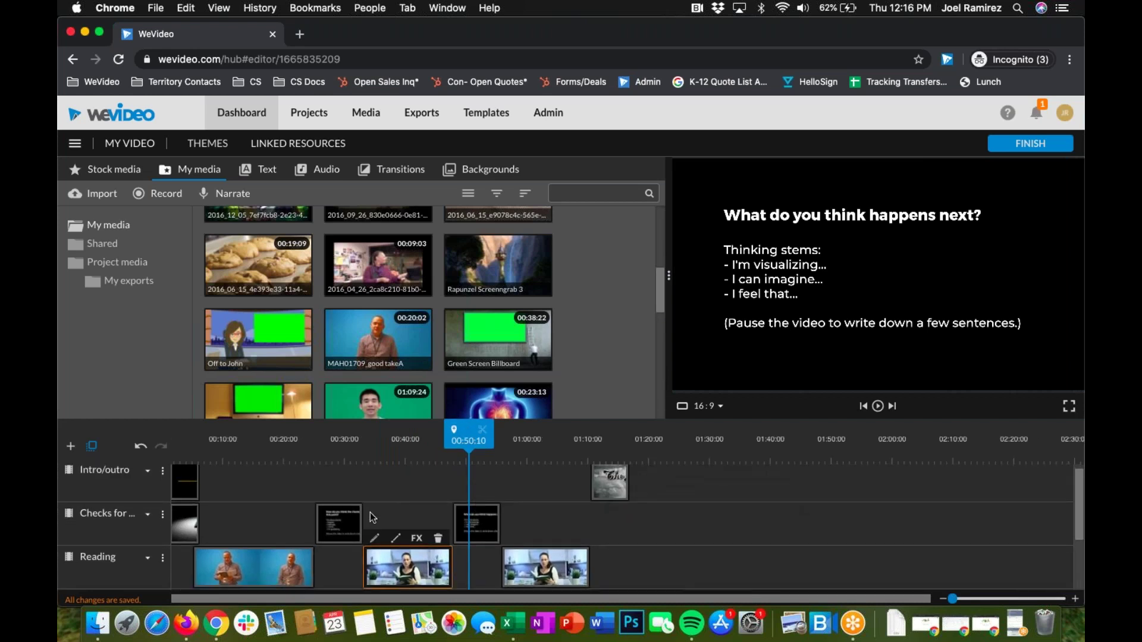
{"action": "left_click", "coordinate": [345, 520]}
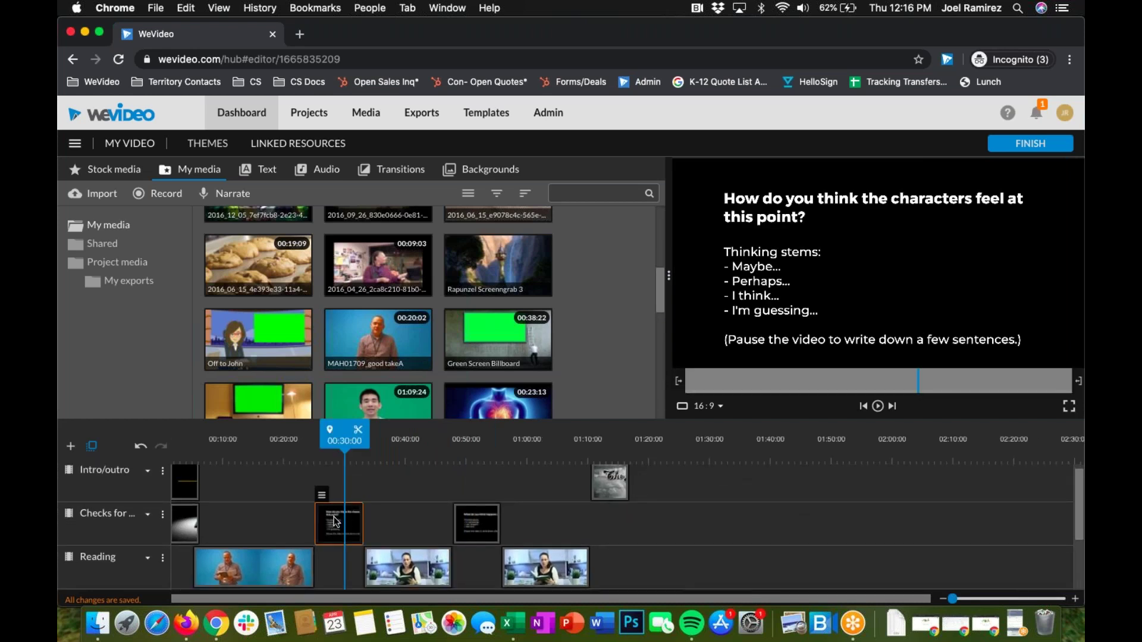
- Open the first question card's text for editing, examine the question and thinking stems, and close it without saving
{"action": "double_click", "coordinate": [336, 522]}
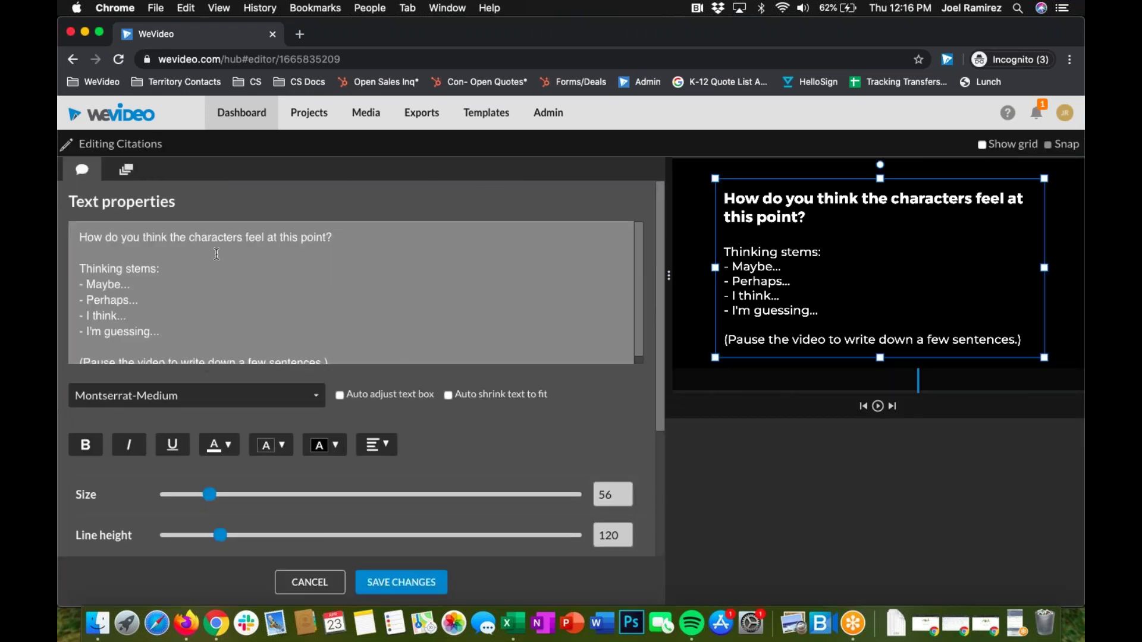
{"action": "left_click_drag", "start_coordinate": [178, 321], "coordinate": [333, 237]}
{"action": "left_click", "coordinate": [336, 291]}
{"action": "left_click", "coordinate": [315, 584]}
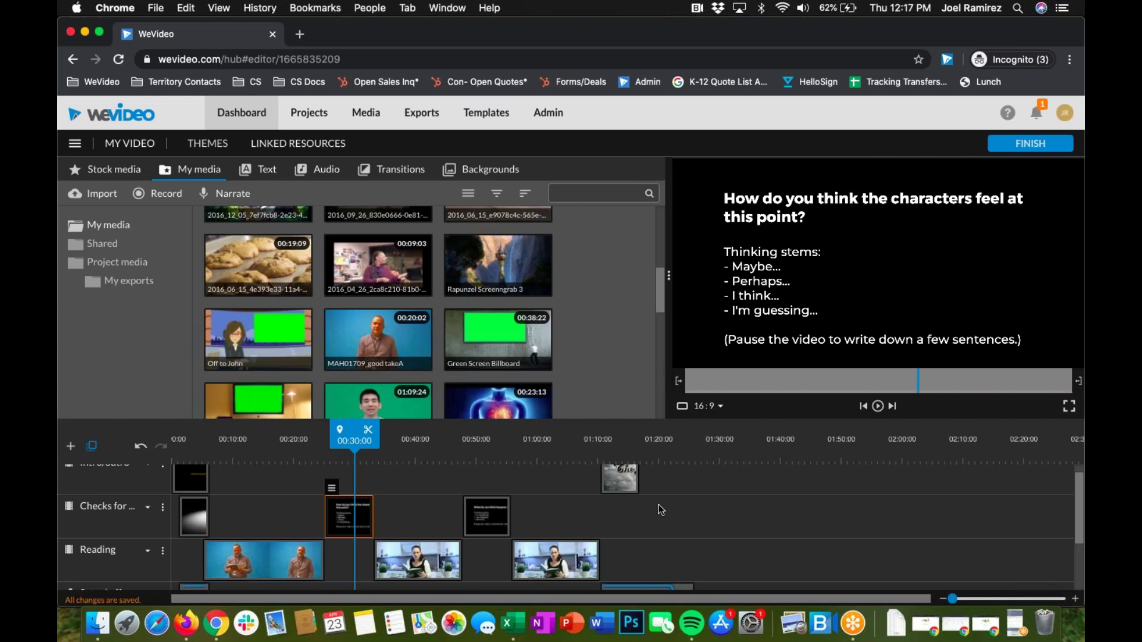
{"action": "scroll", "coordinate": [654, 536], "scroll_direction": "down", "scroll_amount": 3}
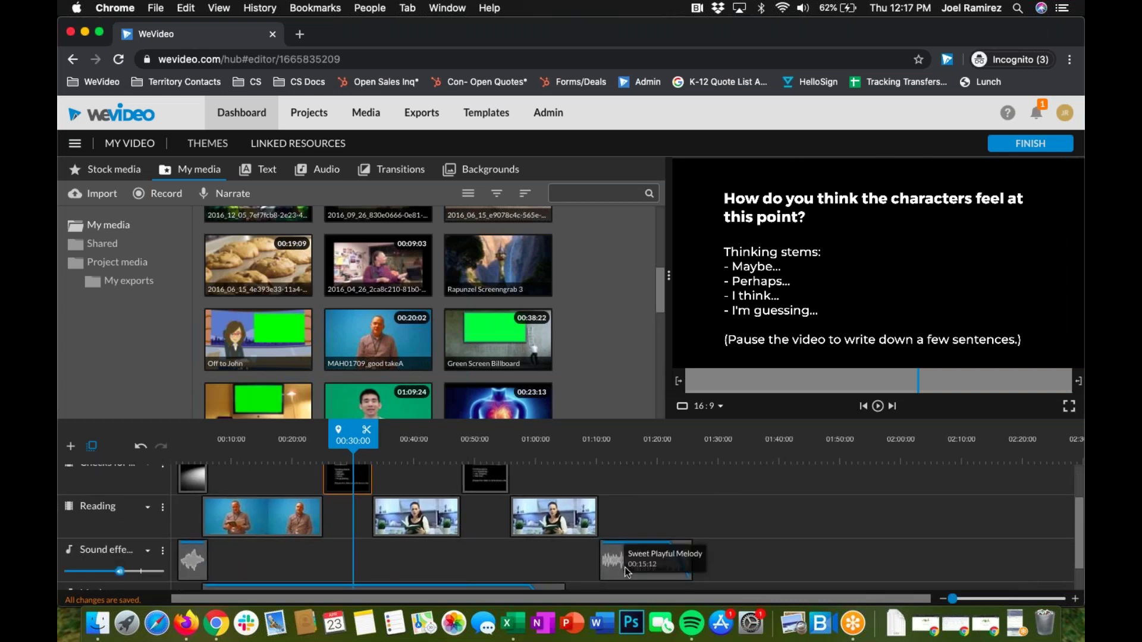
{"action": "scroll", "coordinate": [654, 562], "scroll_direction": "up", "scroll_amount": 3}
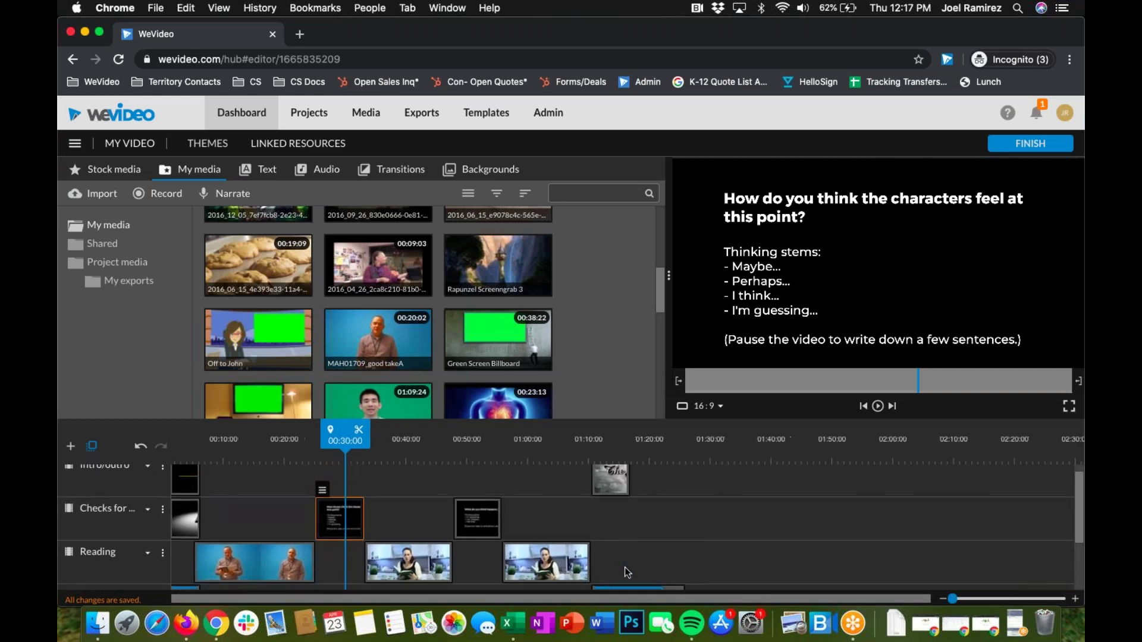
- Set up an export of My Video 1 with the woman-reading thumbnail and HD 1280x720 resolution, and cancel it
{"action": "left_click", "coordinate": [1036, 148]}
{"action": "left_click", "coordinate": [679, 424]}
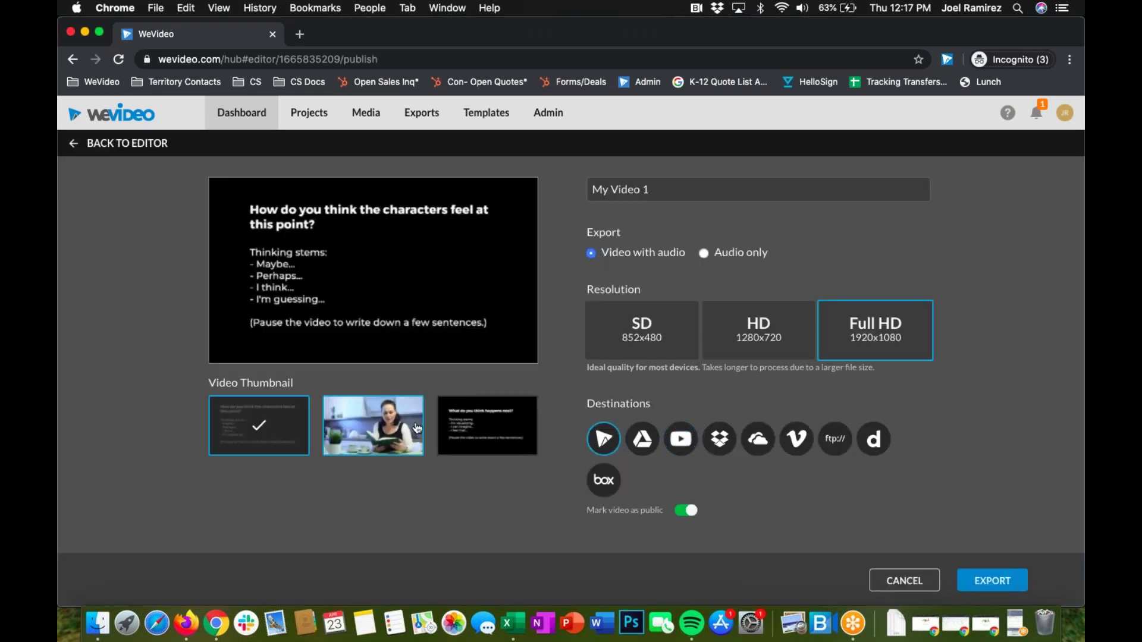
{"action": "left_click", "coordinate": [384, 434]}
{"action": "left_click", "coordinate": [660, 328]}
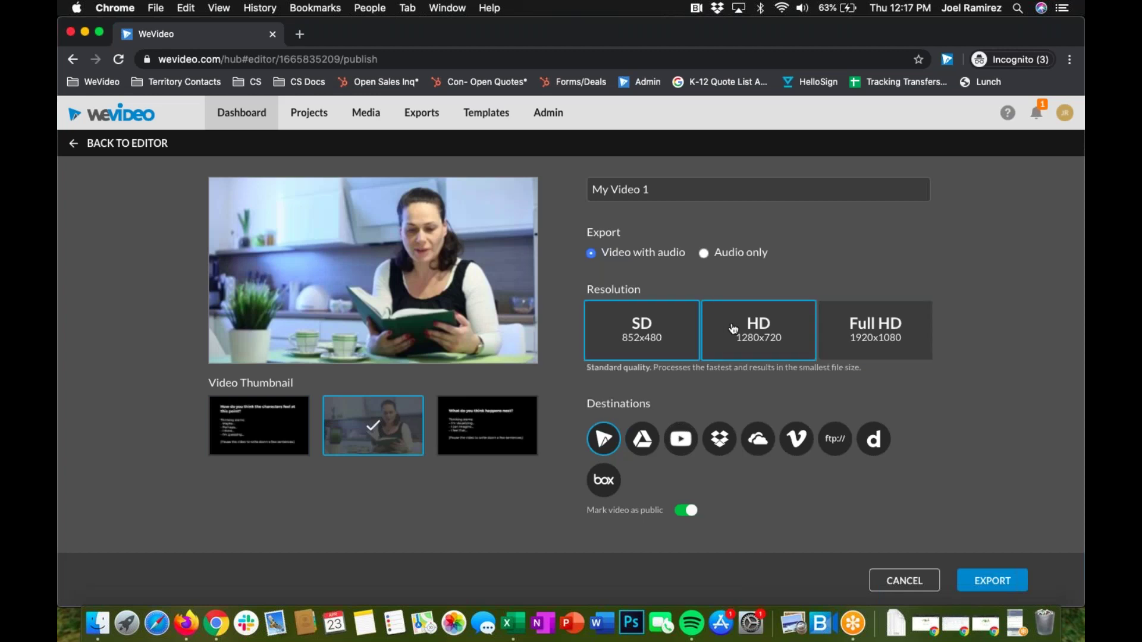
{"action": "left_click", "coordinate": [737, 332]}
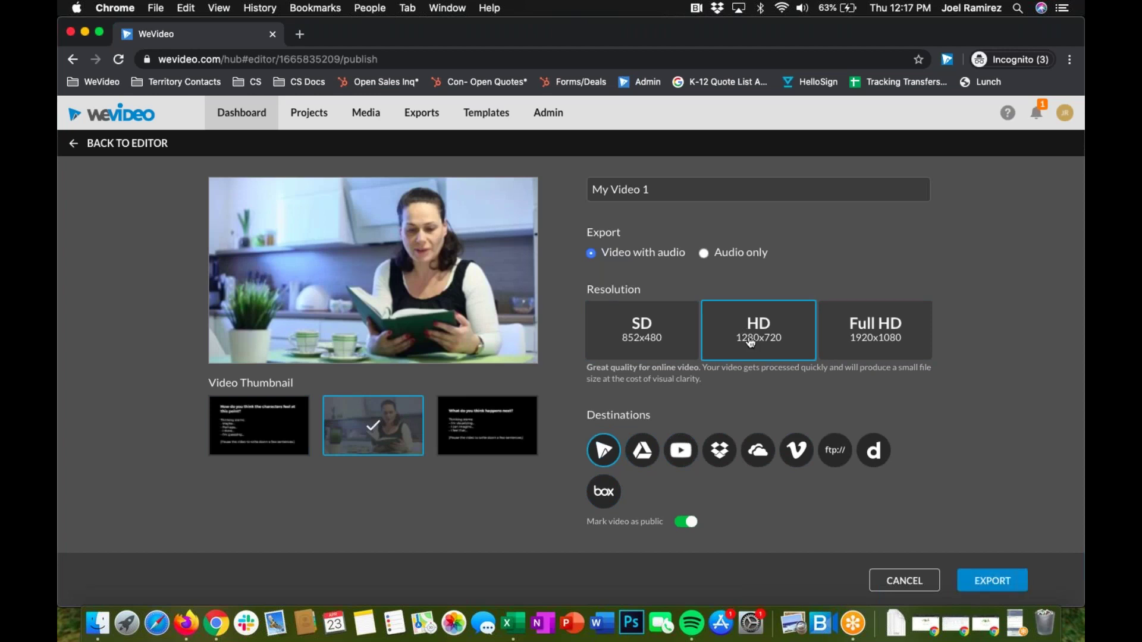
{"action": "left_click", "coordinate": [892, 578]}
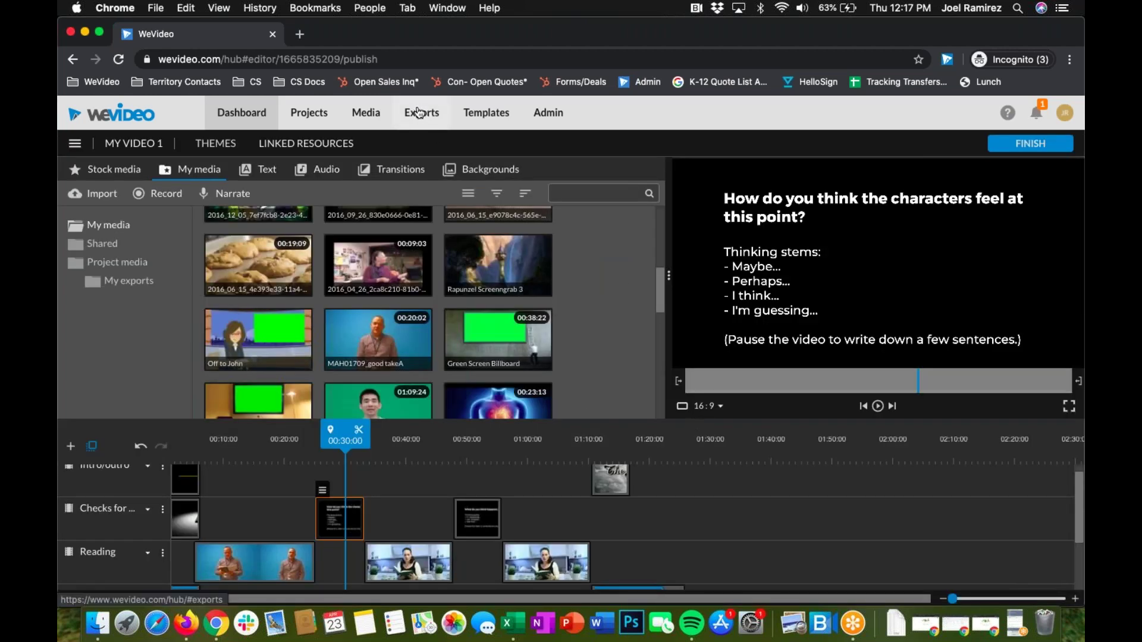
- Exit the editor to the dashboard, discarding the unsaved changes, and browse the media library
{"action": "left_click", "coordinate": [242, 115]}
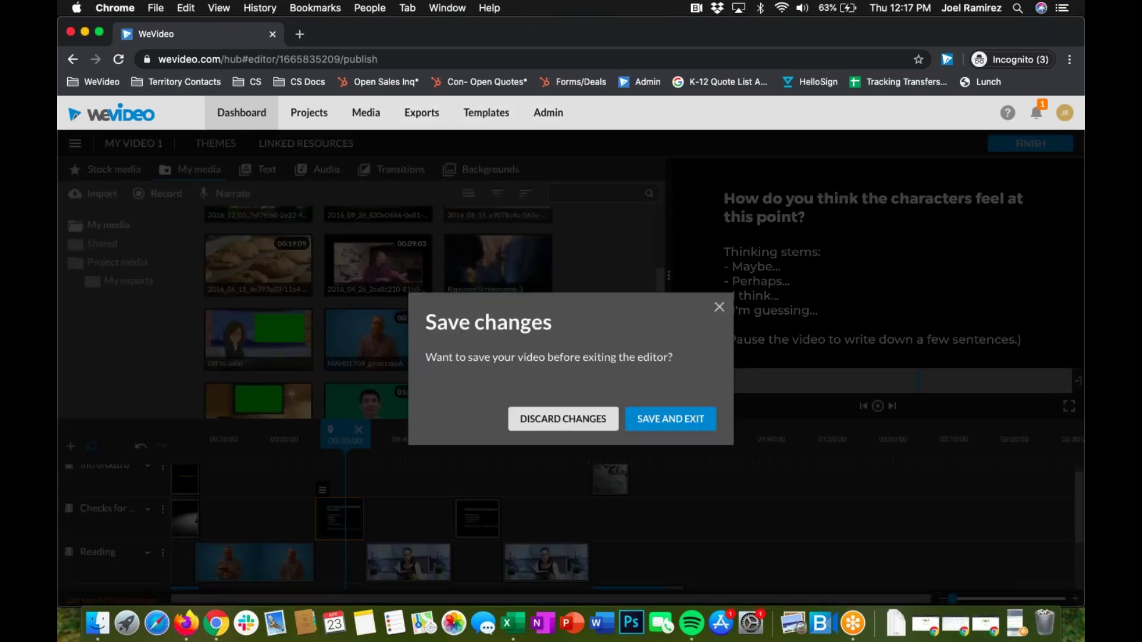
{"action": "left_click", "coordinate": [562, 418]}
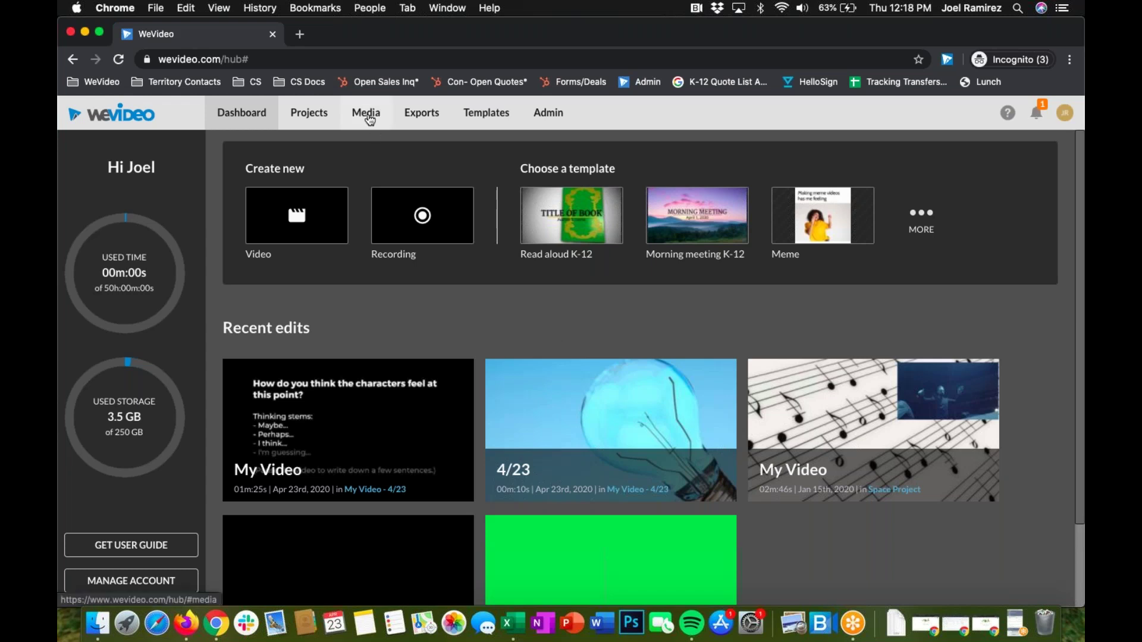
{"action": "left_click", "coordinate": [369, 119]}
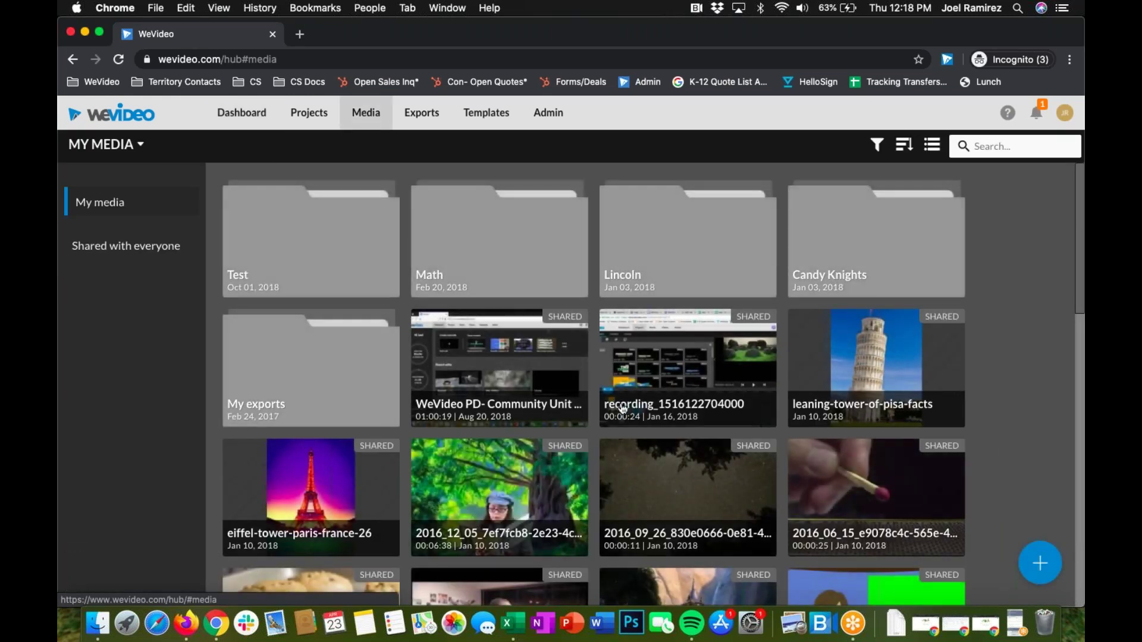
{"action": "scroll", "coordinate": [351, 250], "scroll_direction": "down", "scroll_amount": 3}
{"action": "scroll", "coordinate": [345, 298], "scroll_direction": "up", "scroll_amount": 3}
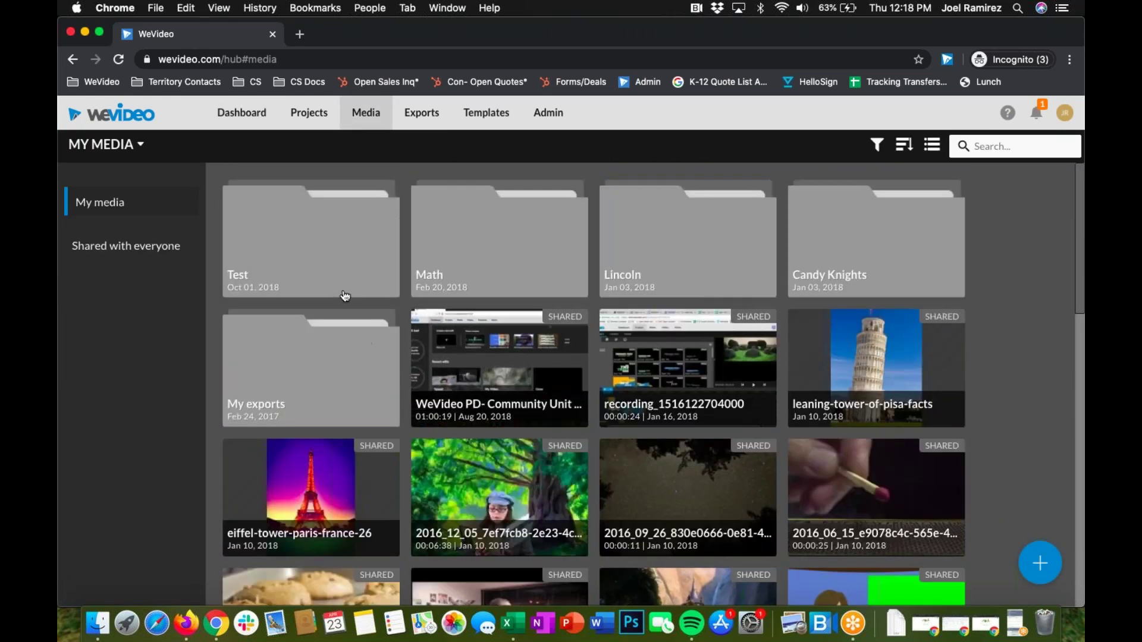
{"action": "scroll", "coordinate": [814, 292], "scroll_direction": "down", "scroll_amount": 2}
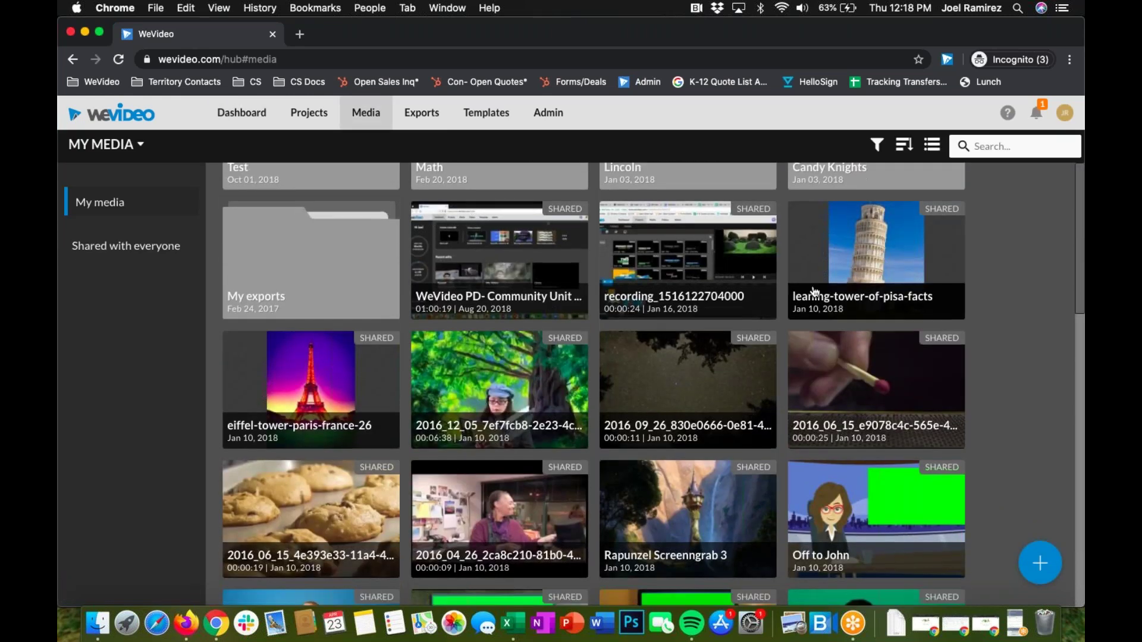
{"action": "scroll", "coordinate": [563, 487], "scroll_direction": "down", "scroll_amount": 10}
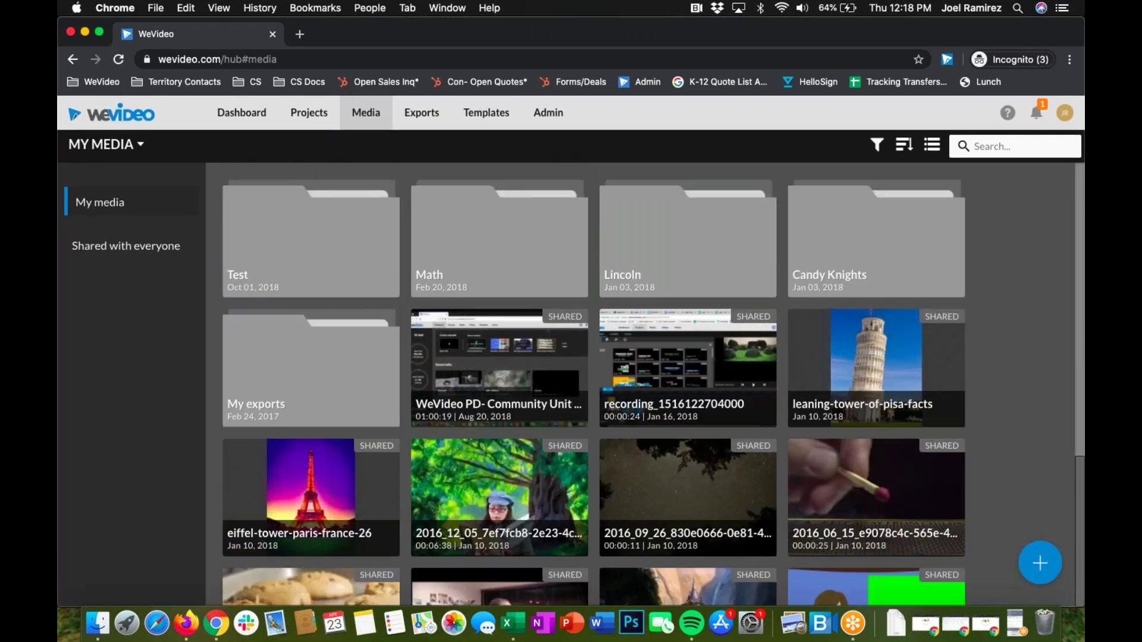
- Create a media folder named New Folder, open it, and return to My media
{"action": "right_click", "coordinate": [1031, 354]}
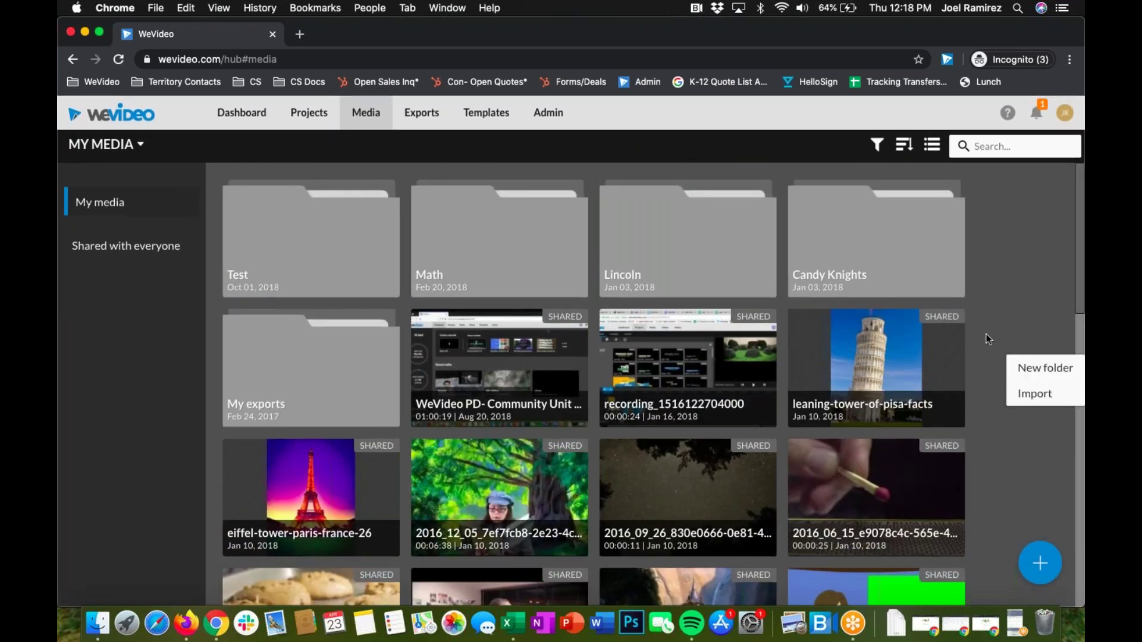
{"action": "left_click", "coordinate": [1023, 367]}
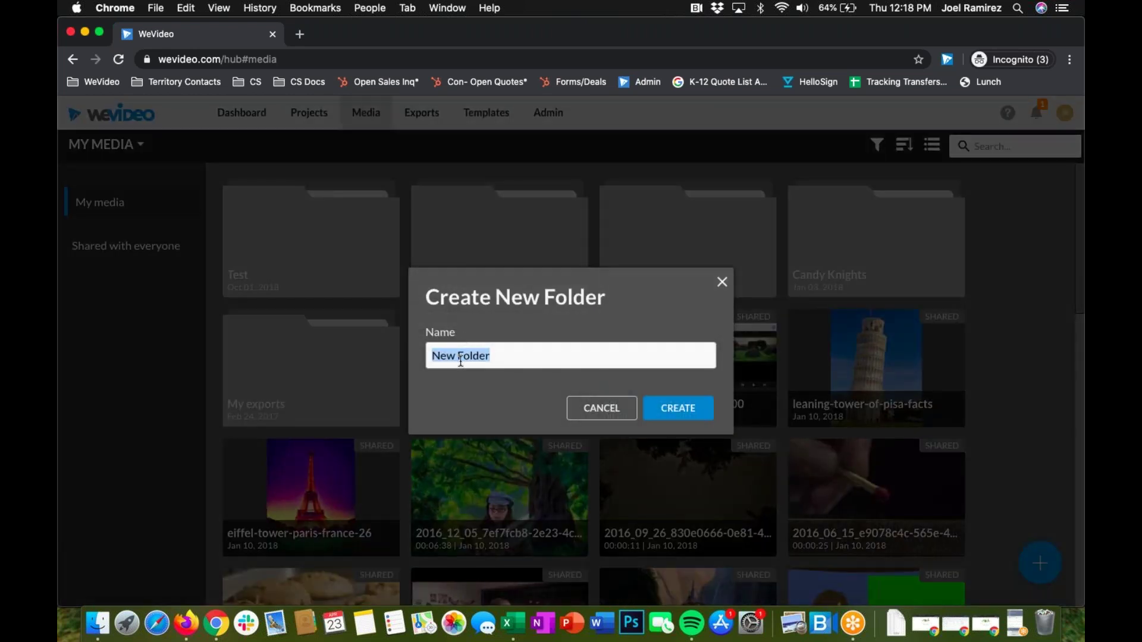
{"action": "left_click", "coordinate": [678, 409]}
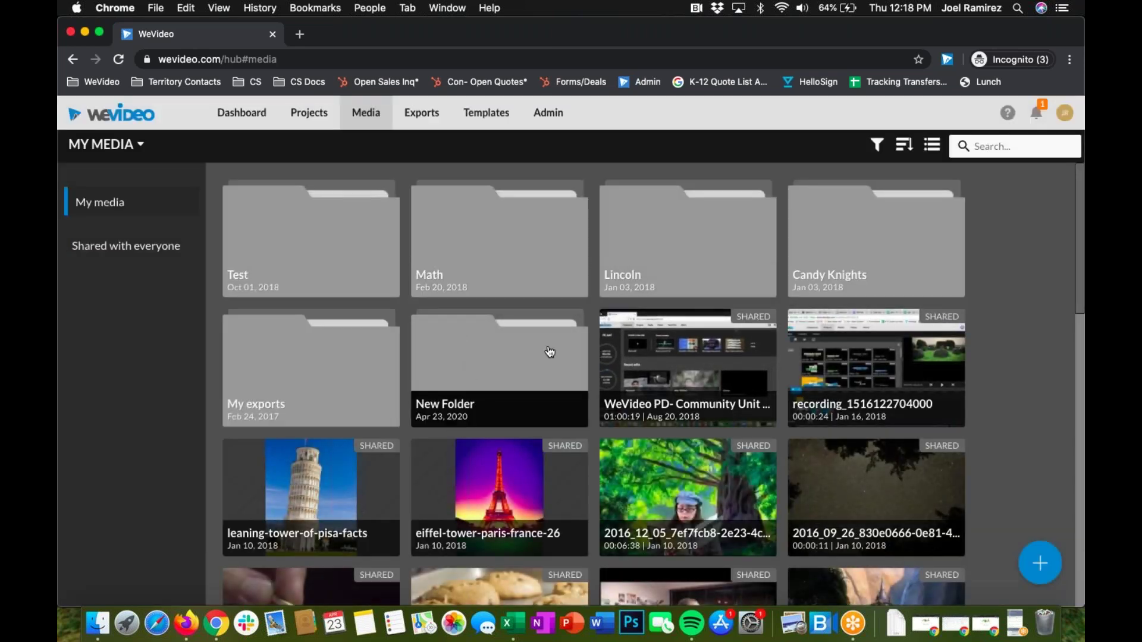
{"action": "left_click", "coordinate": [469, 356]}
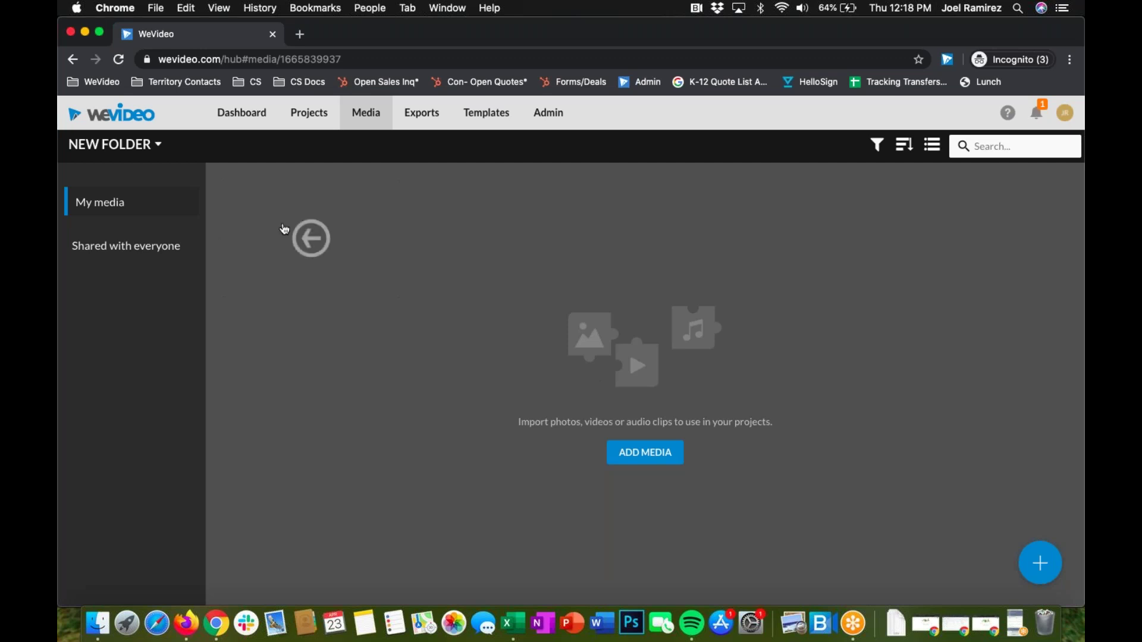
{"action": "left_click", "coordinate": [304, 241]}
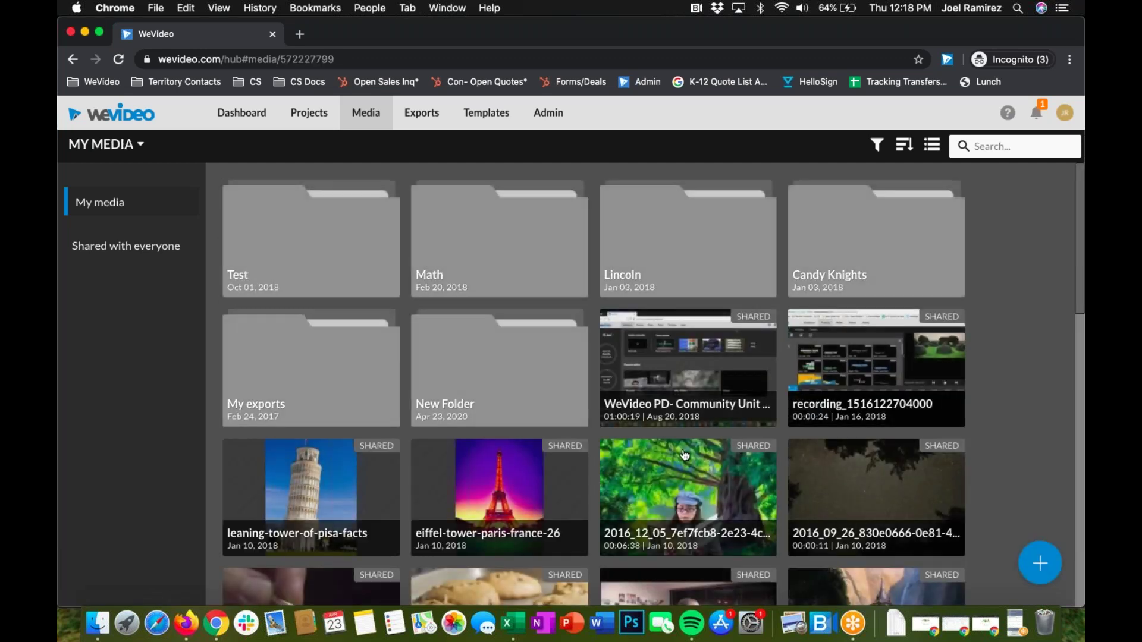
- Bring up the destination folders for moving the cookies video, and cancel the move
{"action": "scroll", "coordinate": [685, 455], "scroll_direction": "down", "scroll_amount": 5}
{"action": "scroll", "coordinate": [684, 456], "scroll_direction": "up", "scroll_amount": 3}
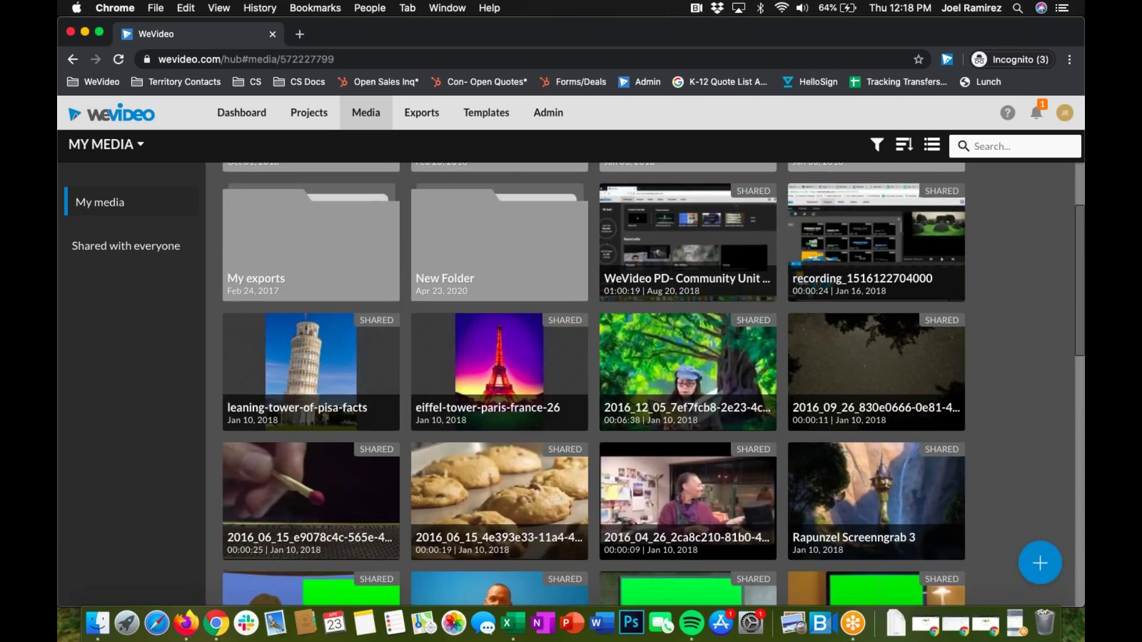
{"action": "right_click", "coordinate": [482, 479]}
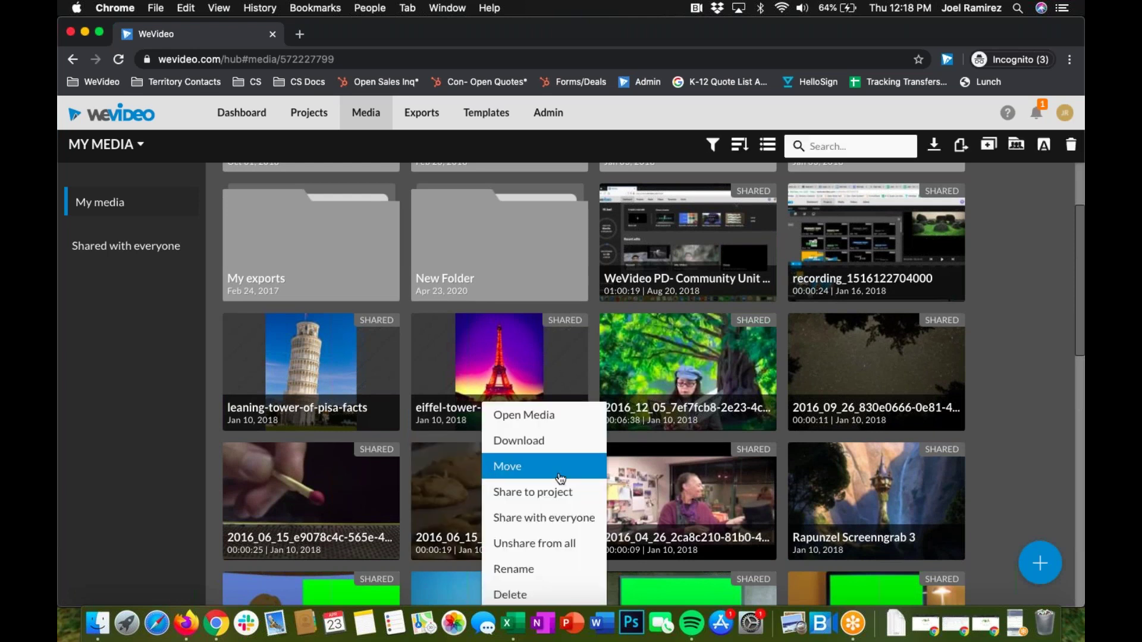
{"action": "left_click", "coordinate": [524, 469]}
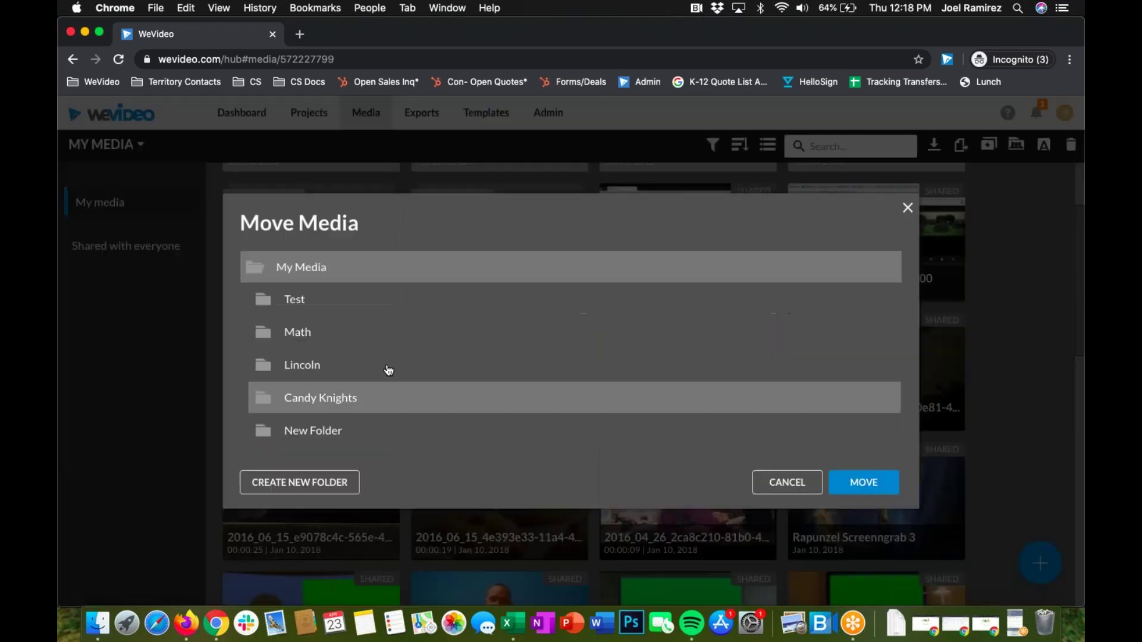
{"action": "left_click", "coordinate": [788, 482]}
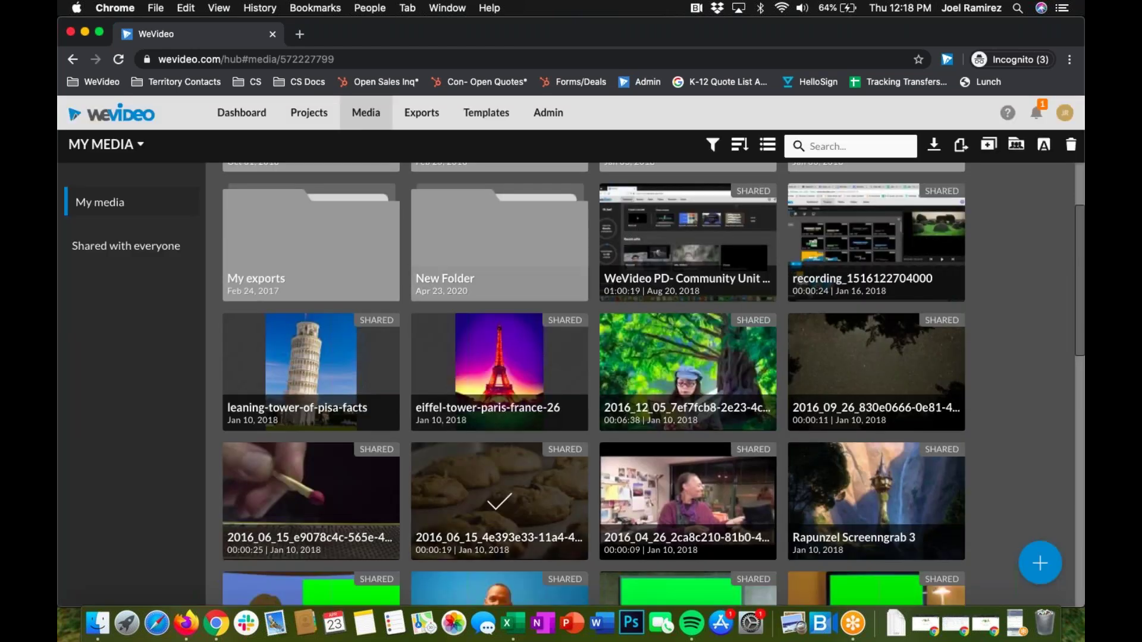
{"action": "scroll", "coordinate": [987, 398], "scroll_direction": "up", "scroll_amount": 4}
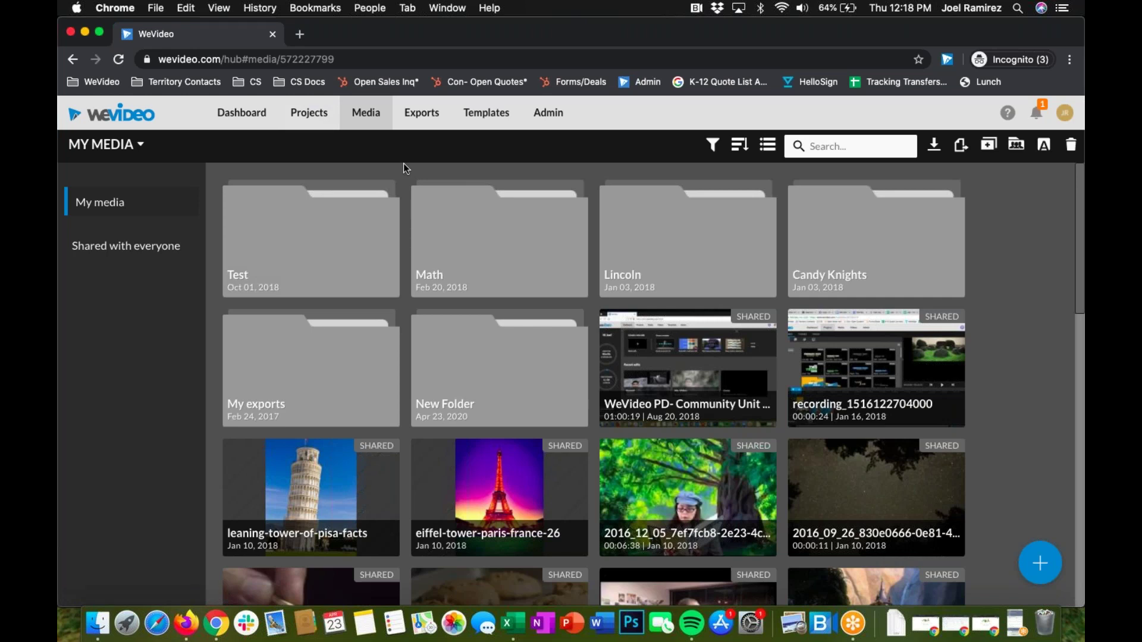
- Return to the dashboard and open the 4/23 video for editing
{"action": "left_click", "coordinate": [265, 115]}
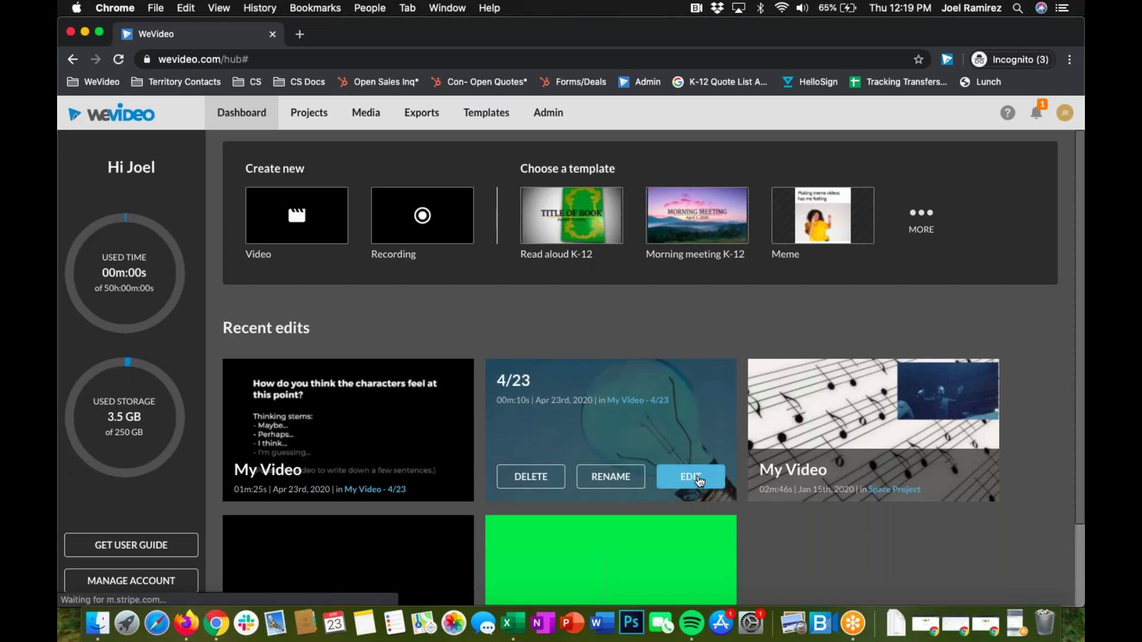
{"action": "left_click", "coordinate": [699, 481]}
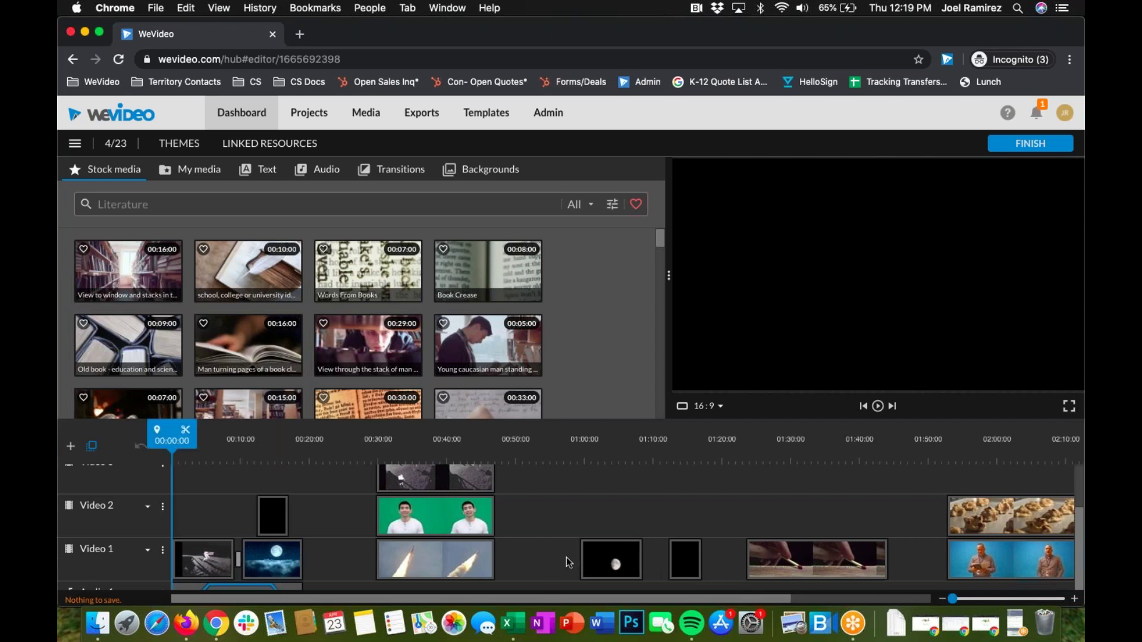
{"action": "scroll", "coordinate": [195, 536], "scroll_direction": "down", "scroll_amount": 1}
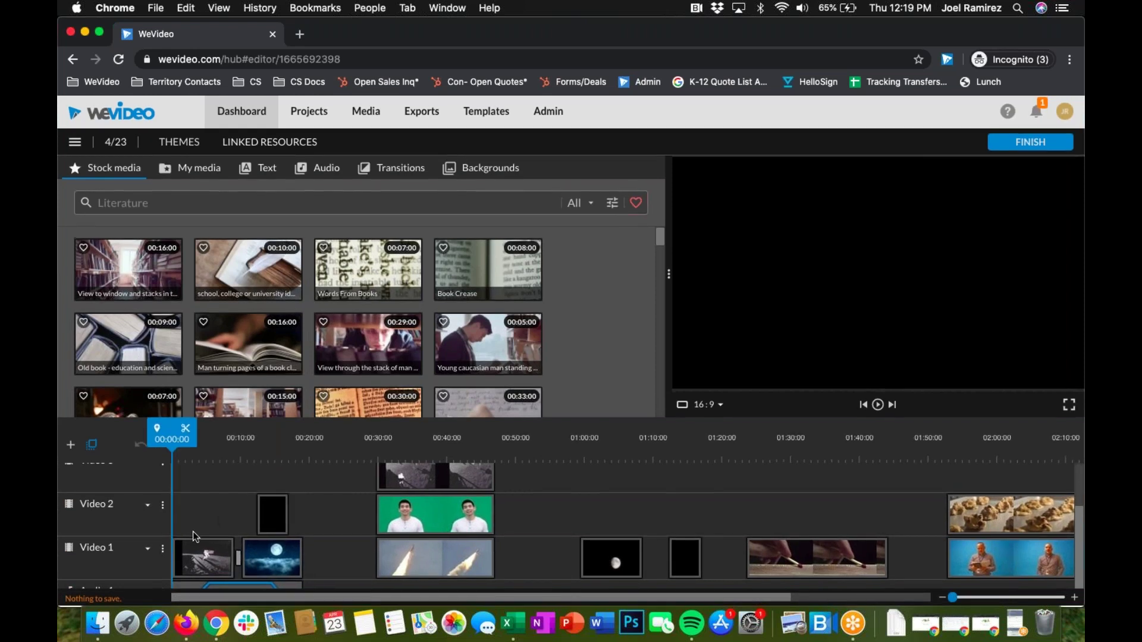
- Examine the Video 1 track's options, from locking and hiding to deleting, and look over the timeline's other video tracks
{"action": "left_click", "coordinate": [148, 553]}
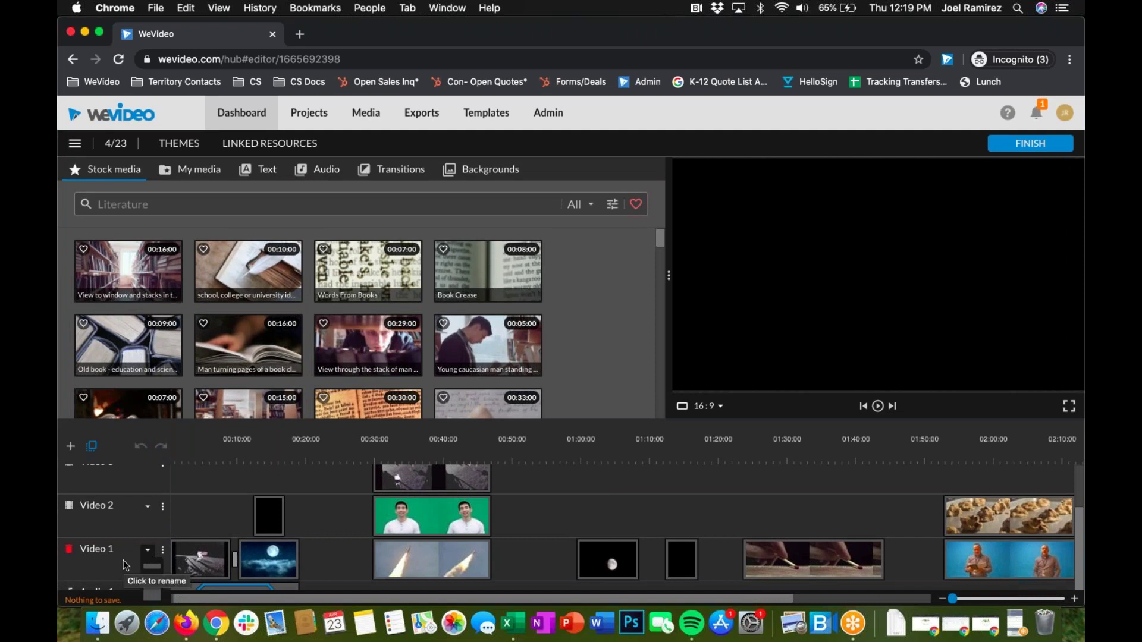
{"action": "left_click", "coordinate": [163, 551]}
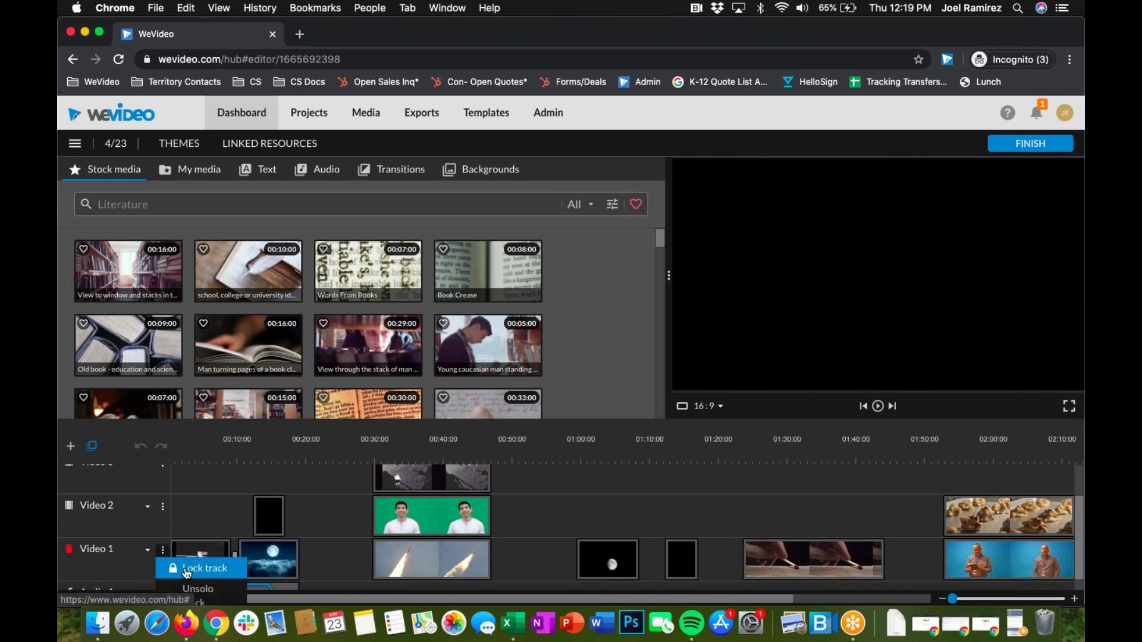
{"action": "scroll", "coordinate": [179, 568], "scroll_direction": "down", "scroll_amount": 3}
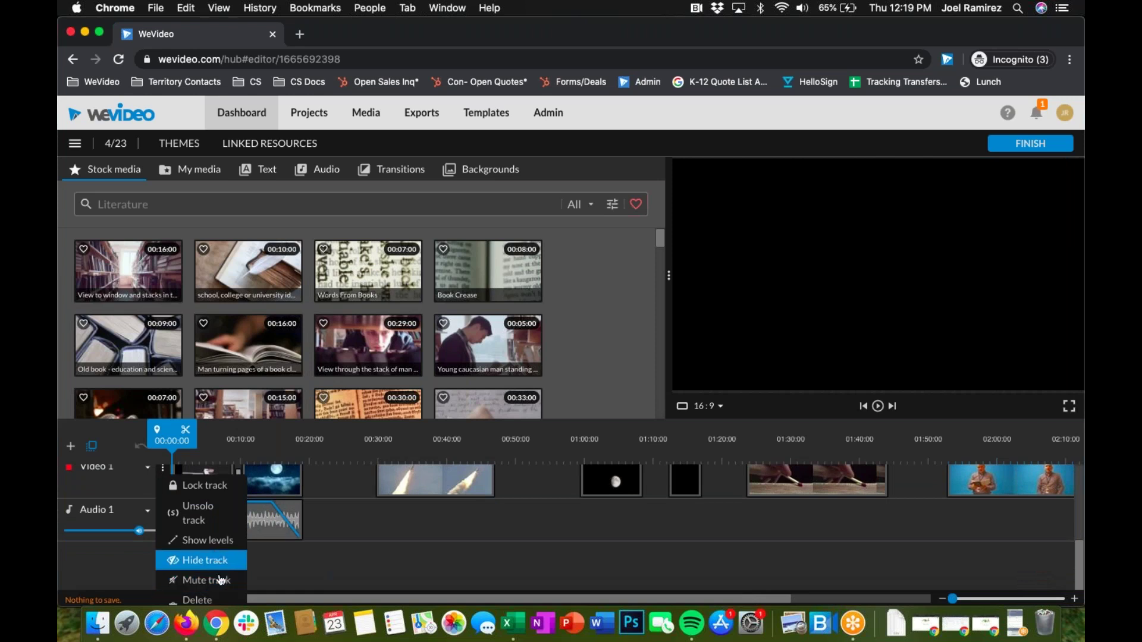
{"action": "scroll", "coordinate": [222, 540], "scroll_direction": "up", "scroll_amount": 1}
{"action": "scroll", "coordinate": [221, 540], "scroll_direction": "up", "scroll_amount": 1}
{"action": "scroll", "coordinate": [196, 541], "scroll_direction": "down", "scroll_amount": 2}
{"action": "scroll", "coordinate": [197, 541], "scroll_direction": "up", "scroll_amount": 4}
{"action": "scroll", "coordinate": [556, 533], "scroll_direction": "down", "scroll_amount": 2}
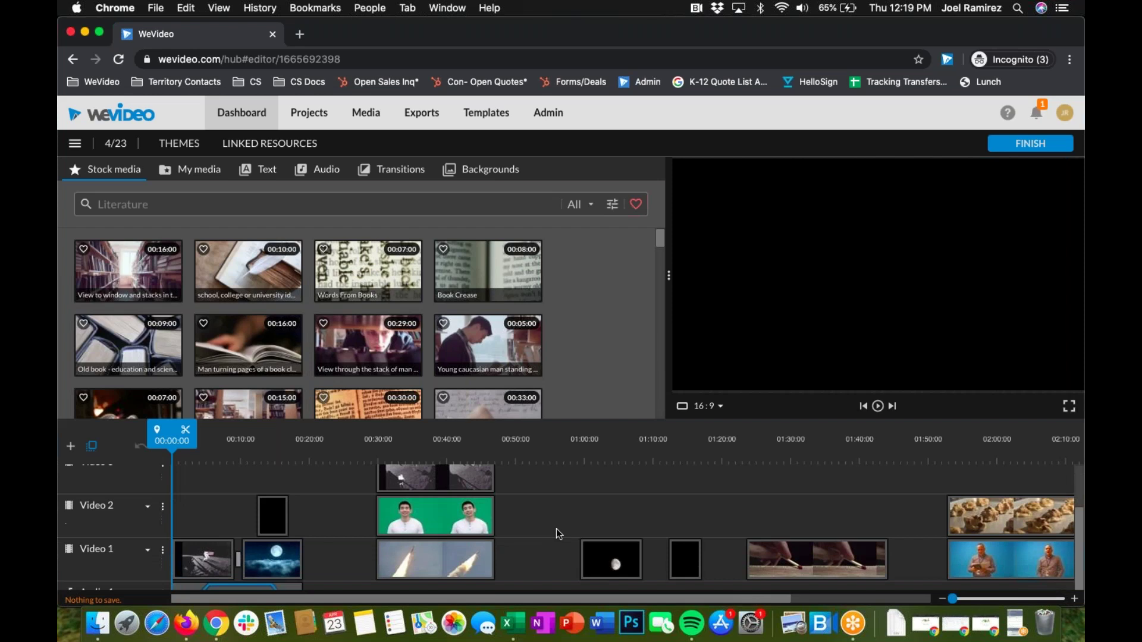
{"action": "scroll", "coordinate": [565, 551], "scroll_direction": "up", "scroll_amount": 1}
{"action": "scroll", "coordinate": [566, 550], "scroll_direction": "right", "scroll_amount": 1}
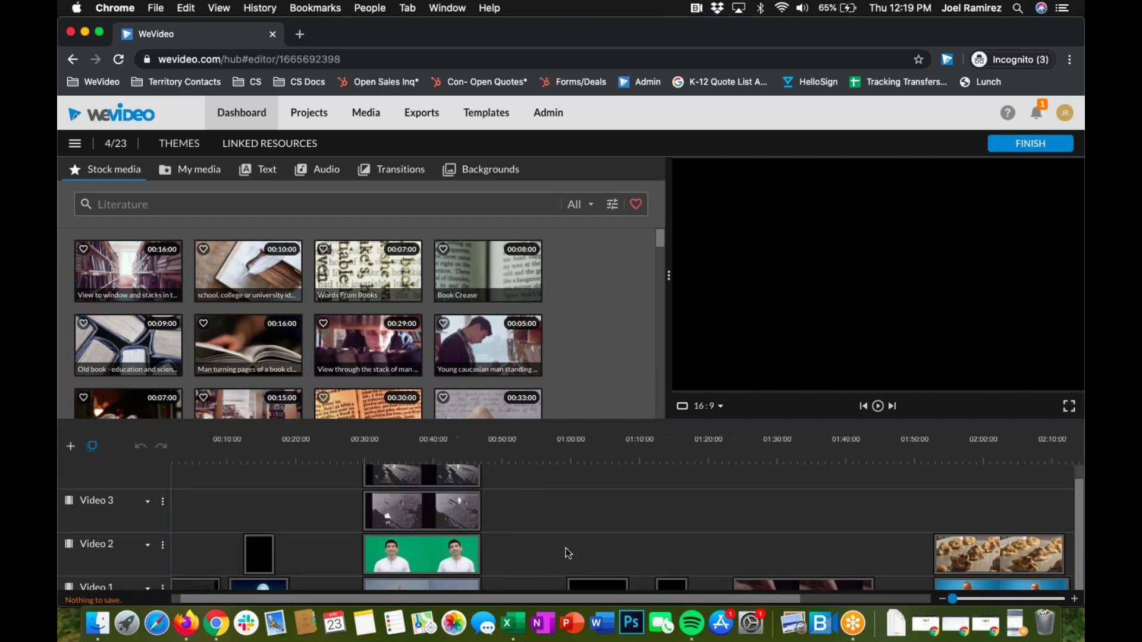
- Select the moon clip and the two clips after it on Video 1, and move them together earlier to start at about 00:52:21
{"action": "scroll", "coordinate": [565, 551], "scroll_direction": "down", "scroll_amount": 1}
{"action": "left_click_drag", "start_coordinate": [575, 503], "coordinate": [840, 589]}
{"action": "scroll", "coordinate": [722, 558], "scroll_direction": "left", "scroll_amount": 1}
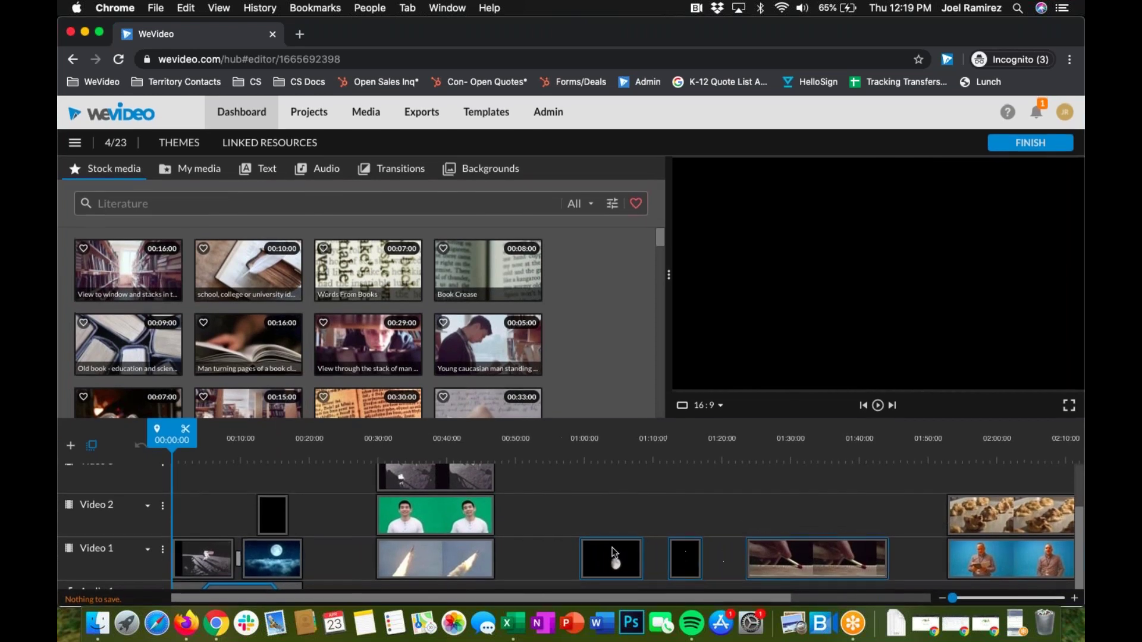
{"action": "left_click_drag", "start_coordinate": [596, 543], "coordinate": [939, 579]}
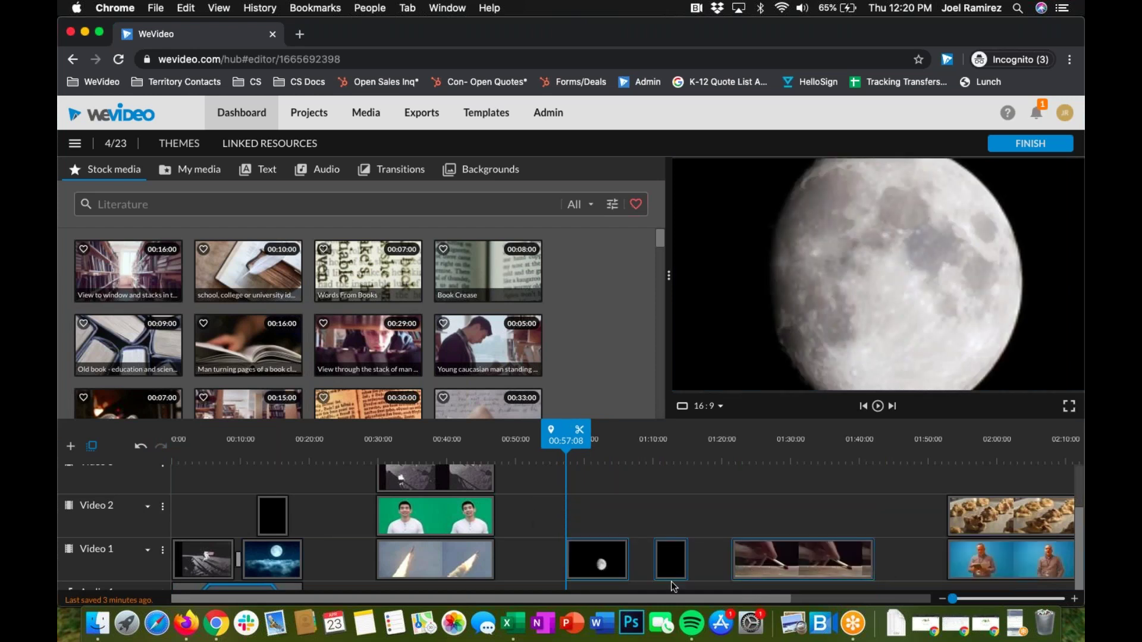
{"action": "left_click_drag", "start_coordinate": [587, 561], "coordinate": [556, 576]}
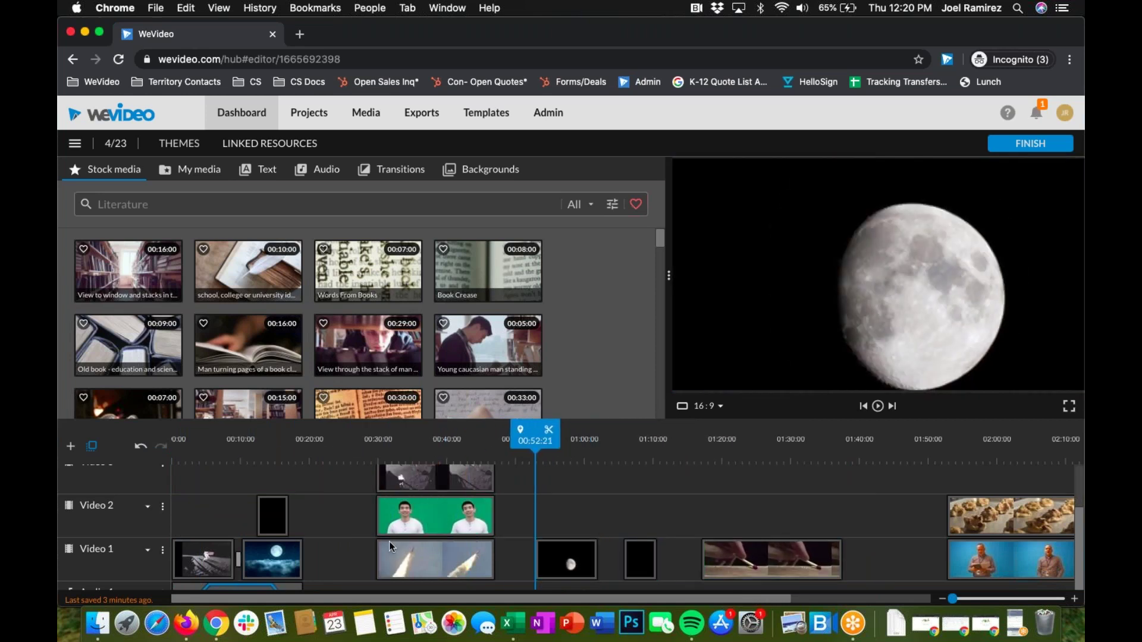
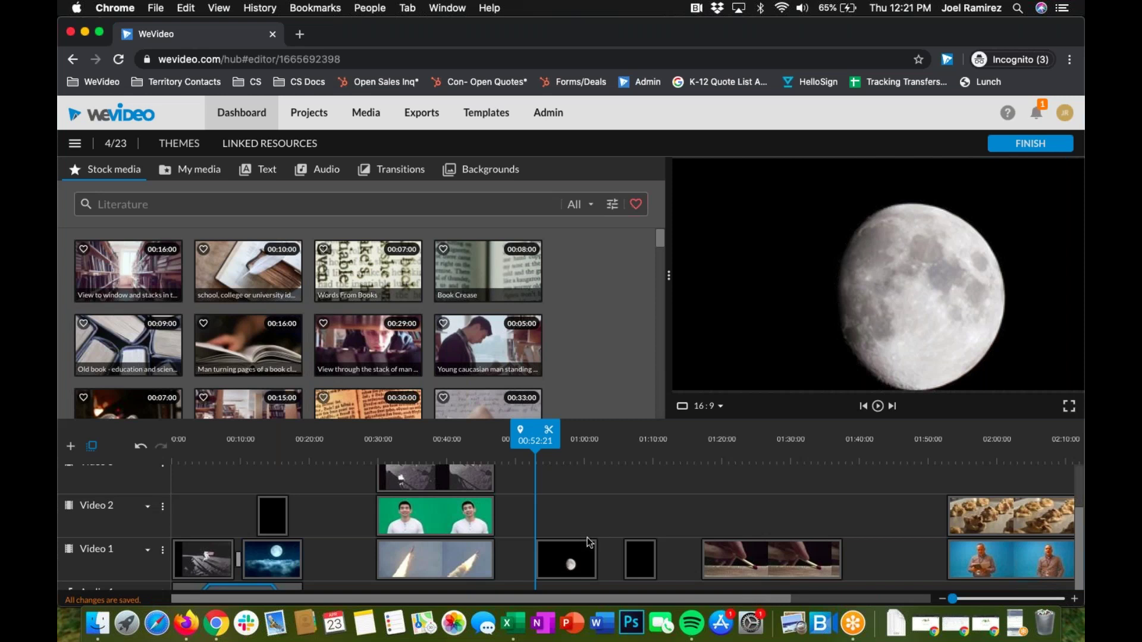
- Open the moon clip on Video 1 for editing, look over its transform and animation settings, try a caption size of 266, and cancel
{"action": "double_click", "coordinate": [568, 559]}
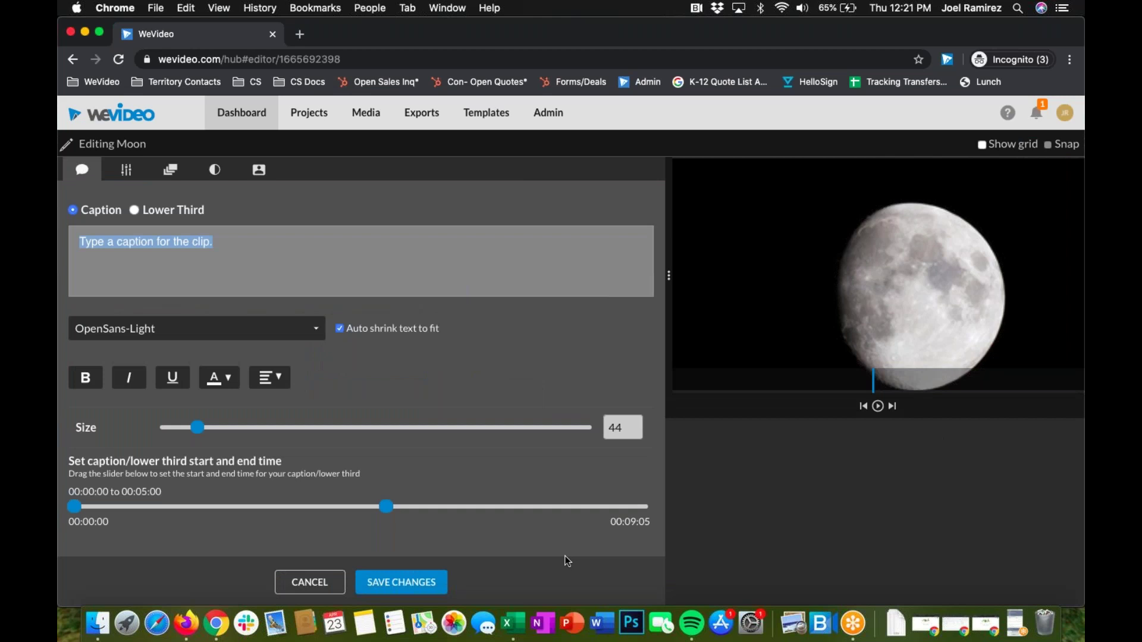
{"action": "left_click", "coordinate": [125, 177]}
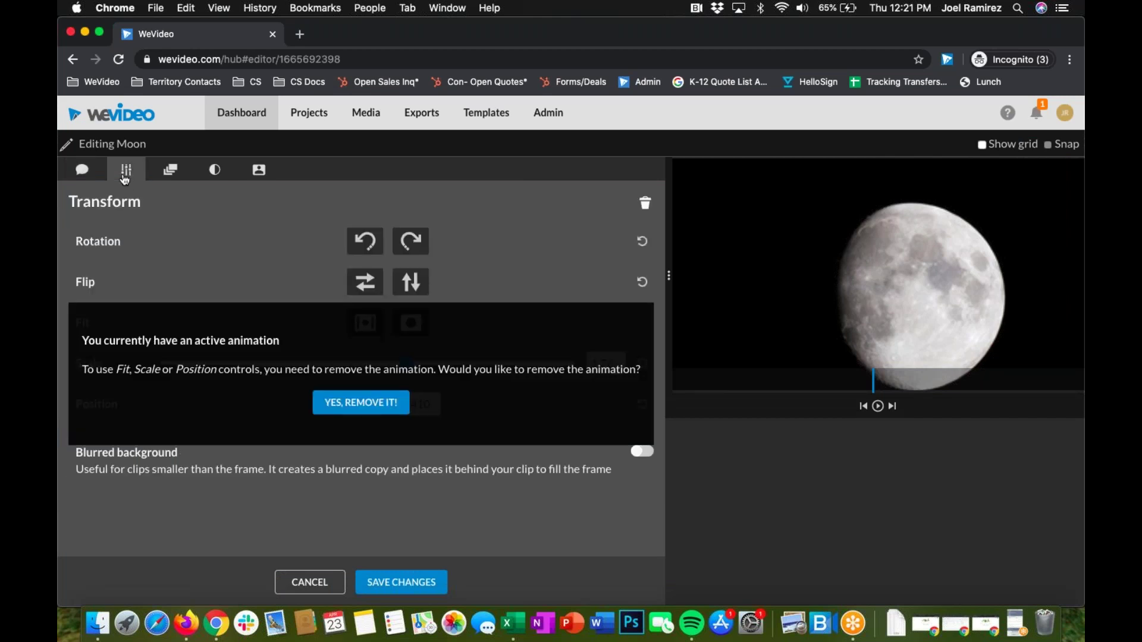
{"action": "left_click", "coordinate": [170, 170]}
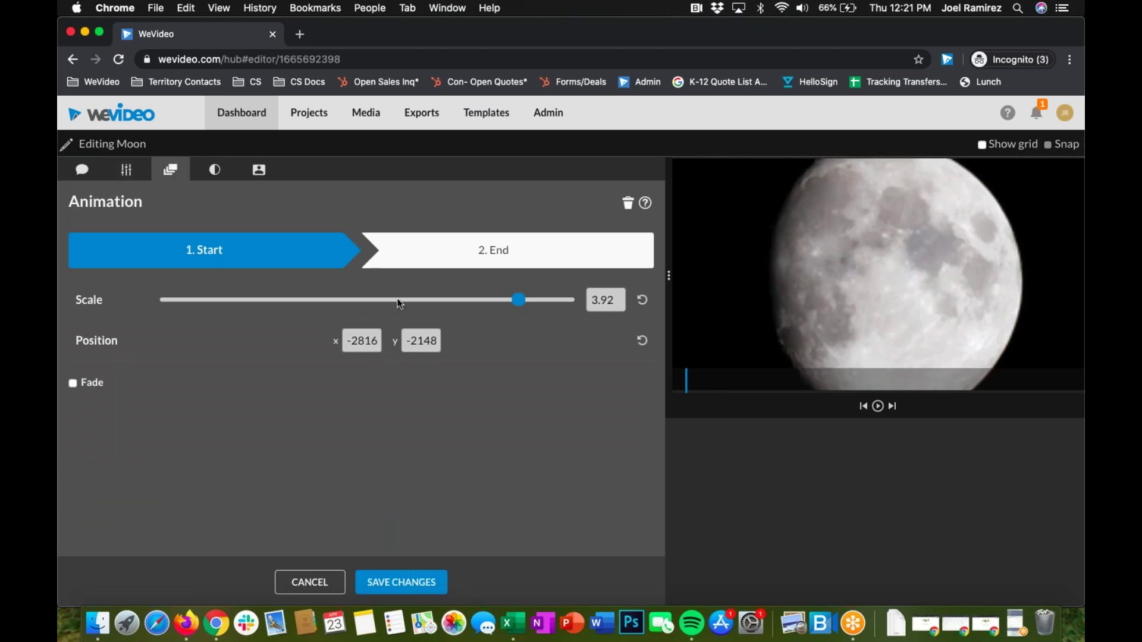
{"action": "left_click", "coordinate": [81, 171]}
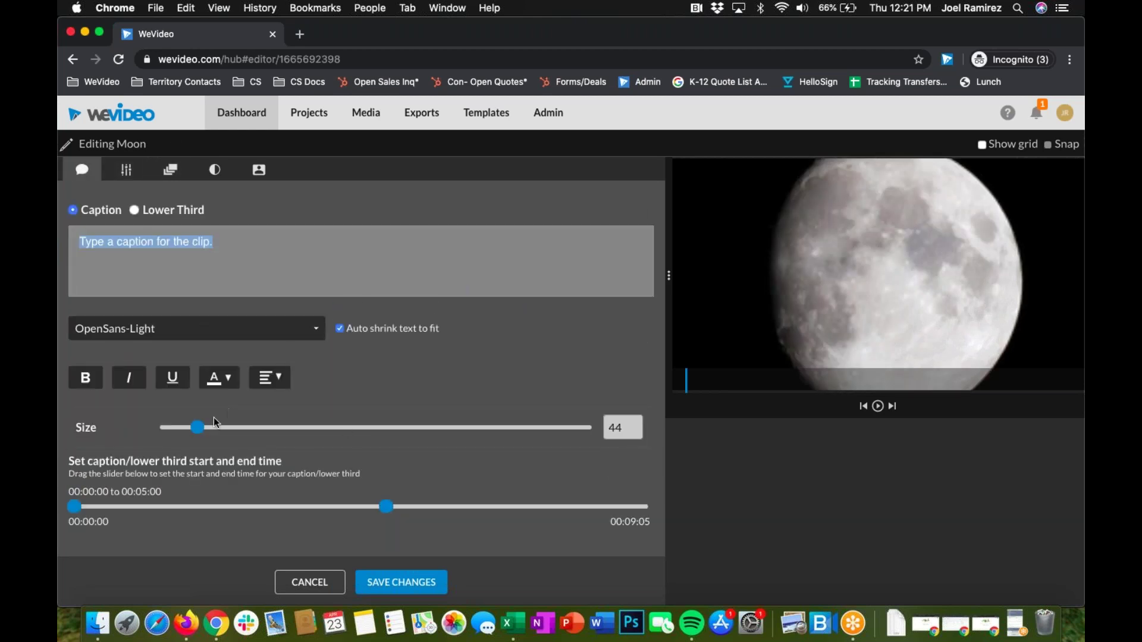
{"action": "left_click_drag", "start_coordinate": [213, 423], "coordinate": [292, 422]}
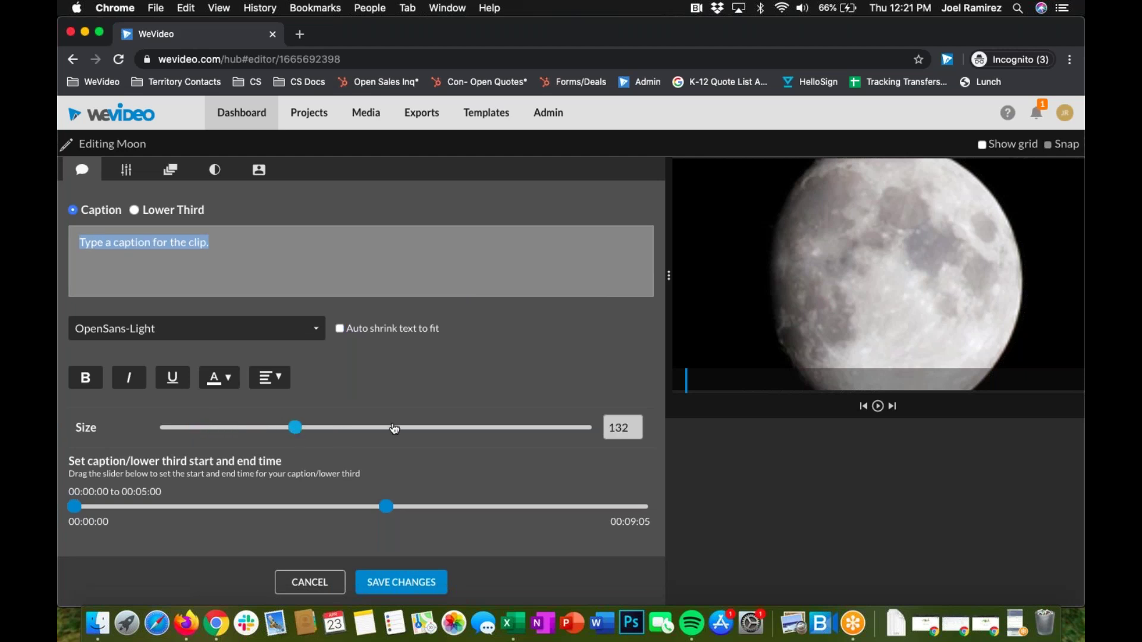
{"action": "left_click", "coordinate": [443, 428]}
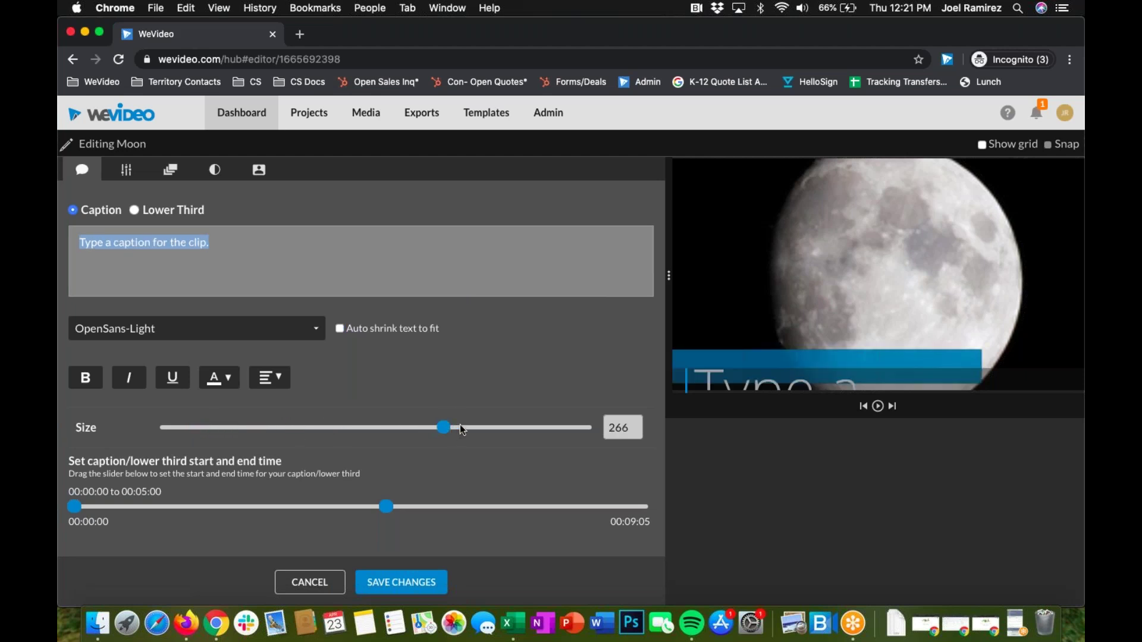
{"action": "left_click", "coordinate": [307, 582]}
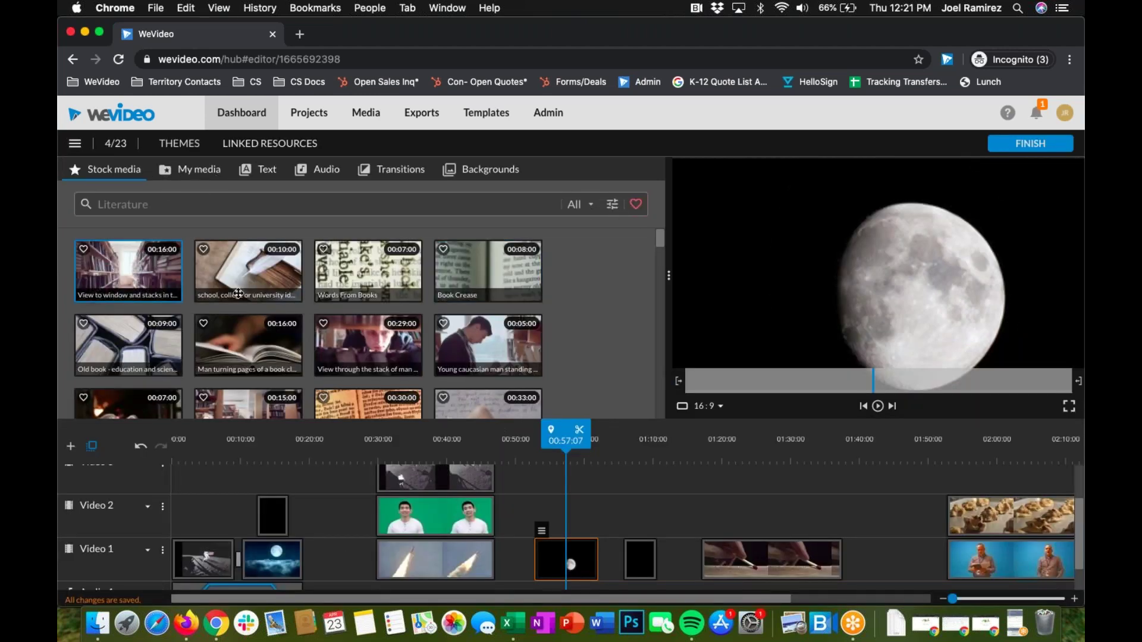
- Search the stock media for moon, limit it to images, and place the small off-centre Moon image on Video 2 at about 01:10:17
{"action": "left_click", "coordinate": [192, 207]}
{"action": "type", "text": "moon"}
{"action": "key", "text": "Return"}
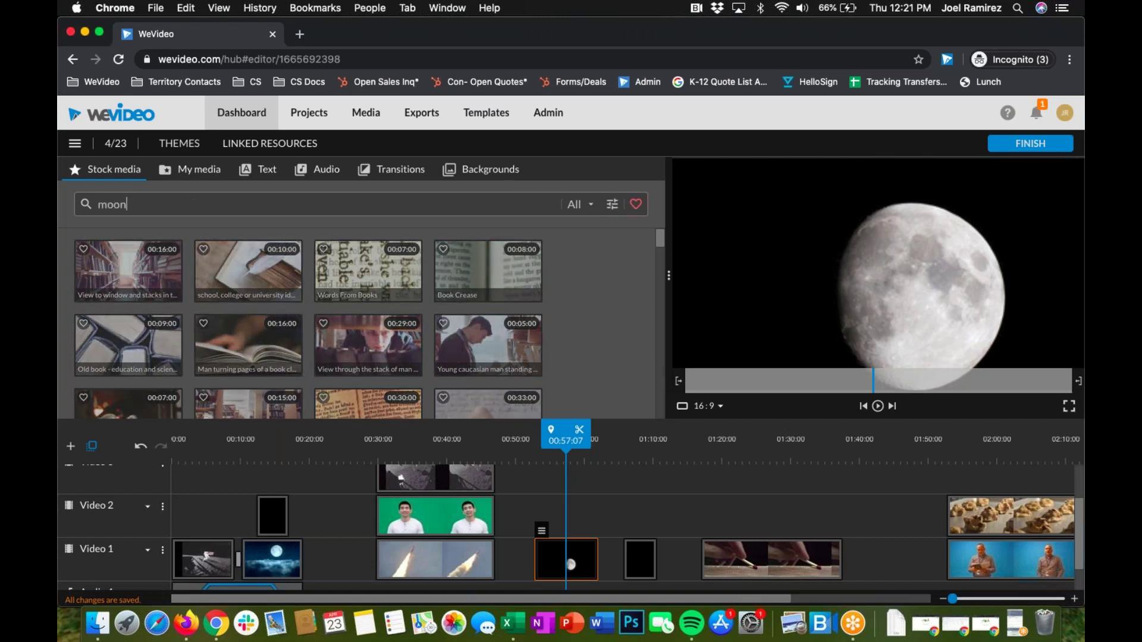
{"action": "left_click", "coordinate": [593, 205]}
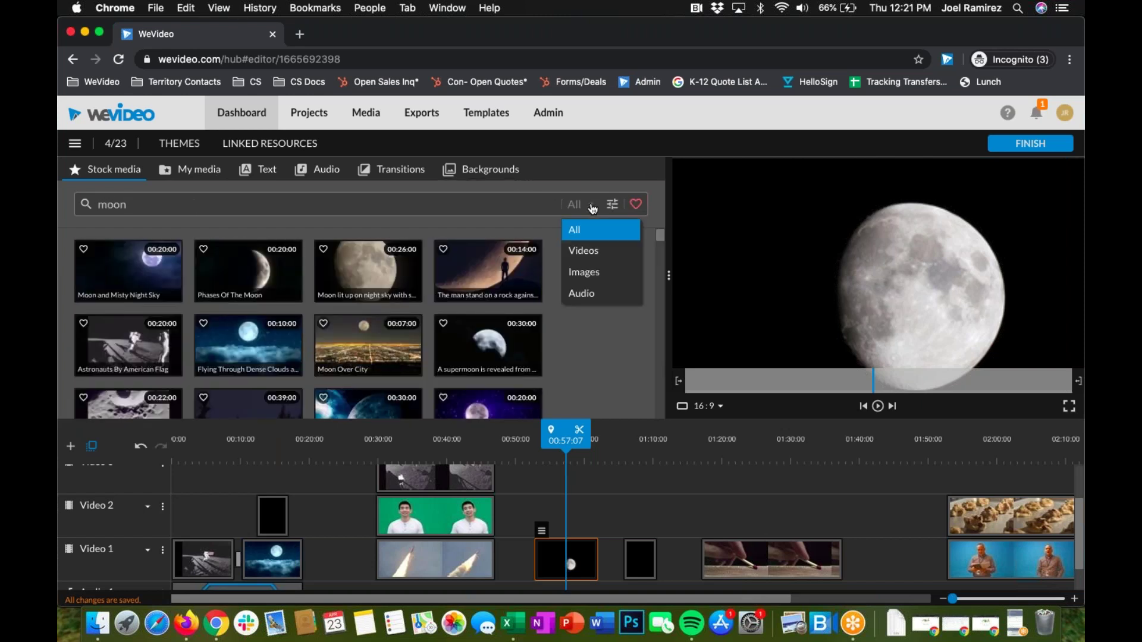
{"action": "left_click", "coordinate": [590, 274]}
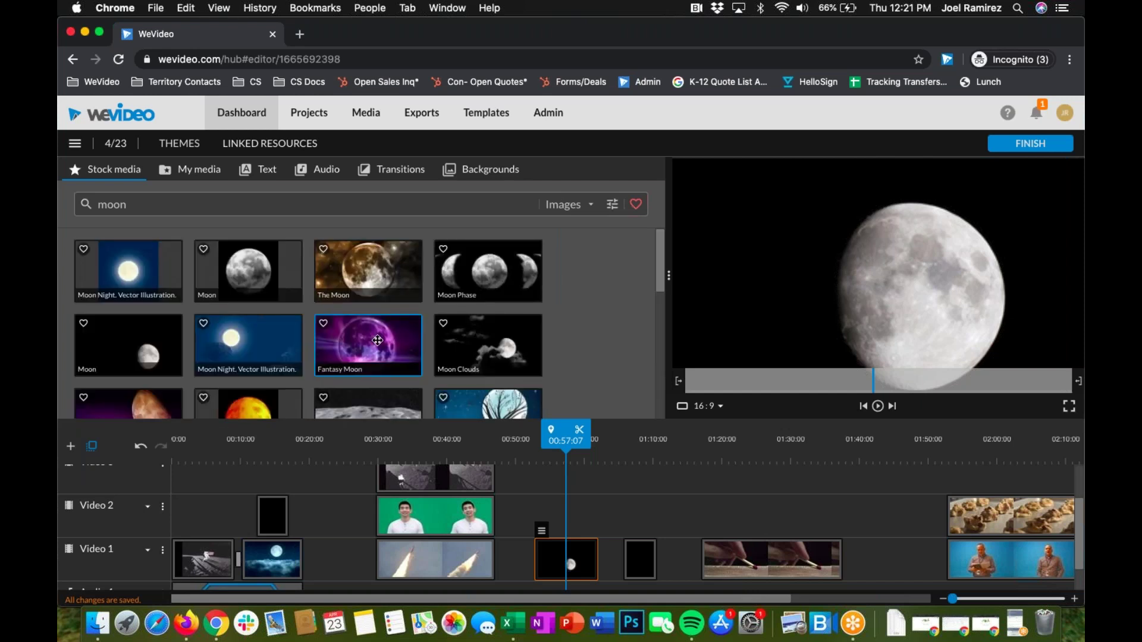
{"action": "left_click_drag", "start_coordinate": [135, 336], "coordinate": [686, 529]}
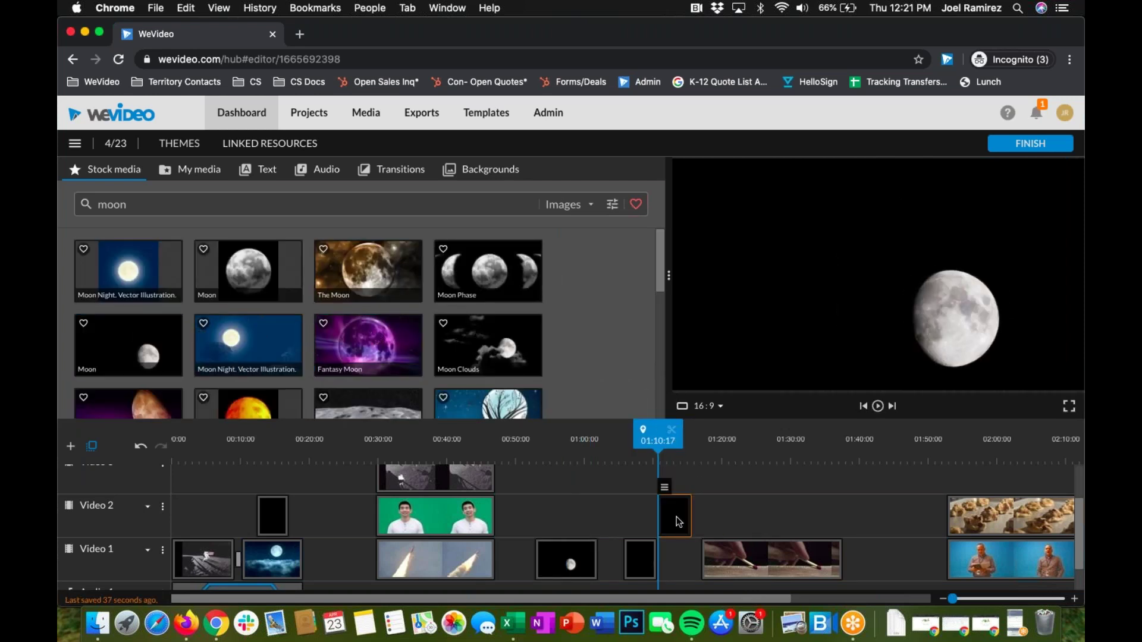
- Open the new Moon image for editing and try a caption size of 234, followed by the smallest size
{"action": "double_click", "coordinate": [678, 519]}
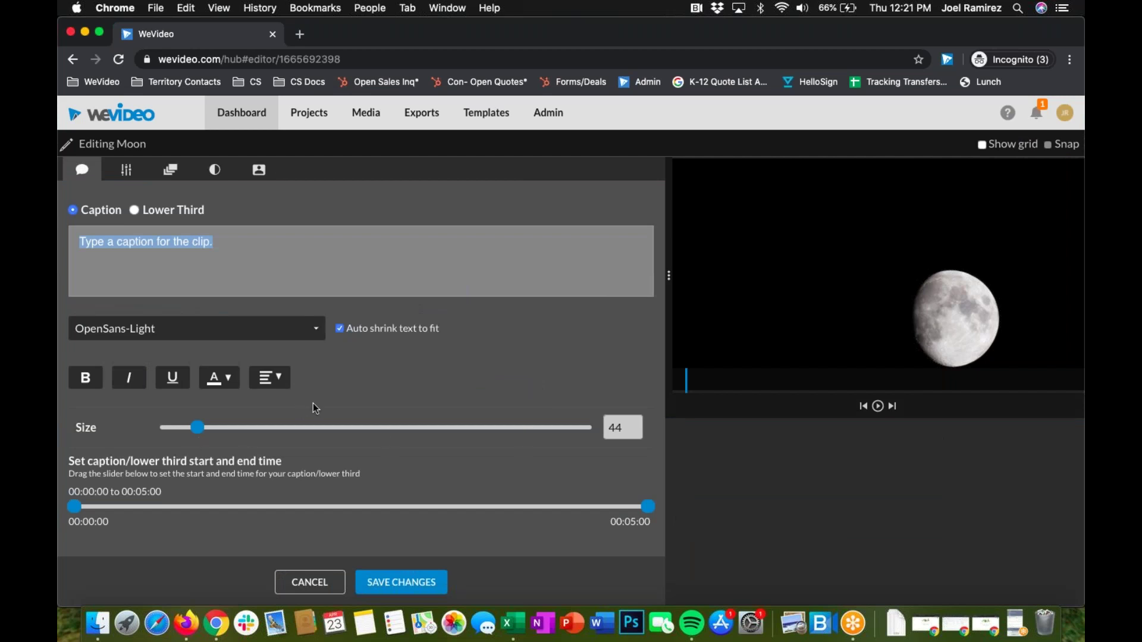
{"action": "left_click_drag", "start_coordinate": [198, 427], "coordinate": [409, 440]}
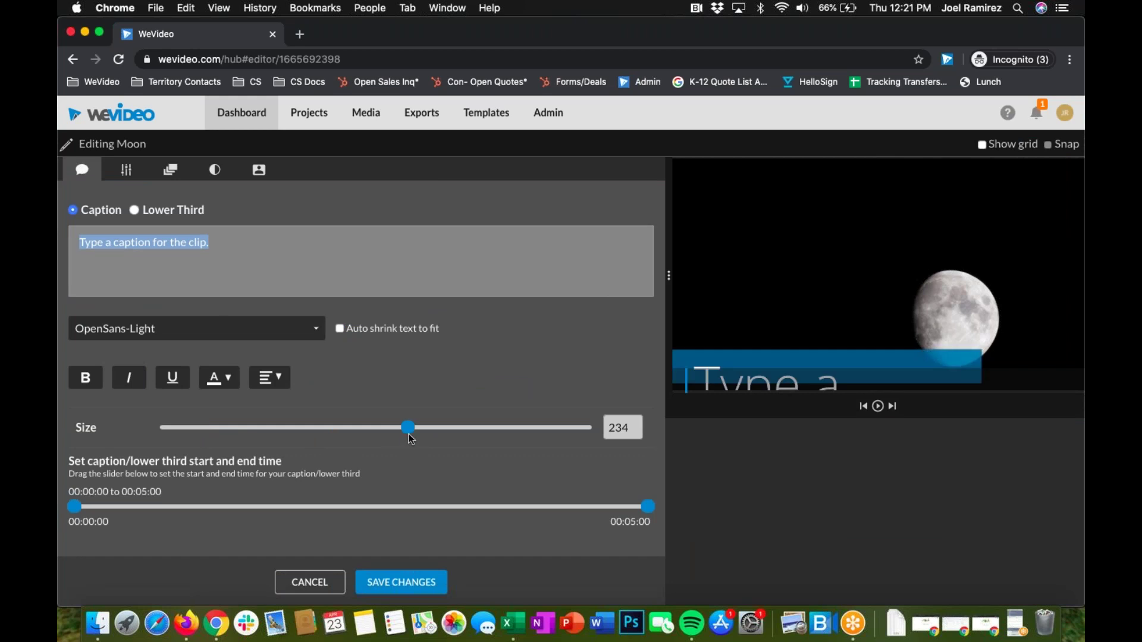
{"action": "left_click", "coordinate": [126, 170]}
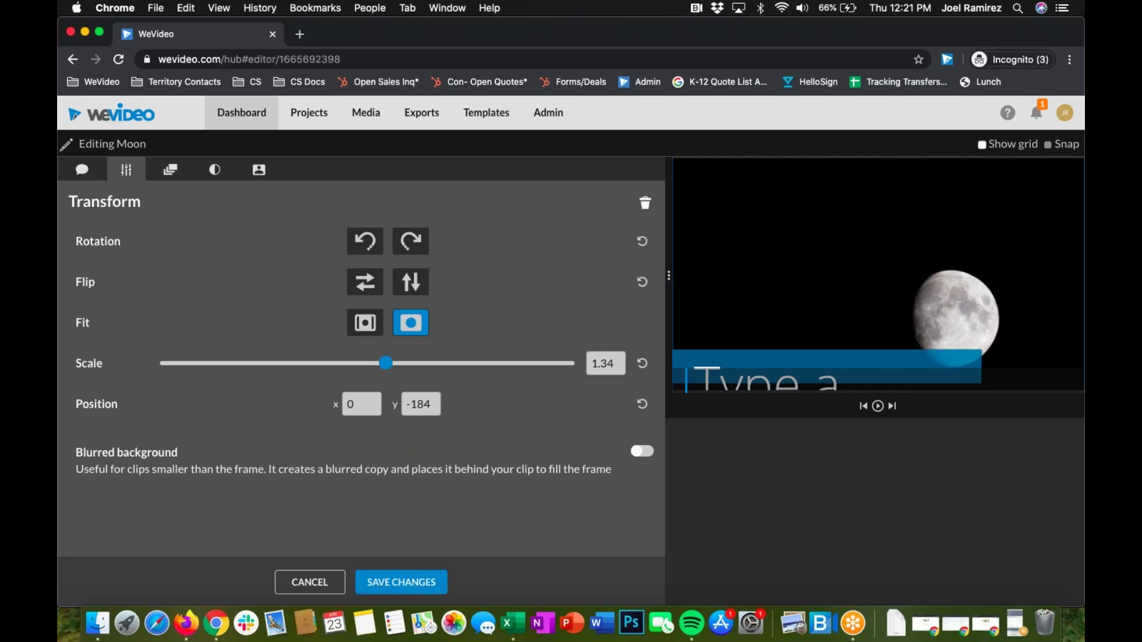
{"action": "left_click", "coordinate": [83, 174]}
{"action": "left_click_drag", "start_coordinate": [358, 431], "coordinate": [156, 428]}
- Try shrinking the Moon image to a scale of about 0.56 in its transform settings
{"action": "left_click", "coordinate": [124, 177]}
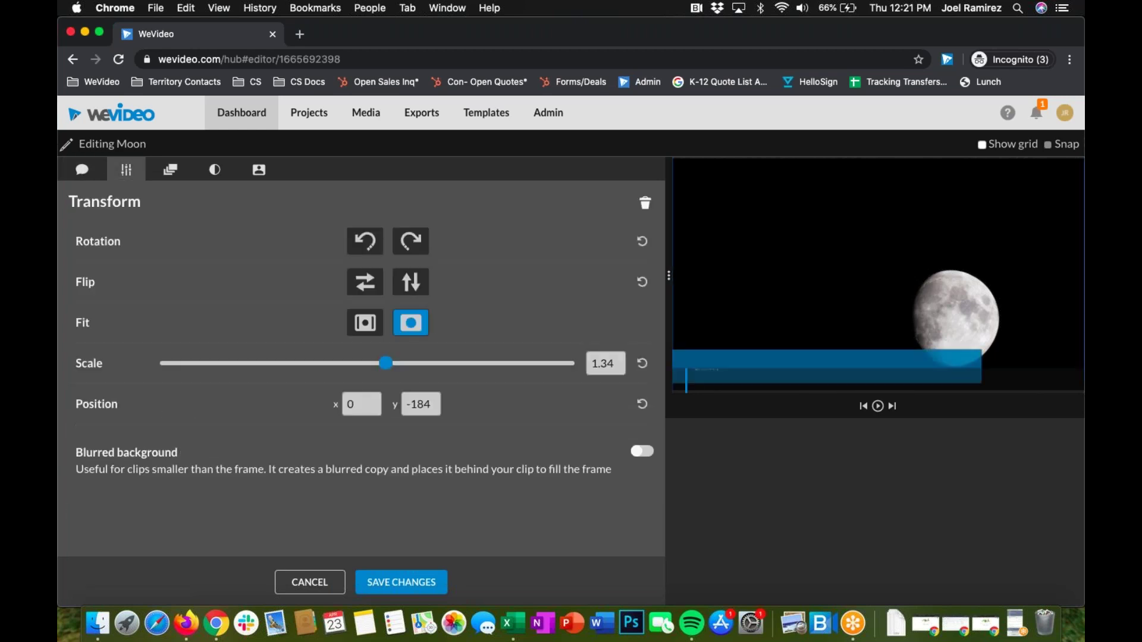
{"action": "left_click_drag", "start_coordinate": [390, 364], "coordinate": [283, 362]}
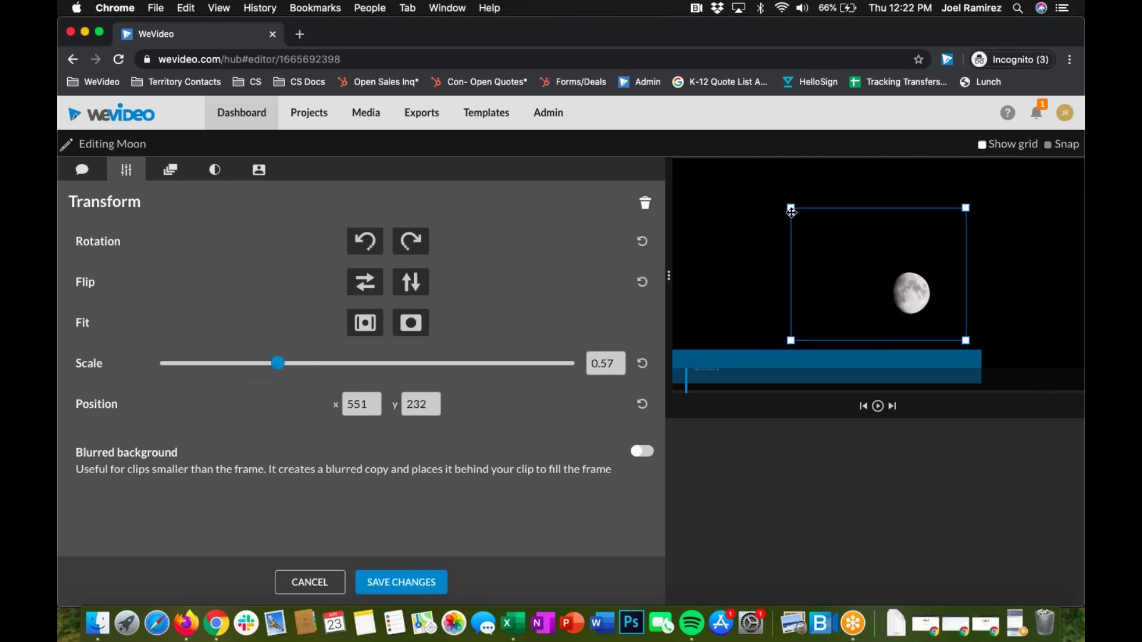
{"action": "mouse_move", "coordinate": [791, 209]}
{"action": "left_mouse_down"}
{"action": "mouse_move", "coordinate": [744, 178]}
{"action": "mouse_move", "coordinate": [869, 255]}
{"action": "mouse_move", "coordinate": [754, 186]}
{"action": "mouse_move", "coordinate": [783, 210]}
{"action": "left_mouse_up"}
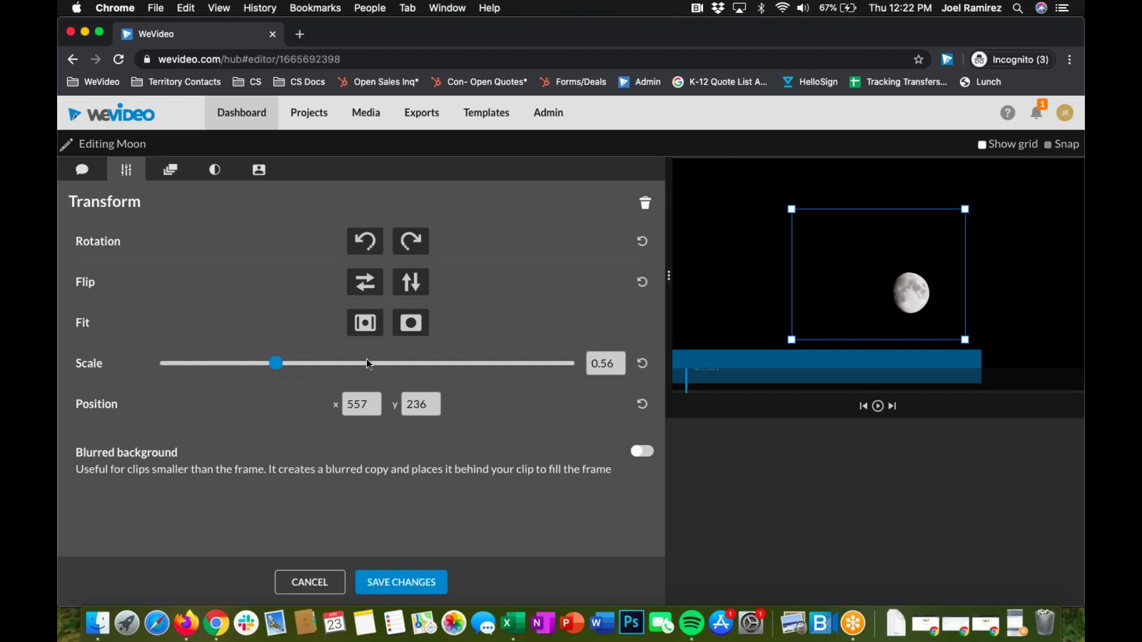
- Try flipping the Moon image vertically, rotating it clockwise and switching its fit mode, and cancel the clip edits
{"action": "left_click", "coordinate": [412, 284]}
{"action": "left_click", "coordinate": [414, 289]}
{"action": "left_click", "coordinate": [413, 250]}
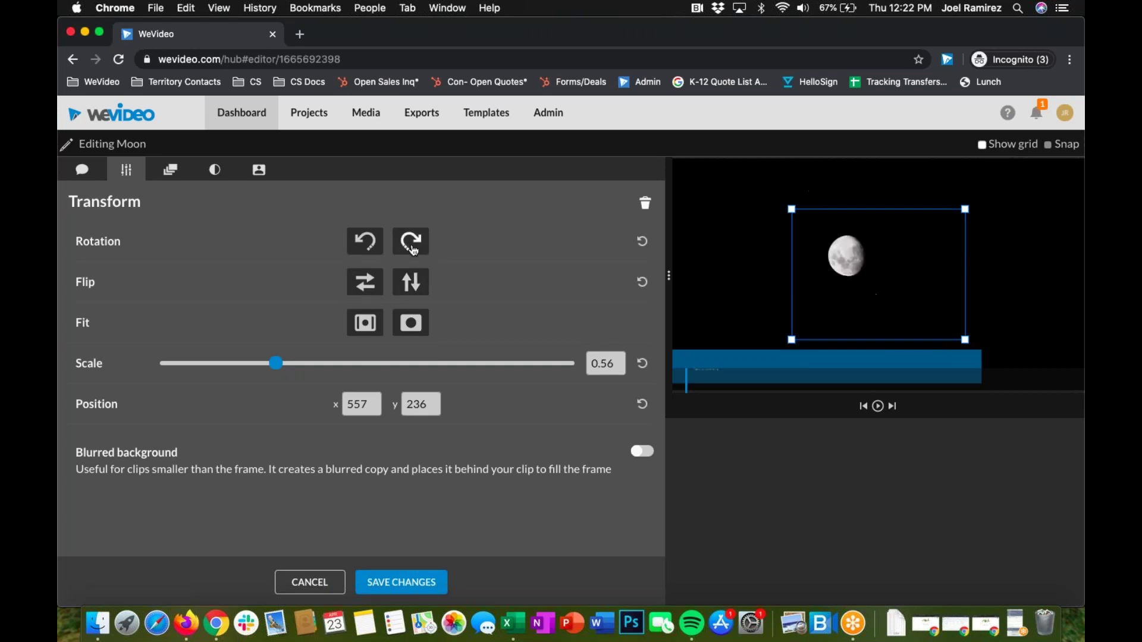
{"action": "left_click", "coordinate": [403, 326]}
{"action": "left_click", "coordinate": [365, 323]}
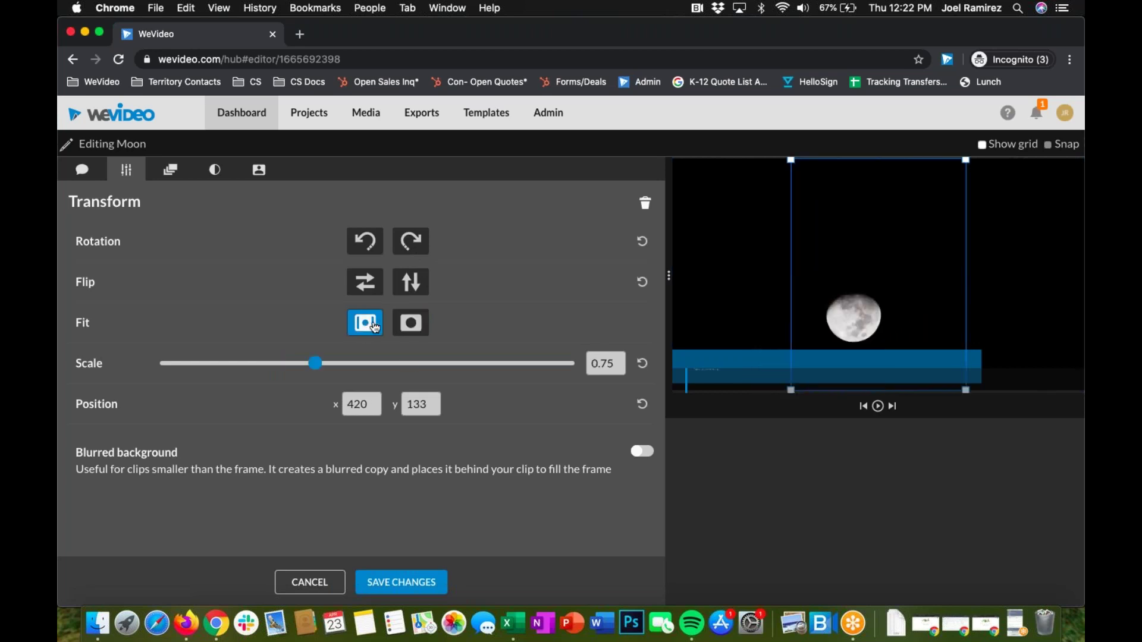
{"action": "double_click", "coordinate": [364, 406]}
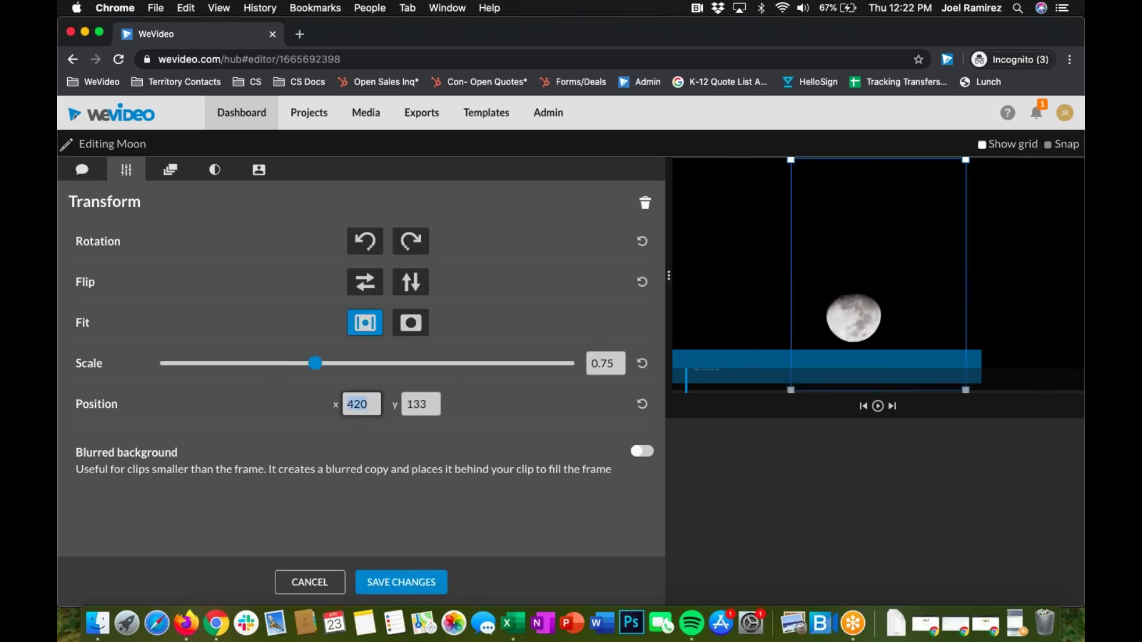
{"action": "left_click", "coordinate": [427, 405]}
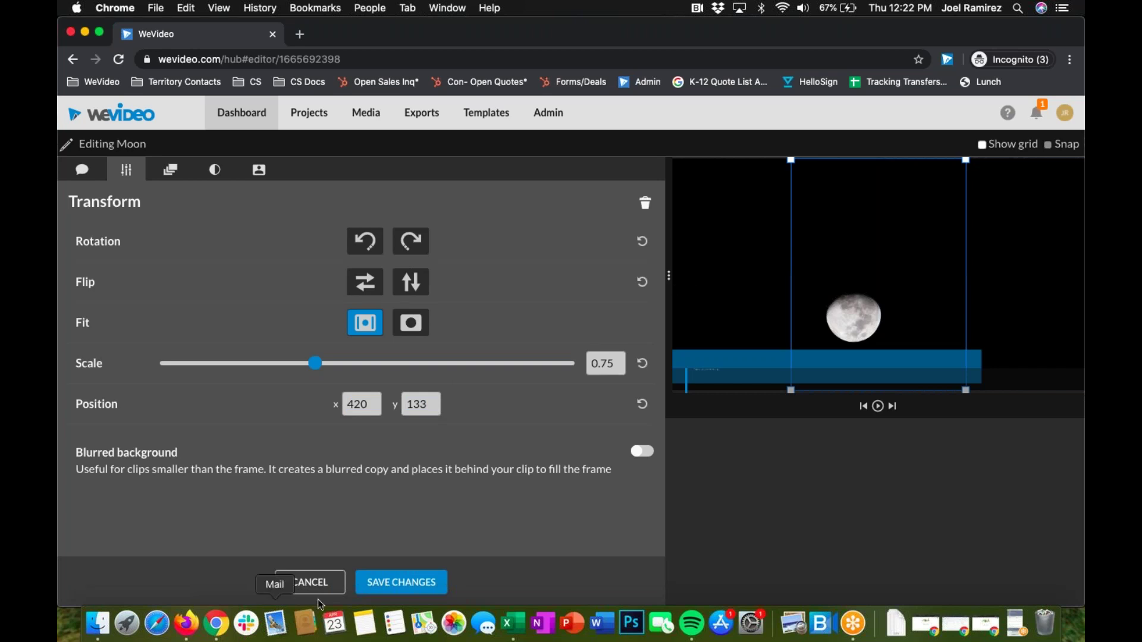
{"action": "left_click", "coordinate": [309, 583]}
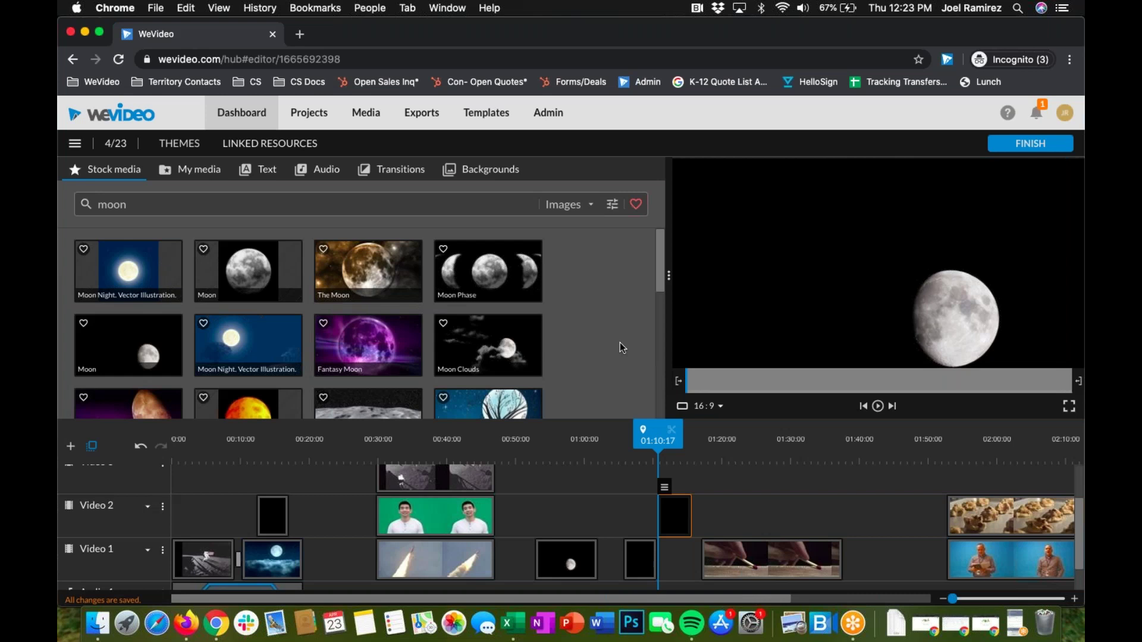
- Go to the projects list and open the Webinar folder
{"action": "left_click", "coordinate": [318, 119]}
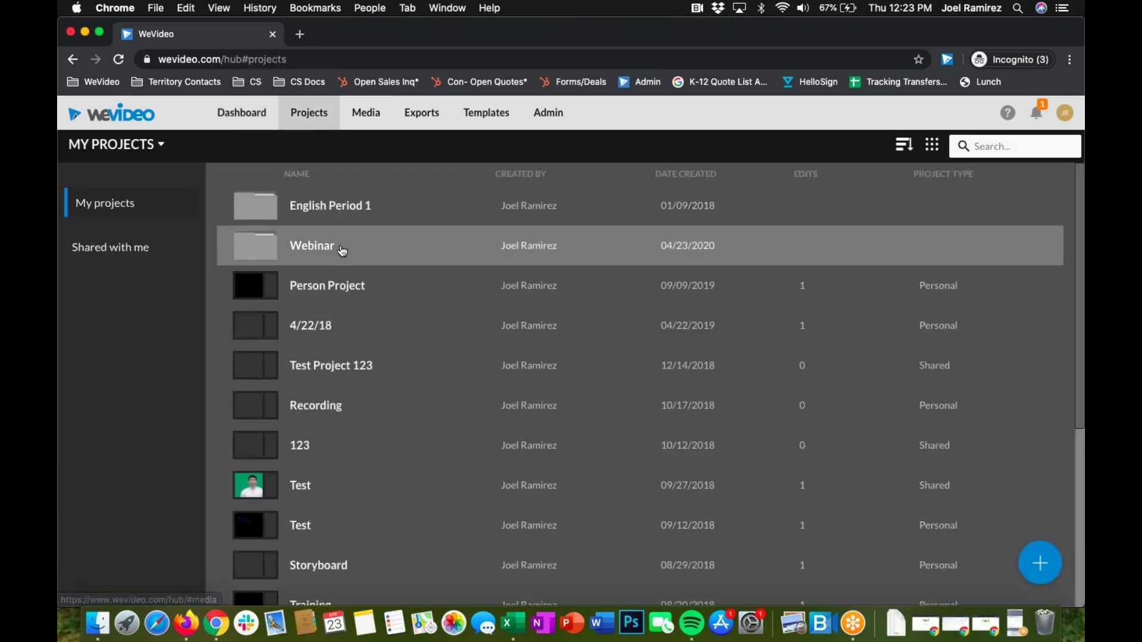
{"action": "left_click", "coordinate": [342, 251]}
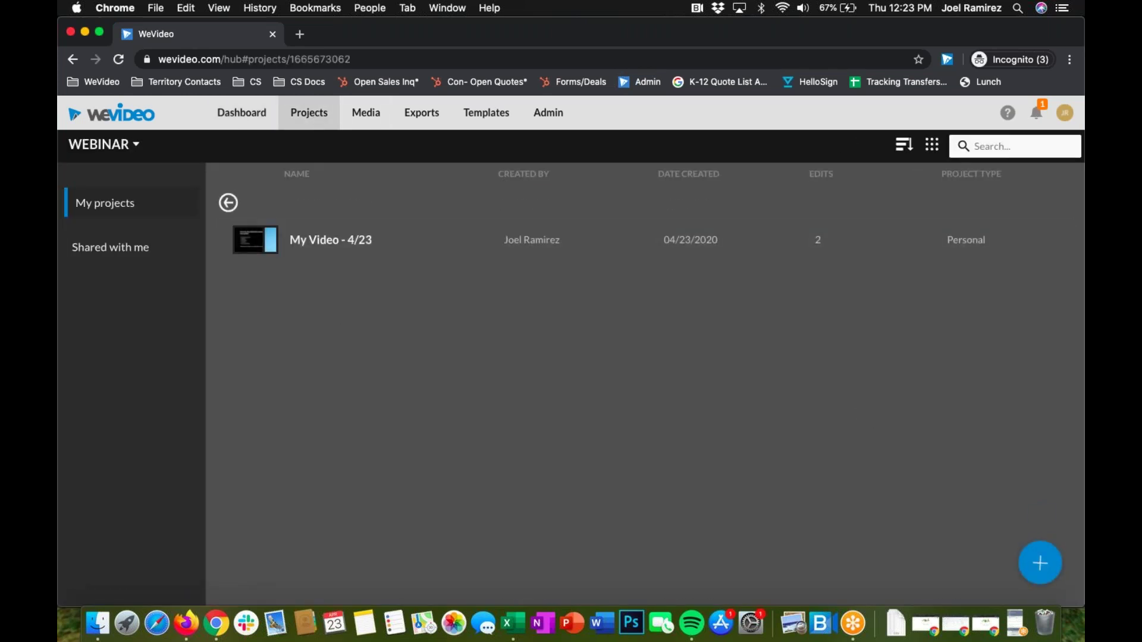
- Start a new Personal project titled Test - 4/23, bring up the add-media stage, and abandon the project's creation
{"action": "left_click", "coordinate": [1045, 564]}
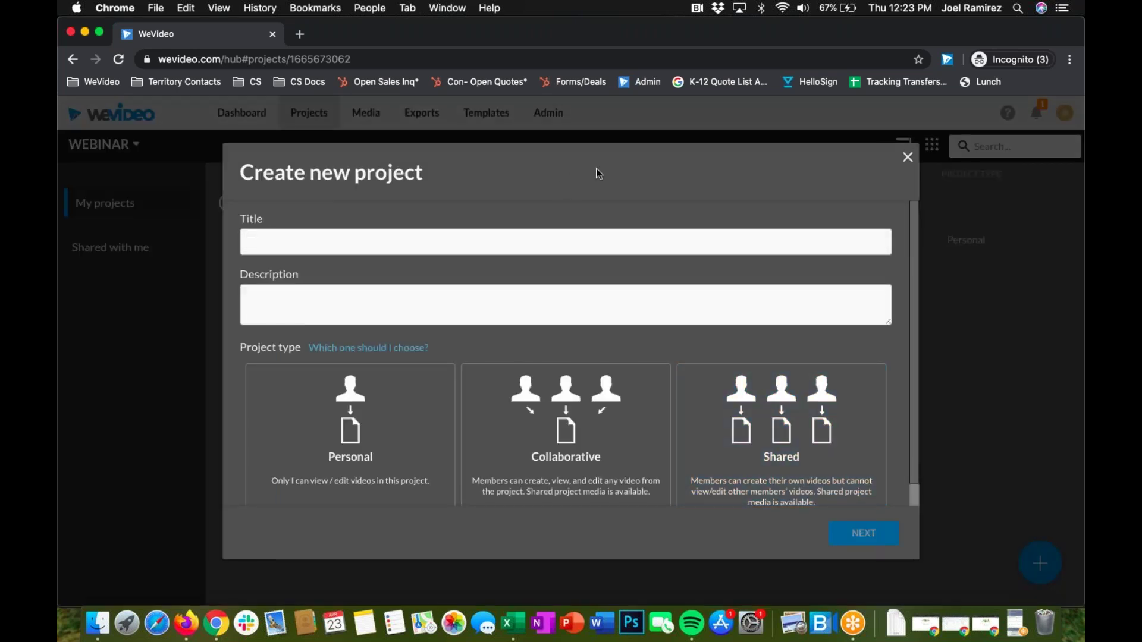
{"action": "type", "text": "Test - 4/23"}
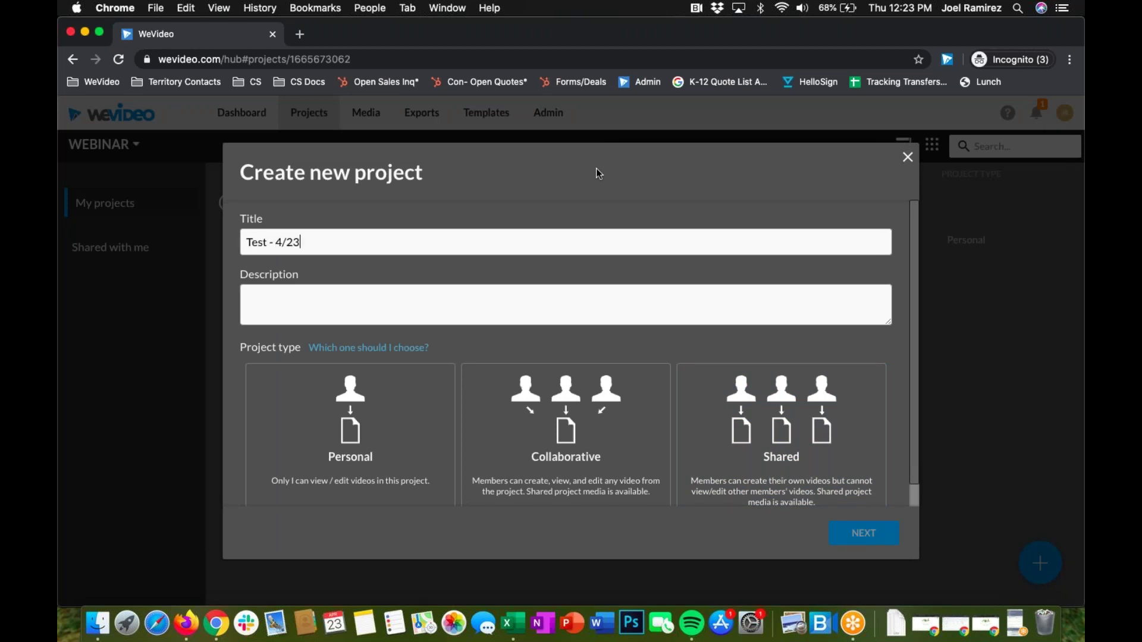
{"action": "left_click", "coordinate": [402, 480]}
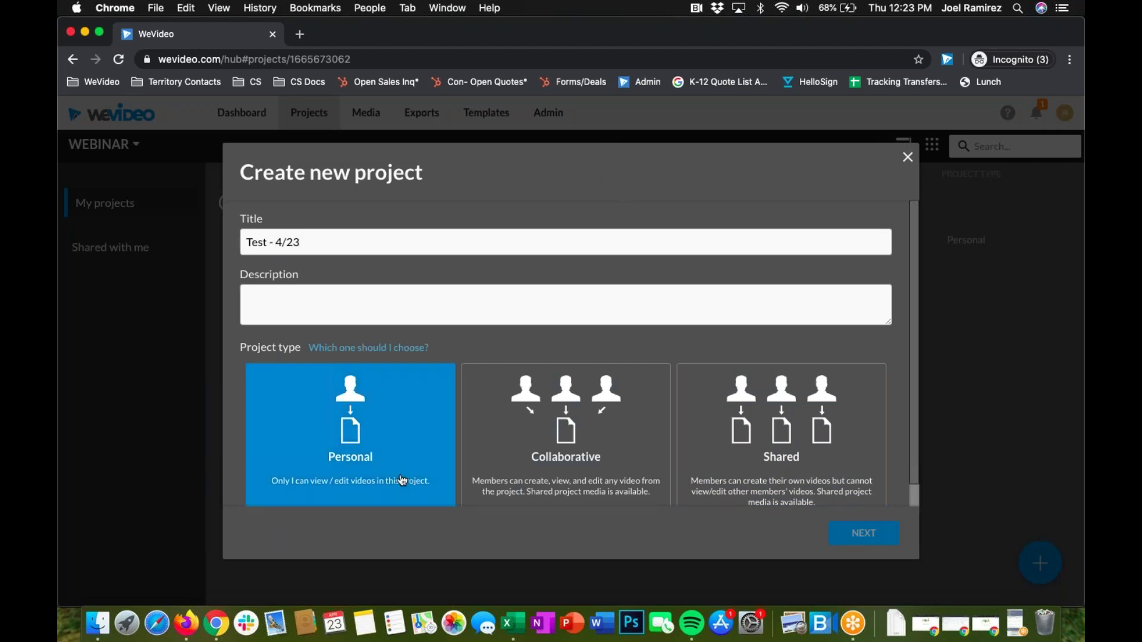
{"action": "left_click", "coordinate": [866, 533]}
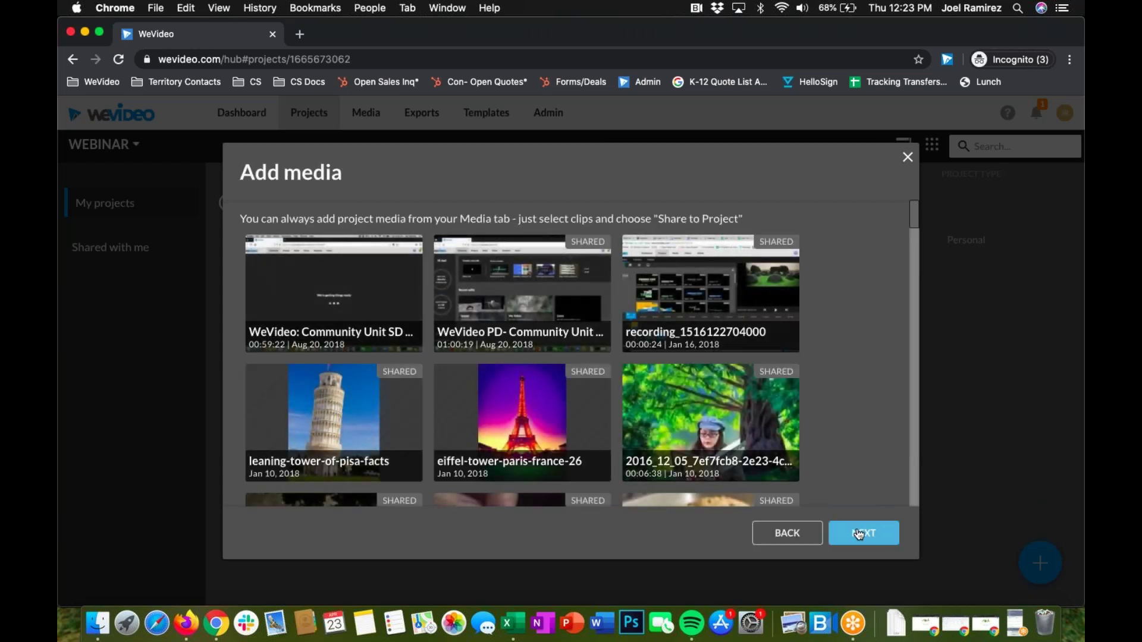
{"action": "left_click", "coordinate": [786, 533]}
{"action": "left_click", "coordinate": [908, 157]}
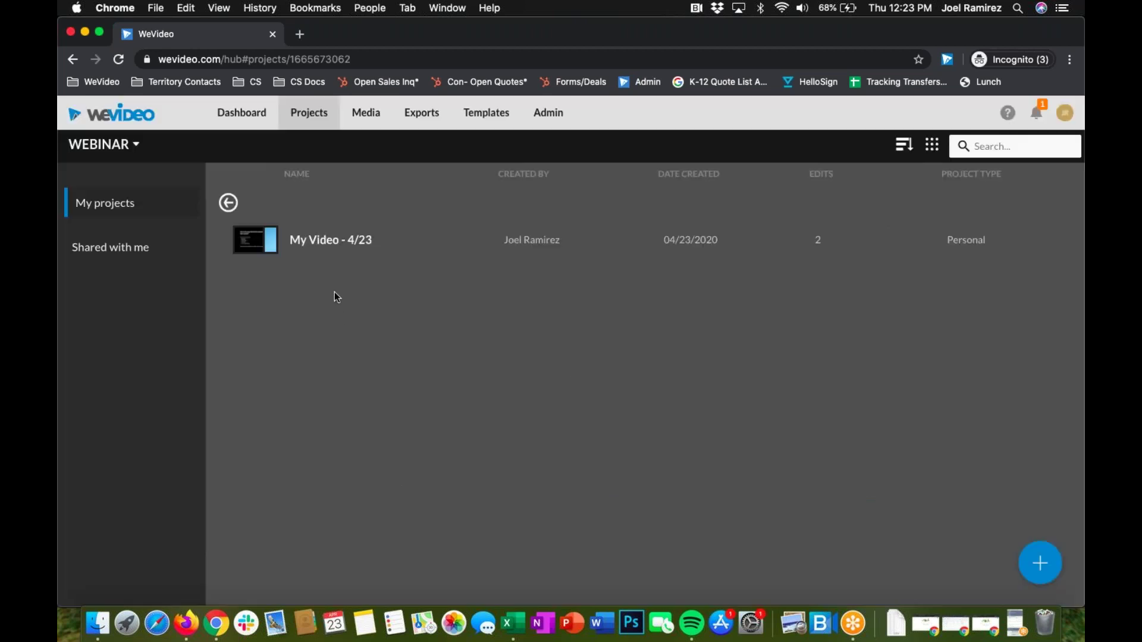
- Open the My Video - 4/23 project and create a new 16:9 video edit in it
{"action": "left_click", "coordinate": [334, 237]}
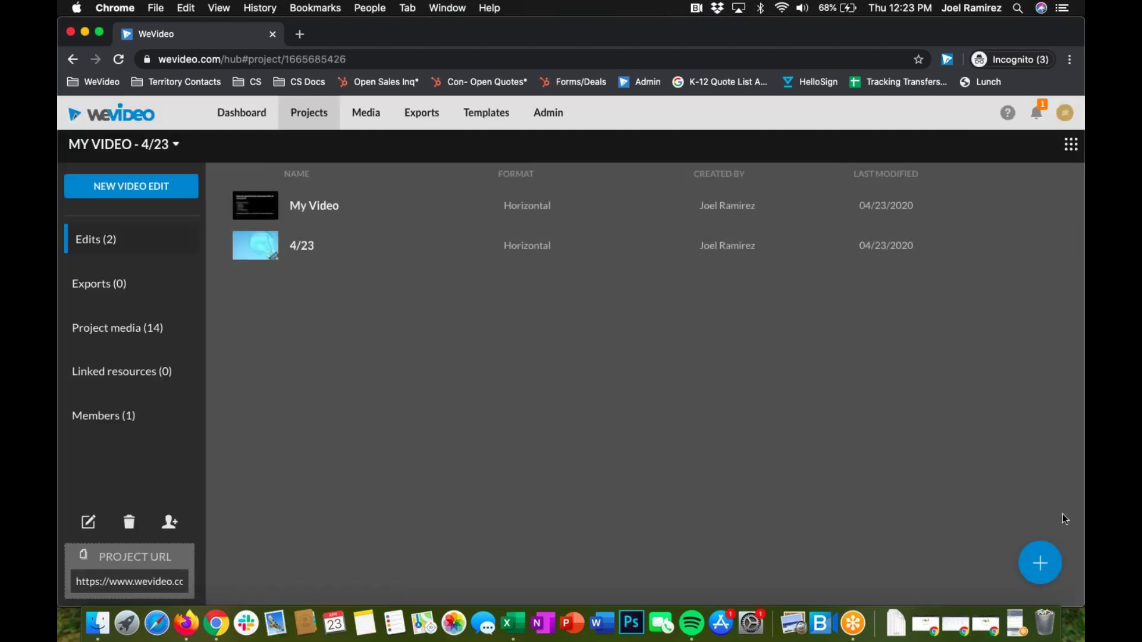
{"action": "left_click", "coordinate": [1042, 565]}
{"action": "left_click", "coordinate": [506, 265]}
{"action": "left_click", "coordinate": [747, 534]}
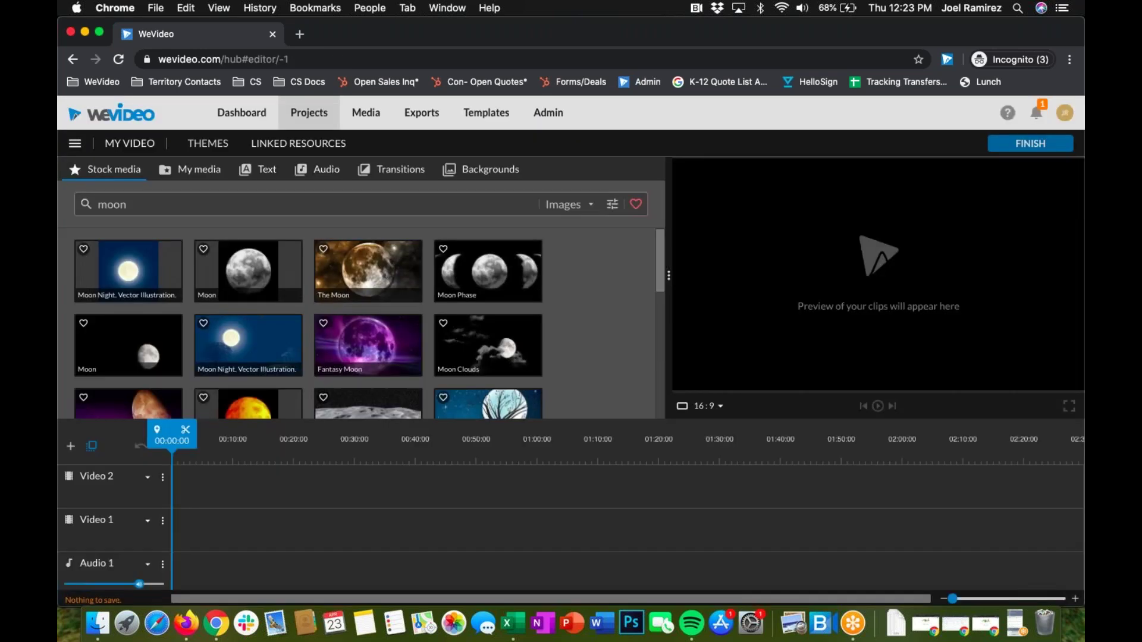
- Switch the edit to the storyboard layout and add the full-disc Moon stock image after the title clip
{"action": "left_click", "coordinate": [74, 146]}
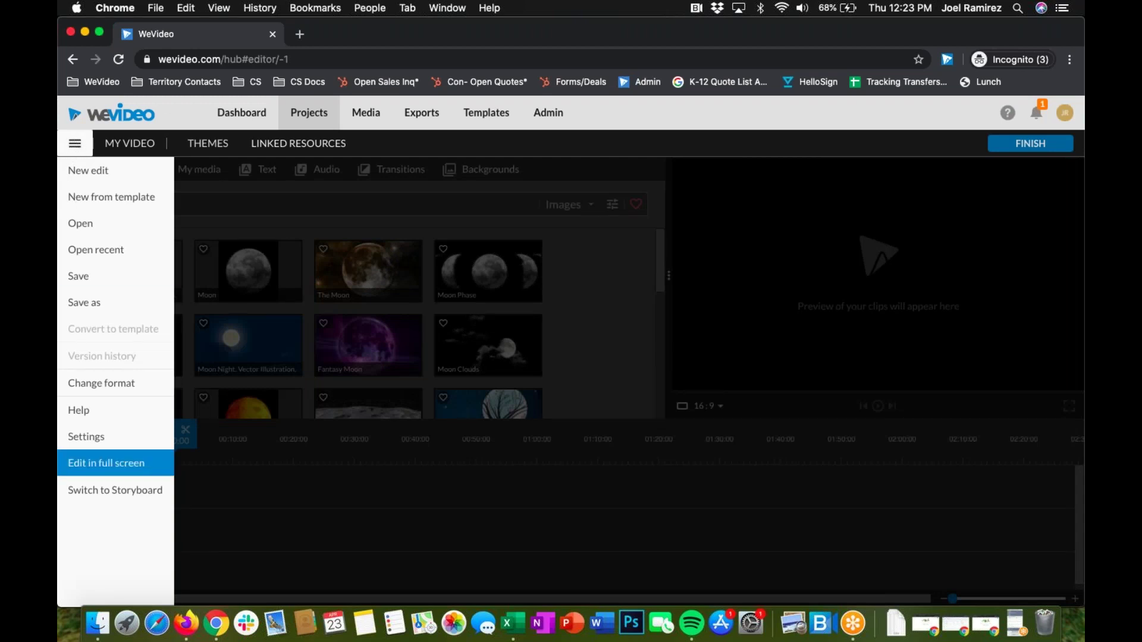
{"action": "left_click", "coordinate": [111, 494]}
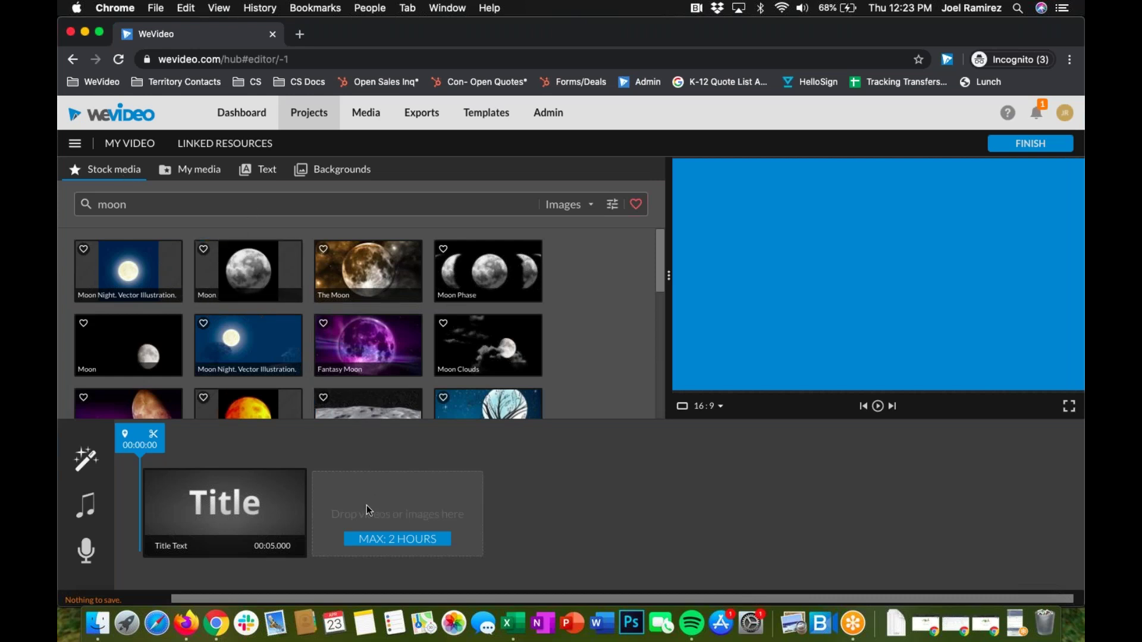
{"action": "left_click", "coordinate": [250, 267]}
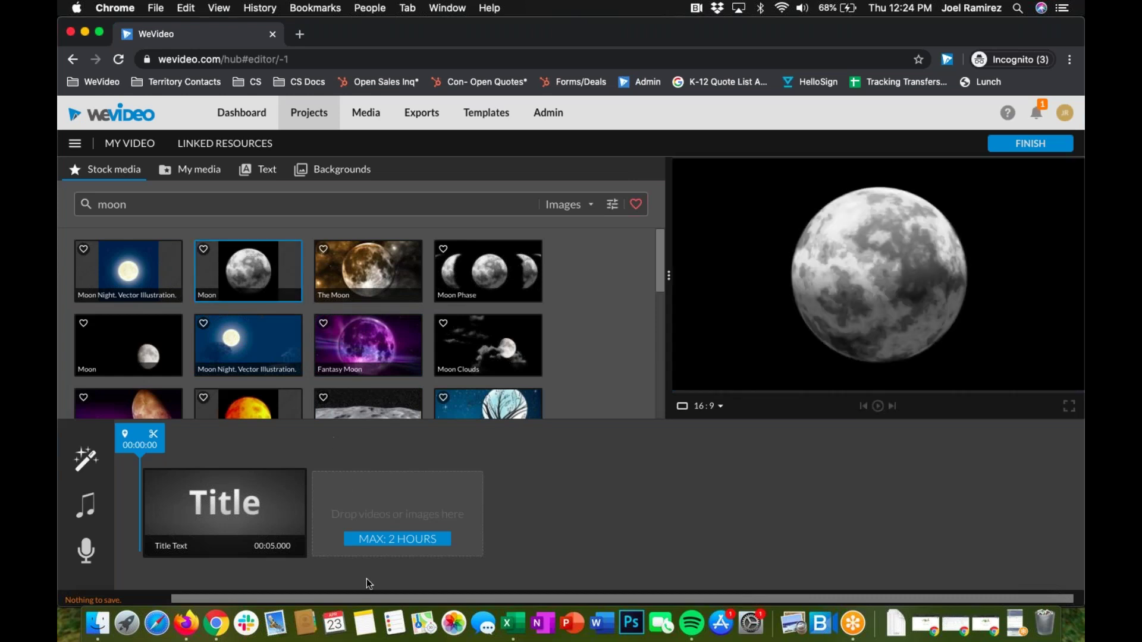
{"action": "left_click_drag", "start_coordinate": [203, 261], "coordinate": [352, 515]}
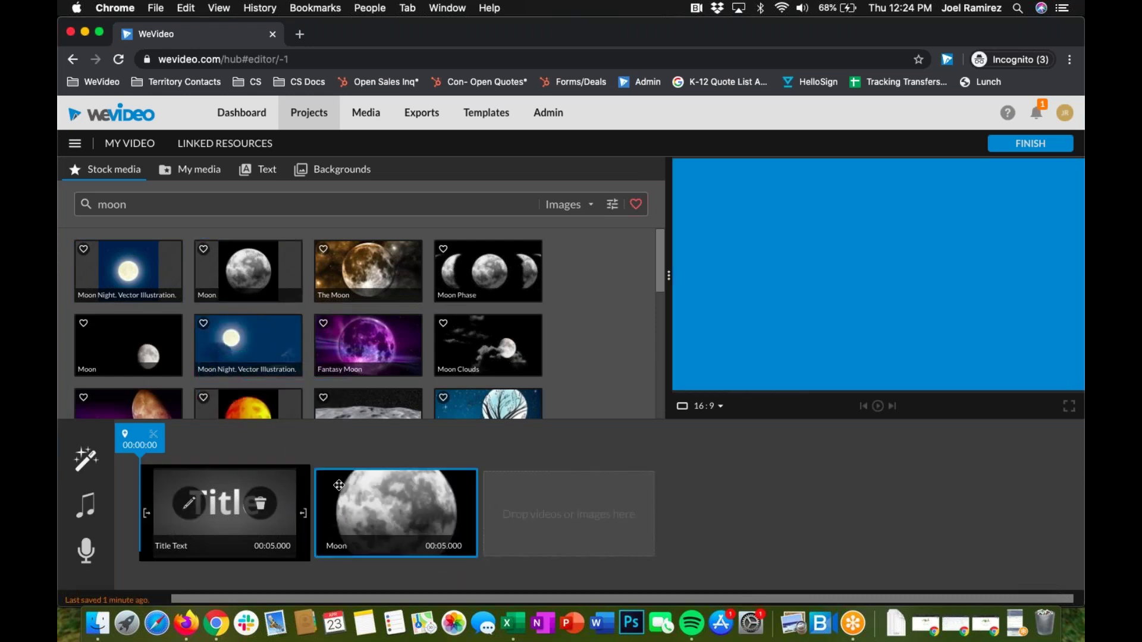
- Add the 2016_09_26_830e0666 clip from My media to the storyboard and move the Moon image after it
{"action": "left_click", "coordinate": [195, 172]}
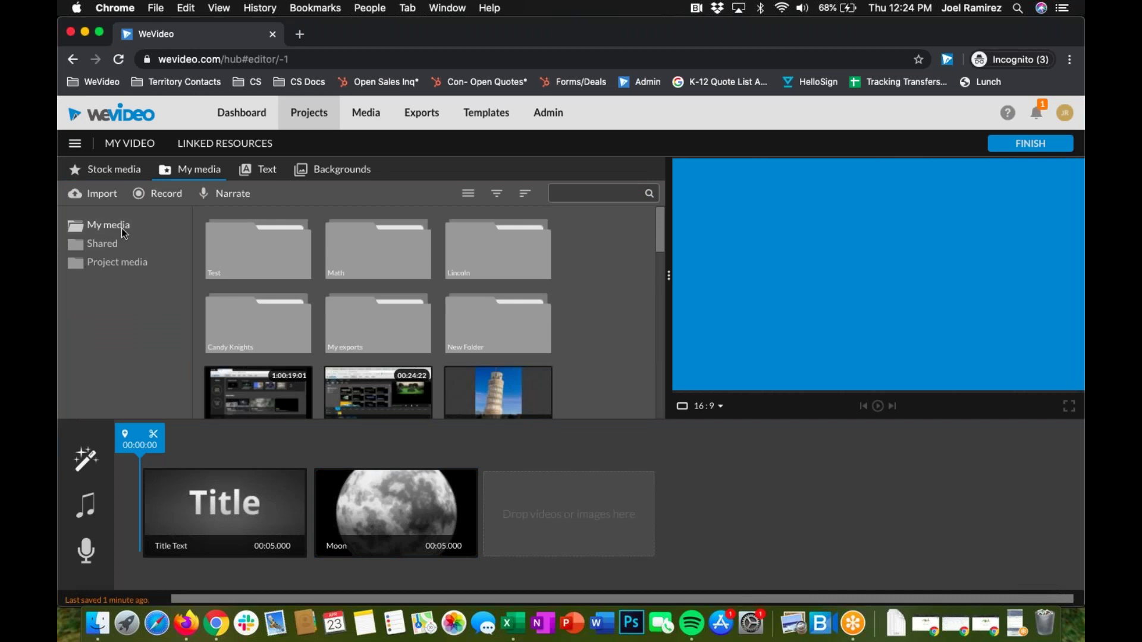
{"action": "scroll", "coordinate": [482, 292], "scroll_direction": "down", "scroll_amount": 3}
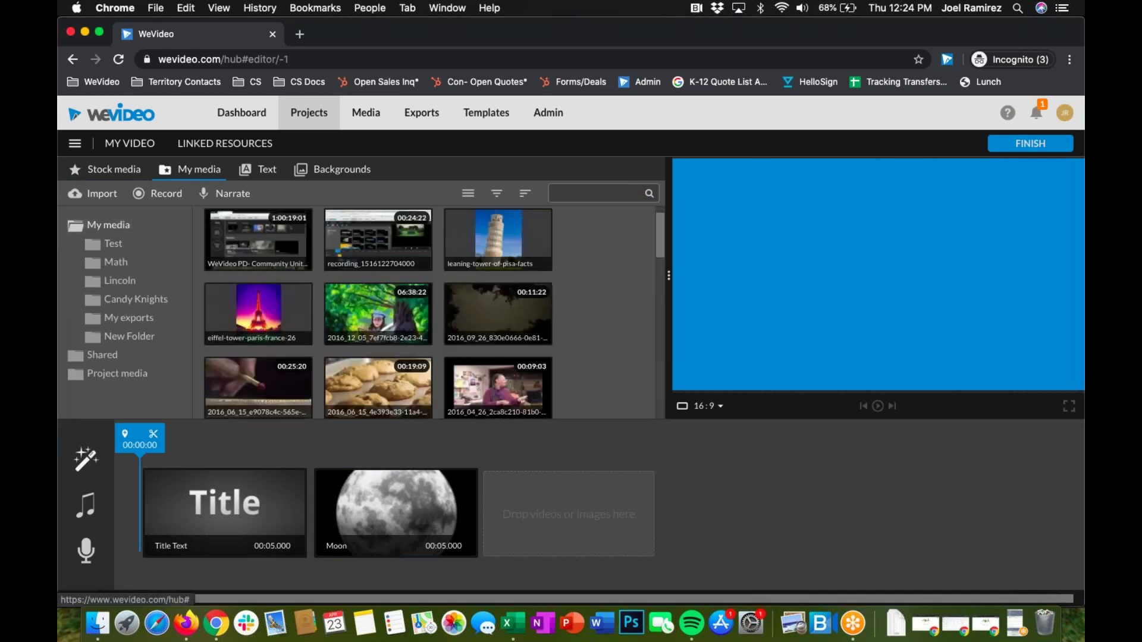
{"action": "scroll", "coordinate": [287, 227], "scroll_direction": "up", "scroll_amount": 2}
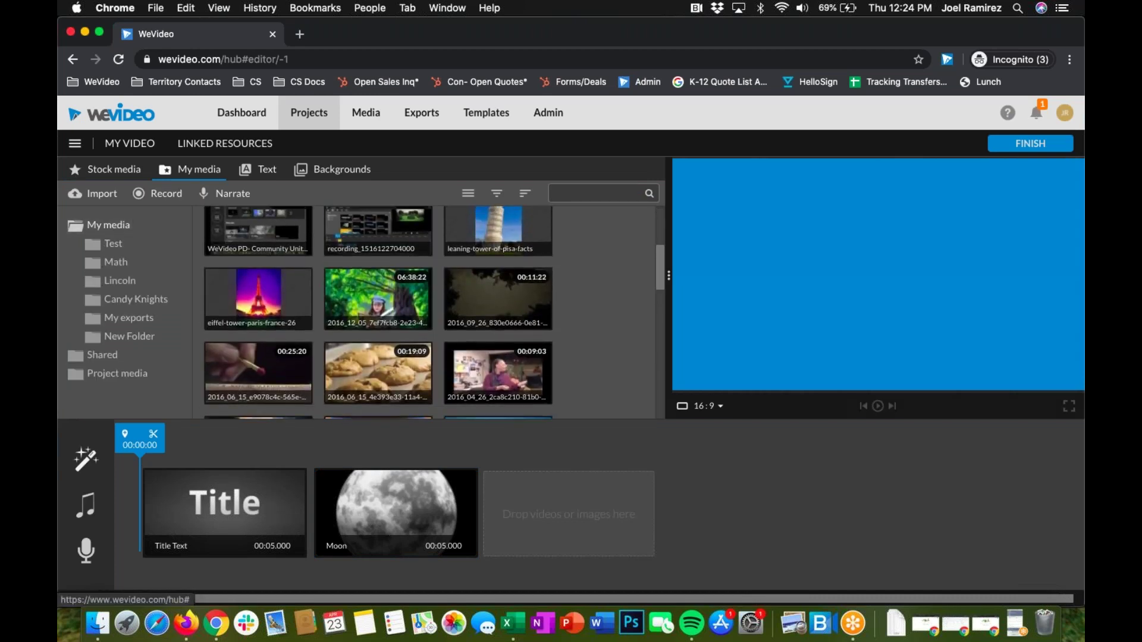
{"action": "left_click_drag", "start_coordinate": [494, 348], "coordinate": [560, 512]}
{"action": "left_click", "coordinate": [379, 507]}
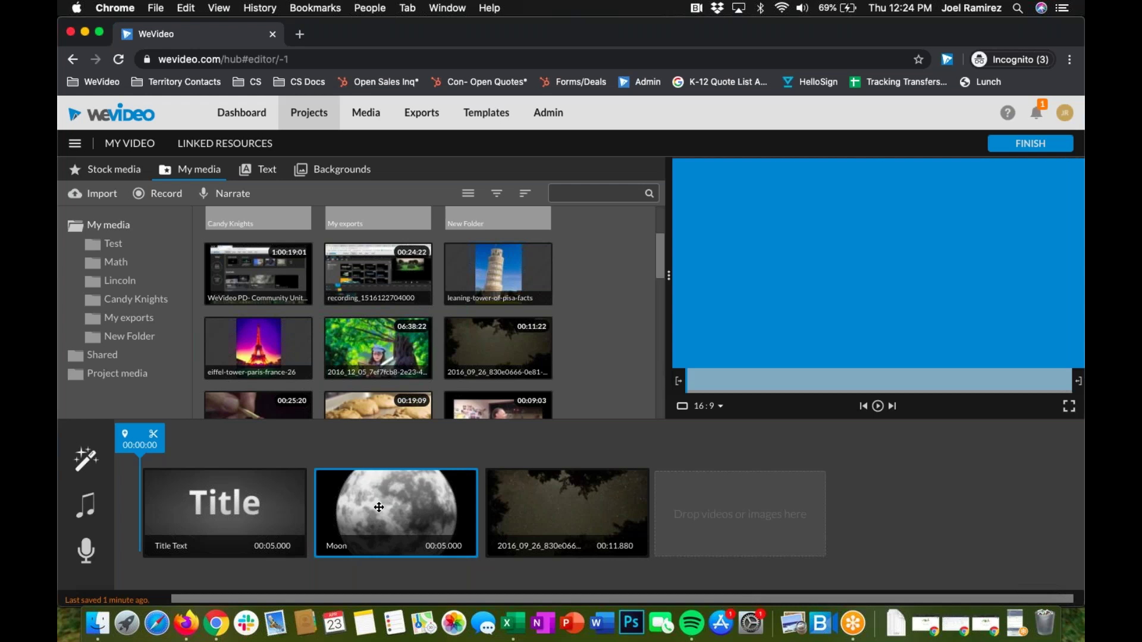
{"action": "left_click_drag", "start_coordinate": [378, 507], "coordinate": [729, 510]}
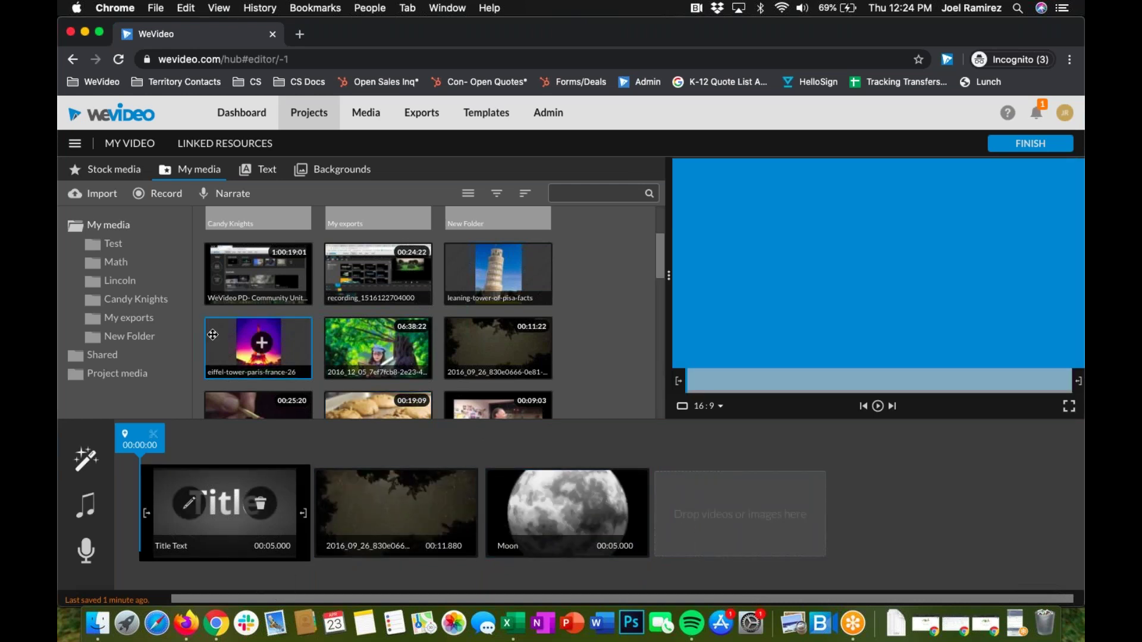
- Add the Whisper - Title motion text at the end of the storyboard and open it for editing
{"action": "left_click", "coordinate": [266, 172]}
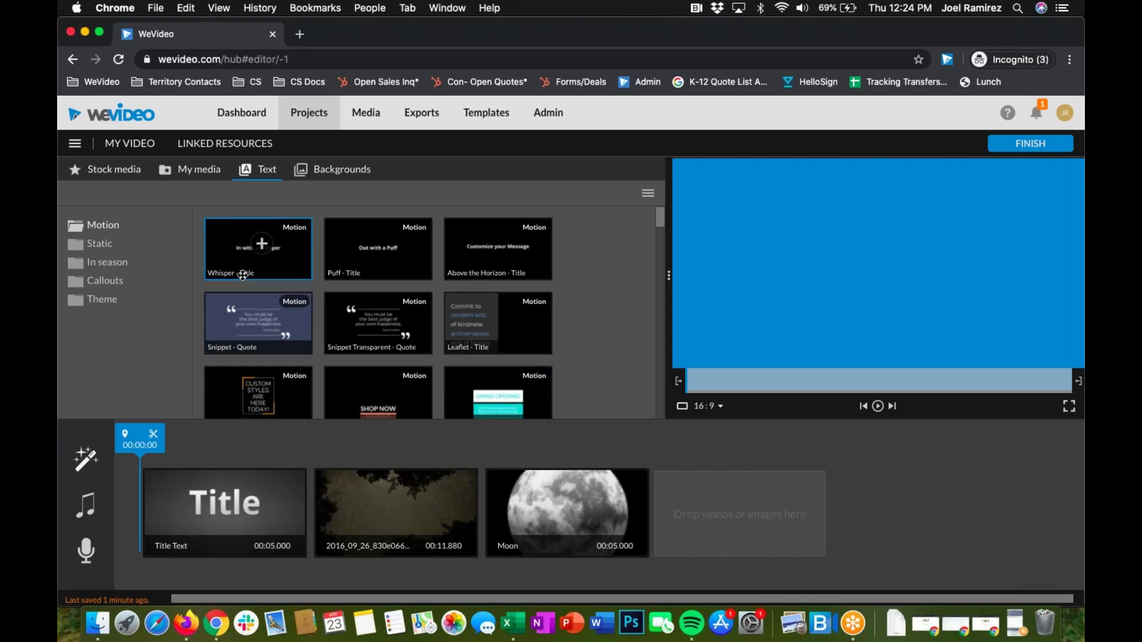
{"action": "left_click_drag", "start_coordinate": [232, 256], "coordinate": [730, 514]}
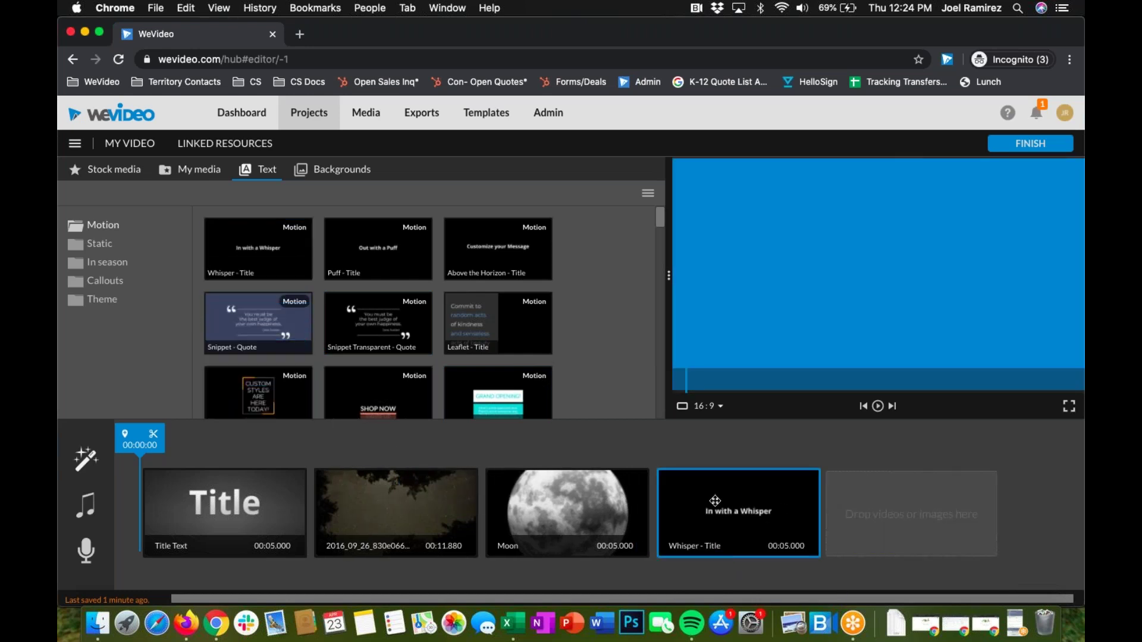
{"action": "left_click", "coordinate": [702, 503]}
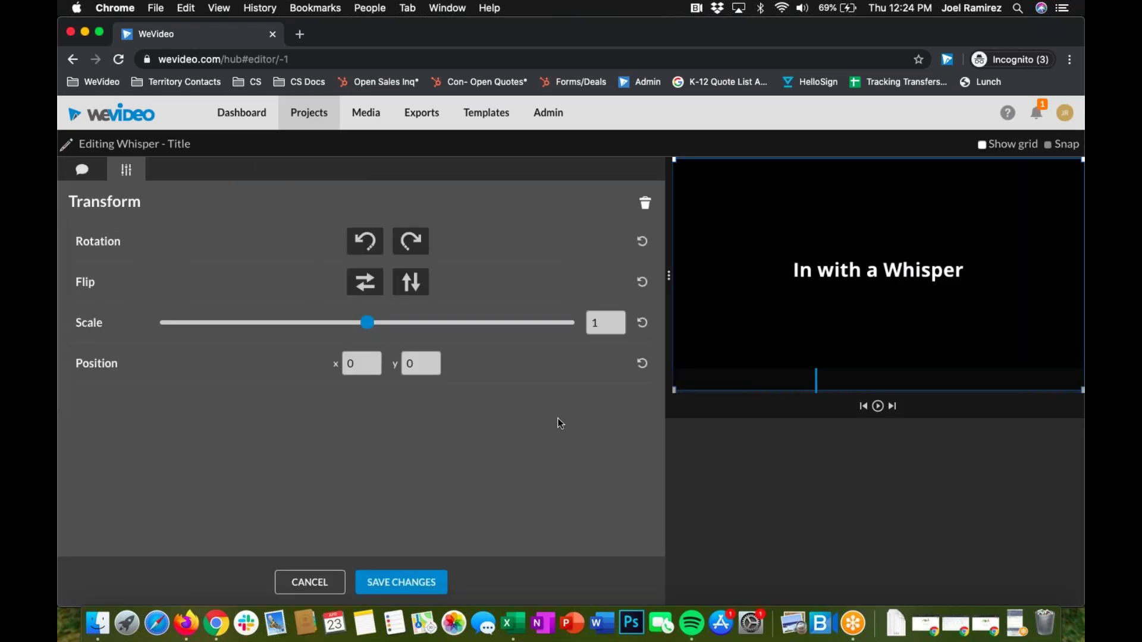
- Set the Whisper title's color to yellow and its font to 2Dumb, and save the clip changes
{"action": "left_click", "coordinate": [91, 174]}
{"action": "left_click", "coordinate": [210, 310]}
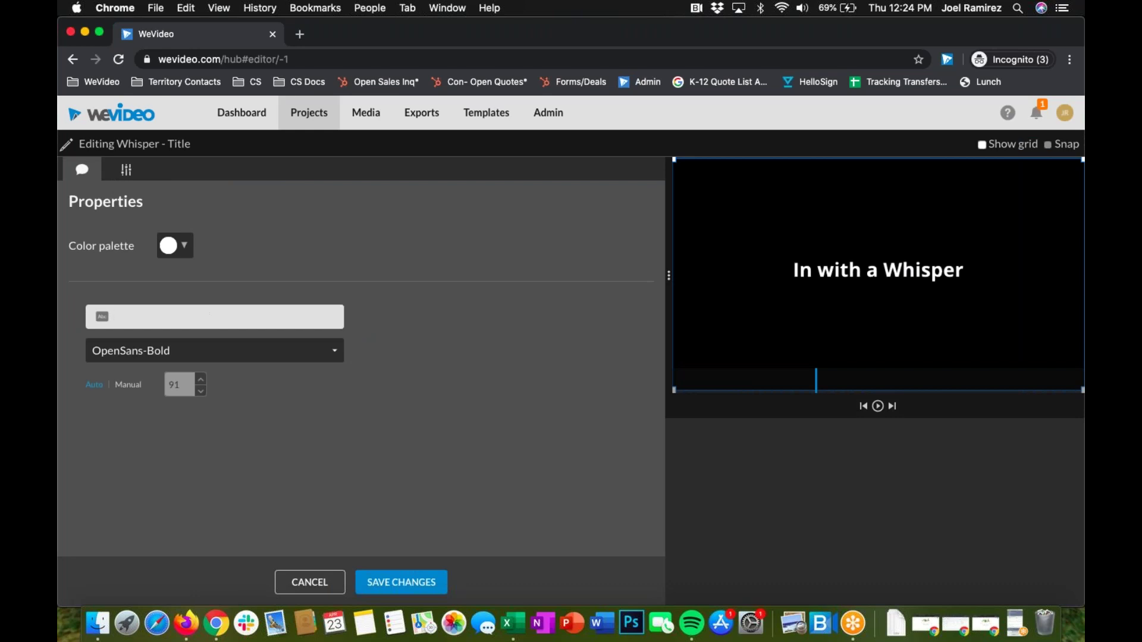
{"action": "left_click", "coordinate": [169, 245]}
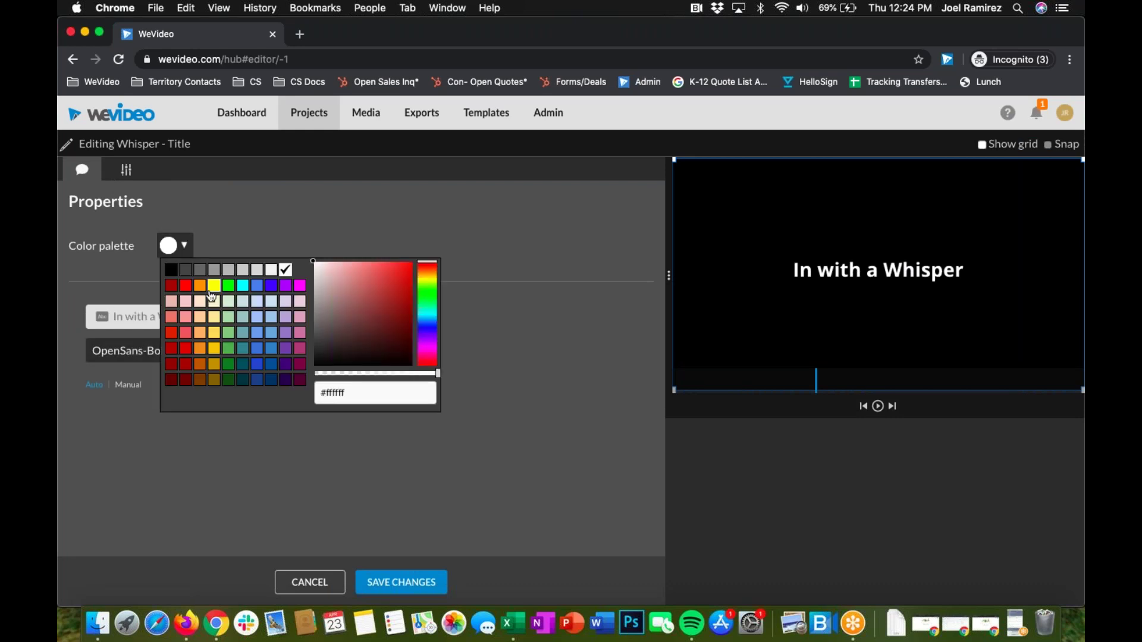
{"action": "left_click", "coordinate": [212, 288]}
{"action": "left_click", "coordinate": [245, 355]}
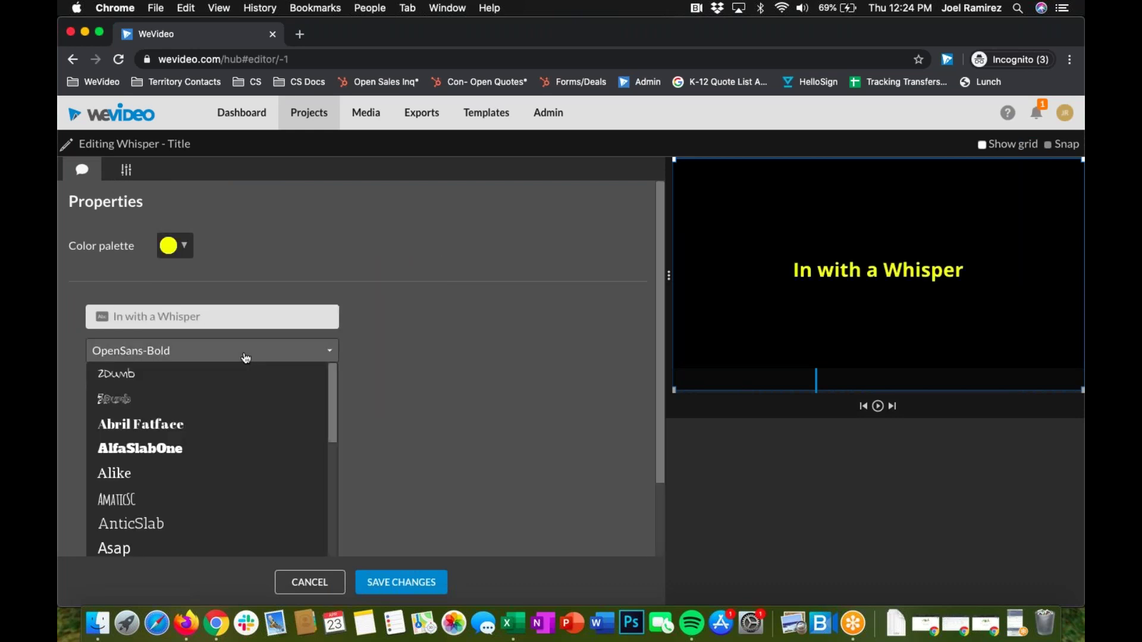
{"action": "left_click", "coordinate": [192, 375]}
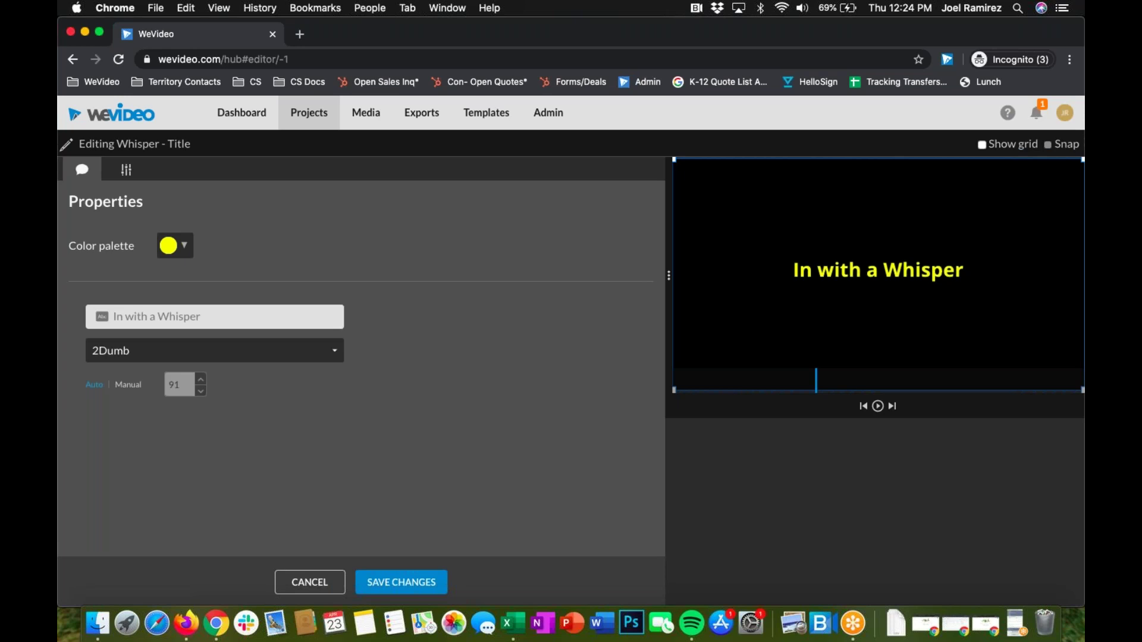
{"action": "left_click", "coordinate": [150, 317]}
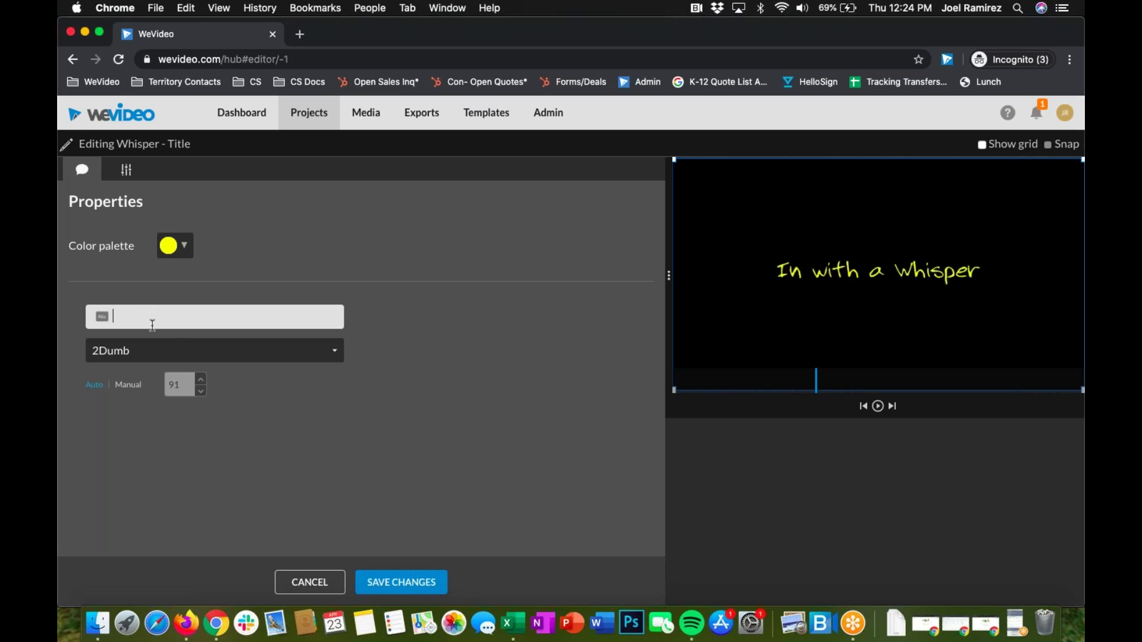
{"action": "left_click", "coordinate": [401, 582]}
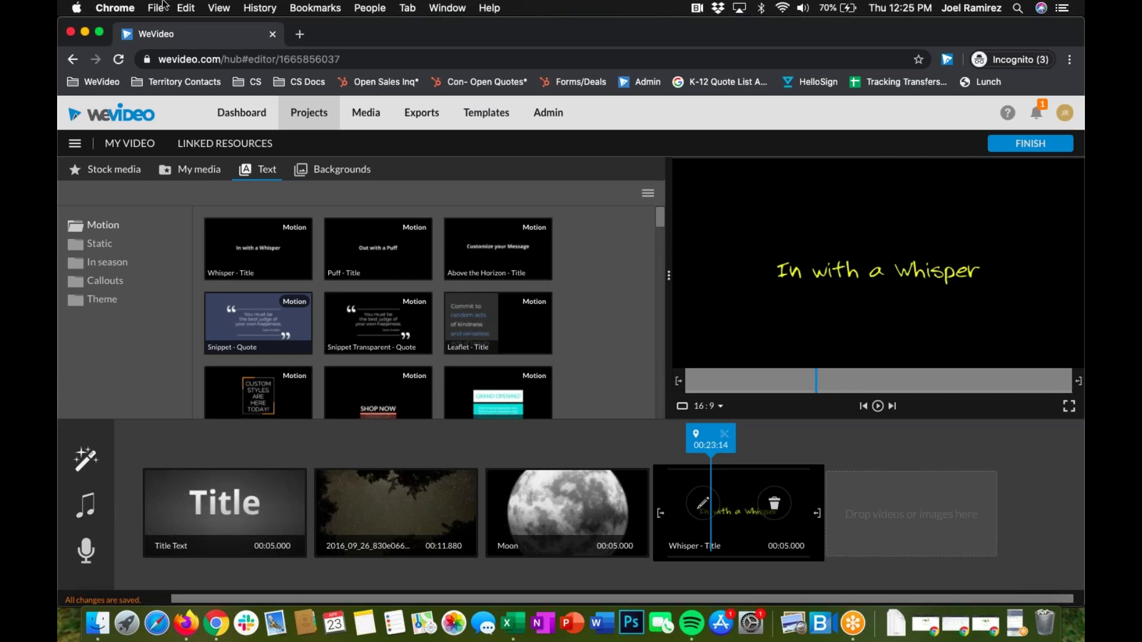
- Switch the edit back to the timeline layout and delete every clip from the Video 1 track
{"action": "left_click", "coordinate": [76, 145]}
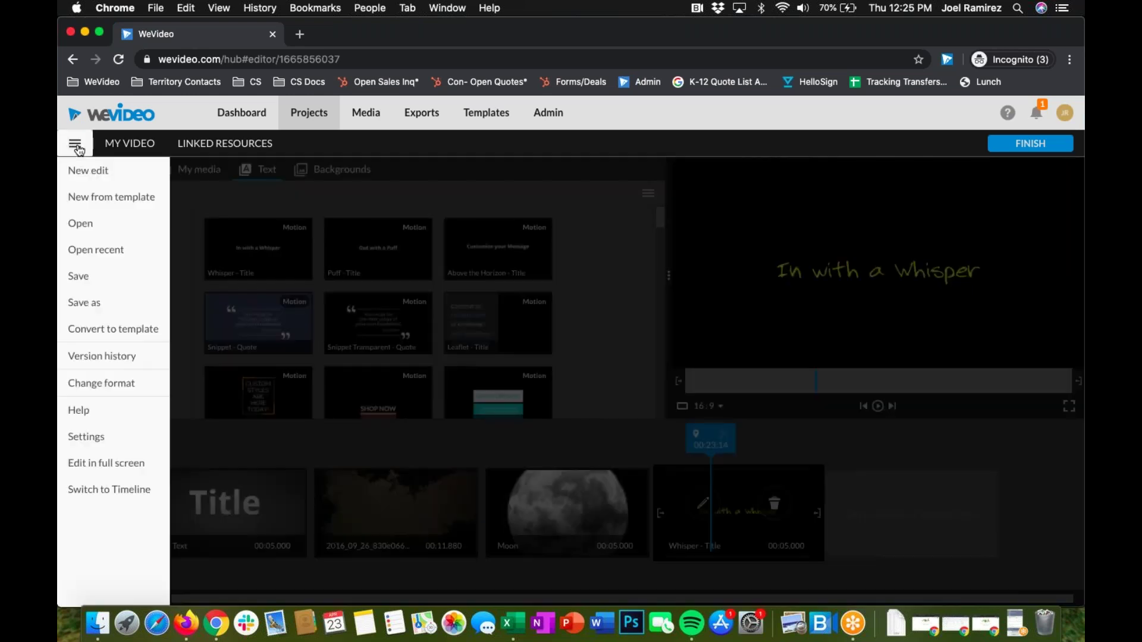
{"action": "left_click", "coordinate": [87, 493]}
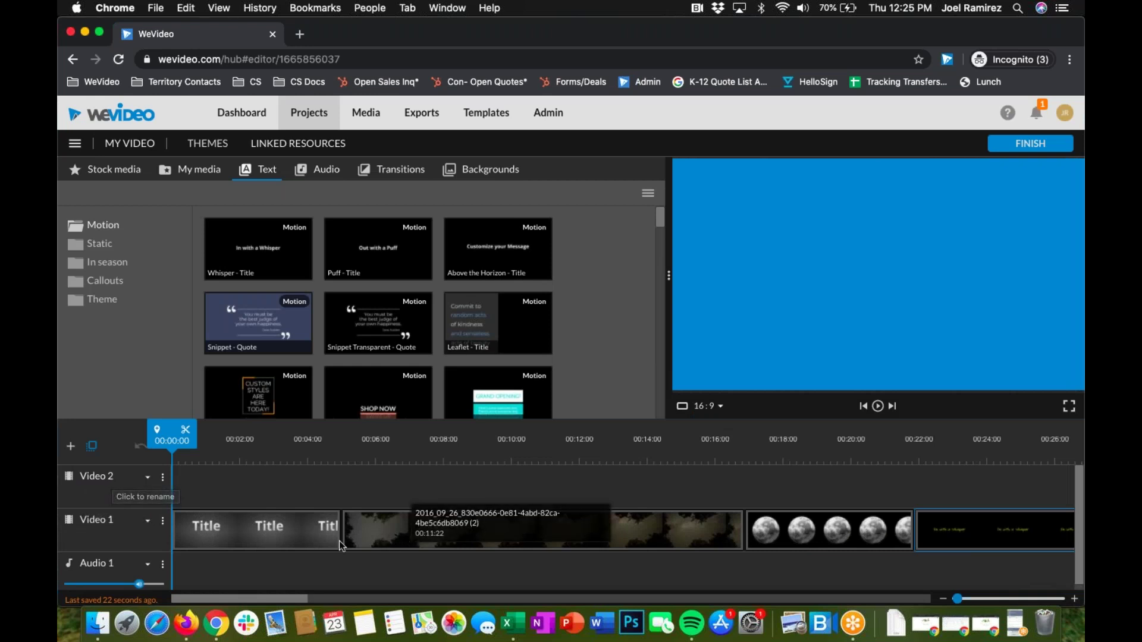
{"action": "left_click", "coordinate": [266, 528]}
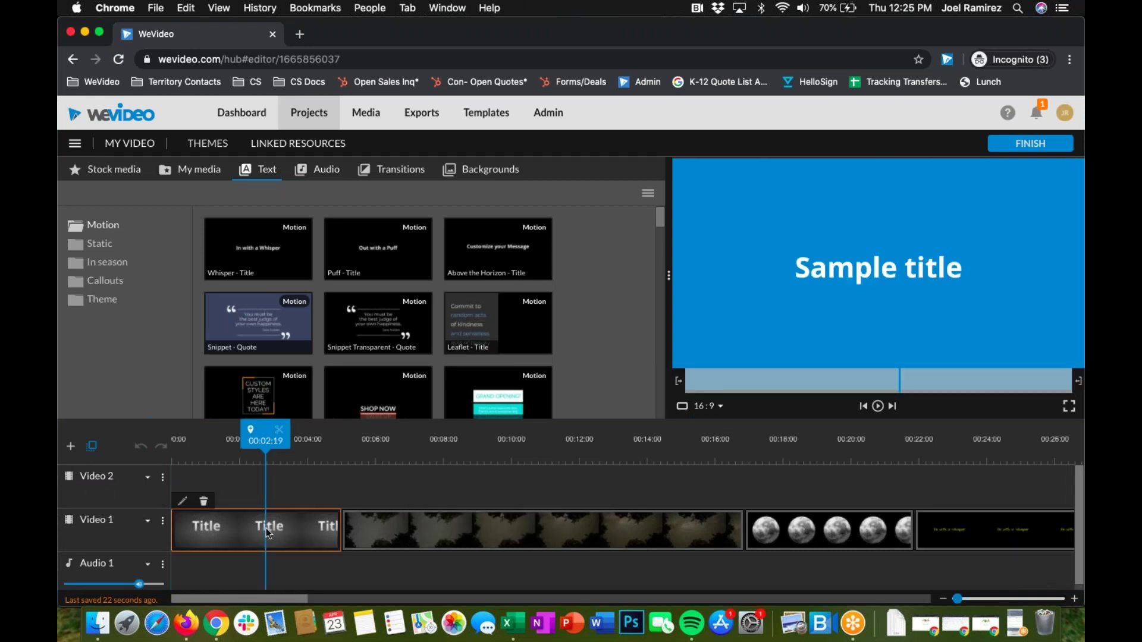
{"action": "key", "text": "Delete"}
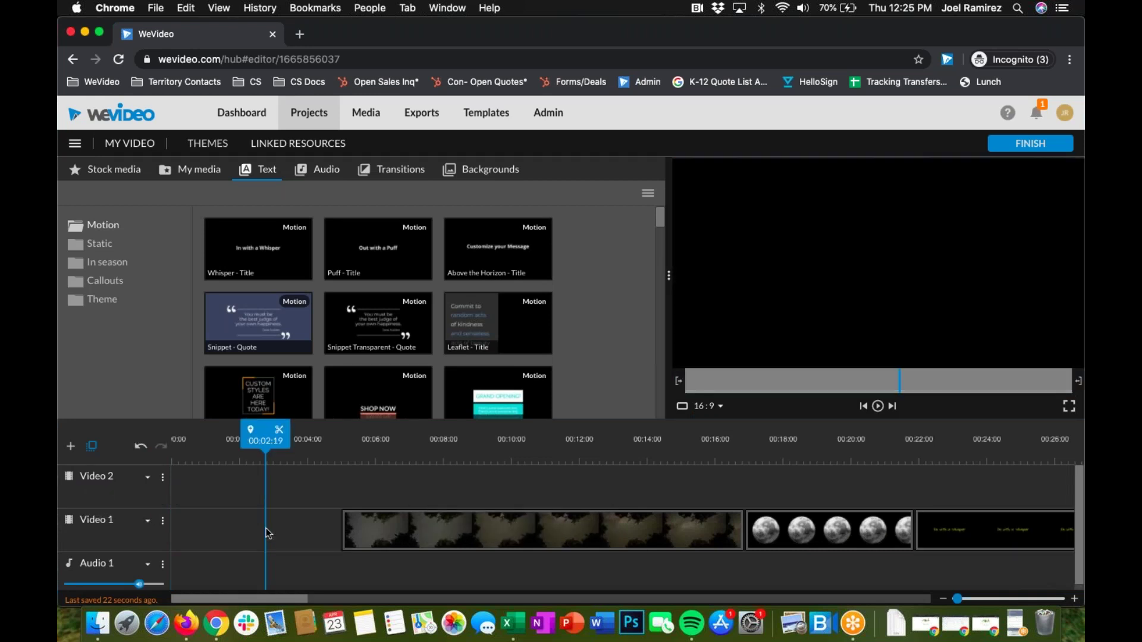
{"action": "left_click", "coordinate": [446, 541]}
{"action": "key", "text": "Delete"}
{"action": "left_click", "coordinate": [829, 535]}
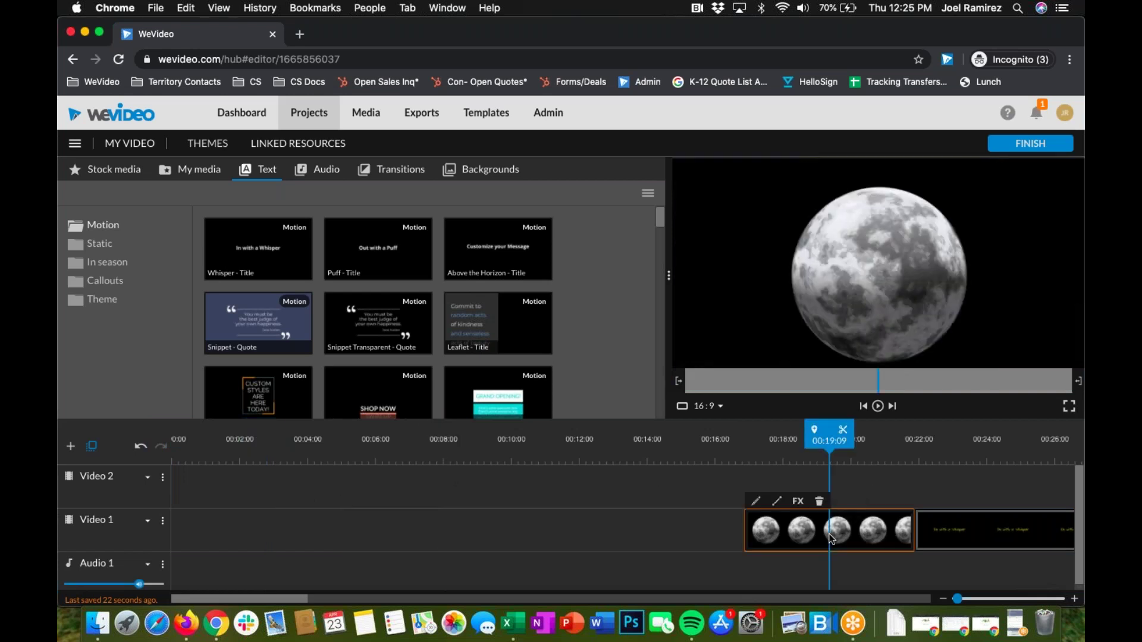
{"action": "left_click", "coordinate": [746, 480]}
{"action": "left_click_drag", "start_coordinate": [748, 480], "coordinate": [1004, 565]}
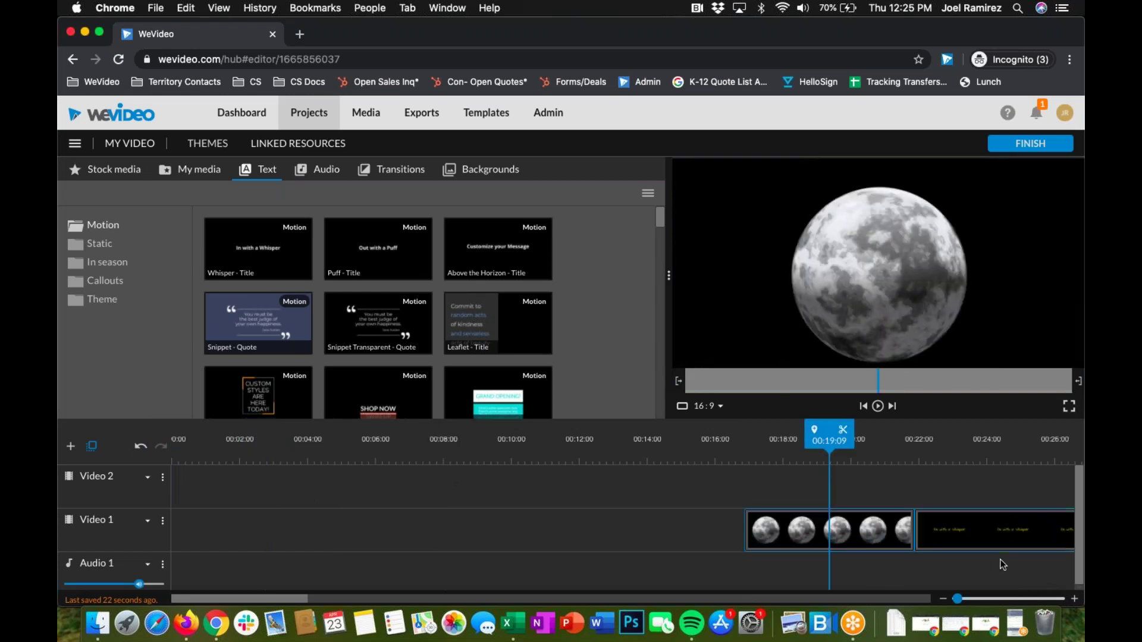
{"action": "key", "text": "Delete"}
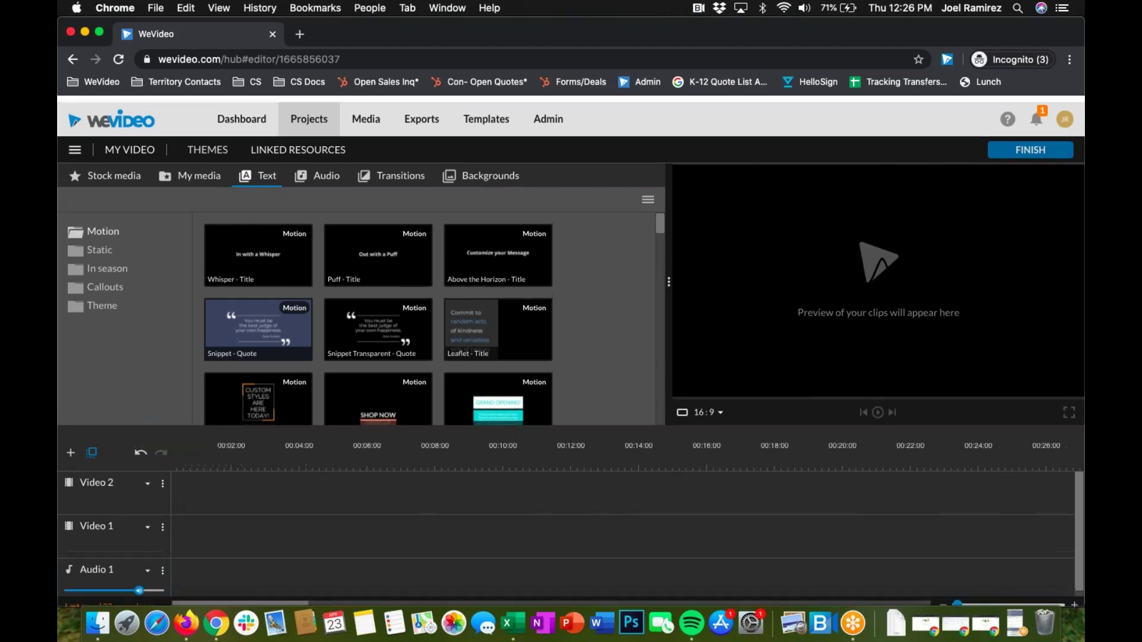
- Add a new video track named Video 3 to the timeline
{"action": "left_click", "coordinate": [71, 446]}
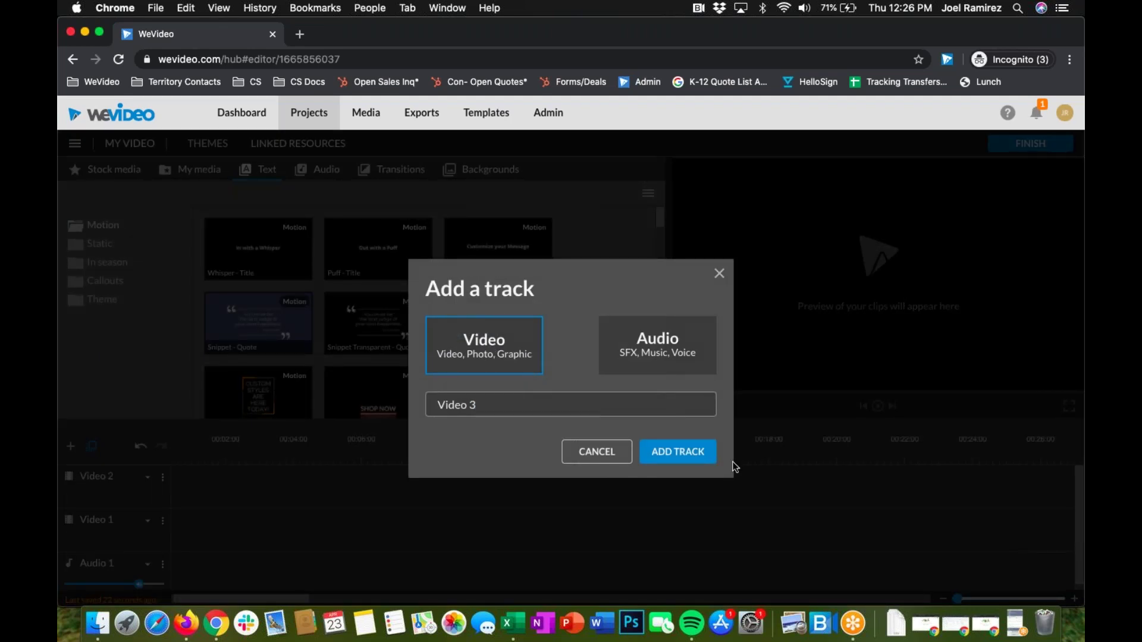
{"action": "left_click", "coordinate": [689, 451]}
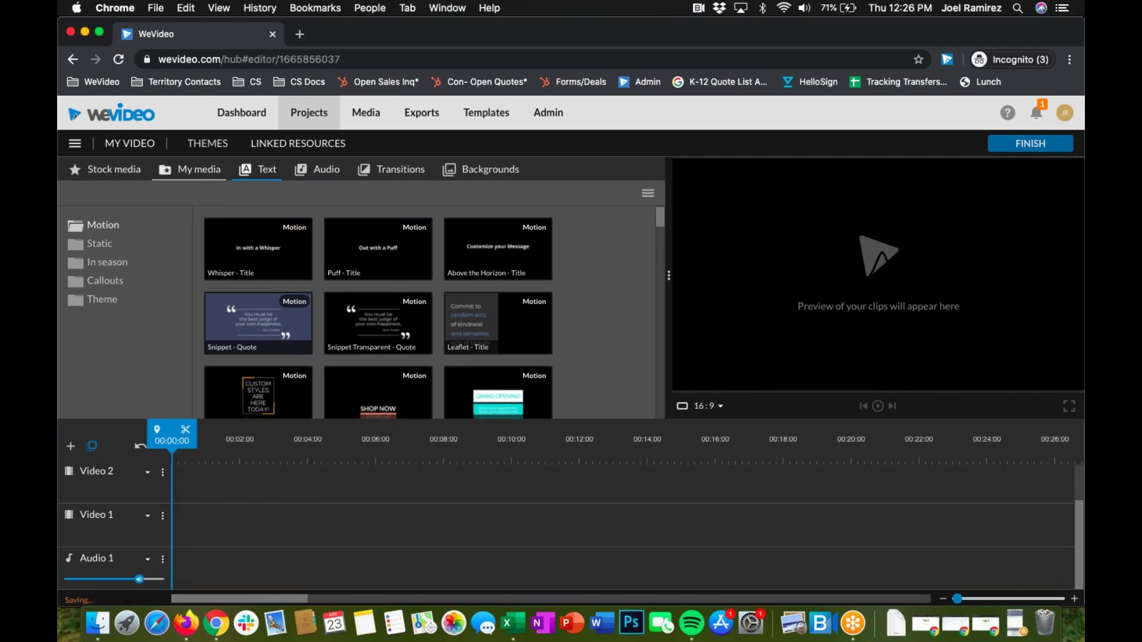
- Place the Chroma Welly clip from My media at the start of Video 1 and trim its end to about 15 seconds
{"action": "left_click", "coordinate": [177, 172]}
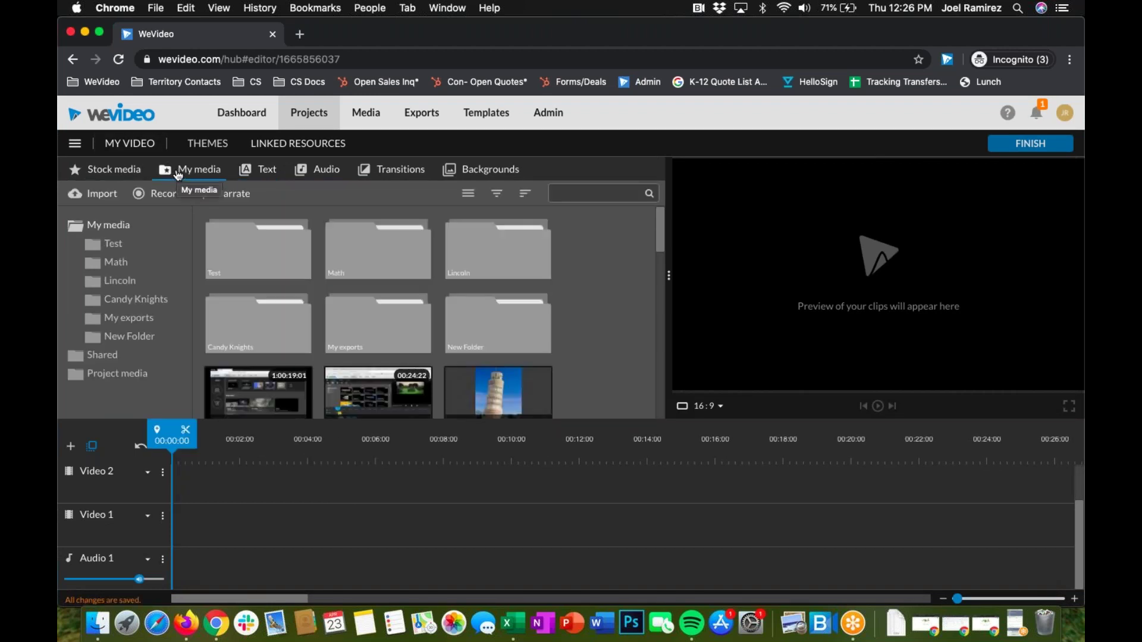
{"action": "scroll", "coordinate": [377, 315], "scroll_direction": "down", "scroll_amount": 3}
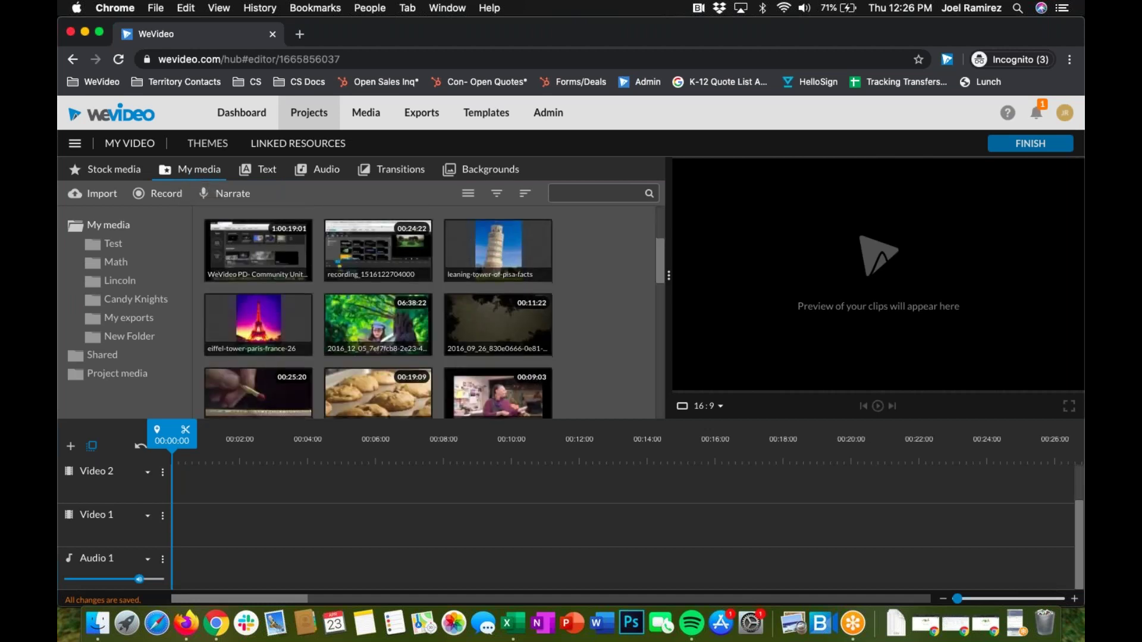
{"action": "scroll", "coordinate": [377, 312], "scroll_direction": "down", "scroll_amount": 5}
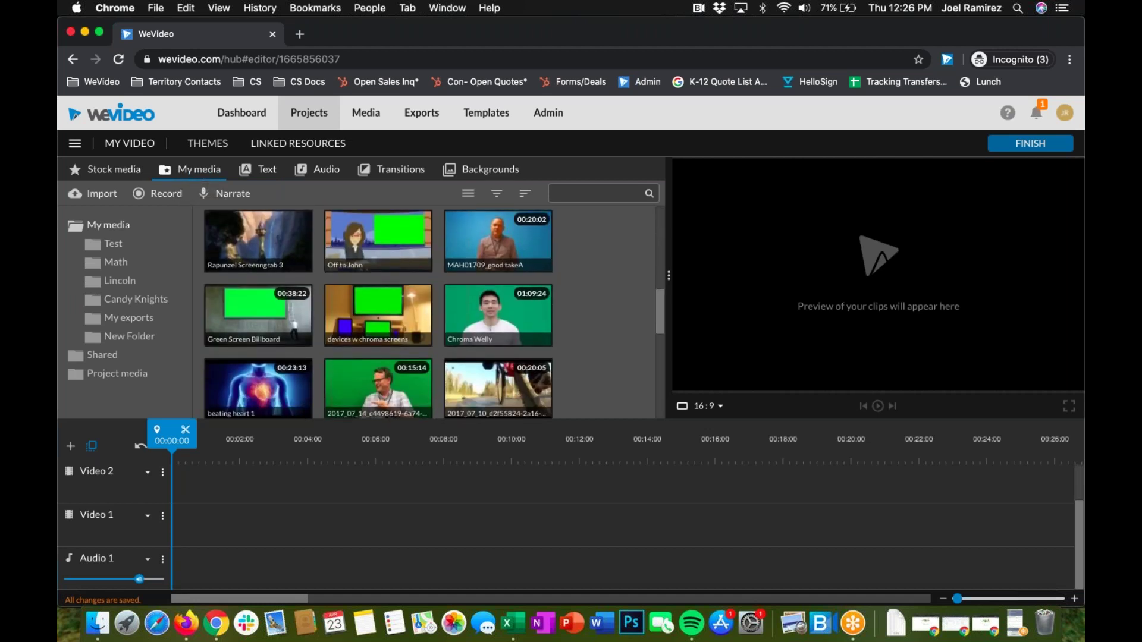
{"action": "left_click", "coordinate": [503, 312]}
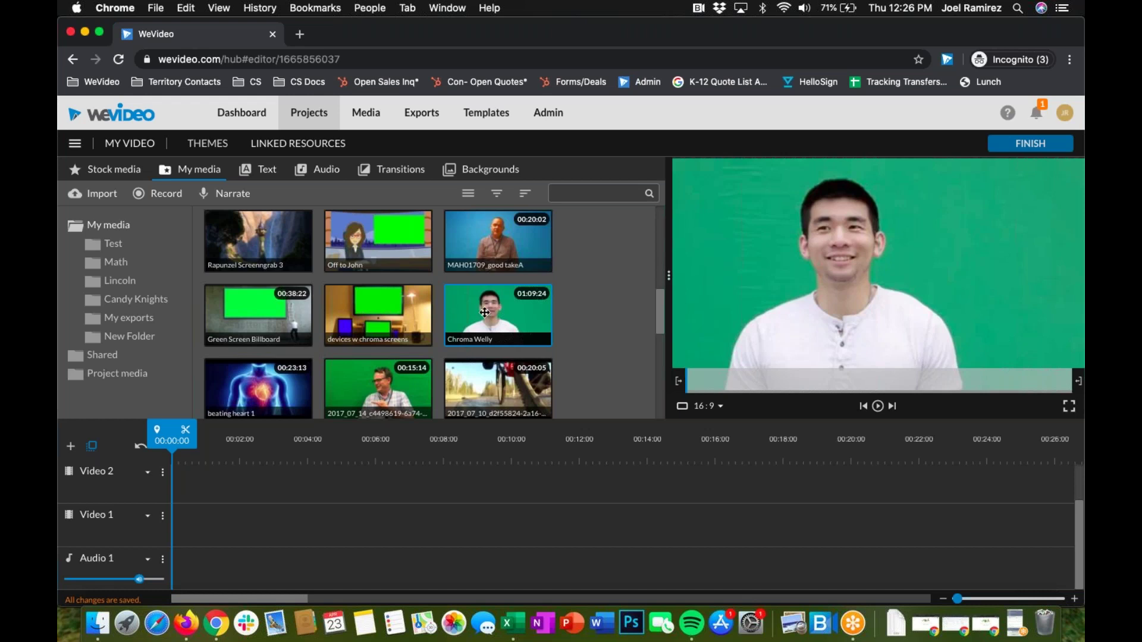
{"action": "left_click_drag", "start_coordinate": [296, 412], "coordinate": [176, 524]}
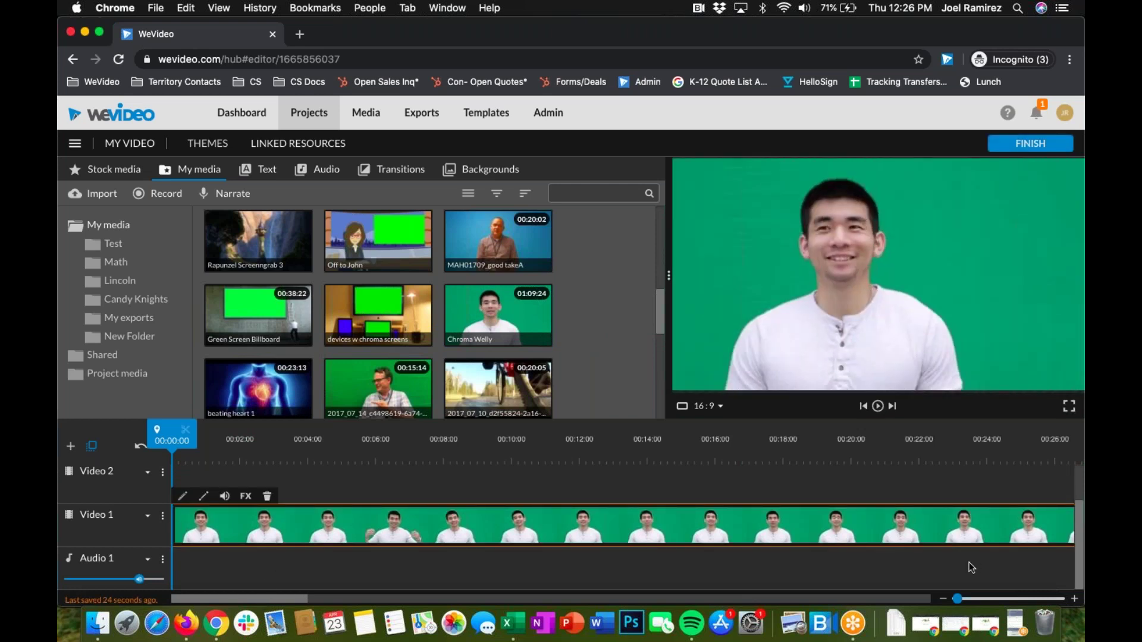
{"action": "left_click_drag", "start_coordinate": [957, 598], "coordinate": [889, 606]}
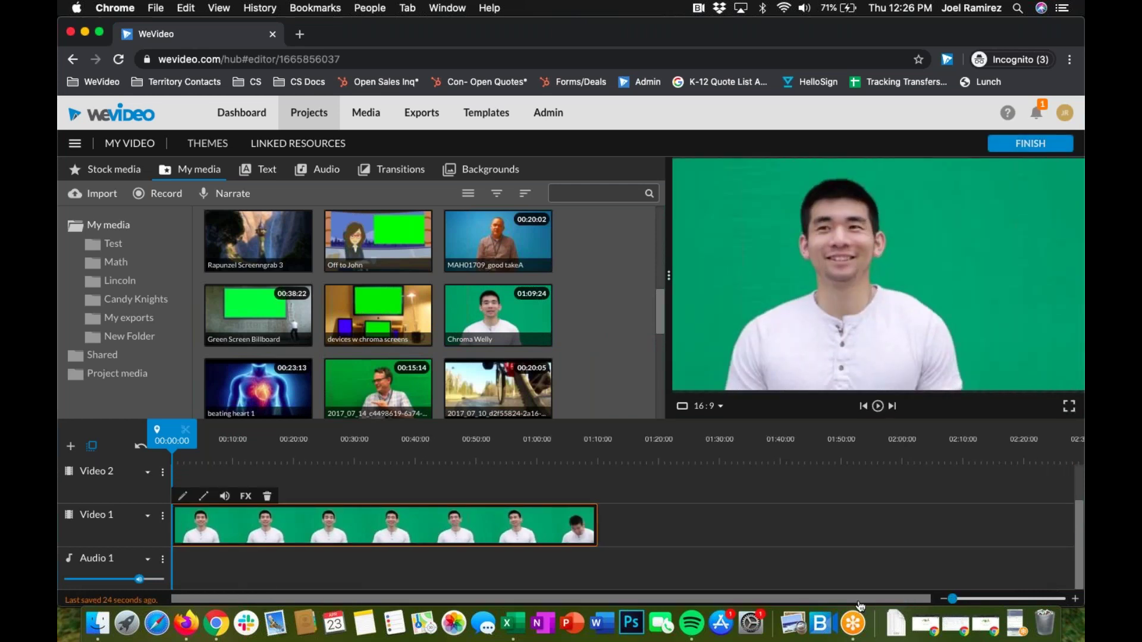
{"action": "left_click_drag", "start_coordinate": [597, 518], "coordinate": [263, 519]}
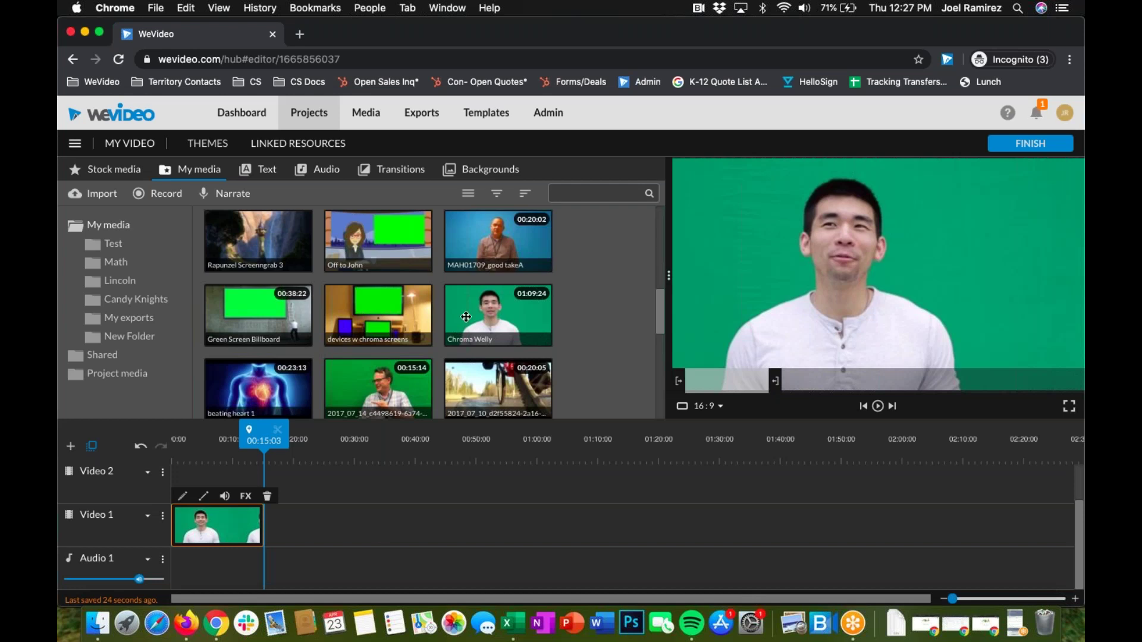
- Place the MAH01709_good takeA clip at the start of the Video 2 track, above the green-screen clip
{"action": "left_click", "coordinate": [498, 304]}
{"action": "left_click_drag", "start_coordinate": [498, 305], "coordinate": [475, 312]}
{"action": "left_click_drag", "start_coordinate": [476, 240], "coordinate": [208, 526]}
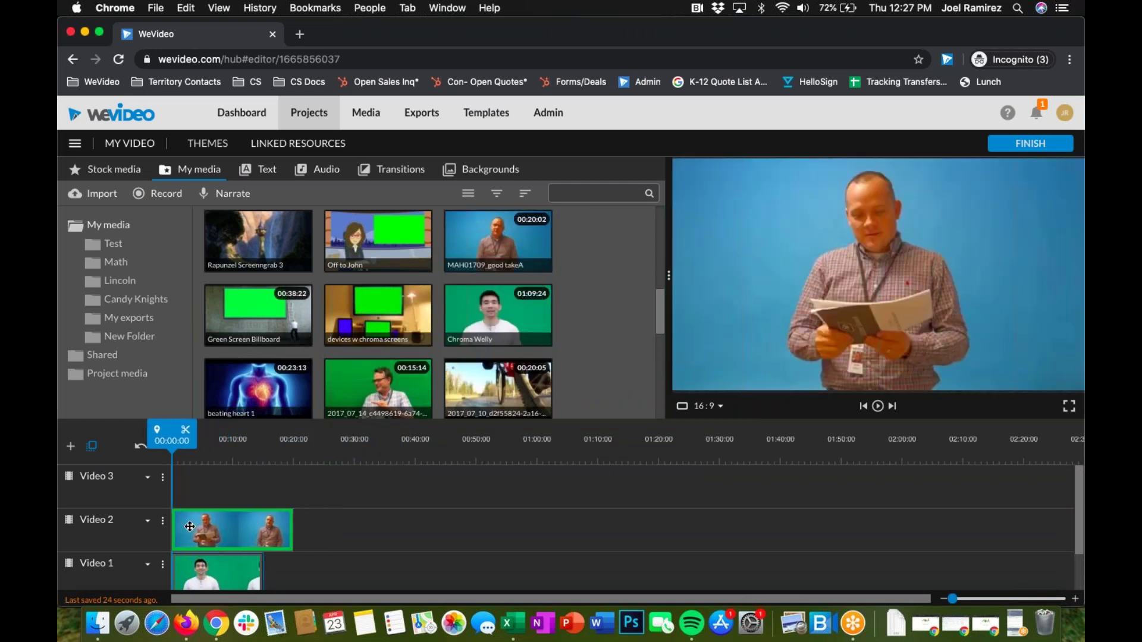
- Trim the end of the MAH01709_good takeA clip on Video 2 to about 15 seconds, matching the Chroma Welly clip
{"action": "left_click", "coordinate": [234, 525]}
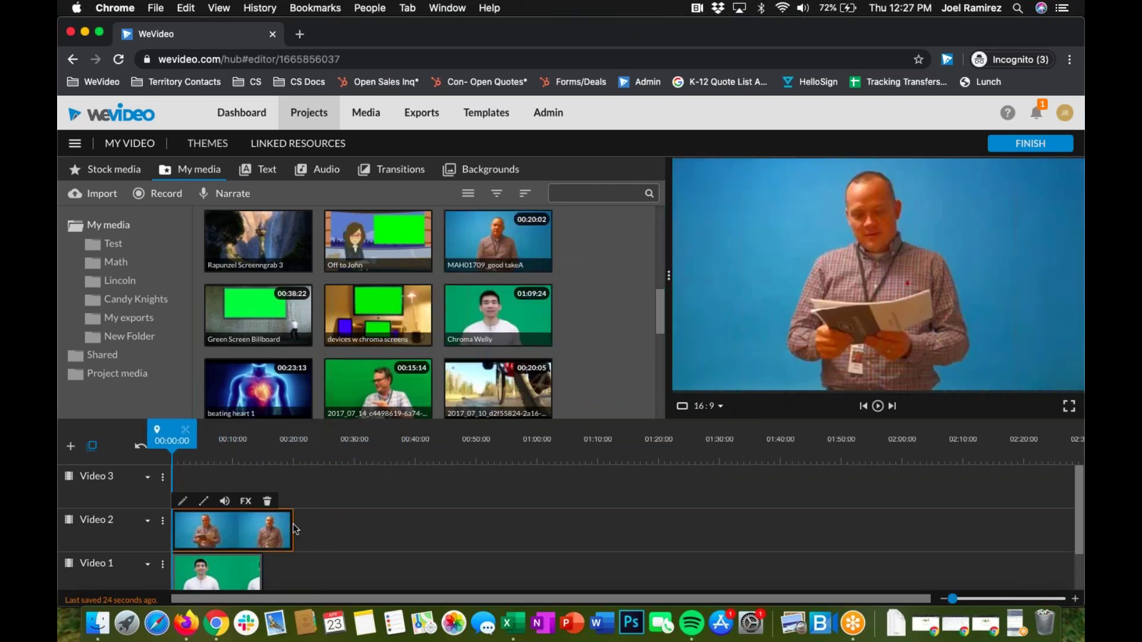
{"action": "left_click_drag", "start_coordinate": [292, 523], "coordinate": [258, 525]}
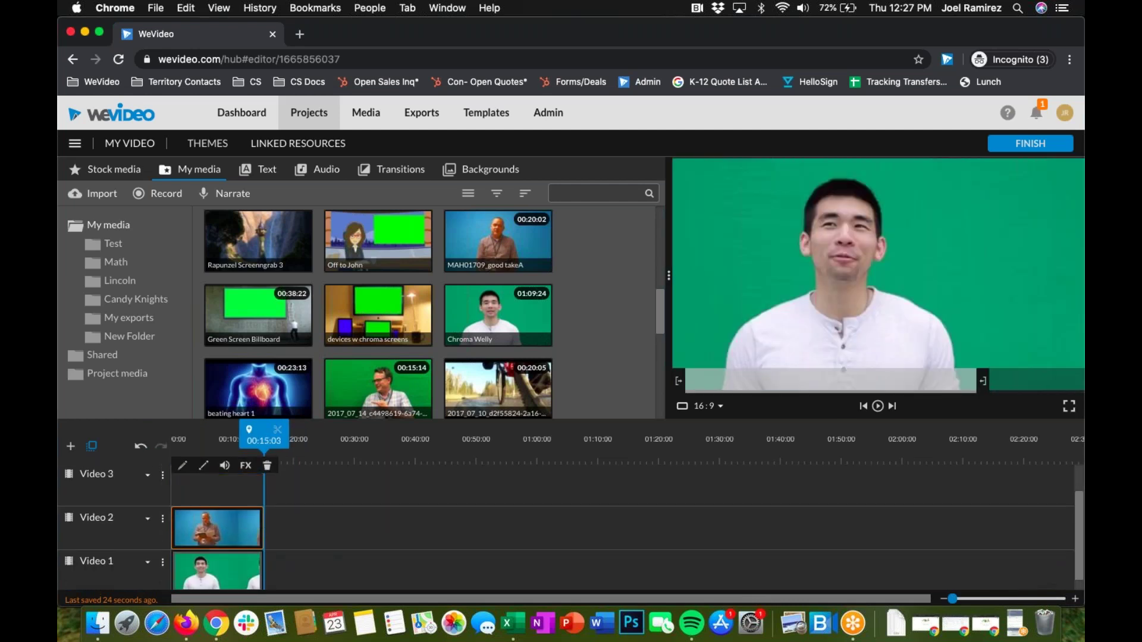
{"action": "scroll", "coordinate": [232, 555], "scroll_direction": "down", "scroll_amount": 1}
{"action": "left_click_drag", "start_coordinate": [248, 430], "coordinate": [227, 437]}
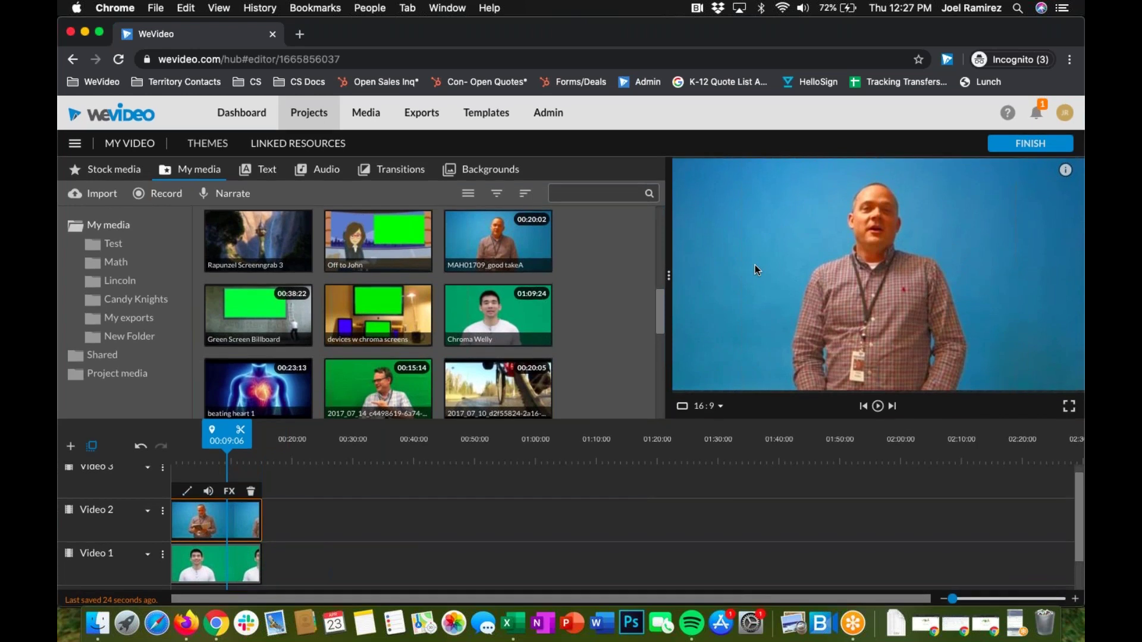
- Scale the MAH01709_good takeA clip to 0.36, move it to the frame's upper-right corner at about x 1205, y 30, and save
{"action": "left_click", "coordinate": [234, 557]}
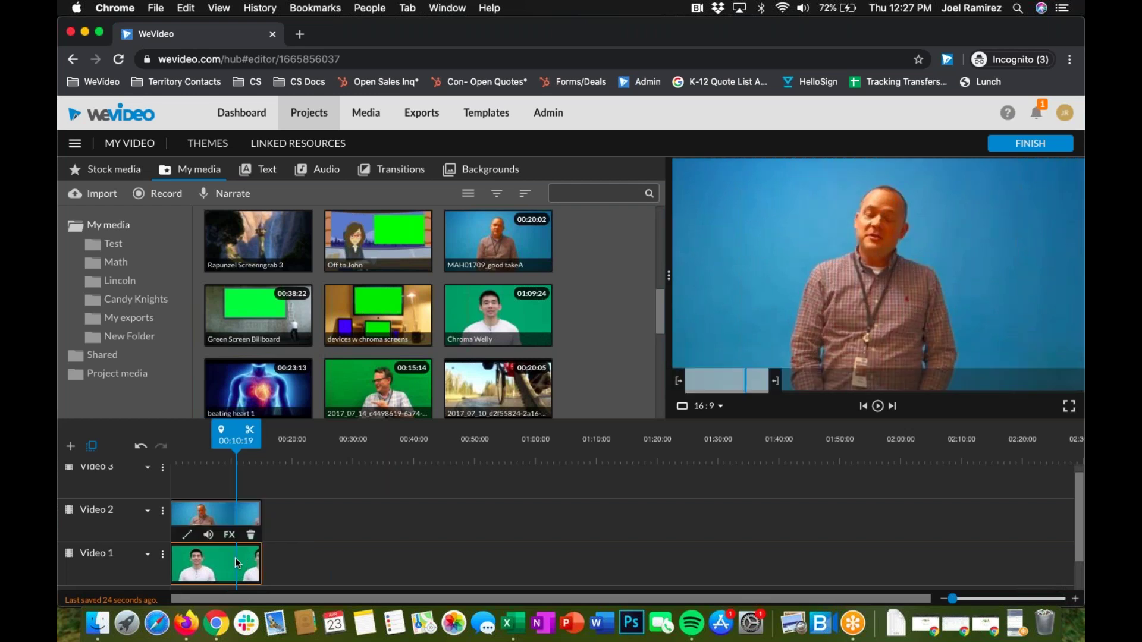
{"action": "left_click", "coordinate": [215, 517]}
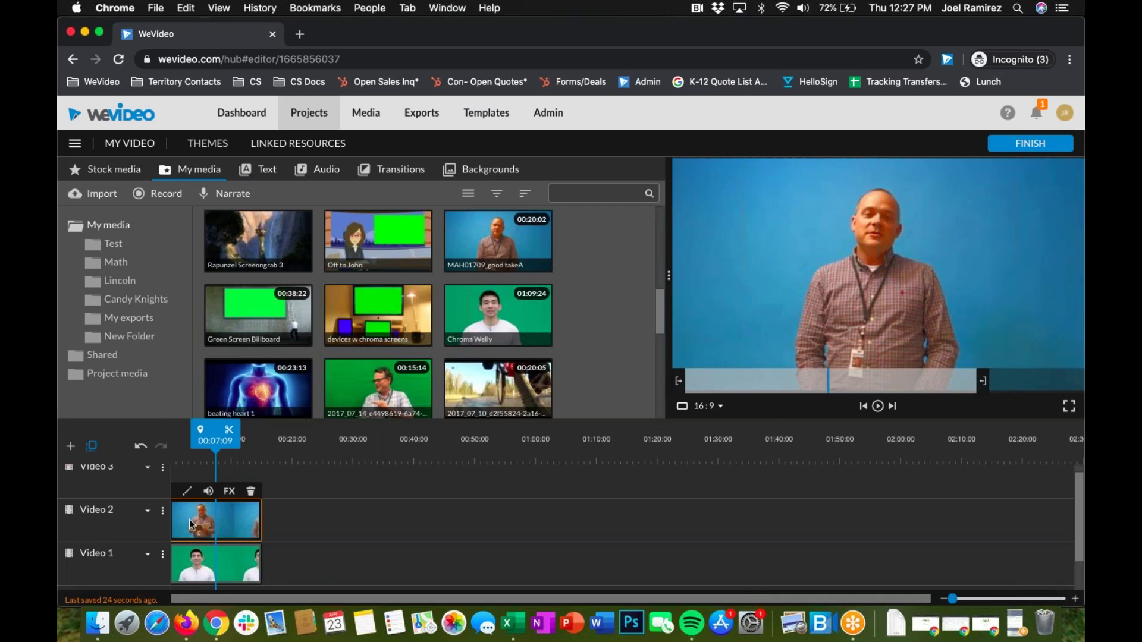
{"action": "double_click", "coordinate": [191, 524]}
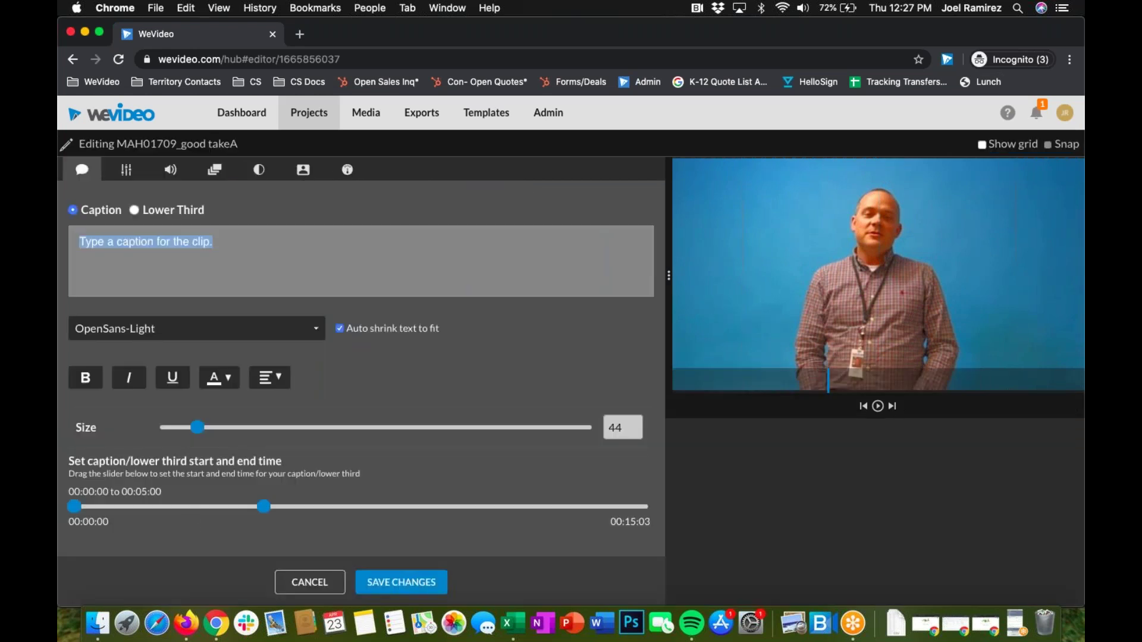
{"action": "left_click", "coordinate": [126, 170]}
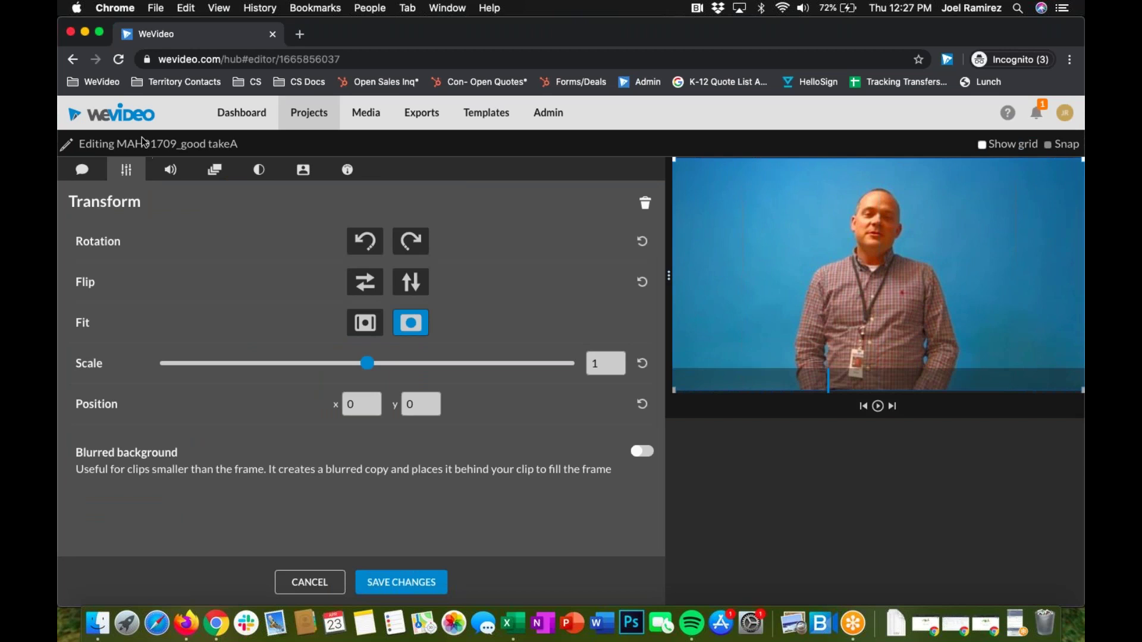
{"action": "left_click_drag", "start_coordinate": [365, 364], "coordinate": [235, 369]}
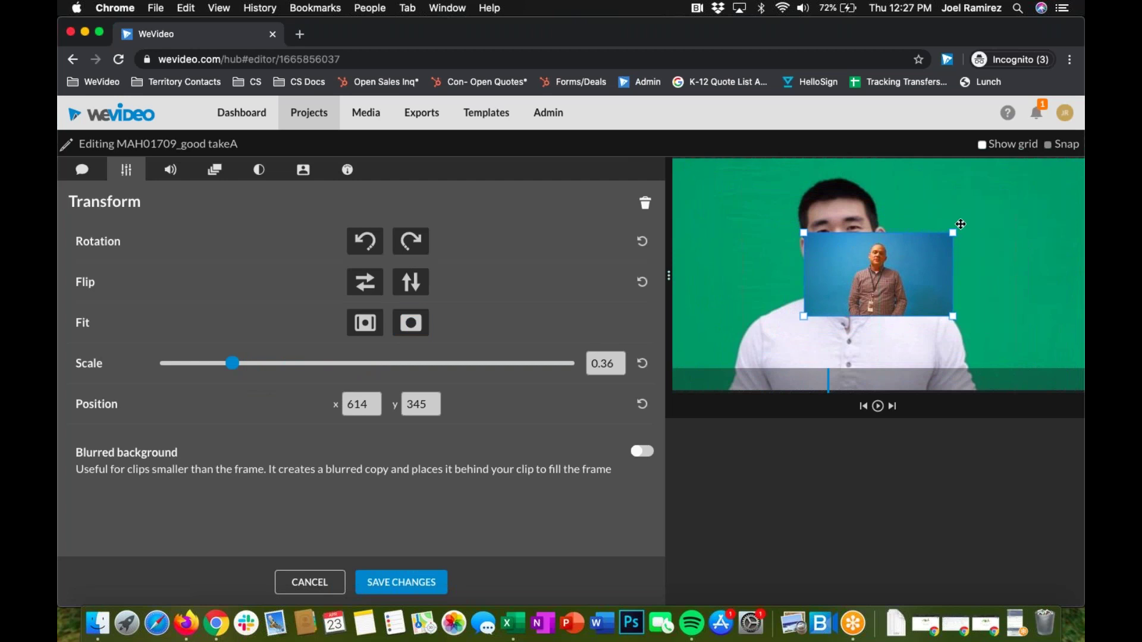
{"action": "left_click_drag", "start_coordinate": [866, 266], "coordinate": [994, 197]}
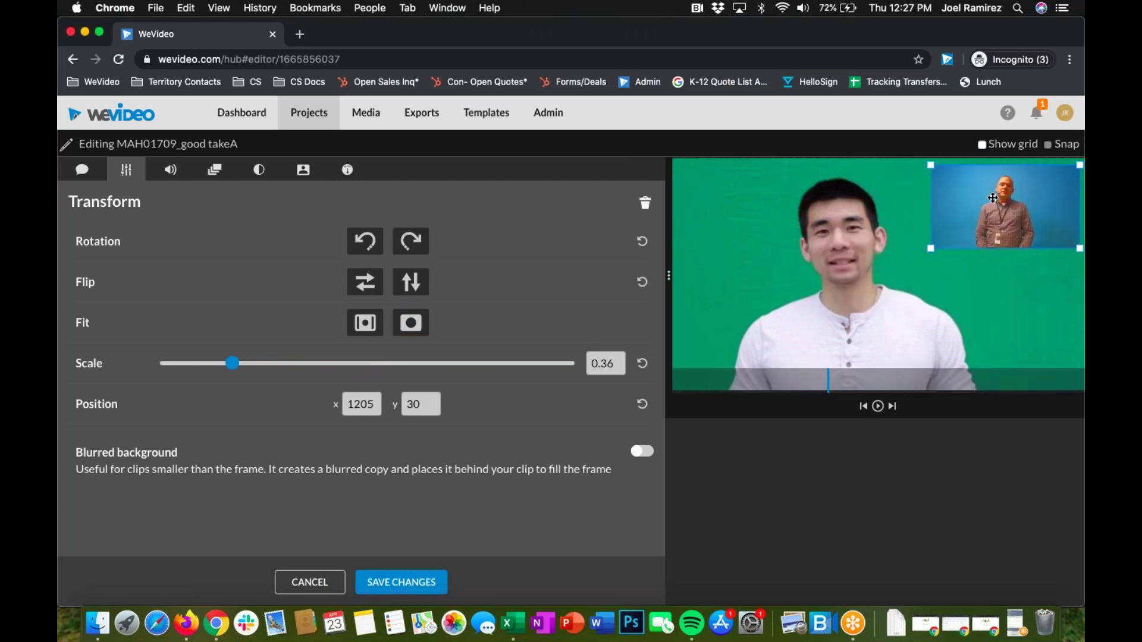
{"action": "left_click", "coordinate": [409, 580]}
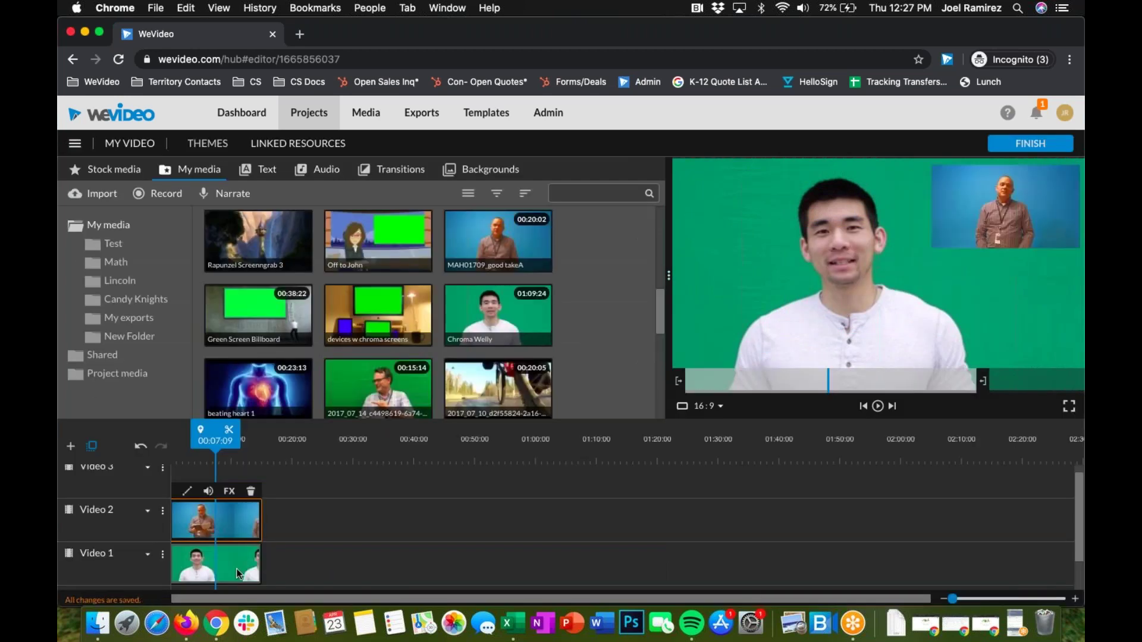
- Scale the Chroma Welly clip on Video 1 to 0.31, move it to the frame's upper-left corner at about x 57, y 63, and save
{"action": "left_click", "coordinate": [234, 563]}
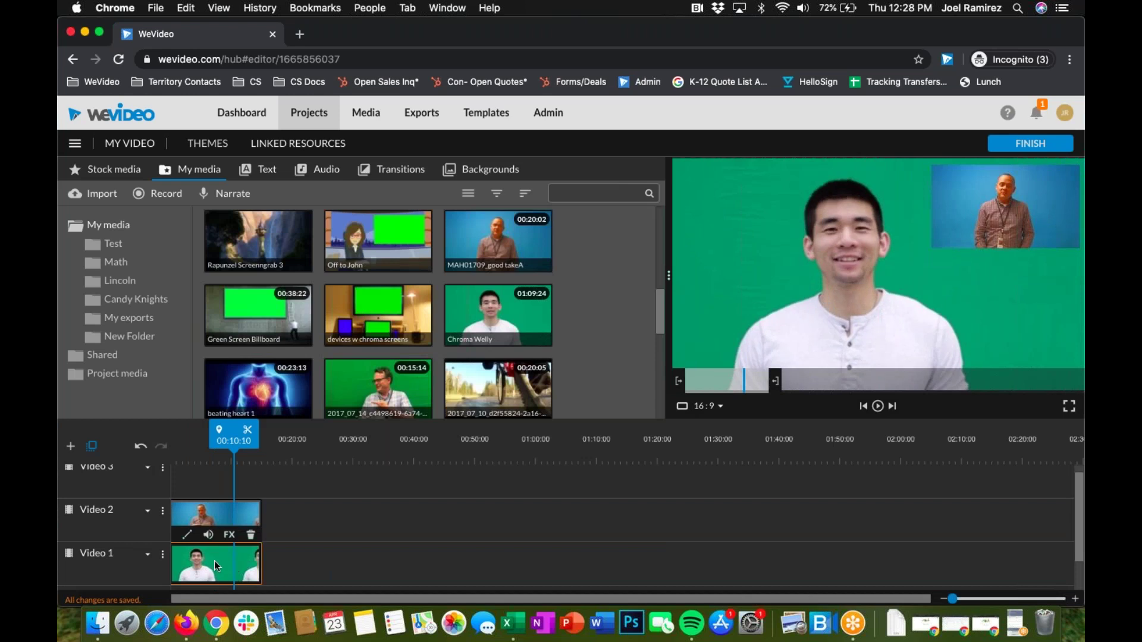
{"action": "double_click", "coordinate": [206, 567]}
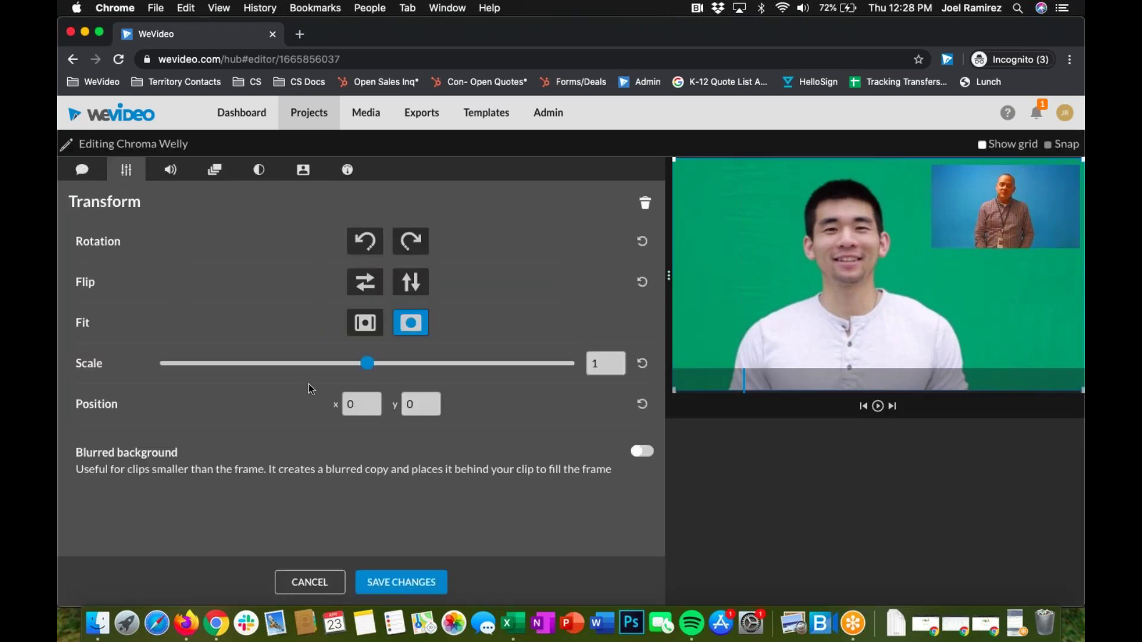
{"action": "left_click_drag", "start_coordinate": [361, 365], "coordinate": [223, 365]}
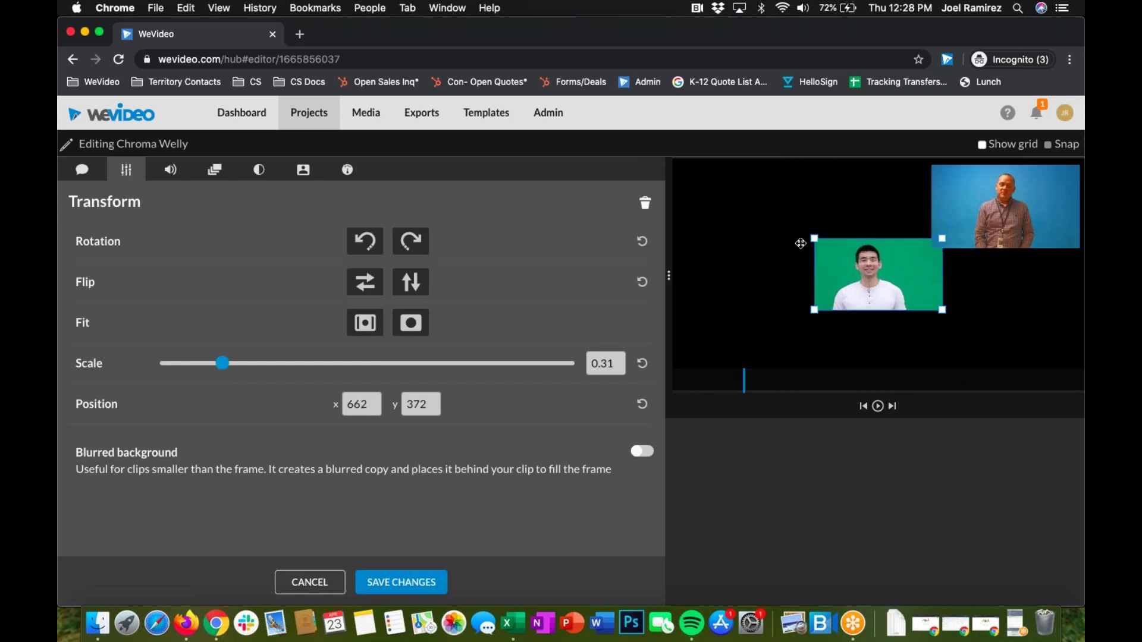
{"action": "left_click_drag", "start_coordinate": [853, 275], "coordinate": [747, 222]}
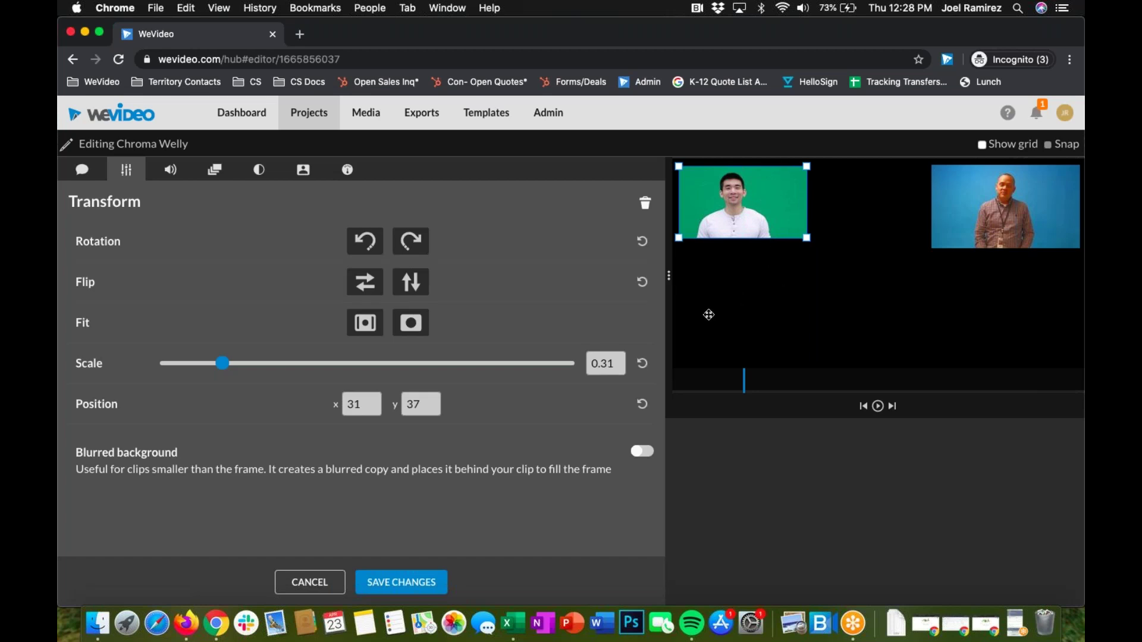
{"action": "left_click_drag", "start_coordinate": [607, 365], "coordinate": [589, 365]}
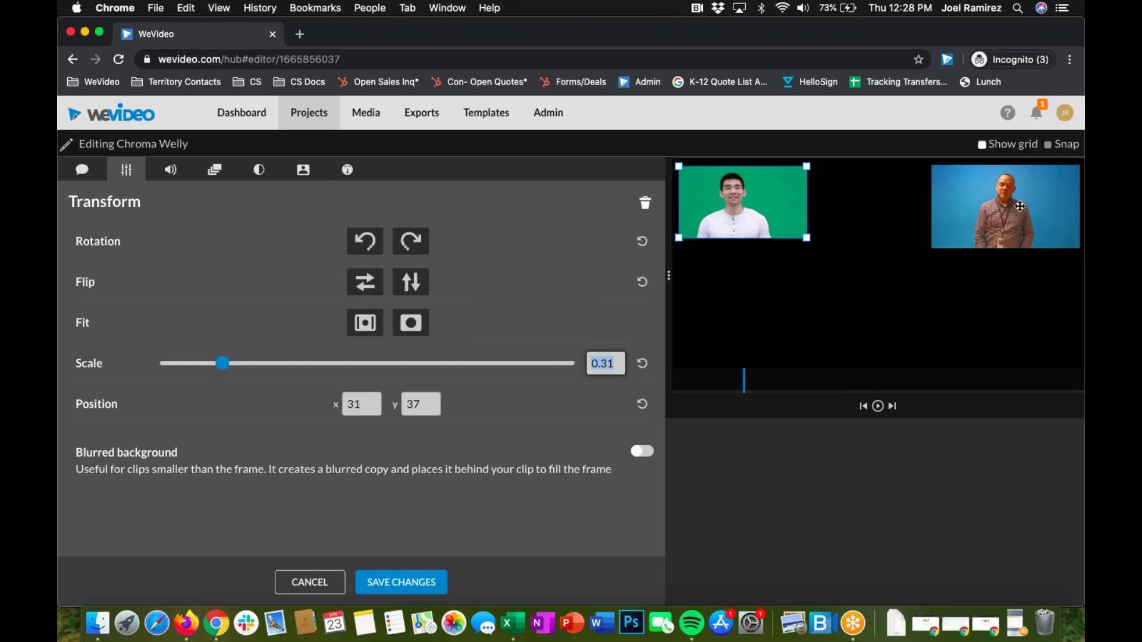
{"action": "left_click_drag", "start_coordinate": [982, 214], "coordinate": [743, 198]}
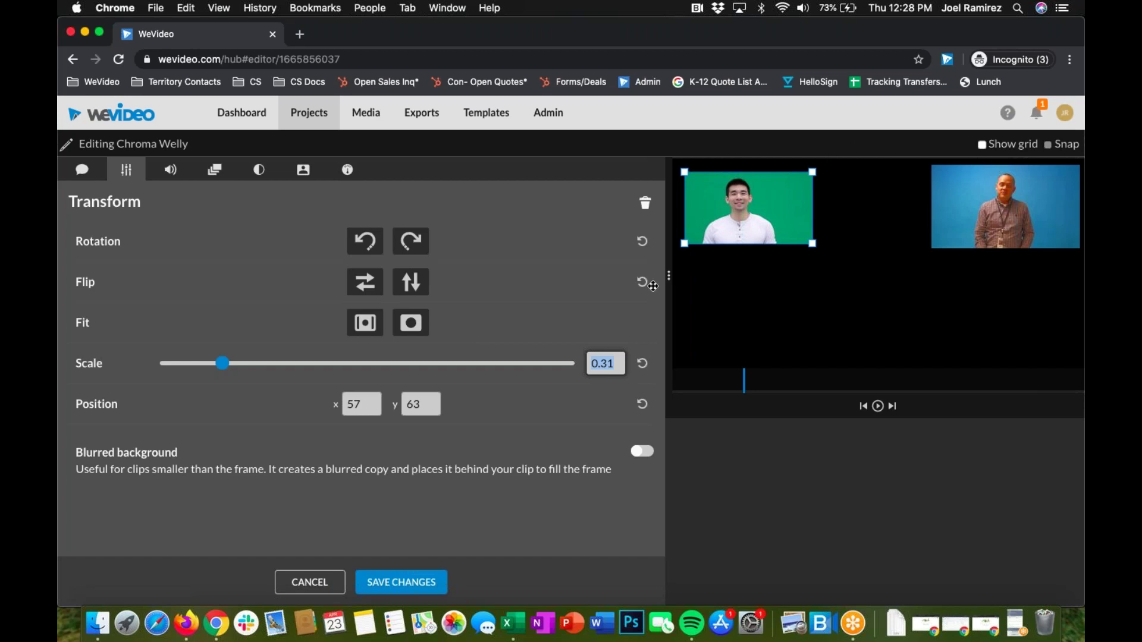
{"action": "left_click", "coordinate": [400, 581]}
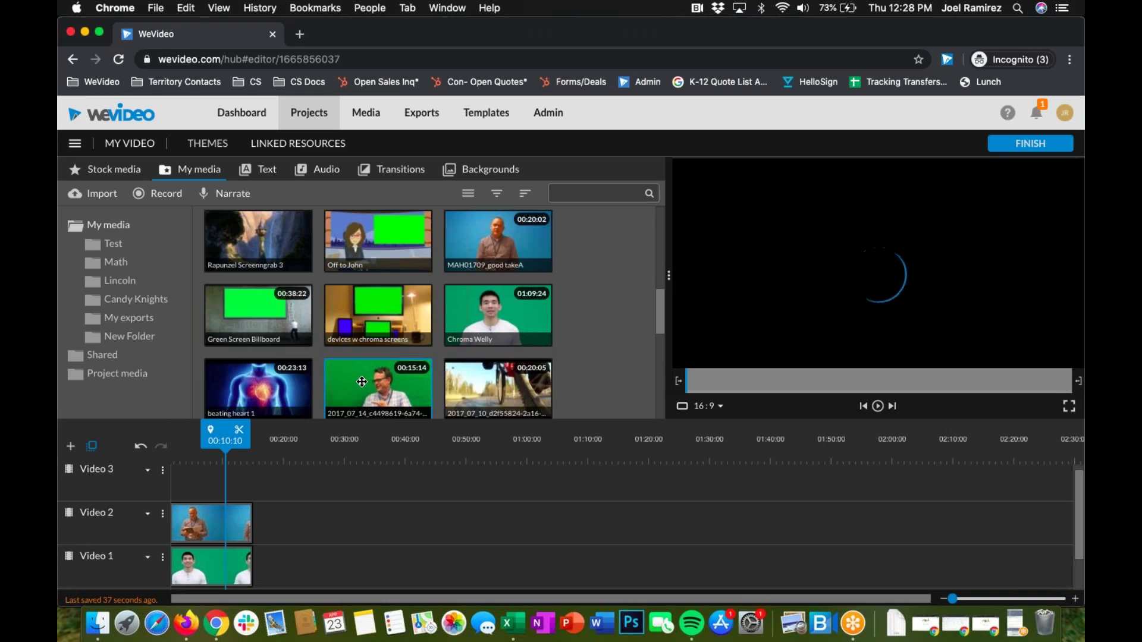
- Place the 2017_07_14 green-screen clip from My media at the start of the Video 3 track
{"action": "left_click_drag", "start_coordinate": [362, 382], "coordinate": [259, 480]}
{"action": "left_click", "coordinate": [265, 480]}
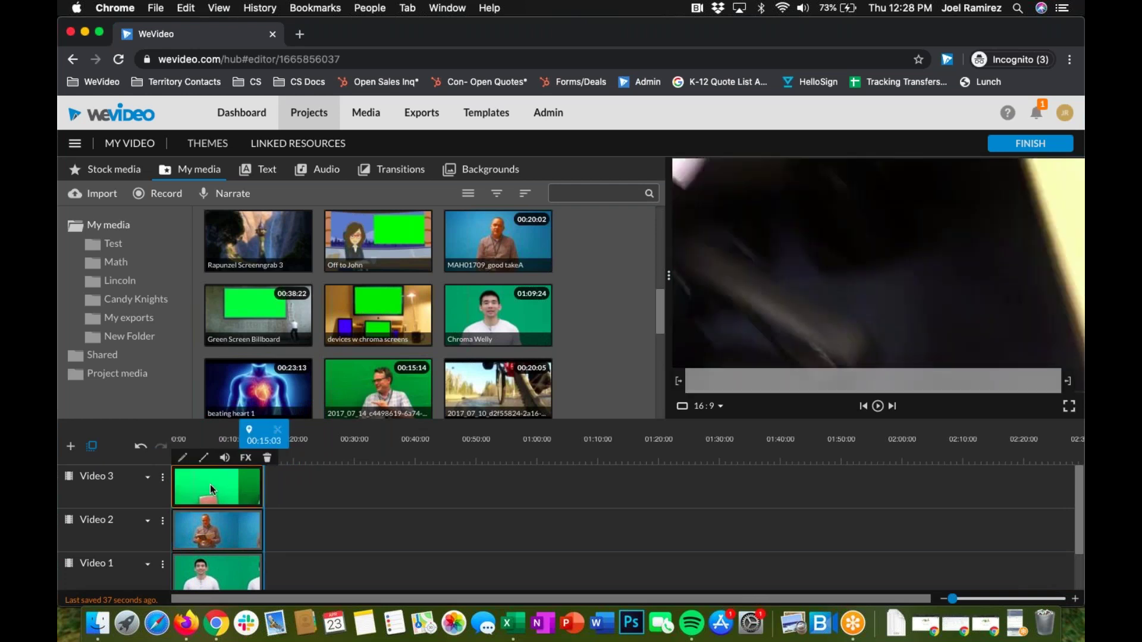
- Trim about 5 seconds off the beginning of the Video 3 clip and move it back to the start of the timeline
{"action": "left_click_drag", "start_coordinate": [171, 490], "coordinate": [204, 483]}
{"action": "left_click", "coordinate": [243, 487]}
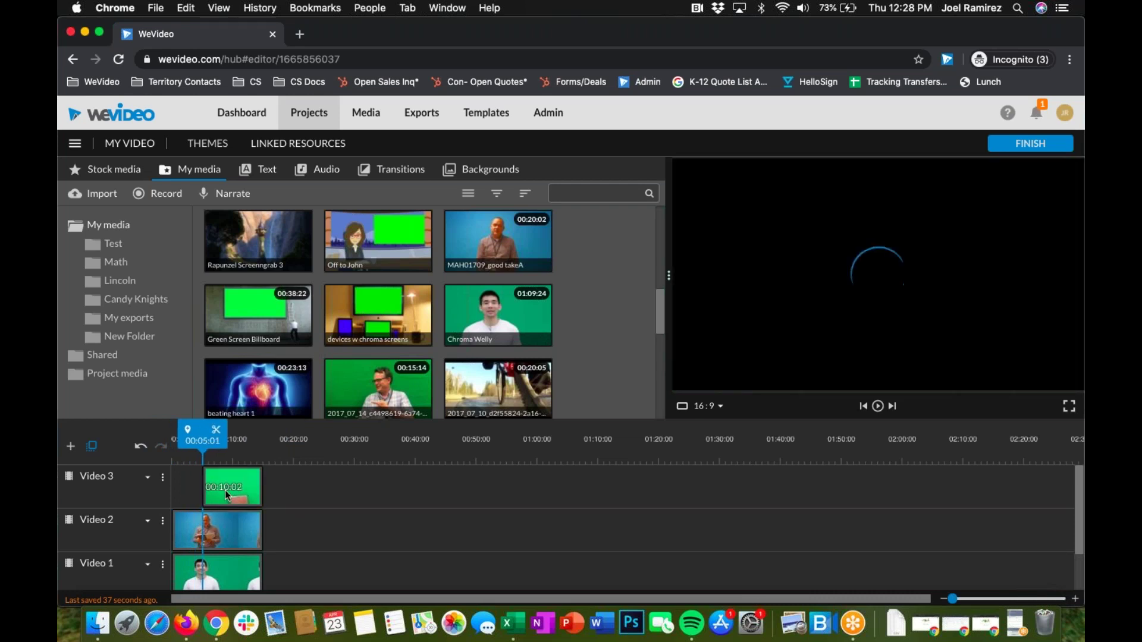
{"action": "left_click", "coordinate": [228, 491]}
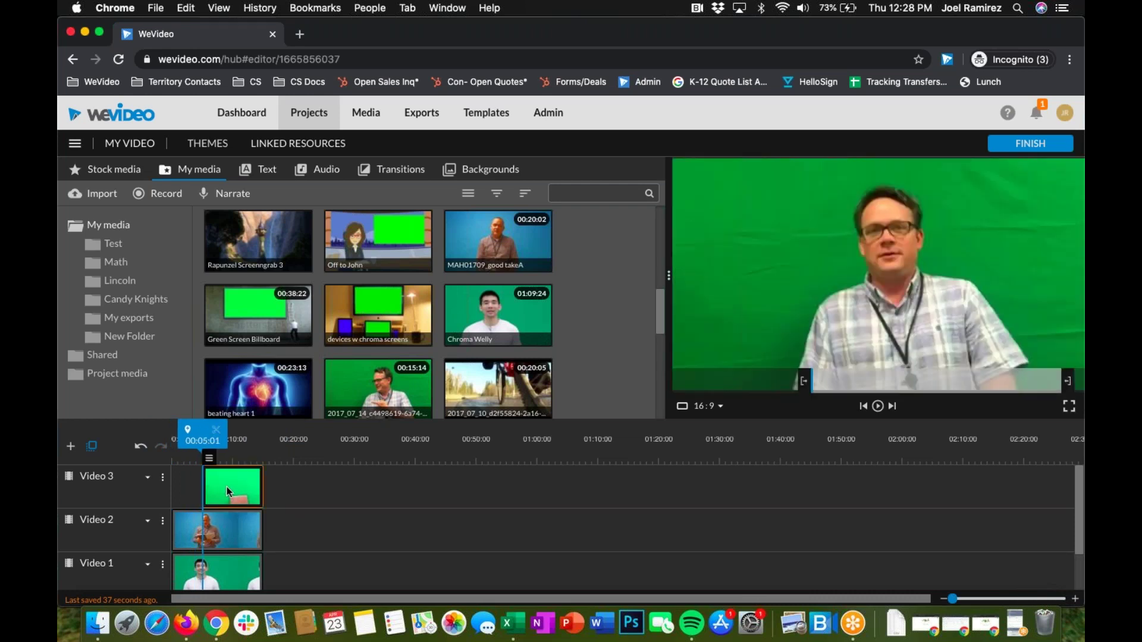
{"action": "left_click_drag", "start_coordinate": [227, 487], "coordinate": [199, 490]}
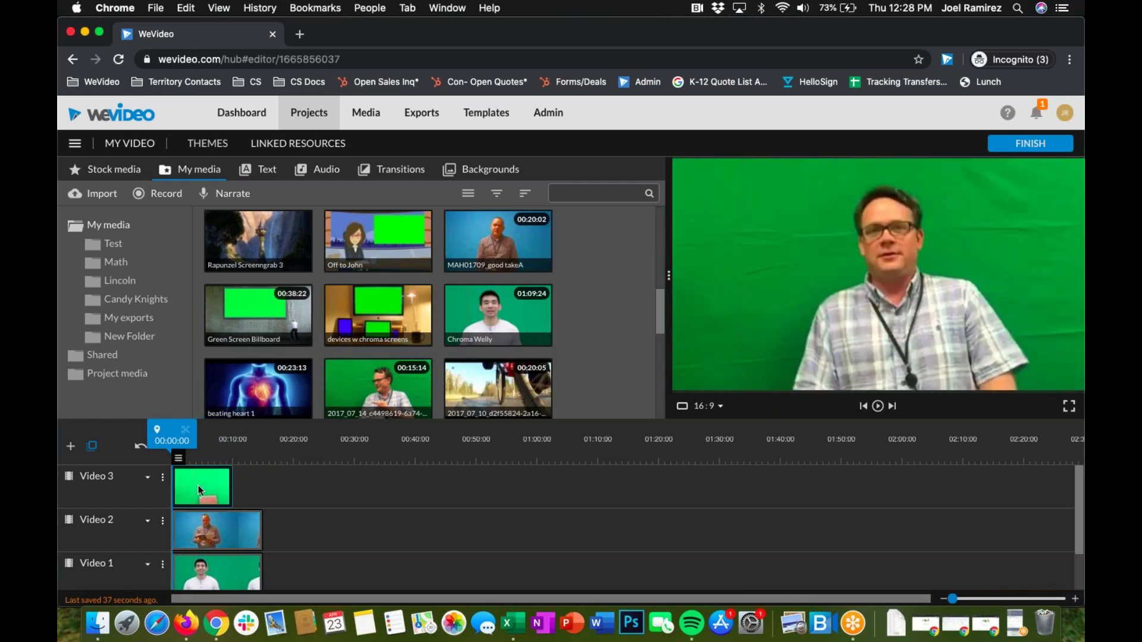
- Scale the Video 3 clip to 0.31 and move it below the Chroma Welly picture at about x 61, y 462
{"action": "double_click", "coordinate": [199, 490]}
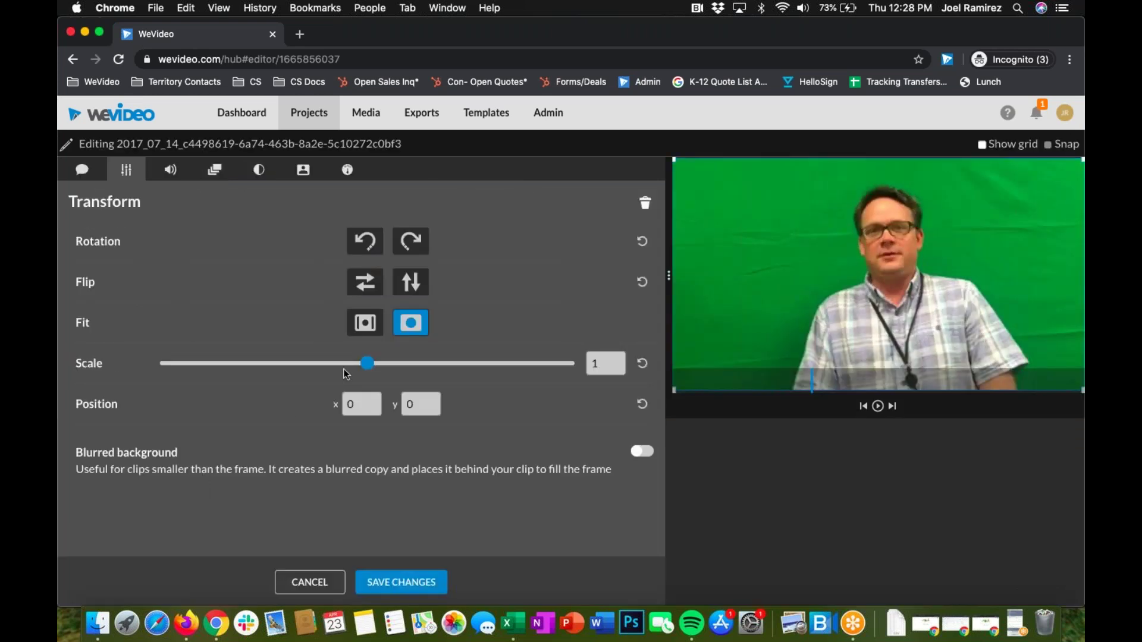
{"action": "left_click_drag", "start_coordinate": [367, 363], "coordinate": [223, 369]}
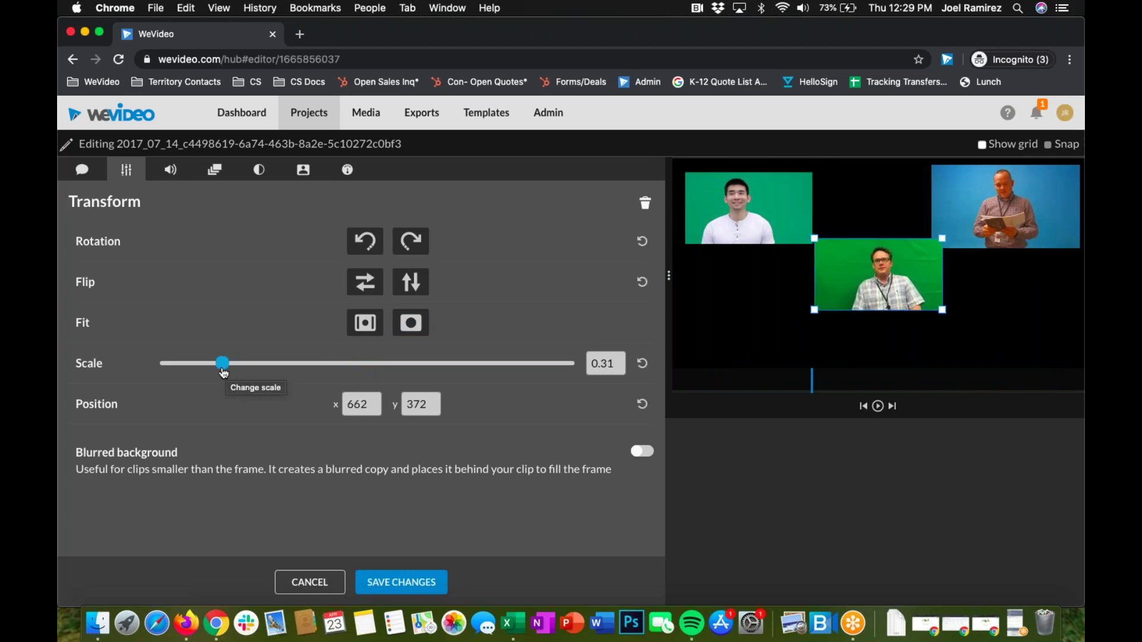
{"action": "left_click_drag", "start_coordinate": [904, 275], "coordinate": [775, 294]}
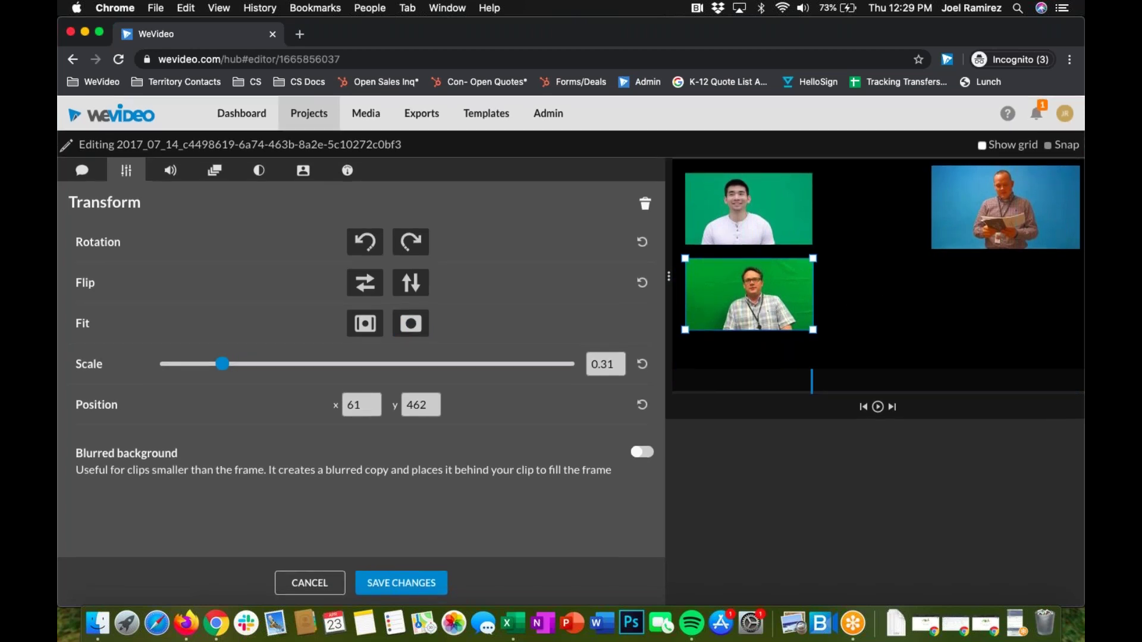
- Show the alignment grid over the preview and hide it again
{"action": "left_click", "coordinate": [982, 146]}
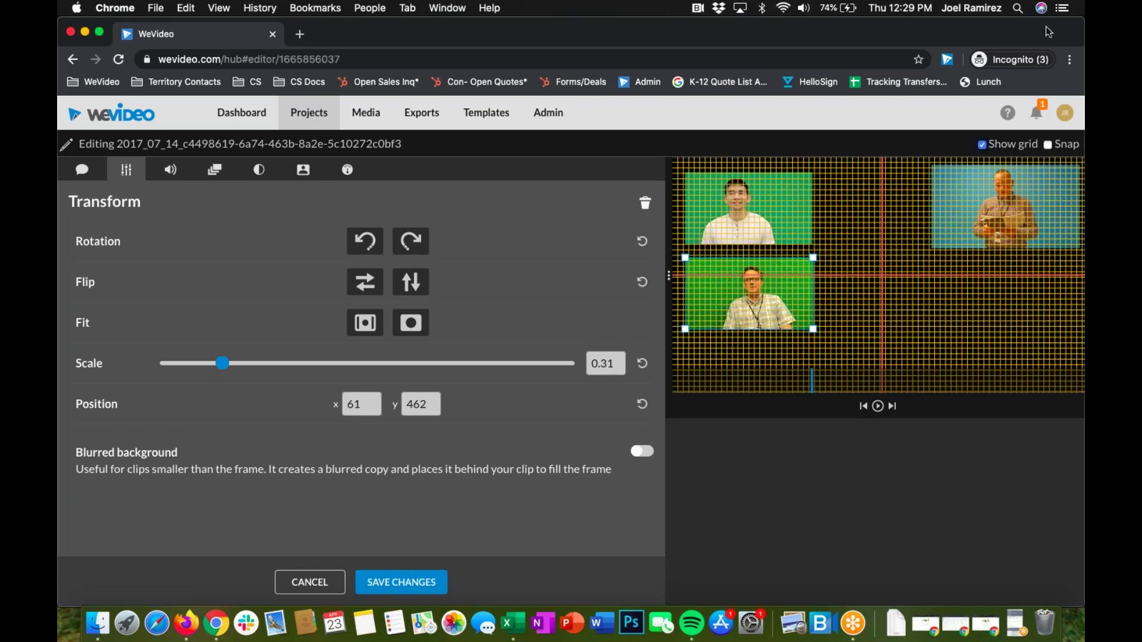
{"action": "left_click", "coordinate": [984, 146]}
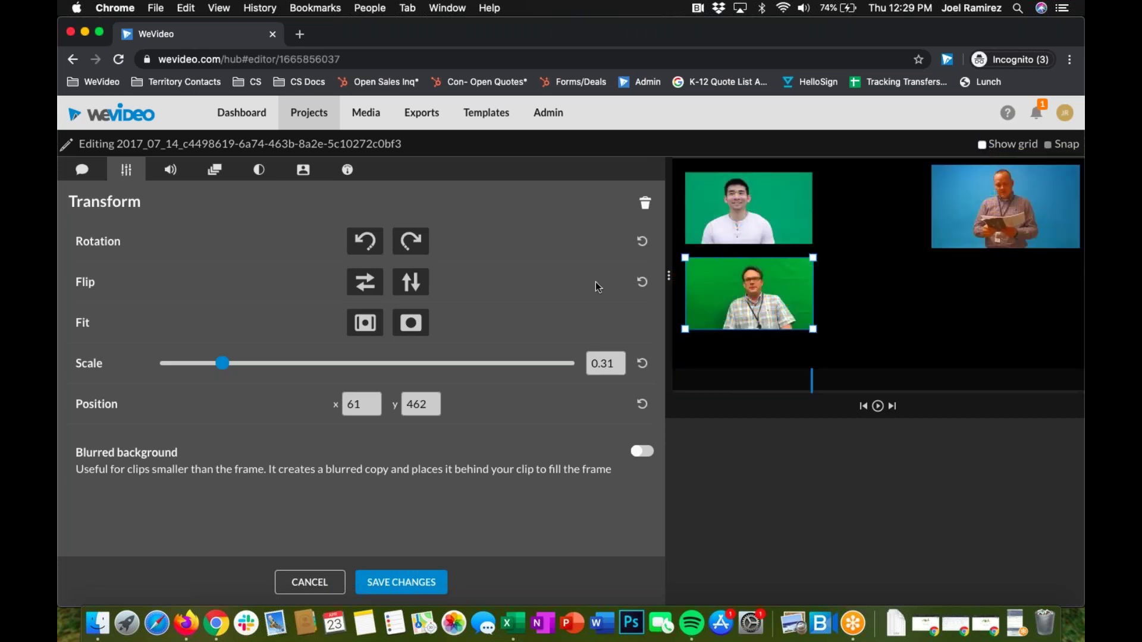
- Review the Video 3 clip's scale and x/y position values, and save its transform changes
{"action": "left_click_drag", "start_coordinate": [615, 361], "coordinate": [582, 365]}
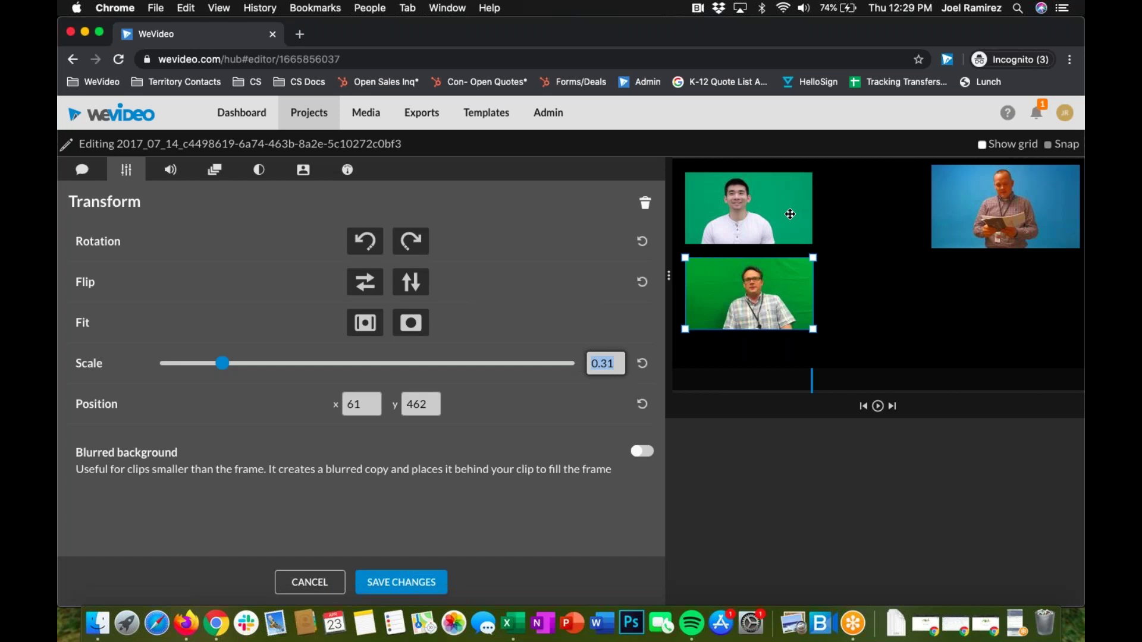
{"action": "left_click", "coordinate": [347, 402]}
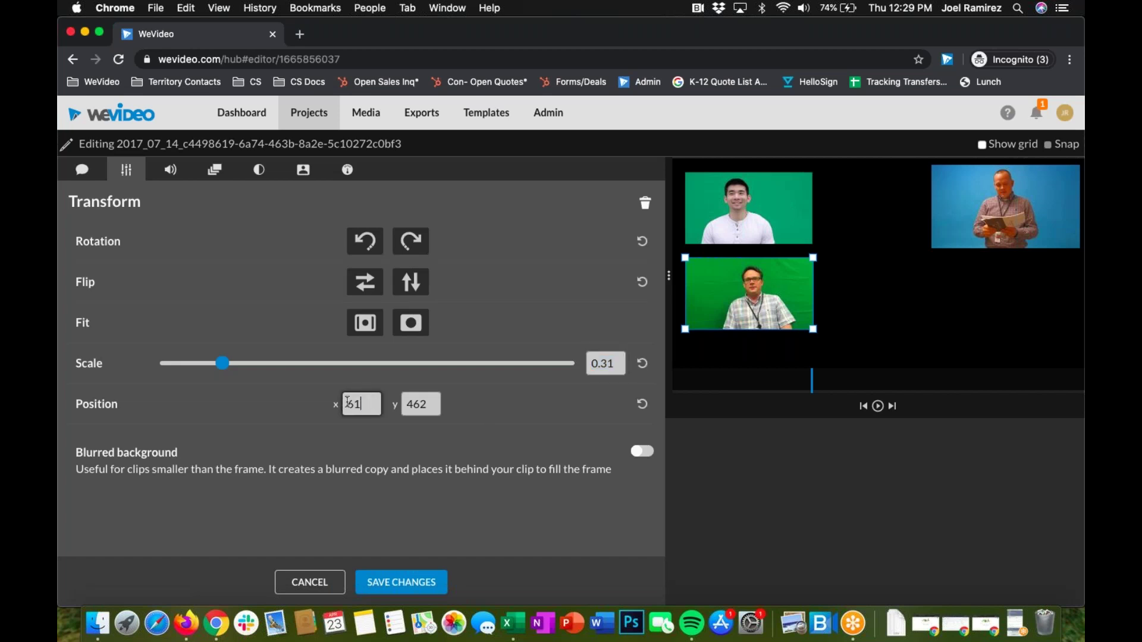
{"action": "double_click", "coordinate": [409, 402]}
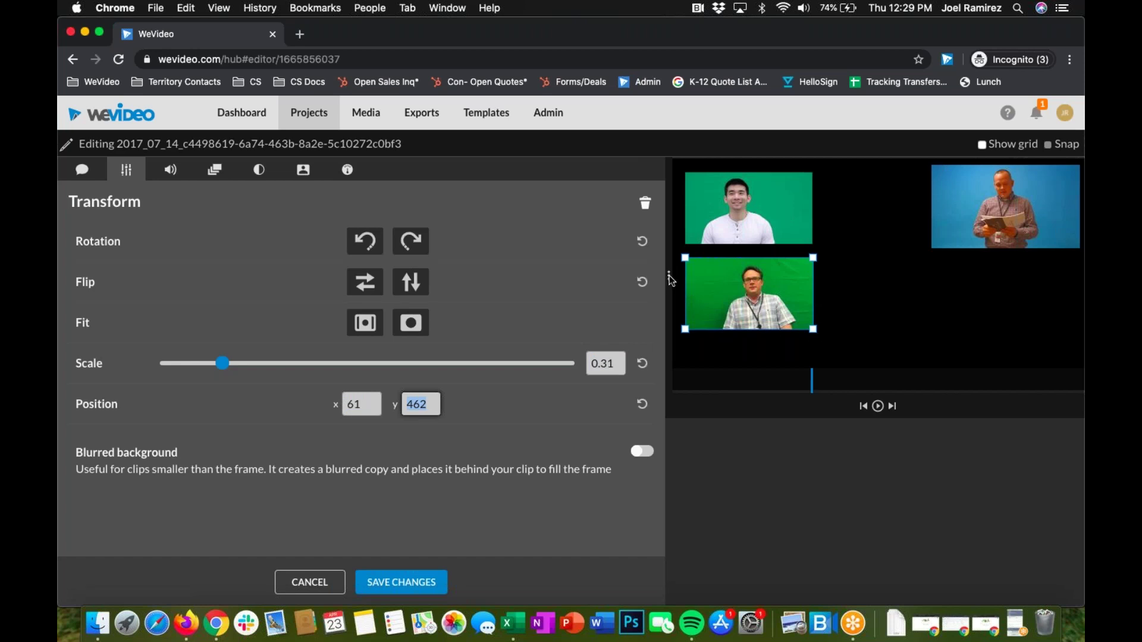
{"action": "left_click", "coordinate": [387, 583]}
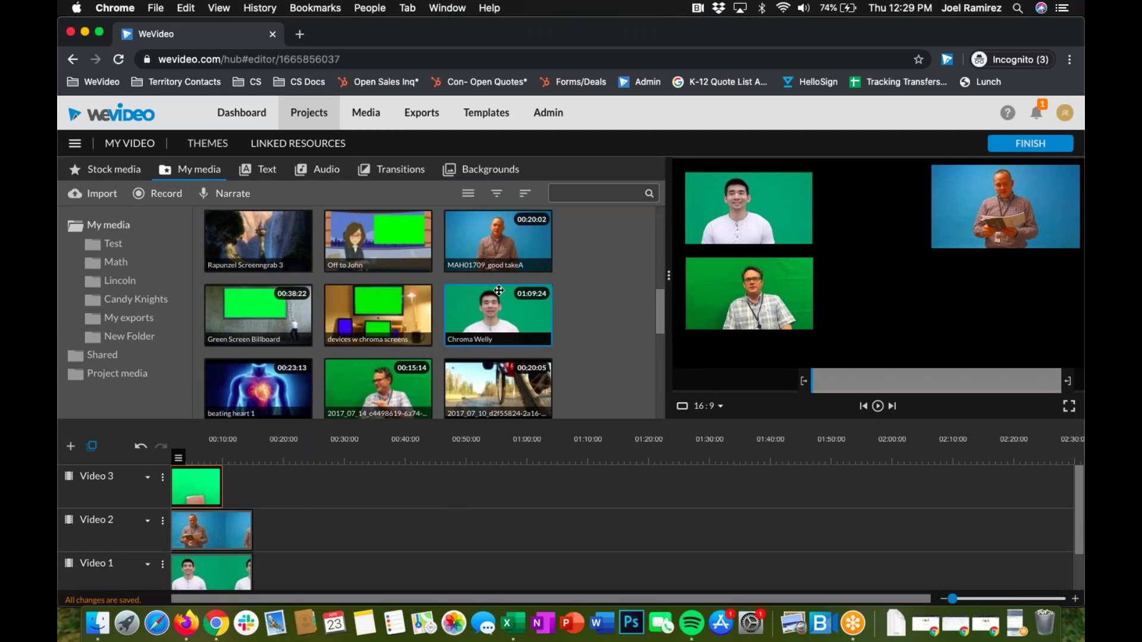
- Place a second Chroma Welly clip on Video 2 at about 16 seconds and trim its end to about 25 seconds
{"action": "left_click_drag", "start_coordinate": [498, 291], "coordinate": [273, 525]}
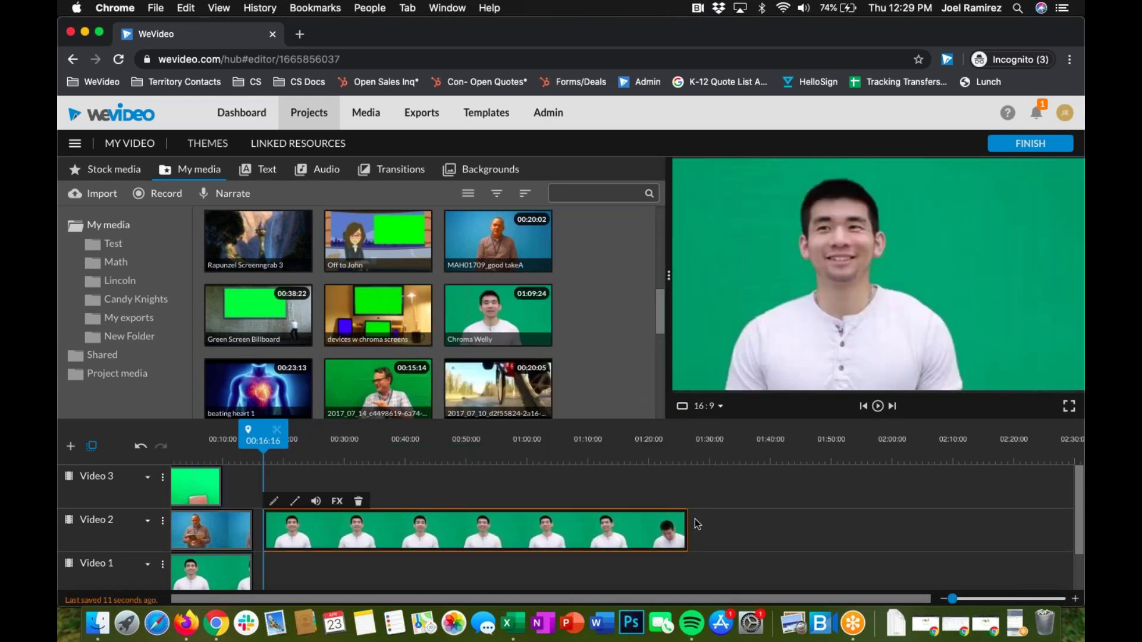
{"action": "left_click_drag", "start_coordinate": [689, 525], "coordinate": [289, 526]}
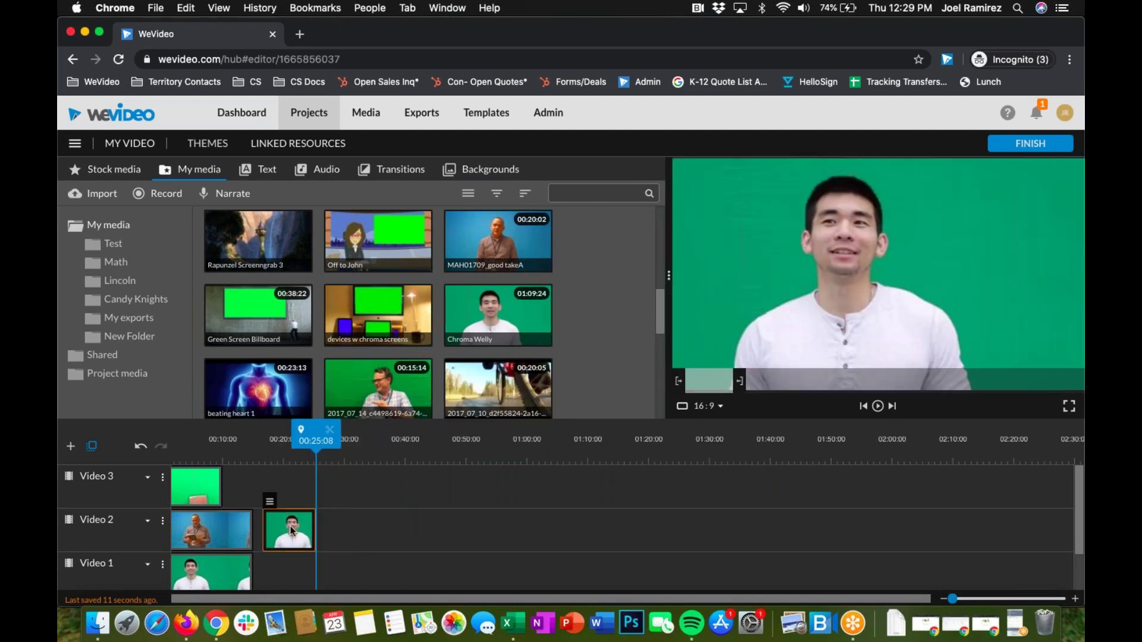
- Scale the second Chroma Welly clip on Video 2 to 0.28 and leave the clip editor
{"action": "double_click", "coordinate": [291, 529]}
{"action": "left_click_drag", "start_coordinate": [366, 363], "coordinate": [216, 364]}
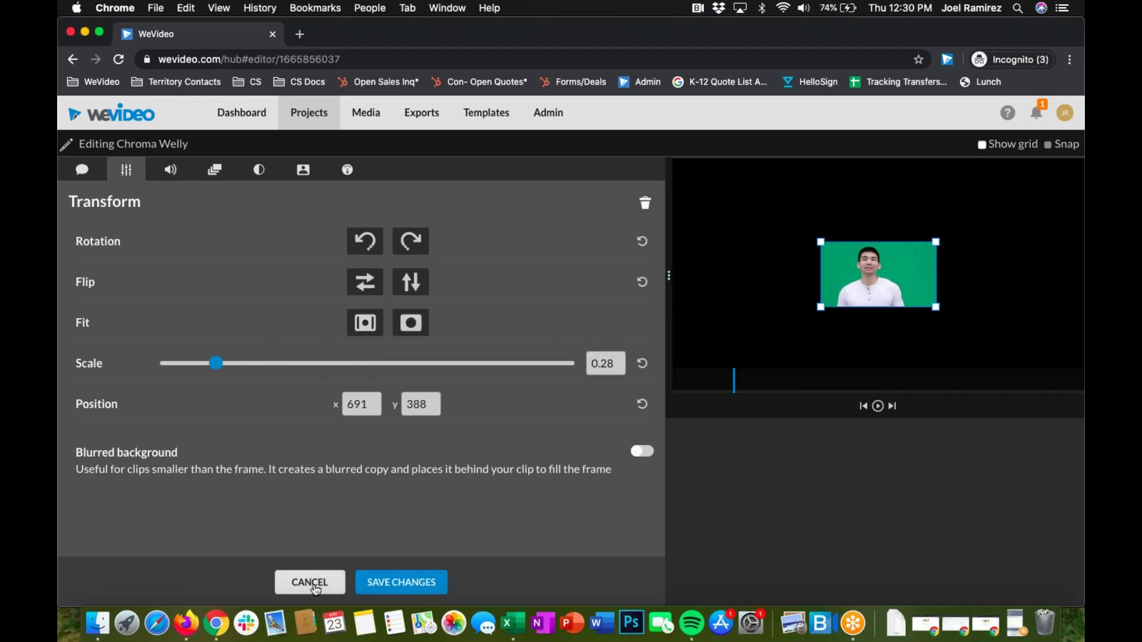
{"action": "left_click", "coordinate": [384, 583]}
- Review the scale and x/y position of the MAH01709_good takeA clip on Video 2 and save its transform settings
{"action": "left_click", "coordinate": [213, 522]}
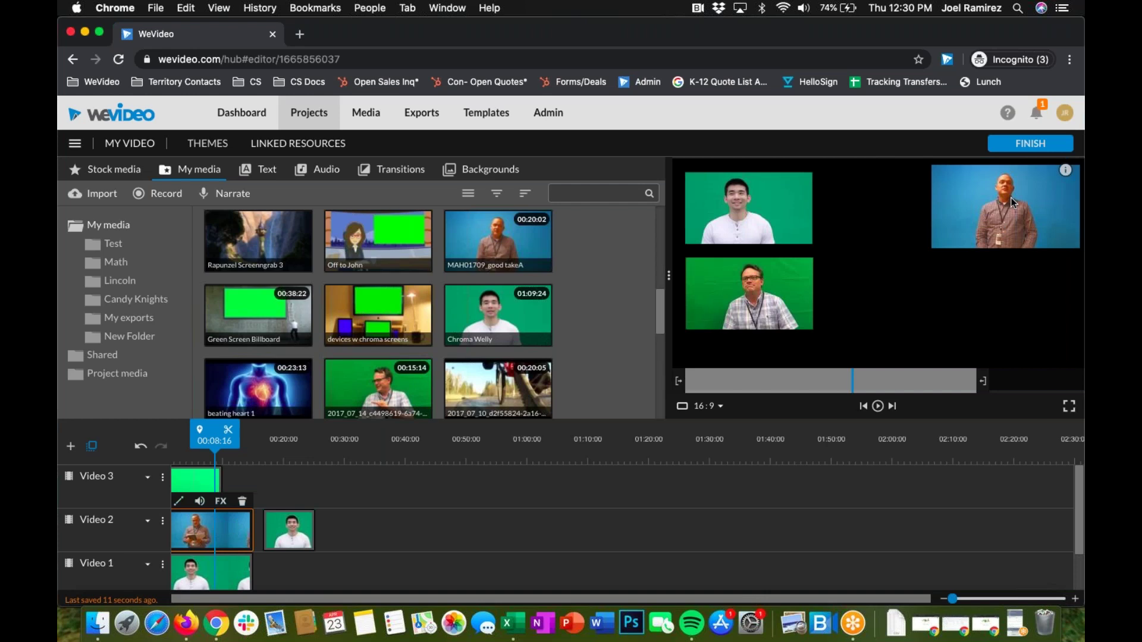
{"action": "double_click", "coordinate": [238, 523]}
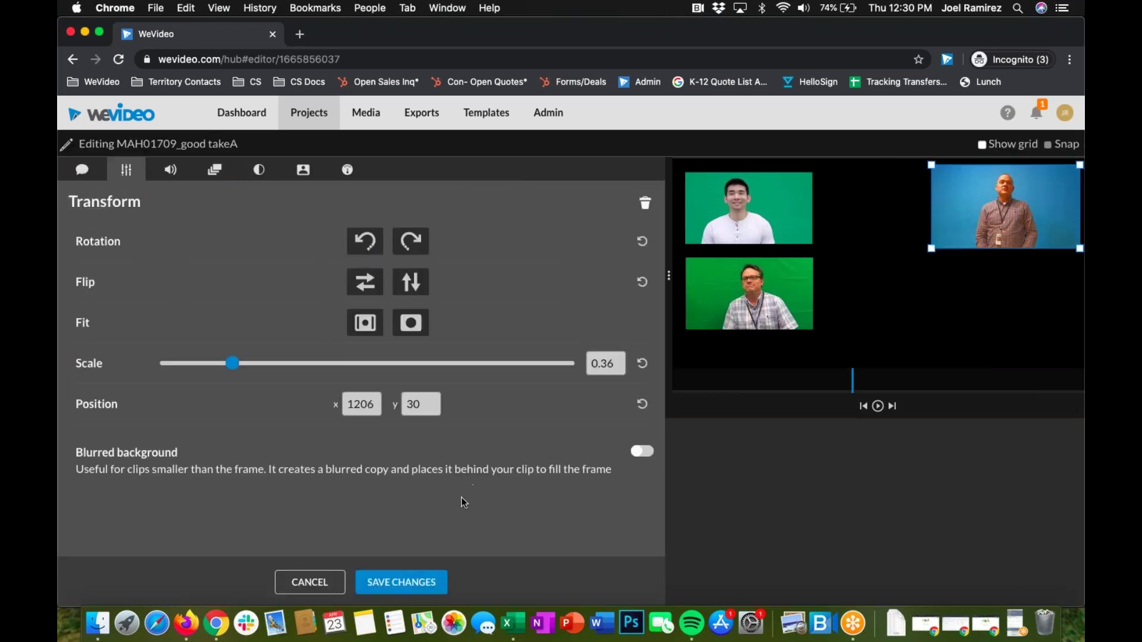
{"action": "left_click", "coordinate": [413, 582]}
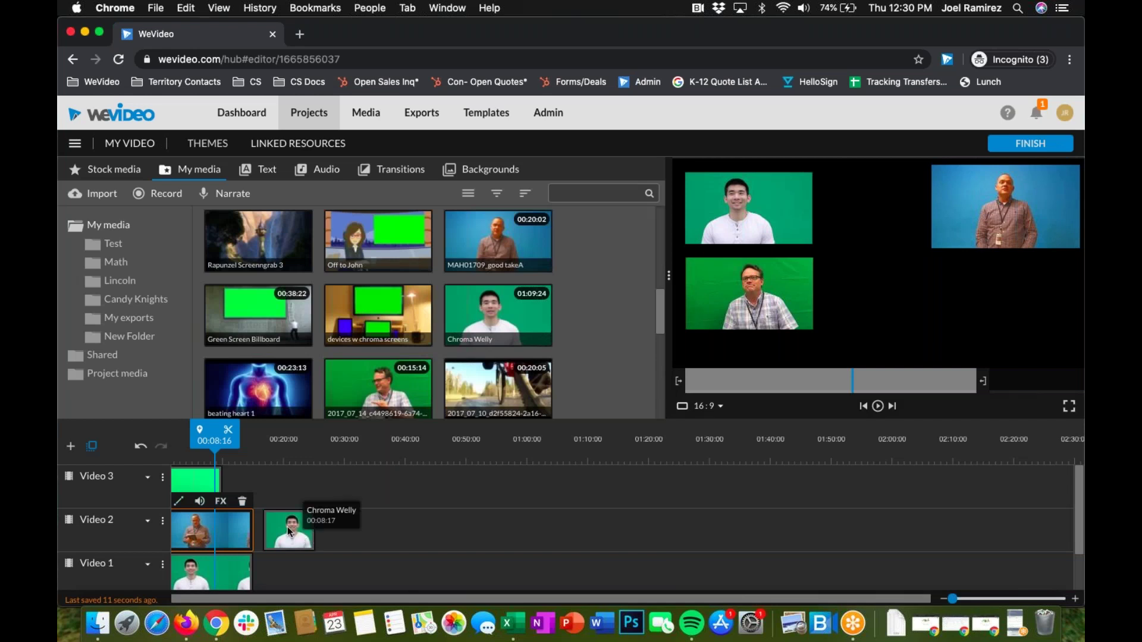
- Move the second Chroma Welly clip to the frame's upper-right area at about x 1312, y 66 and save the change
{"action": "left_click_drag", "start_coordinate": [288, 528], "coordinate": [238, 536]}
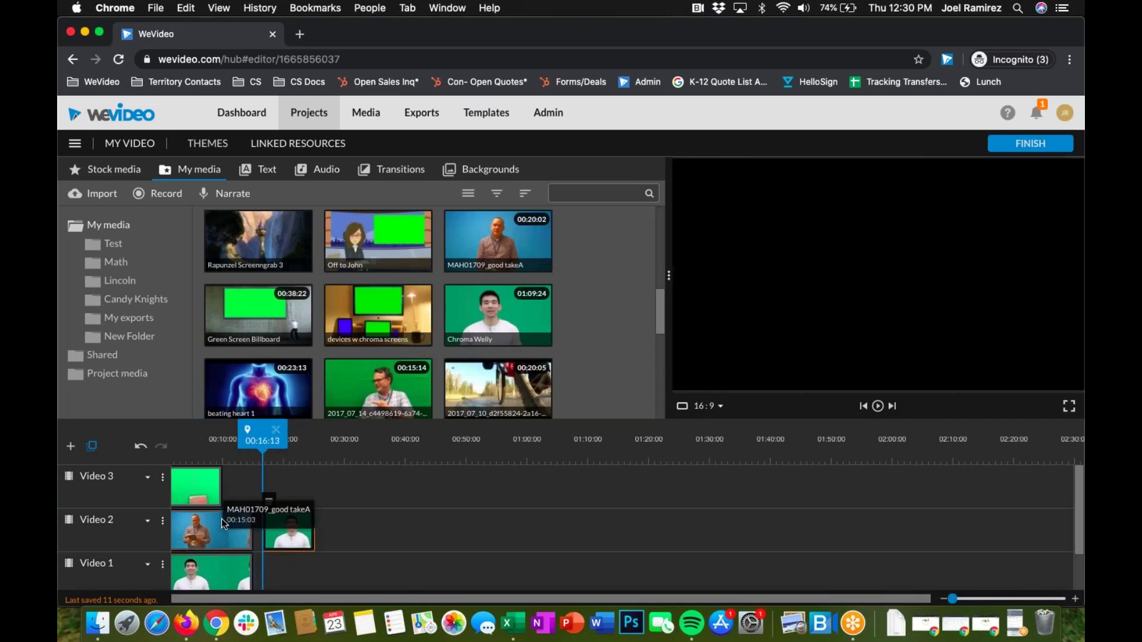
{"action": "double_click", "coordinate": [291, 537]}
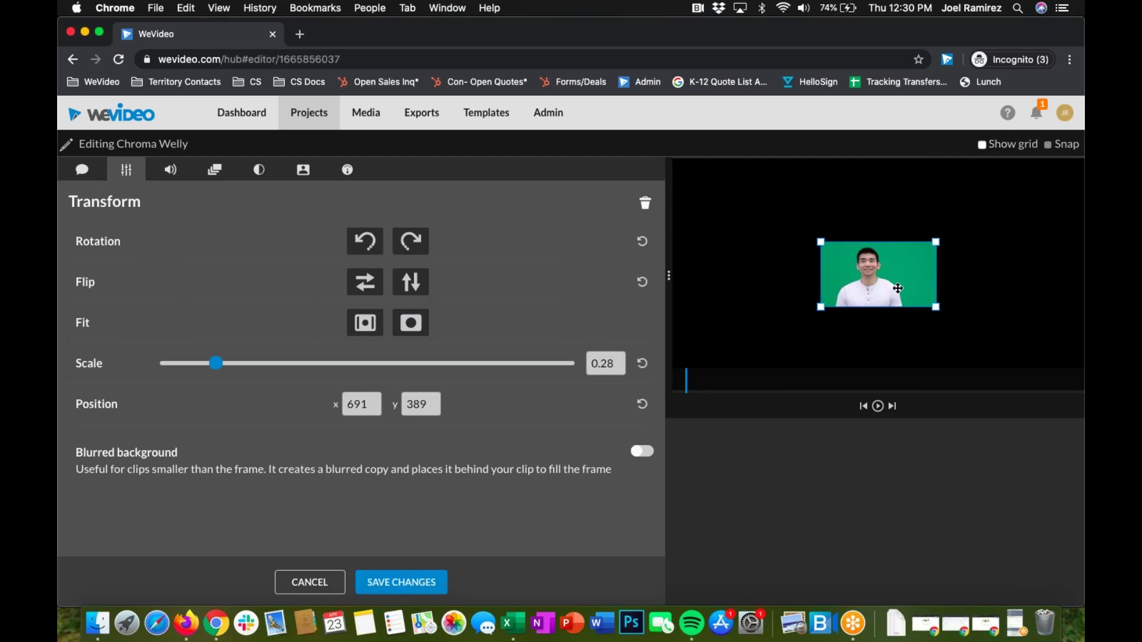
{"action": "left_click_drag", "start_coordinate": [900, 259], "coordinate": [1002, 214]}
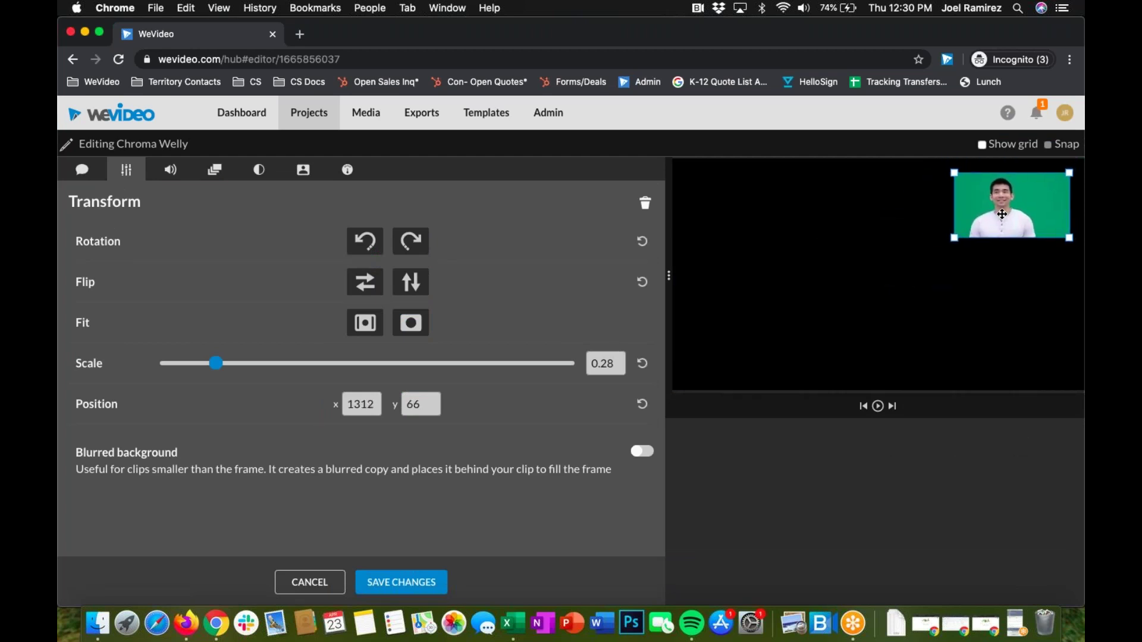
{"action": "left_click", "coordinate": [435, 584]}
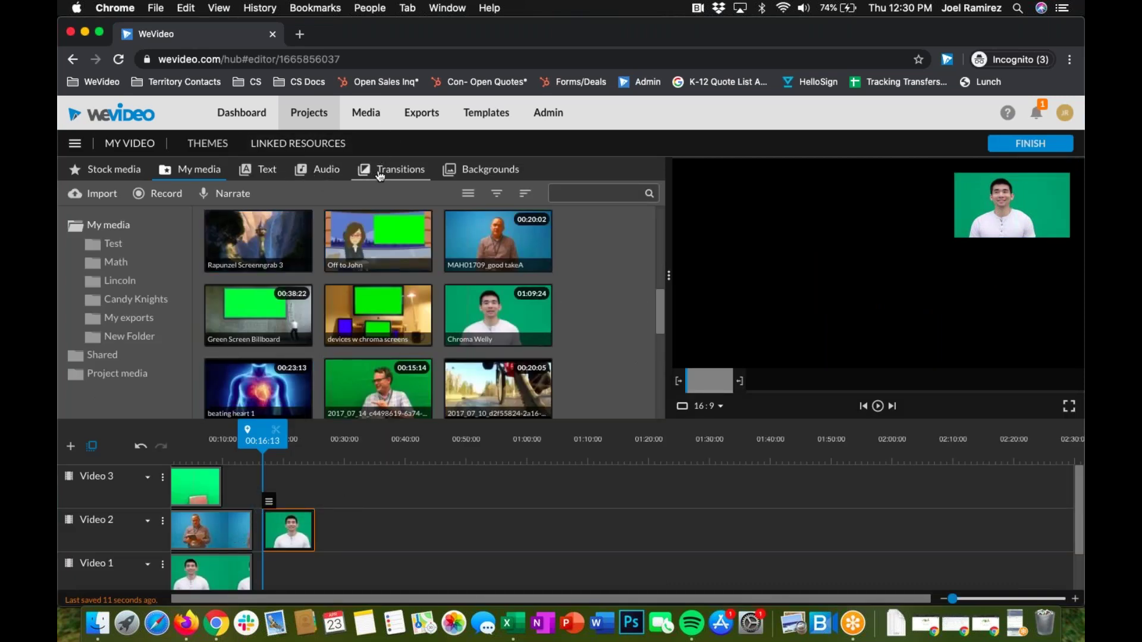
- Shift the second Chroma Welly clip earlier to join the preceding Video 2 clip with a transition, and try to preview it from about 12 seconds
{"action": "mouse_move", "coordinate": [269, 537]}
{"action": "left_mouse_down"}
{"action": "mouse_move", "coordinate": [256, 279]}
{"action": "mouse_move", "coordinate": [261, 536]}
{"action": "left_mouse_up"}
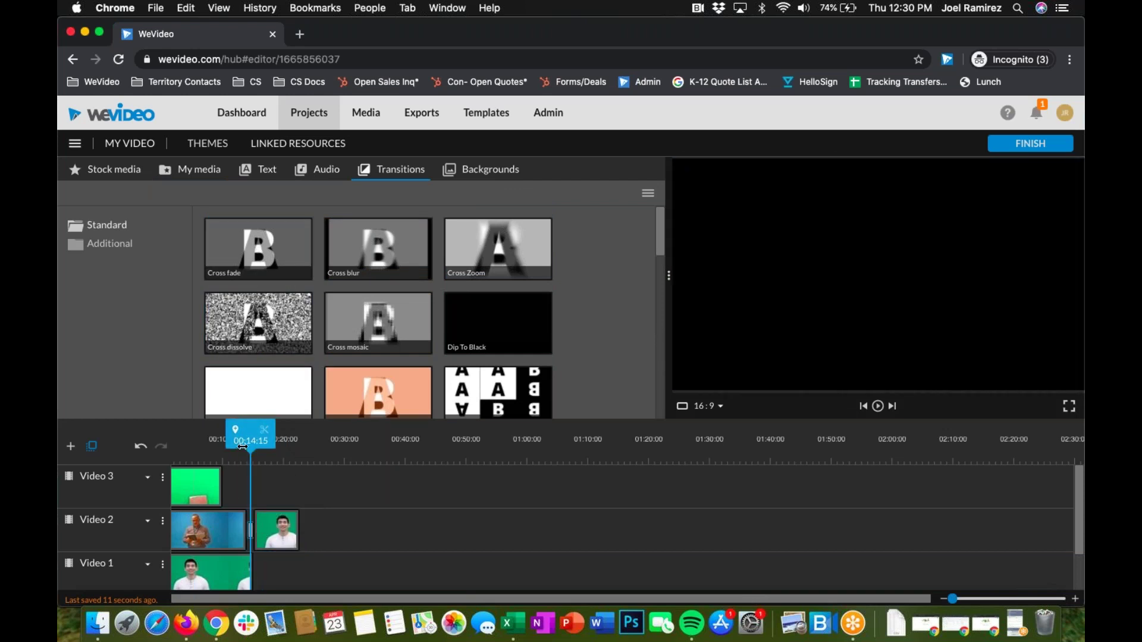
{"action": "left_click_drag", "start_coordinate": [237, 443], "coordinate": [237, 439]}
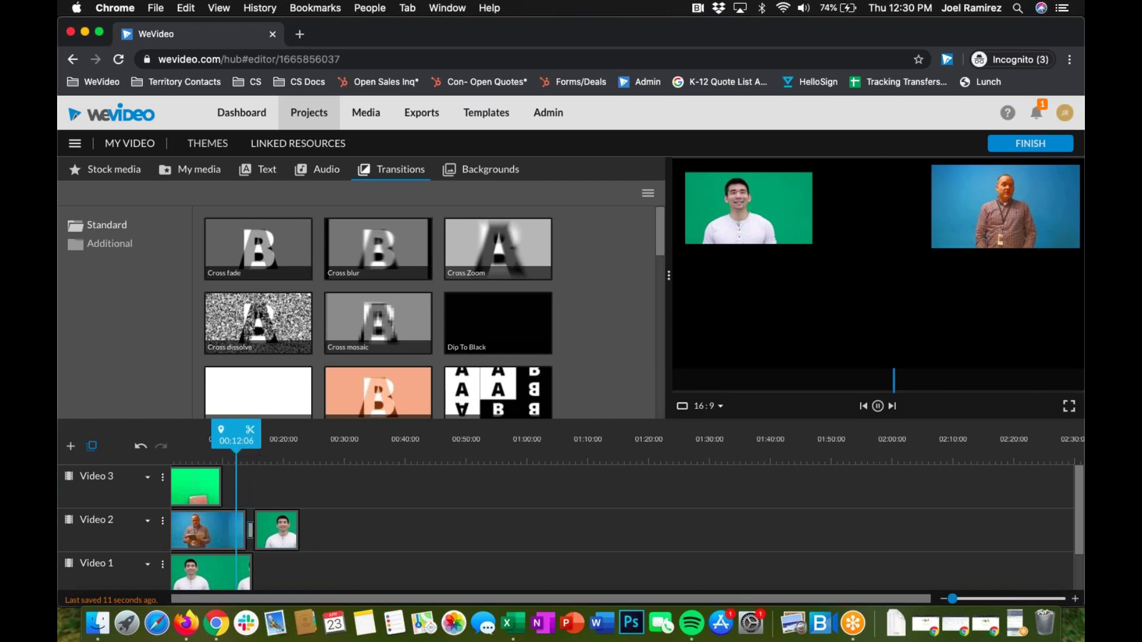
{"action": "left_click", "coordinate": [877, 406]}
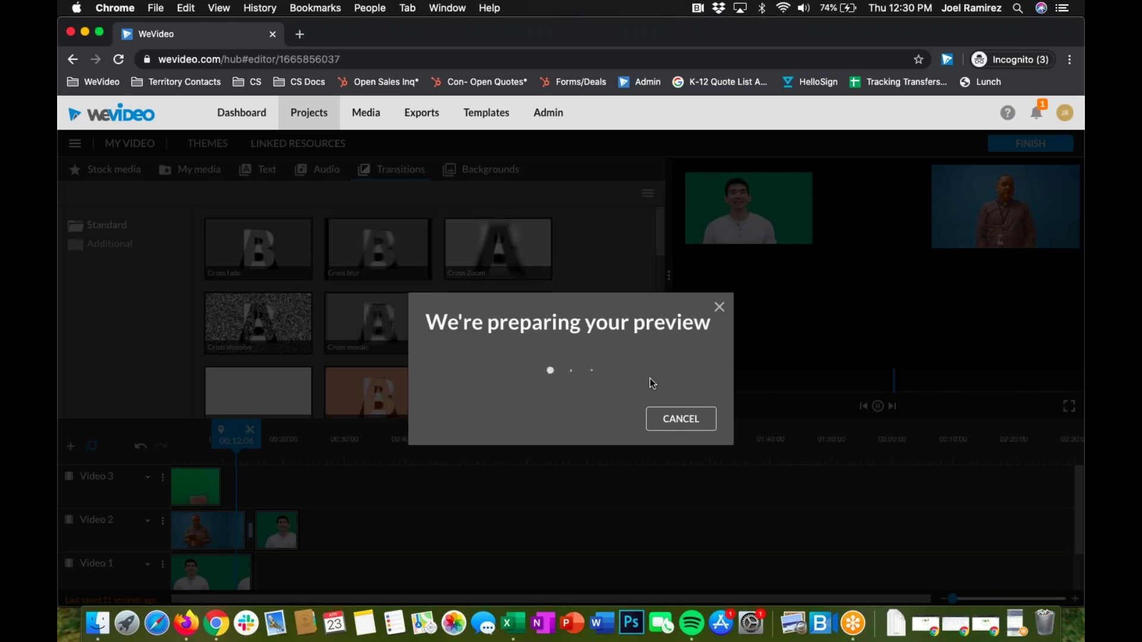
{"action": "left_click", "coordinate": [680, 428]}
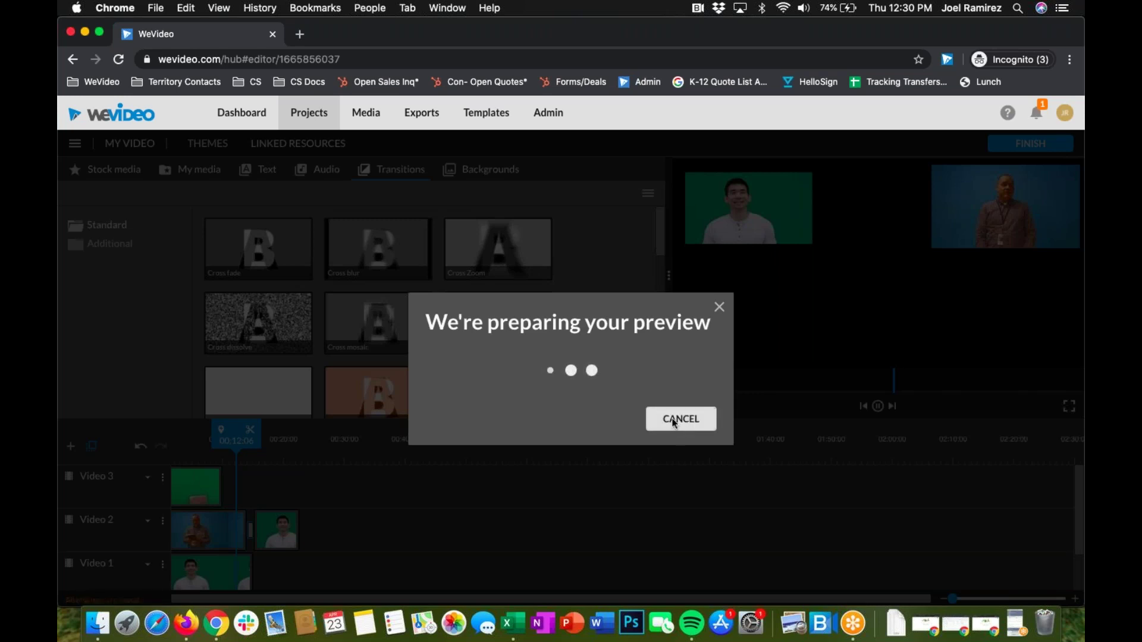
{"action": "left_click_drag", "start_coordinate": [244, 442], "coordinate": [272, 440]}
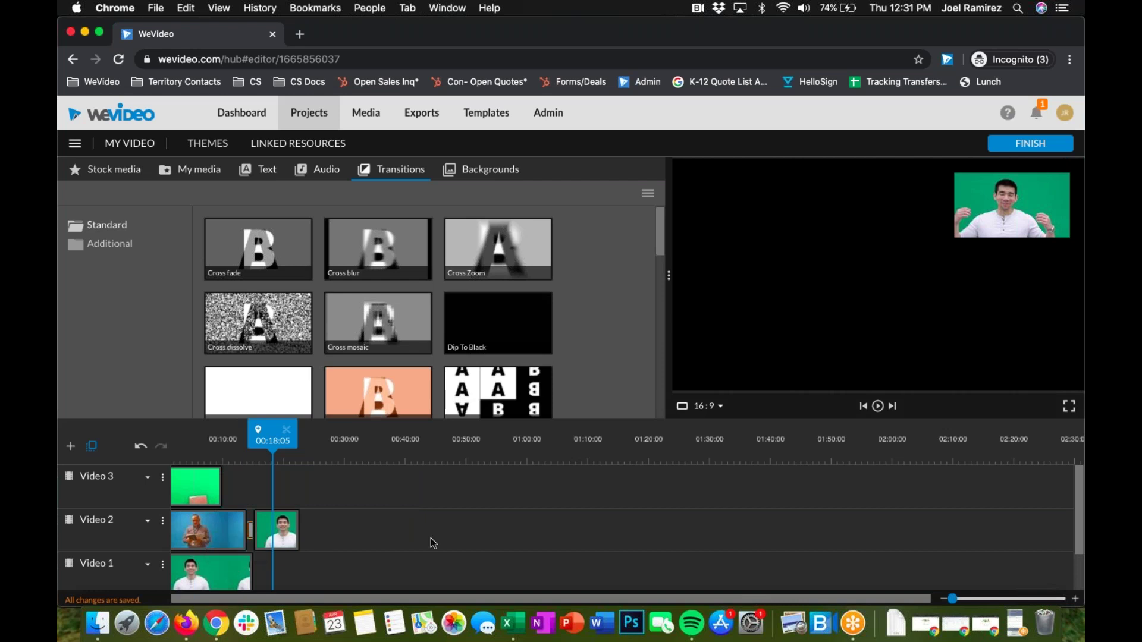
{"action": "scroll", "coordinate": [400, 501], "scroll_direction": "left", "scroll_amount": 2}
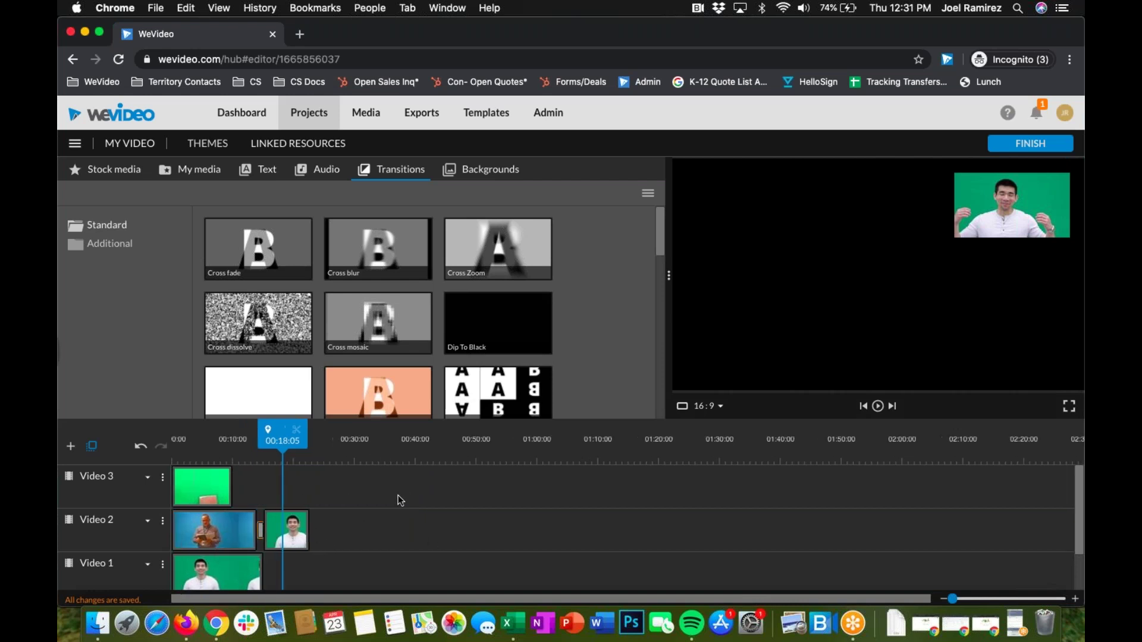
{"action": "scroll", "coordinate": [401, 500], "scroll_direction": "left", "scroll_amount": 3}
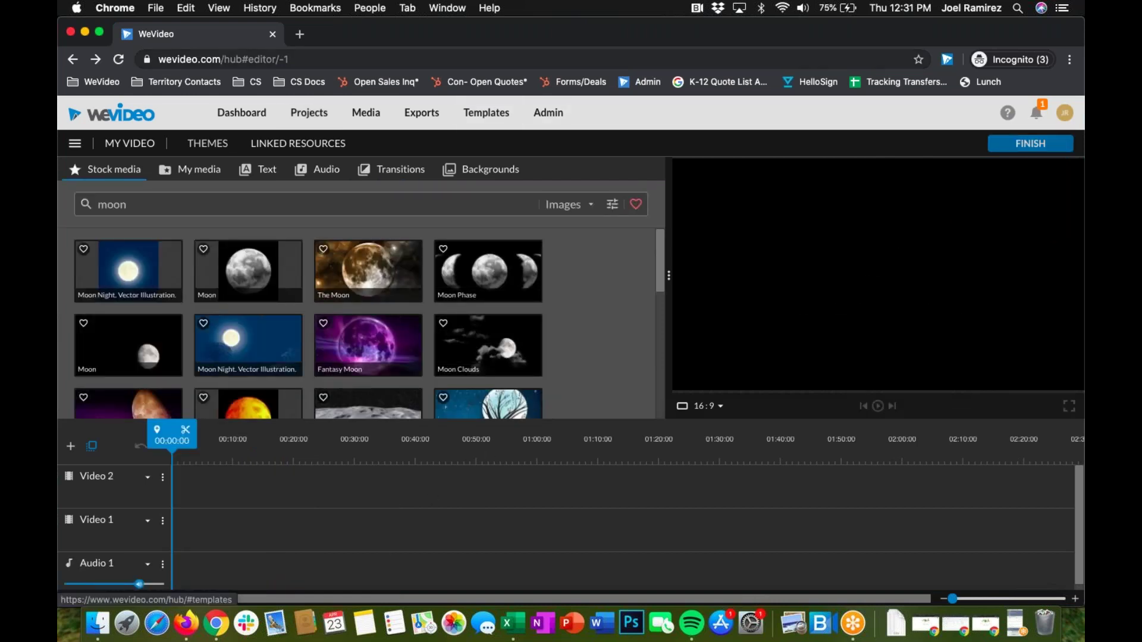
- Open the media library from the dashboard, review the import sources, and close the import dialog
{"action": "left_click", "coordinate": [257, 113]}
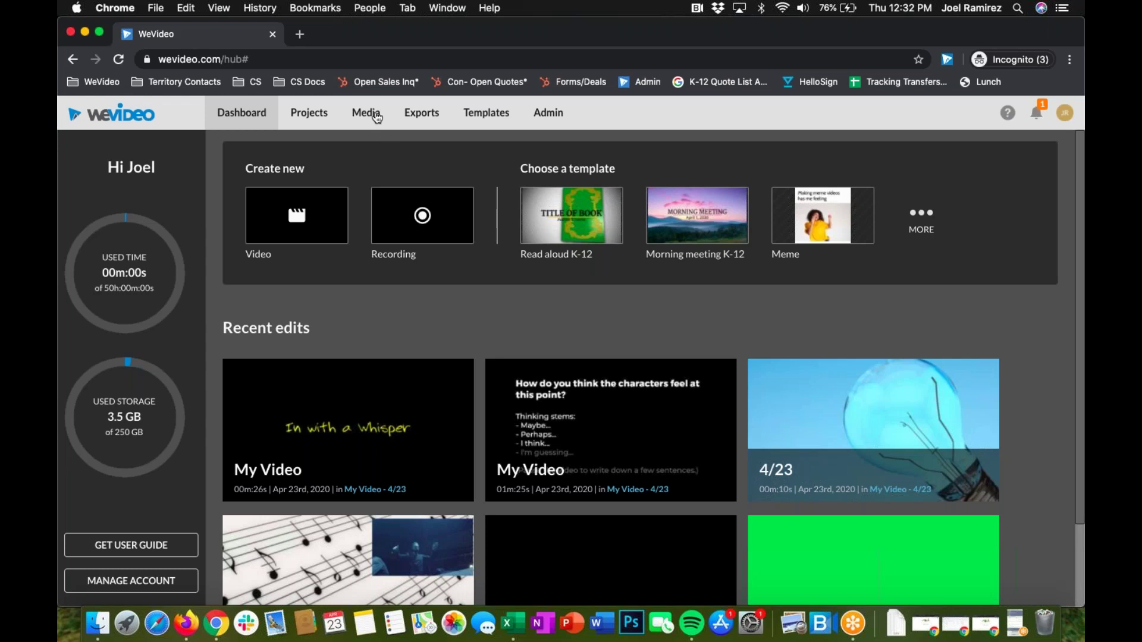
{"action": "left_click", "coordinate": [376, 117]}
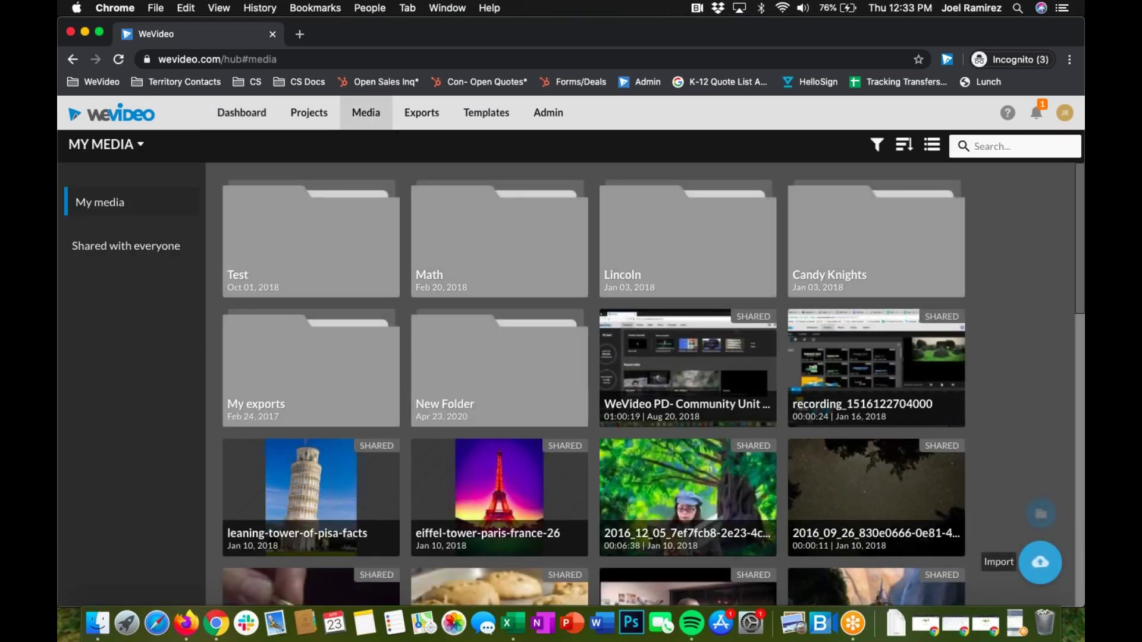
{"action": "left_click", "coordinate": [1040, 563]}
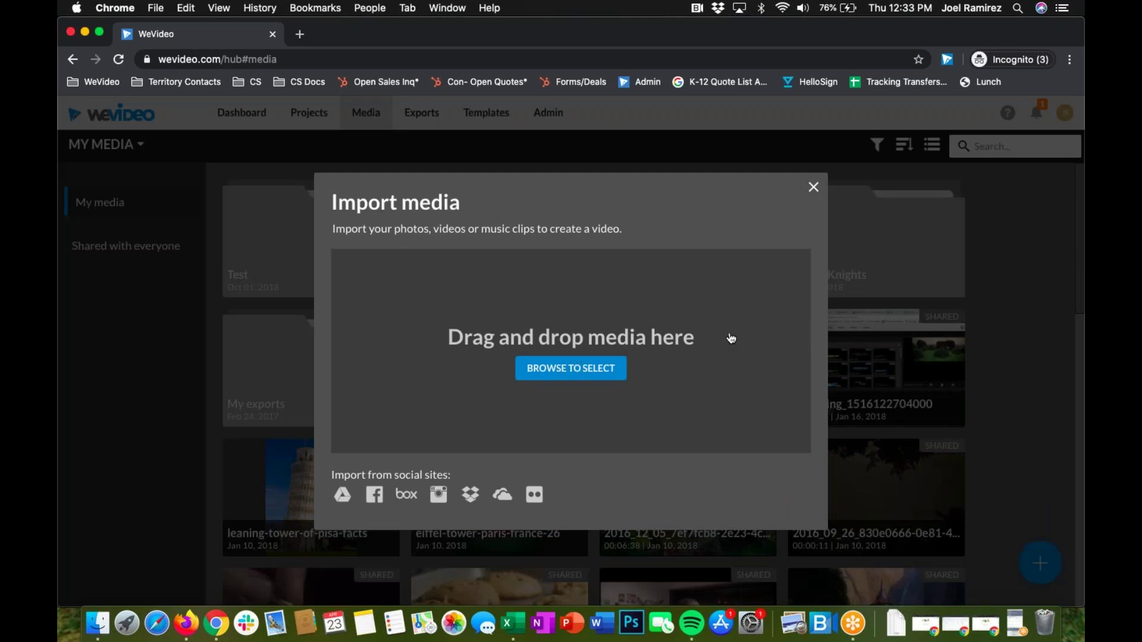
{"action": "left_click", "coordinate": [814, 188]}
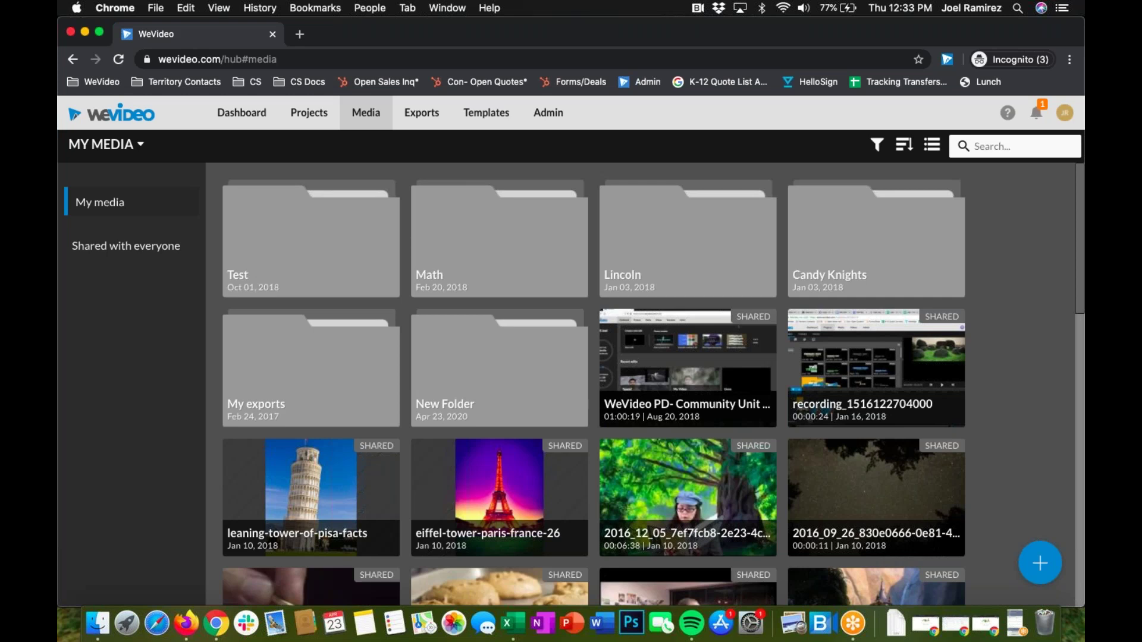
- Start a new recording from the dashboard, try the Webcam, Screen, and Screen & webcam sources, and close the dialog without recording
{"action": "left_click", "coordinate": [231, 121]}
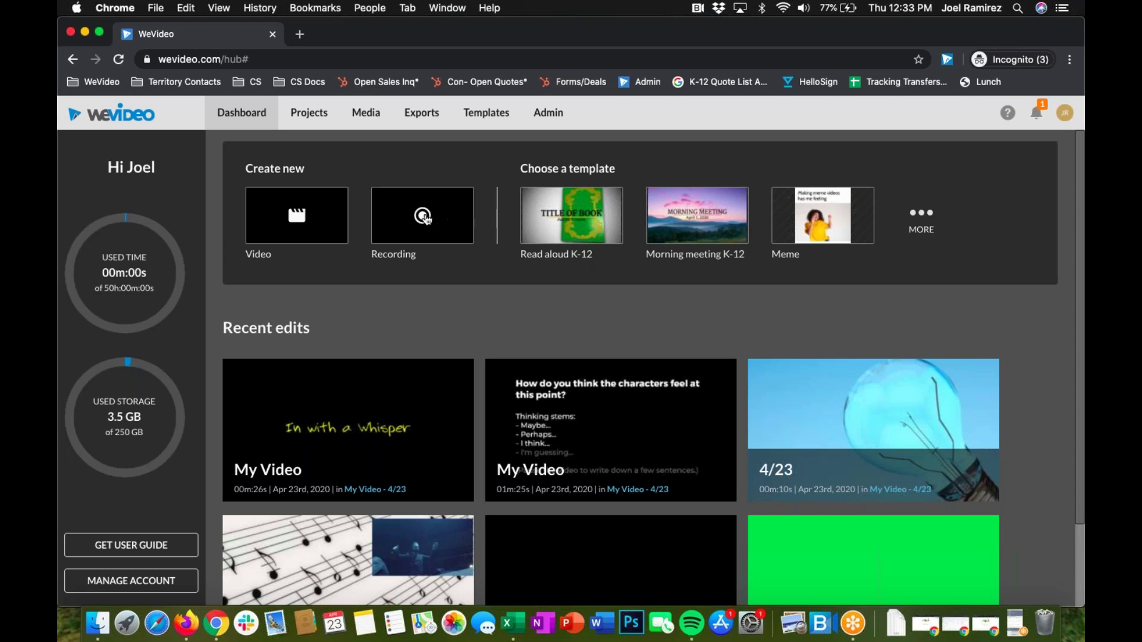
{"action": "left_click", "coordinate": [427, 219]}
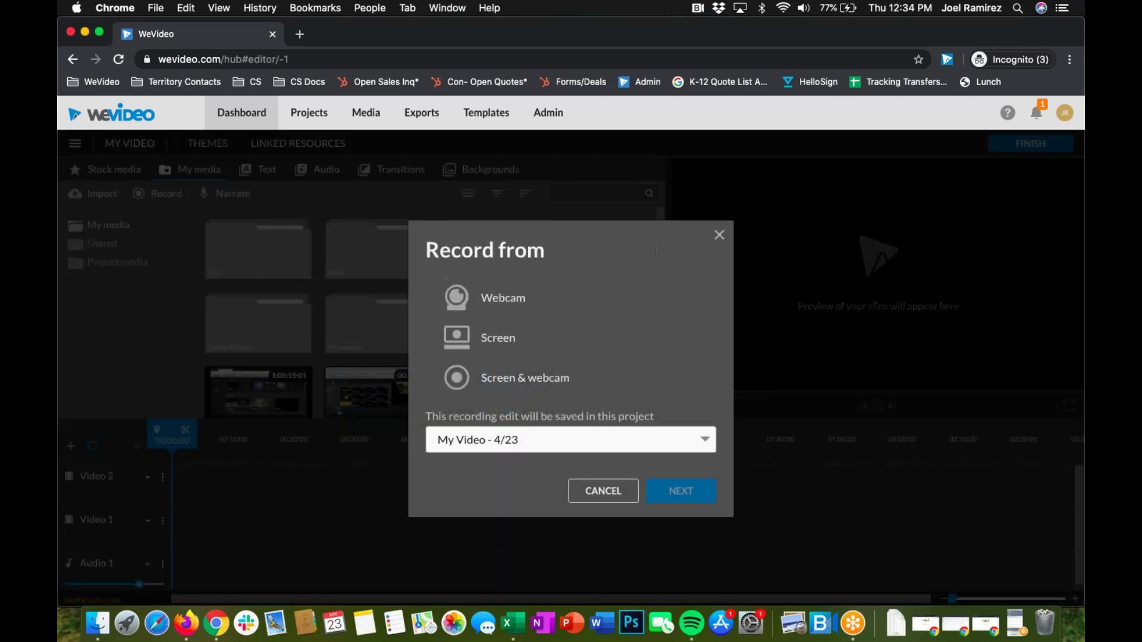
{"action": "left_click", "coordinate": [512, 302]}
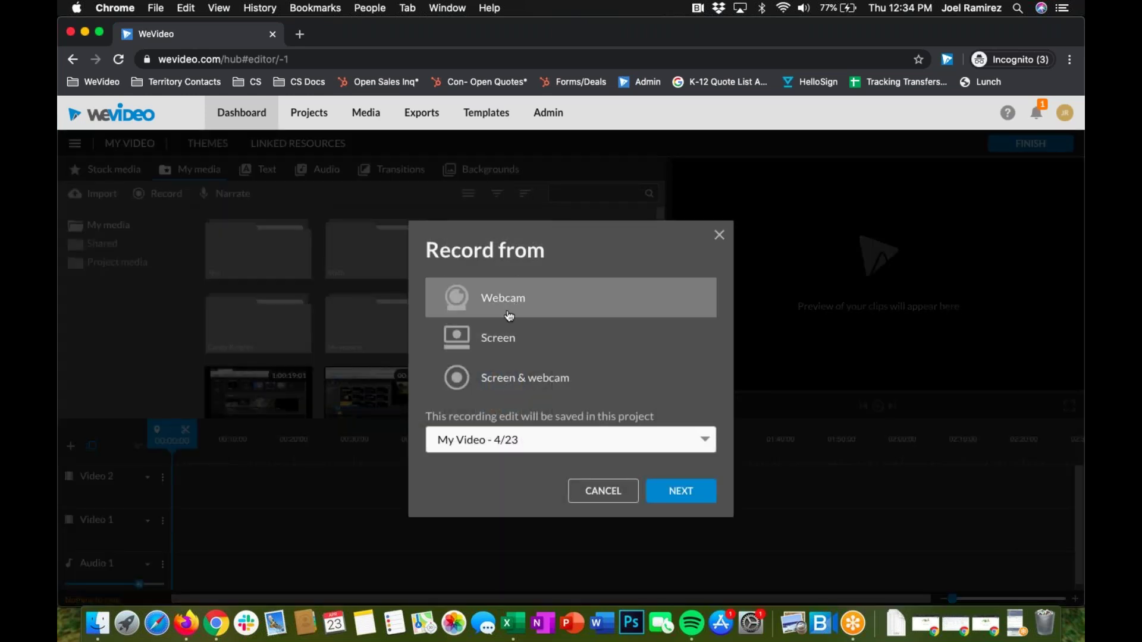
{"action": "left_click", "coordinate": [502, 347]}
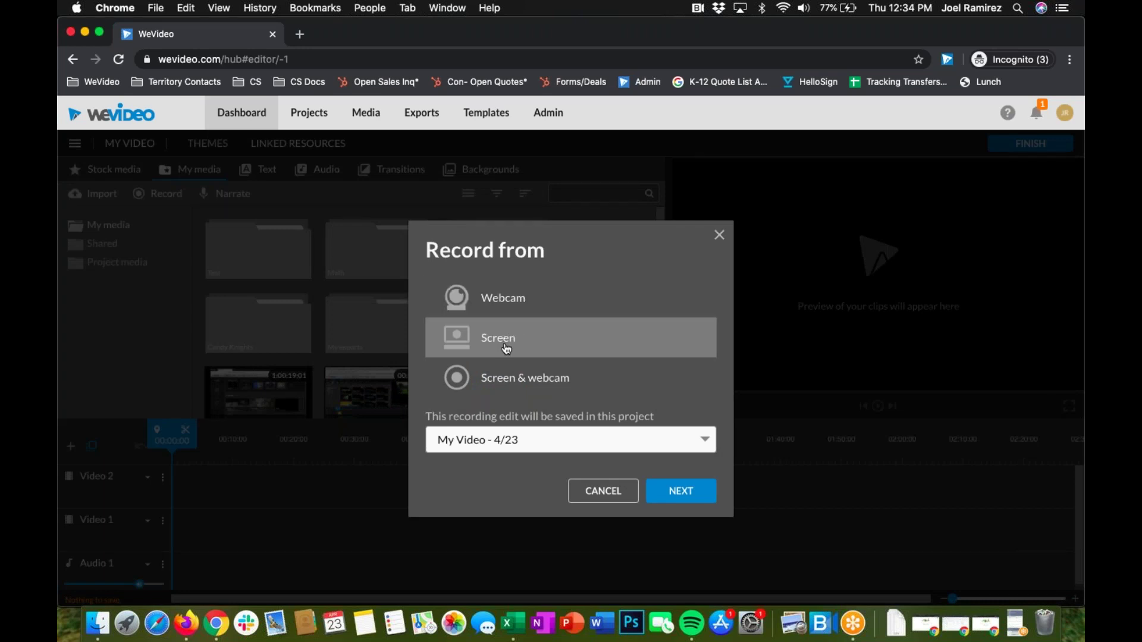
{"action": "left_click", "coordinate": [539, 295]}
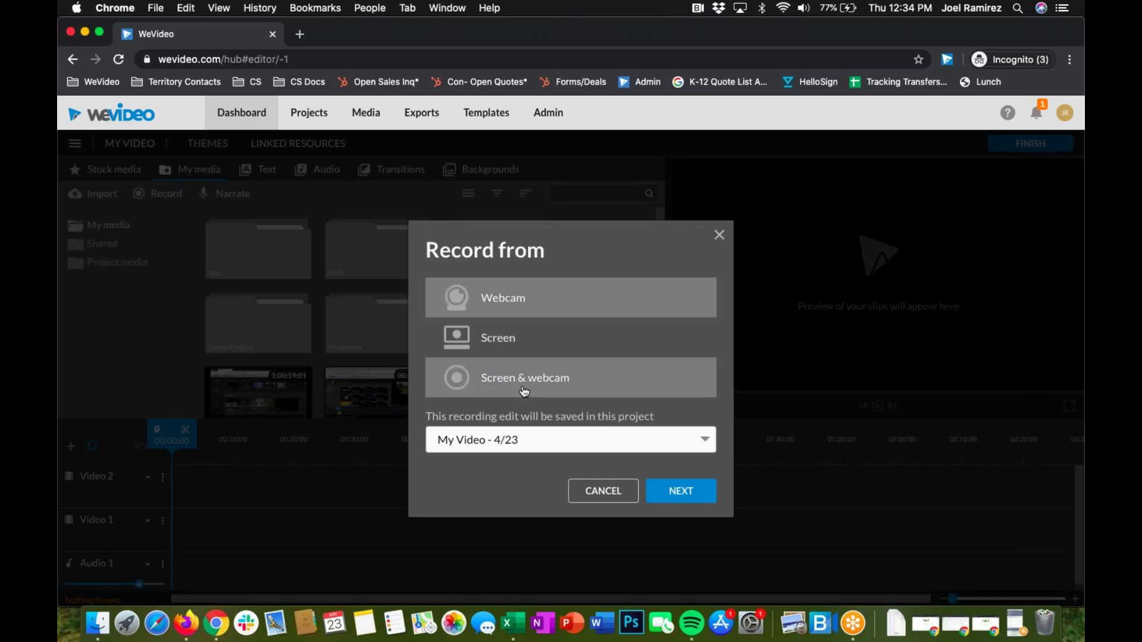
{"action": "left_click", "coordinate": [524, 389]}
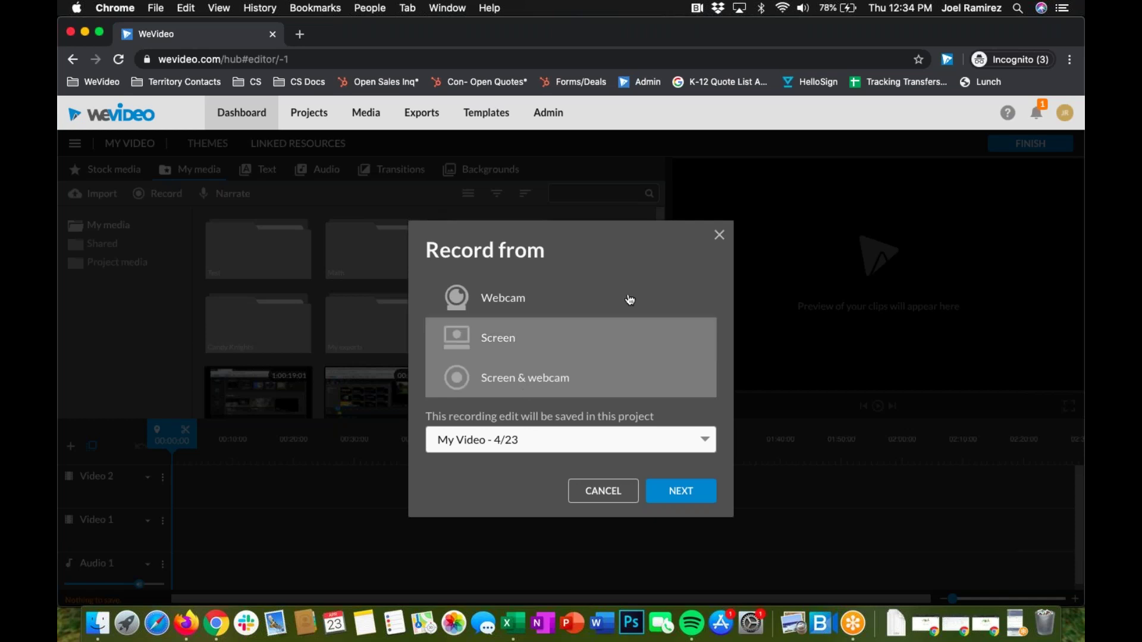
{"action": "left_click", "coordinate": [719, 235]}
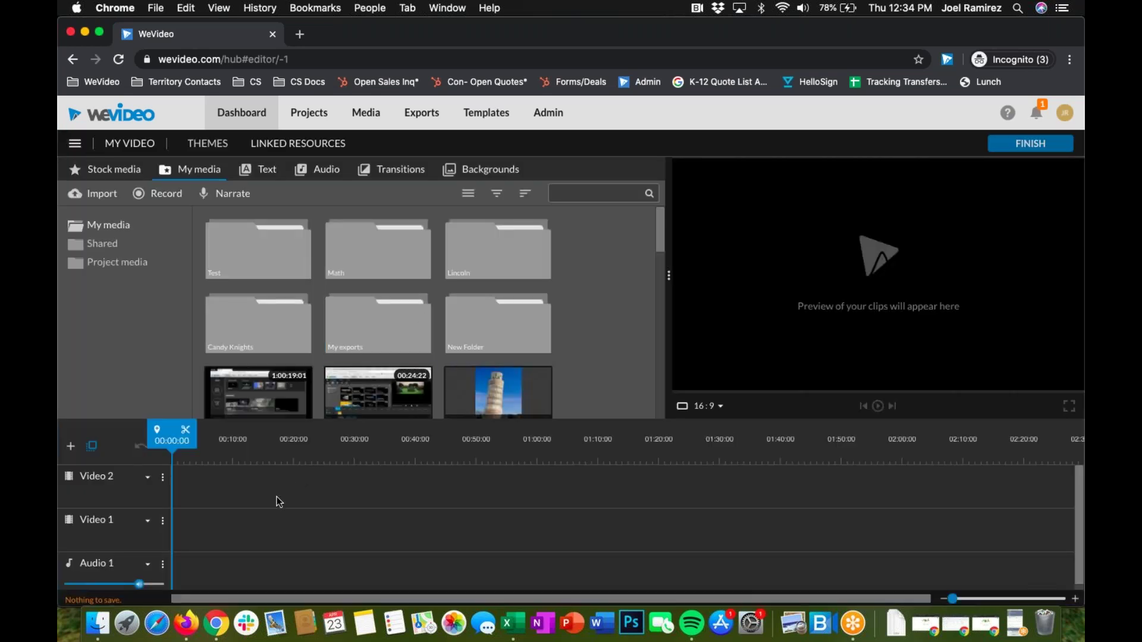
{"action": "scroll", "coordinate": [599, 298], "scroll_direction": "down", "scroll_amount": 5}
{"action": "scroll", "coordinate": [568, 304], "scroll_direction": "down", "scroll_amount": 2}
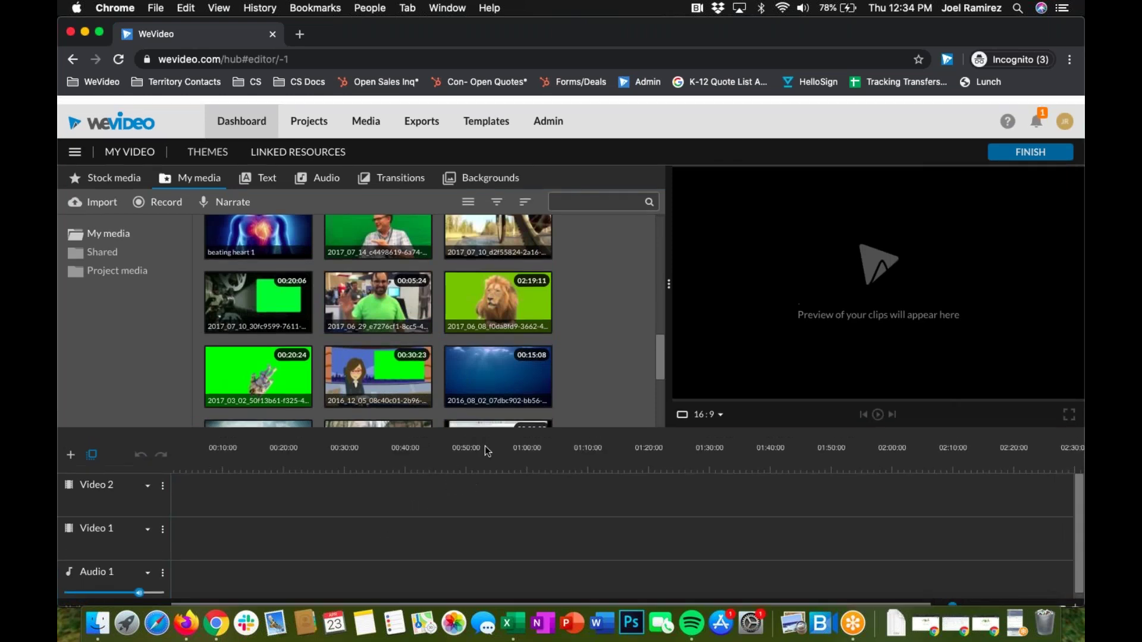
{"action": "scroll", "coordinate": [637, 309], "scroll_direction": "up", "scroll_amount": 1}
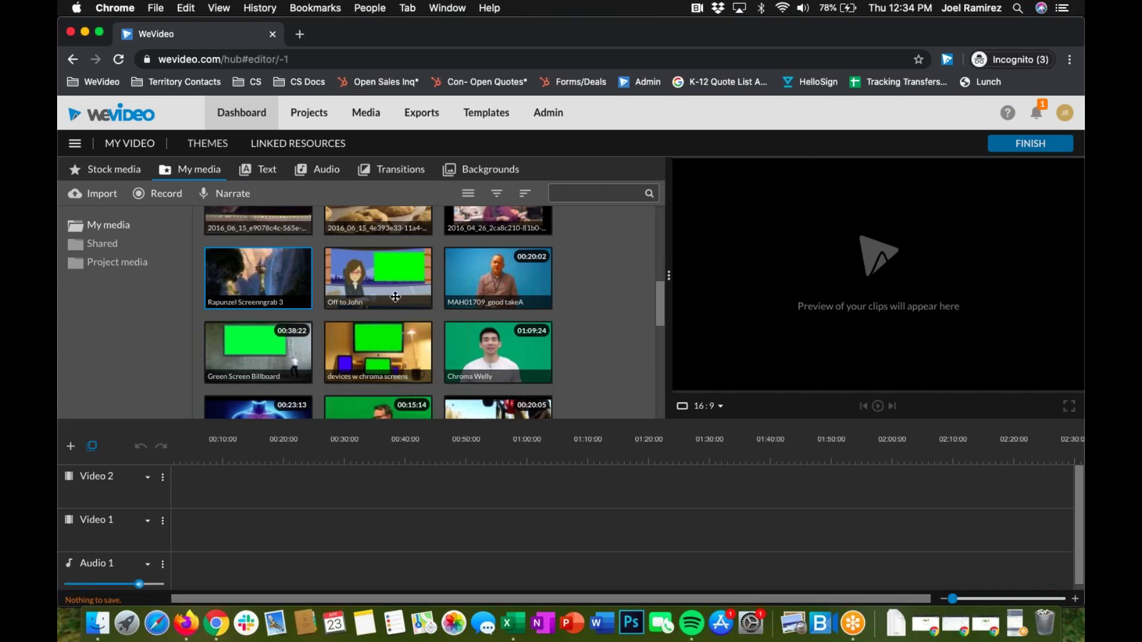
{"action": "scroll", "coordinate": [393, 295], "scroll_direction": "down", "scroll_amount": 5}
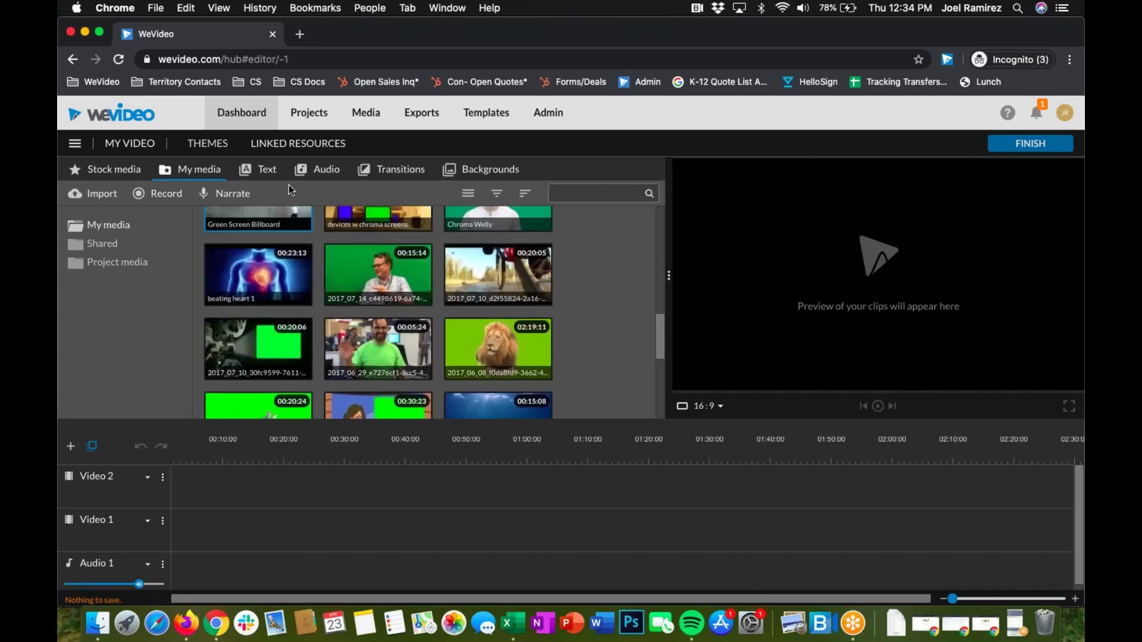
- Listen to the Inspiration - Mega Music track from the Free Music library and pause its playback
{"action": "left_click", "coordinate": [328, 171]}
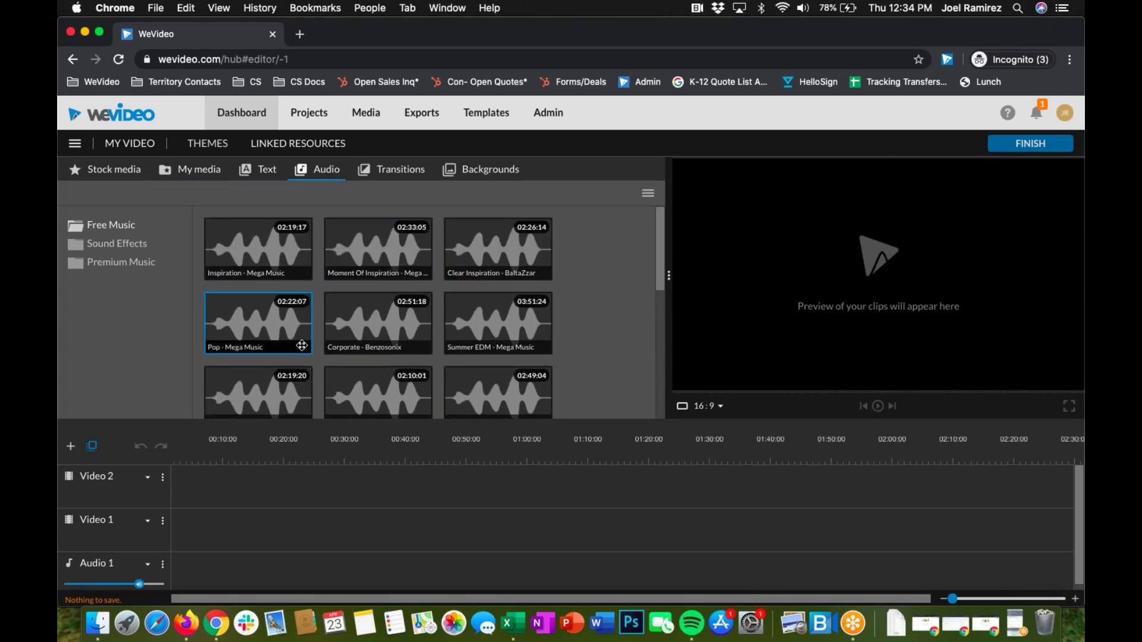
{"action": "left_click", "coordinate": [254, 260]}
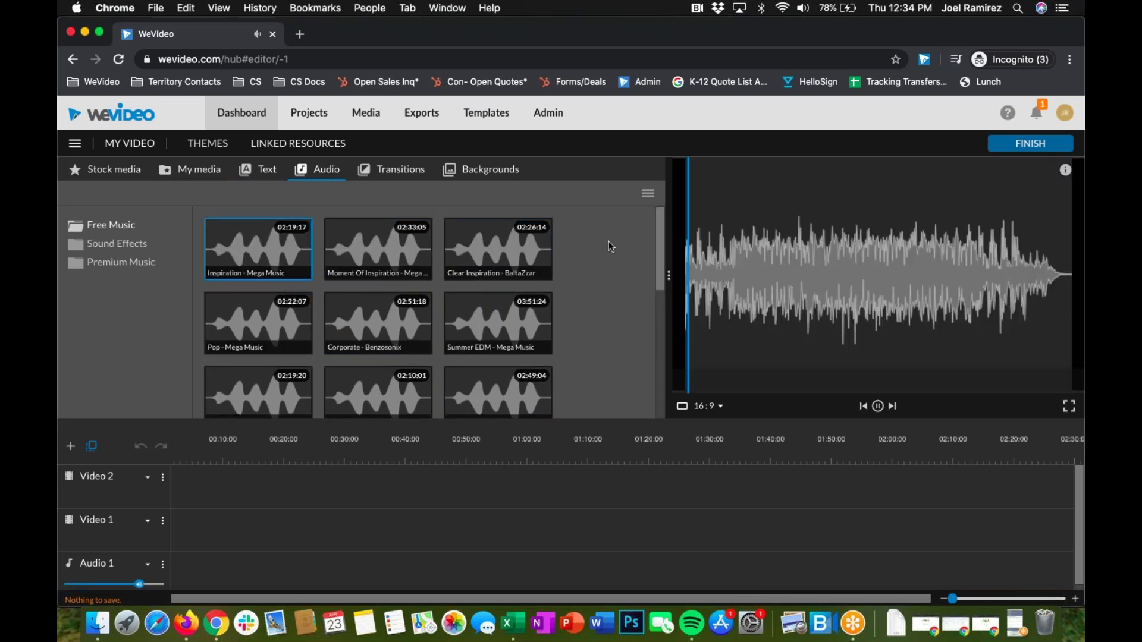
{"action": "left_click", "coordinate": [879, 407]}
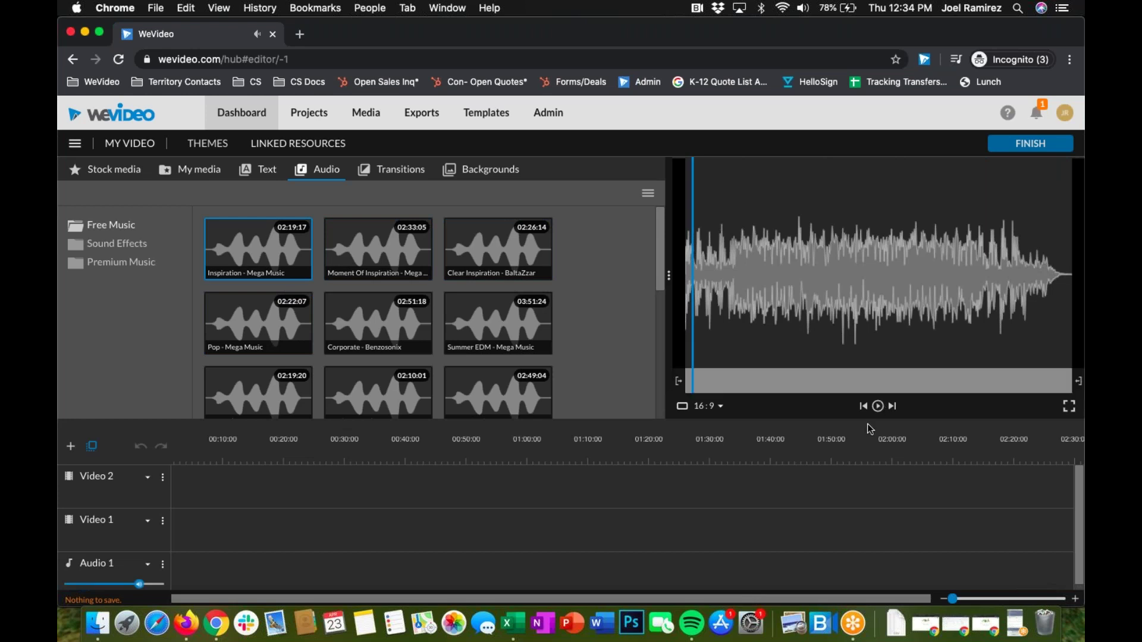
{"action": "left_click", "coordinate": [880, 409]}
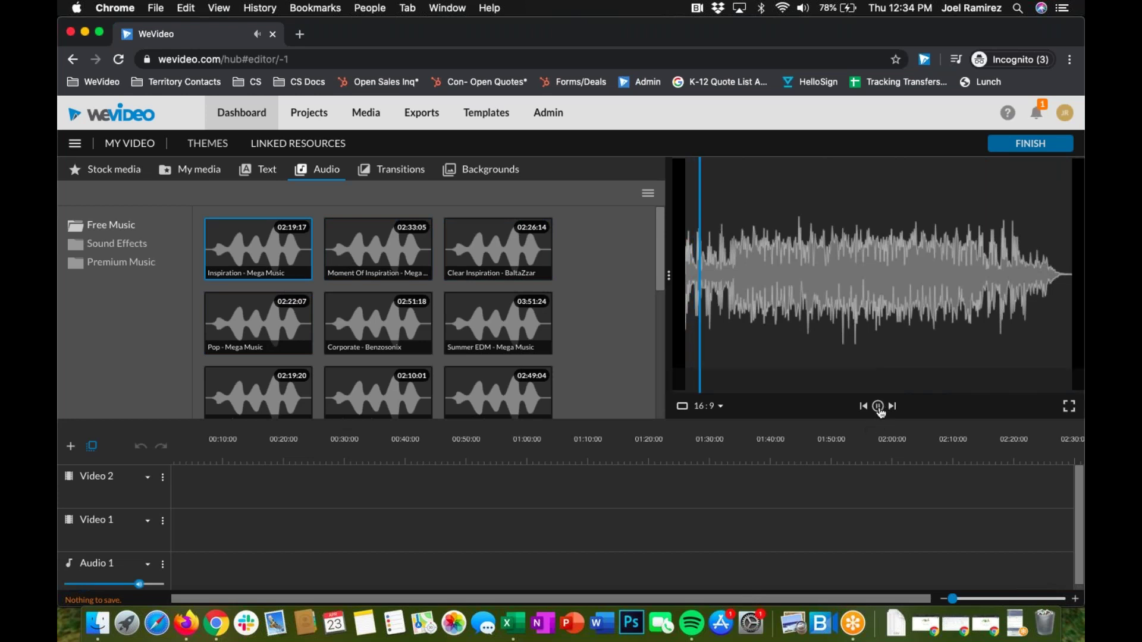
{"action": "left_click", "coordinate": [879, 408]}
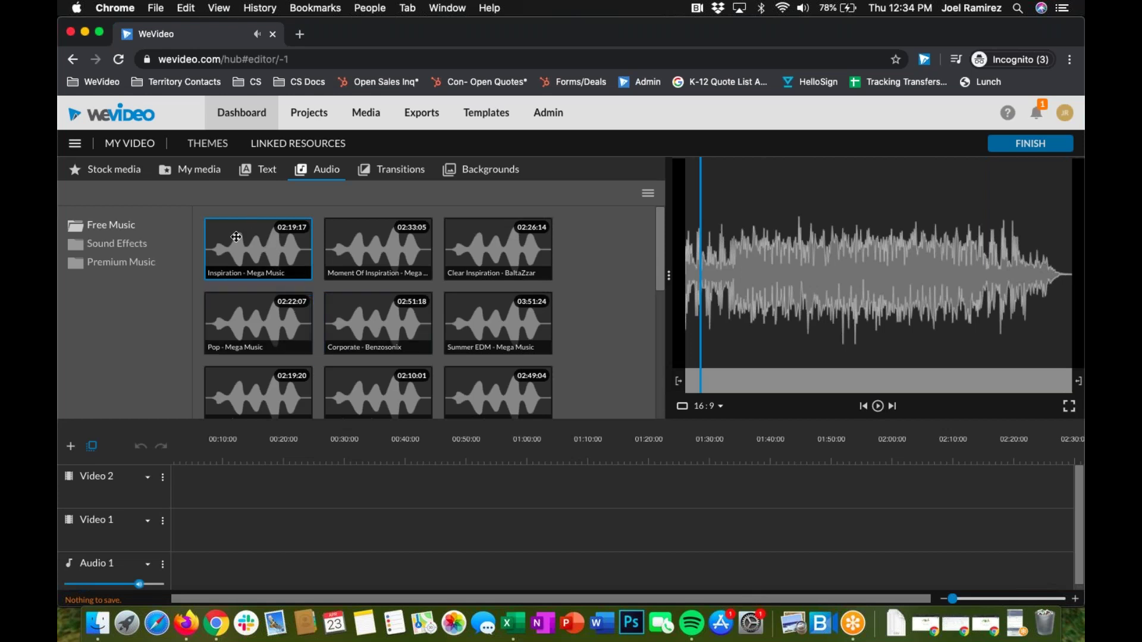
- Place the Inspiration - Mega Music track at the start of Audio 1 and fade its volume in from zero to full at about 18 seconds
{"action": "left_click_drag", "start_coordinate": [237, 237], "coordinate": [196, 558]}
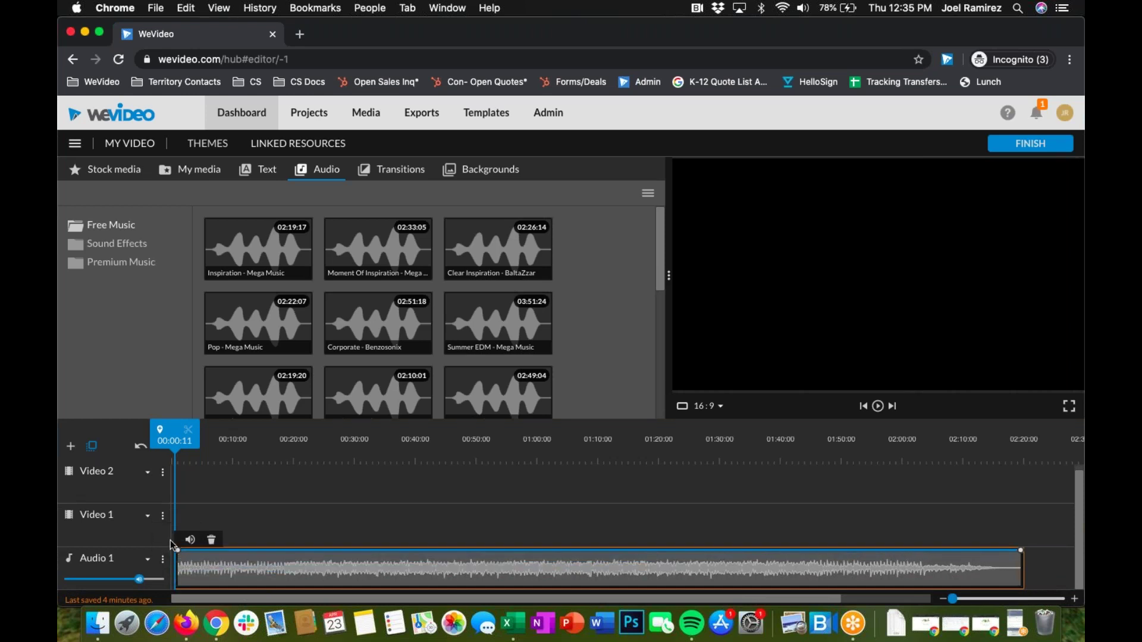
{"action": "left_click", "coordinate": [232, 550]}
{"action": "mouse_move", "coordinate": [179, 553]}
{"action": "left_click_drag", "start_coordinate": [179, 553], "coordinate": [177, 586]}
{"action": "left_click_drag", "start_coordinate": [232, 550], "coordinate": [279, 550]}
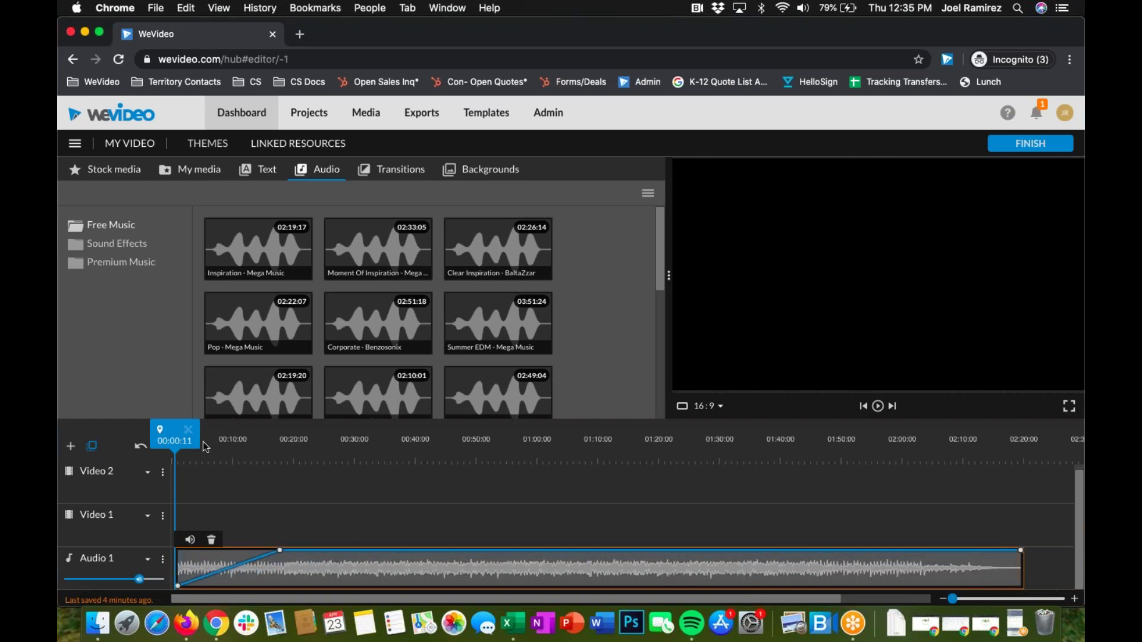
- Split the music clip on Audio 1 at 00:55:02 and delete the part after the cut
{"action": "left_click_drag", "start_coordinate": [178, 443], "coordinate": [508, 449]}
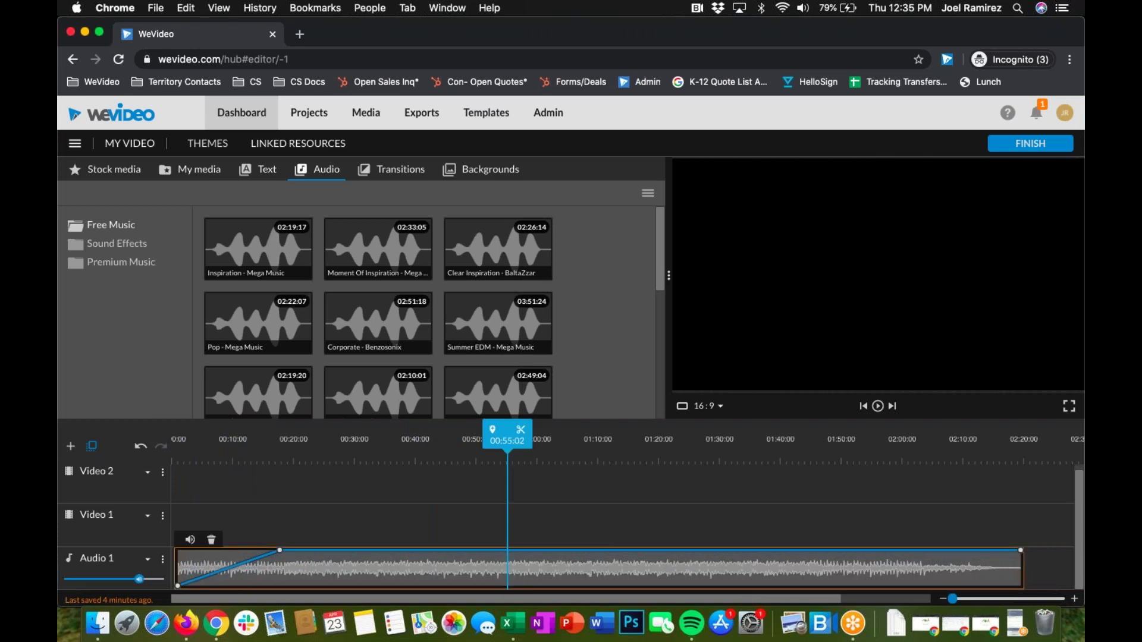
{"action": "left_click", "coordinate": [522, 431]}
{"action": "left_click", "coordinate": [562, 573]}
{"action": "key", "text": "Delete"}
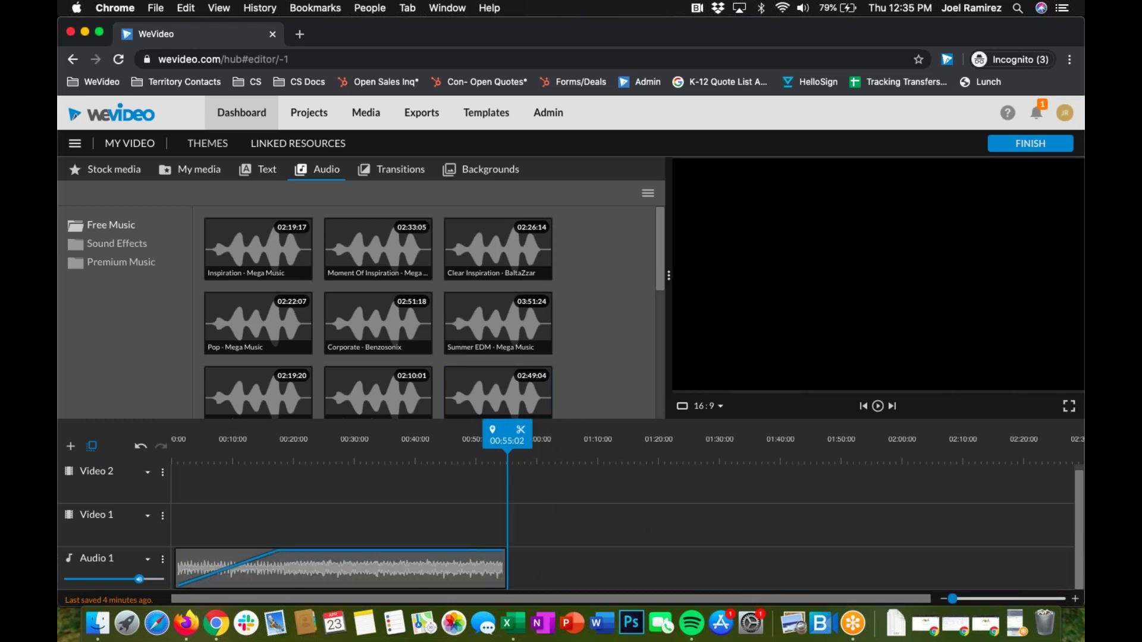
- Extend the end of the music clip to about 01:11 and fade its volume out to zero from about 59 seconds
{"action": "left_click", "coordinate": [477, 575]}
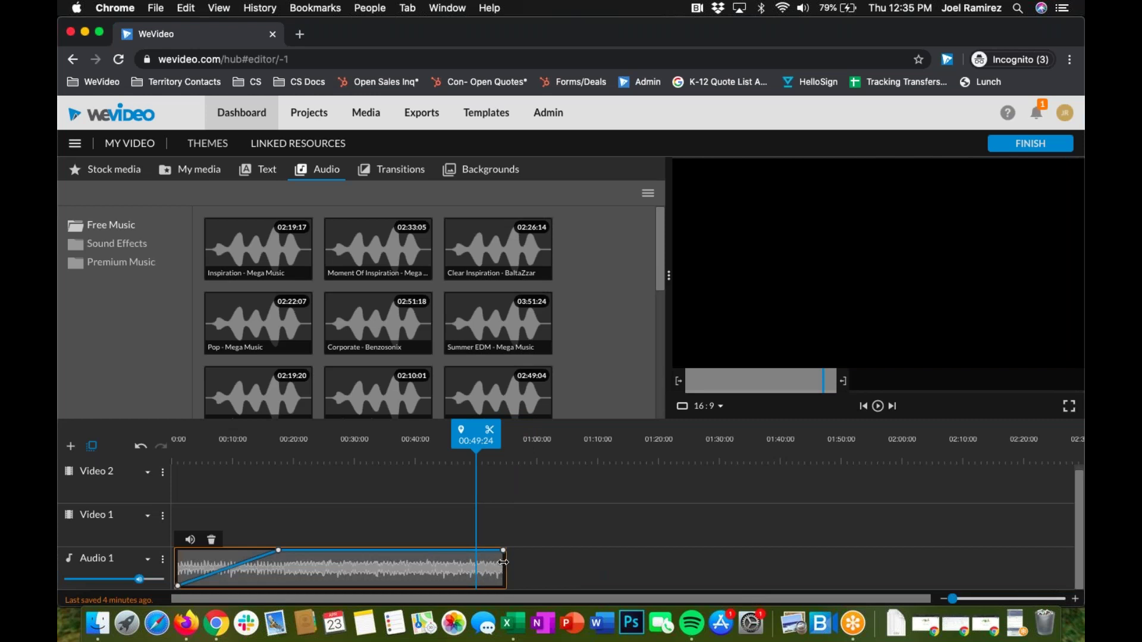
{"action": "left_click_drag", "start_coordinate": [503, 563], "coordinate": [464, 577]}
{"action": "left_click_drag", "start_coordinate": [653, 576], "coordinate": [604, 568]}
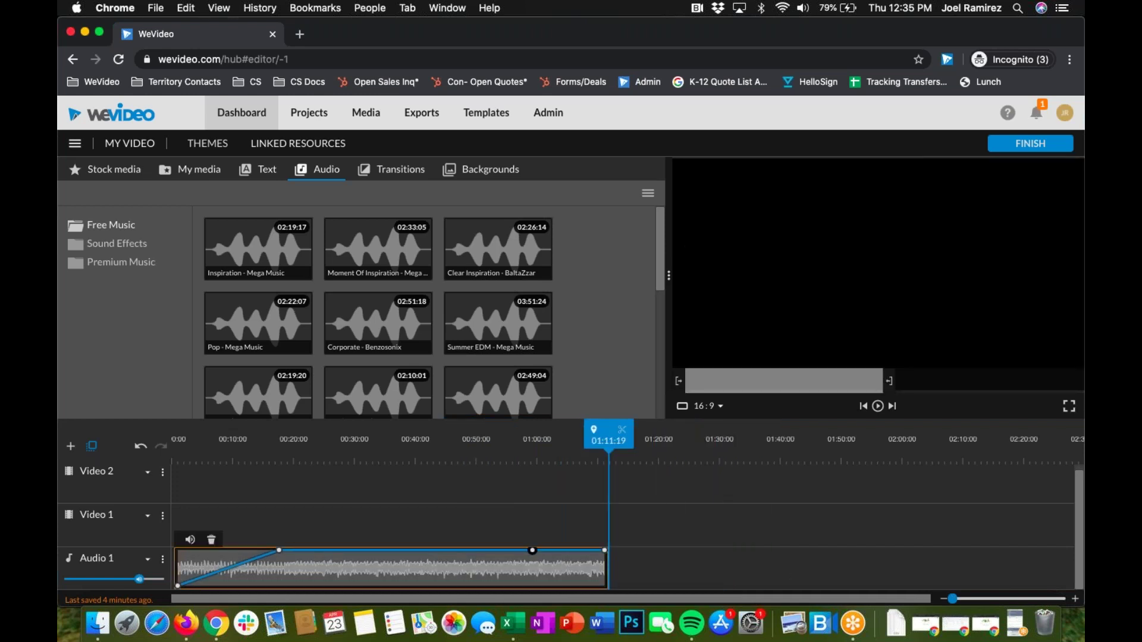
{"action": "left_click_drag", "start_coordinate": [604, 550], "coordinate": [605, 587]}
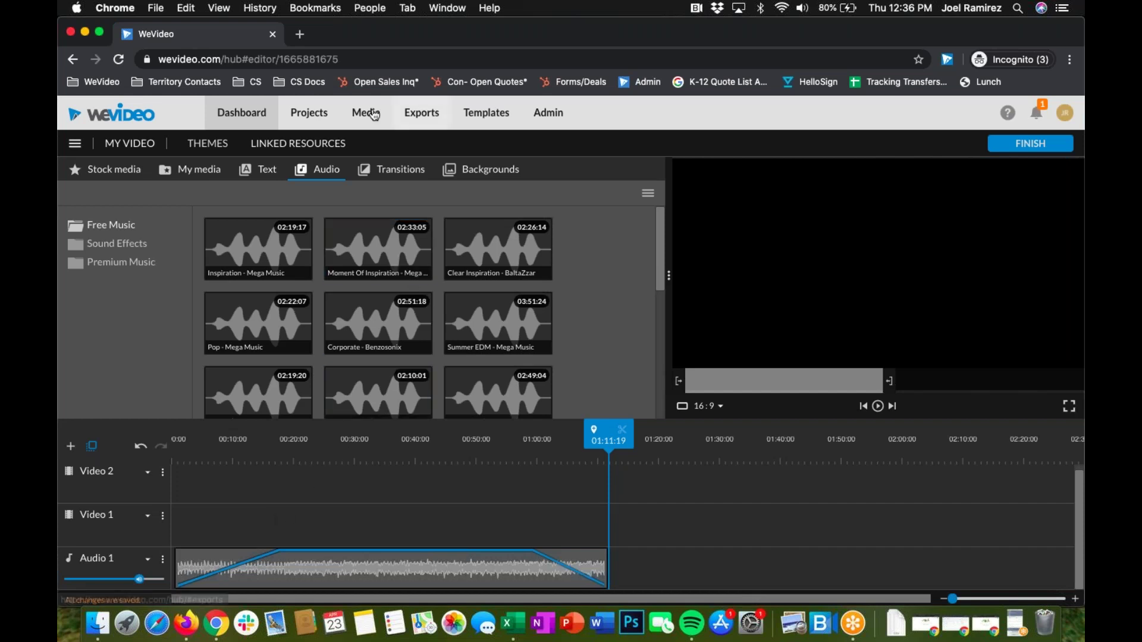
- Open the 4/23 edit from the My Video - 4/23 project in the Webinar folder
{"action": "left_click", "coordinate": [310, 114]}
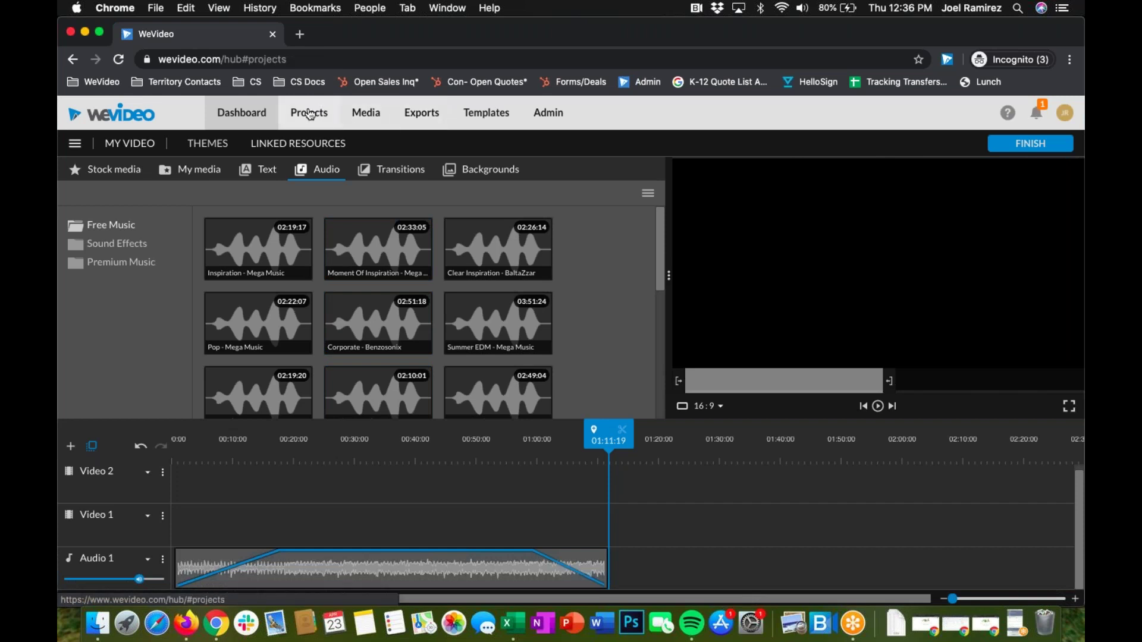
{"action": "left_click", "coordinate": [320, 247]}
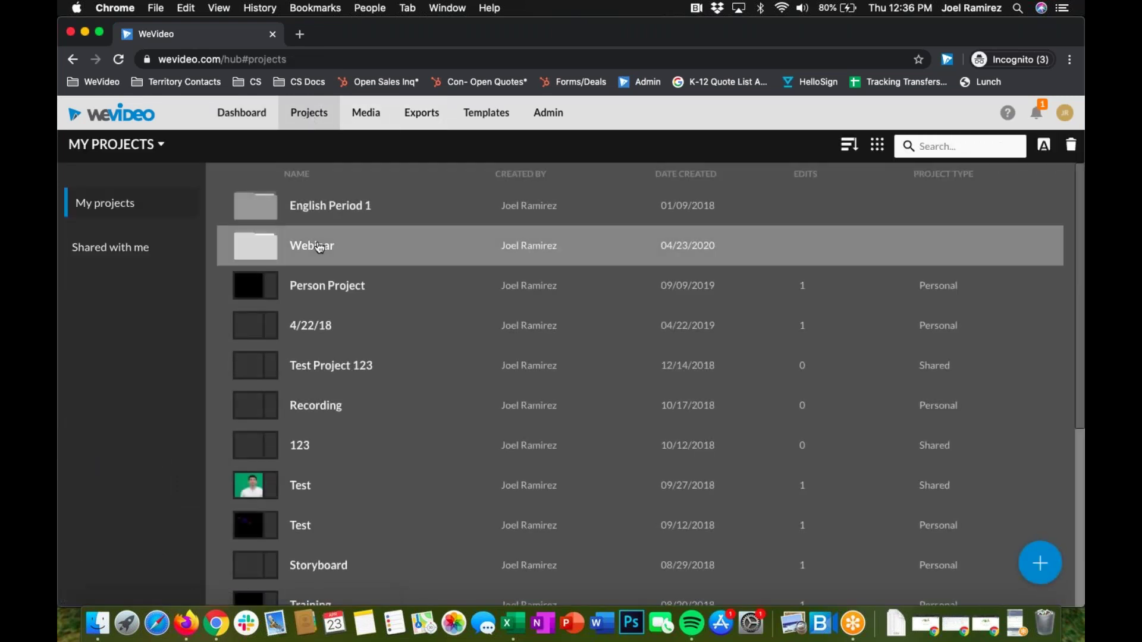
{"action": "left_click", "coordinate": [332, 244]}
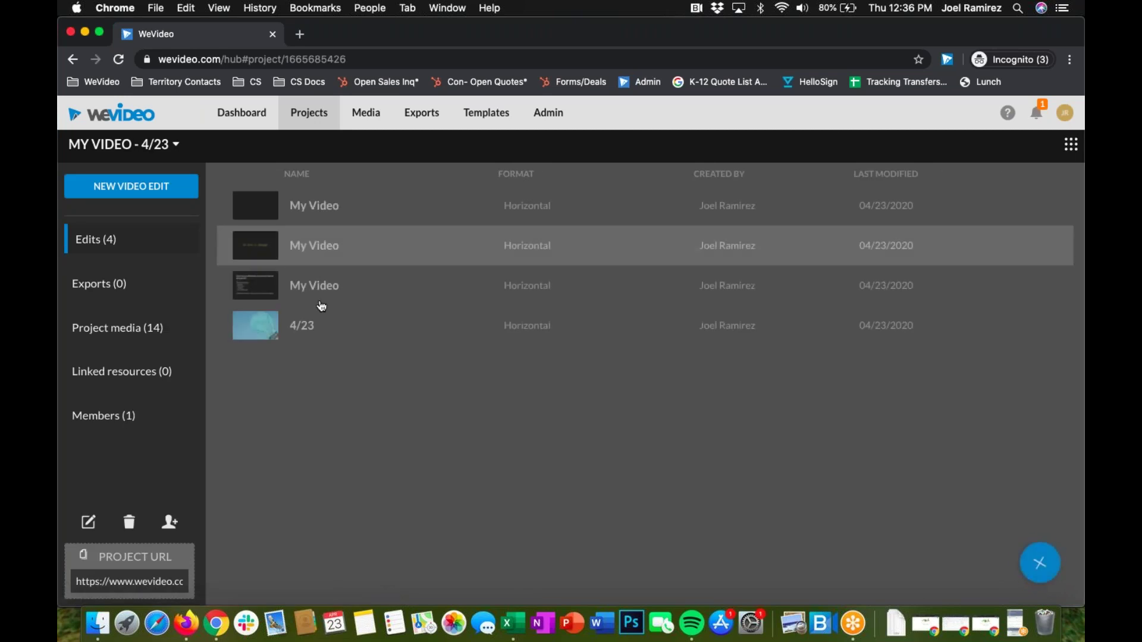
{"action": "left_click", "coordinate": [305, 331]}
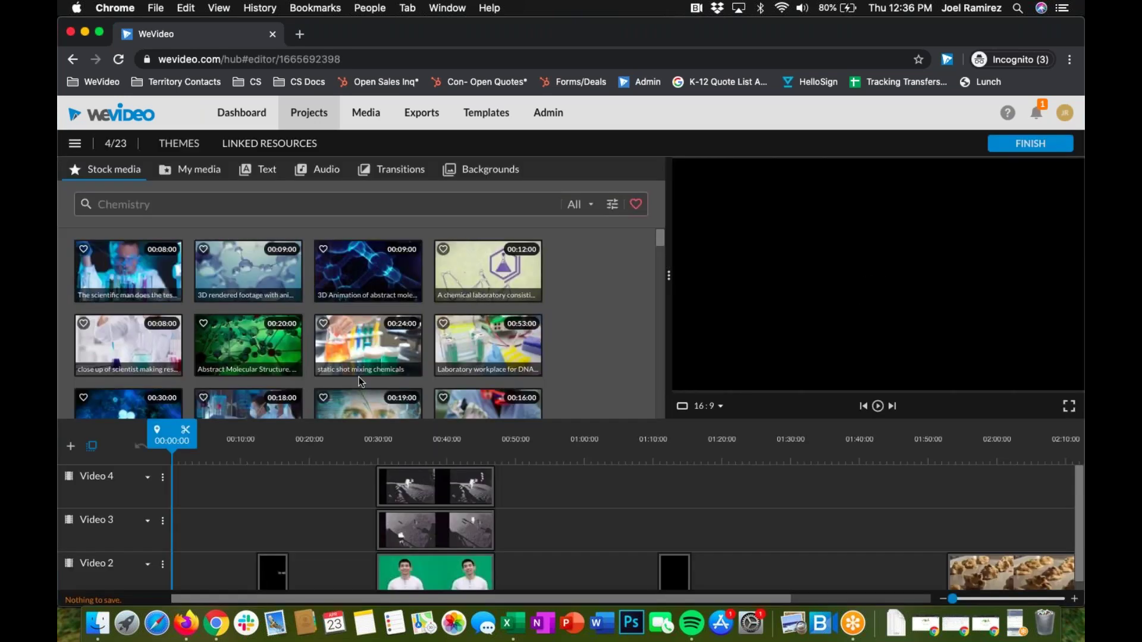
{"action": "scroll", "coordinate": [359, 377], "scroll_direction": "down", "scroll_amount": 1}
{"action": "scroll", "coordinate": [930, 100], "scroll_direction": "left", "scroll_amount": 3}
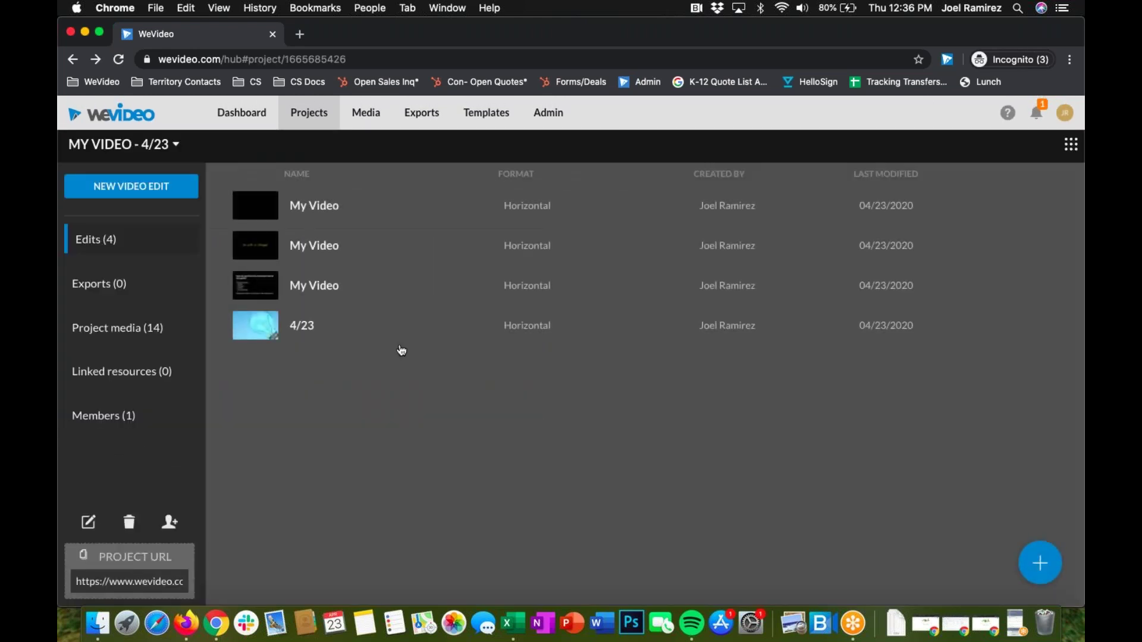
{"action": "left_click", "coordinate": [331, 335]}
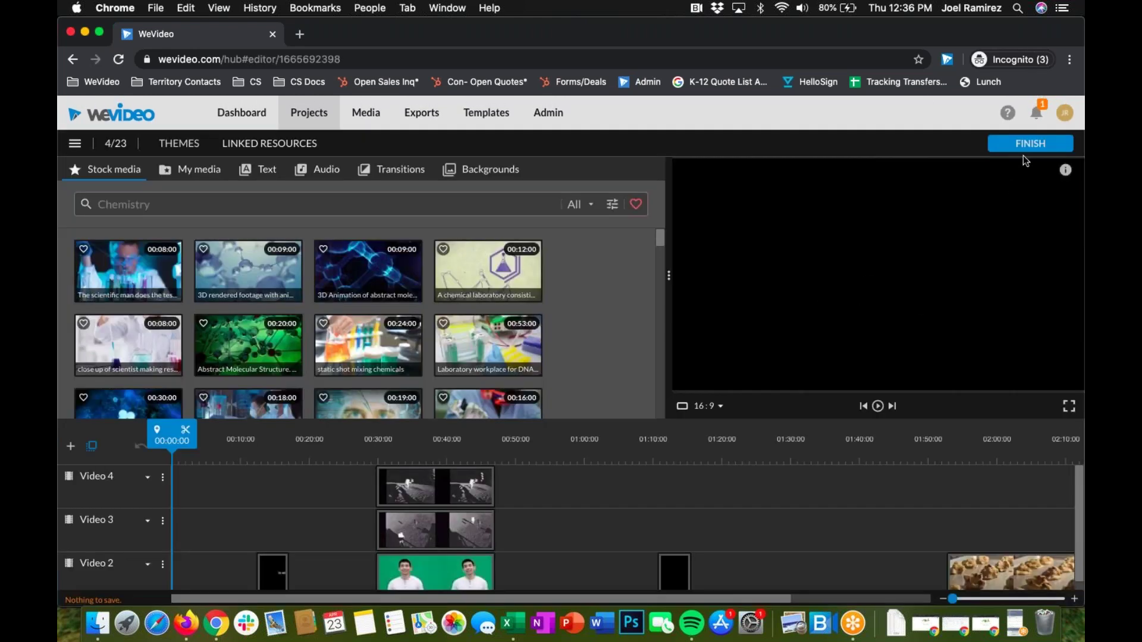
- Review the export settings for the 4/23 edit without exporting, and open the list of finished exports
{"action": "left_click", "coordinate": [1024, 147]}
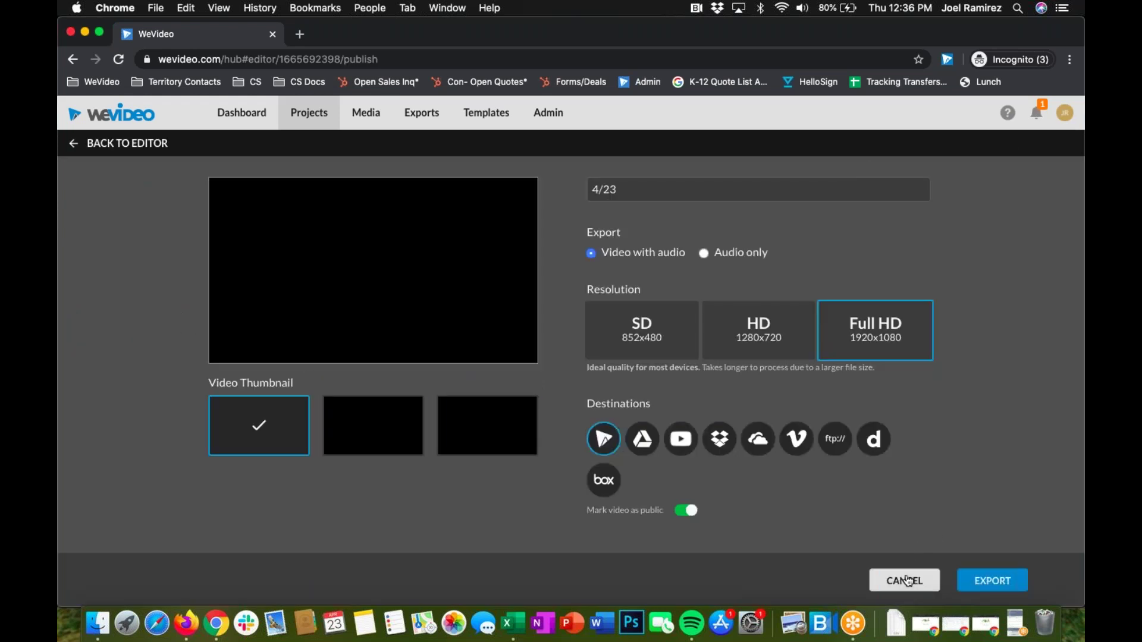
{"action": "left_click", "coordinate": [426, 120]}
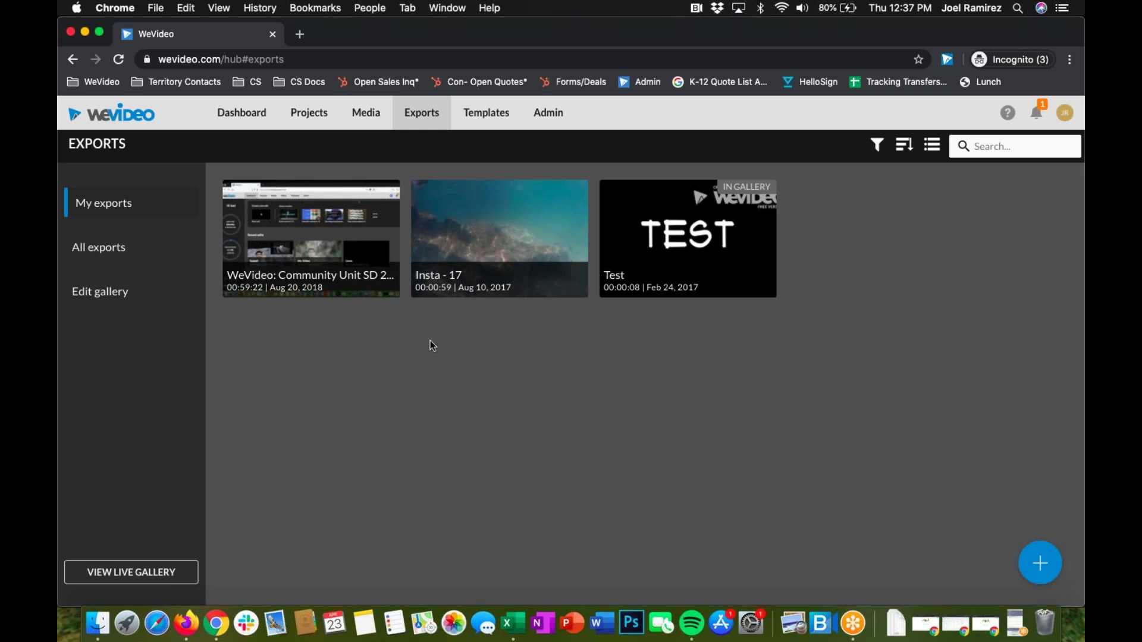
- Go back to the Webinar folder's My Video - 4/23 project and reopen the 4/23 edit to view its timeline
{"action": "left_click", "coordinate": [310, 118]}
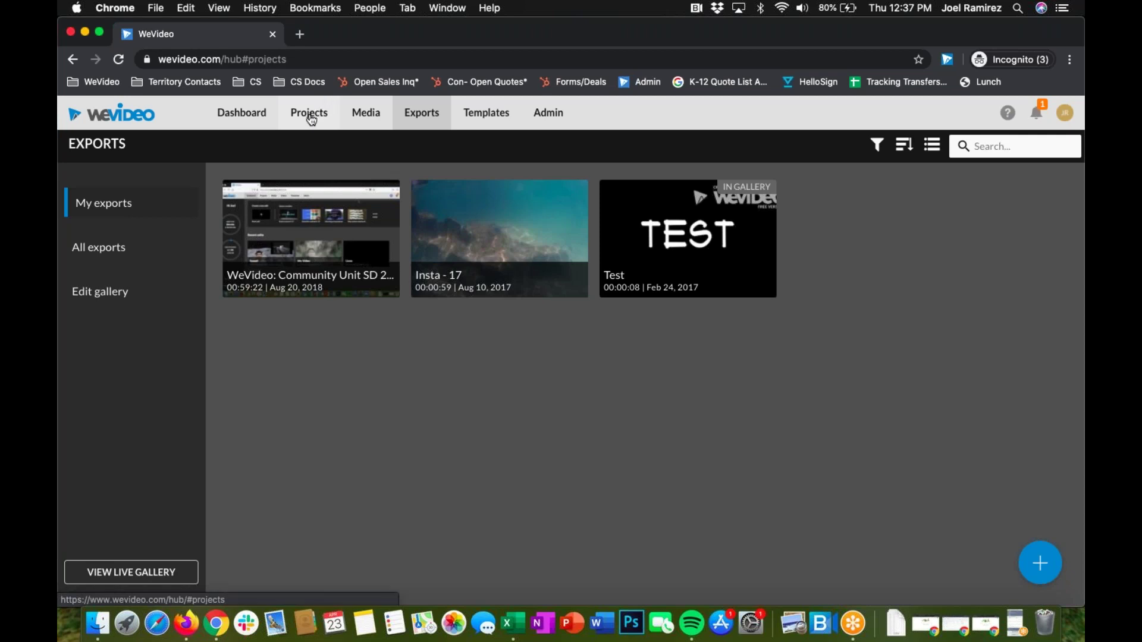
{"action": "left_click", "coordinate": [324, 239]}
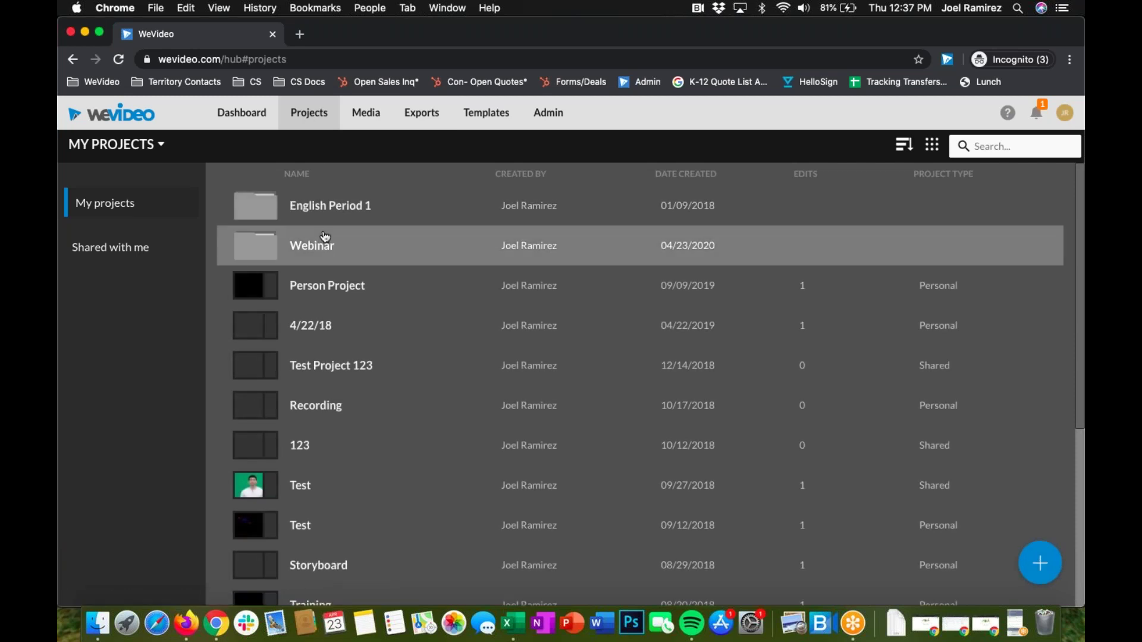
{"action": "left_click", "coordinate": [324, 238]}
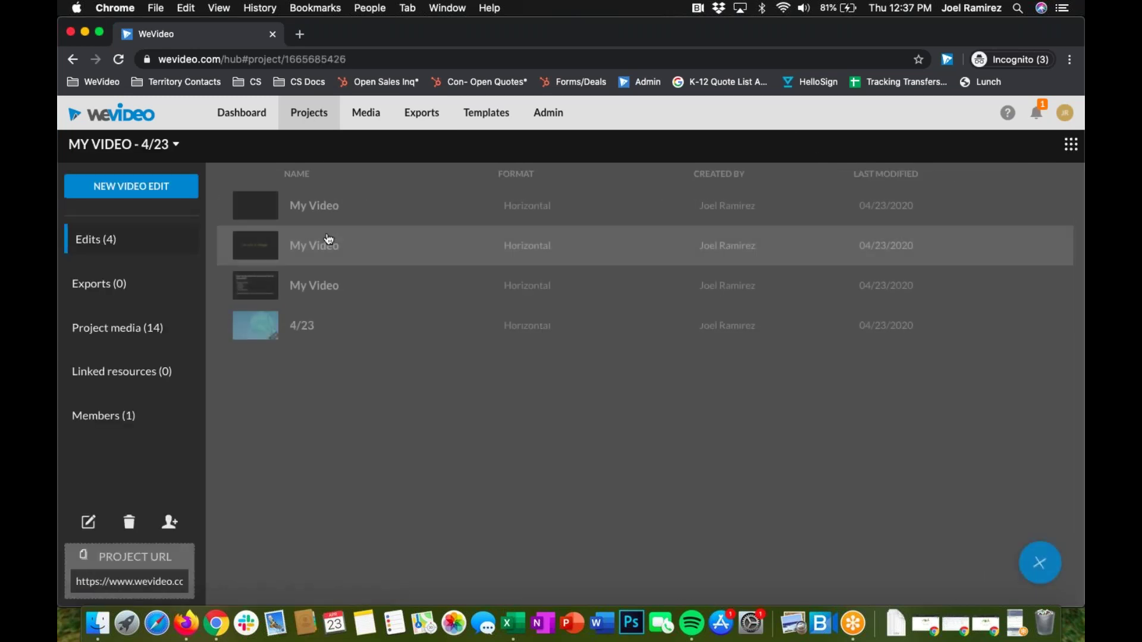
{"action": "left_click", "coordinate": [314, 326]}
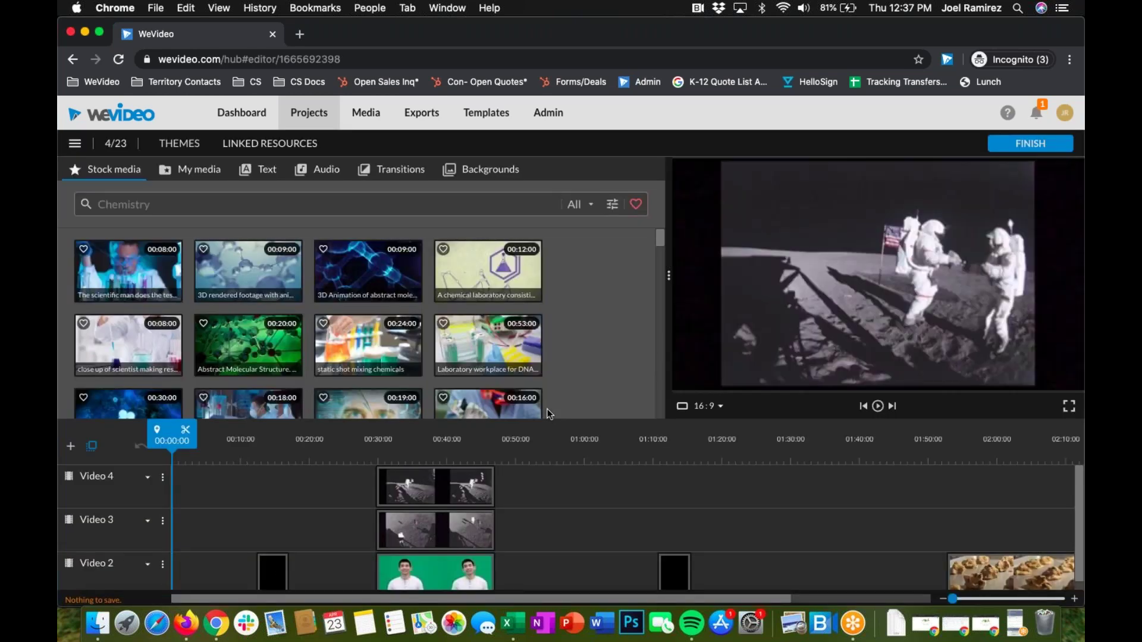
- Return to the project's list of edits, duplicate the 4/23 edit, and select the copy
{"action": "left_click", "coordinate": [72, 58]}
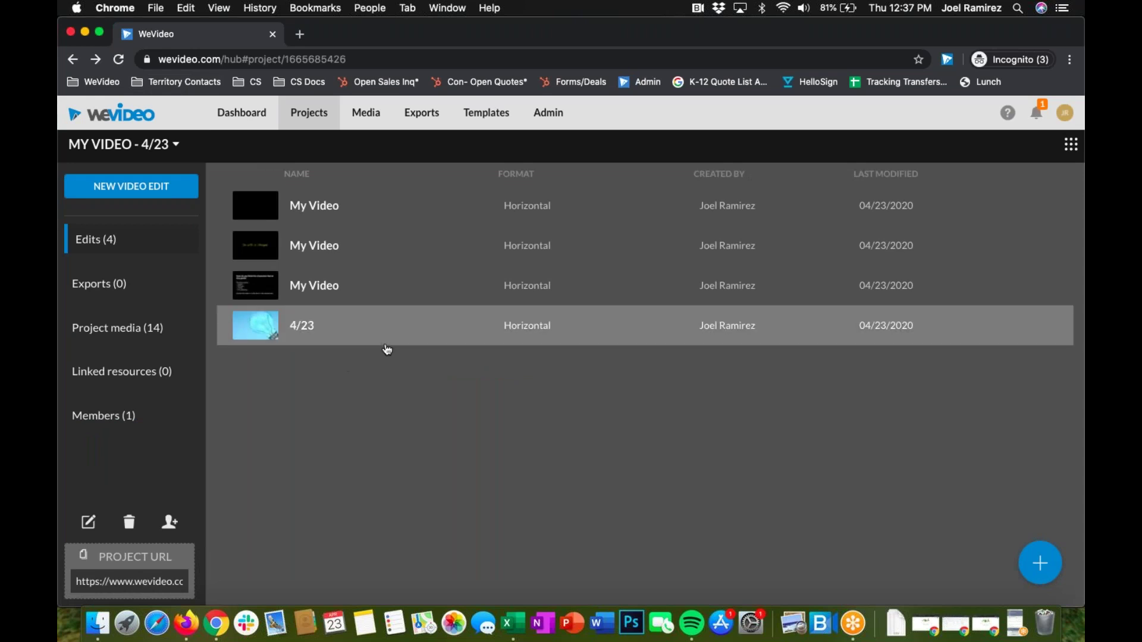
{"action": "right_click", "coordinate": [361, 324]}
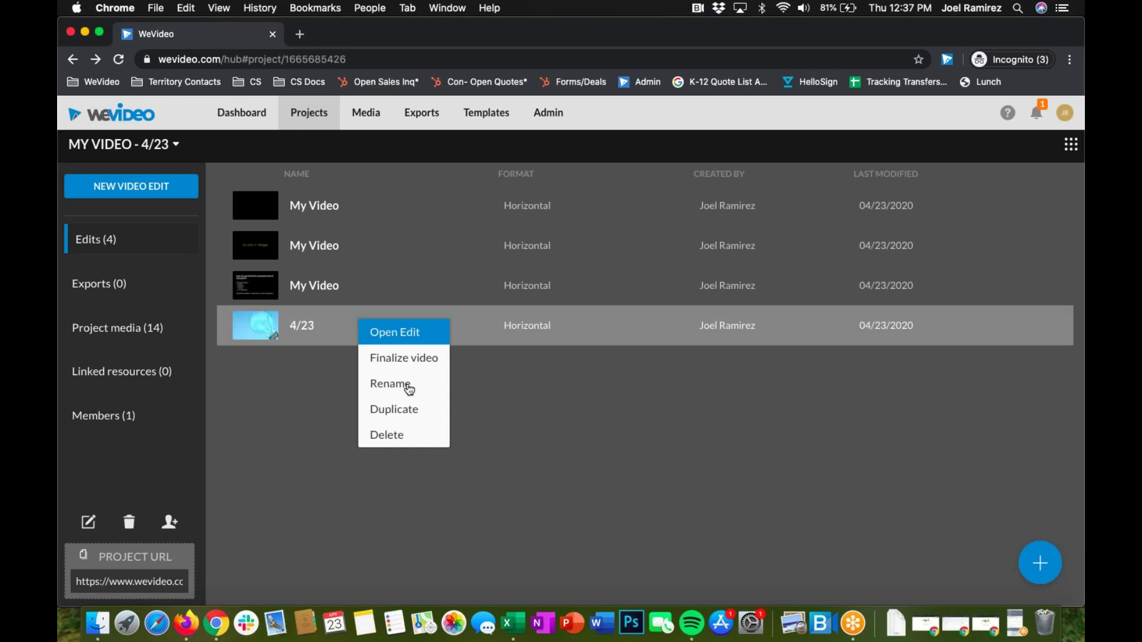
{"action": "left_click", "coordinate": [407, 410]}
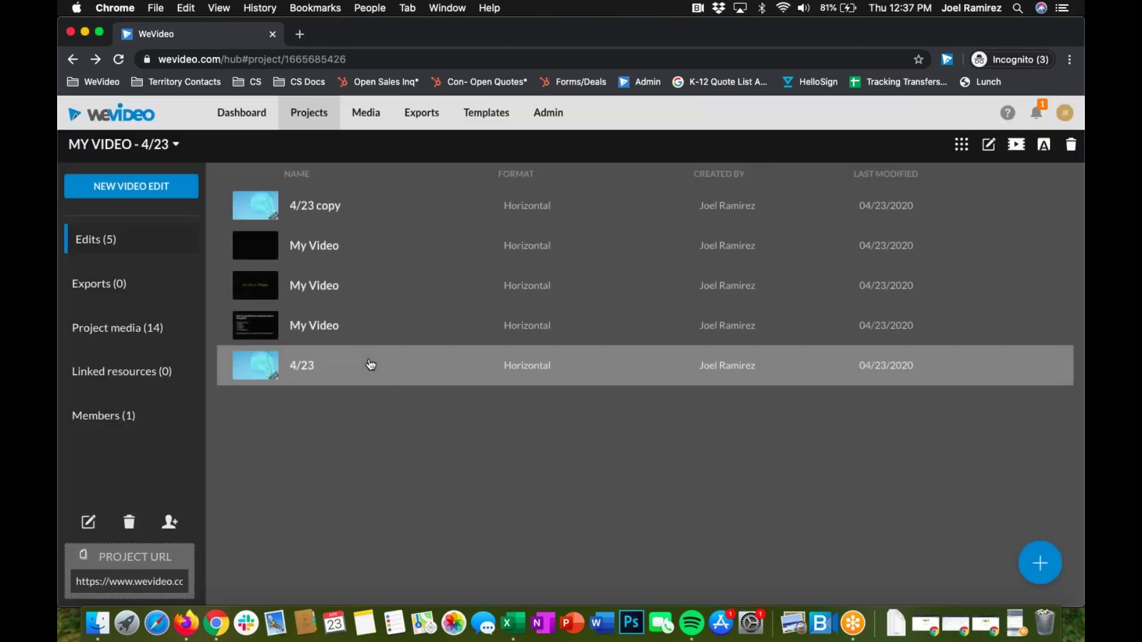
{"action": "left_click", "coordinate": [351, 213]}
{"action": "left_click", "coordinate": [338, 219]}
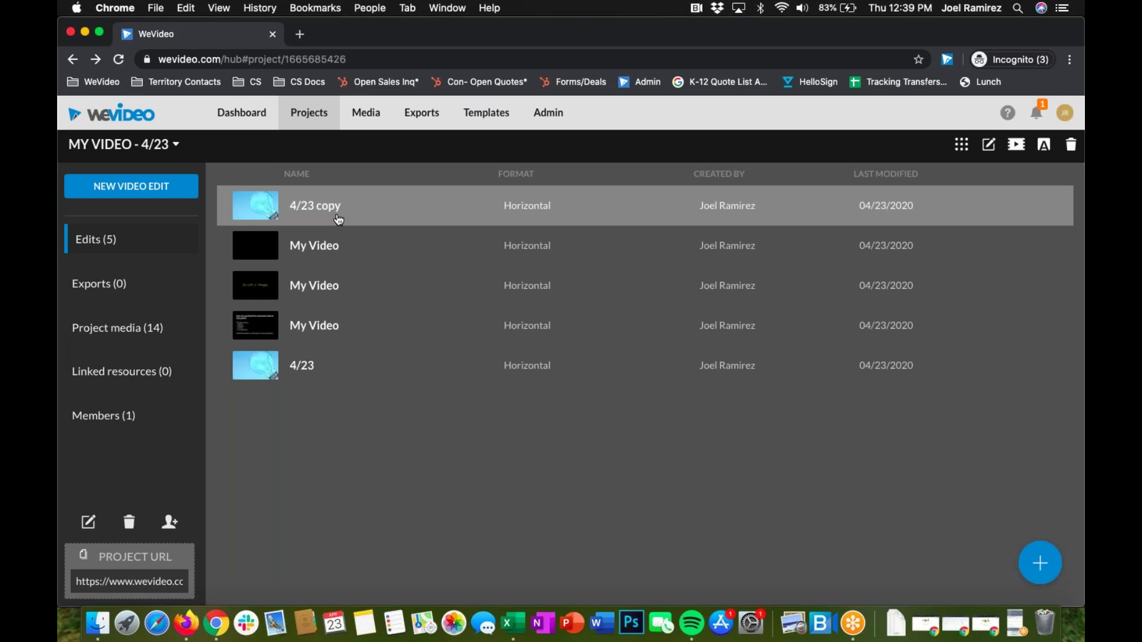
- Look at the exports page and examine the used publishing time and its allowance on the dashboard
{"action": "left_click", "coordinate": [422, 115]}
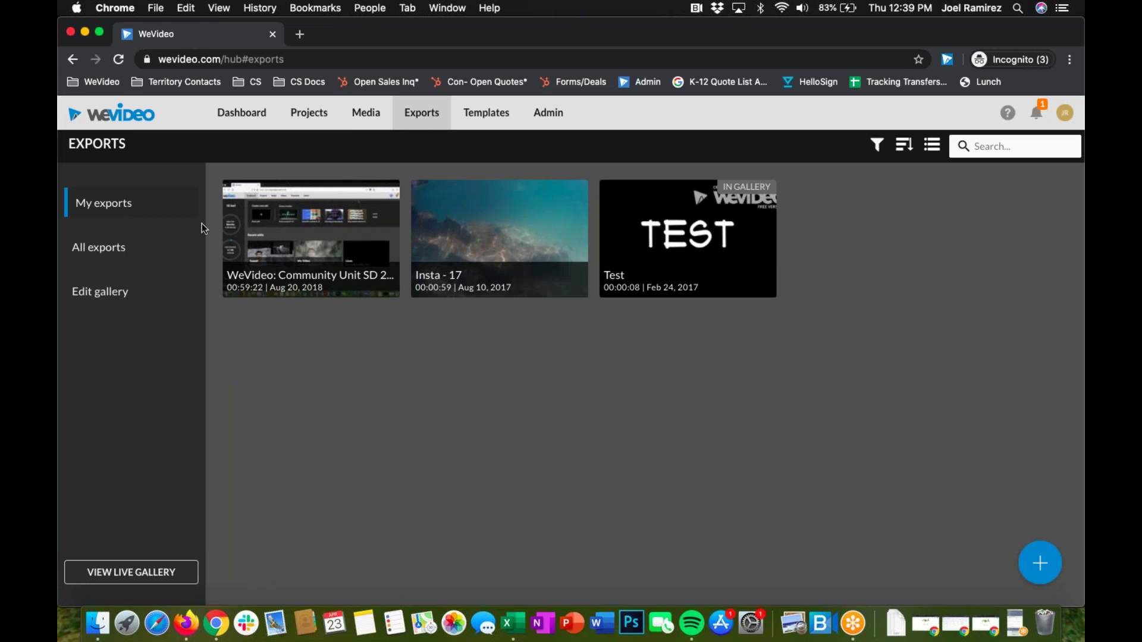
{"action": "left_click", "coordinate": [249, 119]}
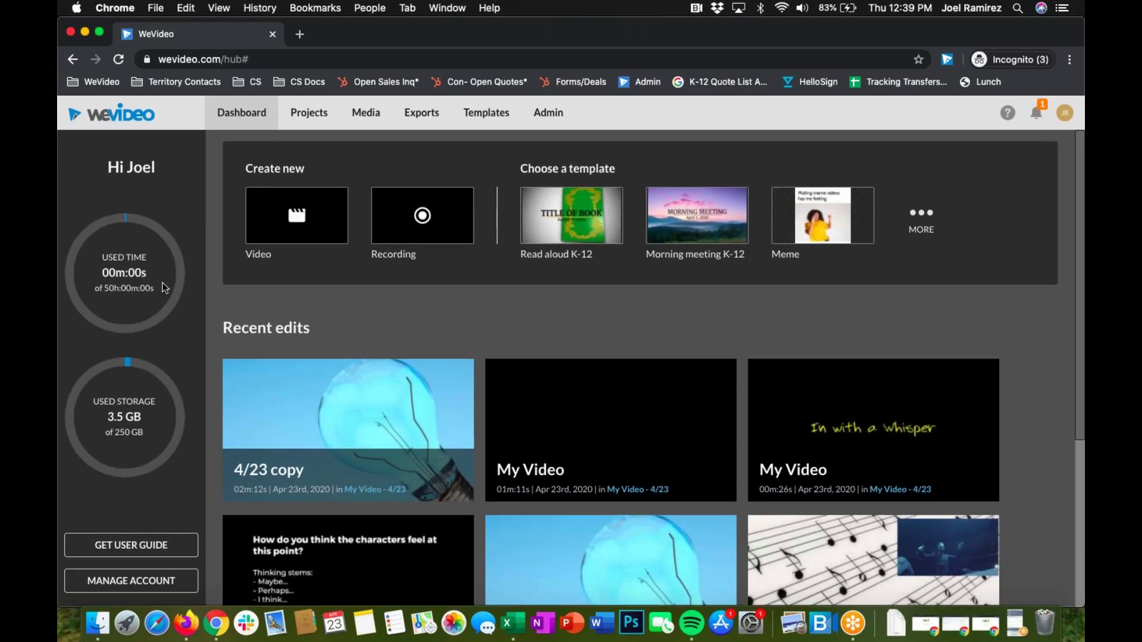
{"action": "left_click_drag", "start_coordinate": [157, 284], "coordinate": [86, 290]}
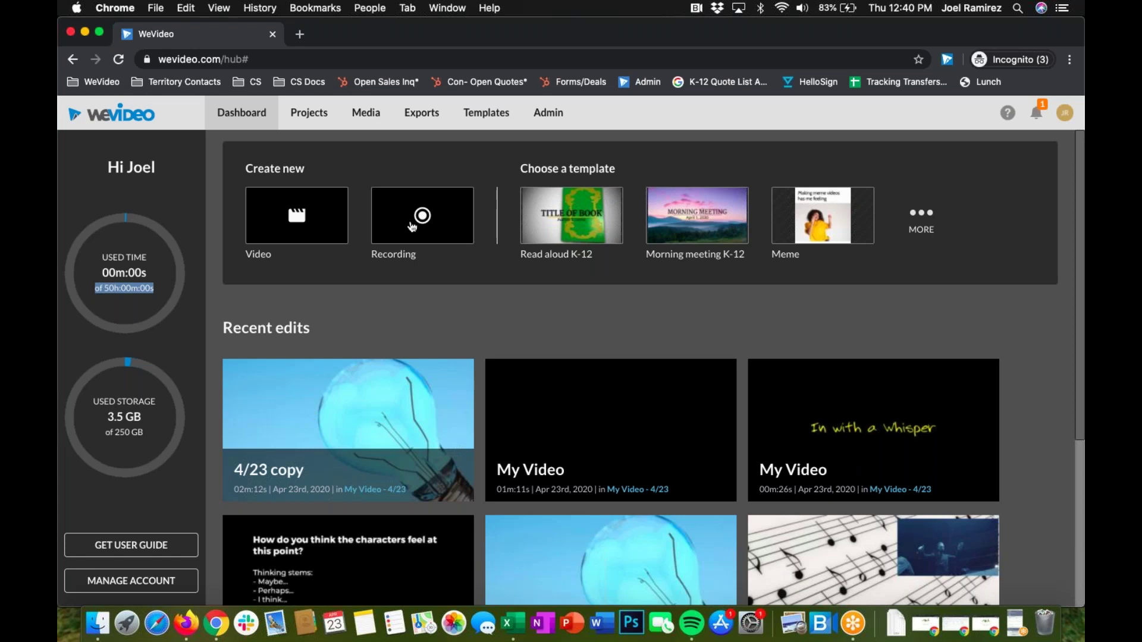
{"action": "left_click", "coordinate": [139, 305]}
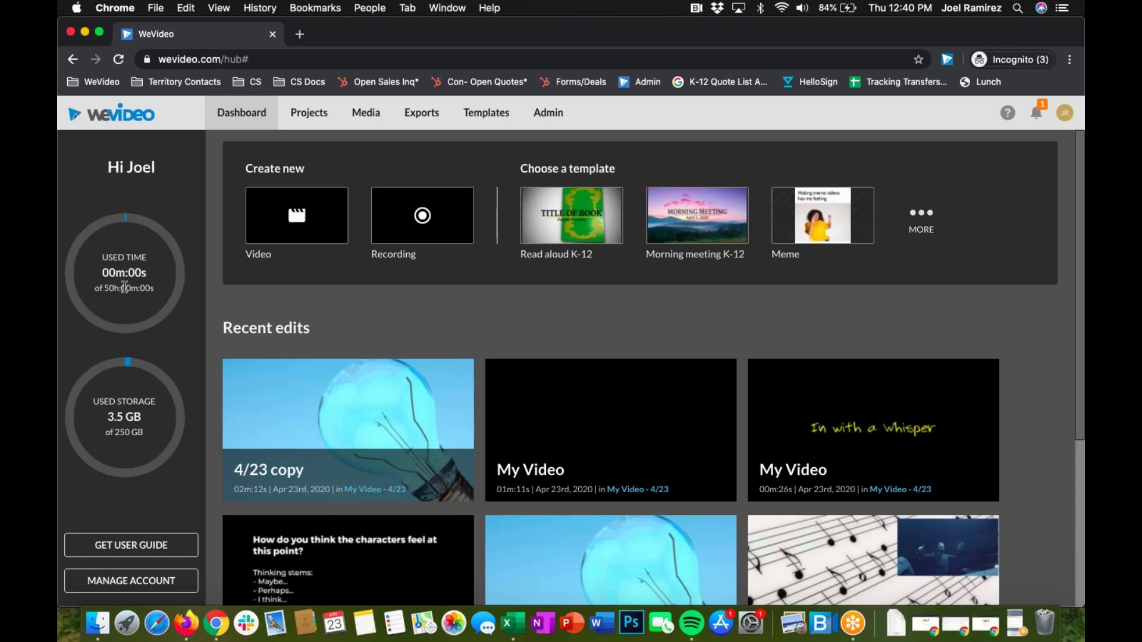
{"action": "double_click", "coordinate": [124, 287]}
{"action": "left_click", "coordinate": [109, 311]}
{"action": "left_click_drag", "start_coordinate": [105, 288], "coordinate": [162, 290]}
{"action": "left_click", "coordinate": [105, 321]}
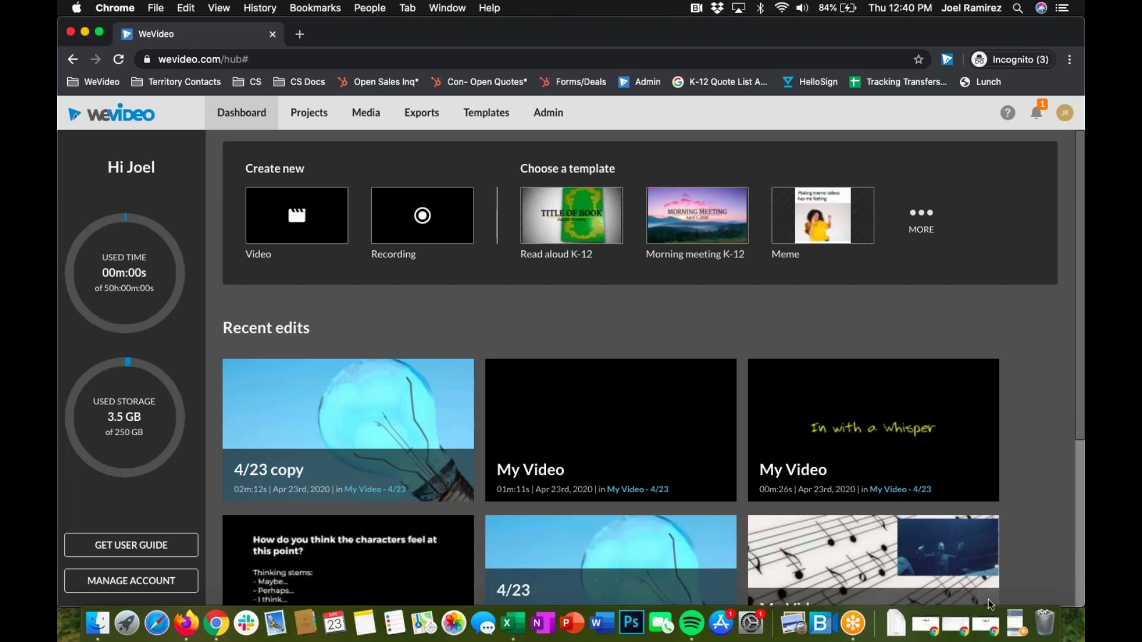
{"action": "left_click", "coordinate": [1017, 624]}
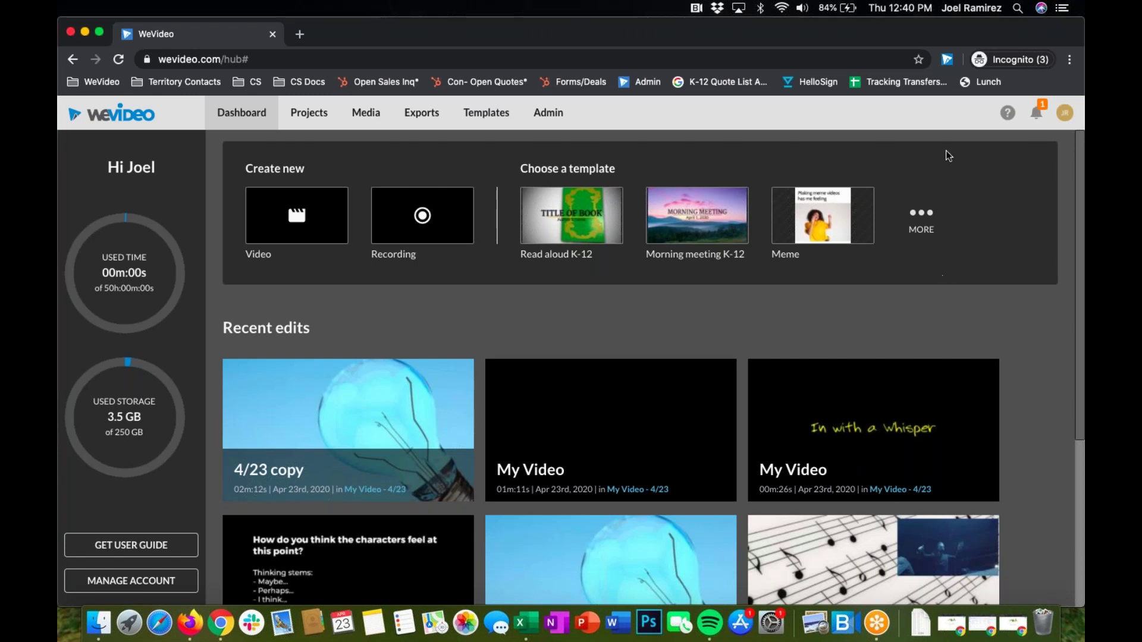